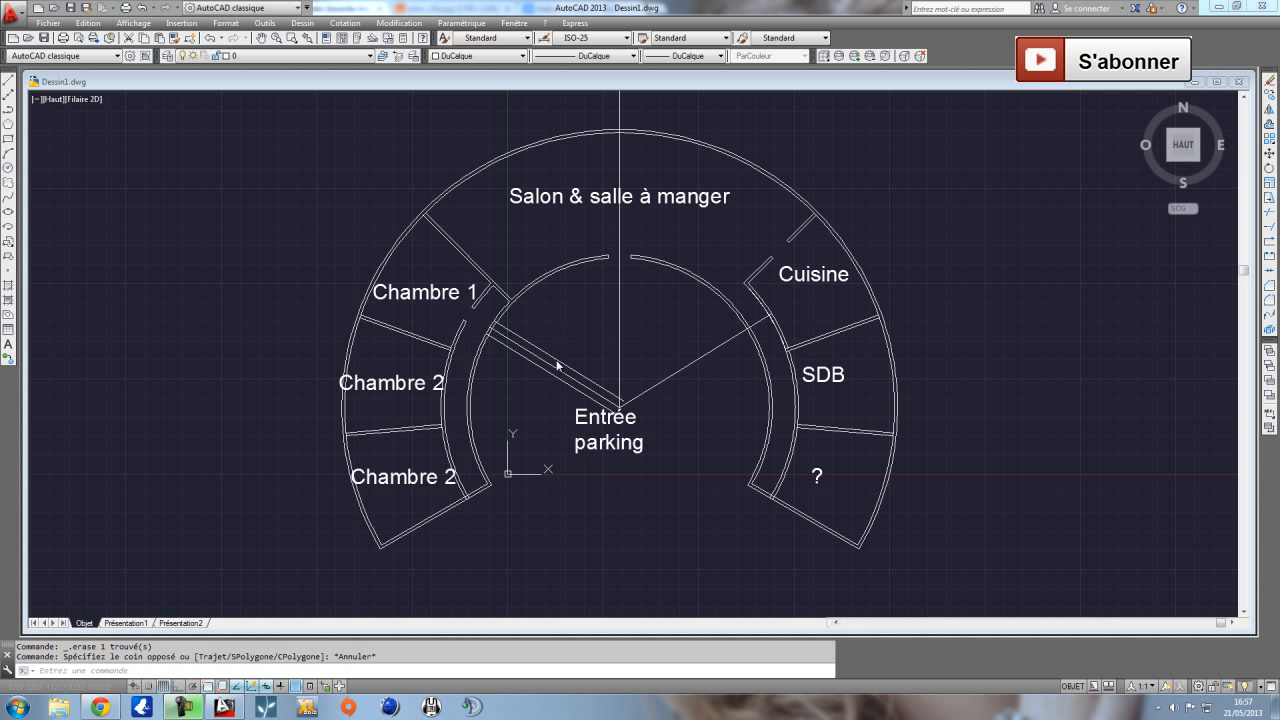
Try to trim the corridor wall arc between the two lines of the partition separating the two Chambre 2 rooms.
{"action": "scroll", "coordinate": [560, 365], "scroll_direction": "up", "scroll_amount": 4}
{"action": "scroll", "coordinate": [551, 374], "scroll_direction": "down", "scroll_amount": 2}
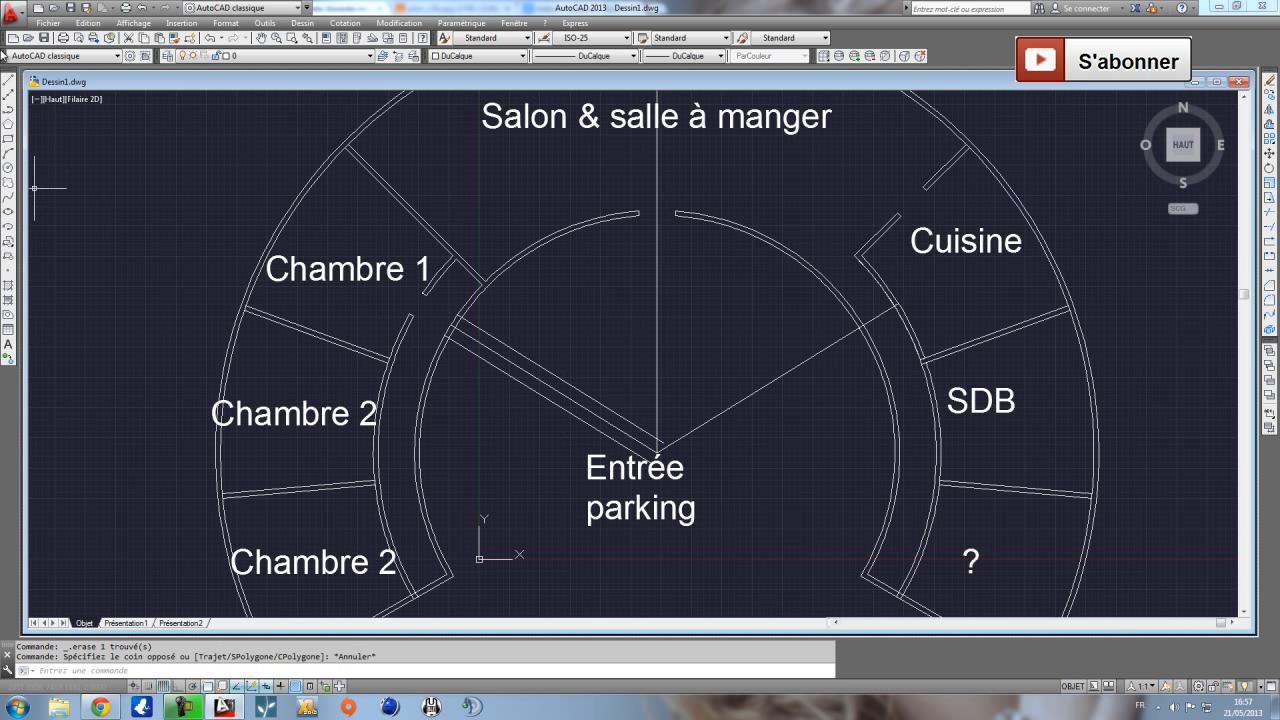
{"action": "scroll", "coordinate": [357, 500], "scroll_direction": "up", "scroll_amount": 4}
{"action": "left_click", "coordinate": [460, 482]}
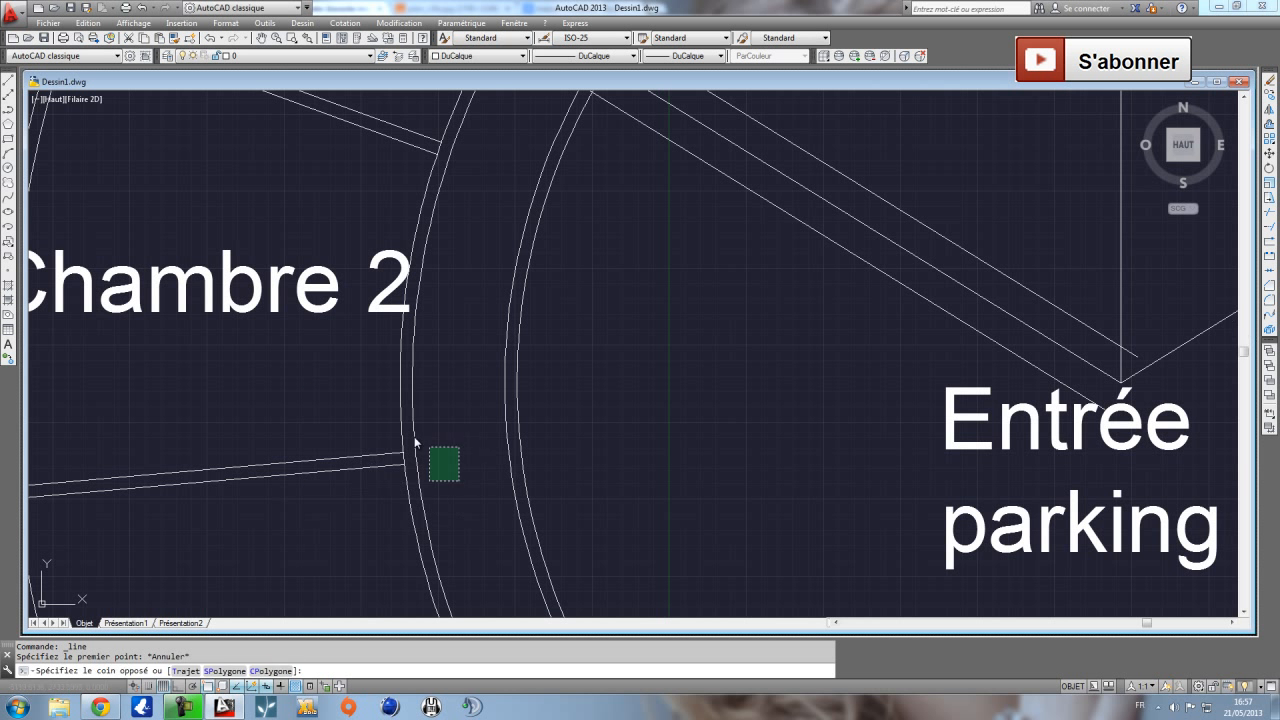
{"action": "left_click", "coordinate": [400, 445]}
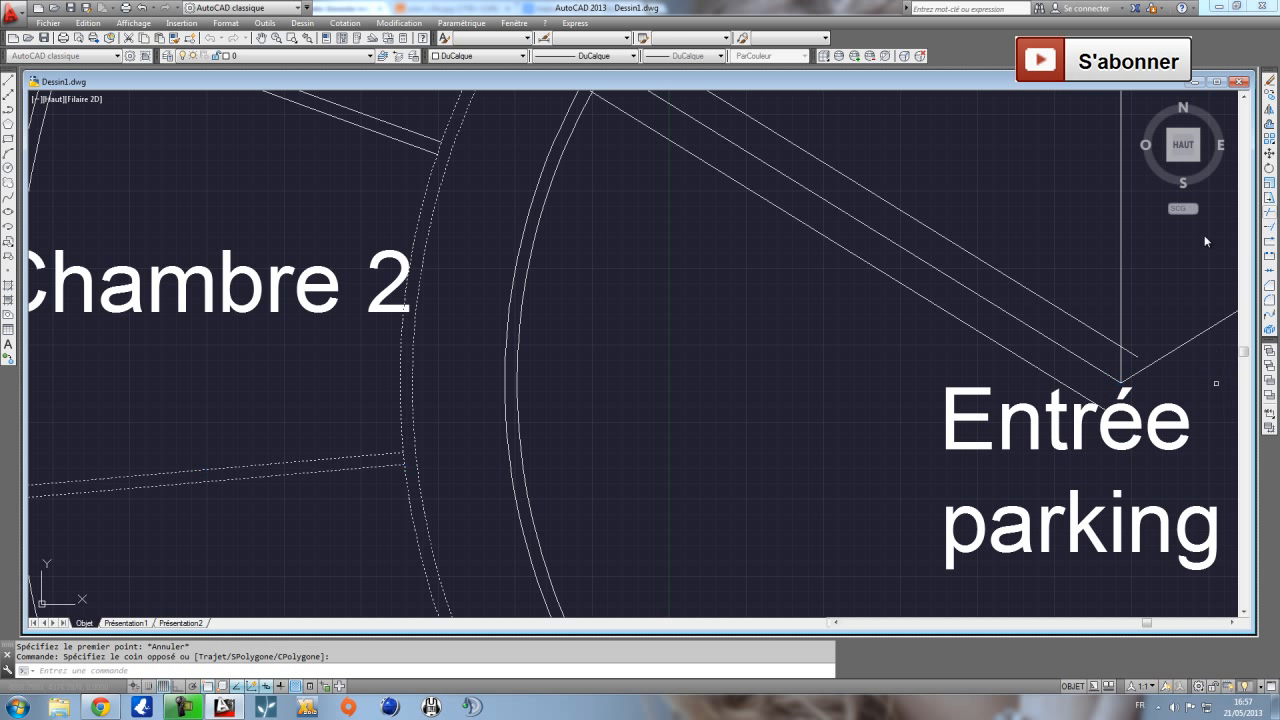
{"action": "type", "text": "aj"}
{"action": "key", "text": "Return"}
{"action": "left_click", "coordinate": [406, 458]}
{"action": "key", "text": "Escape"}
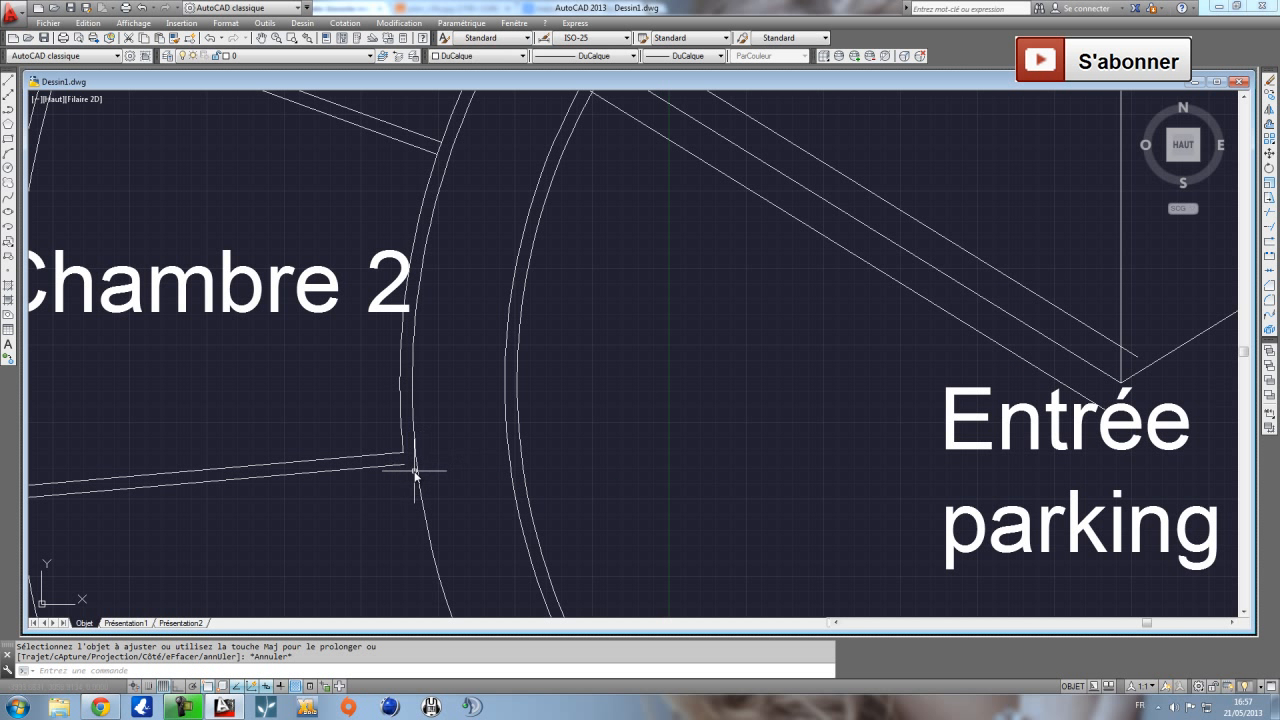
Try the trim at the Chambre 2 partition junction again with both wall arcs and partition lines selected, and undo it.
{"action": "left_click", "coordinate": [414, 463]}
{"action": "left_click", "coordinate": [532, 532]}
{"action": "left_click", "coordinate": [434, 494]}
{"action": "left_click", "coordinate": [357, 443]}
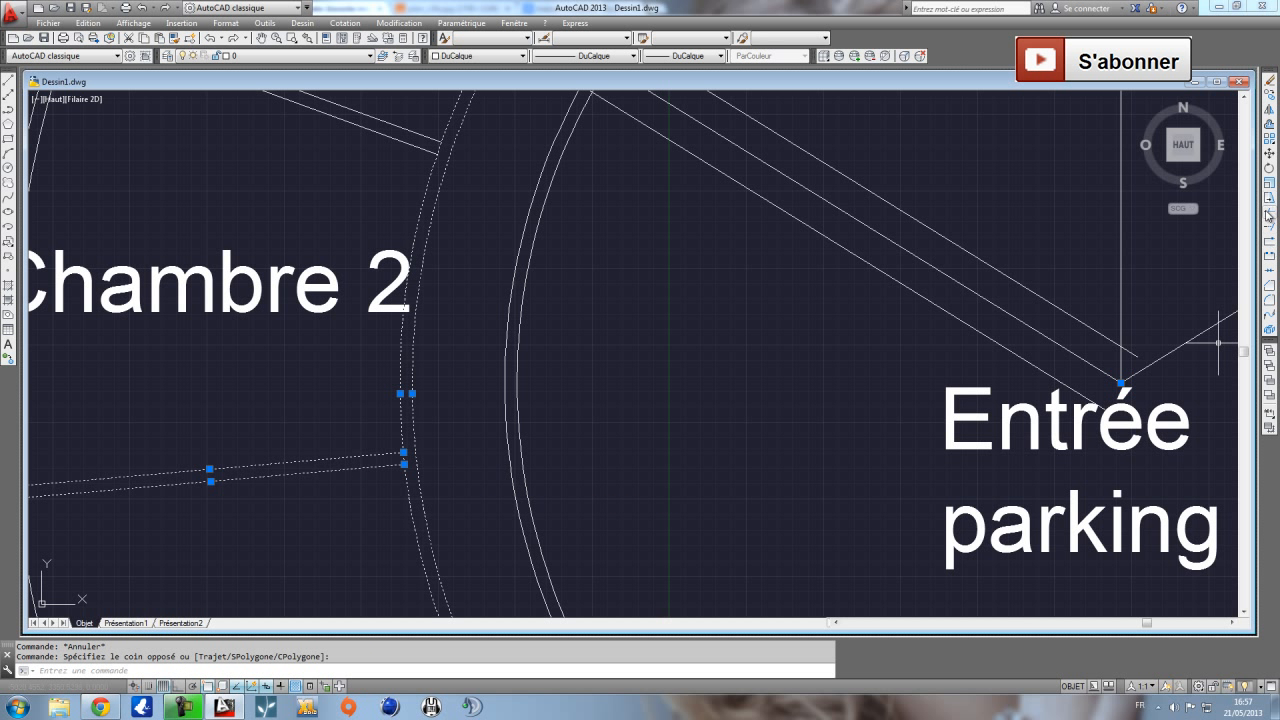
{"action": "type", "text": "aj"}
{"action": "key", "text": "Return"}
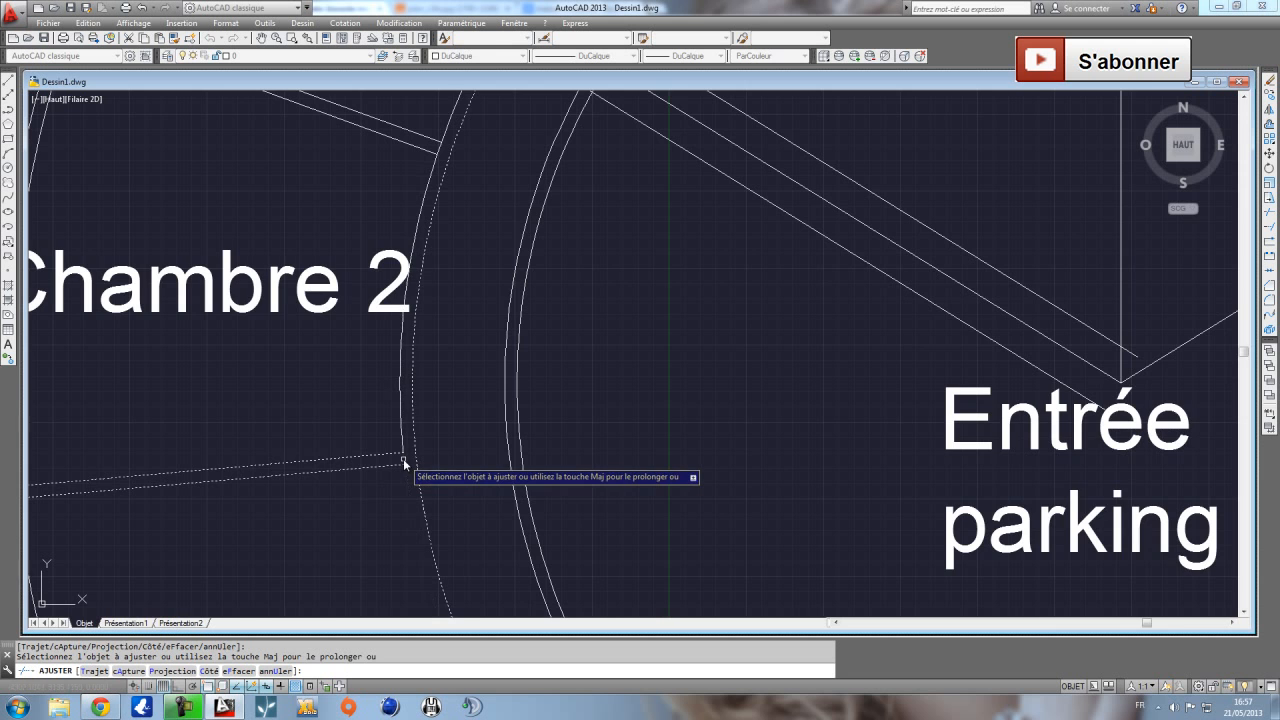
{"action": "scroll", "coordinate": [403, 458], "scroll_direction": "up", "scroll_amount": 3}
{"action": "key", "text": "Escape"}
{"action": "key", "text": "ctrl+z"}
Stretch the free end of the partition line between the two Chambre 2 rooms onto the corridor wall arc.
{"action": "scroll", "coordinate": [400, 463], "scroll_direction": "up", "scroll_amount": 5}
{"action": "left_click", "coordinate": [459, 516]}
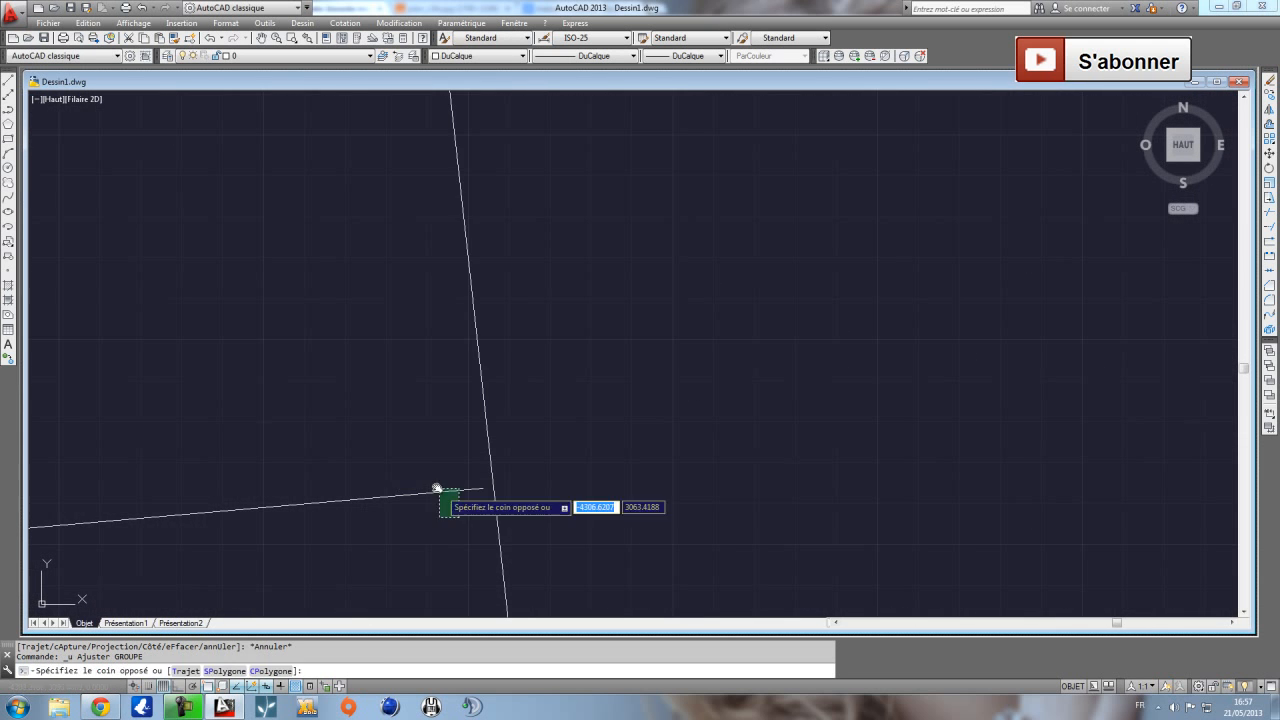
{"action": "left_click", "coordinate": [437, 489]}
{"action": "left_click", "coordinate": [483, 489]}
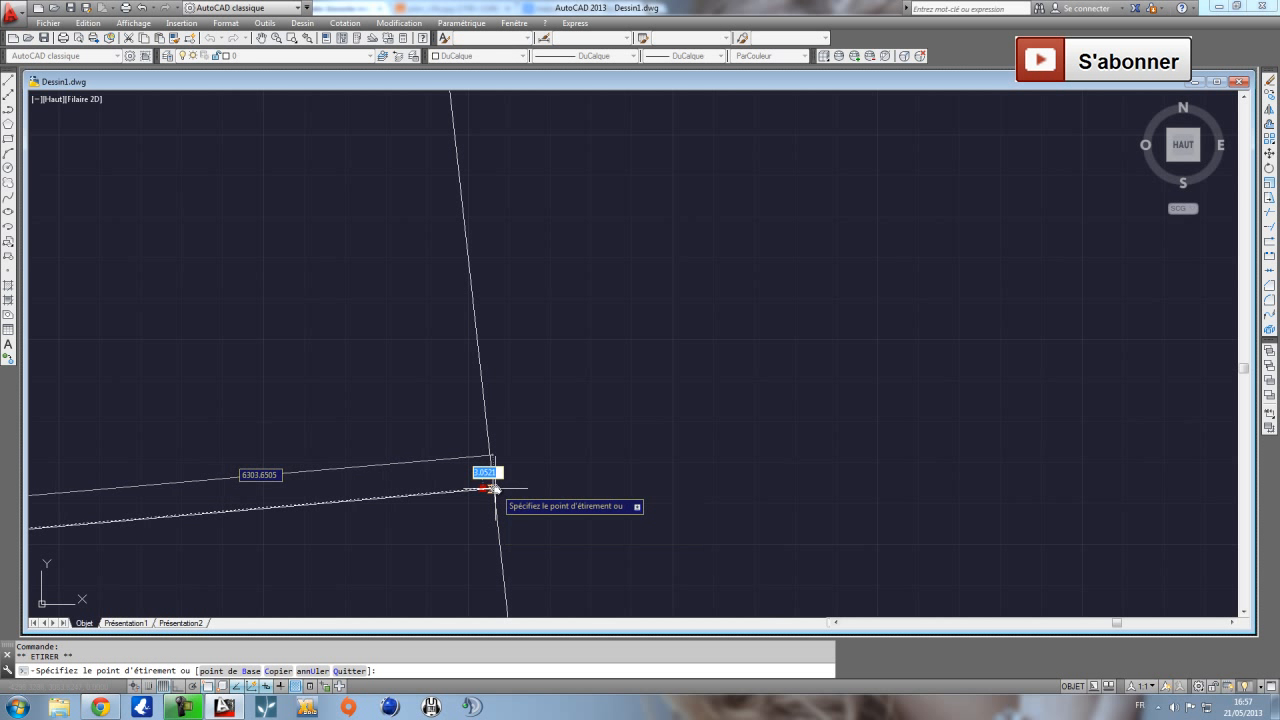
{"action": "key", "text": "Escape"}
Trim the corridor wall arc out between the two lines of the partition separating the Chambre 2 rooms.
{"action": "scroll", "coordinate": [507, 495], "scroll_direction": "down", "scroll_amount": 4}
{"action": "scroll", "coordinate": [454, 543], "scroll_direction": "up", "scroll_amount": 5}
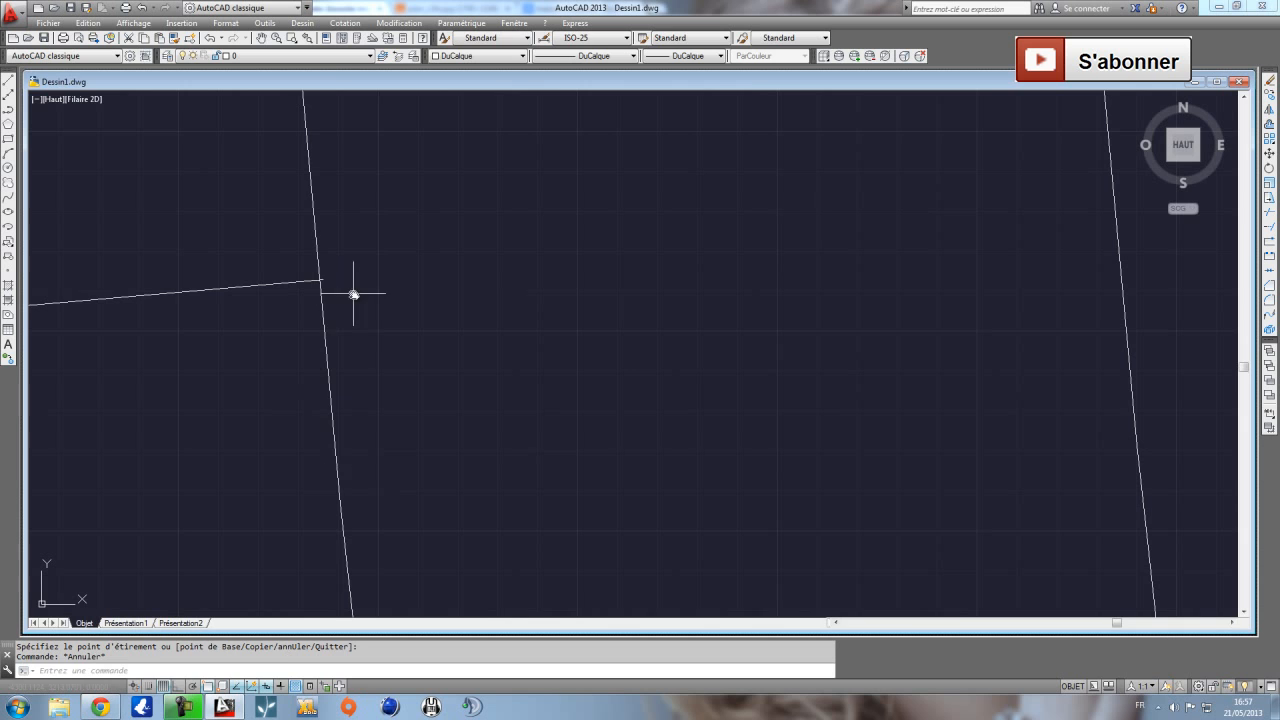
{"action": "left_click", "coordinate": [353, 294]}
{"action": "scroll", "coordinate": [840, 215], "scroll_direction": "down", "scroll_amount": 8}
{"action": "key", "text": "Escape"}
{"action": "middle_click_drag", "start_coordinate": [791, 226], "coordinate": [400, 449]}
{"action": "scroll", "coordinate": [548, 372], "scroll_direction": "up", "scroll_amount": 1}
{"action": "mouse_move", "coordinate": [548, 372]}
{"action": "middle_mouse_down"}
{"action": "mouse_move", "coordinate": [485, 405]}
{"action": "mouse_move", "coordinate": [517, 376]}
{"action": "middle_mouse_up"}
{"action": "scroll", "coordinate": [423, 403], "scroll_direction": "down", "scroll_amount": 1}
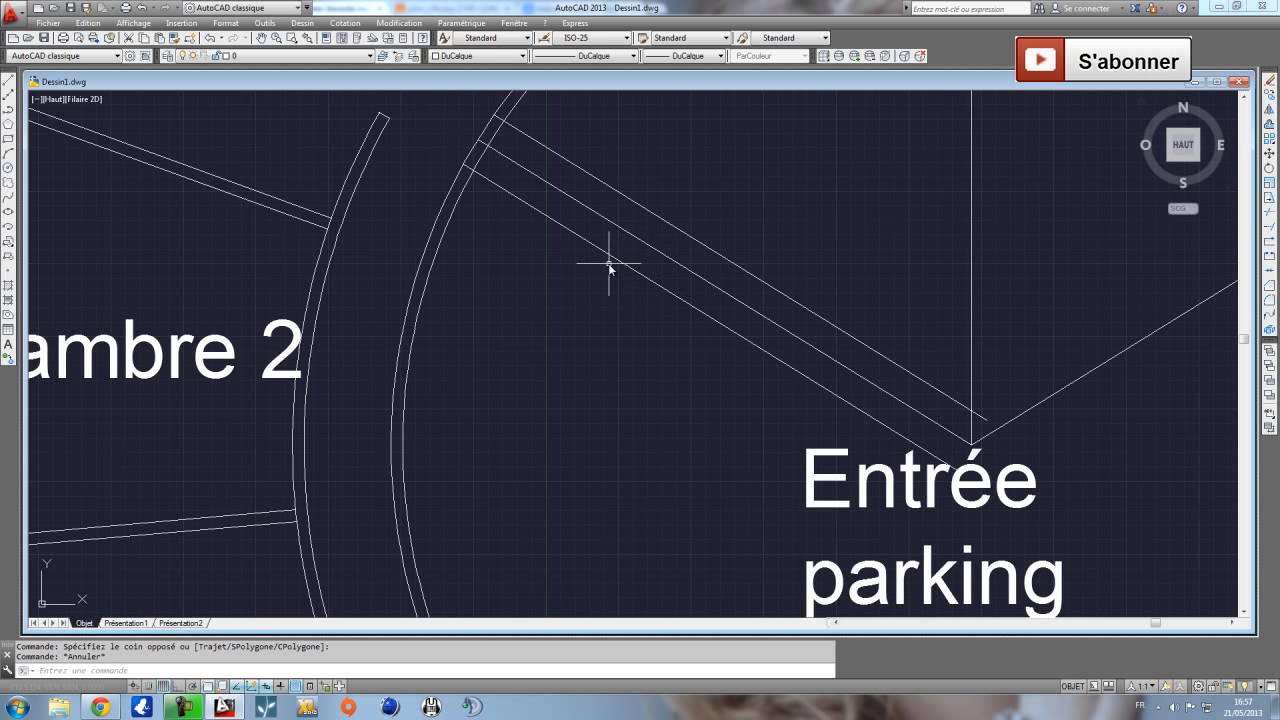
{"action": "scroll", "coordinate": [611, 257], "scroll_direction": "down", "scroll_amount": 3}
{"action": "scroll", "coordinate": [605, 222], "scroll_direction": "up", "scroll_amount": 3}
{"action": "left_click", "coordinate": [595, 224]}
{"action": "left_click", "coordinate": [476, 141]}
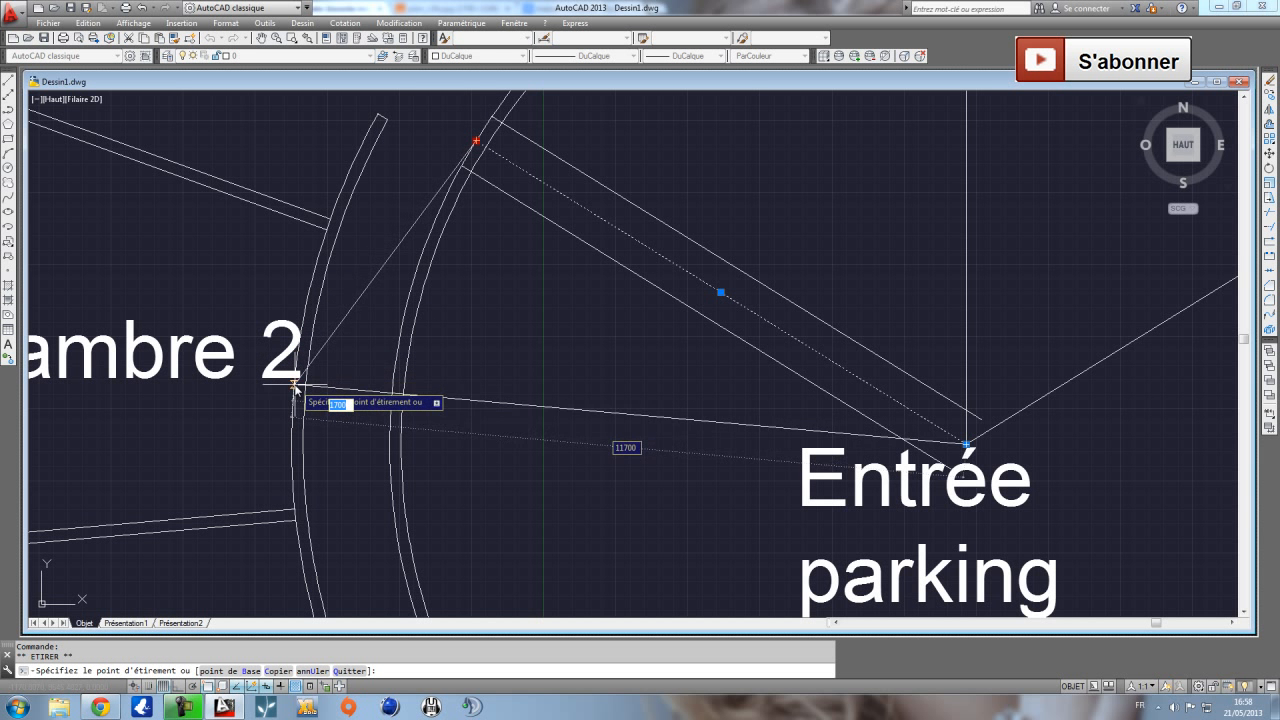
{"action": "key", "text": "Escape"}
Extend the lower line of the partition between Chambre 1 and Chambre 2 to the corridor wall arc.
{"action": "scroll", "coordinate": [332, 225], "scroll_direction": "up", "scroll_amount": 3}
{"action": "left_click", "coordinate": [304, 206]}
{"action": "scroll", "coordinate": [300, 208], "scroll_direction": "up", "scroll_amount": 3}
{"action": "scroll", "coordinate": [298, 204], "scroll_direction": "up", "scroll_amount": 2}
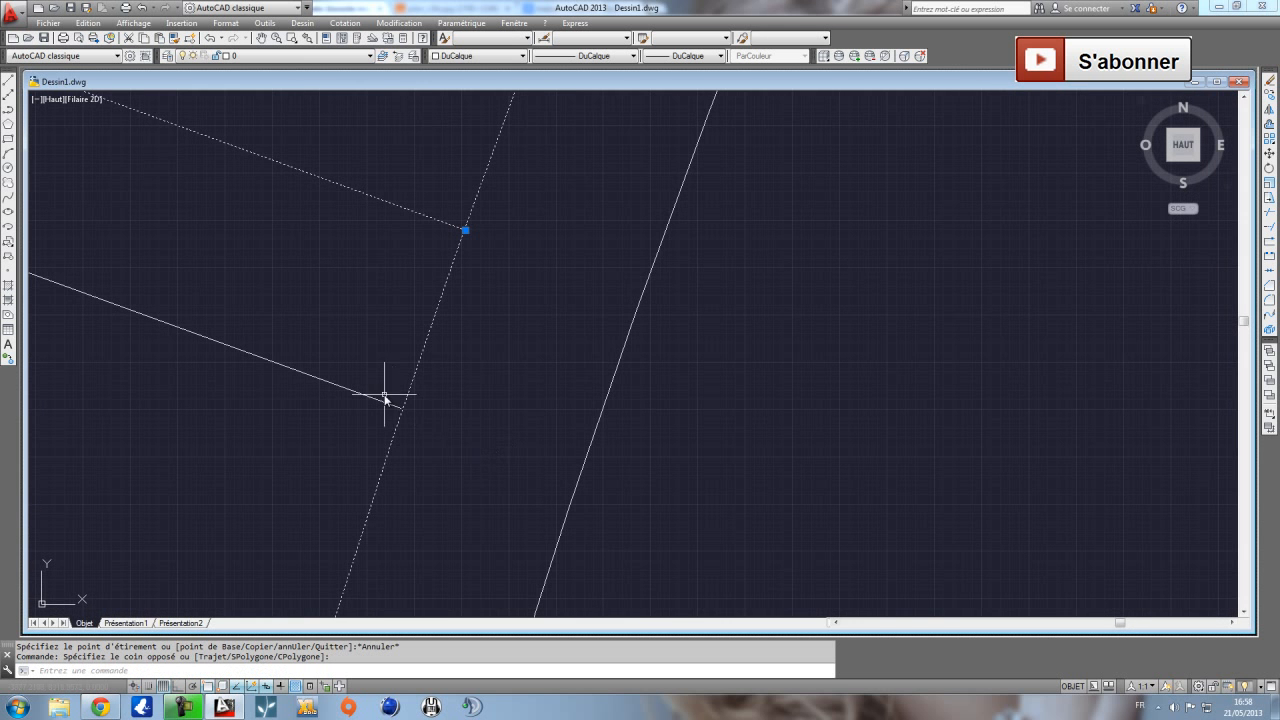
{"action": "left_click", "coordinate": [384, 394]}
{"action": "scroll", "coordinate": [380, 407], "scroll_direction": "up", "scroll_amount": 1}
{"action": "key", "text": "Escape"}
{"action": "left_click", "coordinate": [506, 459]}
{"action": "left_click", "coordinate": [269, 265]}
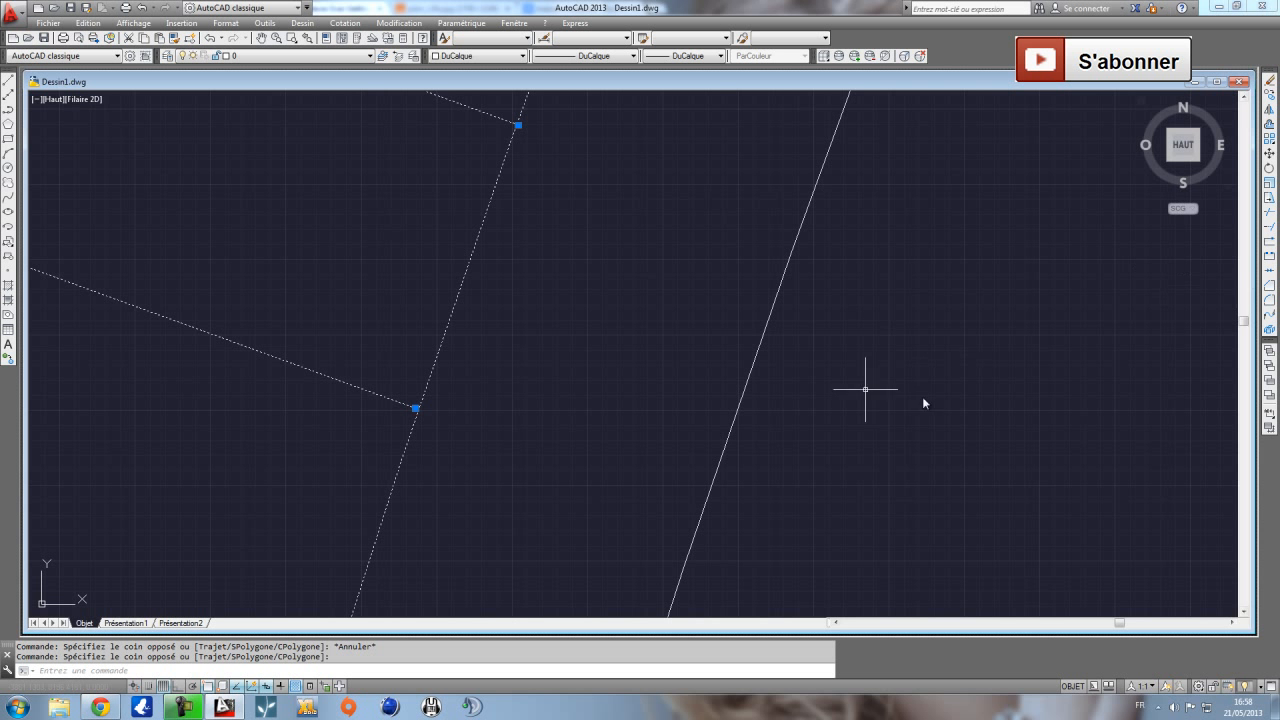
{"action": "left_click", "coordinate": [1269, 228]}
{"action": "left_click", "coordinate": [410, 334]}
{"action": "left_click", "coordinate": [318, 428]}
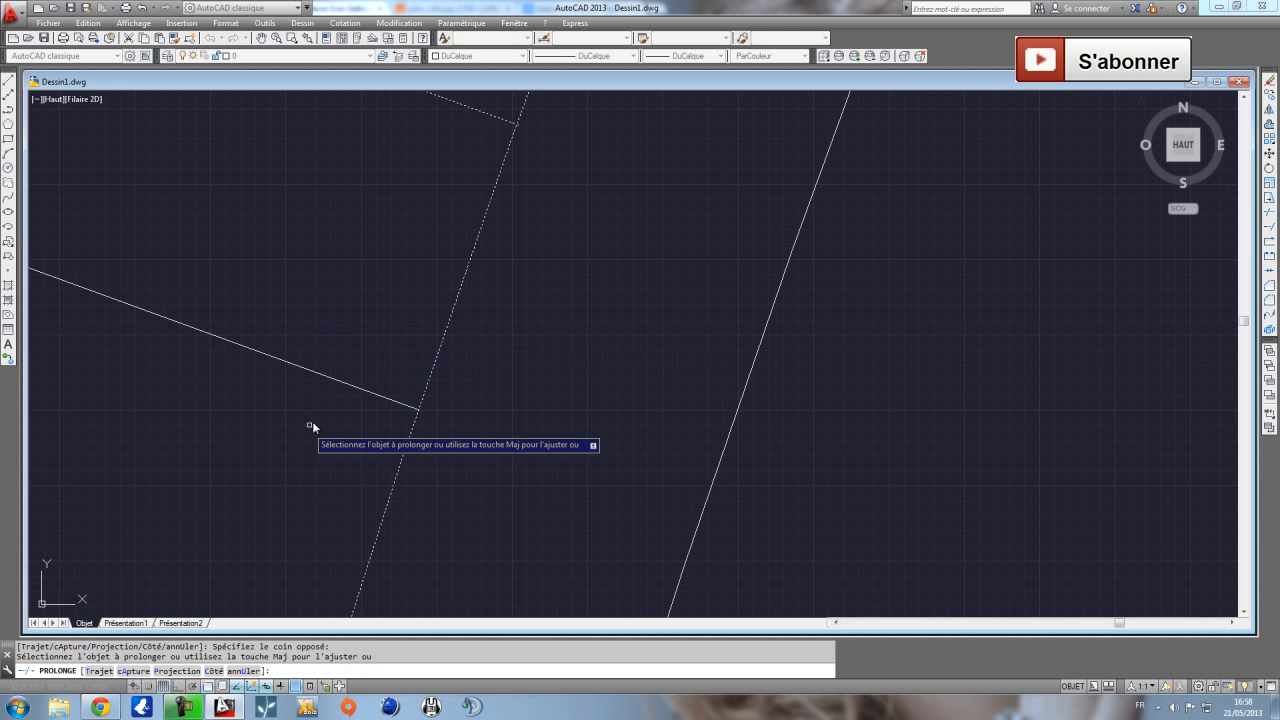
{"action": "key", "text": "Escape"}
Trim the corridor wall arc between the two lines of the Chambre 1 and Chambre 2 partition.
{"action": "scroll", "coordinate": [476, 421], "scroll_direction": "down", "scroll_amount": 2}
{"action": "left_click", "coordinate": [618, 464]}
{"action": "left_click", "coordinate": [361, 261]}
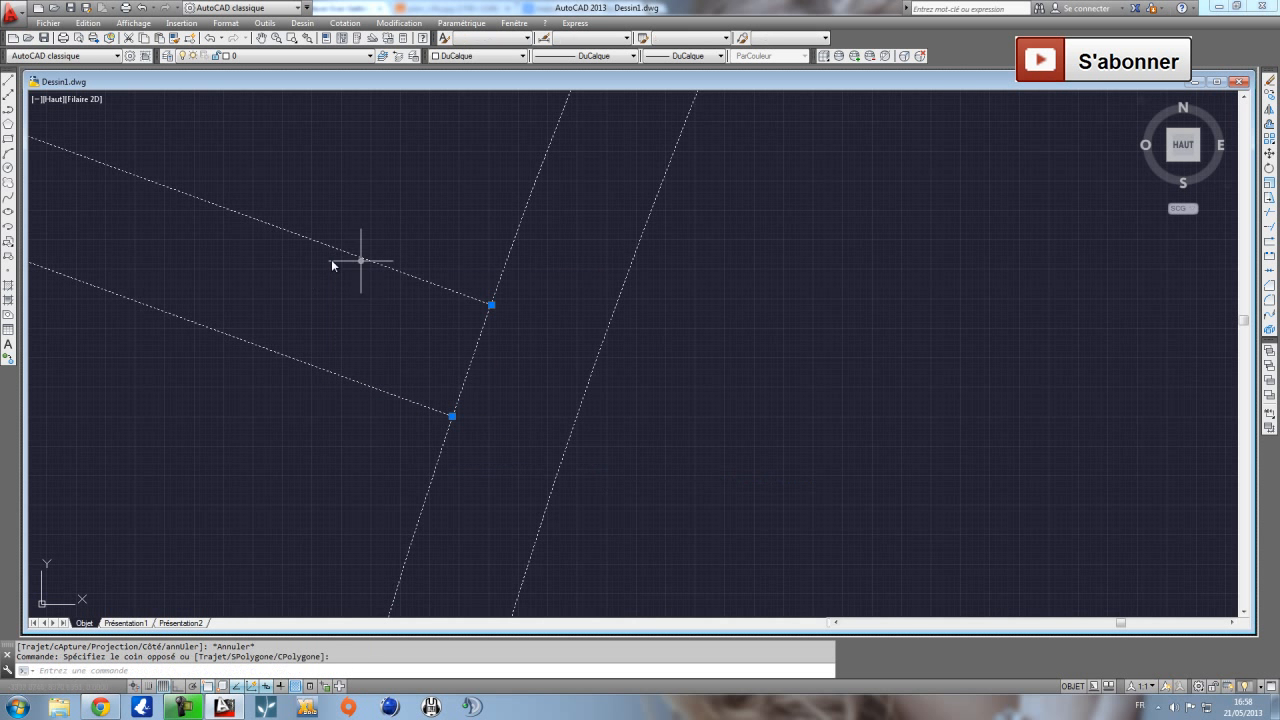
{"action": "left_click", "coordinate": [1270, 213]}
{"action": "left_click", "coordinate": [470, 362]}
{"action": "scroll", "coordinate": [484, 397], "scroll_direction": "down", "scroll_amount": 8}
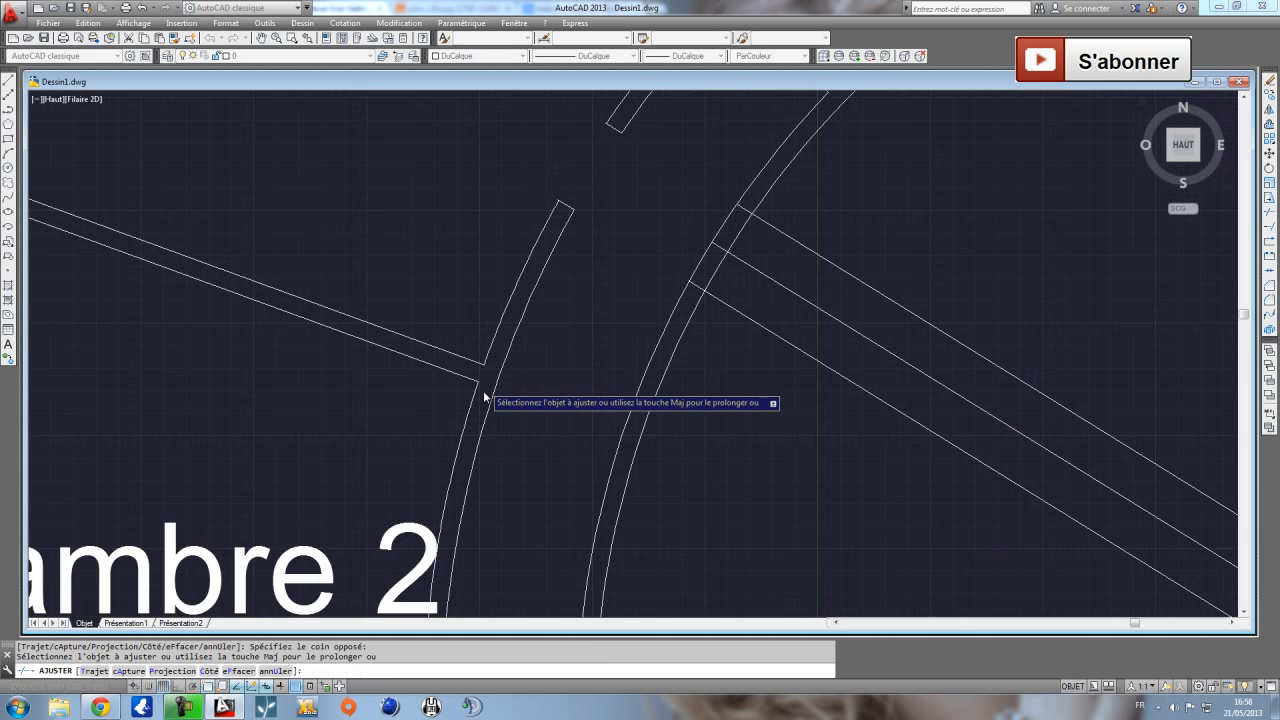
{"action": "key", "text": "Escape"}
{"action": "scroll", "coordinate": [496, 478], "scroll_direction": "down", "scroll_amount": 2}
{"action": "middle_click_drag", "start_coordinate": [481, 494], "coordinate": [464, 414]}
{"action": "left_click", "coordinate": [462, 399]}
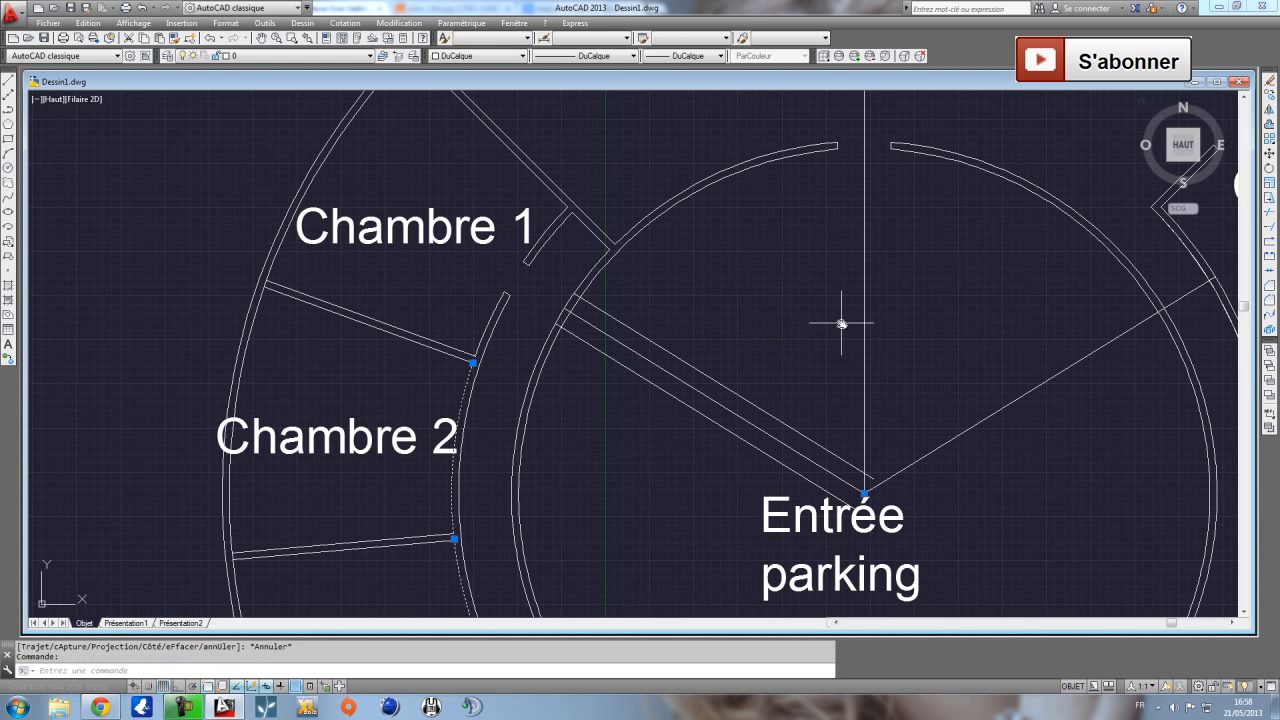
{"action": "left_click", "coordinate": [566, 309]}
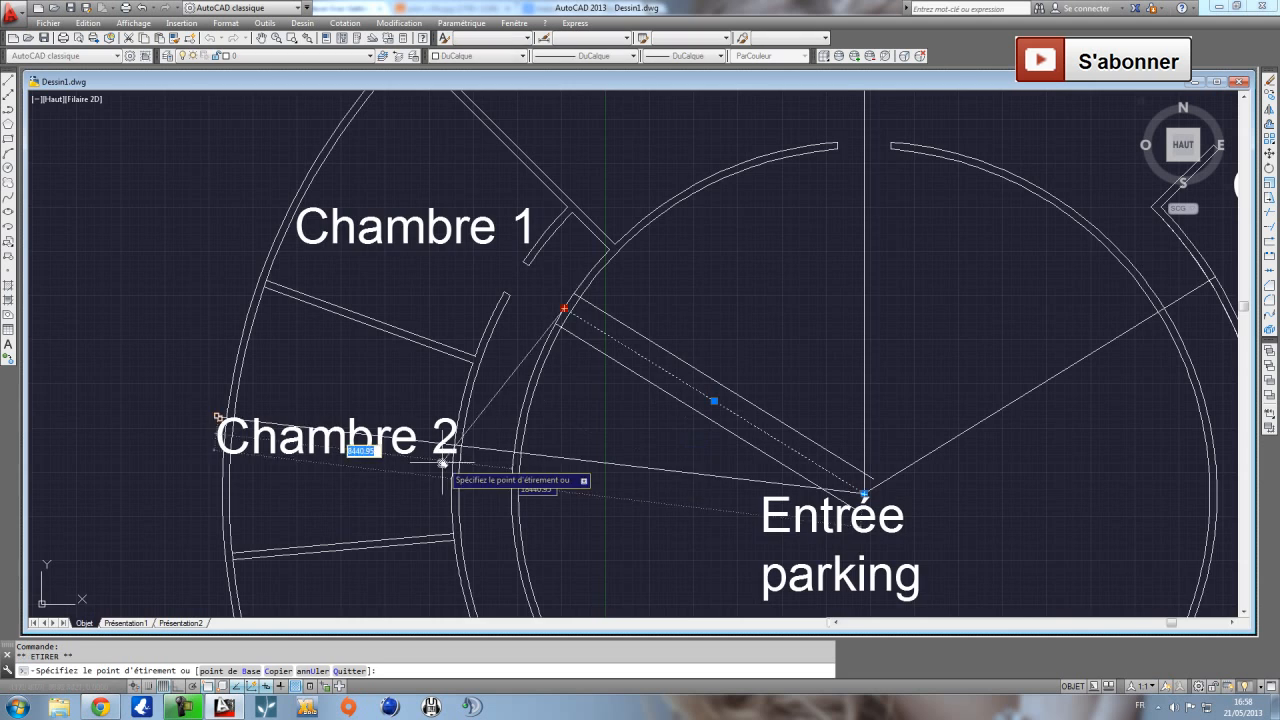
{"action": "scroll", "coordinate": [440, 460], "scroll_direction": "up", "scroll_amount": 6}
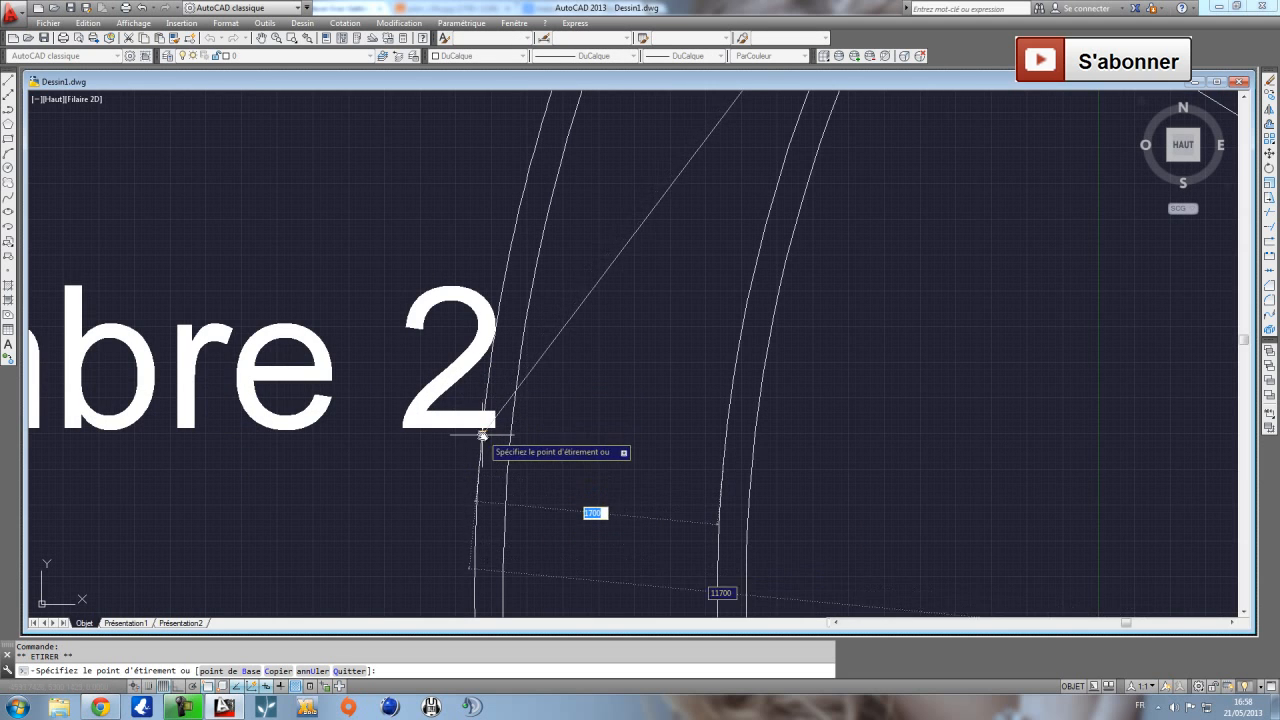
{"action": "scroll", "coordinate": [480, 460], "scroll_direction": "down", "scroll_amount": 5}
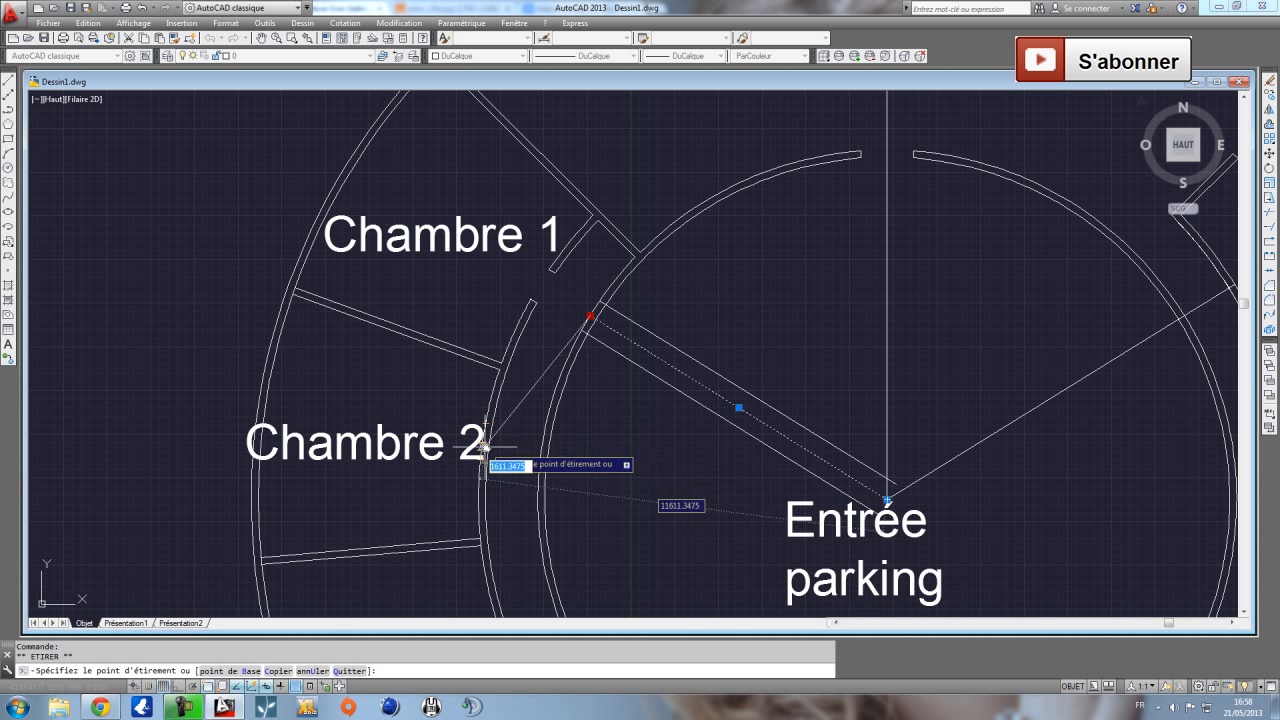
{"action": "key", "text": "Escape"}
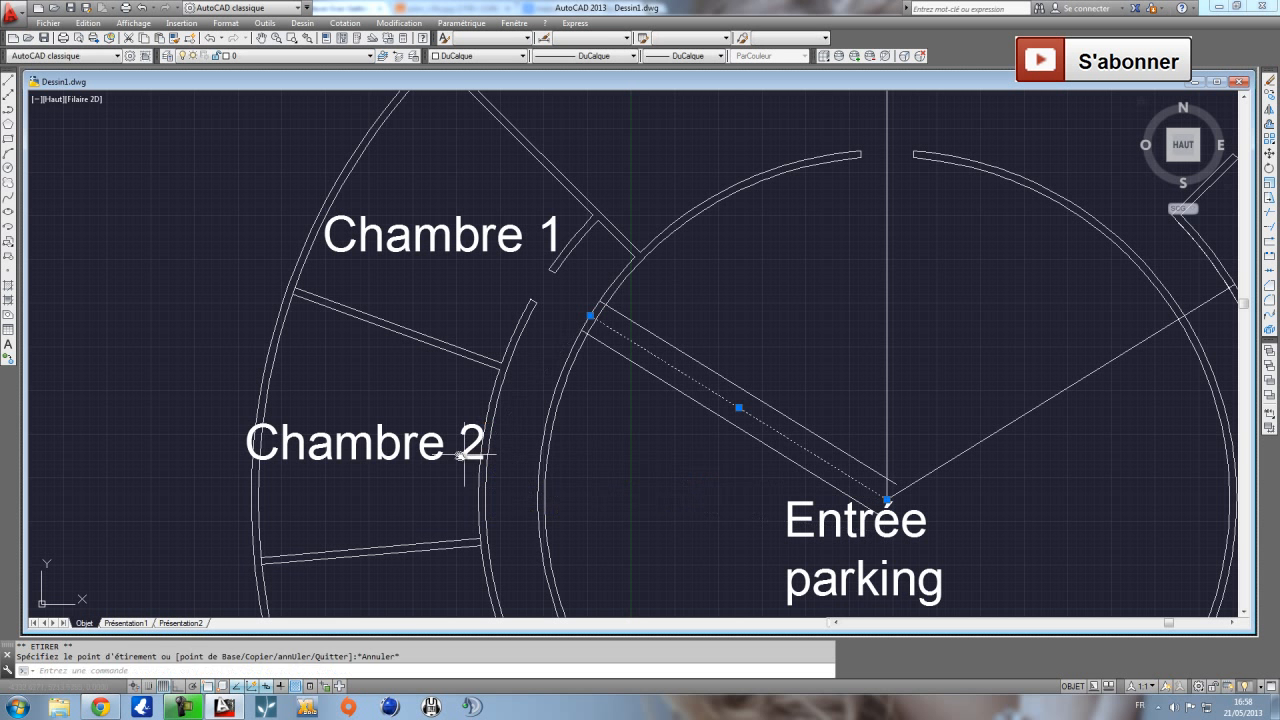
Try to move the upper Chambre 2 label away from the corridor wall, and undo the move.
{"action": "left_click", "coordinate": [478, 442]}
{"action": "left_click", "coordinate": [1270, 156]}
{"action": "left_click", "coordinate": [690, 478]}
{"action": "left_click", "coordinate": [651, 480]}
{"action": "key", "text": "ctrl+z"}
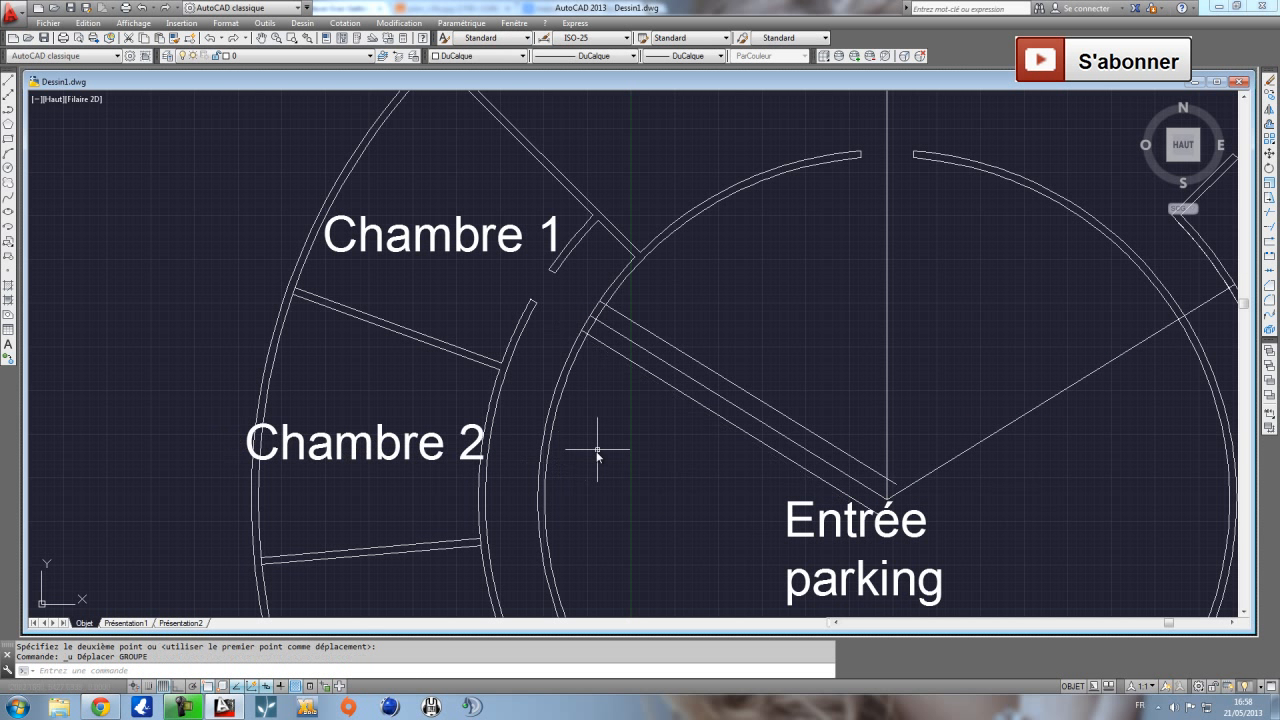
Move only the upper Chambre 2 label outward so that it clears the corridor wall.
{"action": "left_click", "coordinate": [413, 447]}
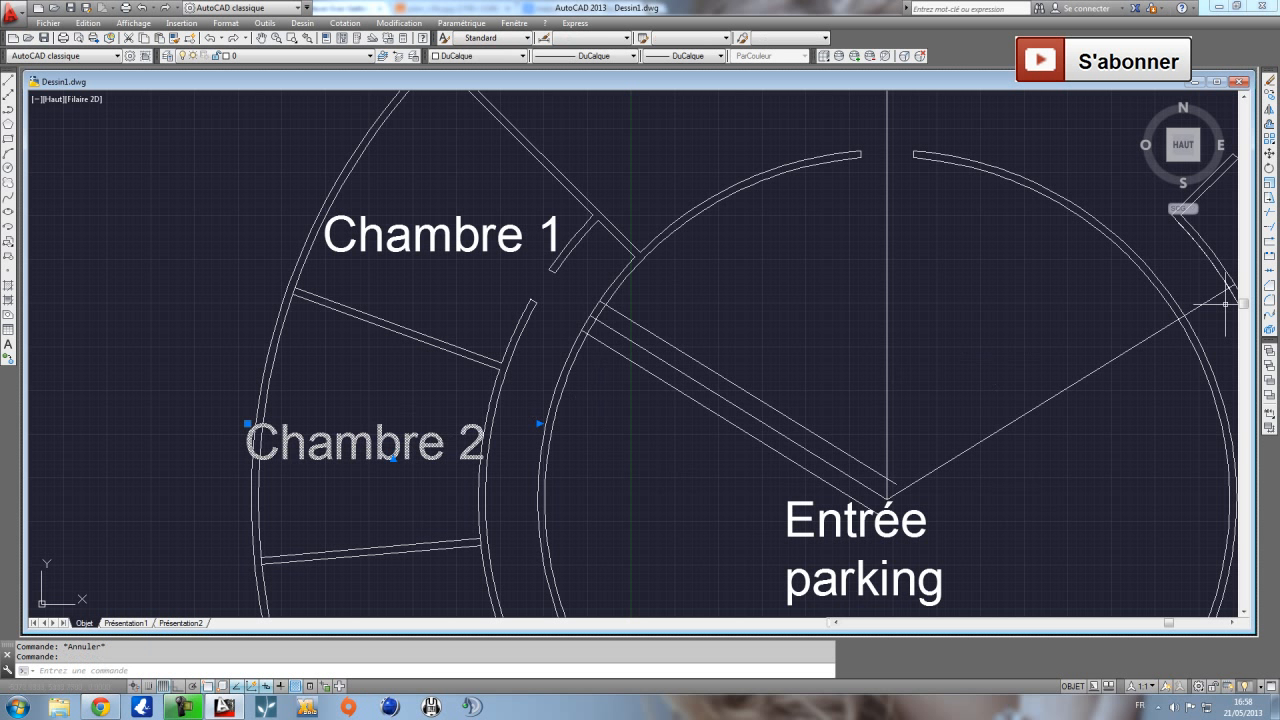
{"action": "left_click", "coordinate": [1271, 156]}
{"action": "left_click", "coordinate": [732, 457]}
{"action": "left_click", "coordinate": [636, 457]}
{"action": "key", "text": "Escape"}
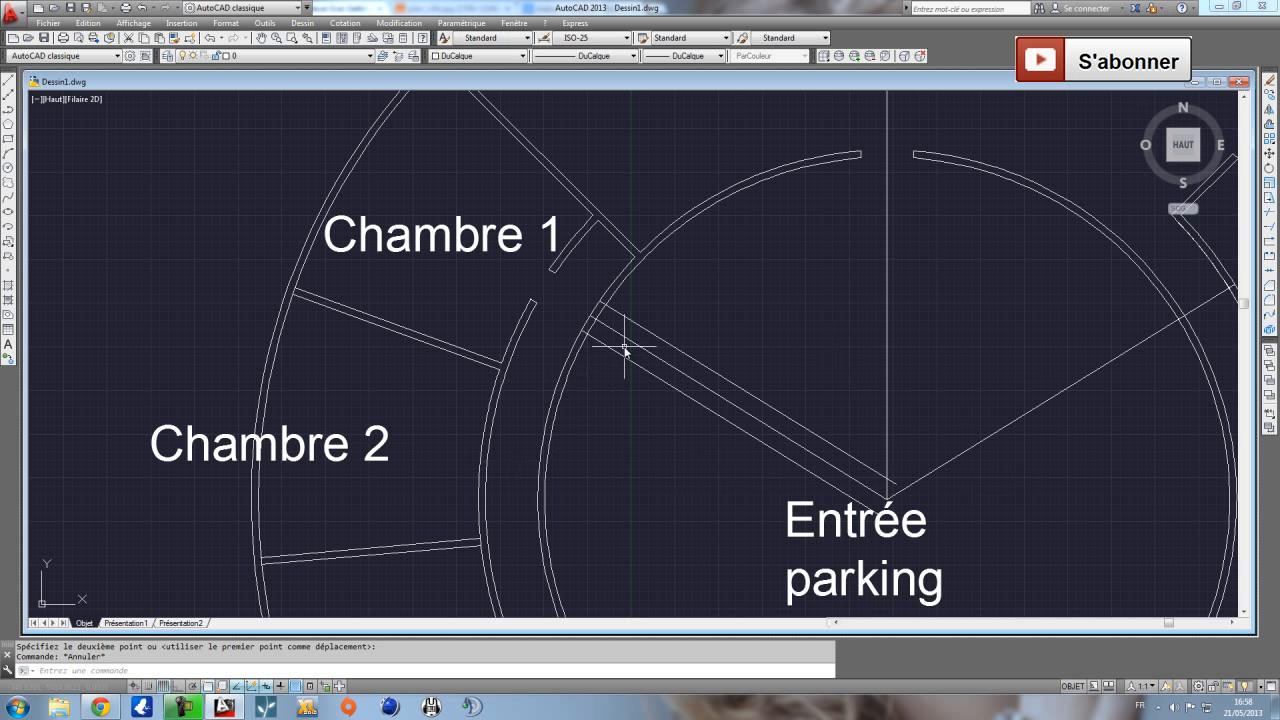
{"action": "left_click", "coordinate": [591, 316]}
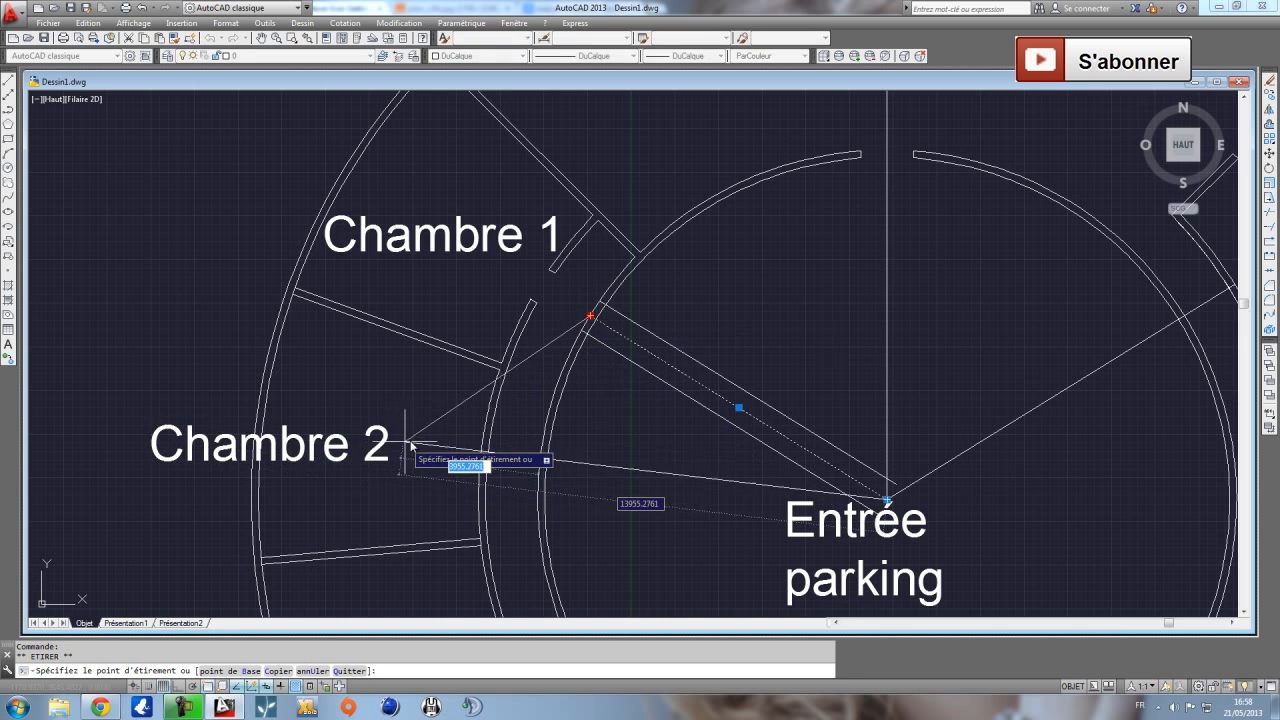
{"action": "scroll", "coordinate": [414, 451], "scroll_direction": "up", "scroll_amount": 3}
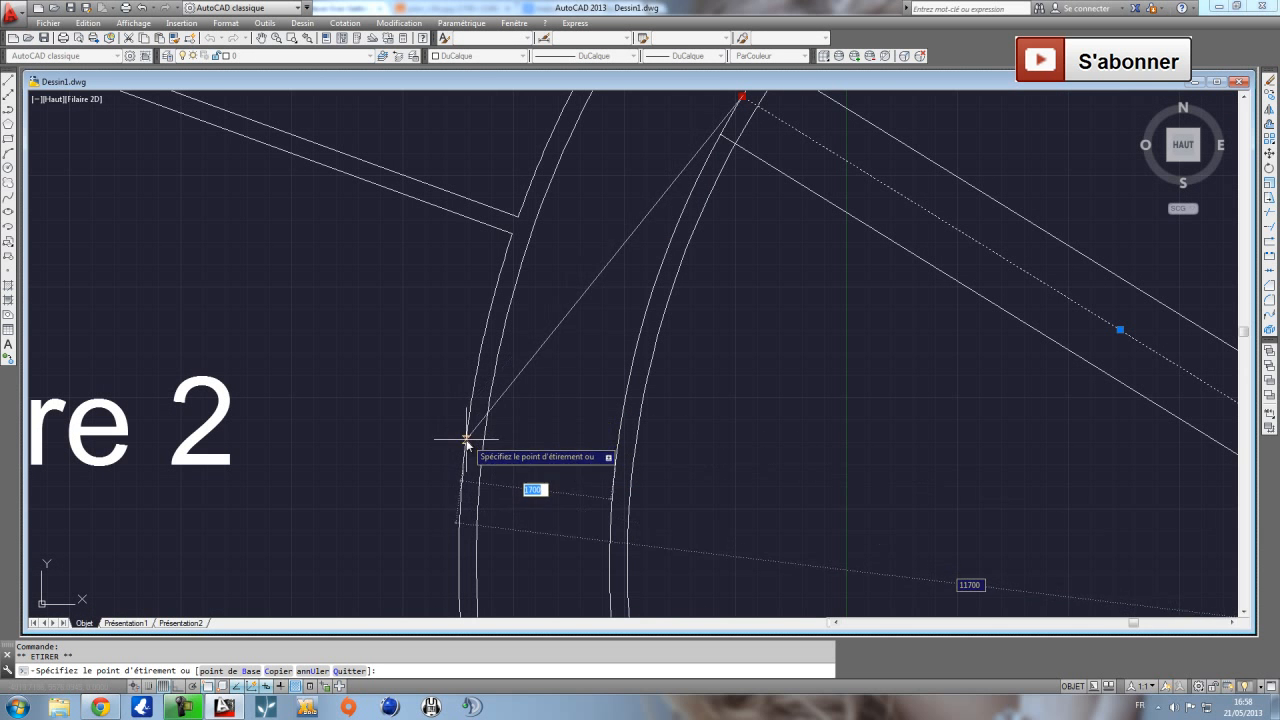
{"action": "middle_click_drag", "start_coordinate": [457, 529], "coordinate": [475, 357]}
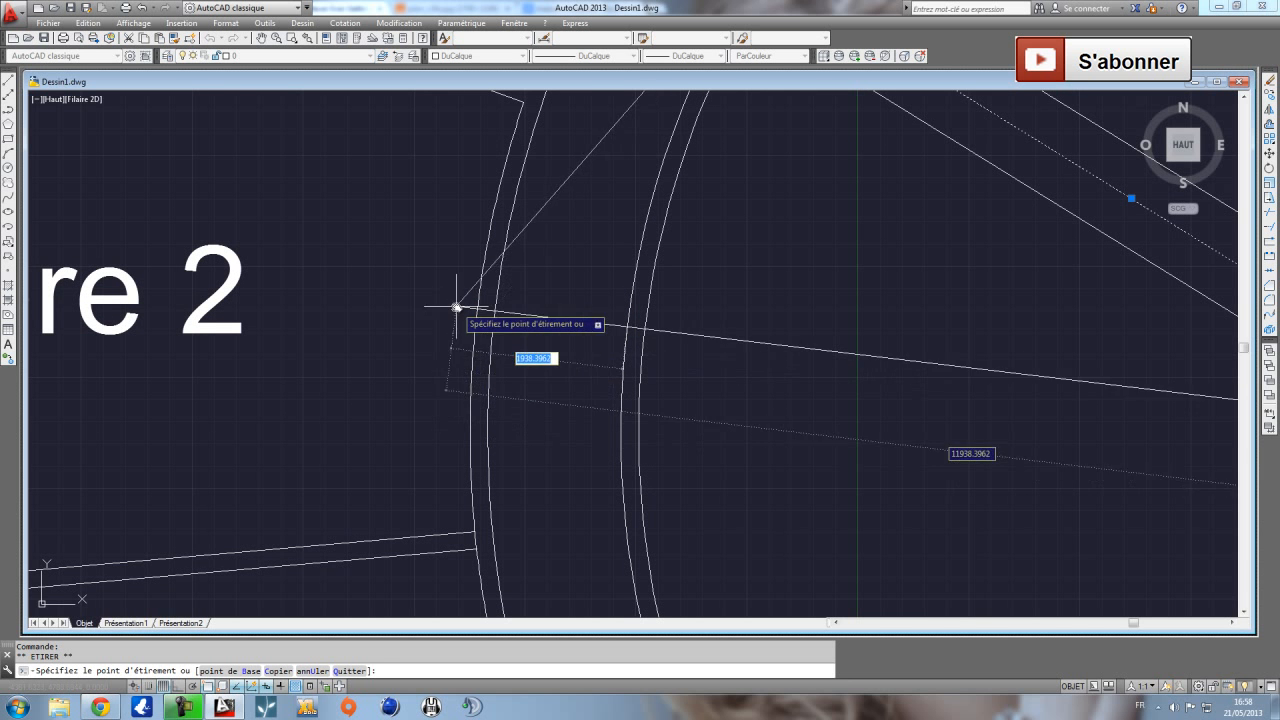
{"action": "scroll", "coordinate": [456, 308], "scroll_direction": "down", "scroll_amount": 4}
{"action": "key", "text": "Escape"}
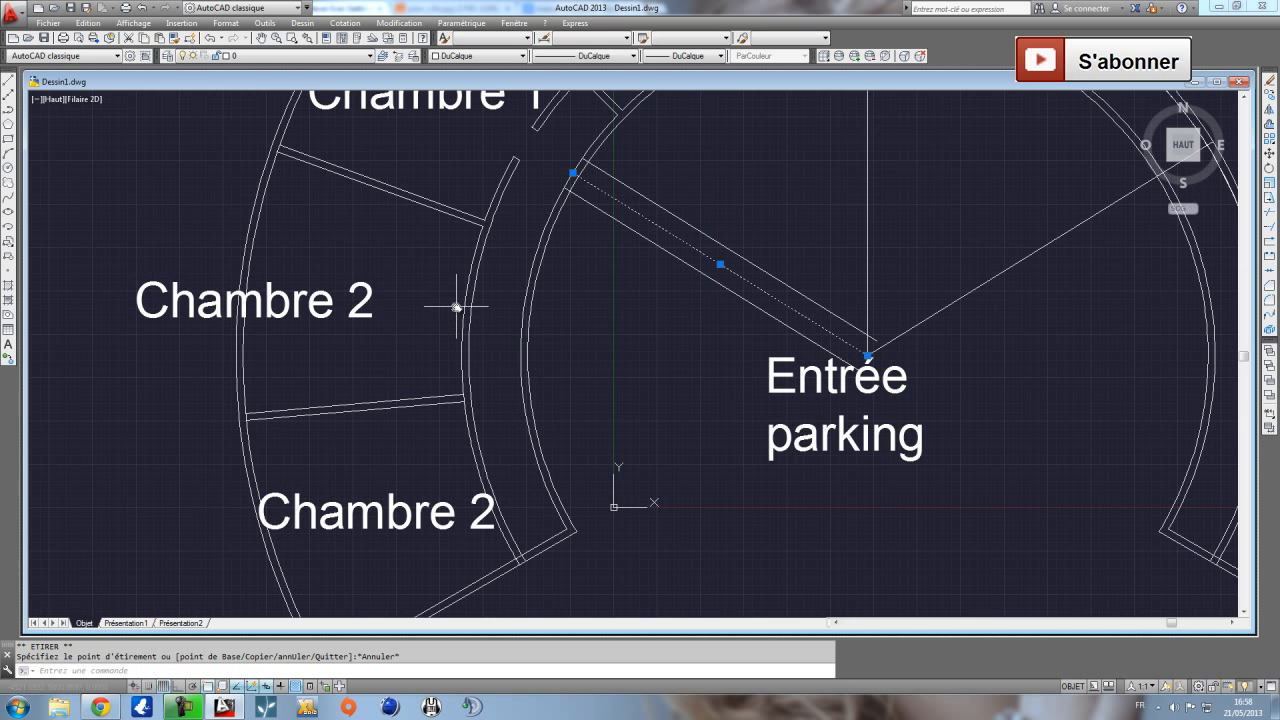
Draw a line joining the midpoints of the upper Chambre 2's two partitions and stretch the diagonal centre line's outer end to its midpoint.
{"action": "left_click", "coordinate": [9, 82]}
{"action": "left_click", "coordinate": [378, 189]}
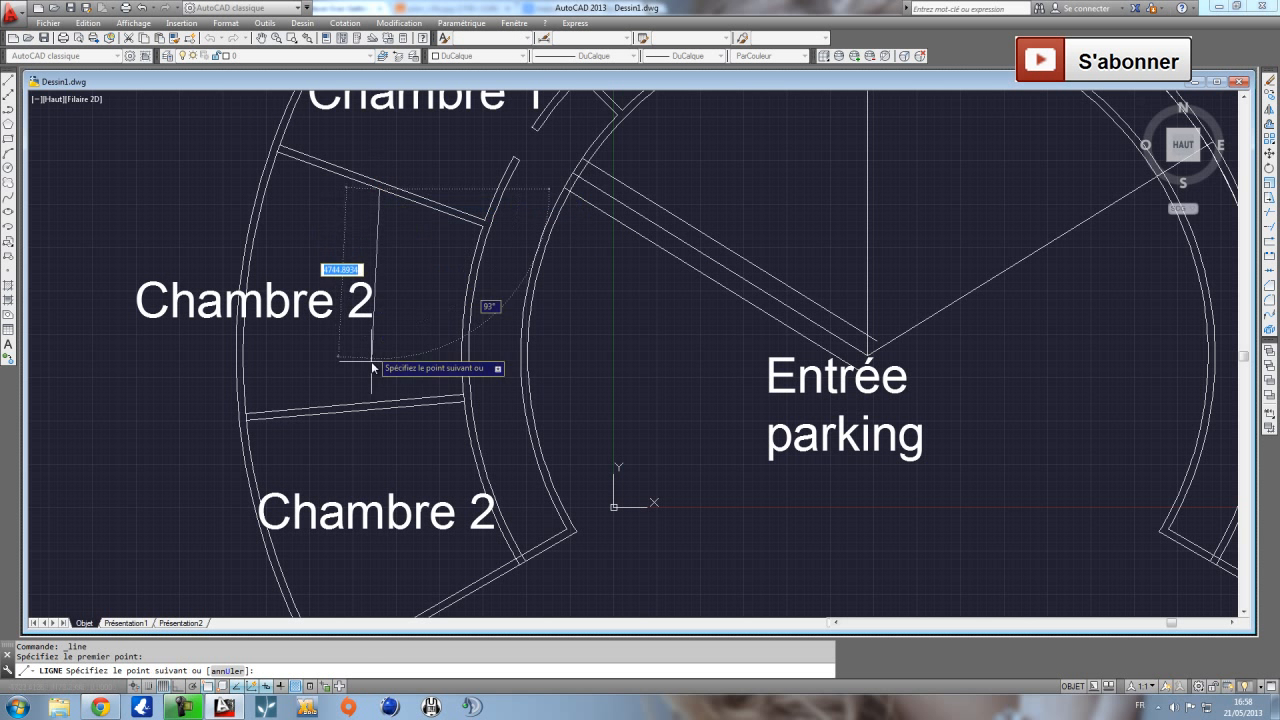
{"action": "left_click", "coordinate": [355, 406]}
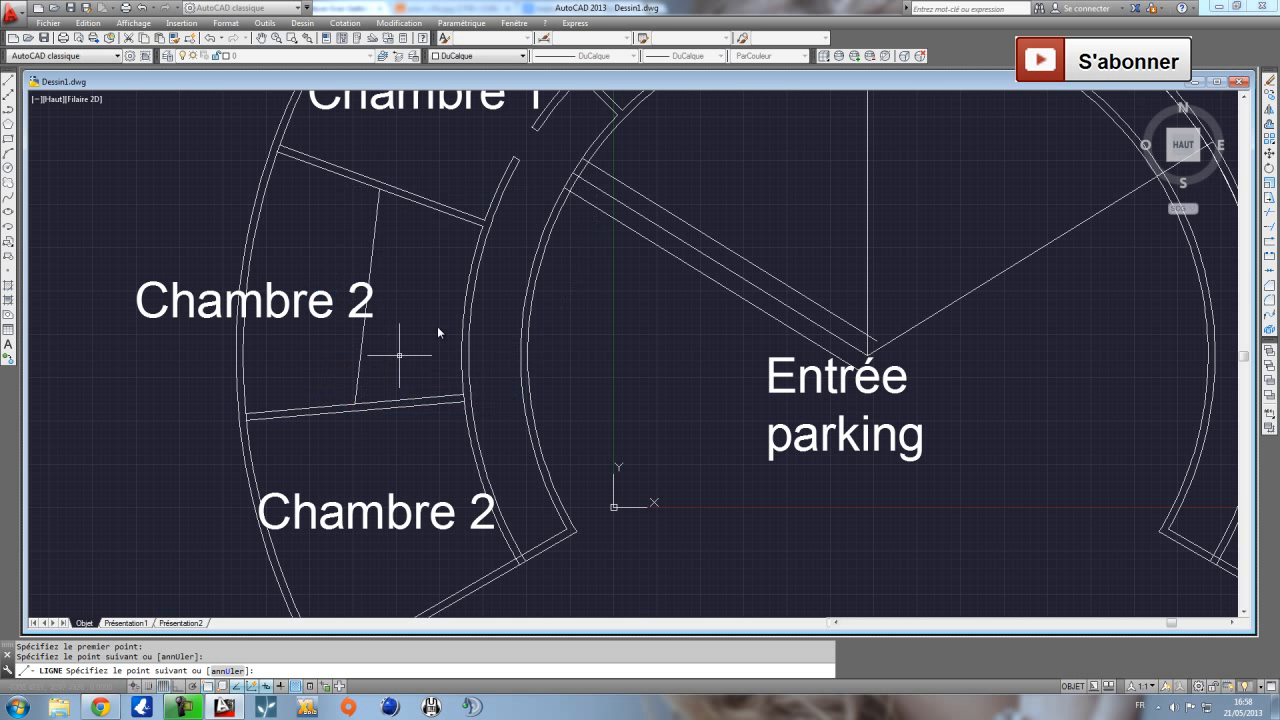
{"action": "key", "text": "Escape"}
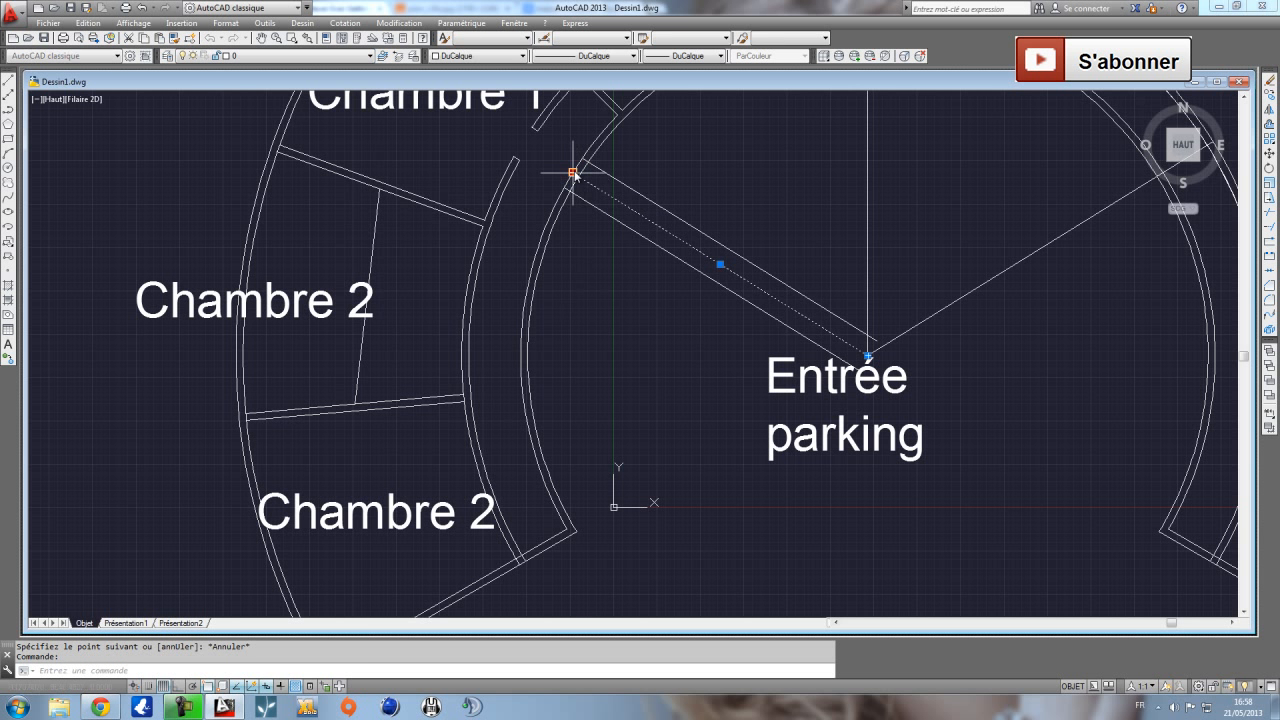
{"action": "left_click", "coordinate": [368, 297]}
{"action": "key", "text": "Escape"}
Offset the stretched centre line by 500 to both sides to mark the upper Chambre 2 doorway.
{"action": "scroll", "coordinate": [497, 285], "scroll_direction": "up", "scroll_amount": 2}
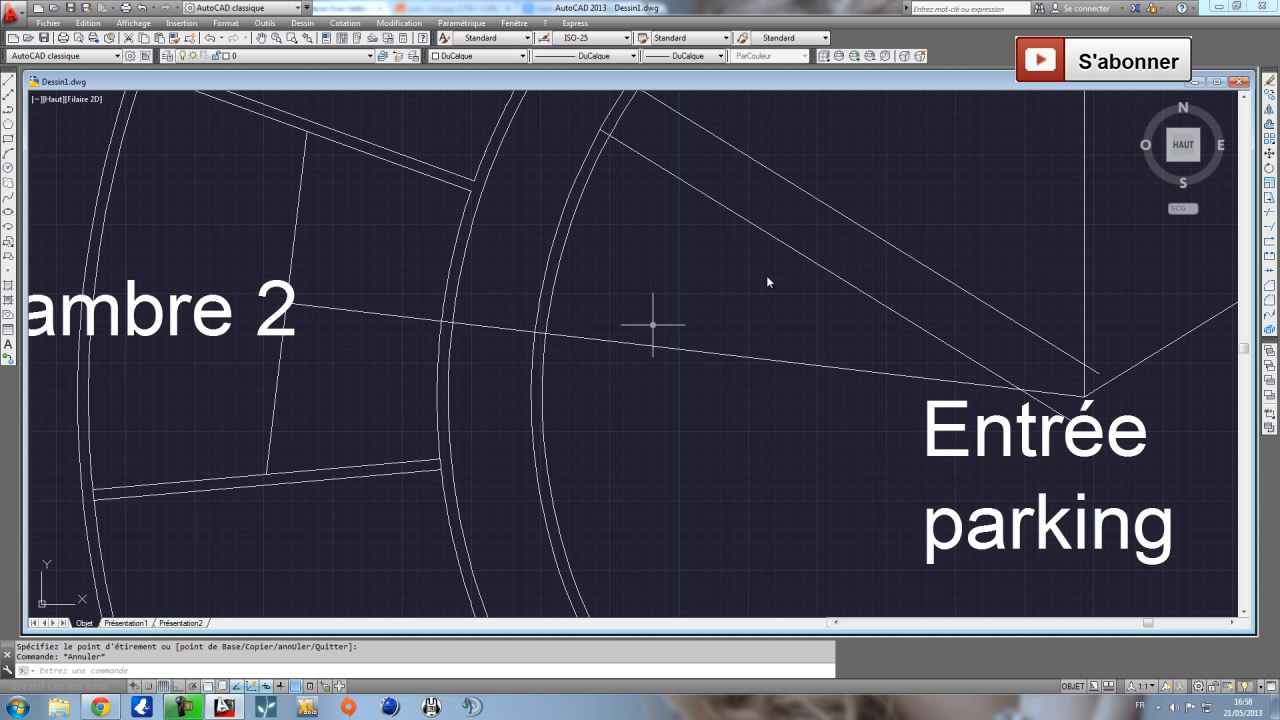
{"action": "left_click", "coordinate": [1269, 126]}
{"action": "key", "text": "Return"}
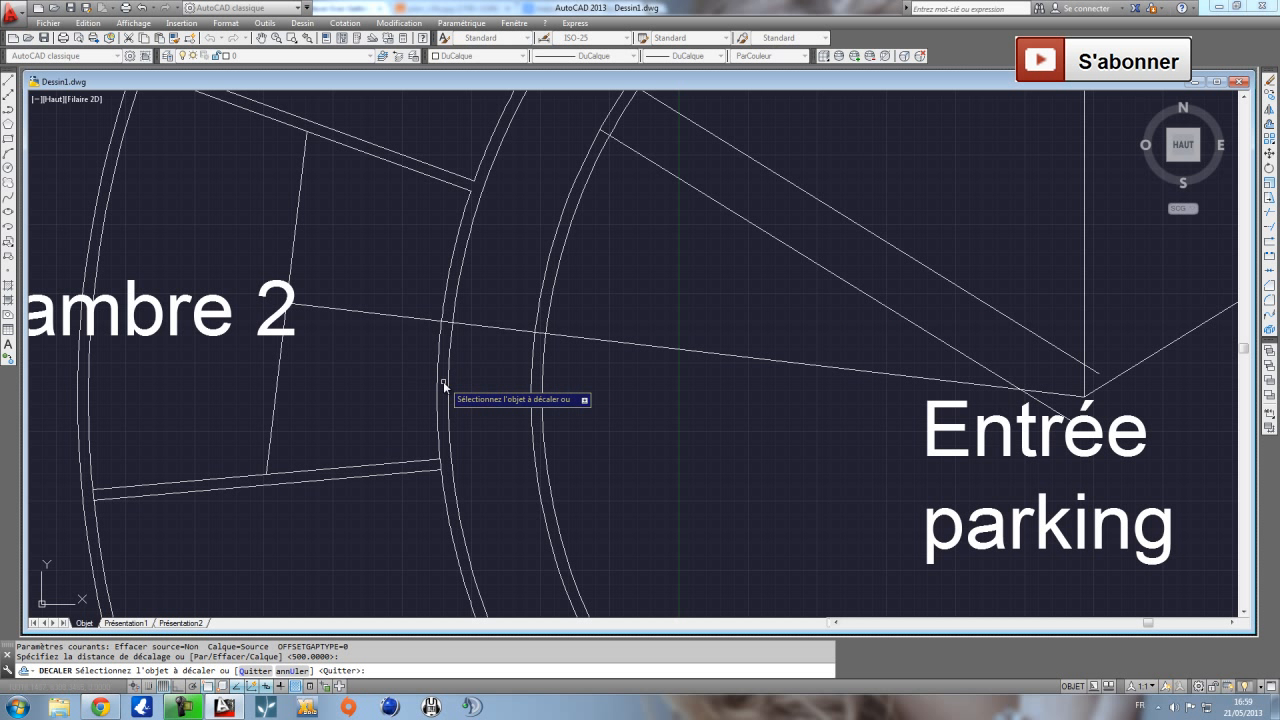
{"action": "left_click", "coordinate": [484, 326]}
{"action": "left_click", "coordinate": [493, 304]}
{"action": "key", "text": "Escape"}
Trim the corridor wall arcs between the offset lines and the surplus guide lines to open the upper Chambre 2 doorway.
{"action": "left_click", "coordinate": [606, 403]}
{"action": "left_click", "coordinate": [474, 297]}
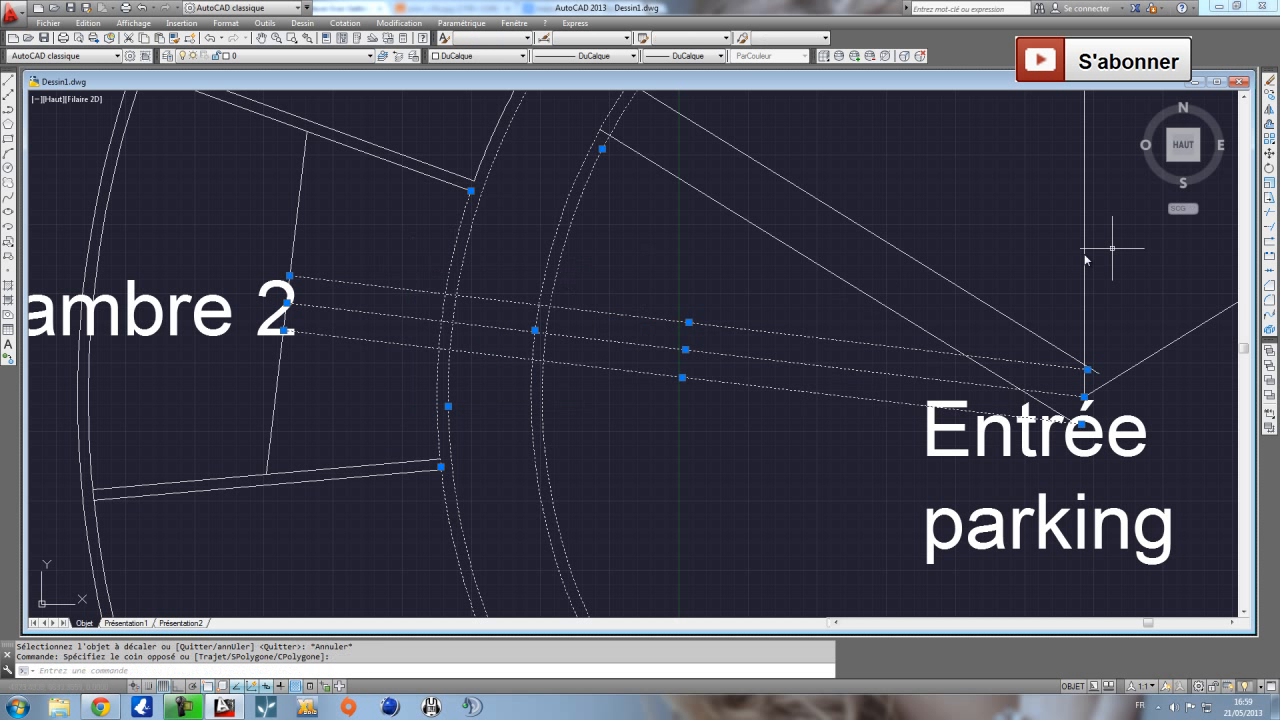
{"action": "left_click", "coordinate": [1265, 214]}
{"action": "left_click", "coordinate": [505, 380]}
{"action": "left_click", "coordinate": [494, 266]}
{"action": "left_click", "coordinate": [402, 376]}
{"action": "left_click", "coordinate": [371, 241]}
{"action": "left_click", "coordinate": [456, 330]}
{"action": "left_click", "coordinate": [432, 321]}
{"action": "left_click", "coordinate": [451, 318]}
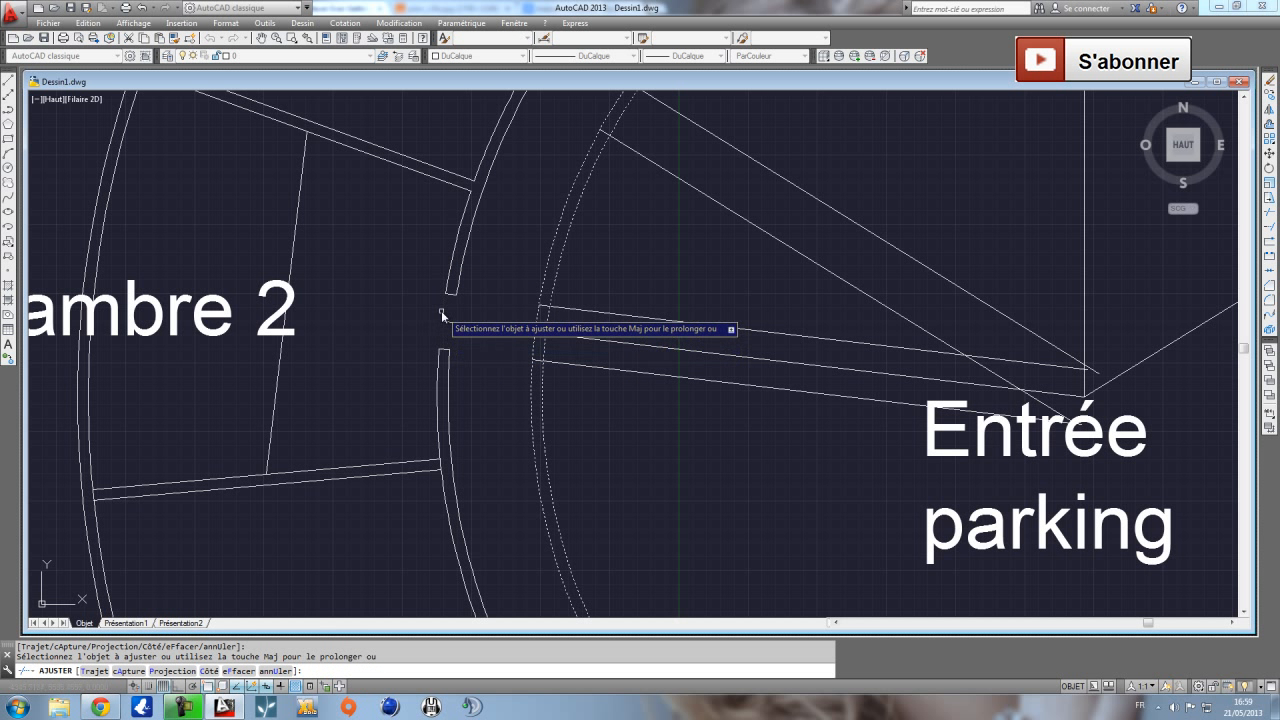
Erase the leftover centre-line piece in the upper Chambre 2 doorway and the guide line joining the room's two partitions.
{"action": "key", "text": "Escape"}
{"action": "left_click", "coordinate": [438, 318]}
{"action": "key", "text": "Delete"}
{"action": "scroll", "coordinate": [457, 308], "scroll_direction": "down", "scroll_amount": 1}
{"action": "left_click", "coordinate": [375, 261]}
{"action": "left_click", "coordinate": [325, 225]}
{"action": "key", "text": "Delete"}
{"action": "scroll", "coordinate": [392, 250], "scroll_direction": "down", "scroll_amount": 1}
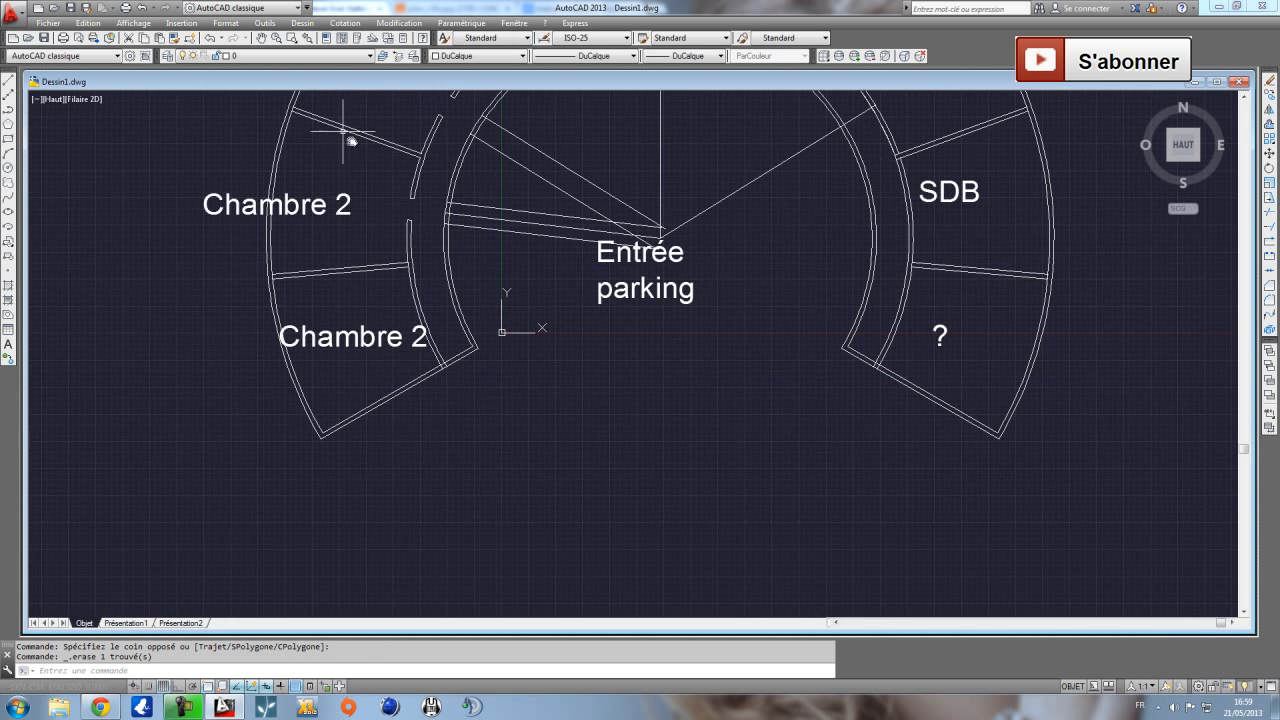
Draw a guide line across the lower Chambre 2 from its partition's midpoint to the end wall's inner line.
{"action": "left_click", "coordinate": [8, 82]}
{"action": "left_click", "coordinate": [341, 272]}
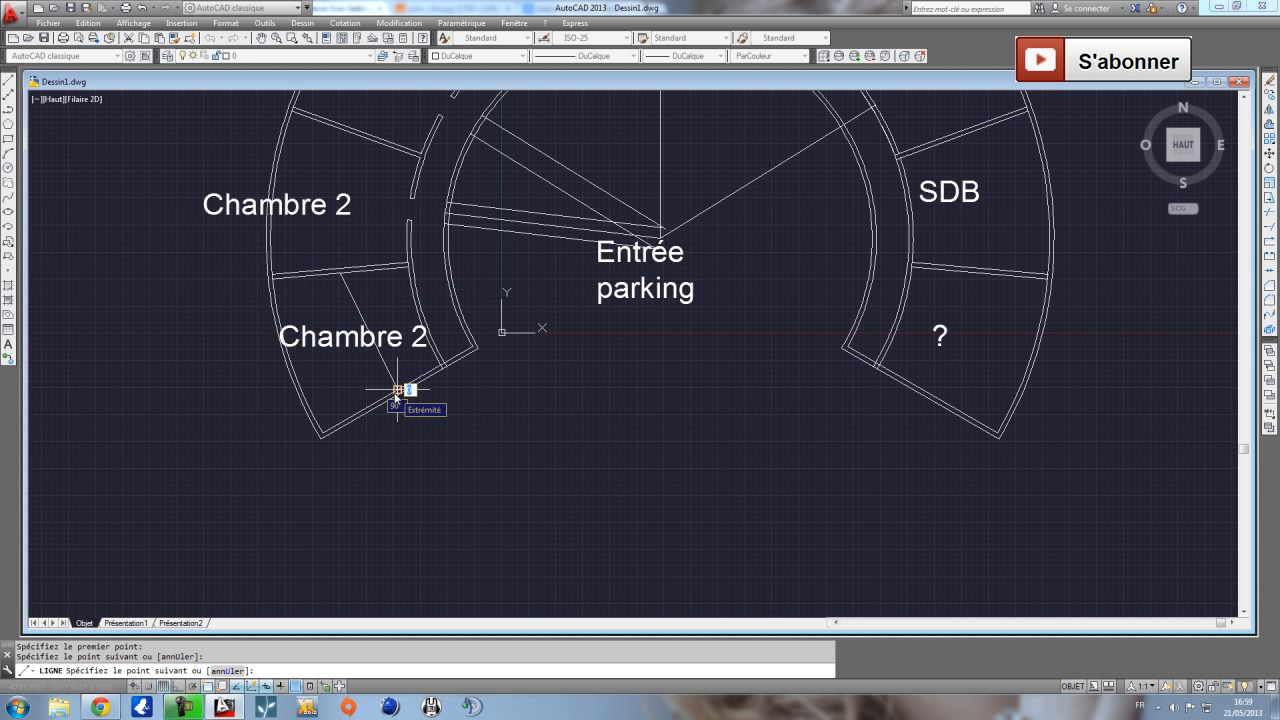
{"action": "left_click", "coordinate": [396, 390]}
{"action": "key", "text": "Escape"}
Trim the junction between the corridor wall and the end wall of the lower Chambre 2.
{"action": "scroll", "coordinate": [400, 386], "scroll_direction": "up", "scroll_amount": 3}
{"action": "left_click", "coordinate": [538, 369]}
{"action": "left_click", "coordinate": [492, 313]}
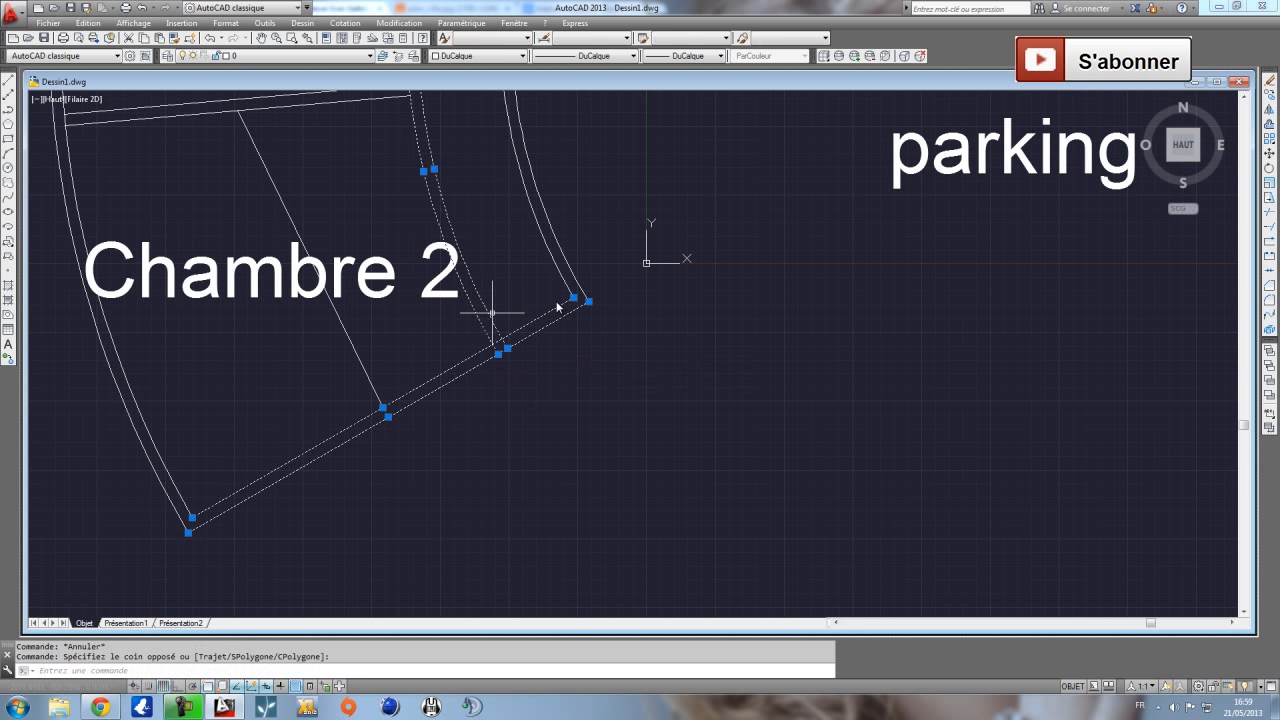
{"action": "type", "text": "tr"}
{"action": "key", "text": "Return"}
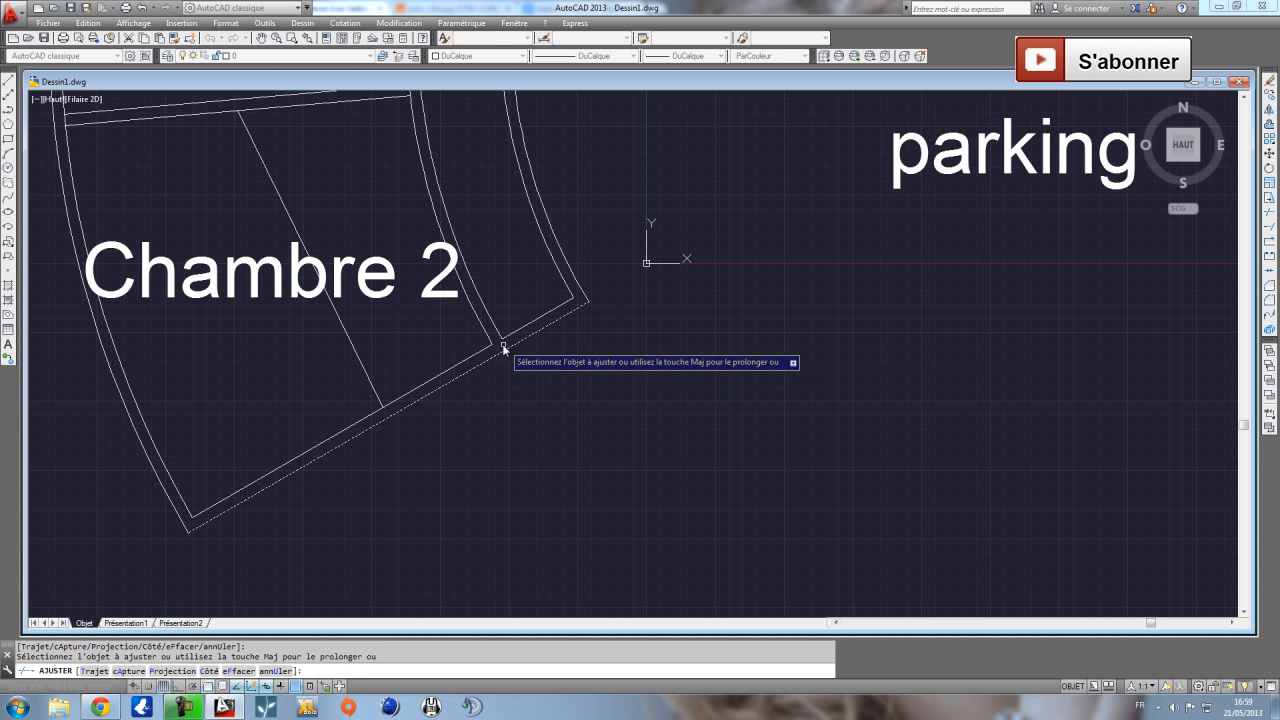
{"action": "key", "text": "Escape"}
Stretch the lower Chambre 2 guide line's end to the midpoint of the room's inner end wall line.
{"action": "left_click", "coordinate": [358, 374]}
{"action": "left_click", "coordinate": [383, 408]}
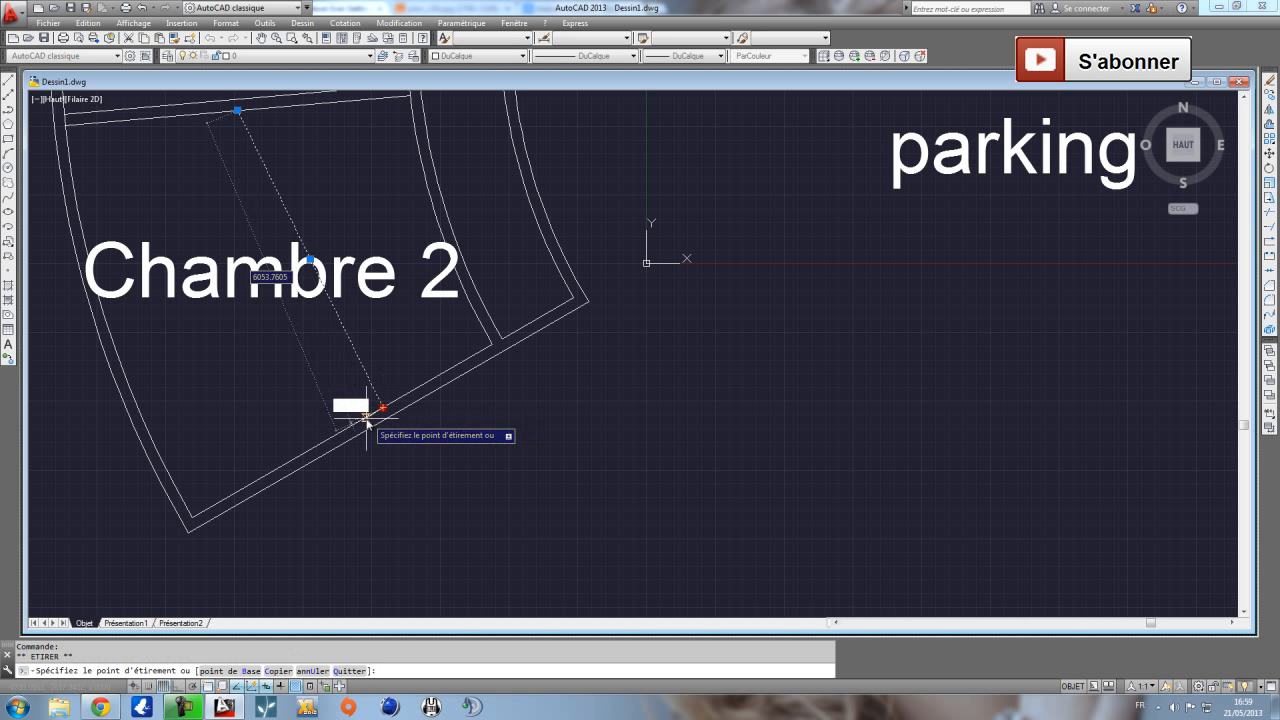
{"action": "left_click", "coordinate": [342, 430]}
{"action": "middle_click_drag", "start_coordinate": [400, 302], "coordinate": [425, 390]}
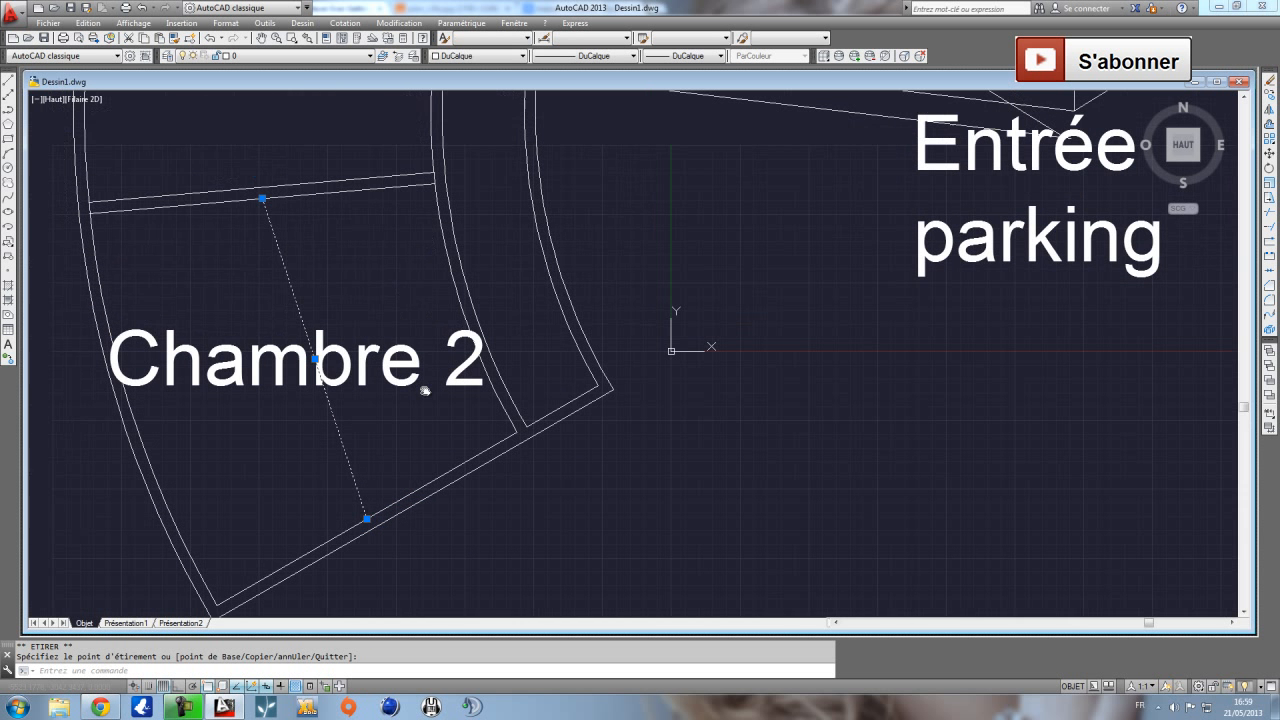
{"action": "key", "text": "Escape"}
{"action": "scroll", "coordinate": [851, 194], "scroll_direction": "down", "scroll_amount": 4}
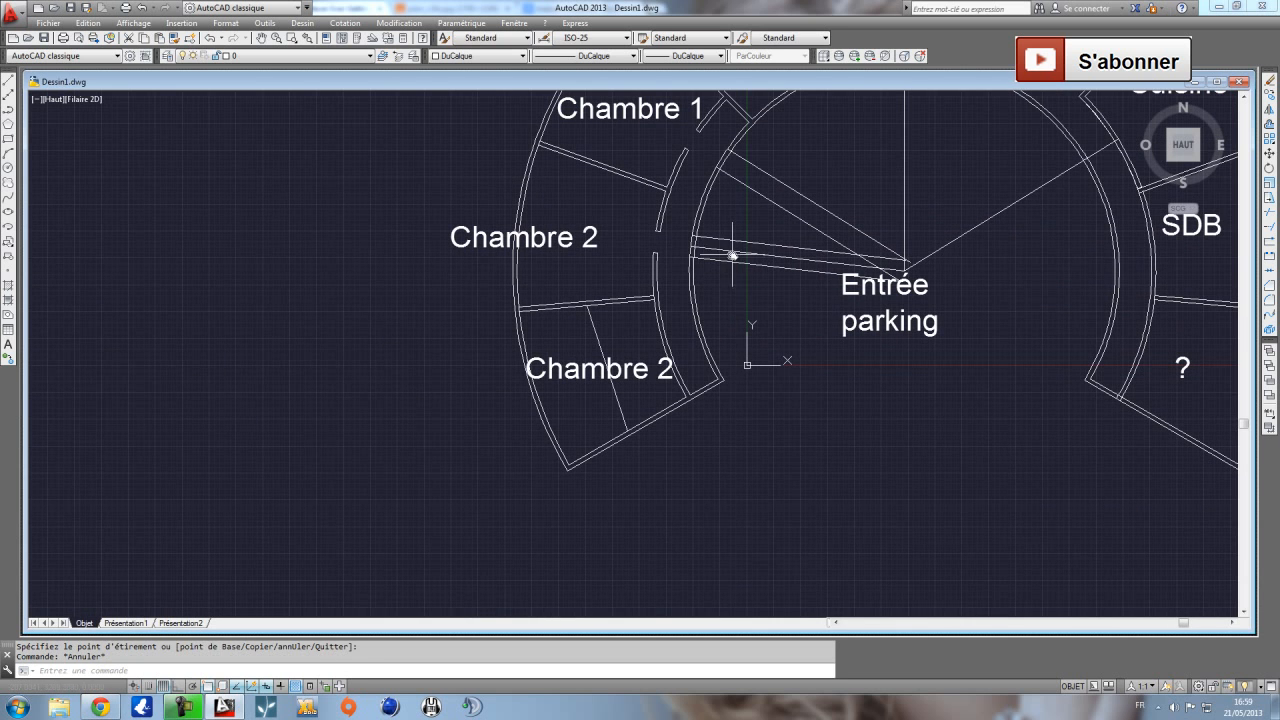
{"action": "left_click", "coordinate": [691, 246]}
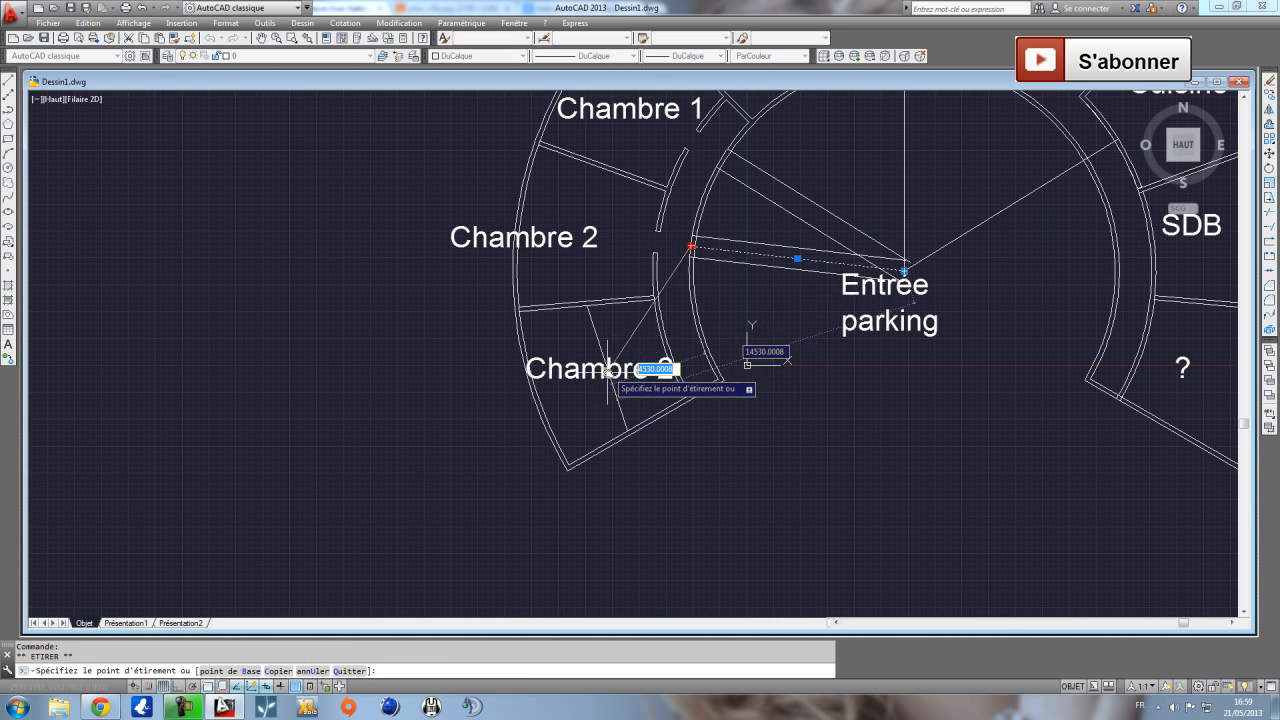
{"action": "scroll", "coordinate": [607, 370], "scroll_direction": "up", "scroll_amount": 8}
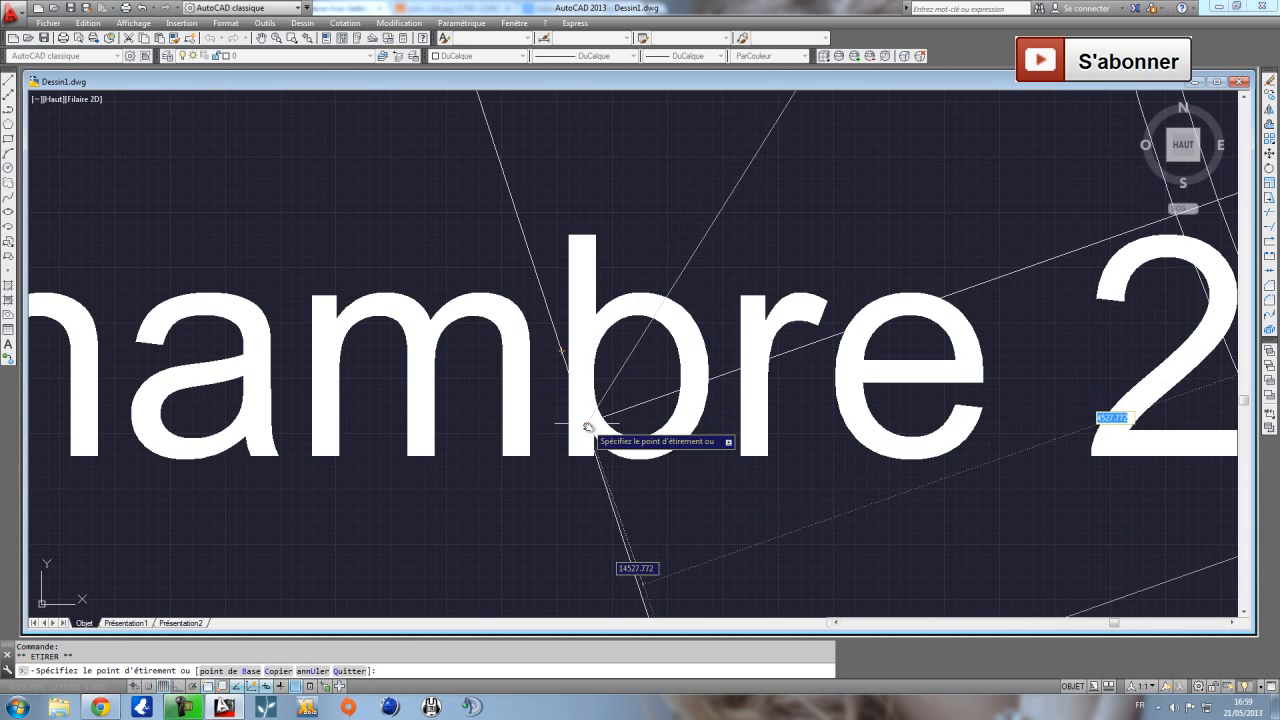
{"action": "scroll", "coordinate": [603, 450], "scroll_direction": "down", "scroll_amount": 8}
{"action": "key", "text": "Escape"}
Move the lower Chambre 2 label outward so that it clears the guide line and the corridor wall.
{"action": "left_click", "coordinate": [556, 446]}
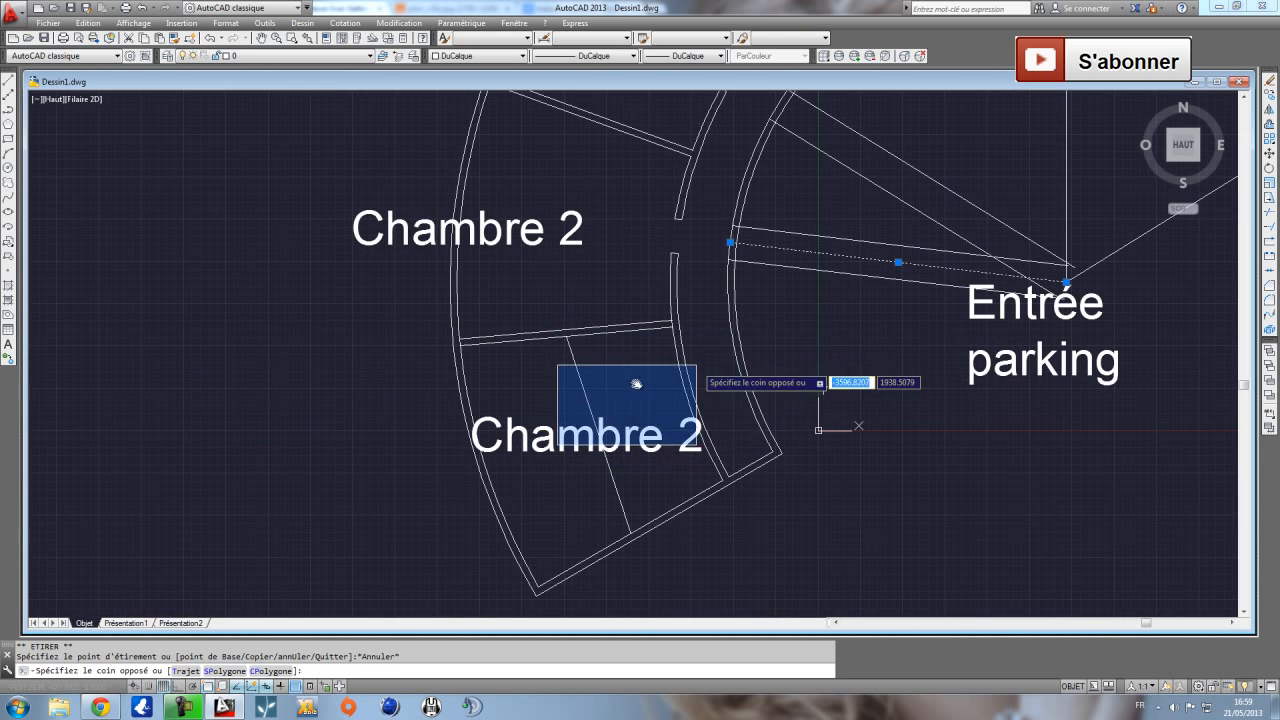
{"action": "left_click", "coordinate": [1270, 152]}
{"action": "left_click", "coordinate": [840, 357]}
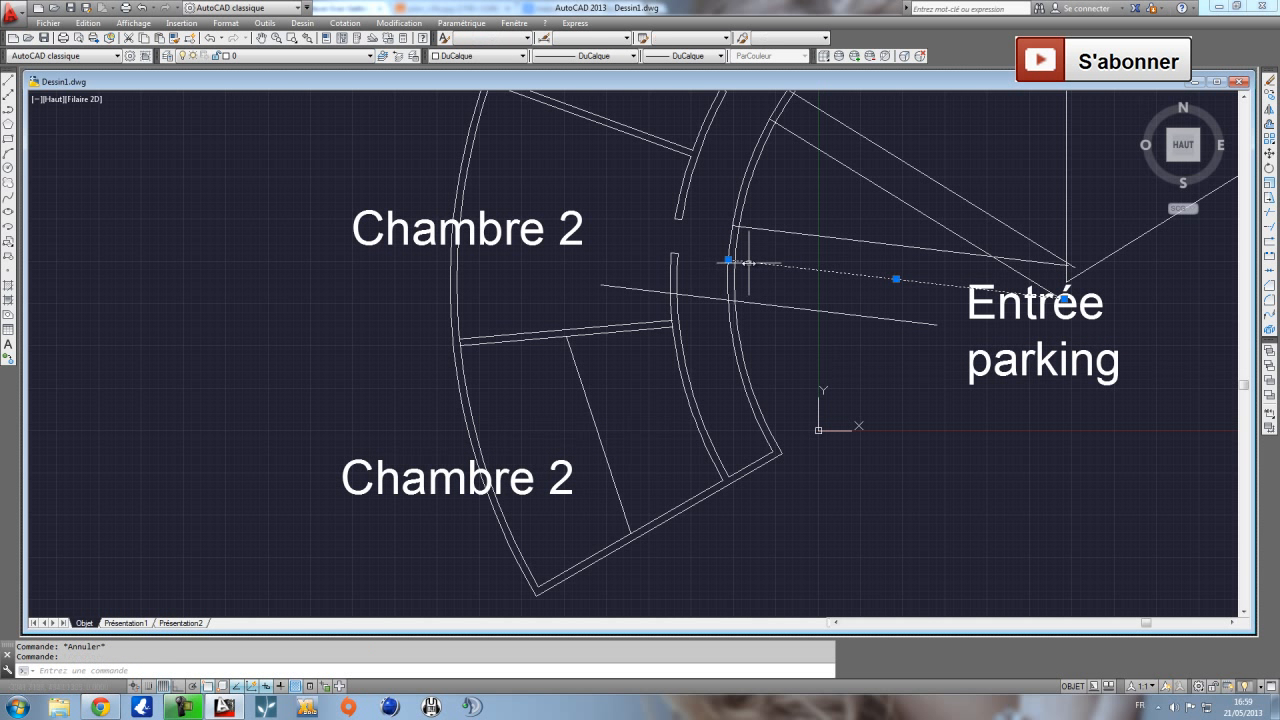
Move the displaced centre line back so that its inner end sits on the centre of the house.
{"action": "middle_click_drag", "start_coordinate": [880, 274], "coordinate": [765, 333]}
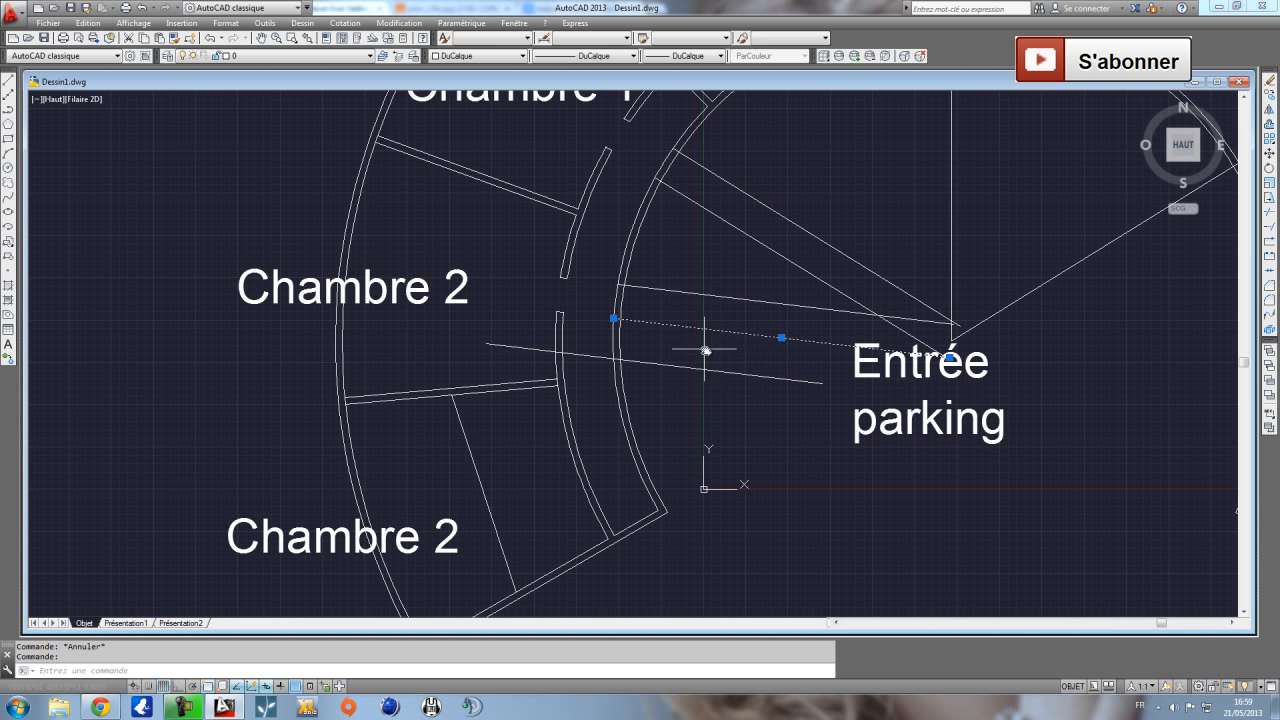
{"action": "left_click", "coordinate": [773, 378]}
{"action": "left_click", "coordinate": [856, 372]}
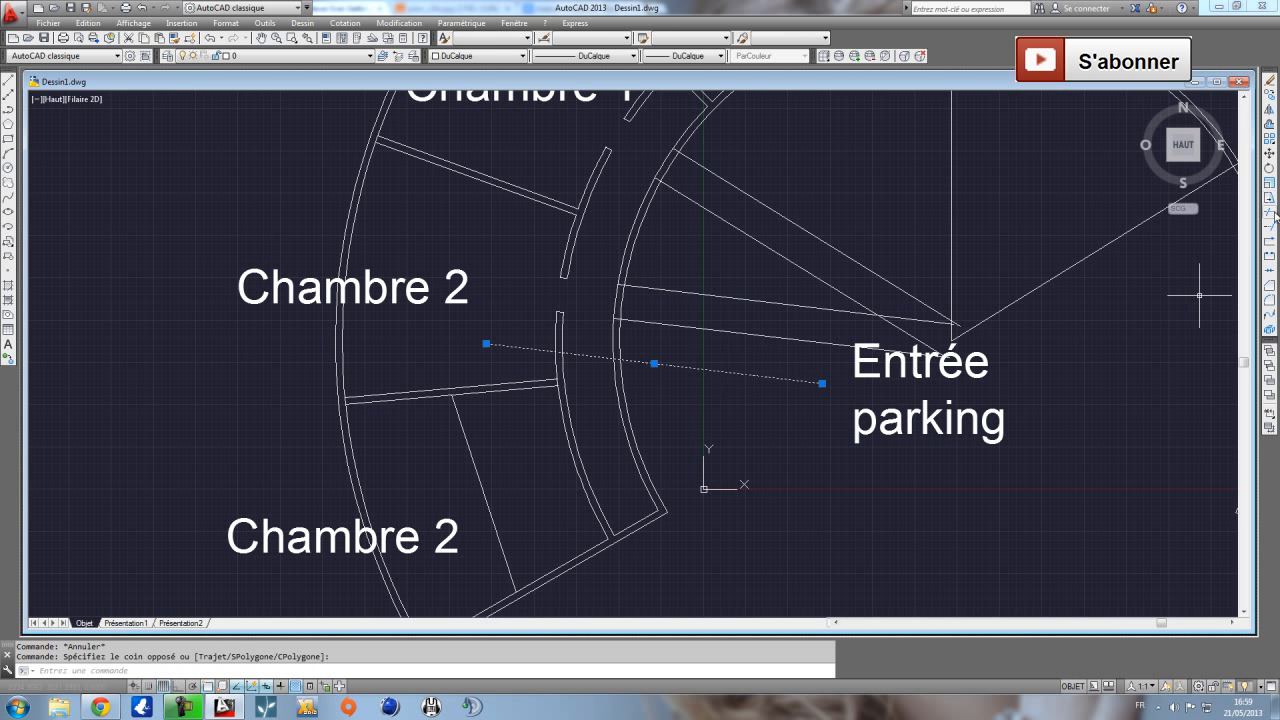
{"action": "left_click", "coordinate": [1270, 152]}
{"action": "left_click", "coordinate": [955, 334]}
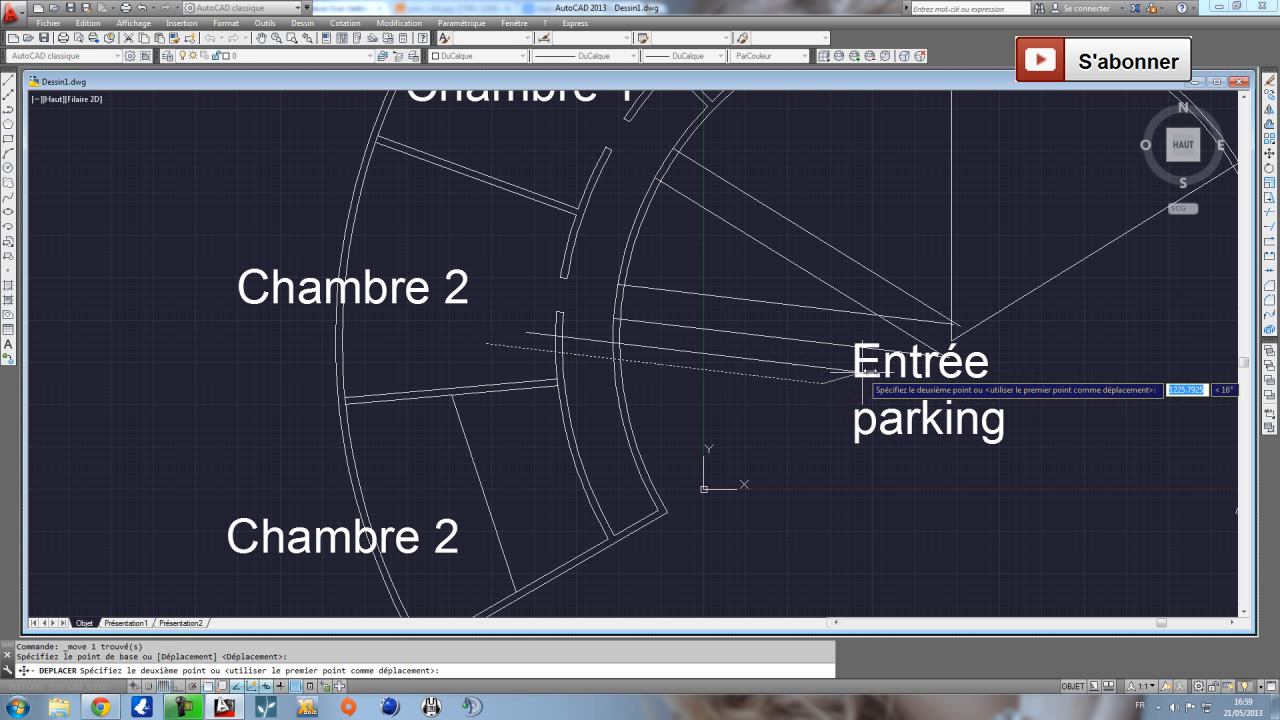
{"action": "key", "text": "Escape"}
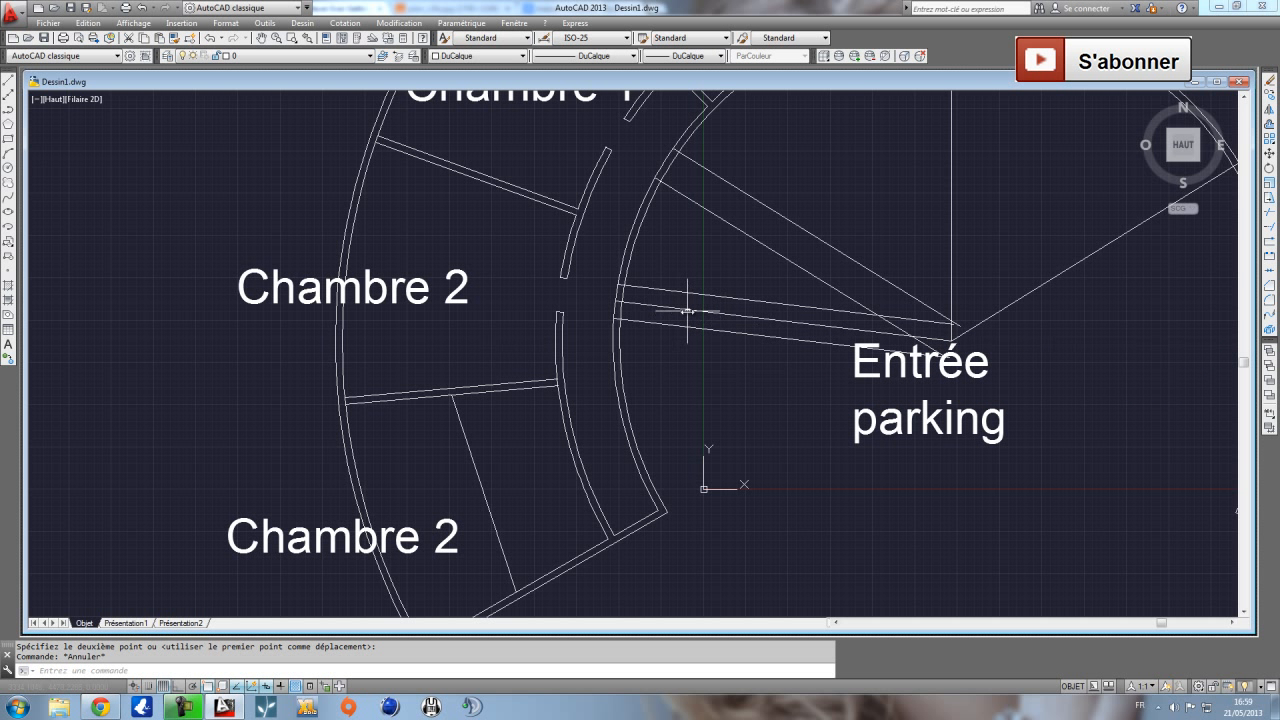
Stretch the centre line's outer end to the midpoint of the guide line in the lower Chambre 2.
{"action": "left_click", "coordinate": [615, 302]}
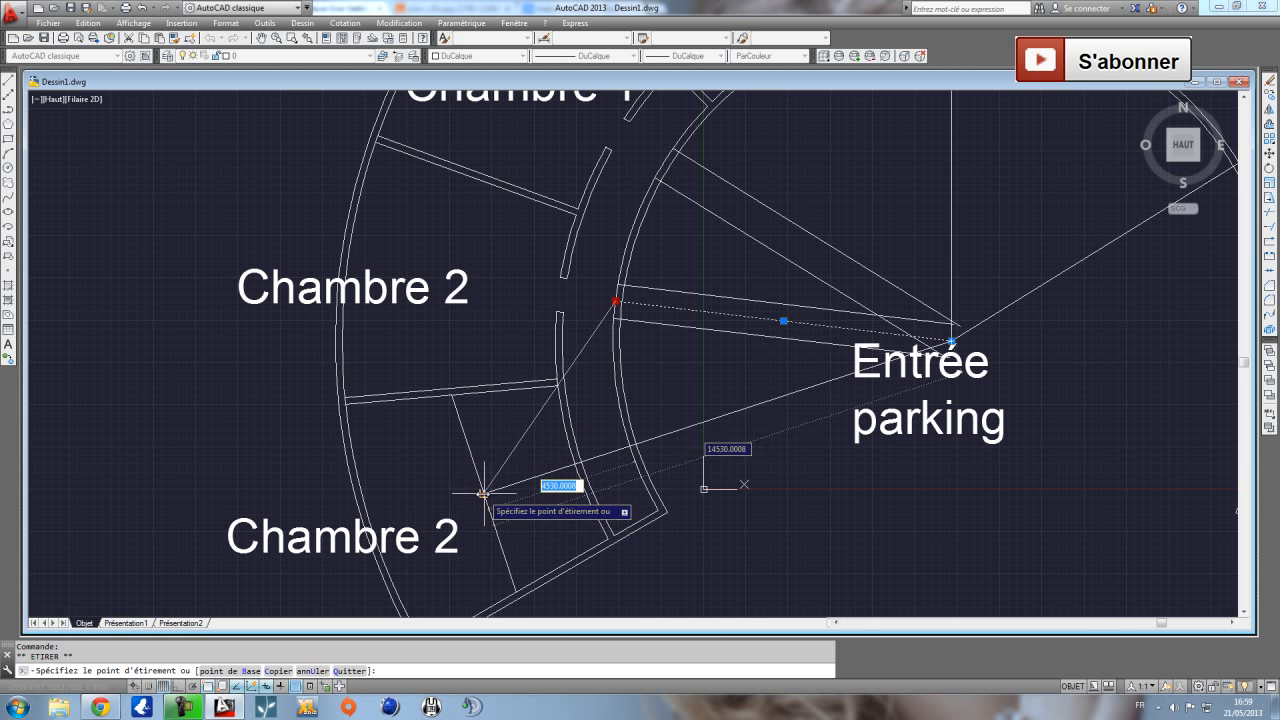
{"action": "scroll", "coordinate": [472, 481], "scroll_direction": "up", "scroll_amount": 5}
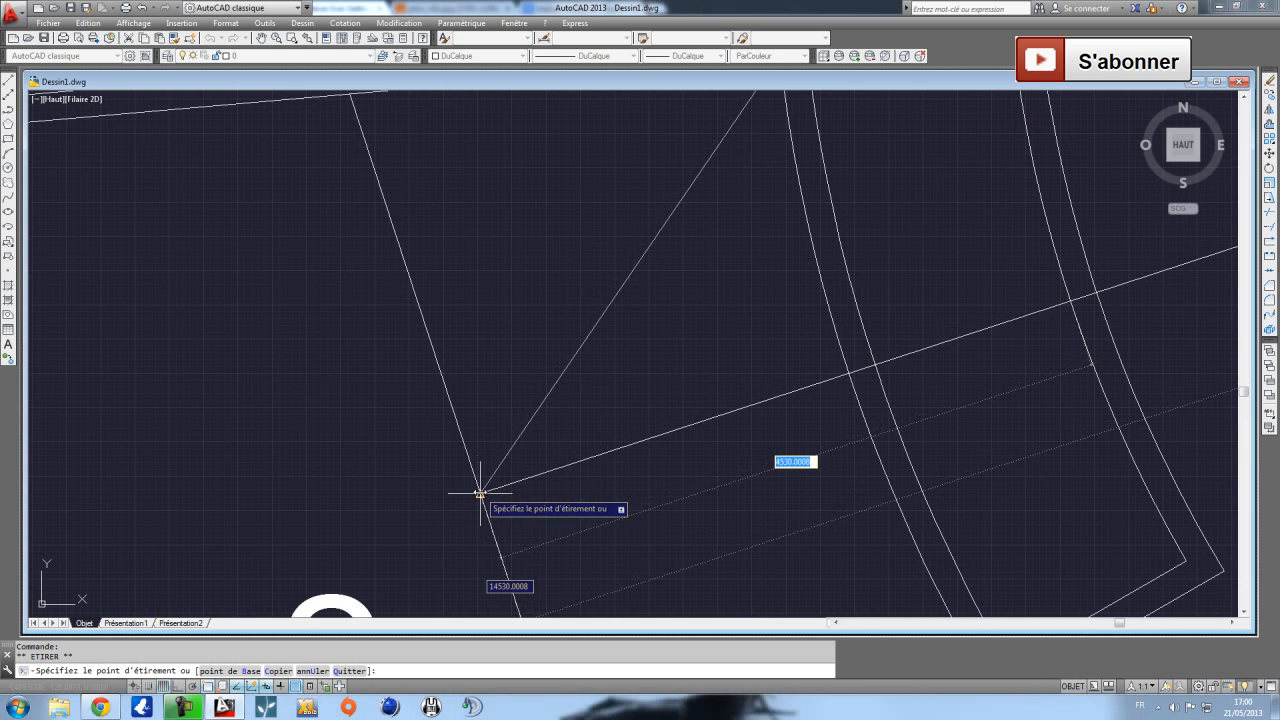
{"action": "scroll", "coordinate": [586, 471], "scroll_direction": "down", "scroll_amount": 6}
{"action": "middle_click_drag", "start_coordinate": [712, 427], "coordinate": [680, 424]}
{"action": "key", "text": "Escape"}
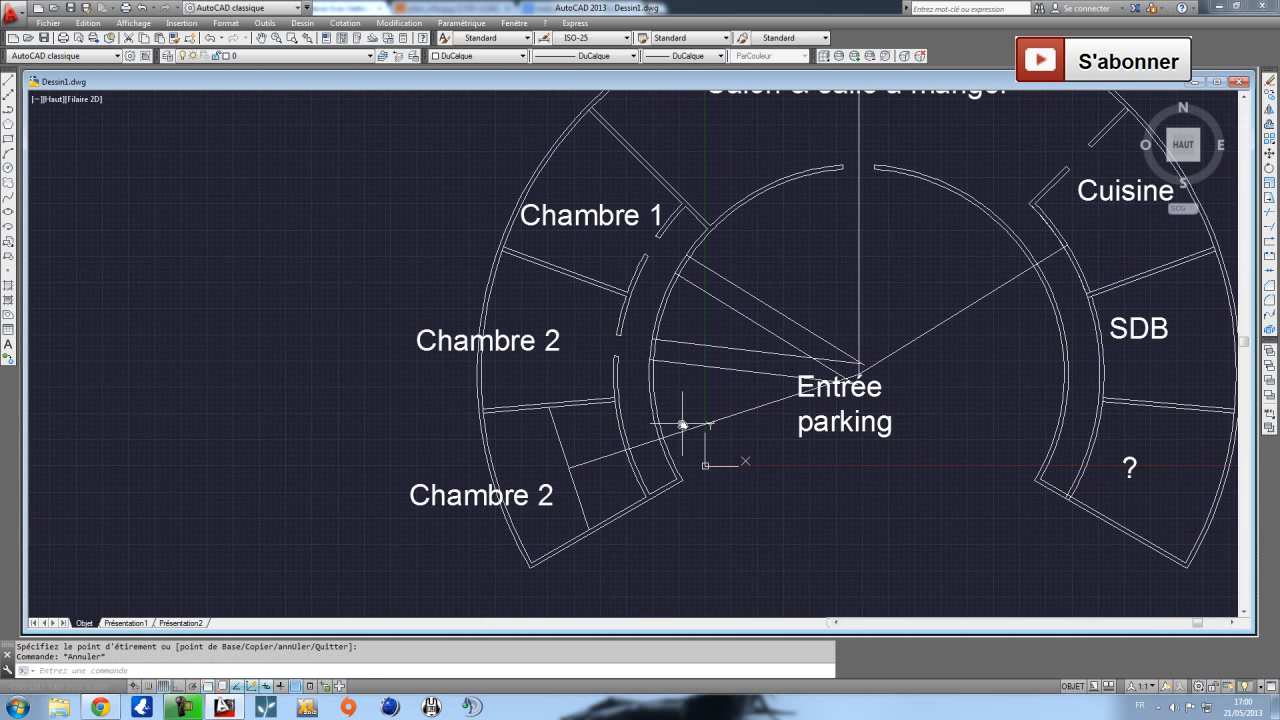
Offset the stretched centre line to both sides at the same distance as before to mark the lower Chambre 2 doorway.
{"action": "scroll", "coordinate": [671, 455], "scroll_direction": "up", "scroll_amount": 4}
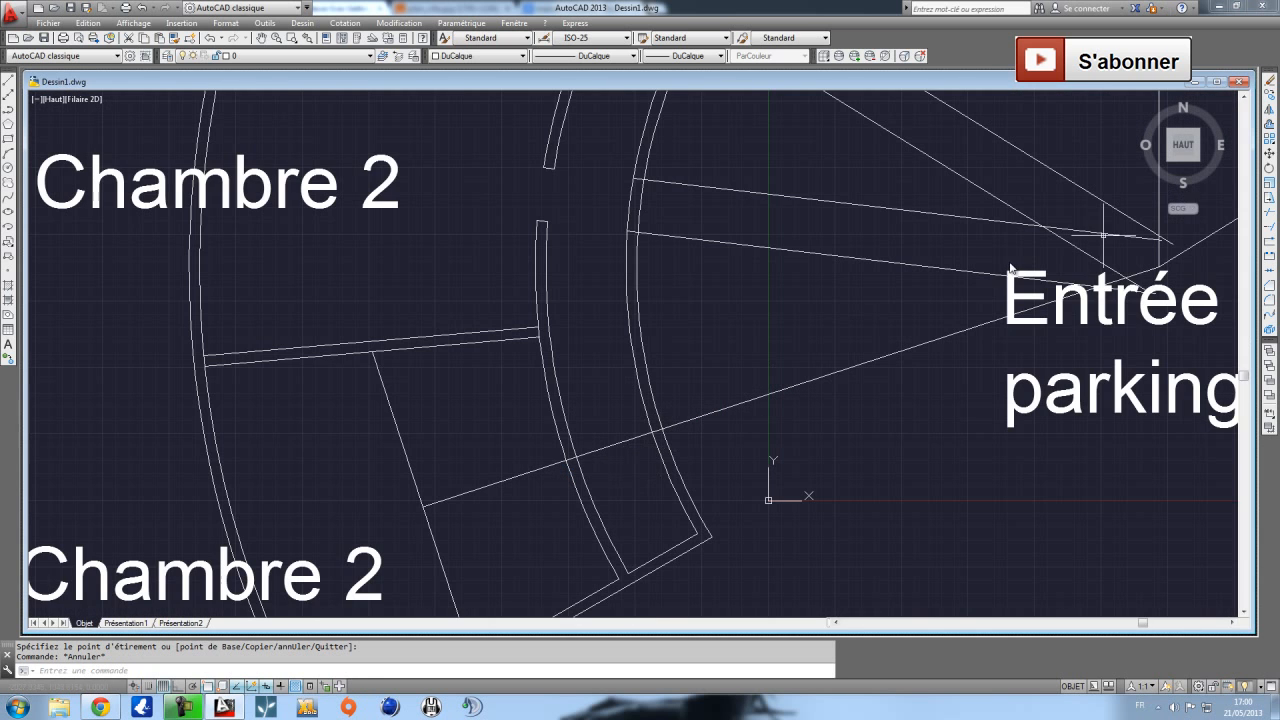
{"action": "left_click", "coordinate": [1269, 123]}
{"action": "key", "text": "Return"}
{"action": "left_click", "coordinate": [705, 416]}
{"action": "left_click", "coordinate": [701, 388]}
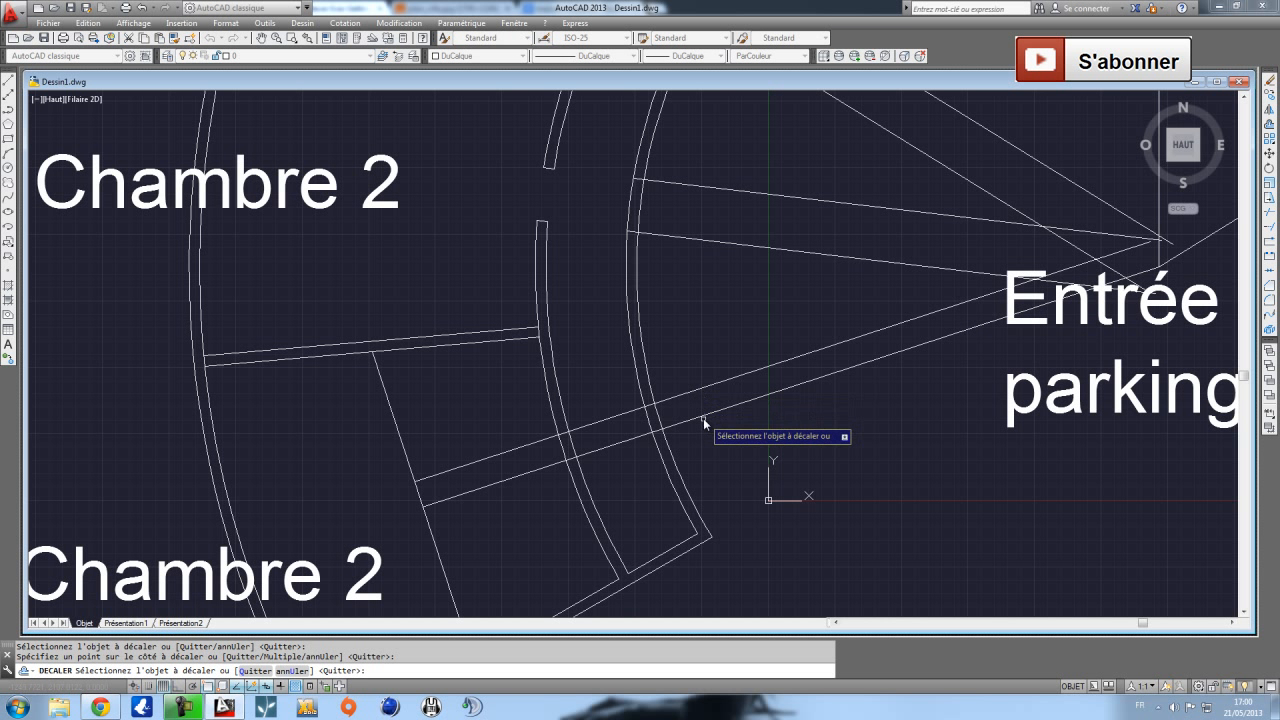
{"action": "left_click", "coordinate": [704, 418]}
{"action": "left_click", "coordinate": [710, 437]}
{"action": "key", "text": "Escape"}
Try to trim the offset lines at the lower Chambre 2 corridor wall, and undo the trimming.
{"action": "left_click", "coordinate": [443, 383]}
{"action": "key", "text": "Escape"}
{"action": "left_click", "coordinate": [731, 503]}
{"action": "left_click", "coordinate": [439, 329]}
{"action": "left_click", "coordinate": [1268, 213]}
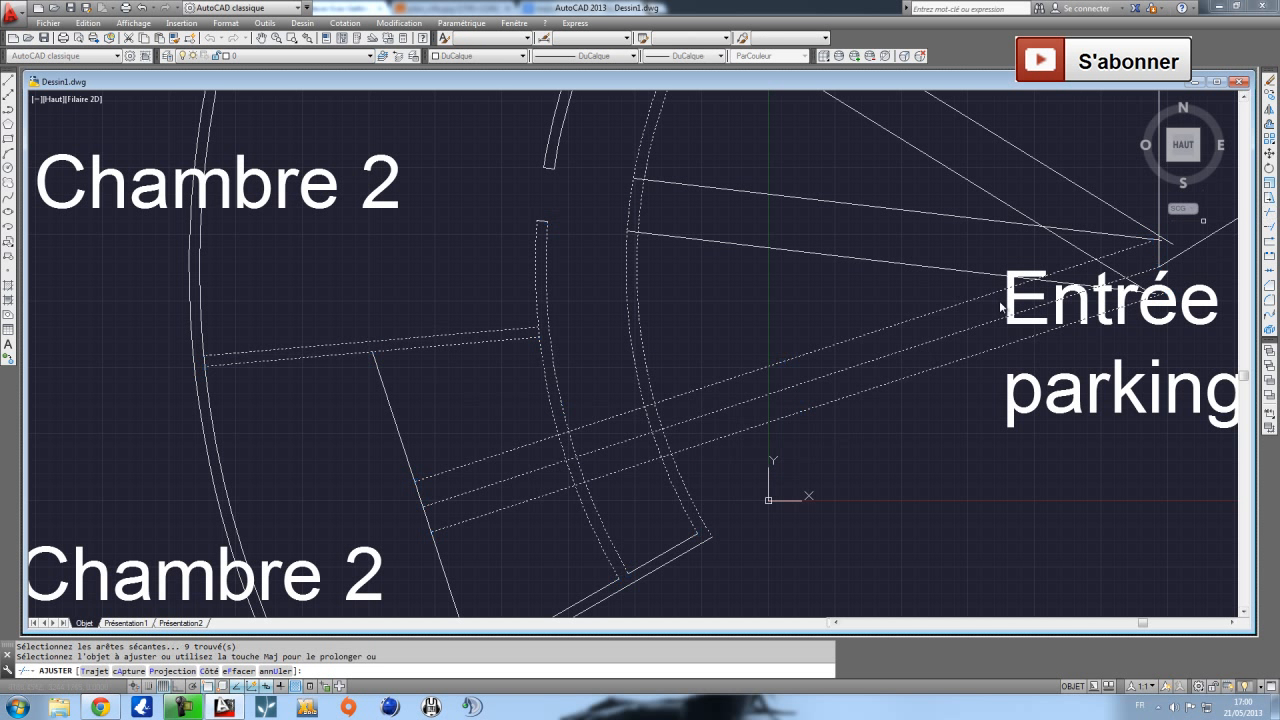
{"action": "left_click", "coordinate": [623, 494]}
{"action": "left_click", "coordinate": [591, 414]}
{"action": "left_click", "coordinate": [550, 503]}
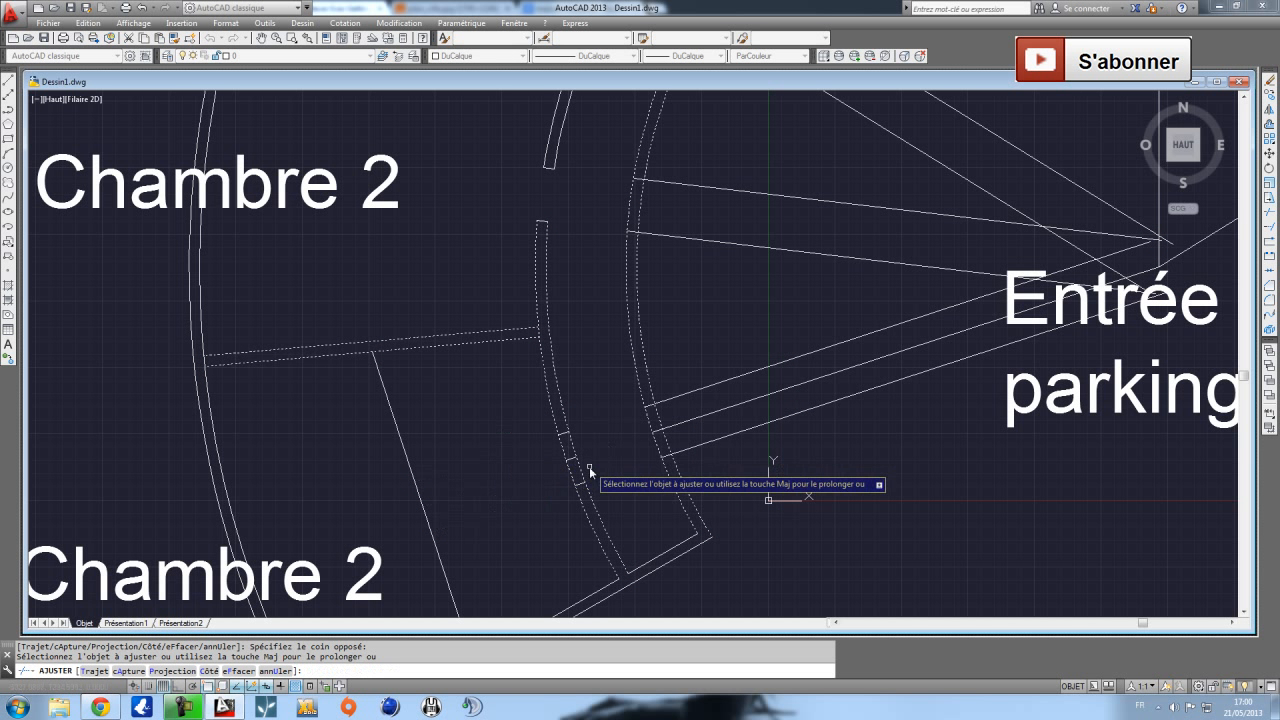
{"action": "key", "text": "Escape"}
{"action": "key", "text": "ctrl+z"}
Extend the partition between the two Chambre 2 rooms to the corridor wall.
{"action": "left_click", "coordinate": [666, 517]}
{"action": "left_click", "coordinate": [516, 325]}
{"action": "scroll", "coordinate": [518, 330], "scroll_direction": "up", "scroll_amount": 5}
{"action": "scroll", "coordinate": [640, 415], "scroll_direction": "up", "scroll_amount": 2}
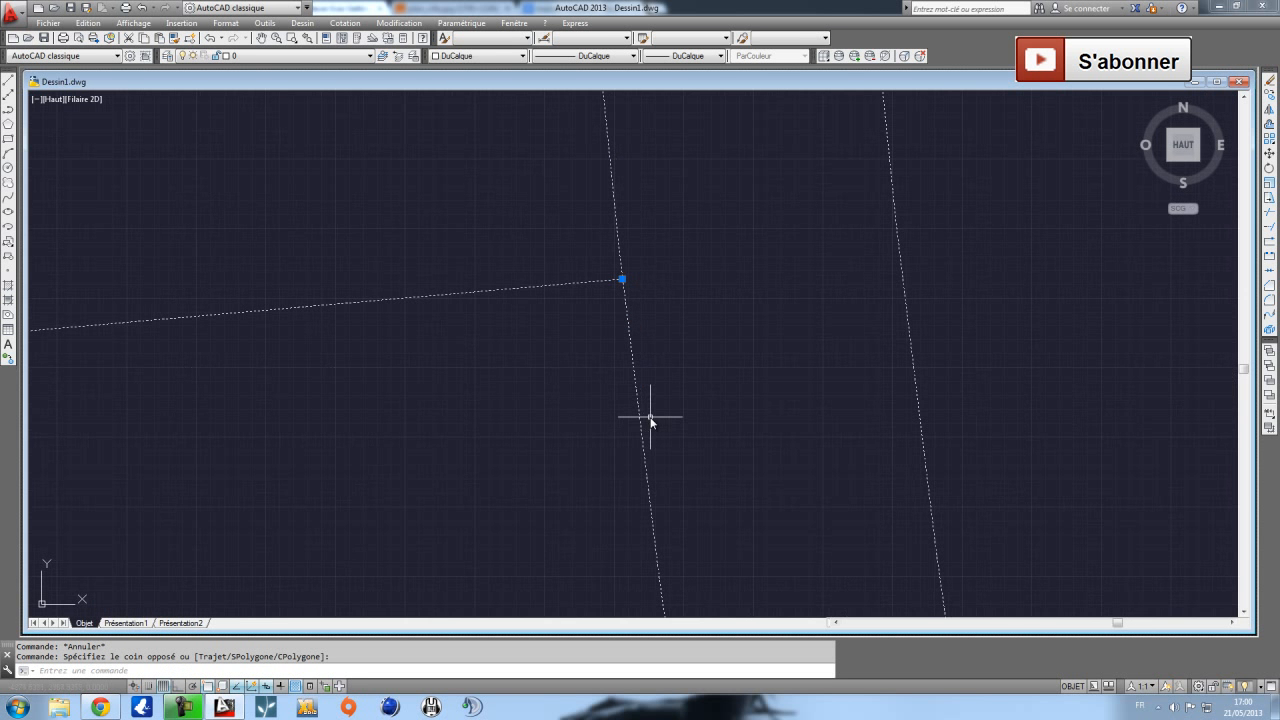
{"action": "left_click", "coordinate": [1269, 229]}
{"action": "left_click", "coordinate": [489, 325]}
{"action": "left_click", "coordinate": [507, 256]}
{"action": "scroll", "coordinate": [489, 323], "scroll_direction": "down", "scroll_amount": 4}
{"action": "scroll", "coordinate": [491, 326], "scroll_direction": "down", "scroll_amount": 3}
{"action": "middle_click_drag", "start_coordinate": [518, 408], "coordinate": [500, 402]}
{"action": "scroll", "coordinate": [499, 402], "scroll_direction": "up", "scroll_amount": 3}
{"action": "scroll", "coordinate": [457, 337], "scroll_direction": "up", "scroll_amount": 2}
{"action": "key", "text": "Escape"}
Trim the corridor wall arcs between the offset lines and the surplus guide lines to open the lower Chambre 2 doorway.
{"action": "left_click", "coordinate": [585, 421]}
{"action": "scroll", "coordinate": [389, 203], "scroll_direction": "down", "scroll_amount": 2}
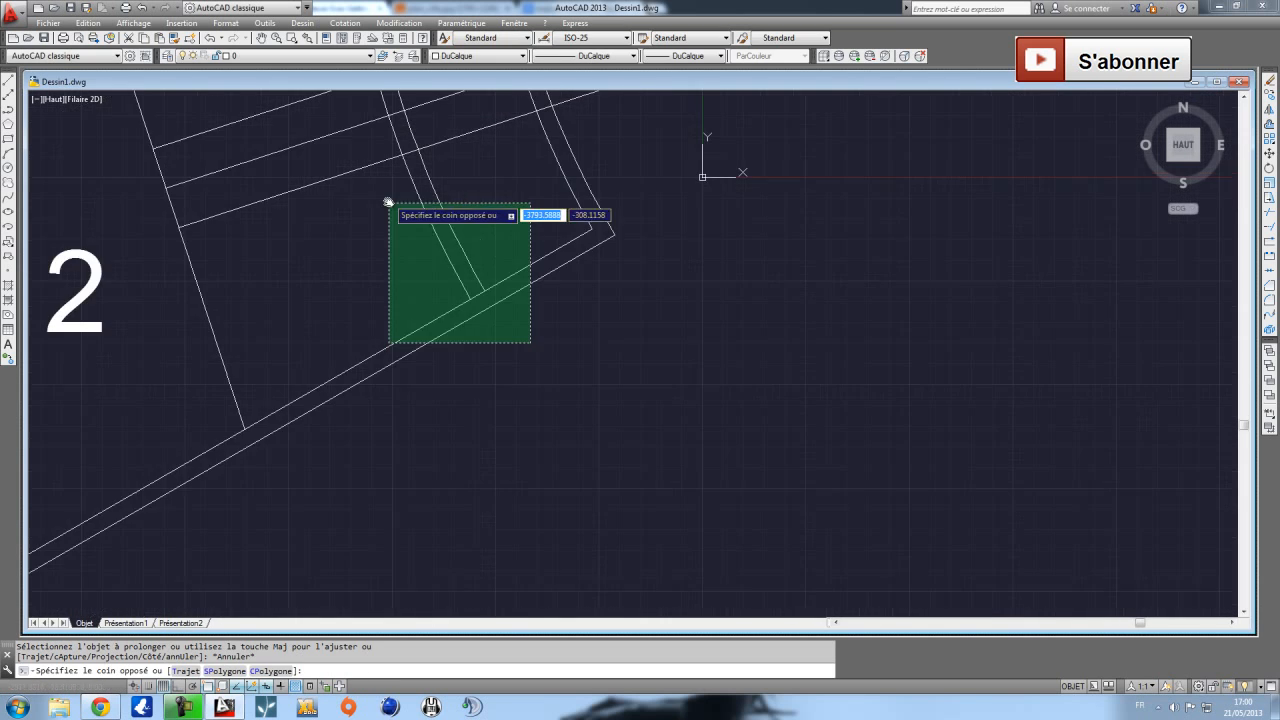
{"action": "scroll", "coordinate": [434, 314], "scroll_direction": "up", "scroll_amount": 2}
{"action": "left_click", "coordinate": [376, 218]}
{"action": "left_click", "coordinate": [569, 353]}
{"action": "left_click", "coordinate": [361, 173]}
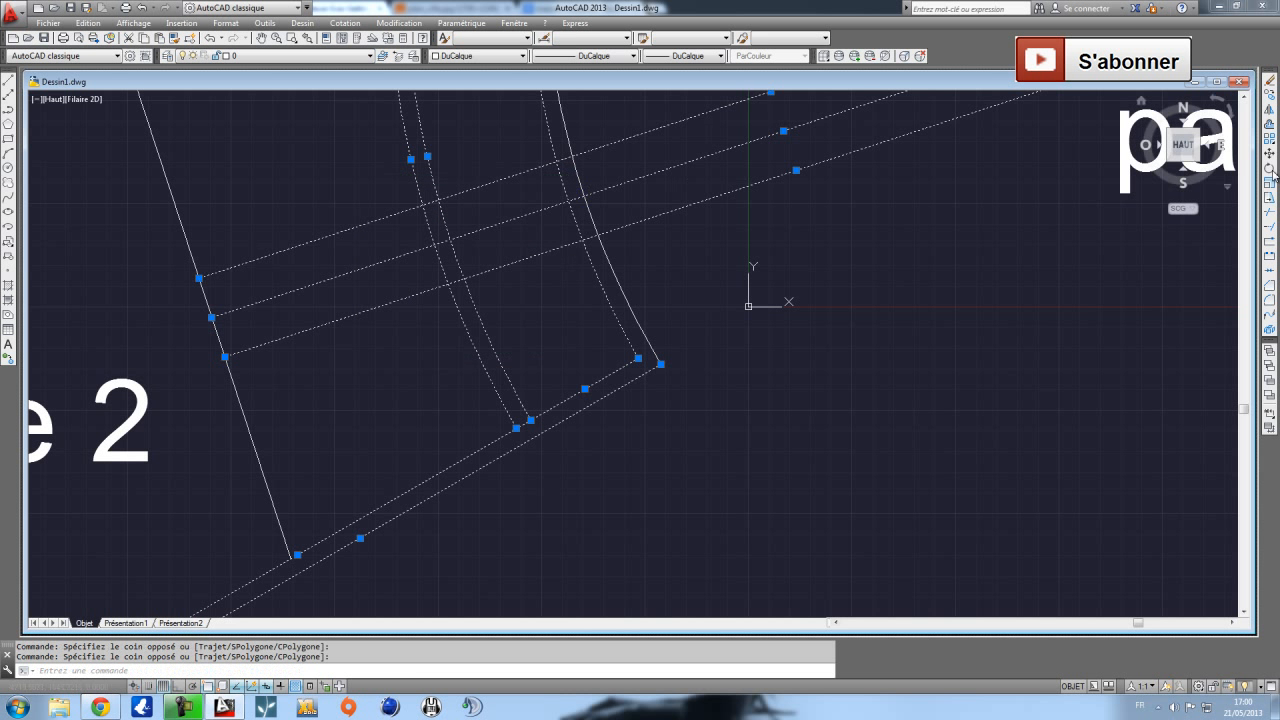
{"action": "left_click", "coordinate": [1270, 213]}
{"action": "left_click", "coordinate": [529, 280]}
{"action": "left_click", "coordinate": [480, 189]}
{"action": "left_click", "coordinate": [477, 246]}
{"action": "left_click", "coordinate": [402, 237]}
{"action": "left_click", "coordinate": [441, 255]}
{"action": "left_click", "coordinate": [444, 223]}
{"action": "left_click", "coordinate": [400, 299]}
{"action": "key", "text": "Escape"}
Erase the remaining piece of centre line inside the lower Chambre 2.
{"action": "left_click", "coordinate": [400, 256]}
{"action": "key", "text": "Return"}
{"action": "scroll", "coordinate": [416, 251], "scroll_direction": "down", "scroll_amount": 4}
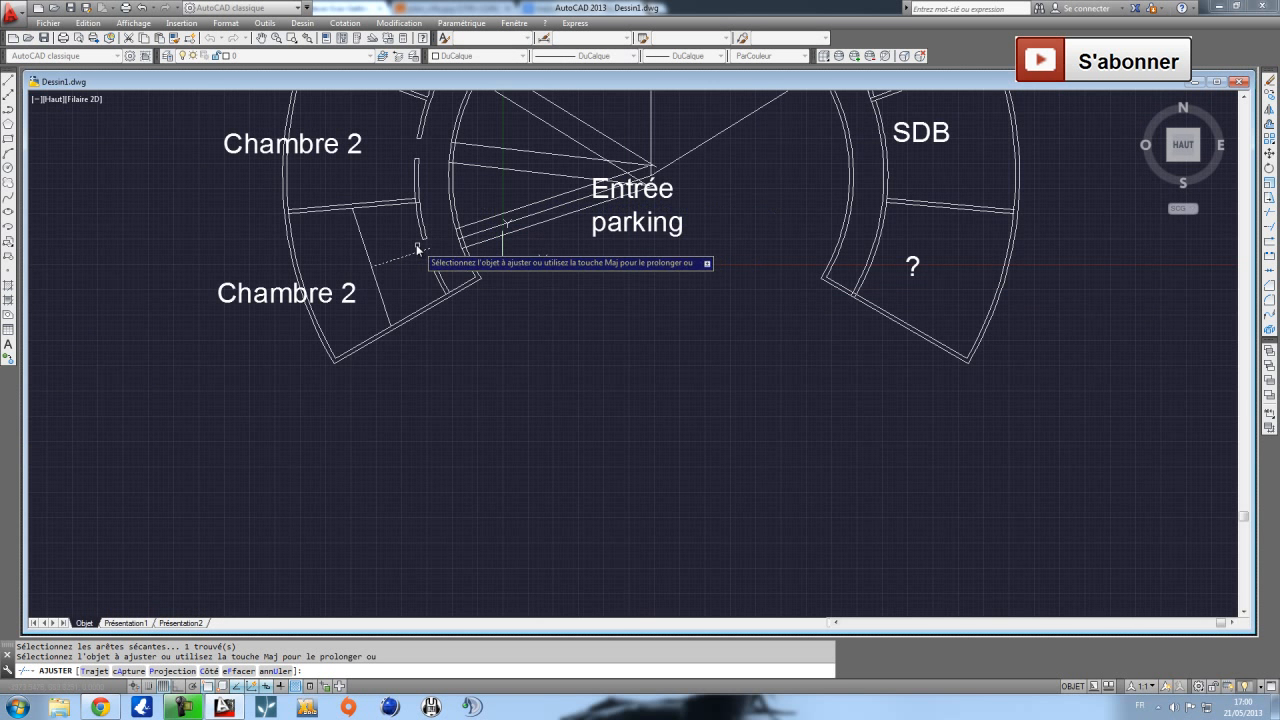
{"action": "scroll", "coordinate": [420, 251], "scroll_direction": "up", "scroll_amount": 3}
{"action": "left_click", "coordinate": [420, 252]}
{"action": "key", "text": "Escape"}
{"action": "key", "text": "Delete"}
Trim the junction where the partition between the two Chambre 2 rooms meets the corridor wall.
{"action": "middle_click_drag", "start_coordinate": [434, 229], "coordinate": [443, 297]}
{"action": "scroll", "coordinate": [437, 259], "scroll_direction": "up", "scroll_amount": 5}
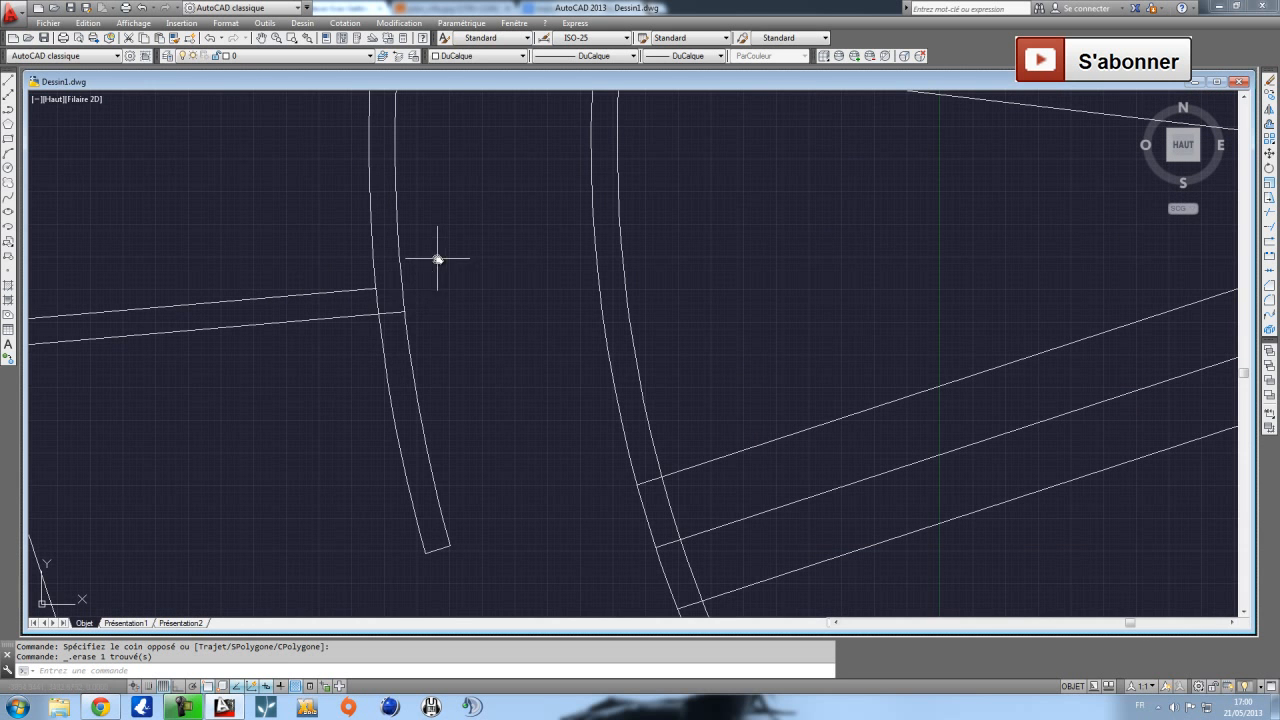
{"action": "left_click", "coordinate": [402, 311]}
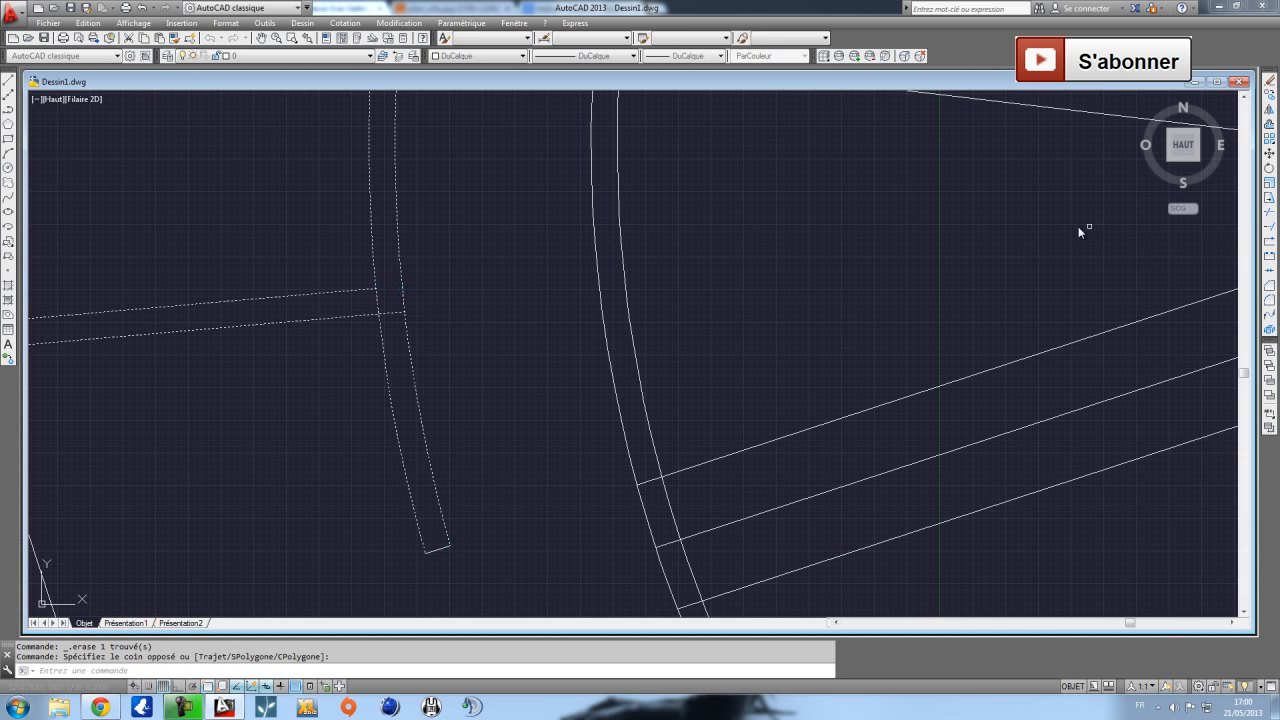
{"action": "type", "text": "aj"}
{"action": "key", "text": "Return"}
{"action": "left_click", "coordinate": [380, 310]}
{"action": "scroll", "coordinate": [377, 302], "scroll_direction": "down", "scroll_amount": 5}
{"action": "scroll", "coordinate": [424, 378], "scroll_direction": "up", "scroll_amount": 8}
{"action": "scroll", "coordinate": [410, 265], "scroll_direction": "down", "scroll_amount": 5}
{"action": "key", "text": "Escape"}
{"action": "left_click", "coordinate": [600, 445]}
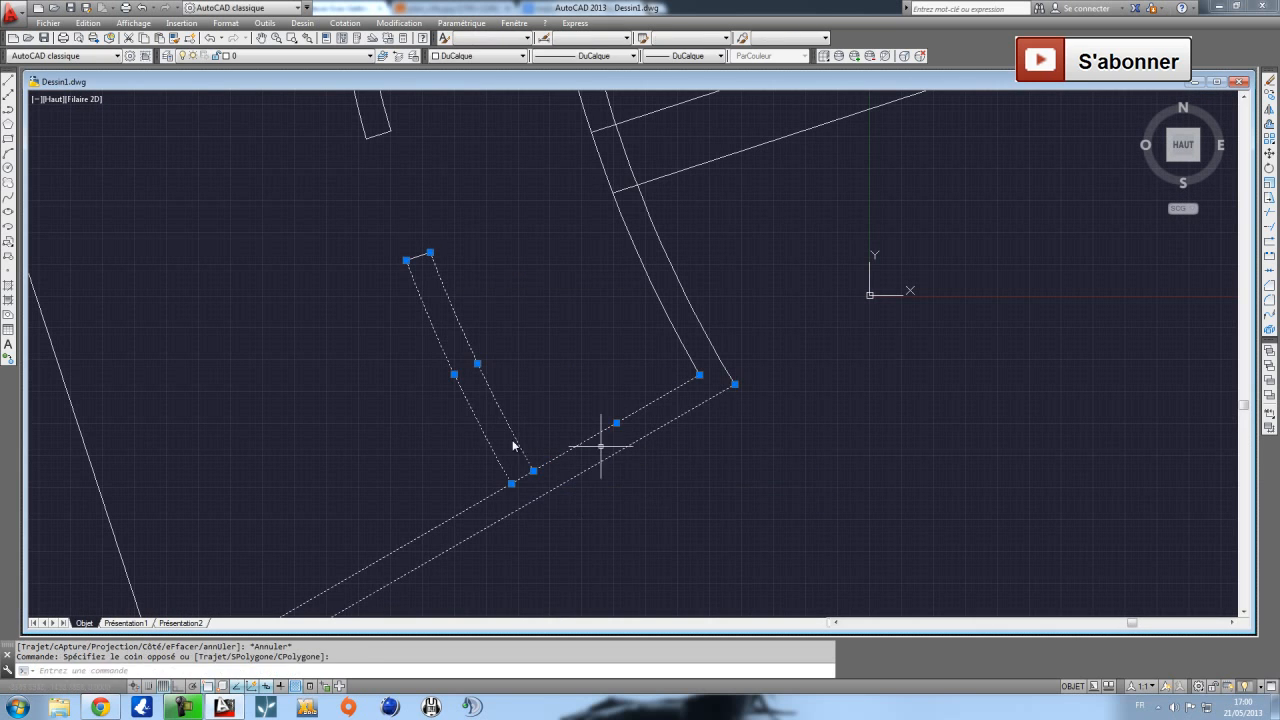
{"action": "scroll", "coordinate": [800, 285], "scroll_direction": "down", "scroll_amount": 3}
{"action": "key", "text": "Escape"}
Erase the midpoint guide line crossing the lower Chambre 2.
{"action": "middle_click_drag", "start_coordinate": [552, 283], "coordinate": [443, 400]}
{"action": "left_click", "coordinate": [499, 393]}
{"action": "left_click", "coordinate": [437, 360]}
{"action": "key", "text": "Delete"}
{"action": "scroll", "coordinate": [490, 350], "scroll_direction": "down", "scroll_amount": 4}
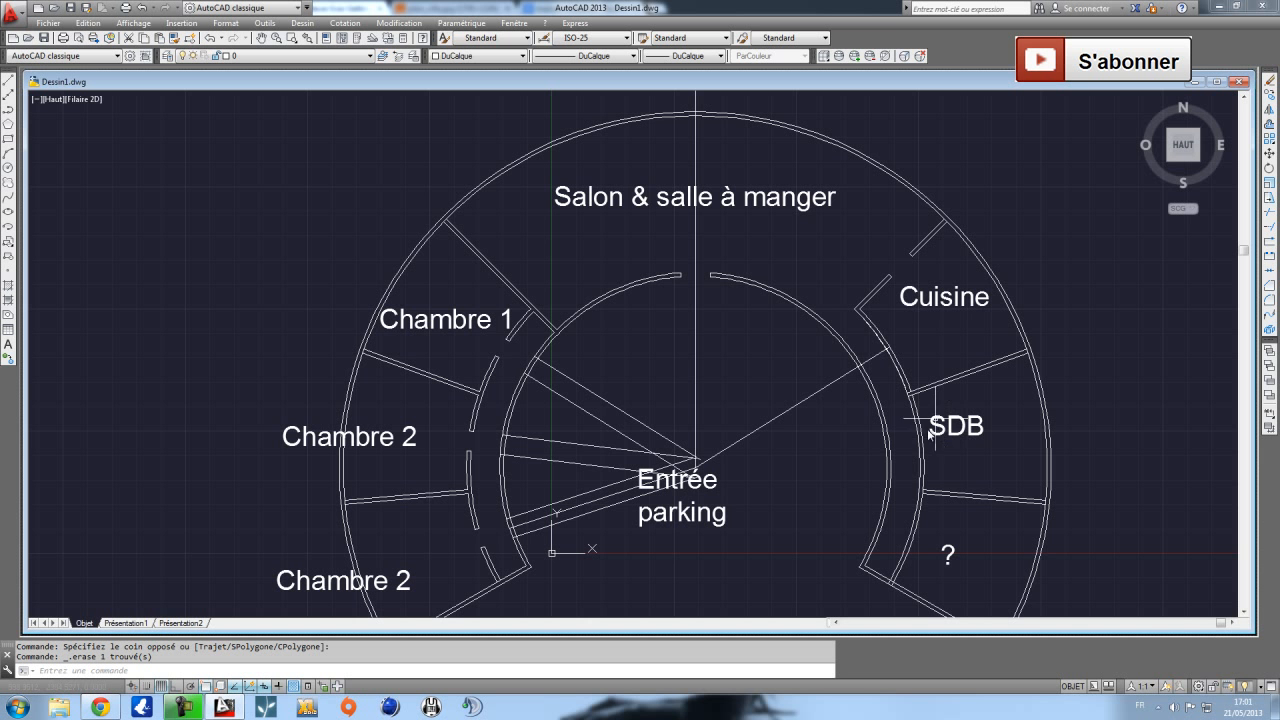
Mirror the four jamb lines of both Chambre 2 doorways about the vertical centre line onto the opposite corridor wall, keeping the originals.
{"action": "scroll", "coordinate": [477, 431], "scroll_direction": "up", "scroll_amount": 5}
{"action": "left_click", "coordinate": [469, 431]}
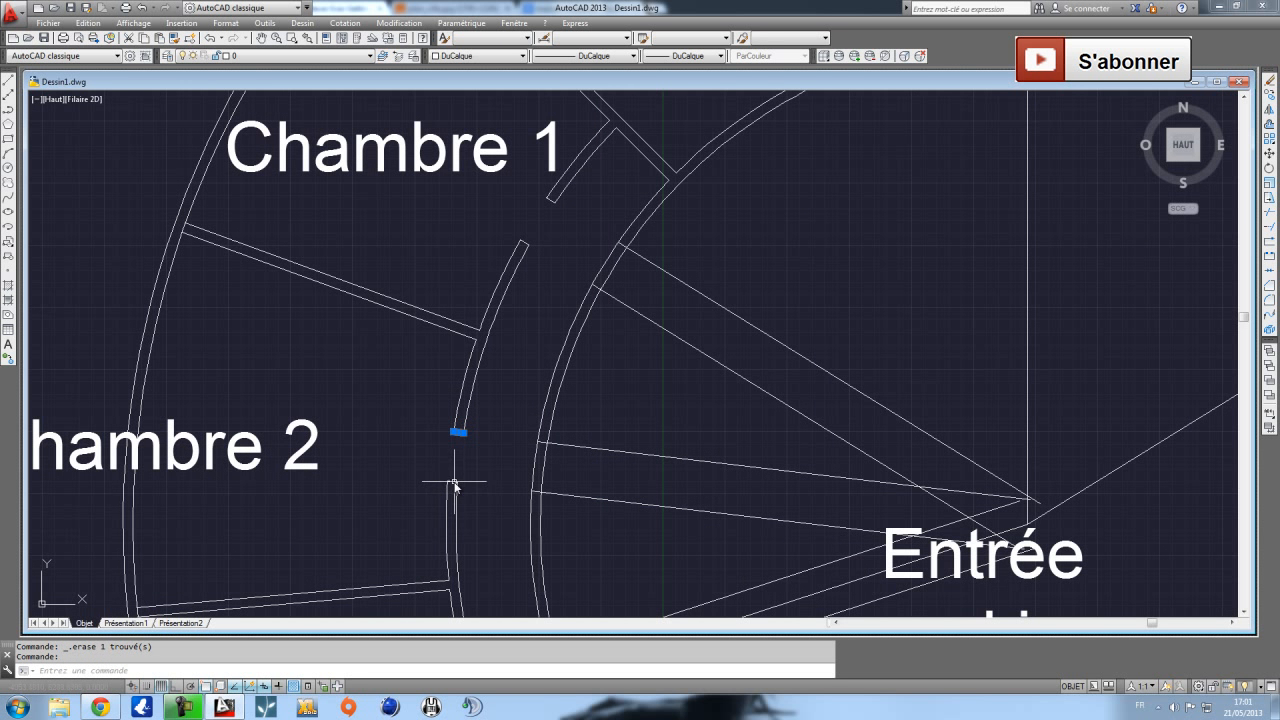
{"action": "scroll", "coordinate": [455, 485], "scroll_direction": "down", "scroll_amount": 3}
{"action": "middle_click_drag", "start_coordinate": [453, 480], "coordinate": [471, 310]}
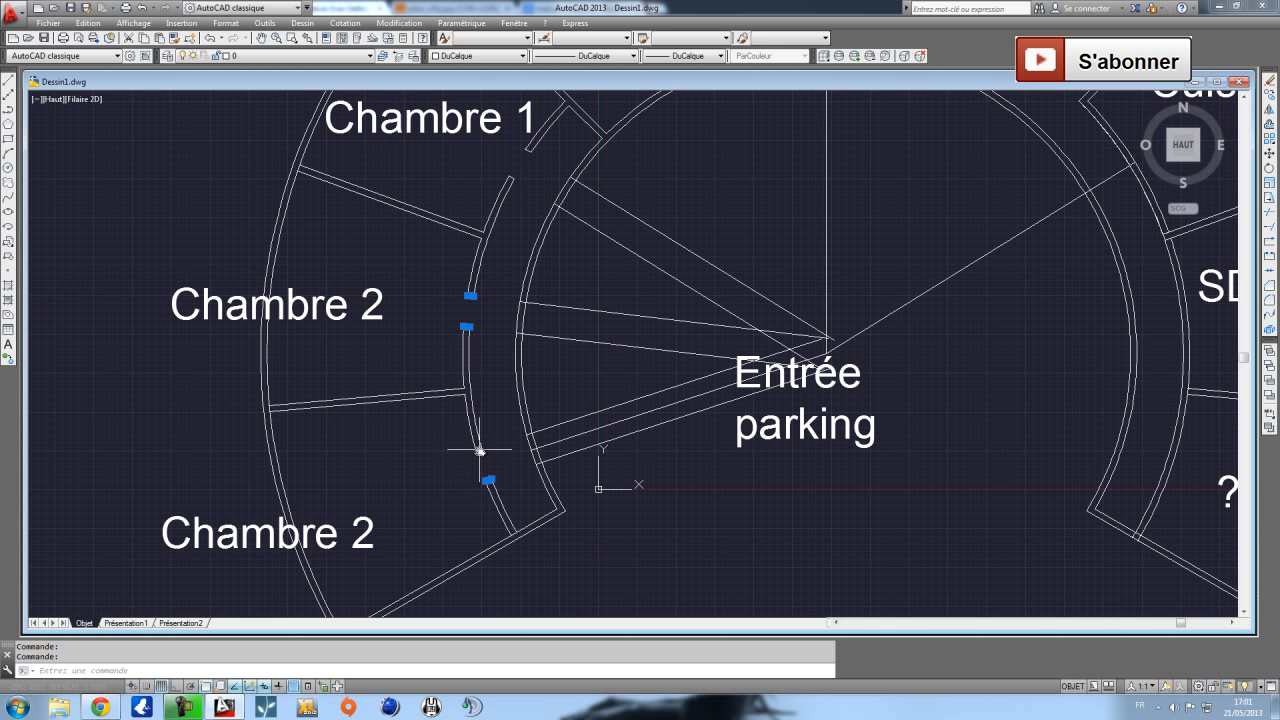
{"action": "left_click", "coordinate": [1270, 112]}
{"action": "left_click", "coordinate": [827, 338]}
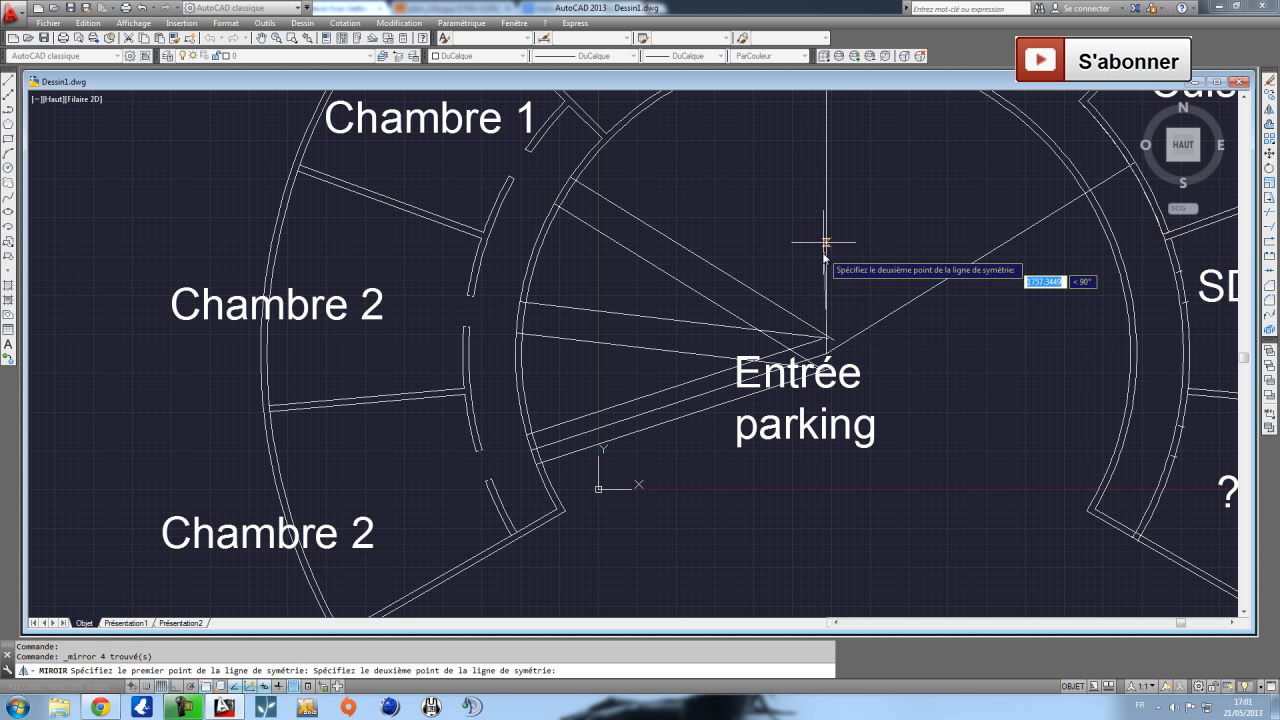
{"action": "left_click", "coordinate": [826, 198]}
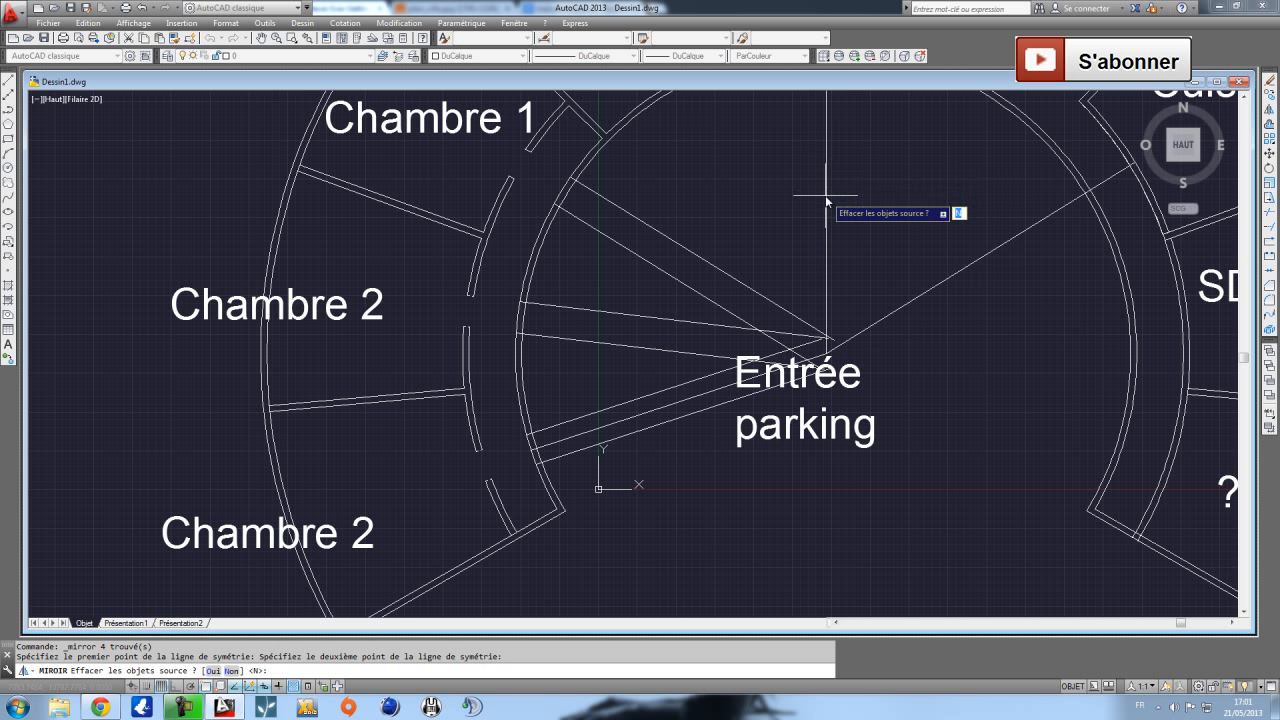
{"action": "key", "text": "Return"}
{"action": "middle_click_drag", "start_coordinate": [826, 198], "coordinate": [451, 156]}
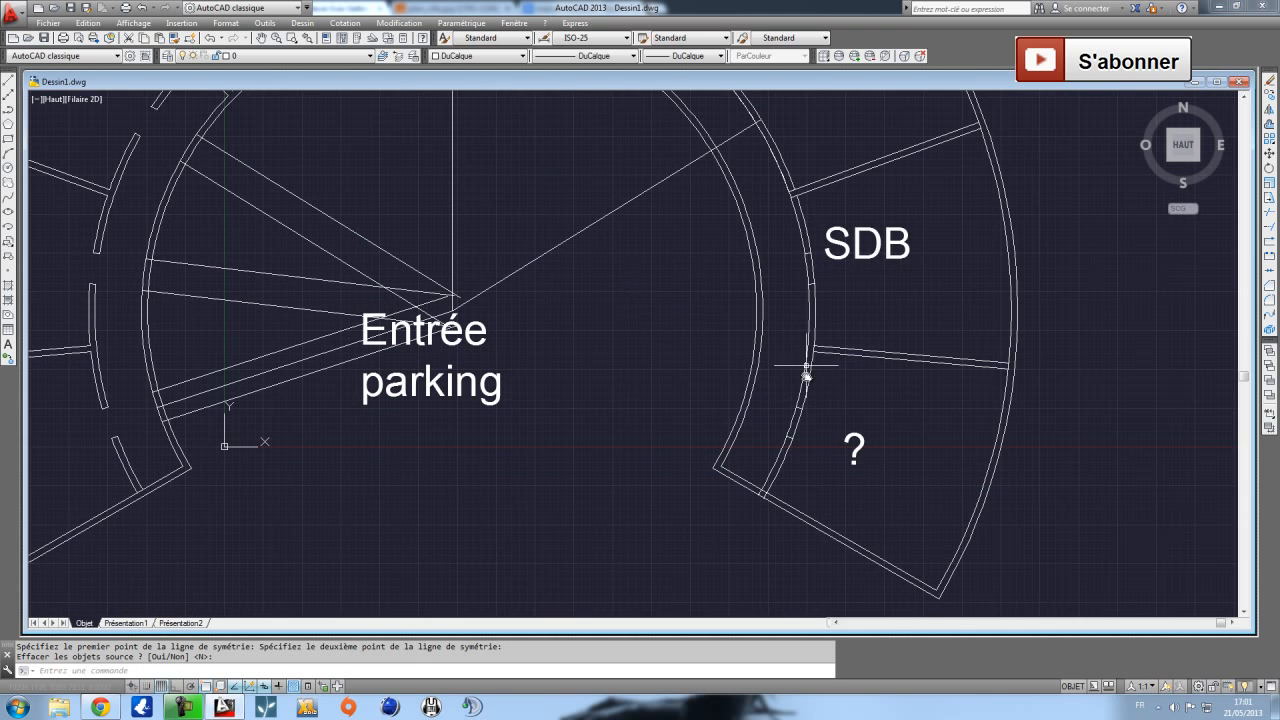
Trim the corridor wall between the mirrored jamb lines to open the SDB and "?" doorways.
{"action": "scroll", "coordinate": [846, 450], "scroll_direction": "up", "scroll_amount": 3}
{"action": "scroll", "coordinate": [771, 457], "scroll_direction": "down", "scroll_amount": 2}
{"action": "left_click", "coordinate": [834, 509]}
{"action": "left_click", "coordinate": [700, 194]}
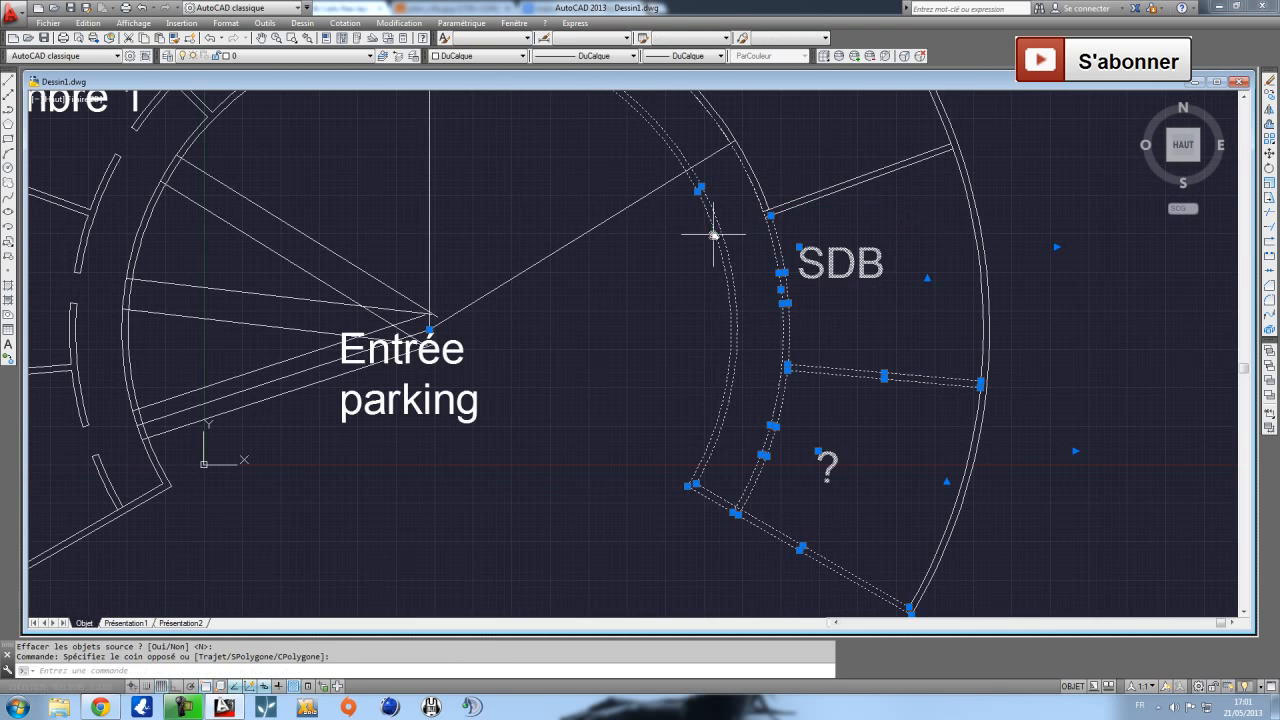
{"action": "left_click", "coordinate": [1271, 213]}
{"action": "scroll", "coordinate": [800, 285], "scroll_direction": "up", "scroll_amount": 2}
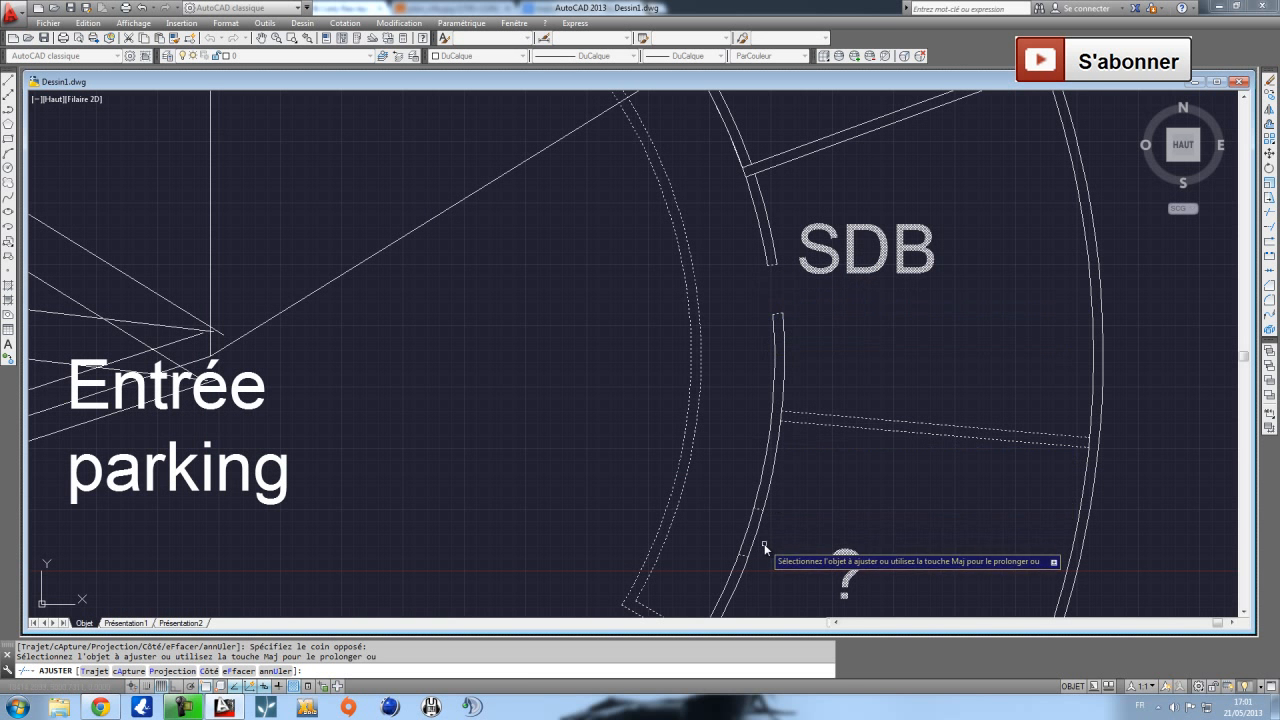
{"action": "key", "text": "Escape"}
{"action": "scroll", "coordinate": [790, 355], "scroll_direction": "down", "scroll_amount": 2}
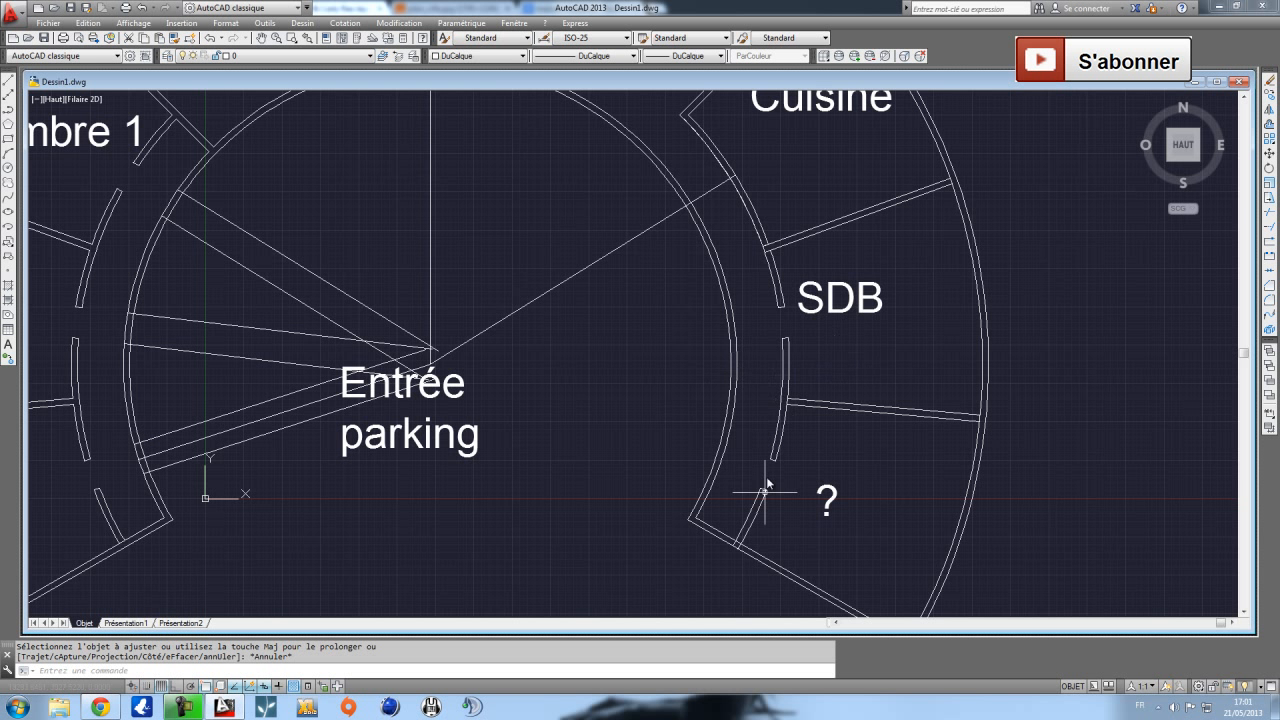
Erase the leftover guide lines fanning from the house's centre to the inner wall on the Chambre side.
{"action": "scroll", "coordinate": [545, 440], "scroll_direction": "down", "scroll_amount": 2}
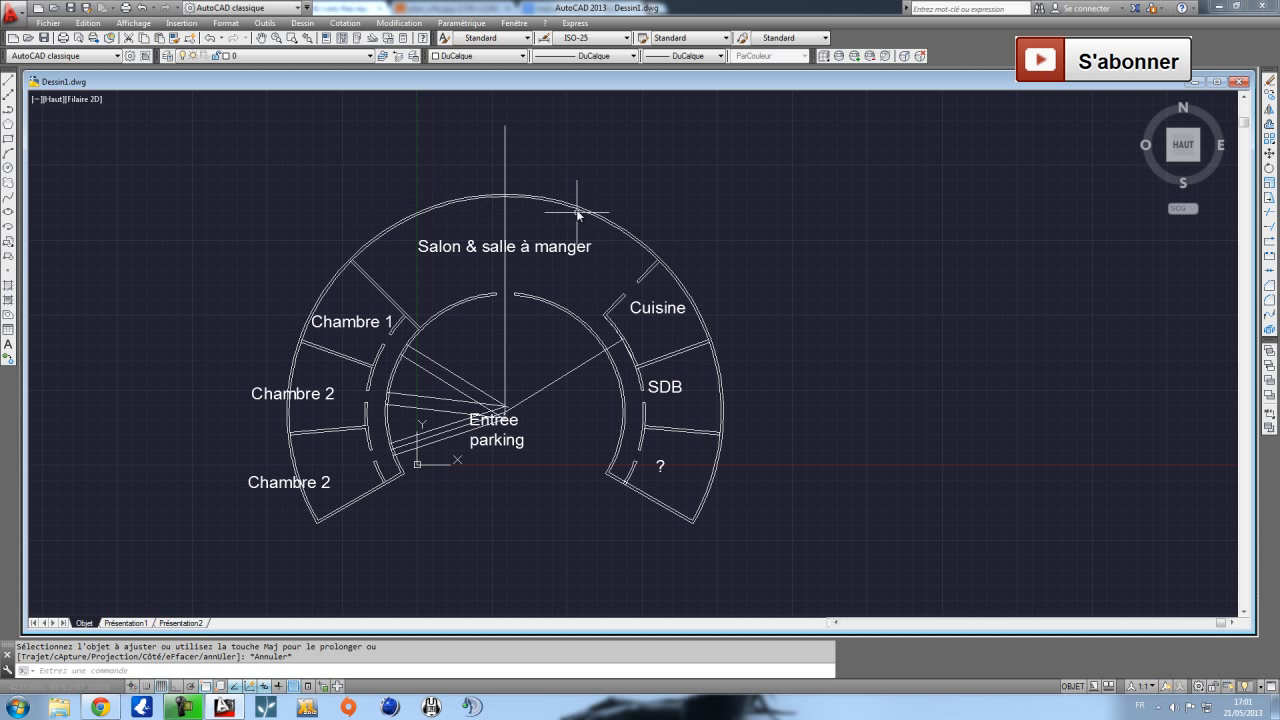
{"action": "middle_click_drag", "start_coordinate": [448, 234], "coordinate": [449, 315]}
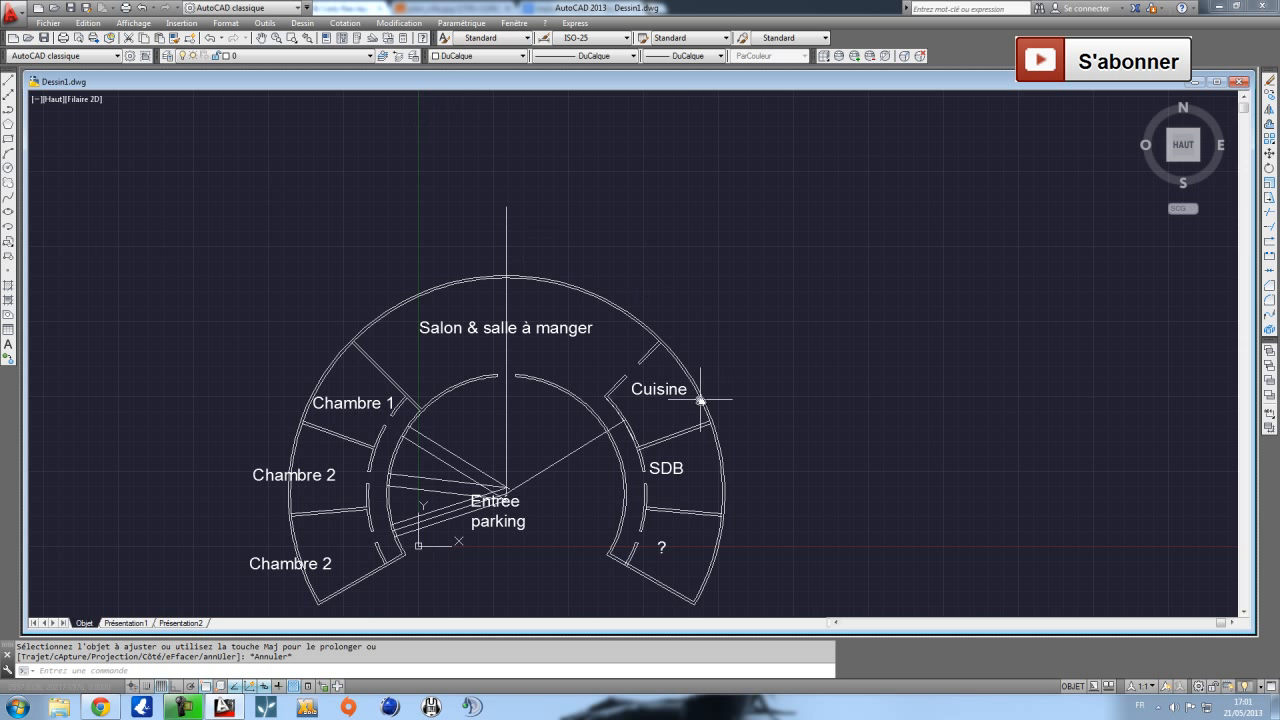
{"action": "middle_click_drag", "start_coordinate": [706, 398], "coordinate": [620, 258]}
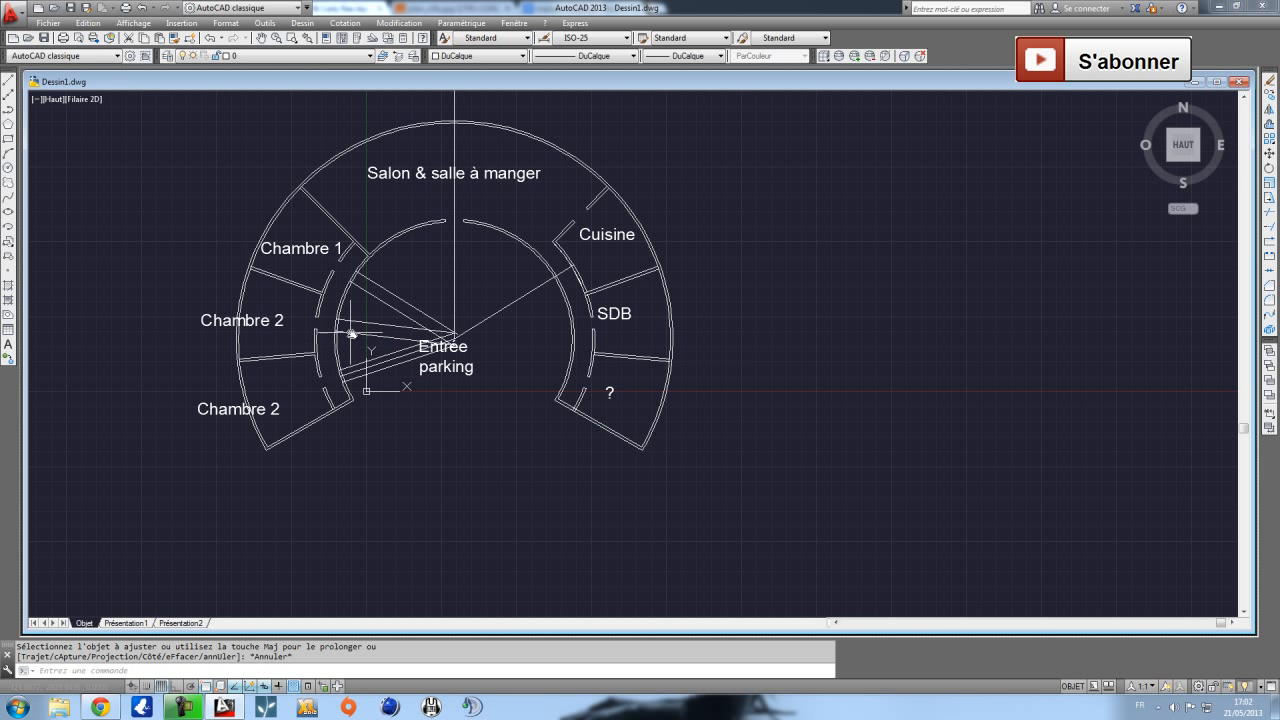
{"action": "scroll", "coordinate": [351, 333], "scroll_direction": "up", "scroll_amount": 2}
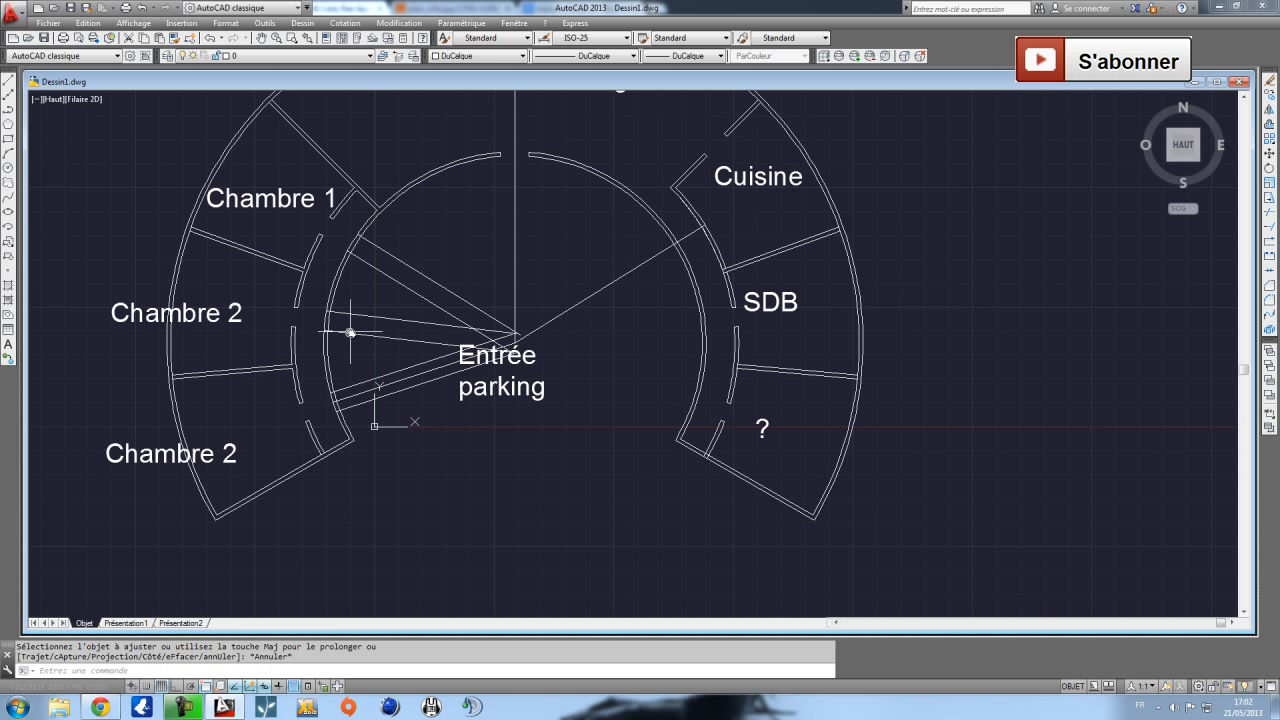
{"action": "left_click", "coordinate": [413, 397]}
{"action": "left_click", "coordinate": [407, 267]}
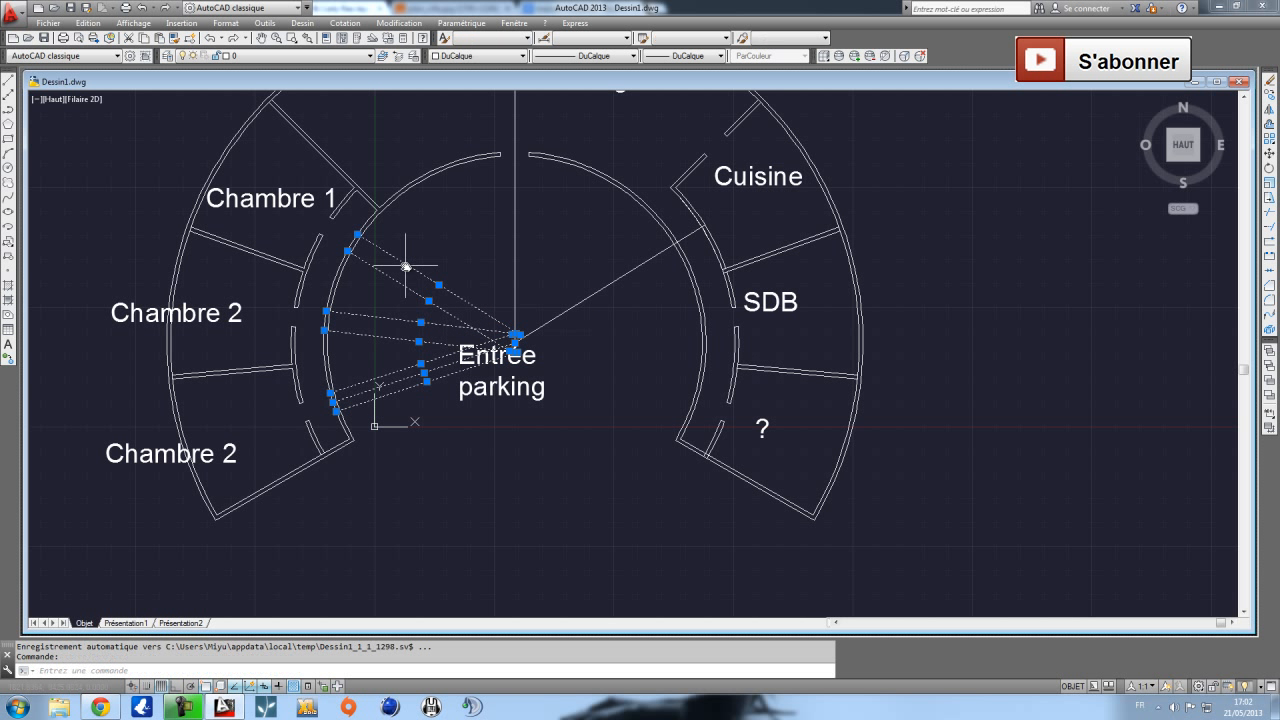
{"action": "key", "text": "Delete"}
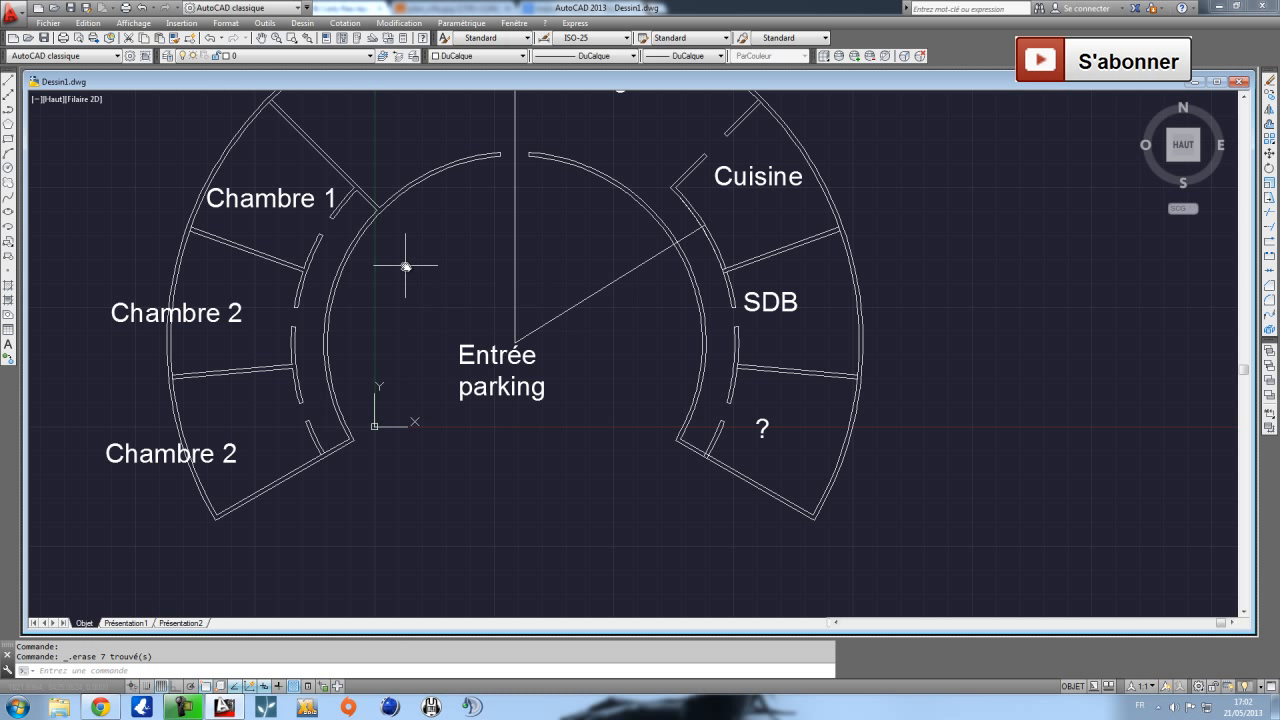
Copy the entire floor plan, room labels included, to the empty area right of the original.
{"action": "middle_click_drag", "start_coordinate": [278, 253], "coordinate": [282, 326]}
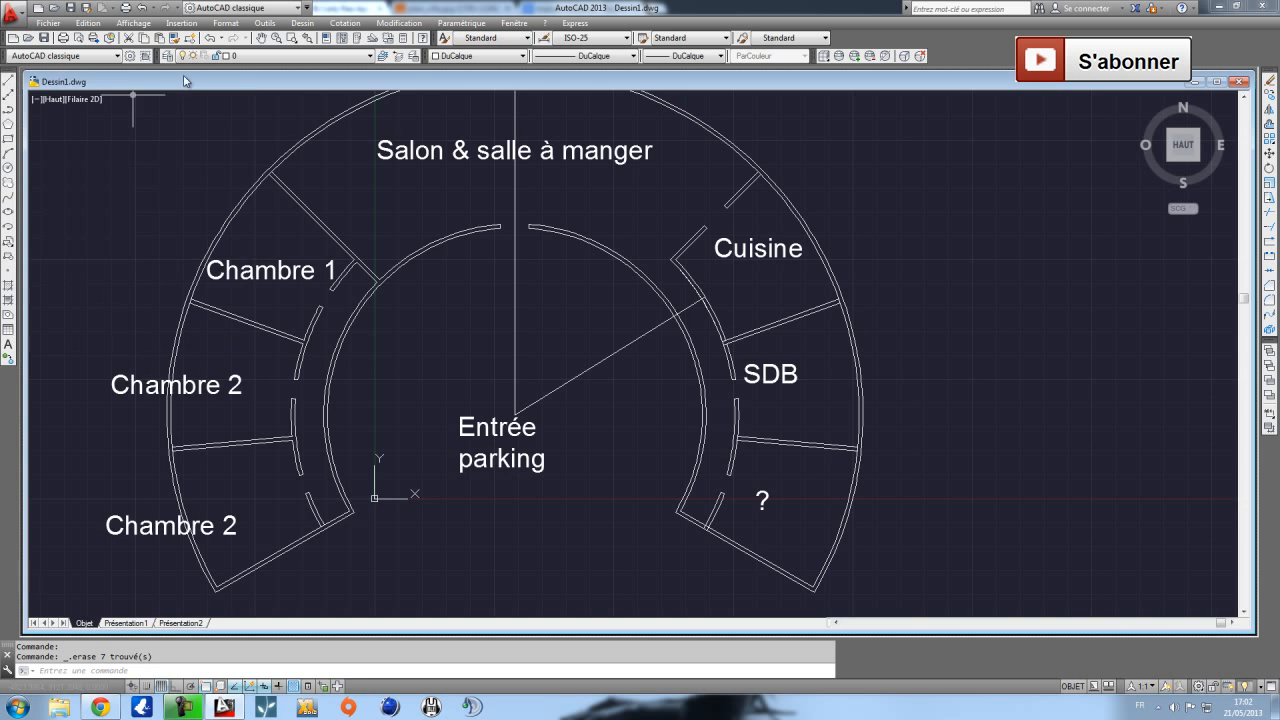
{"action": "scroll", "coordinate": [668, 335], "scroll_direction": "down", "scroll_amount": 5}
{"action": "key", "text": "Escape"}
{"action": "scroll", "coordinate": [674, 372], "scroll_direction": "up", "scroll_amount": 2}
{"action": "left_click", "coordinate": [762, 402]}
{"action": "left_click", "coordinate": [443, 162]}
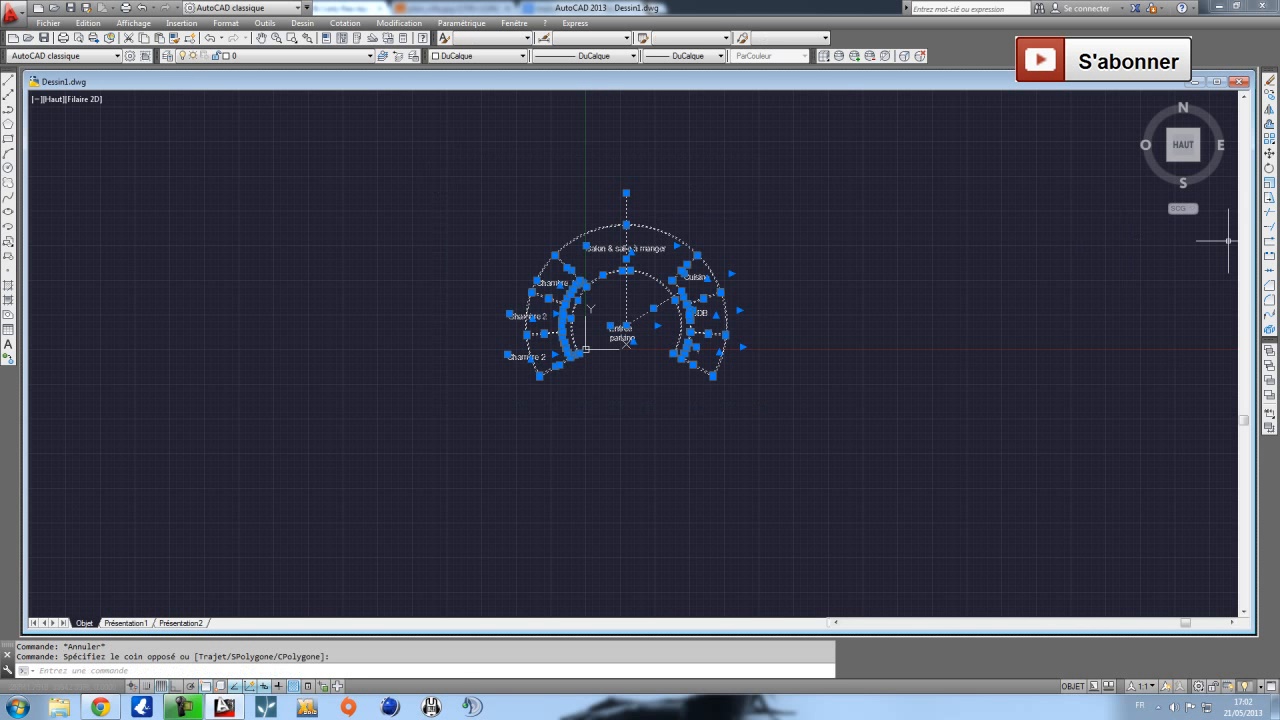
{"action": "left_click", "coordinate": [1268, 92]}
{"action": "left_click", "coordinate": [795, 259]}
{"action": "middle_click_drag", "start_coordinate": [946, 263], "coordinate": [609, 263]}
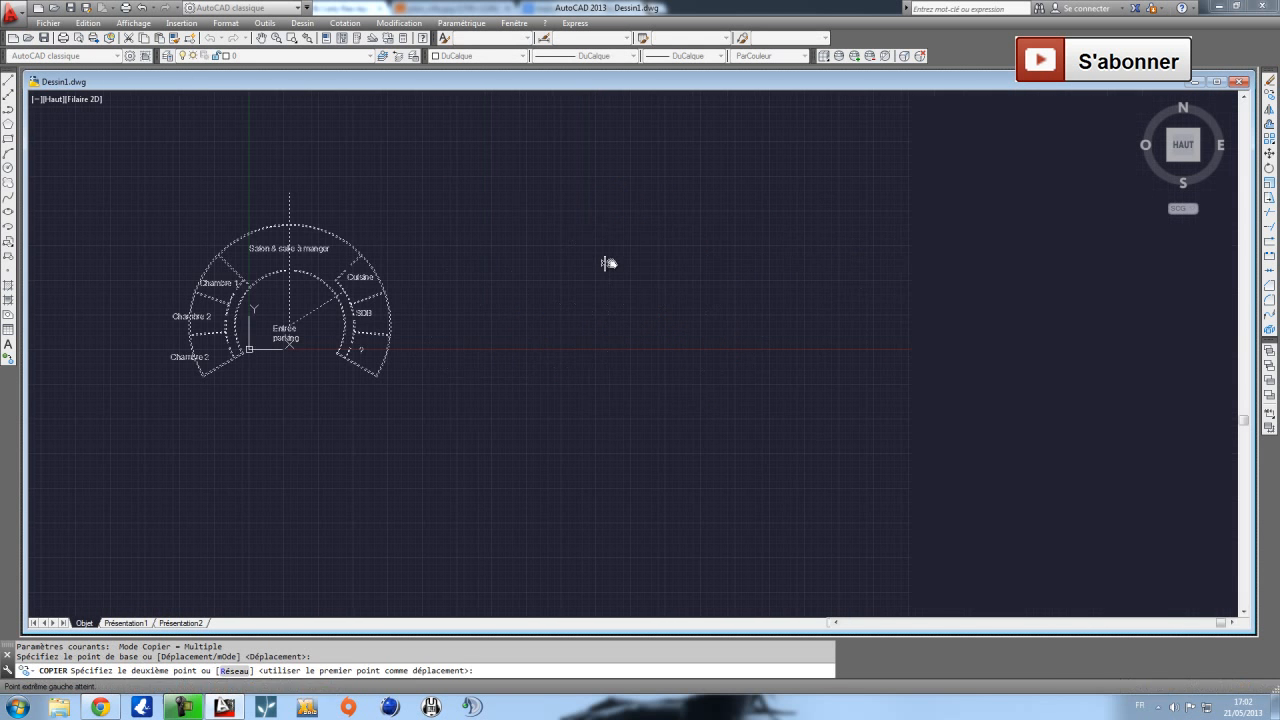
{"action": "left_click", "coordinate": [953, 258]}
{"action": "scroll", "coordinate": [165, 290], "scroll_direction": "up", "scroll_amount": 5}
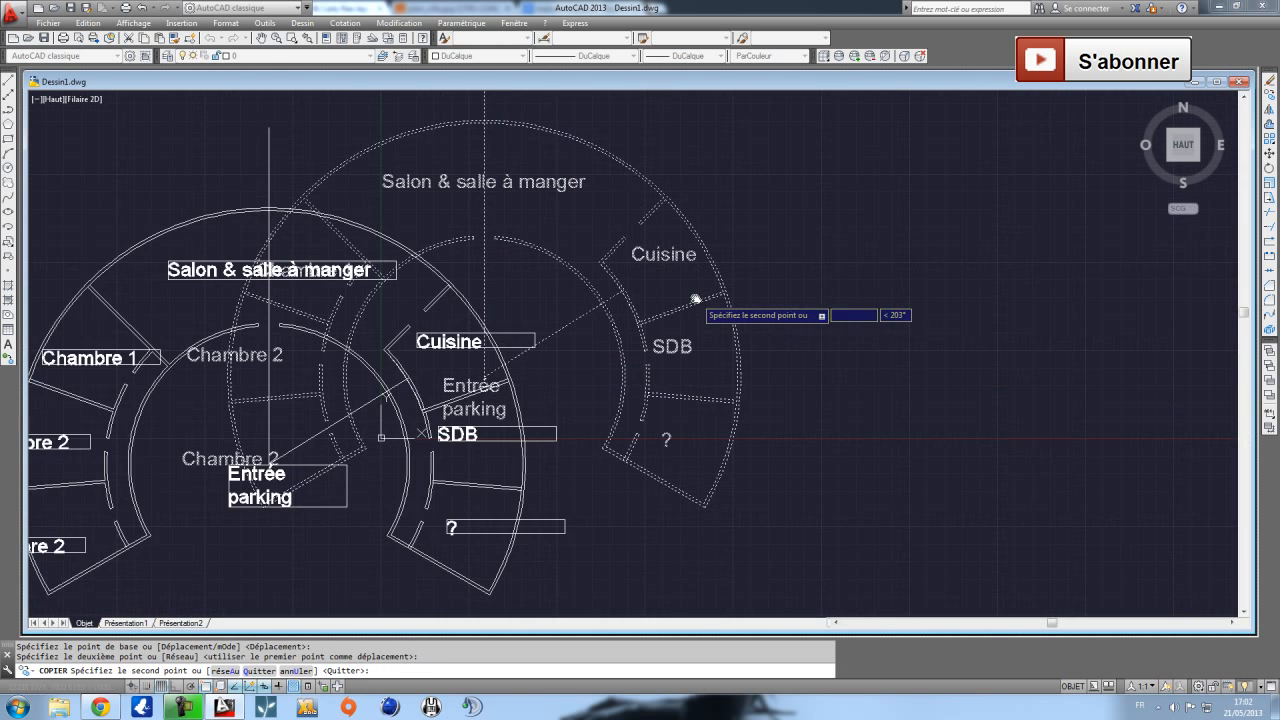
{"action": "key", "text": "Escape"}
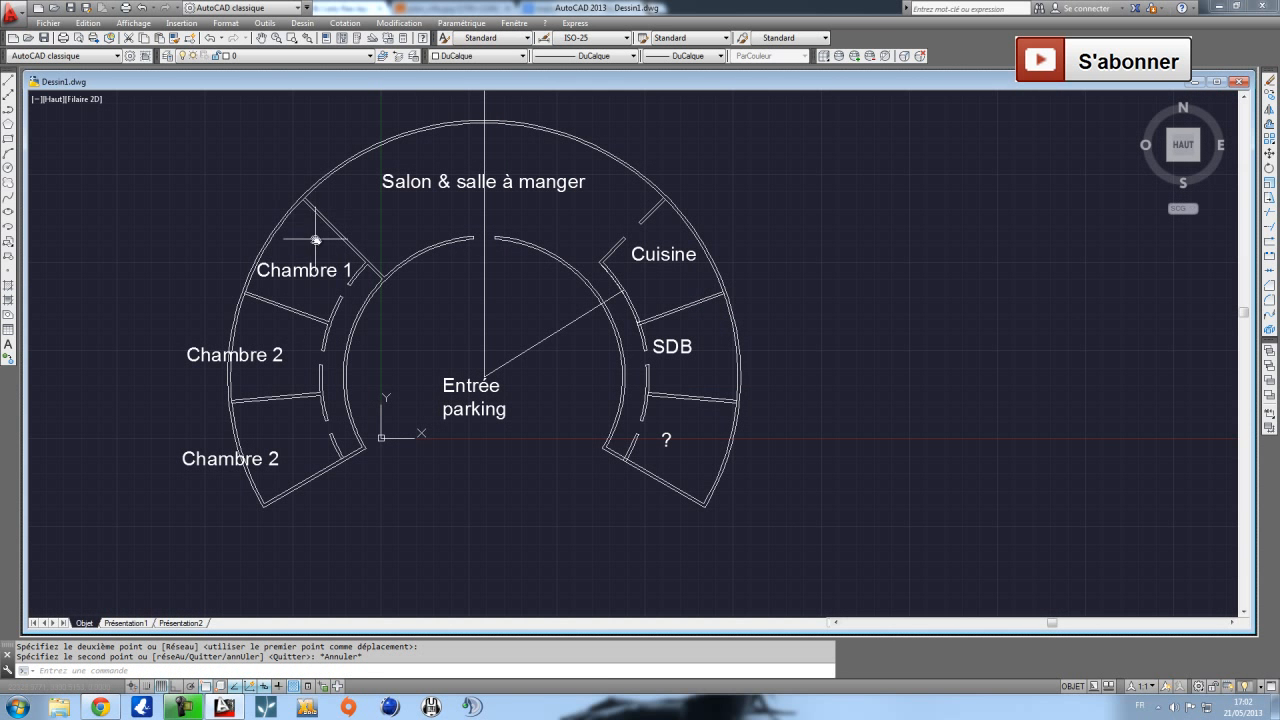
{"action": "left_click", "coordinate": [9, 92]}
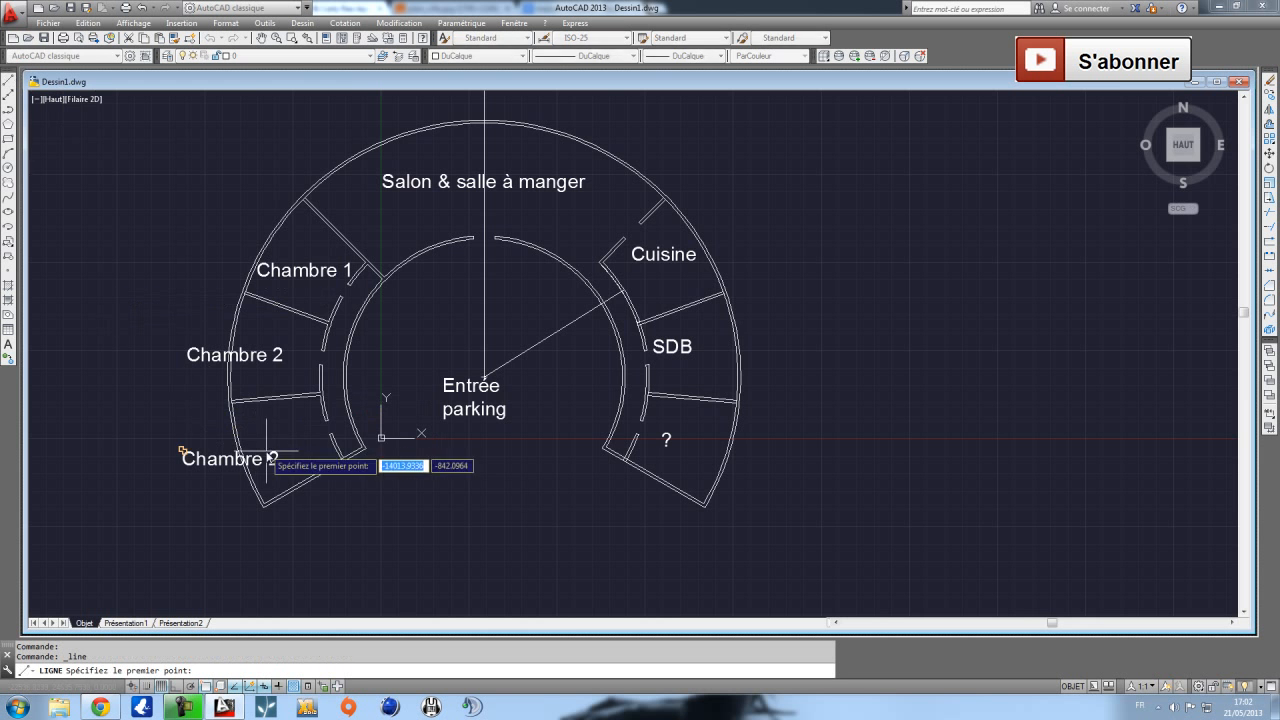
{"action": "scroll", "coordinate": [320, 475], "scroll_direction": "up", "scroll_amount": 4}
{"action": "key", "text": "Escape"}
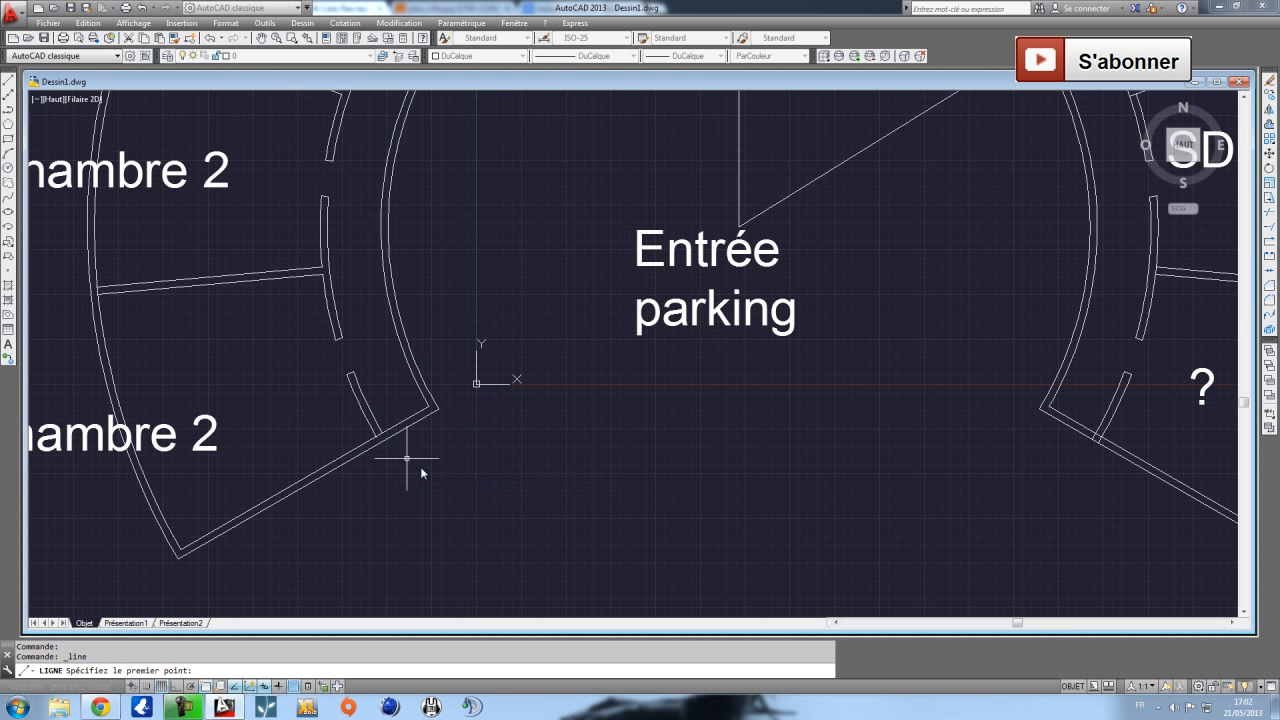
Trim the junction where the corridor wall meets the end wall of the lower Chambre 2.
{"action": "left_click_drag", "start_coordinate": [423, 466], "coordinate": [336, 400]}
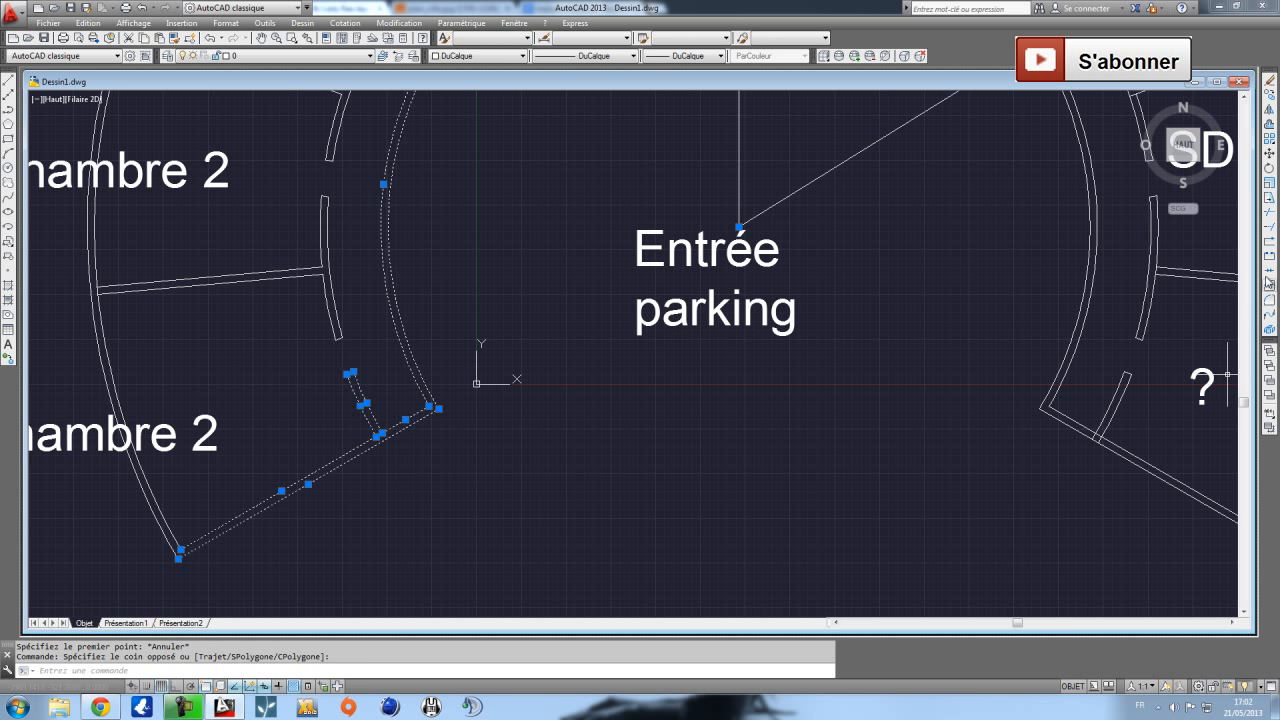
{"action": "left_click", "coordinate": [1268, 228]}
{"action": "scroll", "coordinate": [375, 437], "scroll_direction": "up", "scroll_amount": 3}
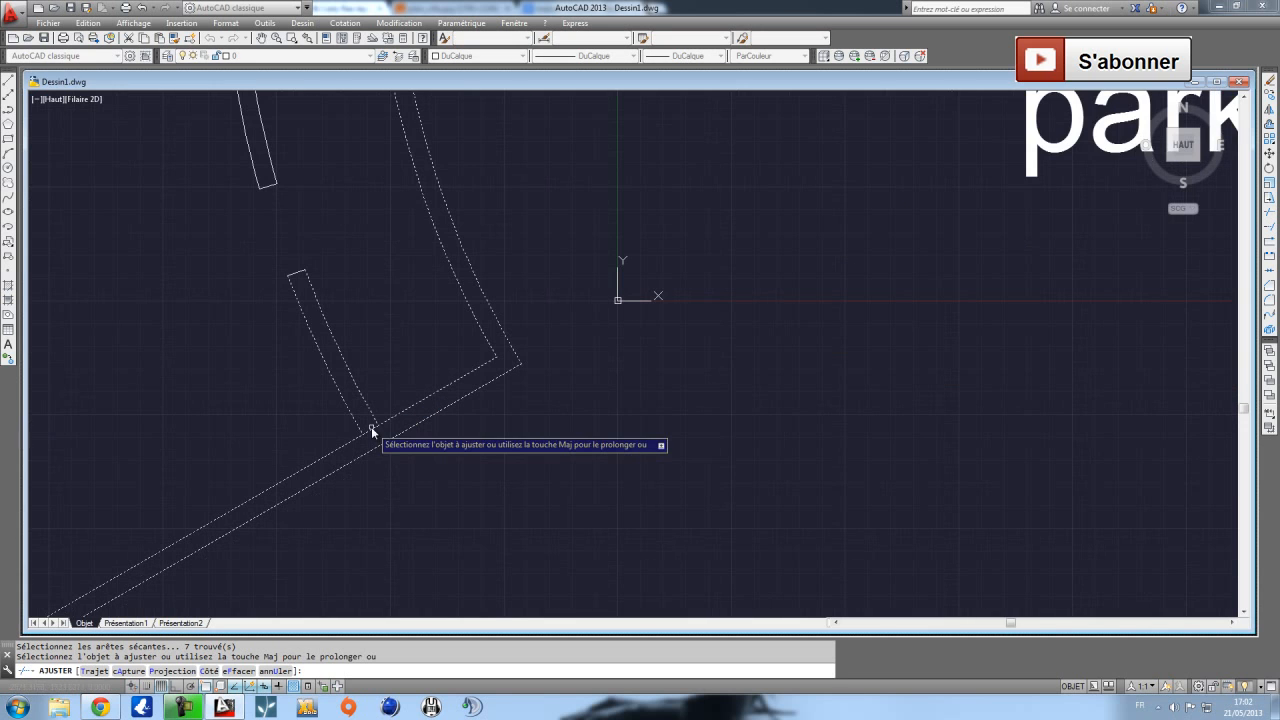
{"action": "scroll", "coordinate": [286, 343], "scroll_direction": "down", "scroll_amount": 5}
{"action": "scroll", "coordinate": [366, 380], "scroll_direction": "up", "scroll_amount": 3}
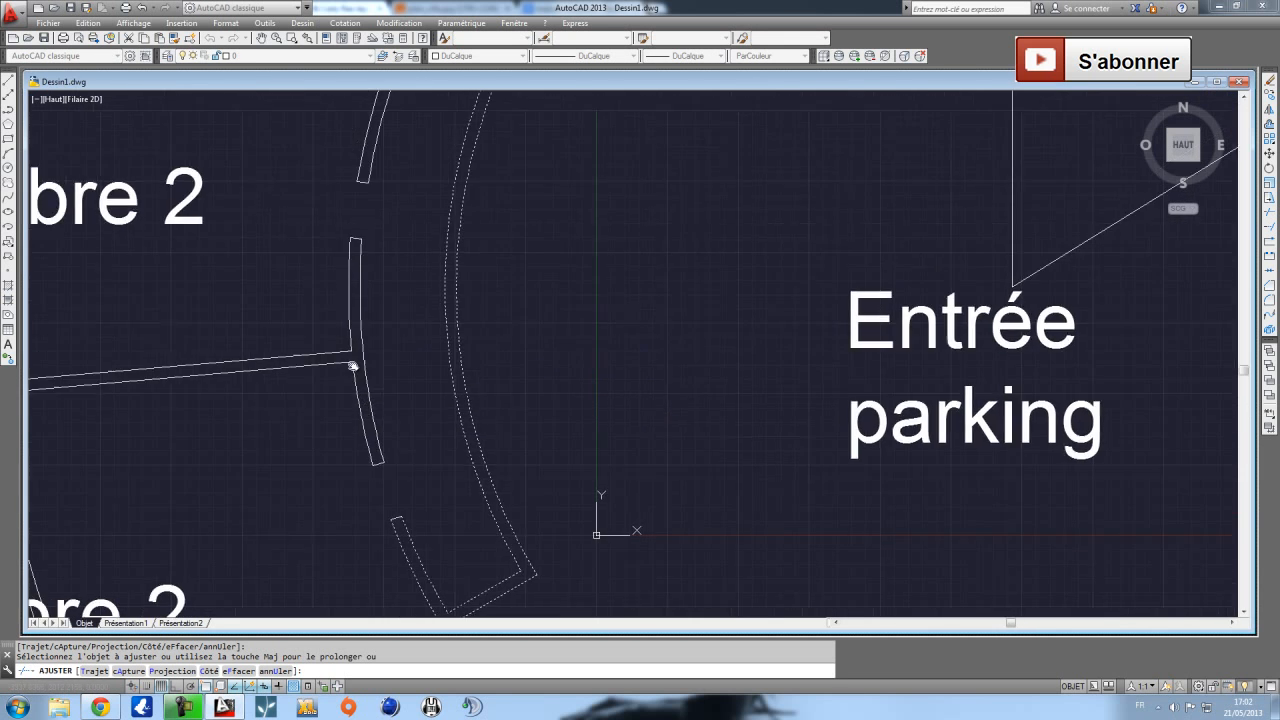
{"action": "scroll", "coordinate": [421, 383], "scroll_direction": "down", "scroll_amount": 1}
{"action": "scroll", "coordinate": [520, 240], "scroll_direction": "up", "scroll_amount": 2}
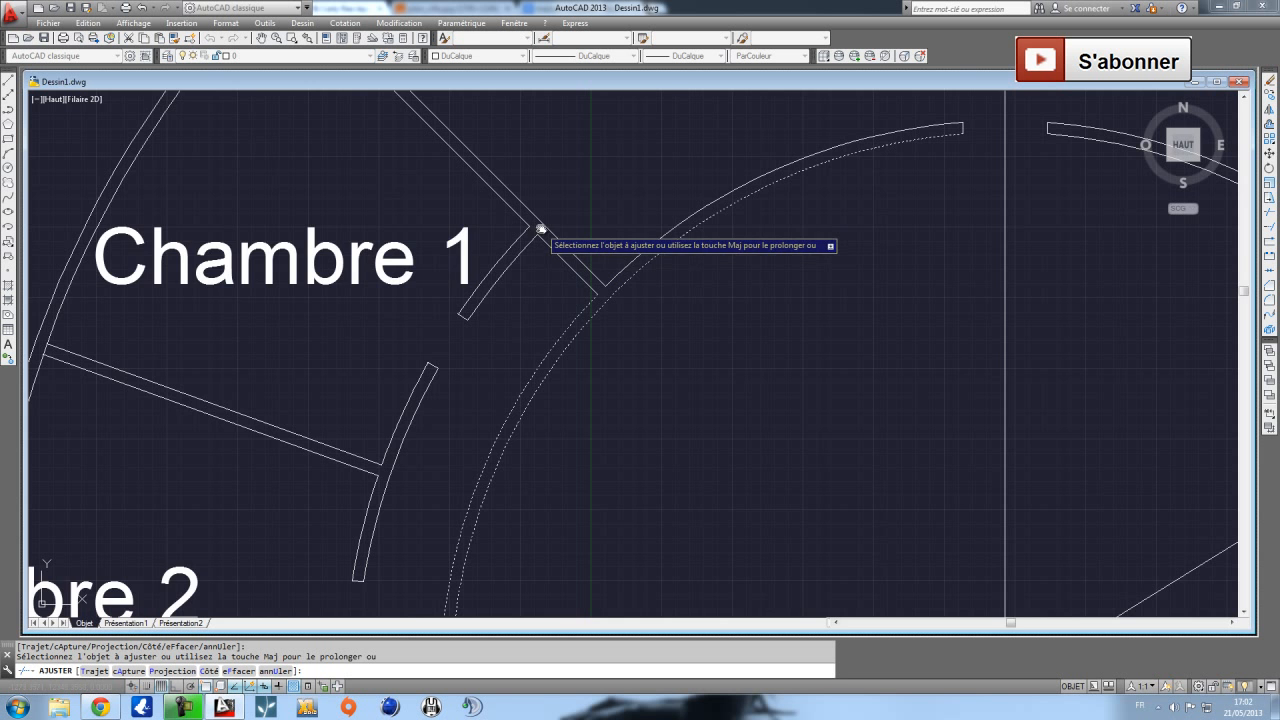
{"action": "scroll", "coordinate": [514, 279], "scroll_direction": "down", "scroll_amount": 4}
{"action": "key", "text": "Escape"}
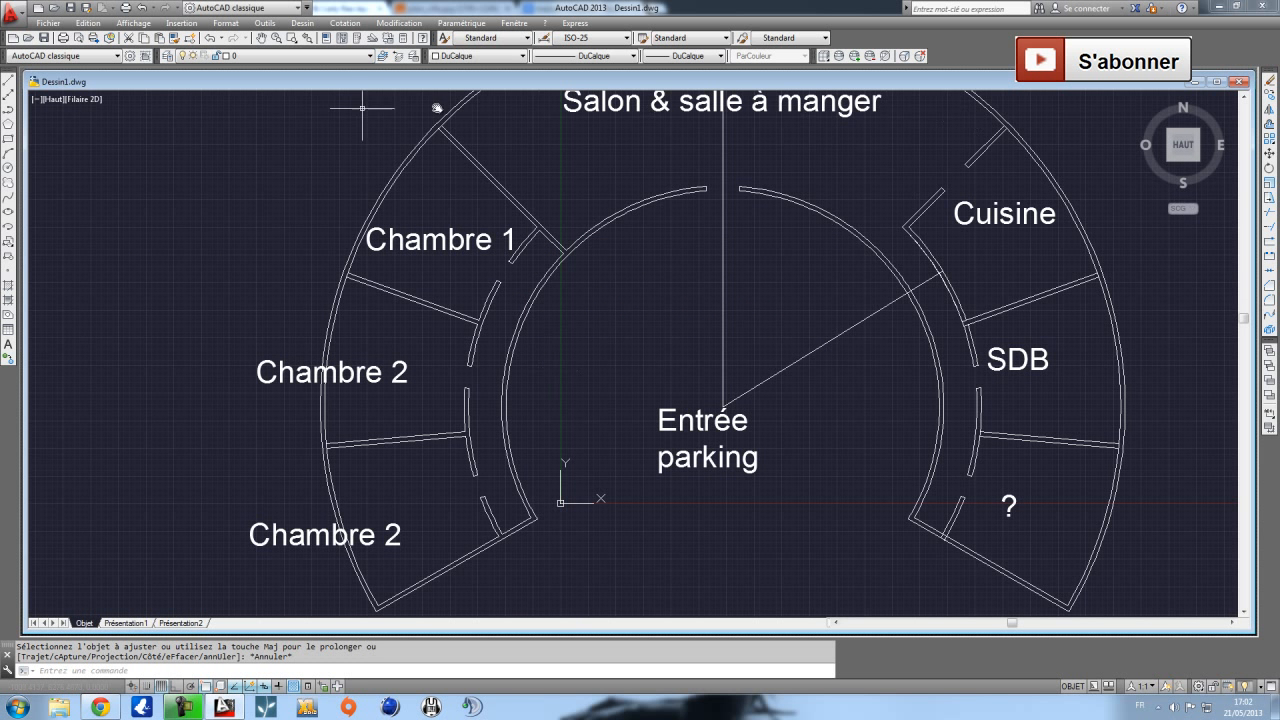
Draw a guide line across each Chambre 2, joining the midpoints of the two walls that bound the room.
{"action": "left_click", "coordinate": [8, 84]}
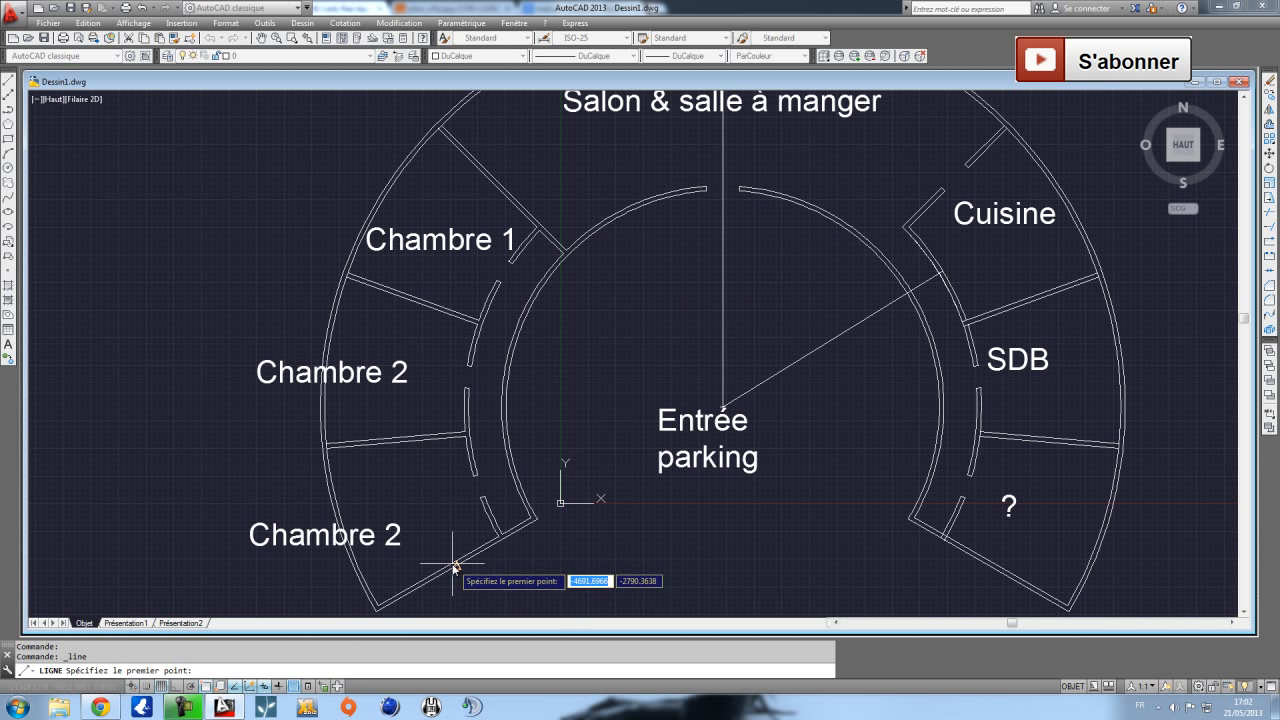
{"action": "left_click", "coordinate": [438, 572]}
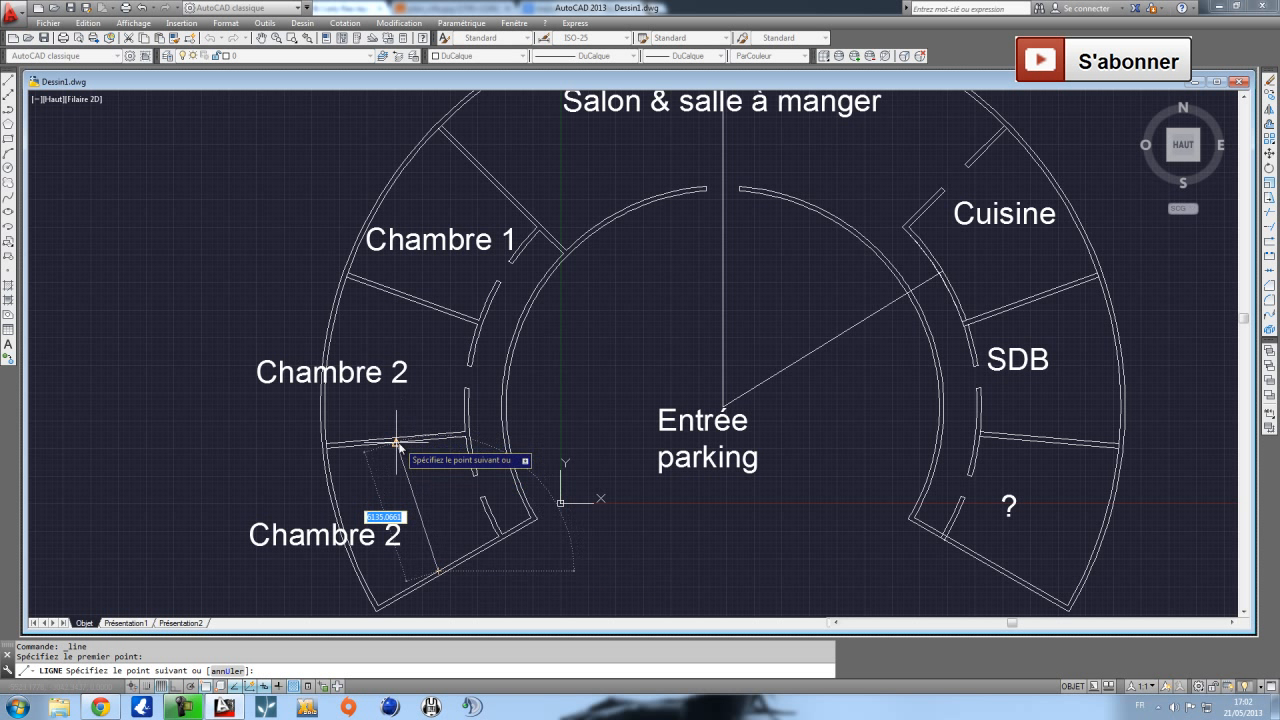
{"action": "left_click", "coordinate": [397, 440]}
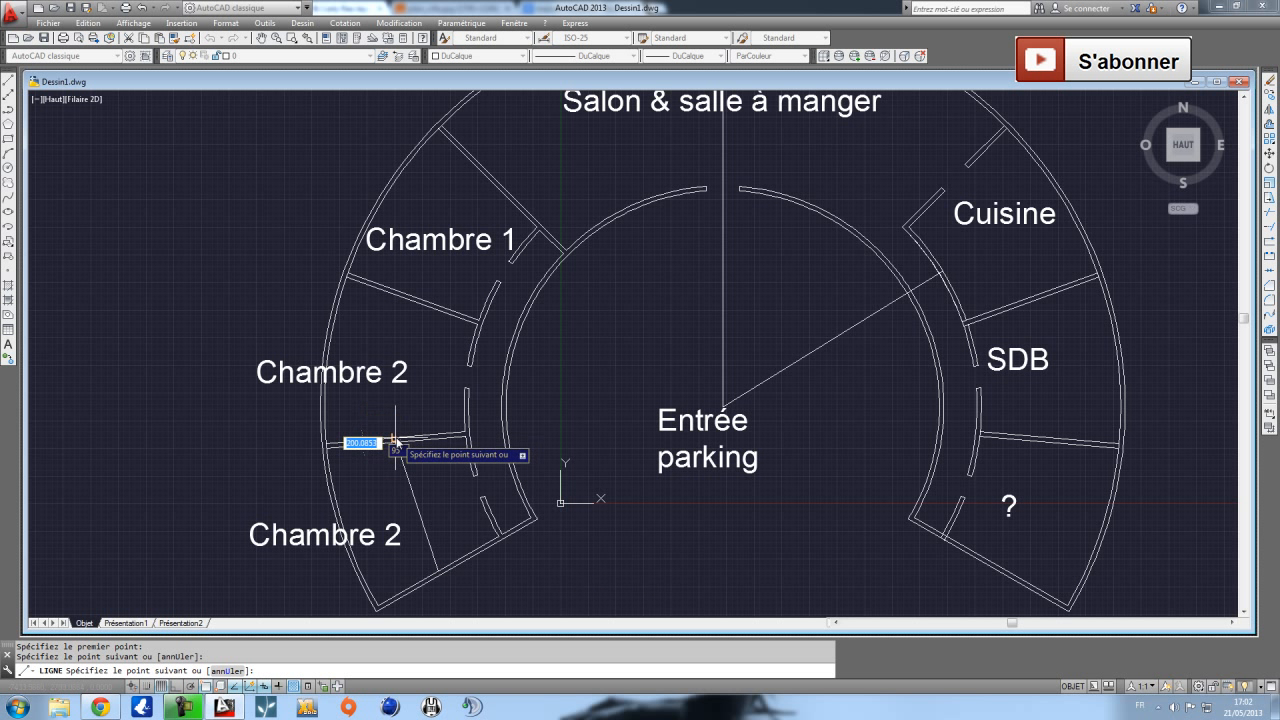
{"action": "key", "text": "Escape"}
{"action": "left_click", "coordinate": [11, 86]}
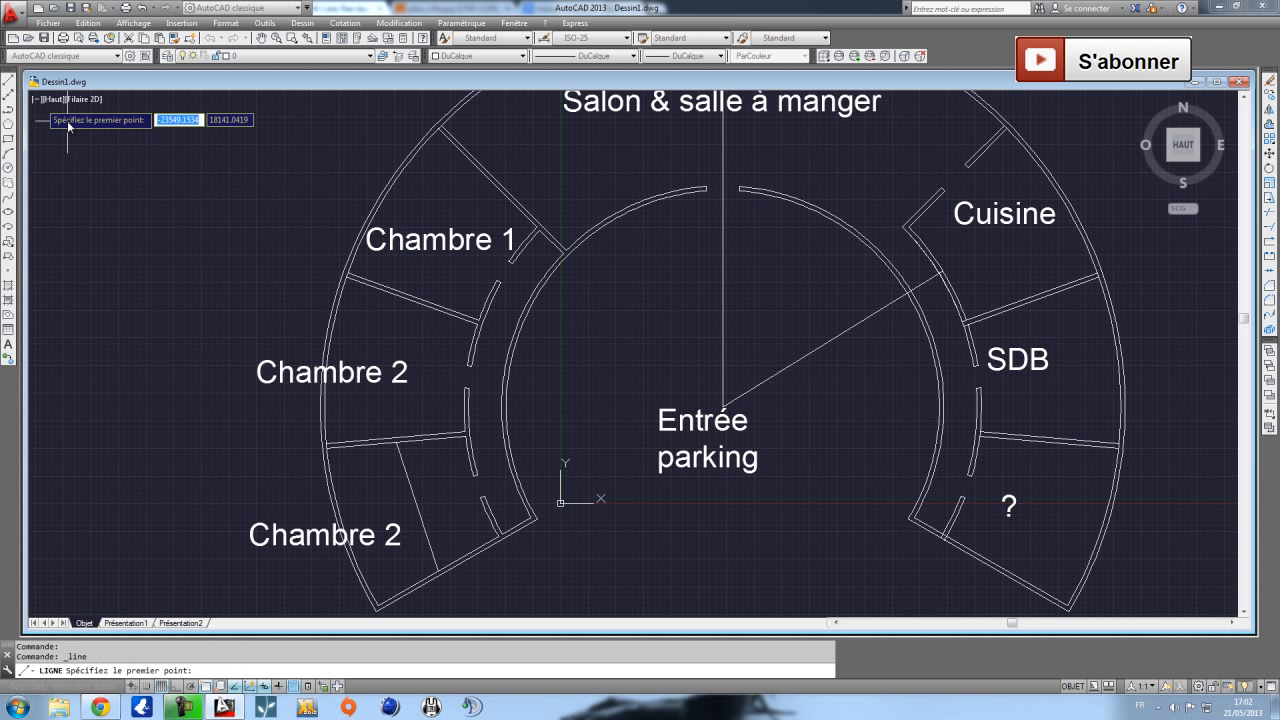
{"action": "left_click", "coordinate": [397, 440]}
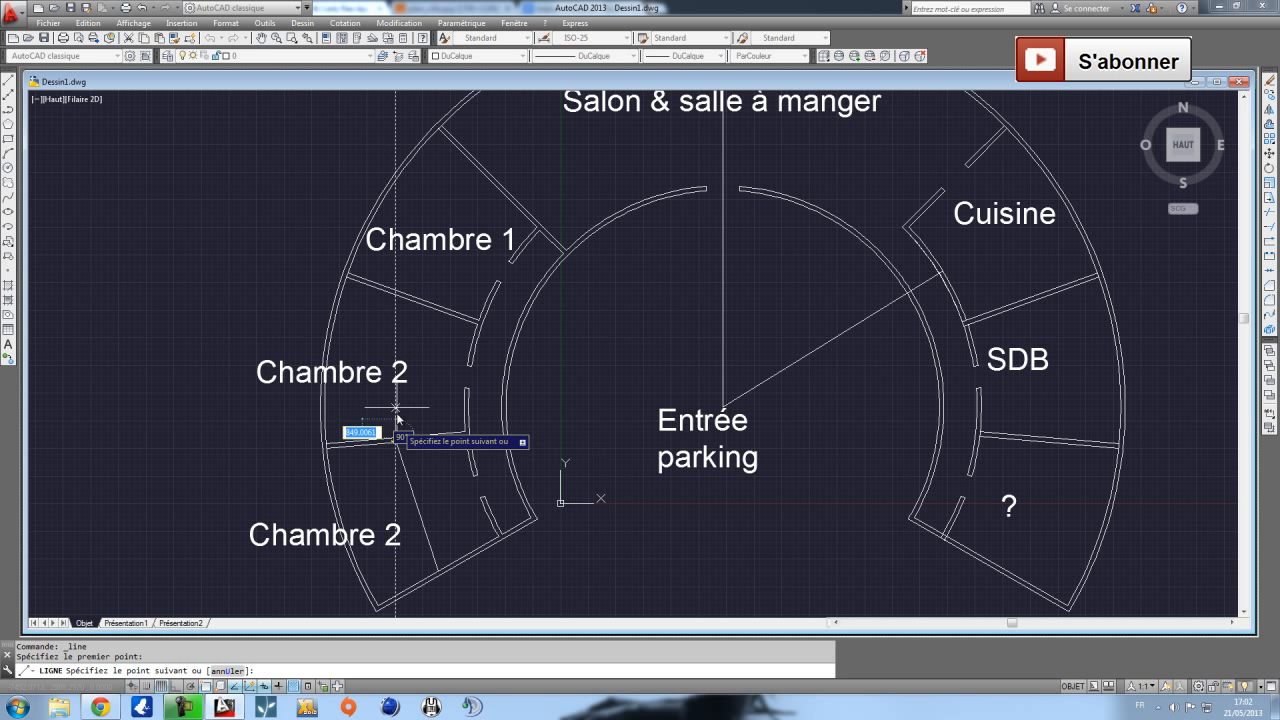
{"action": "left_click", "coordinate": [412, 299]}
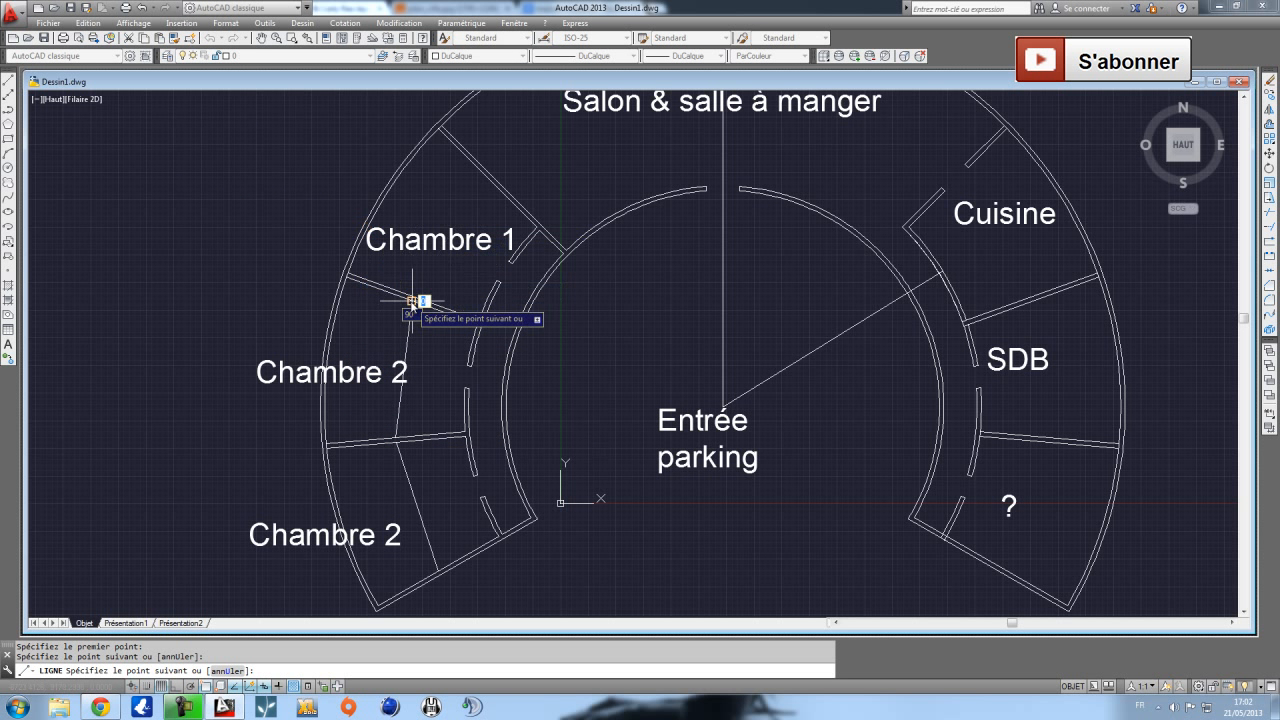
{"action": "key", "text": "Escape"}
Draw a guide line across Chambre 1 from the midpoint of its Chambre 2 partition to its opposite partition's midpoint.
{"action": "left_click", "coordinate": [9, 86]}
{"action": "left_click", "coordinate": [412, 297]}
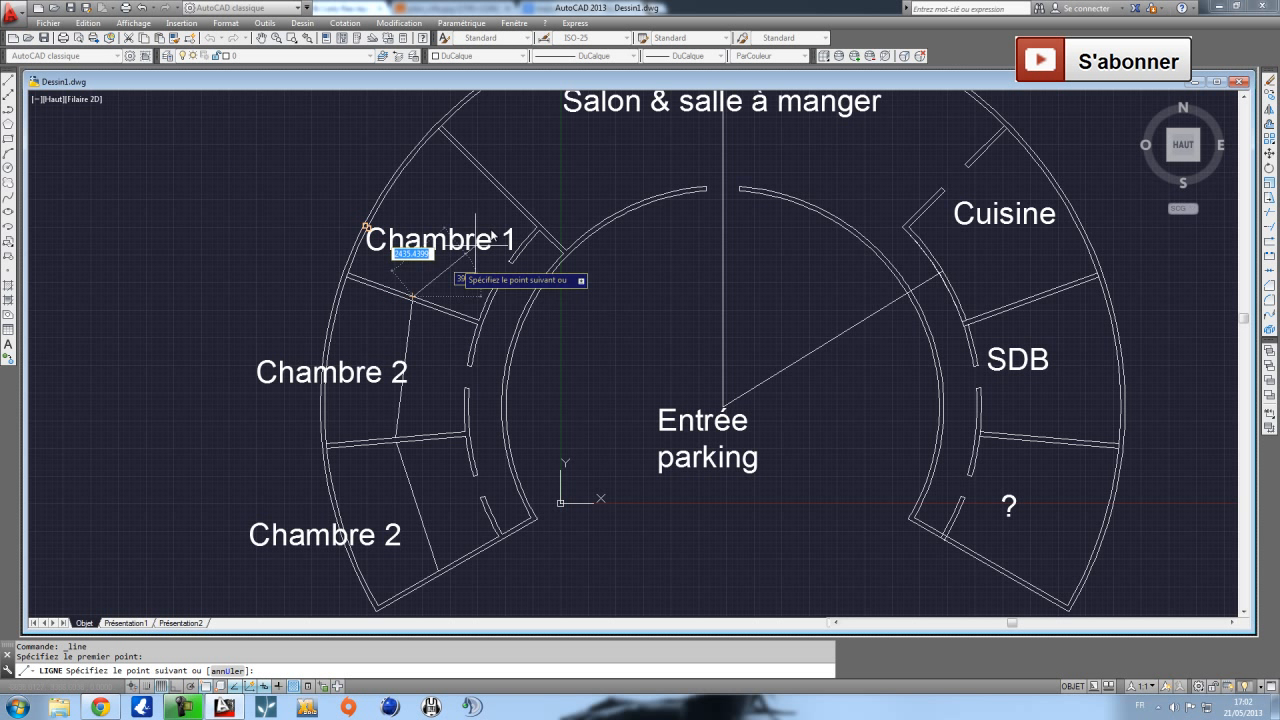
{"action": "left_click", "coordinate": [492, 186]}
{"action": "key", "text": "Escape"}
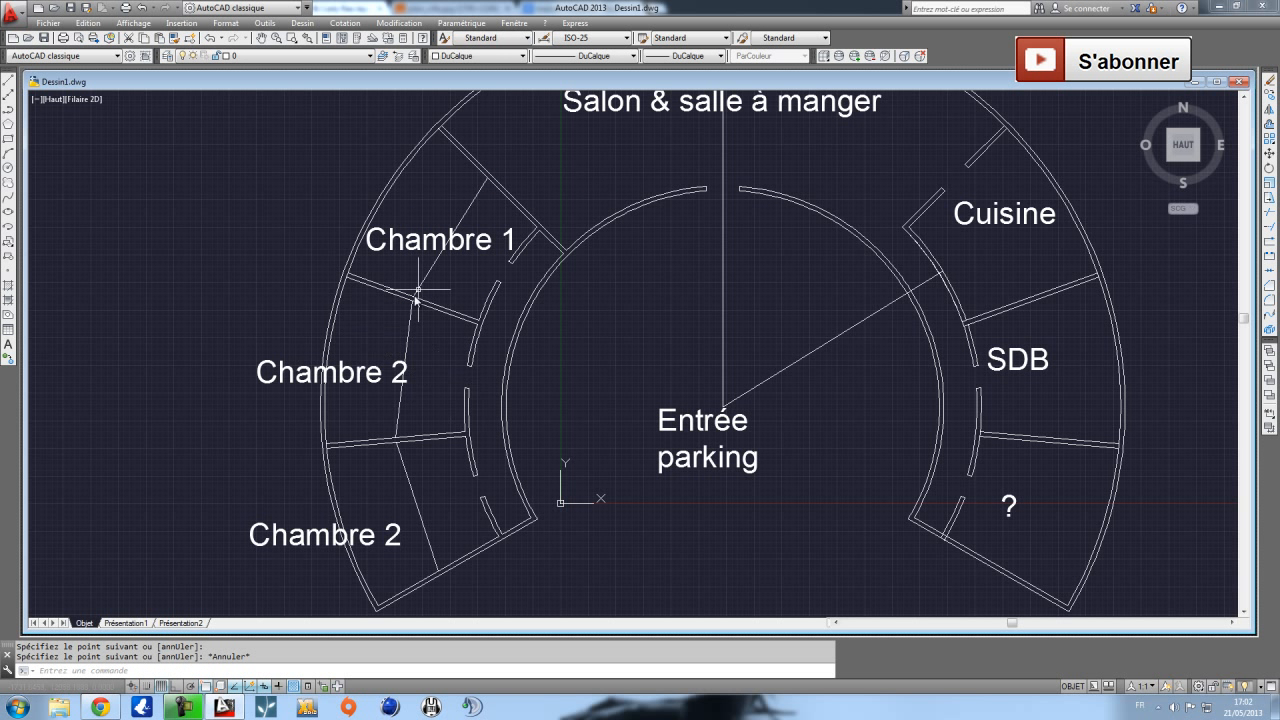
Draw a line from the house's centre point to the midpoint of the guide line in Chambre 1.
{"action": "left_click", "coordinate": [8, 82]}
{"action": "left_click", "coordinate": [722, 405]}
{"action": "left_click", "coordinate": [462, 242]}
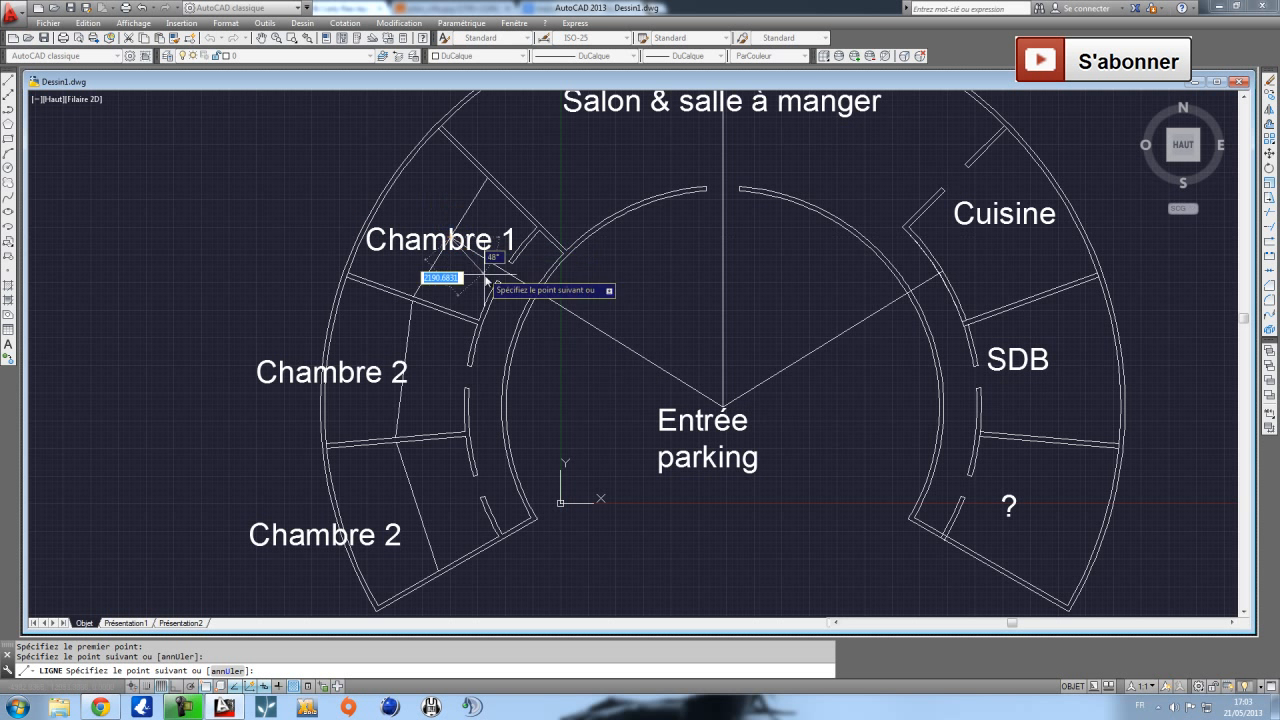
{"action": "key", "text": "Escape"}
Draw lines from the house's centre point to the midpoints of the guide lines in both Chambre 2 rooms.
{"action": "left_click", "coordinate": [8, 82]}
{"action": "left_click", "coordinate": [722, 405]}
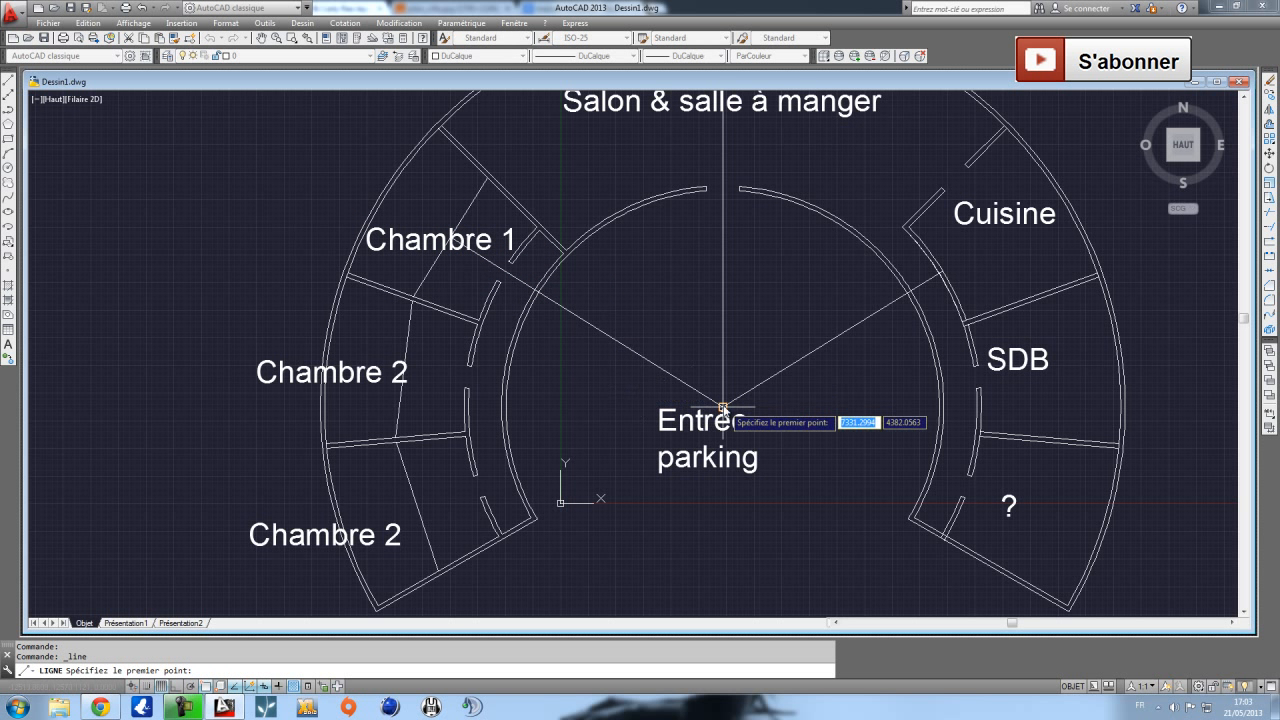
{"action": "left_click", "coordinate": [409, 373]}
{"action": "key", "text": "Return"}
{"action": "left_click", "coordinate": [8, 82]}
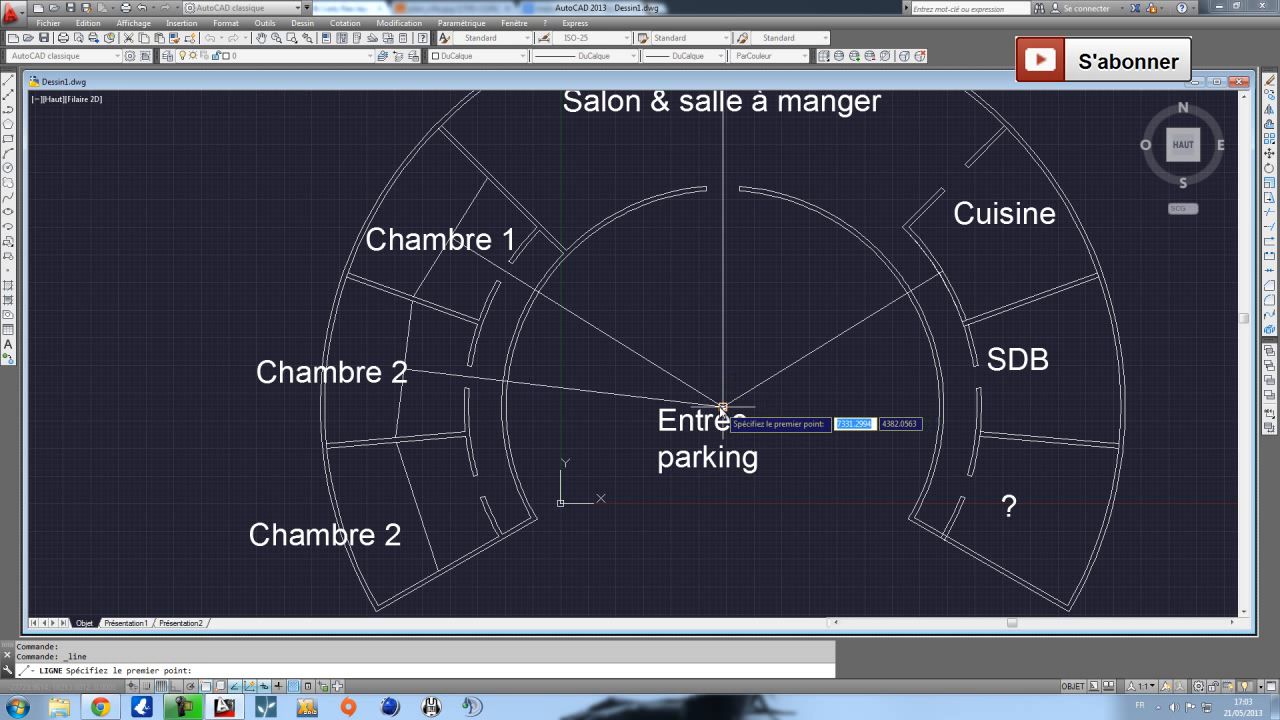
{"action": "left_click", "coordinate": [722, 405]}
{"action": "left_click", "coordinate": [418, 507]}
{"action": "key", "text": "Escape"}
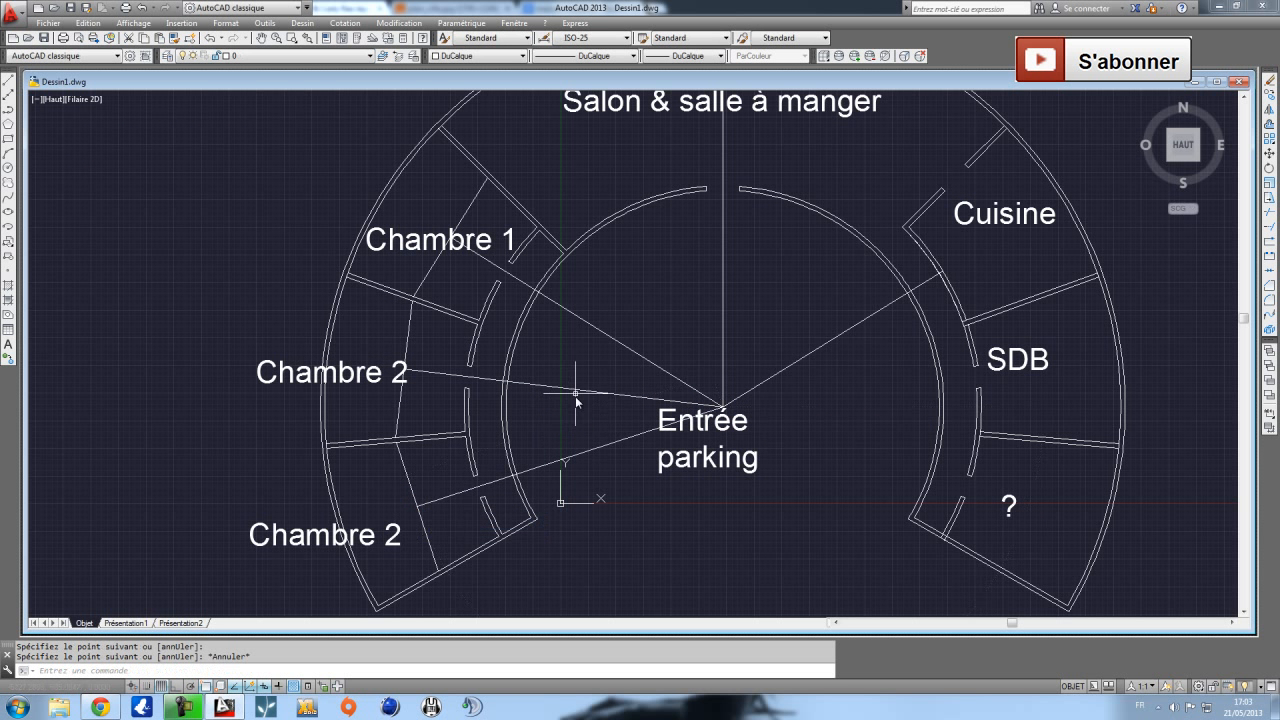
{"action": "scroll", "coordinate": [514, 293], "scroll_direction": "up", "scroll_amount": 2}
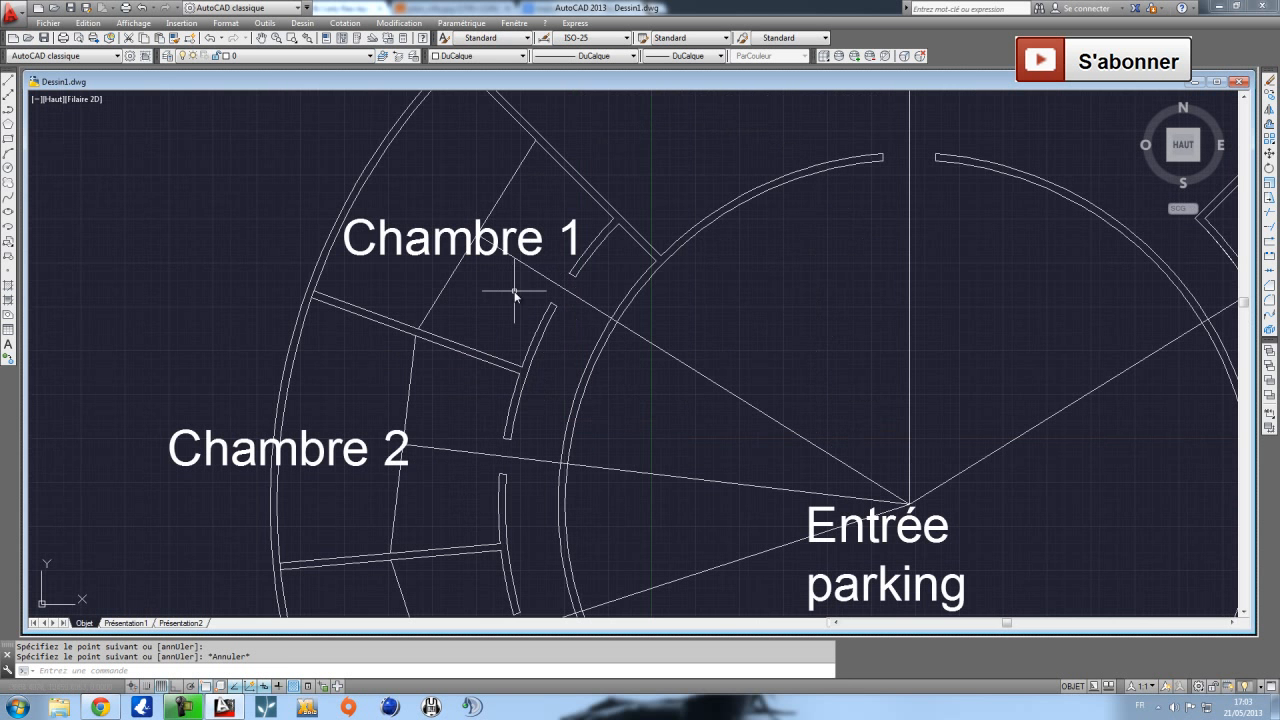
{"action": "left_click", "coordinate": [418, 230]}
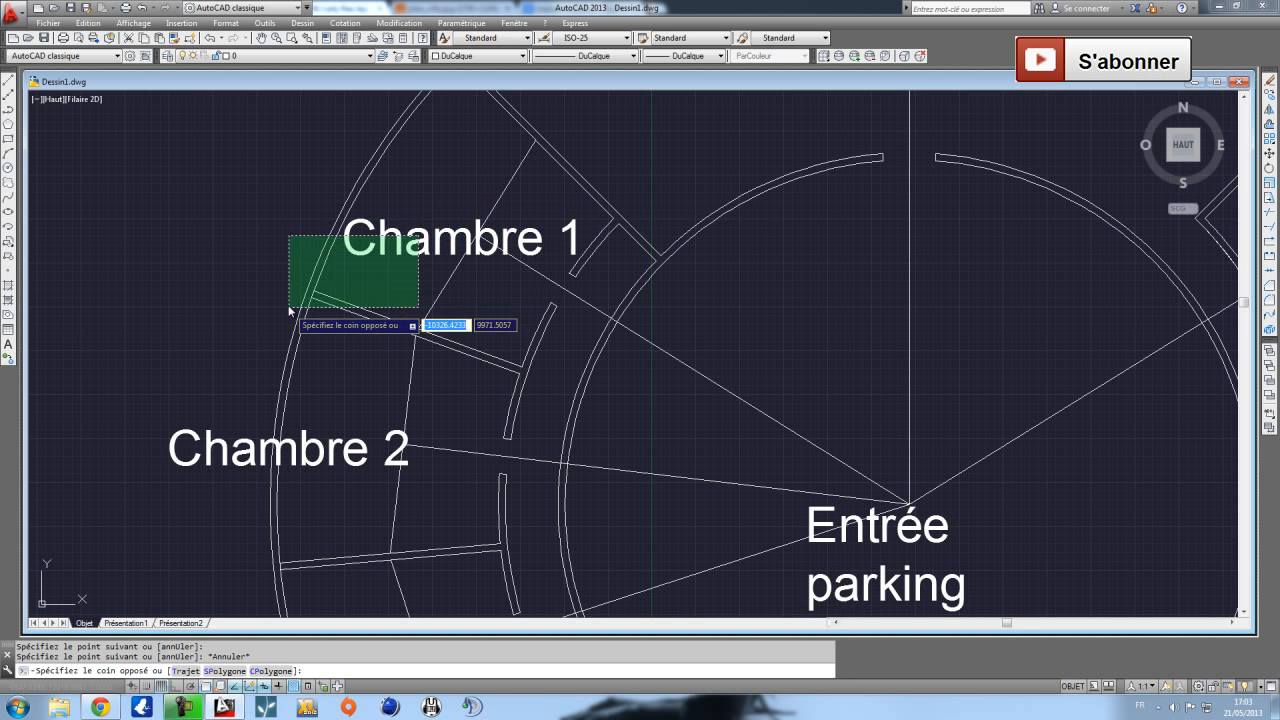
{"action": "key", "text": "Escape"}
Create a new layer named Annotations and give it colour 200.
{"action": "left_click", "coordinate": [167, 57]}
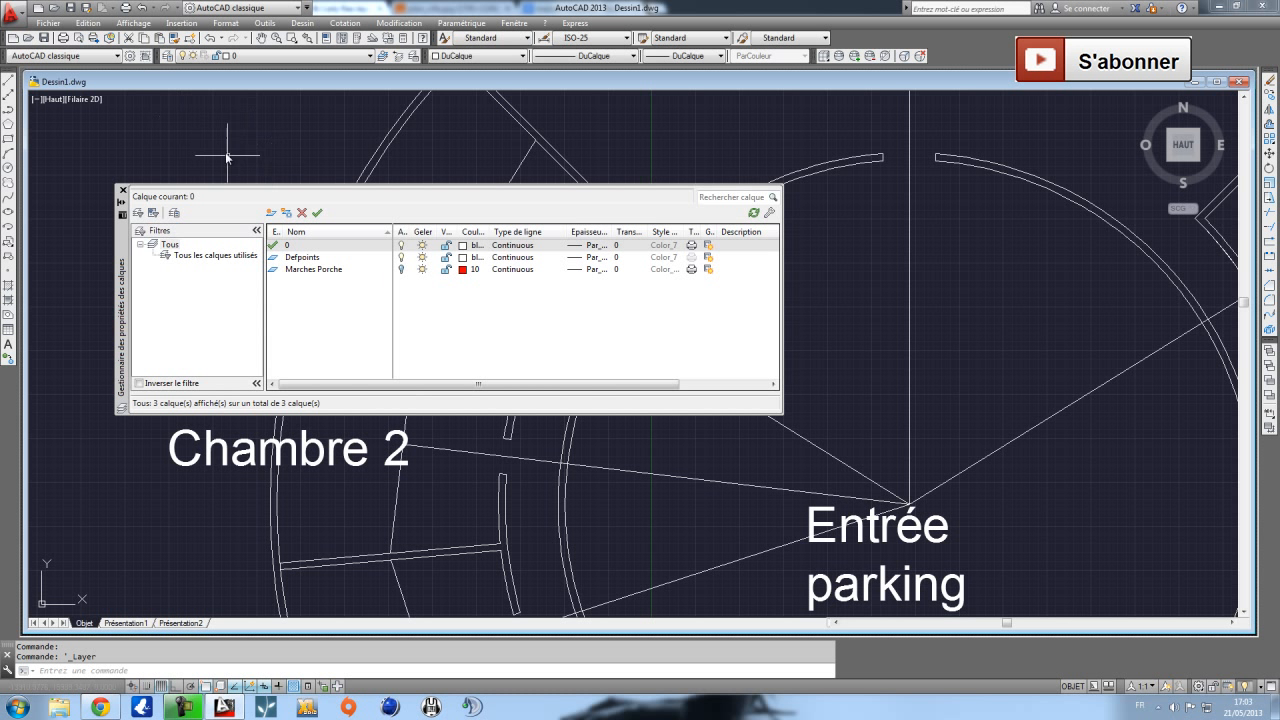
{"action": "left_click", "coordinate": [285, 213]}
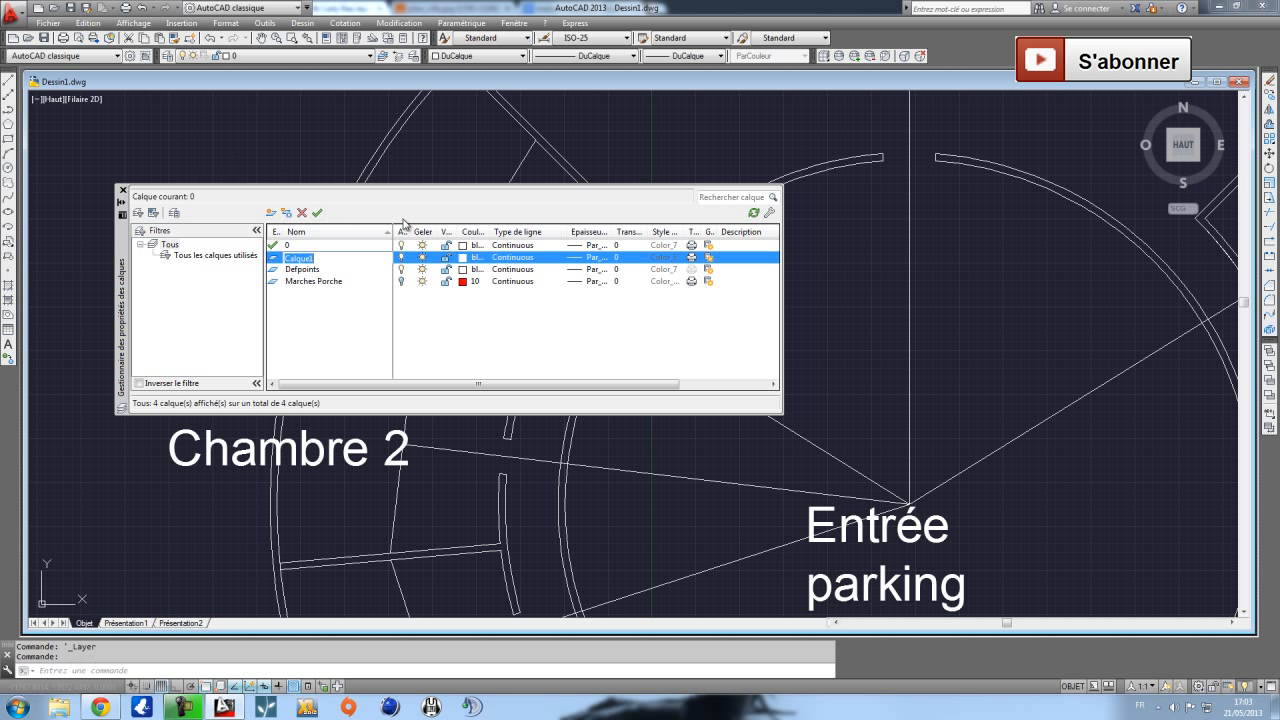
{"action": "type", "text": "Annon"}
{"action": "key", "text": "Return"}
{"action": "left_click", "coordinate": [463, 259]}
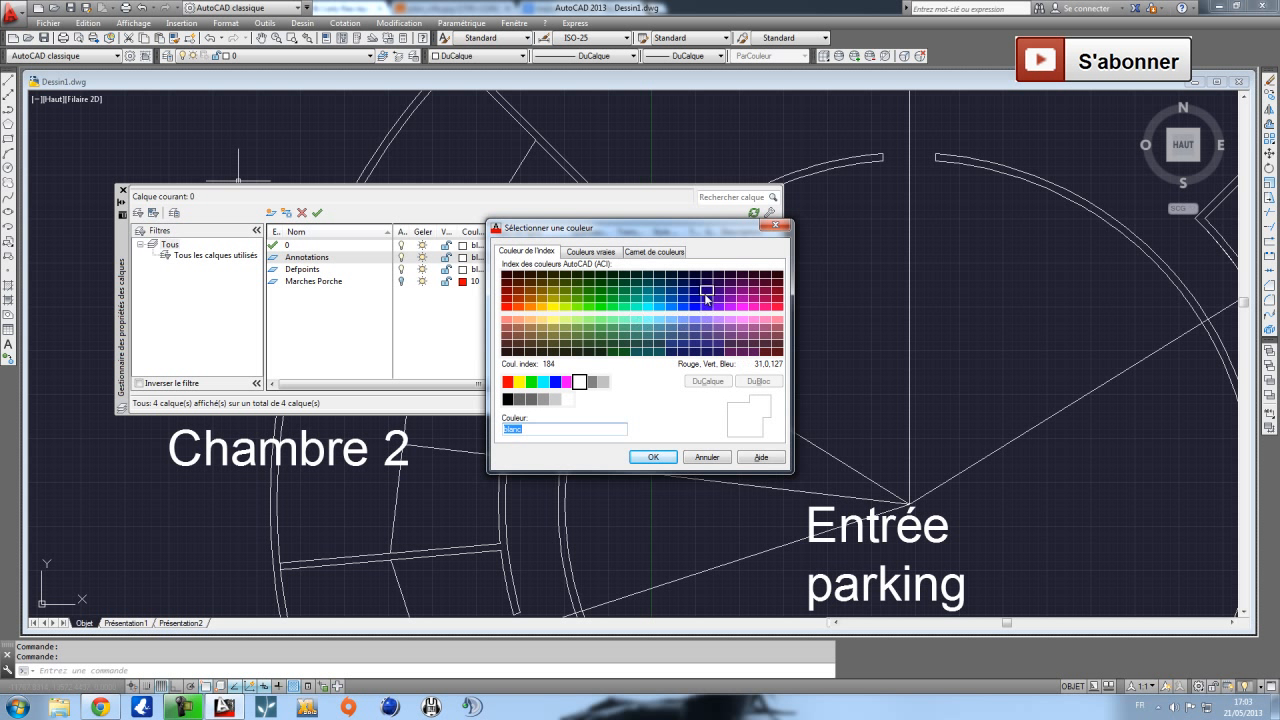
{"action": "left_click", "coordinate": [732, 310]}
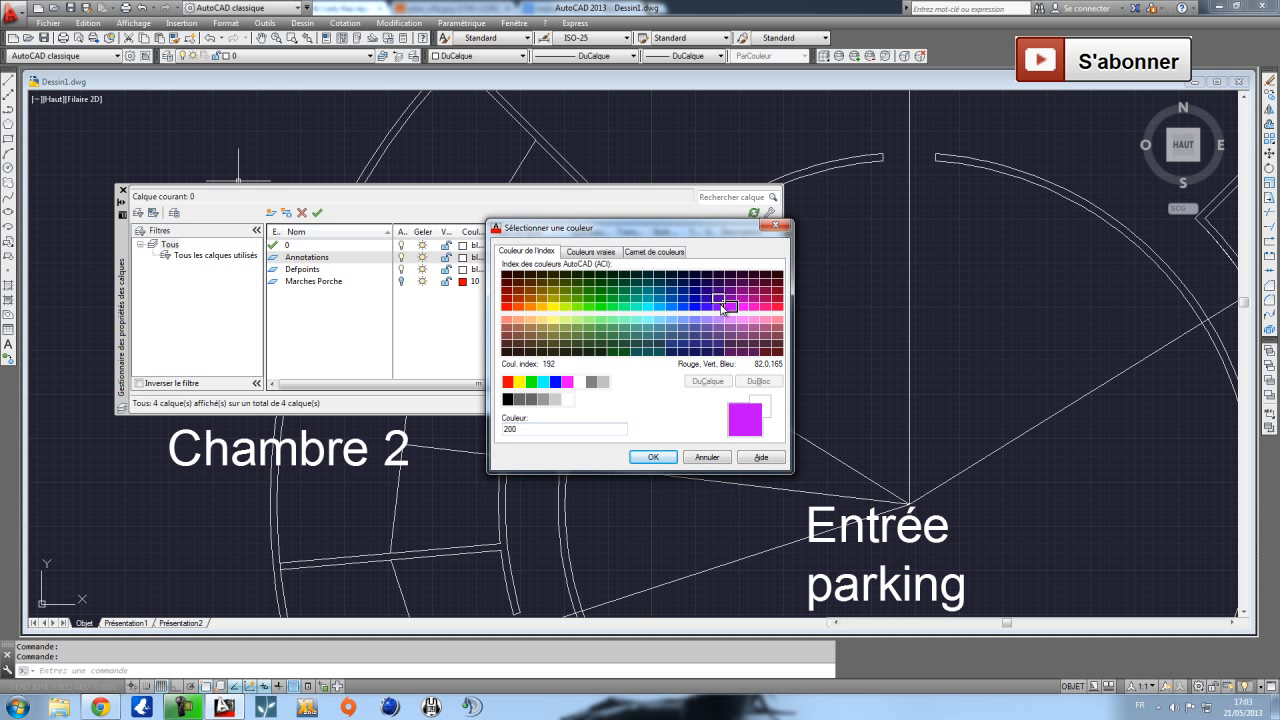
{"action": "left_click", "coordinate": [653, 456]}
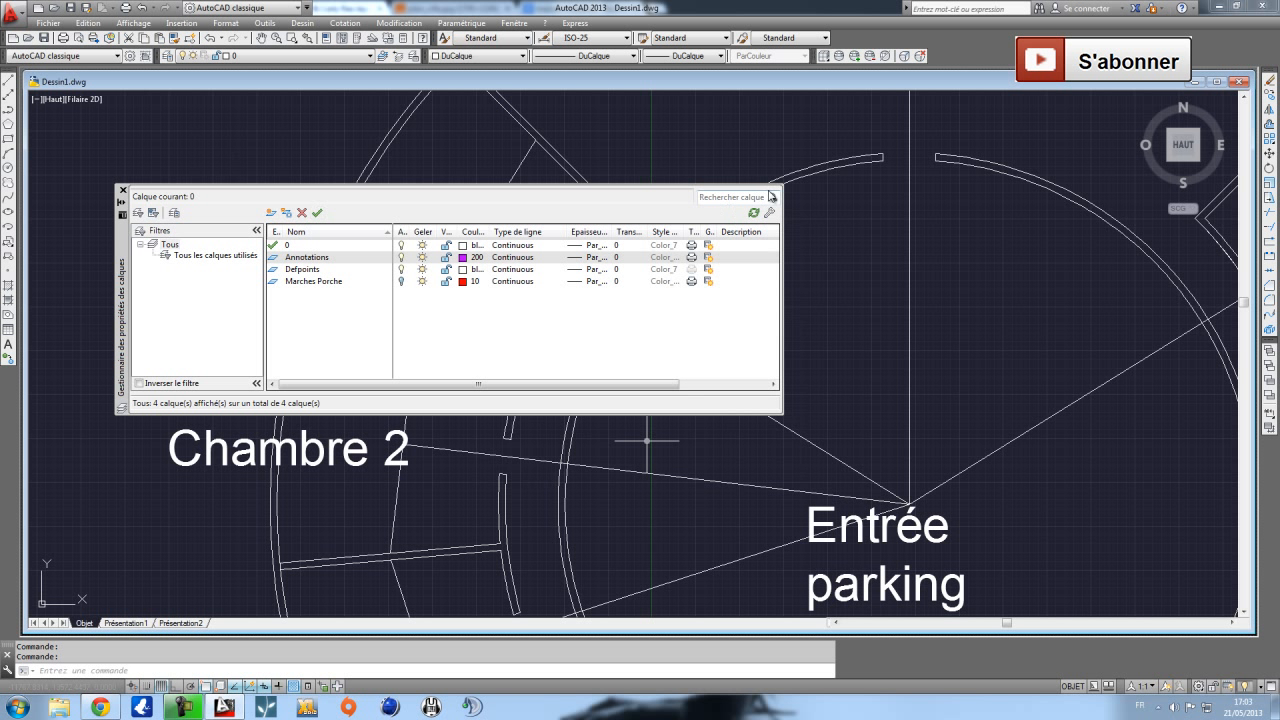
{"action": "left_click", "coordinate": [123, 190]}
Put the plan's room labels, except the "?", on the Annotations layer and turn that layer off.
{"action": "left_click", "coordinate": [306, 429]}
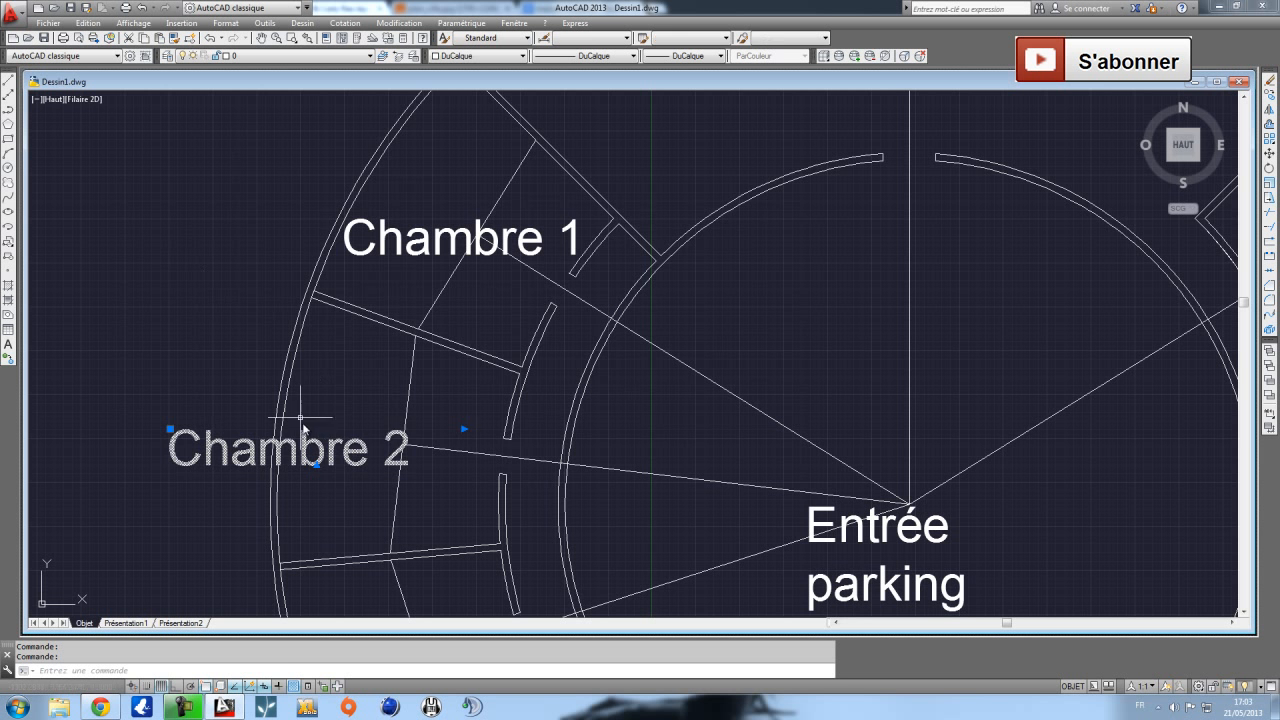
{"action": "left_click", "coordinate": [425, 240]}
{"action": "scroll", "coordinate": [425, 240], "scroll_direction": "down", "scroll_amount": 5}
{"action": "left_click", "coordinate": [379, 359]}
{"action": "left_click", "coordinate": [614, 305]}
{"action": "left_click", "coordinate": [623, 243]}
{"action": "left_click", "coordinate": [610, 232]}
{"action": "left_click", "coordinate": [530, 196]}
{"action": "left_click", "coordinate": [517, 330]}
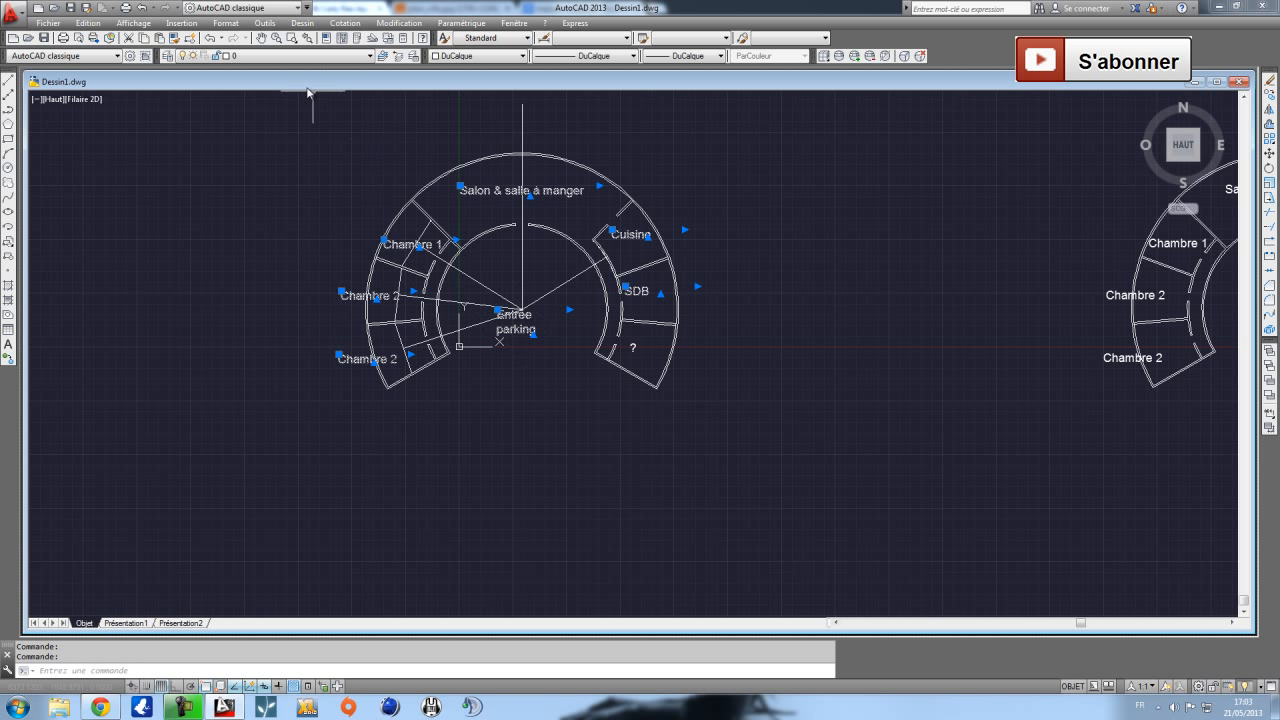
{"action": "left_click", "coordinate": [297, 57]}
{"action": "left_click", "coordinate": [282, 81]}
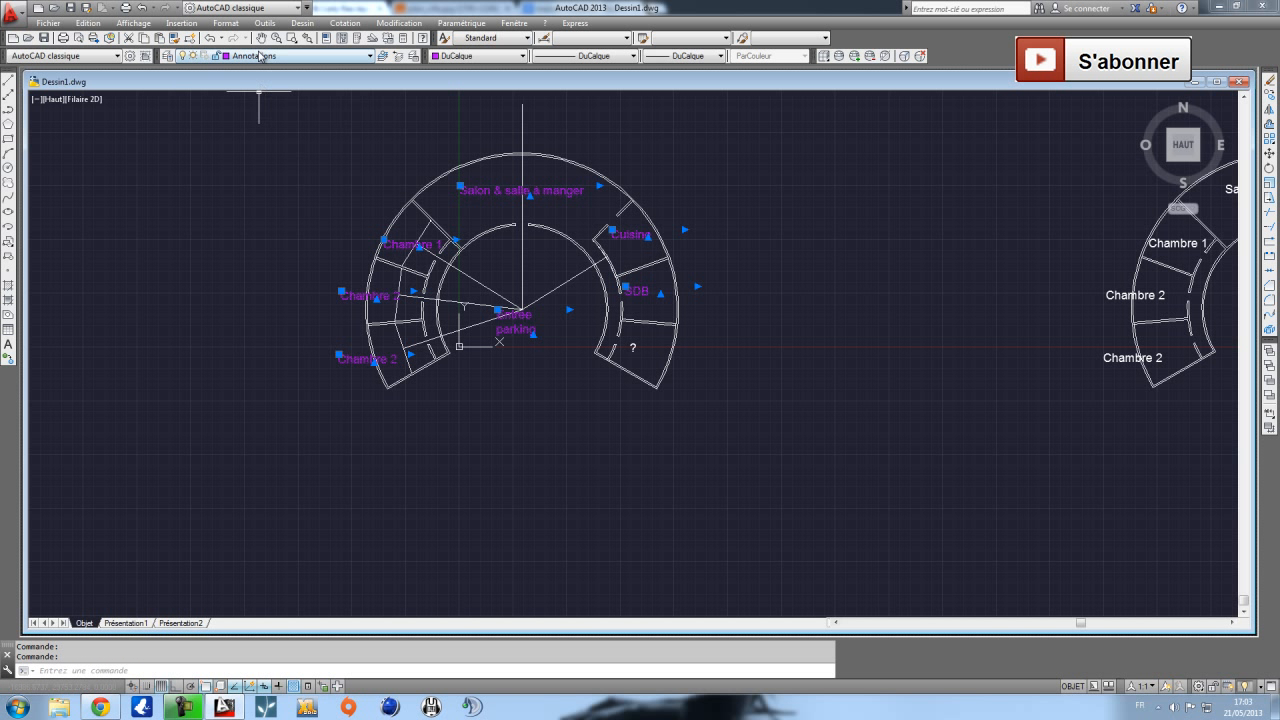
{"action": "left_click", "coordinate": [200, 56]}
{"action": "left_click", "coordinate": [183, 79]}
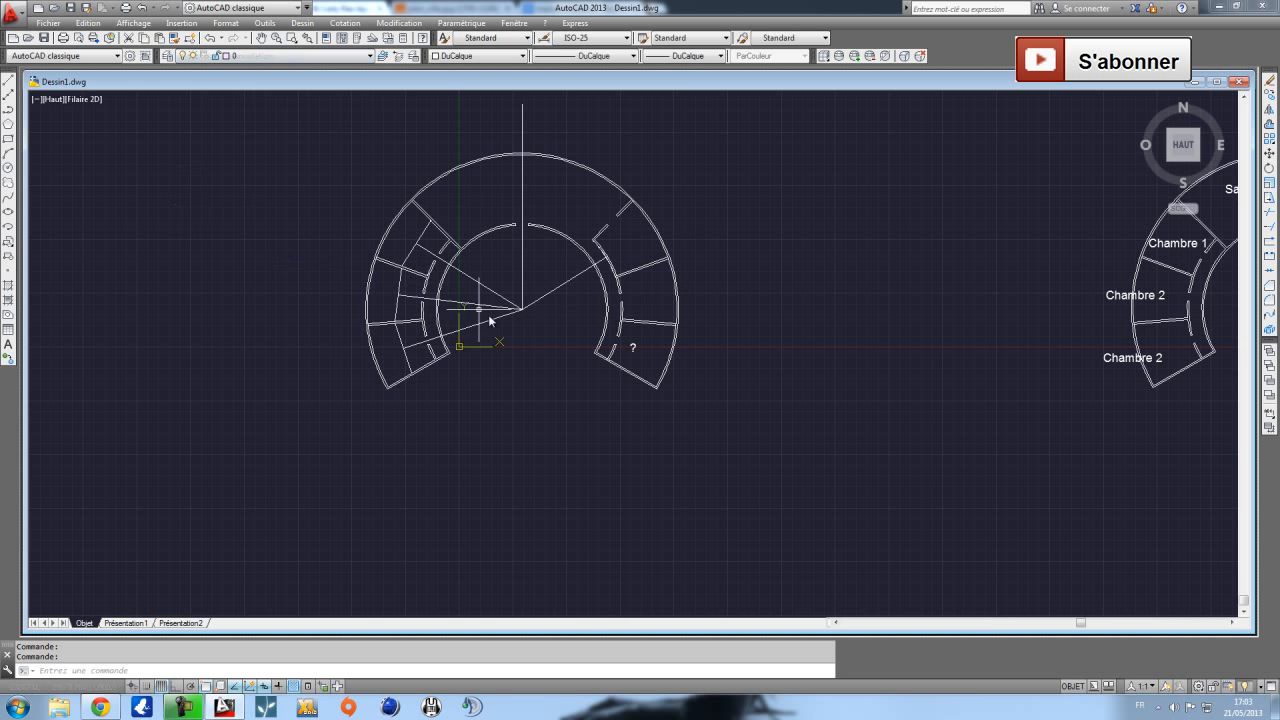
Draw a long slanted construction line outside the house, beyond the outer wall of the Chambre rooms.
{"action": "scroll", "coordinate": [425, 266], "scroll_direction": "up", "scroll_amount": 3}
{"action": "scroll", "coordinate": [440, 300], "scroll_direction": "down", "scroll_amount": 1}
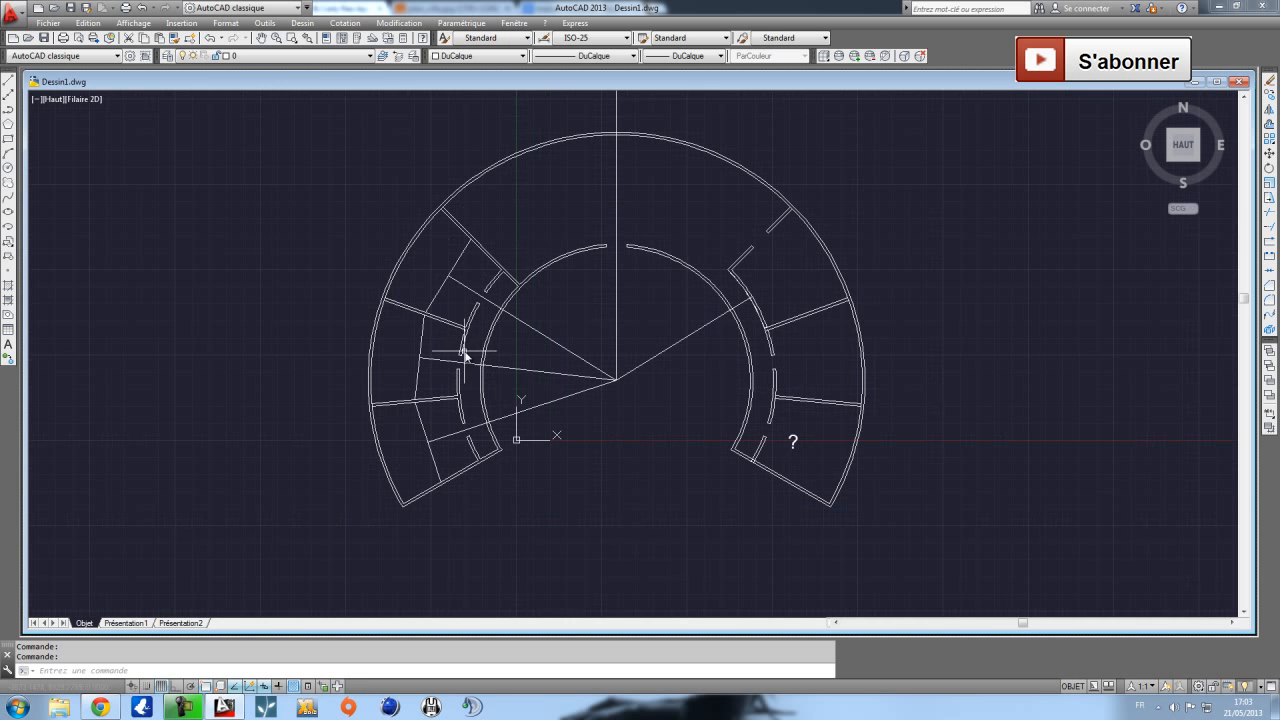
{"action": "left_click", "coordinate": [9, 82]}
{"action": "scroll", "coordinate": [152, 272], "scroll_direction": "down", "scroll_amount": 2}
{"action": "left_click", "coordinate": [175, 488]}
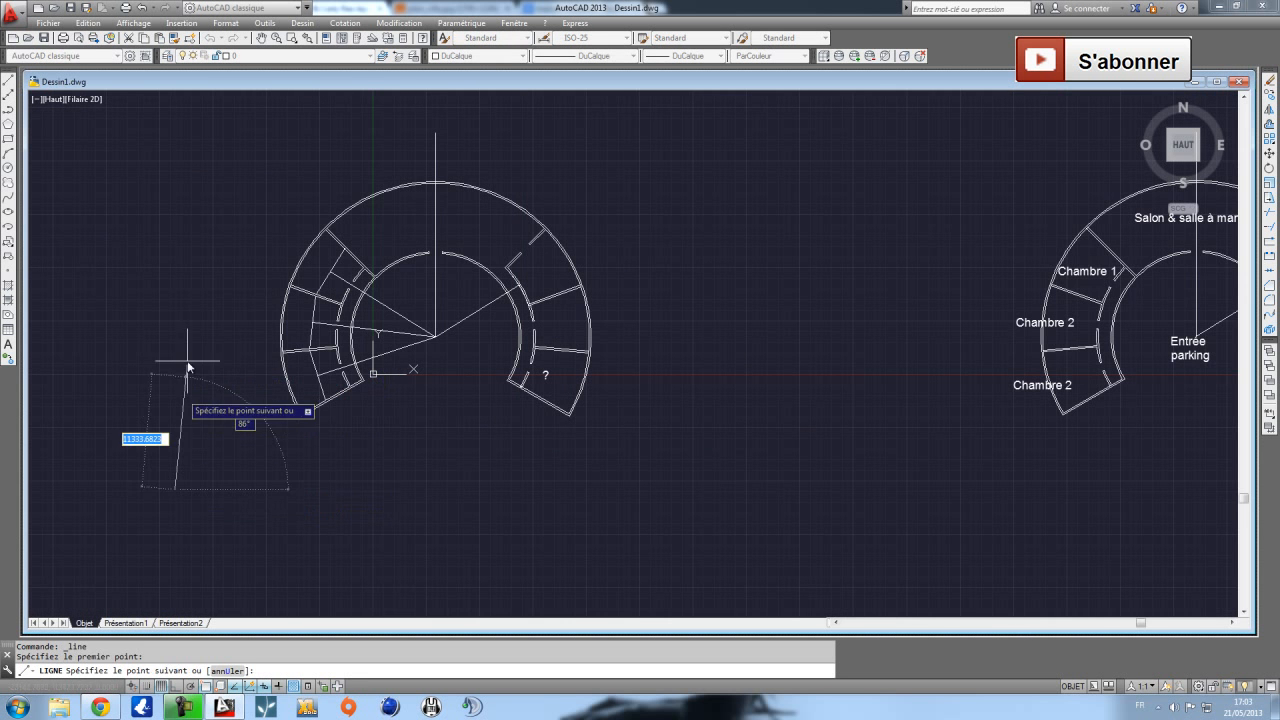
{"action": "left_click", "coordinate": [268, 113]}
{"action": "key", "text": "Escape"}
Extend the Chambre 1 radial guide outward through the outer wall to the slanted construction line, using the whole plan as boundaries.
{"action": "left_click", "coordinate": [607, 542]}
{"action": "left_click", "coordinate": [103, 163]}
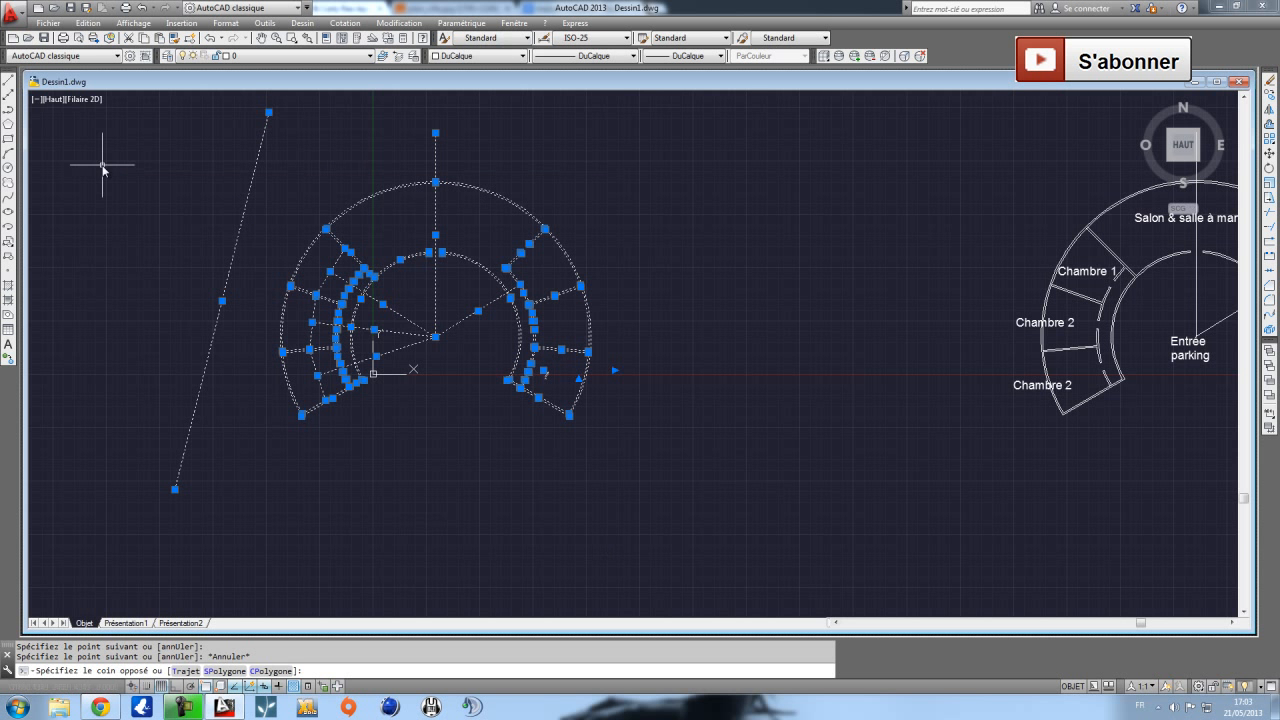
{"action": "left_click", "coordinate": [496, 303]}
{"action": "left_click", "coordinate": [1270, 227]}
{"action": "key", "text": "Return"}
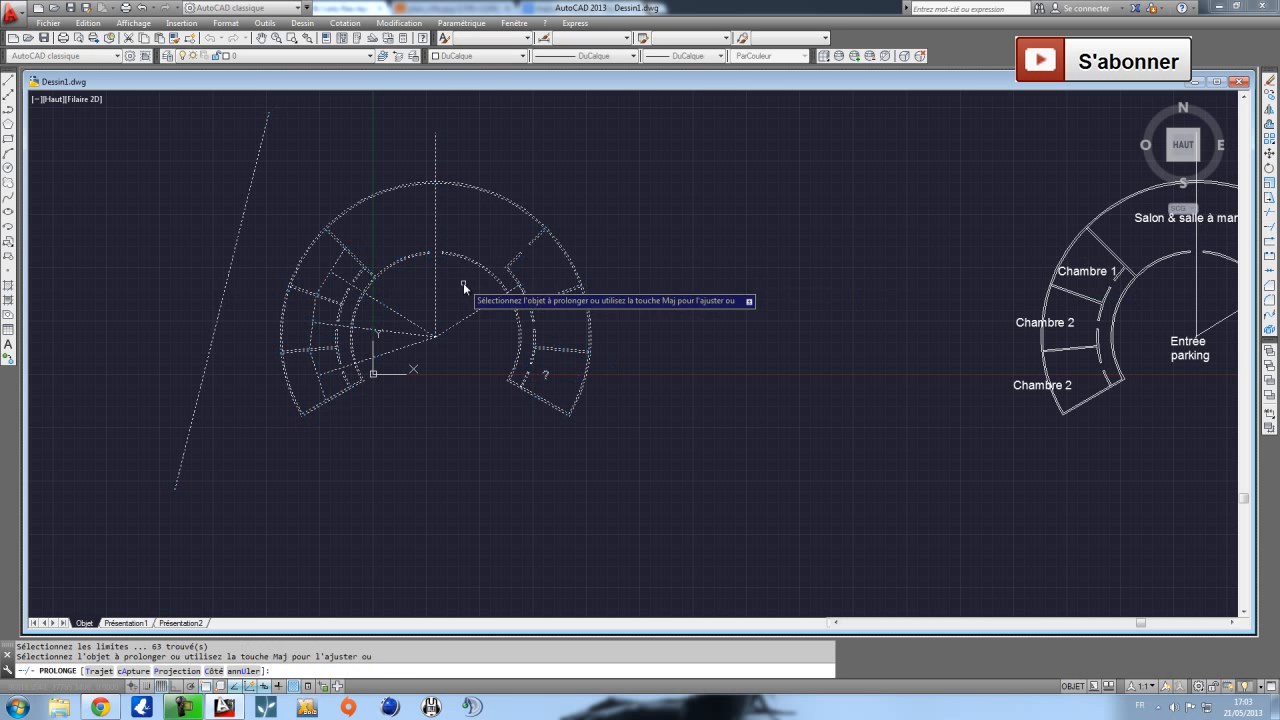
{"action": "scroll", "coordinate": [391, 308], "scroll_direction": "up", "scroll_amount": 2}
{"action": "left_click", "coordinate": [391, 308]}
{"action": "left_click", "coordinate": [406, 354]}
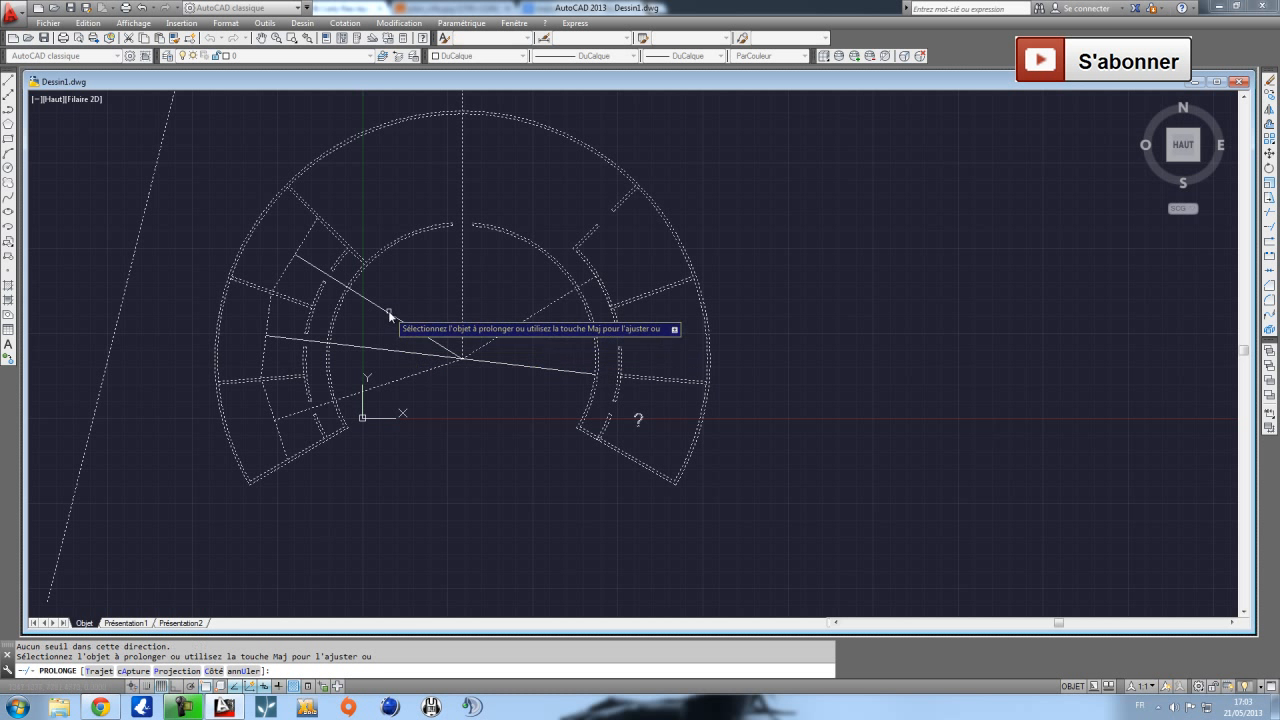
{"action": "left_click", "coordinate": [378, 305]}
{"action": "left_click", "coordinate": [376, 304]}
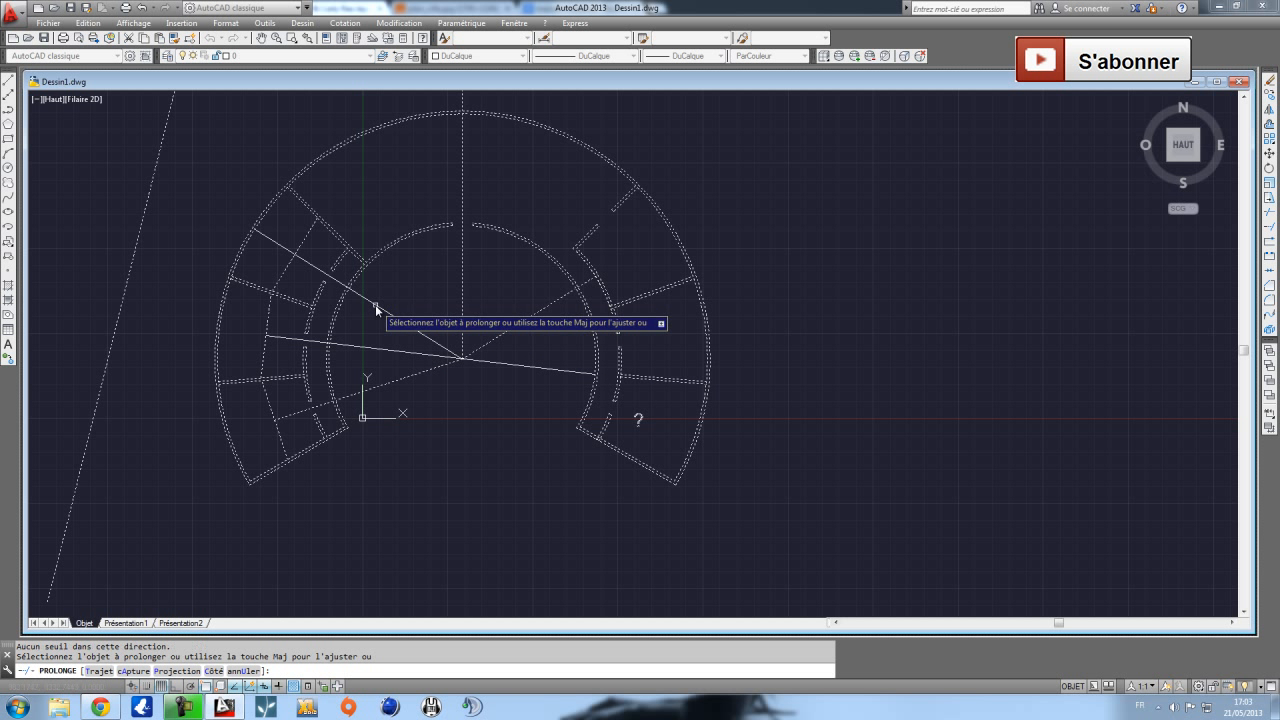
{"action": "left_click", "coordinate": [284, 252]}
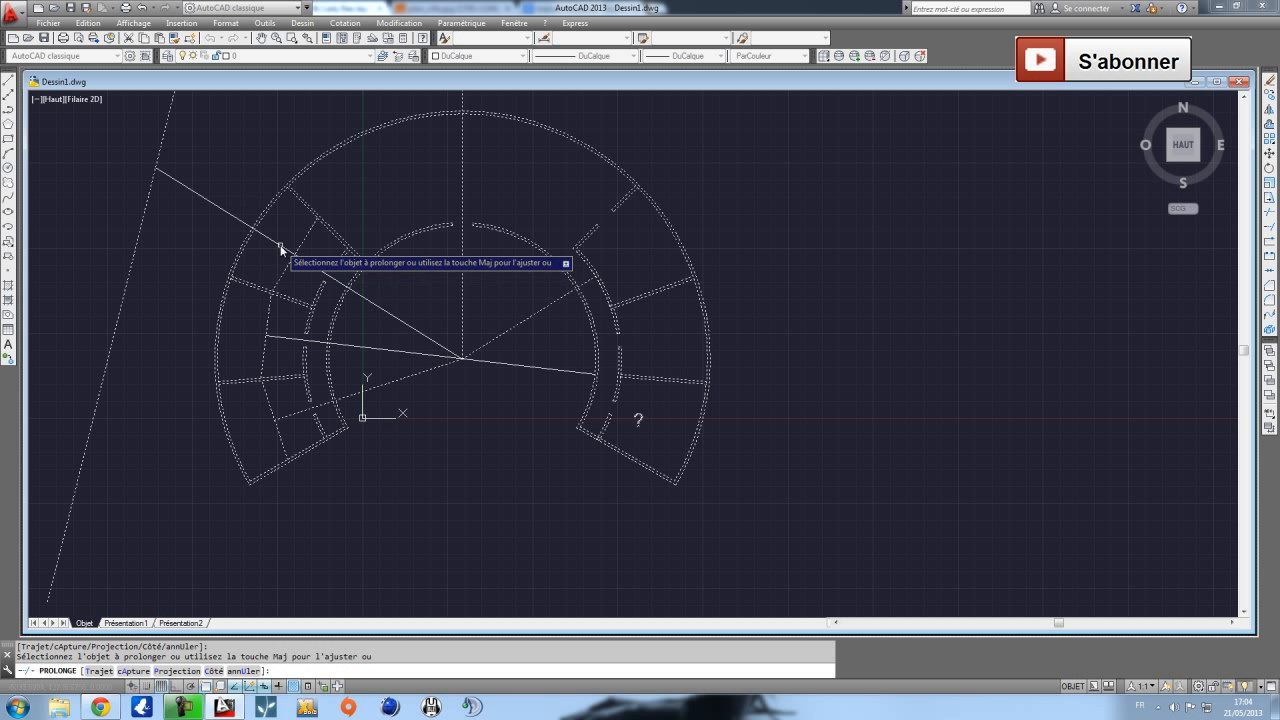
Extend the radial guides of both Chambre 2 rooms outward to the slanted construction line.
{"action": "left_click", "coordinate": [297, 342]}
{"action": "left_click", "coordinate": [297, 342]}
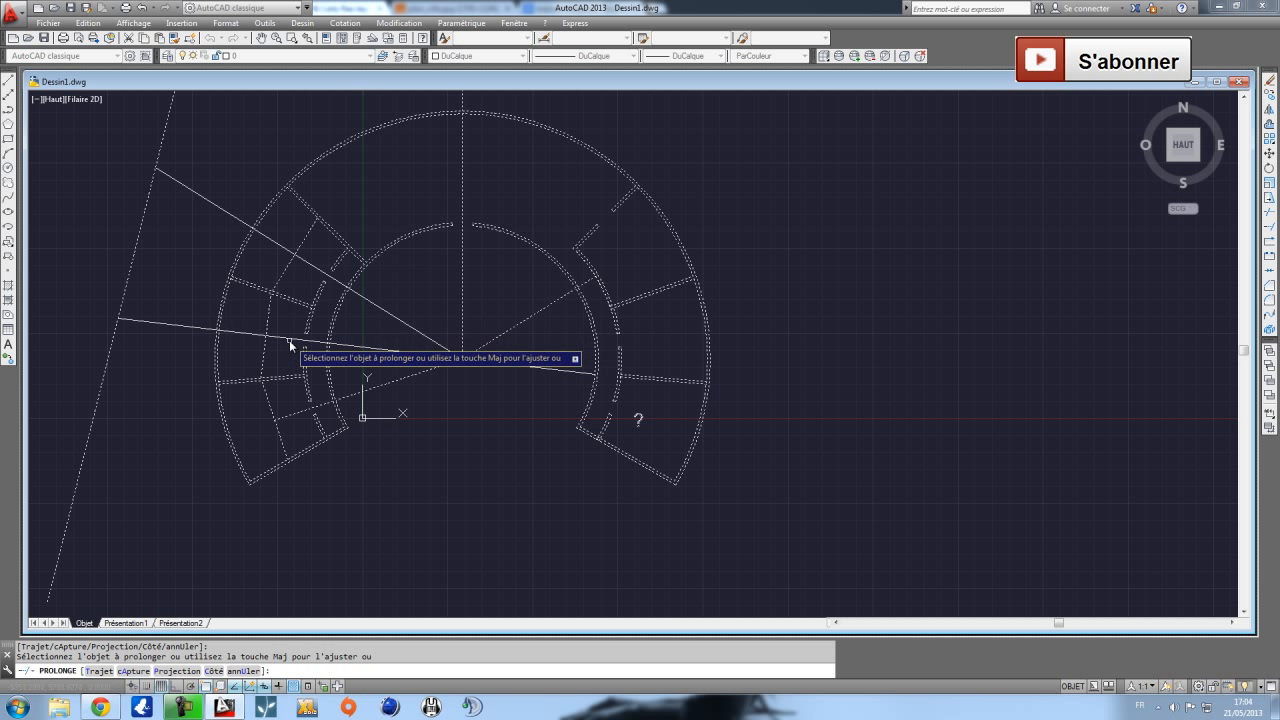
{"action": "left_click", "coordinate": [295, 412]}
{"action": "left_click", "coordinate": [294, 413]}
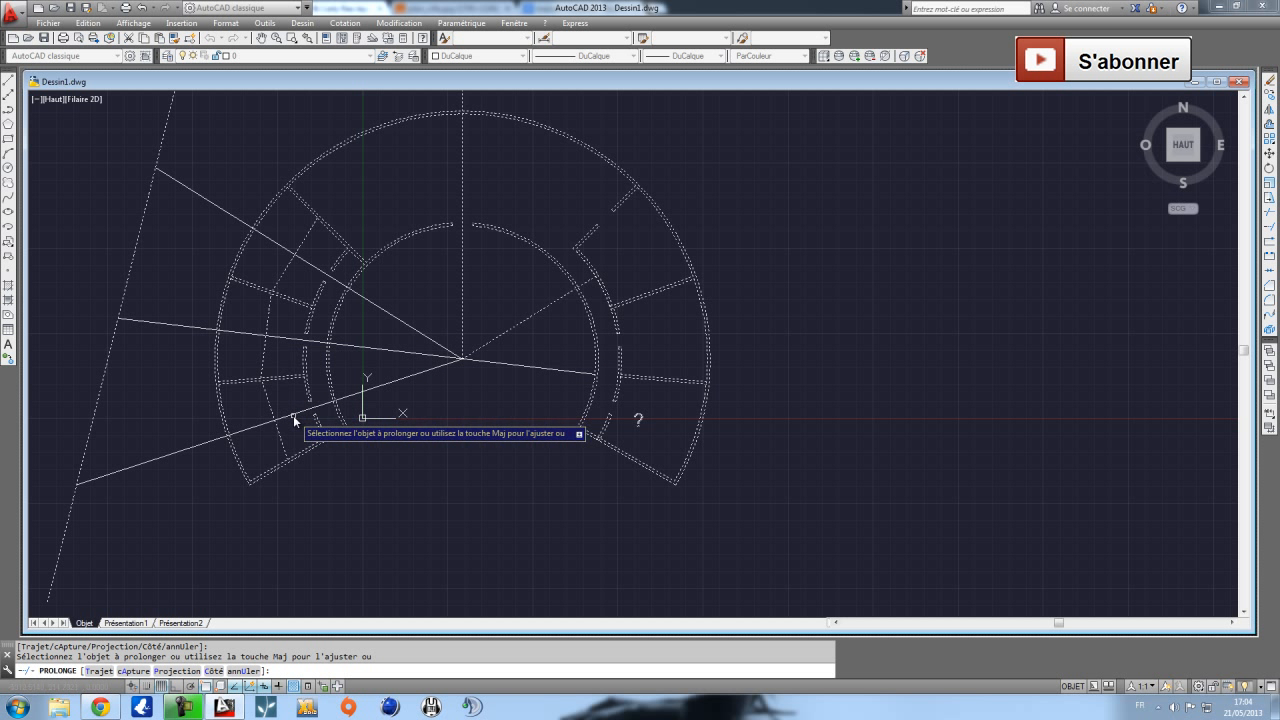
{"action": "key", "text": "Escape"}
Offset each of the three Chambre radial guides by 1500 to both sides.
{"action": "scroll", "coordinate": [343, 294], "scroll_direction": "up", "scroll_amount": 3}
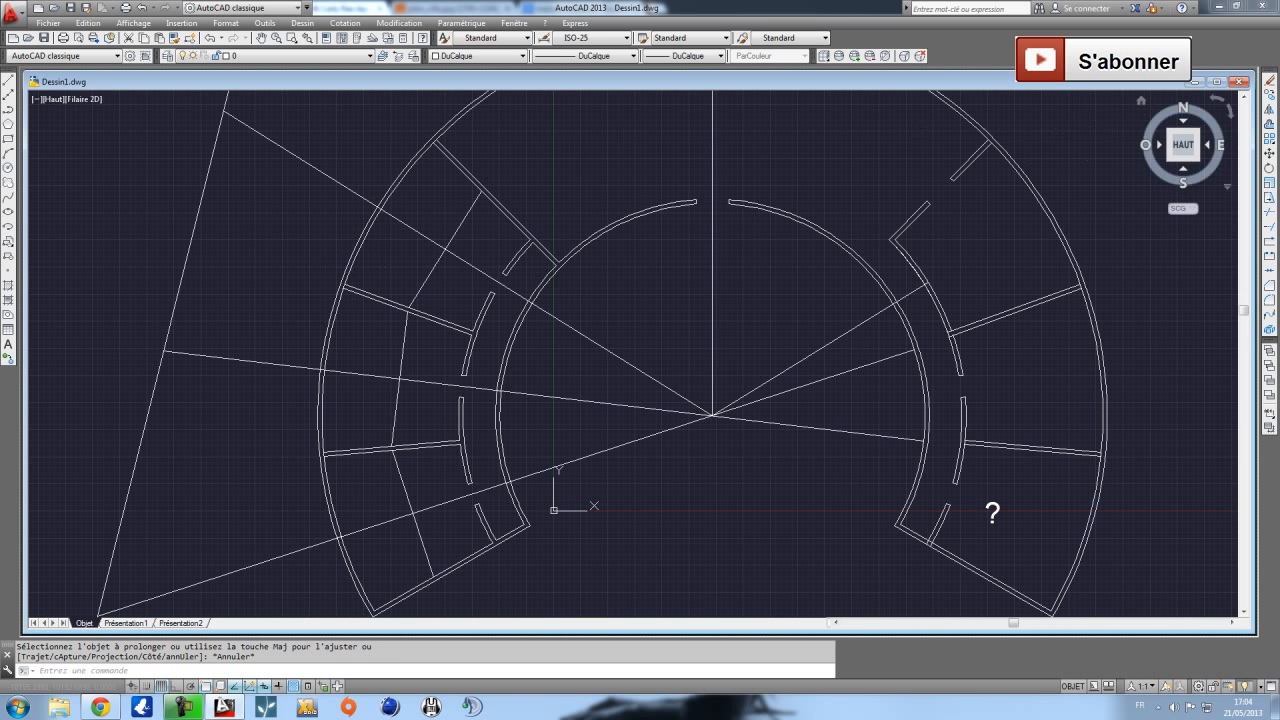
{"action": "left_click", "coordinate": [1269, 125]}
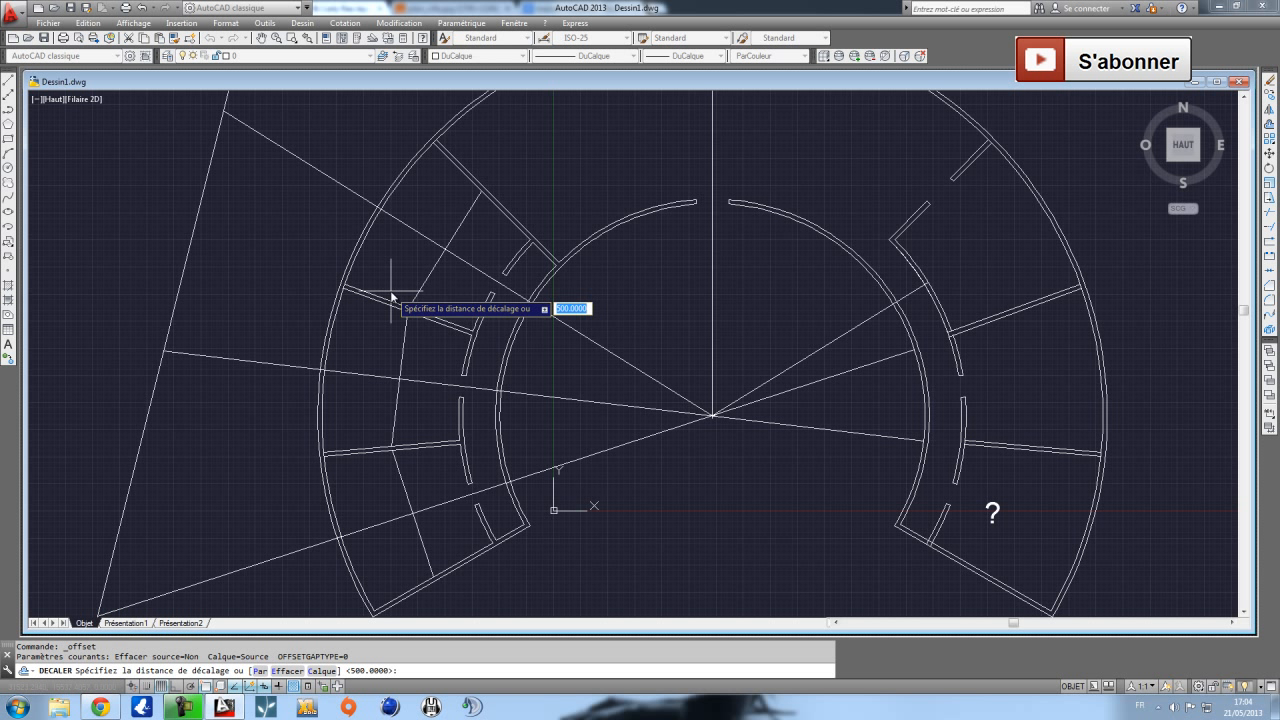
{"action": "type", "text": "1500"}
{"action": "key", "text": "Return"}
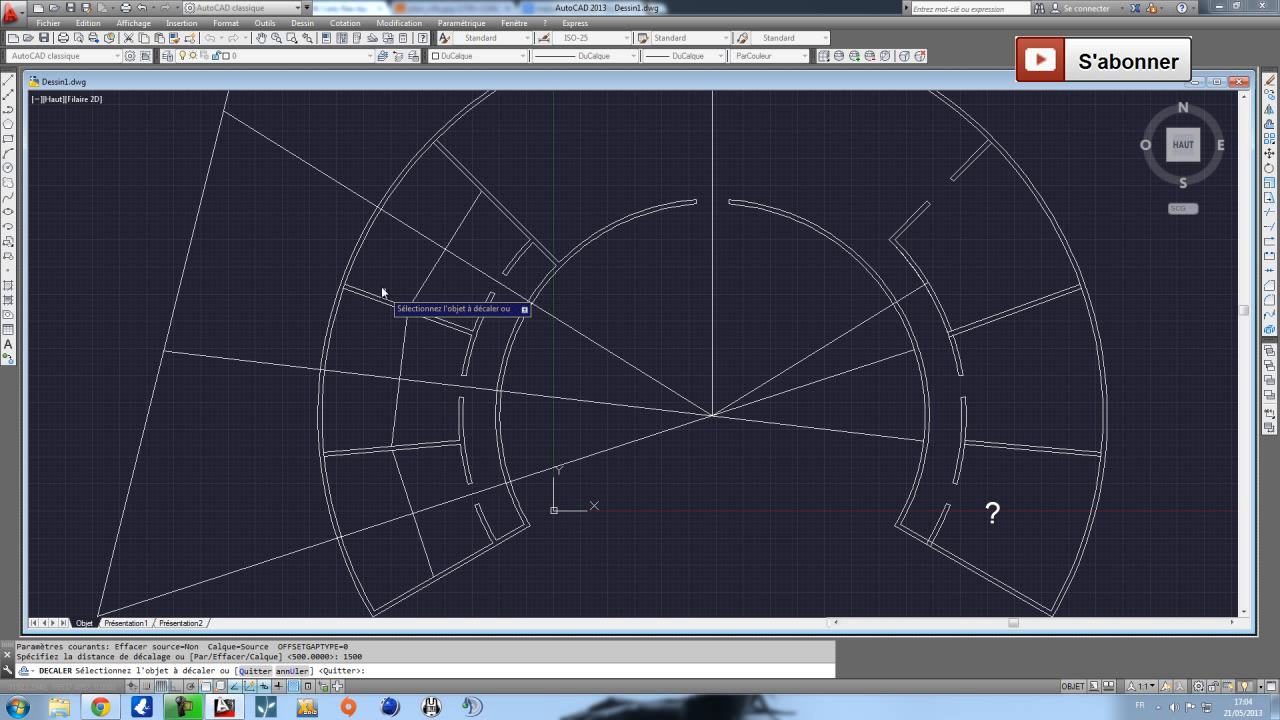
{"action": "left_click", "coordinate": [406, 231]}
{"action": "left_click", "coordinate": [407, 229]}
{"action": "left_click", "coordinate": [340, 372]}
{"action": "left_click", "coordinate": [351, 382]}
{"action": "left_click", "coordinate": [343, 373]}
{"action": "left_click", "coordinate": [348, 356]}
{"action": "left_click", "coordinate": [381, 528]}
{"action": "left_click", "coordinate": [389, 547]}
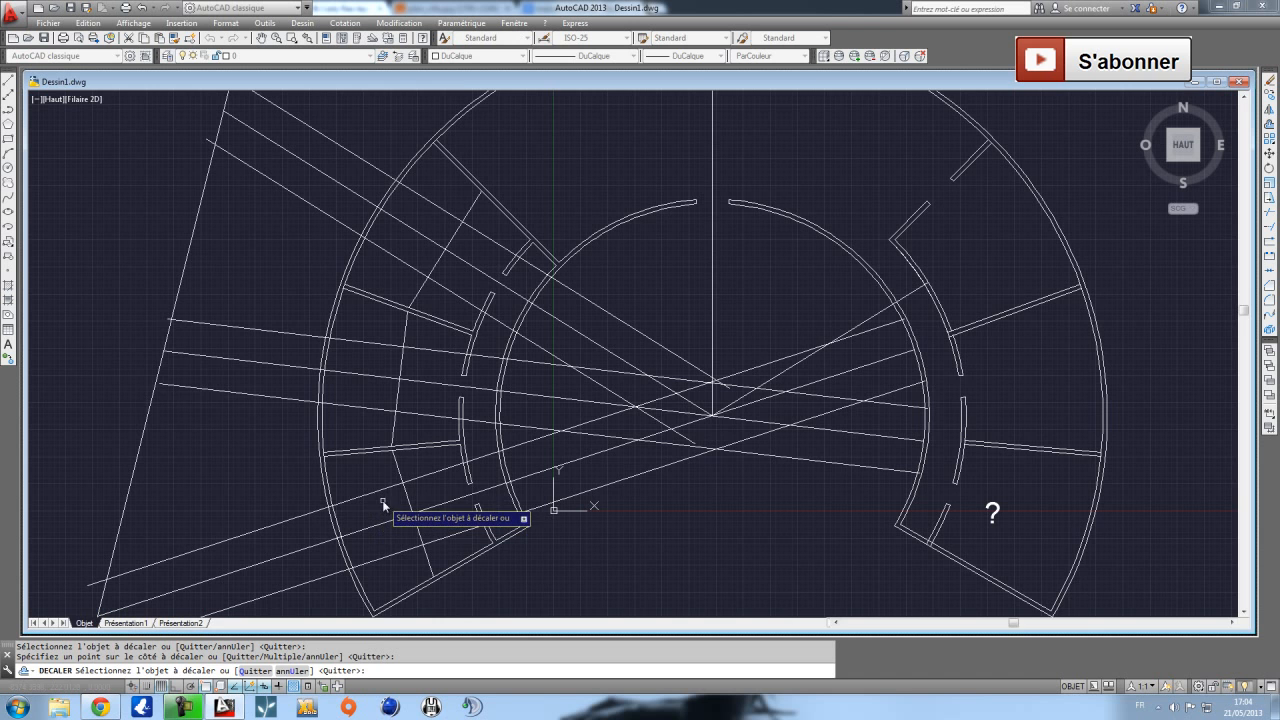
{"action": "key", "text": "Escape"}
Trim the Chambre 1 radial guides inside the room beyond its cross guide and outside the outer wall, using the plan as cutting edges.
{"action": "scroll", "coordinate": [405, 480], "scroll_direction": "down", "scroll_amount": 4}
{"action": "left_click", "coordinate": [563, 546]}
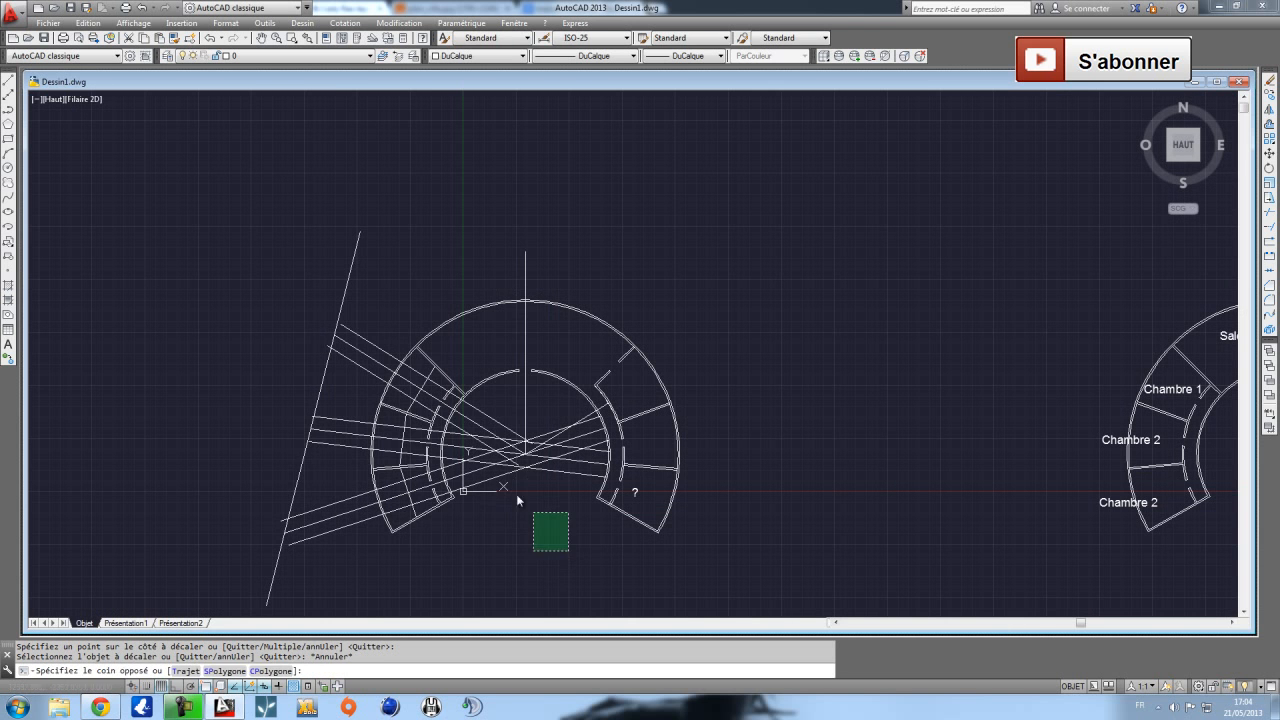
{"action": "left_click", "coordinate": [382, 297]}
{"action": "left_click", "coordinate": [1272, 222]}
{"action": "scroll", "coordinate": [445, 380], "scroll_direction": "up", "scroll_amount": 4}
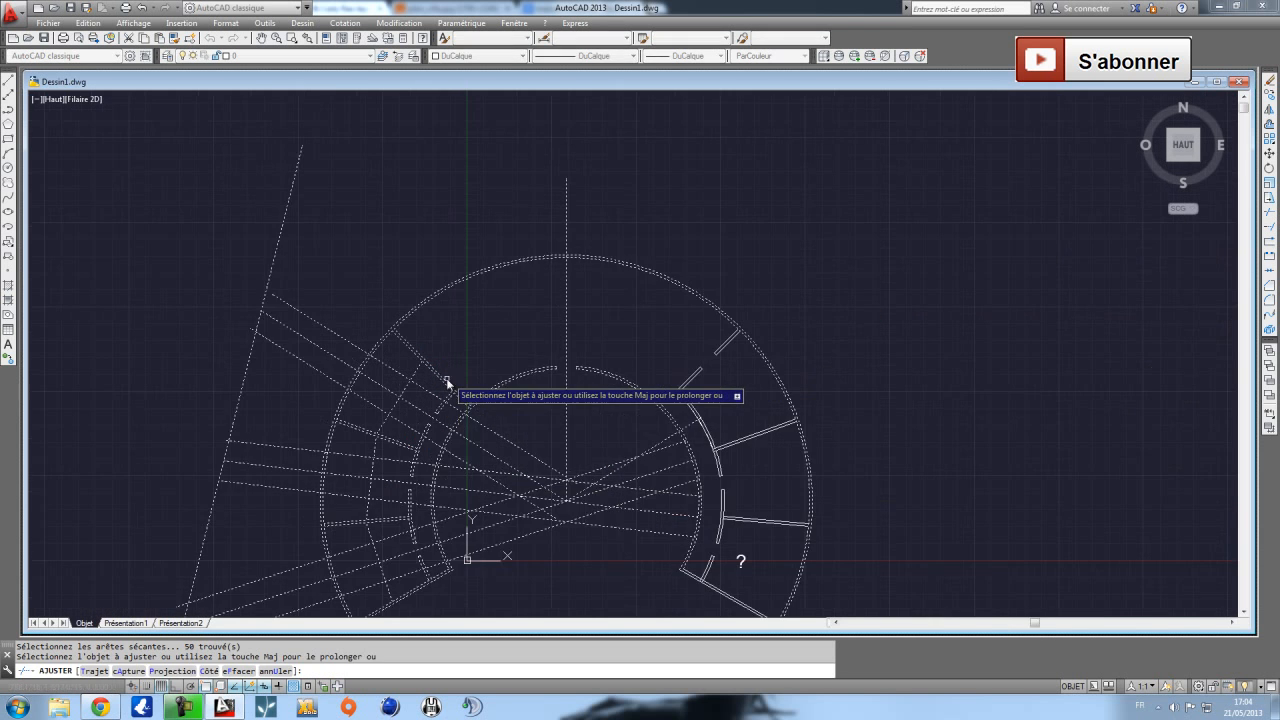
{"action": "left_click", "coordinate": [336, 427]}
{"action": "left_click", "coordinate": [332, 380]}
{"action": "left_click", "coordinate": [344, 355]}
{"action": "left_click", "coordinate": [244, 388]}
{"action": "left_click", "coordinate": [222, 277]}
Trim the middle room's three radial guides between its cross guide and the outer wall, and outside the house.
{"action": "middle_click_drag", "start_coordinate": [313, 521], "coordinate": [371, 294]}
{"action": "left_click", "coordinate": [347, 347]}
{"action": "left_click", "coordinate": [332, 261]}
{"action": "left_click", "coordinate": [268, 366]}
{"action": "left_click", "coordinate": [248, 324]}
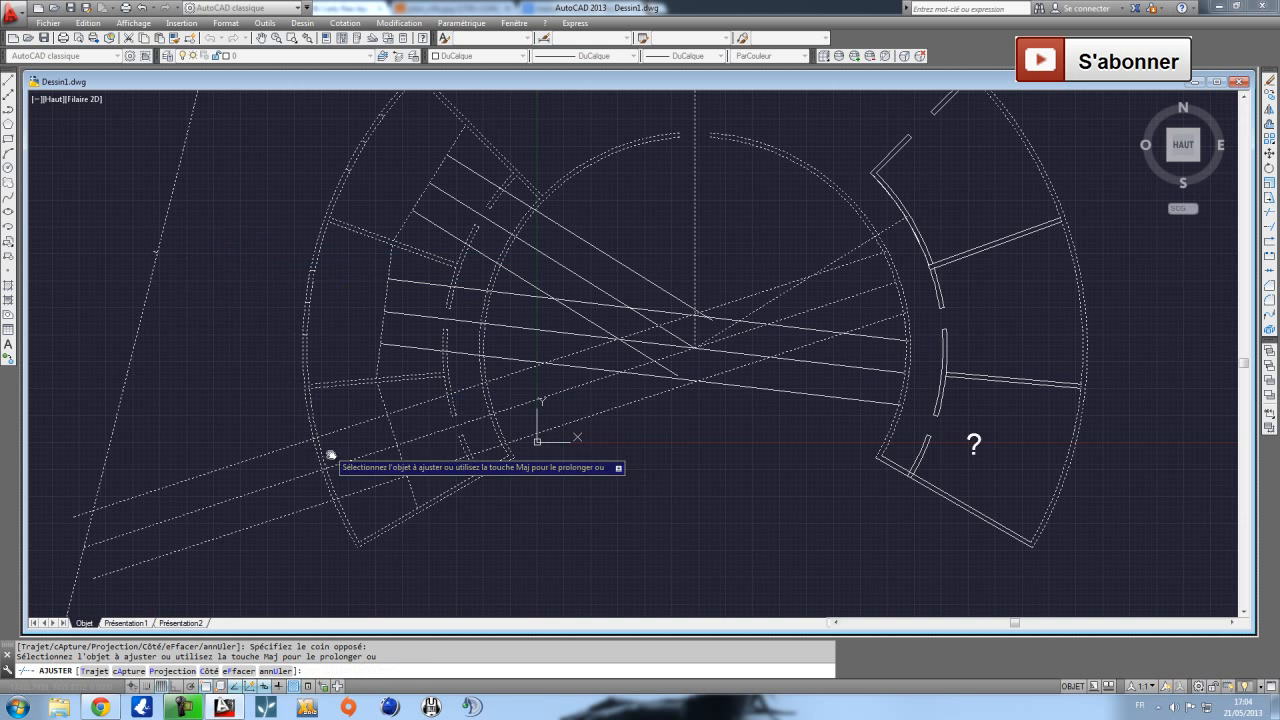
Trim the lower Chambre 2's radial guides between its cross guide and the outer wall, and outside the house.
{"action": "left_click", "coordinate": [362, 497]}
{"action": "left_click", "coordinate": [358, 418]}
{"action": "left_click", "coordinate": [286, 547]}
{"action": "left_click", "coordinate": [234, 457]}
Try to trim the outer wall along the lower Chambre 2 and undo that trim.
{"action": "scroll", "coordinate": [335, 462], "scroll_direction": "up", "scroll_amount": 2}
{"action": "left_click", "coordinate": [334, 474]}
{"action": "left_click", "coordinate": [290, 455]}
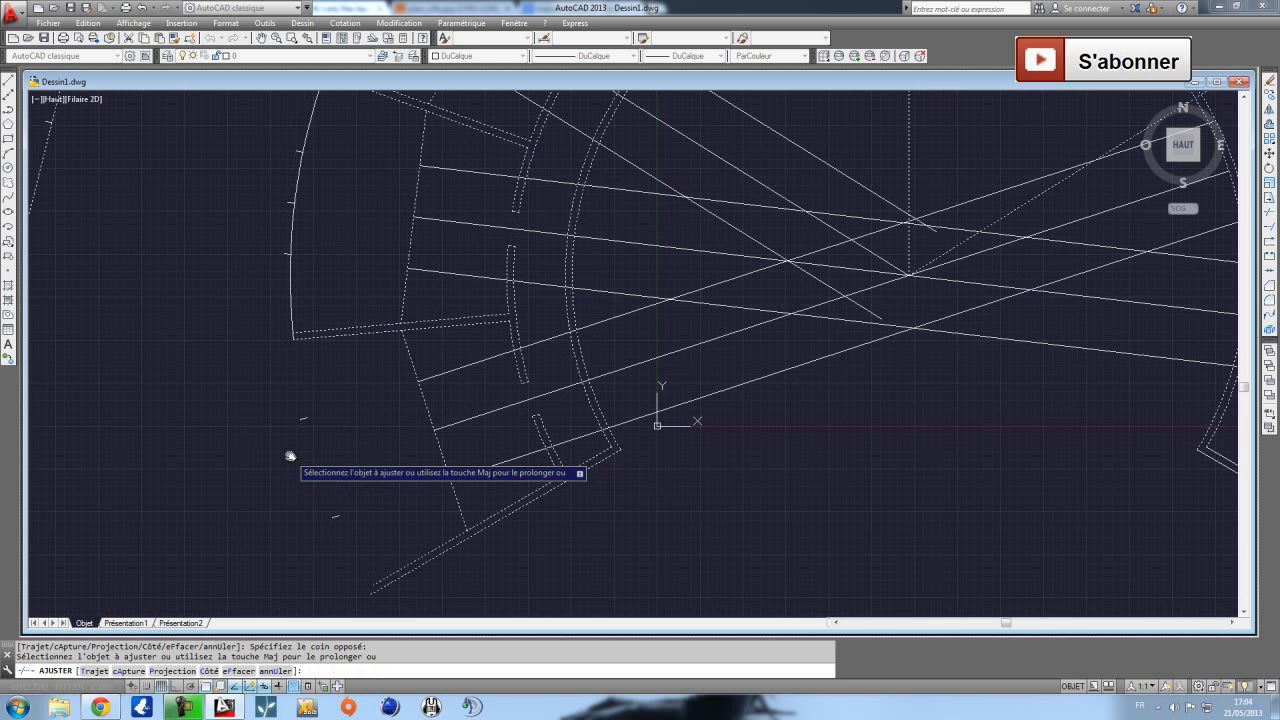
{"action": "key", "text": "ctrl+z"}
{"action": "key", "text": "Escape"}
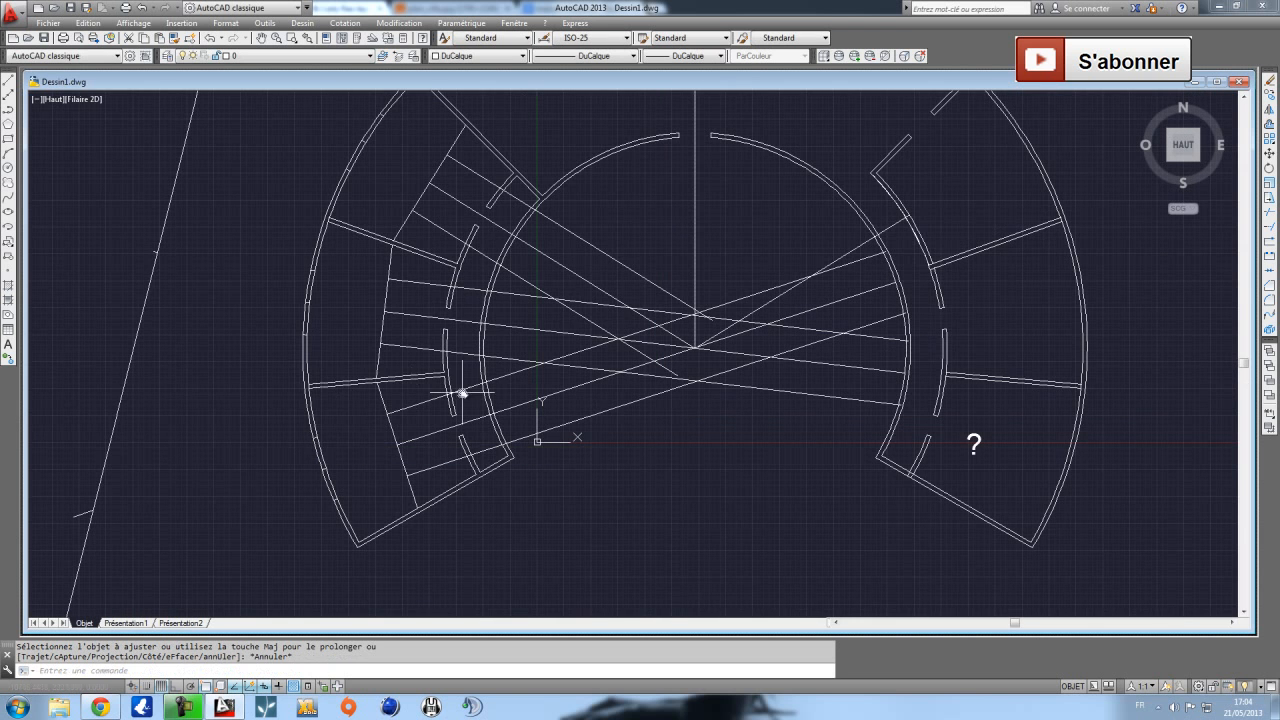
Trim both outer wall lines between the offset guide marks to open a window in each of the three Chambre rooms.
{"action": "scroll", "coordinate": [603, 431], "scroll_direction": "down", "scroll_amount": 2}
{"action": "left_click", "coordinate": [729, 520]}
{"action": "left_click", "coordinate": [374, 191]}
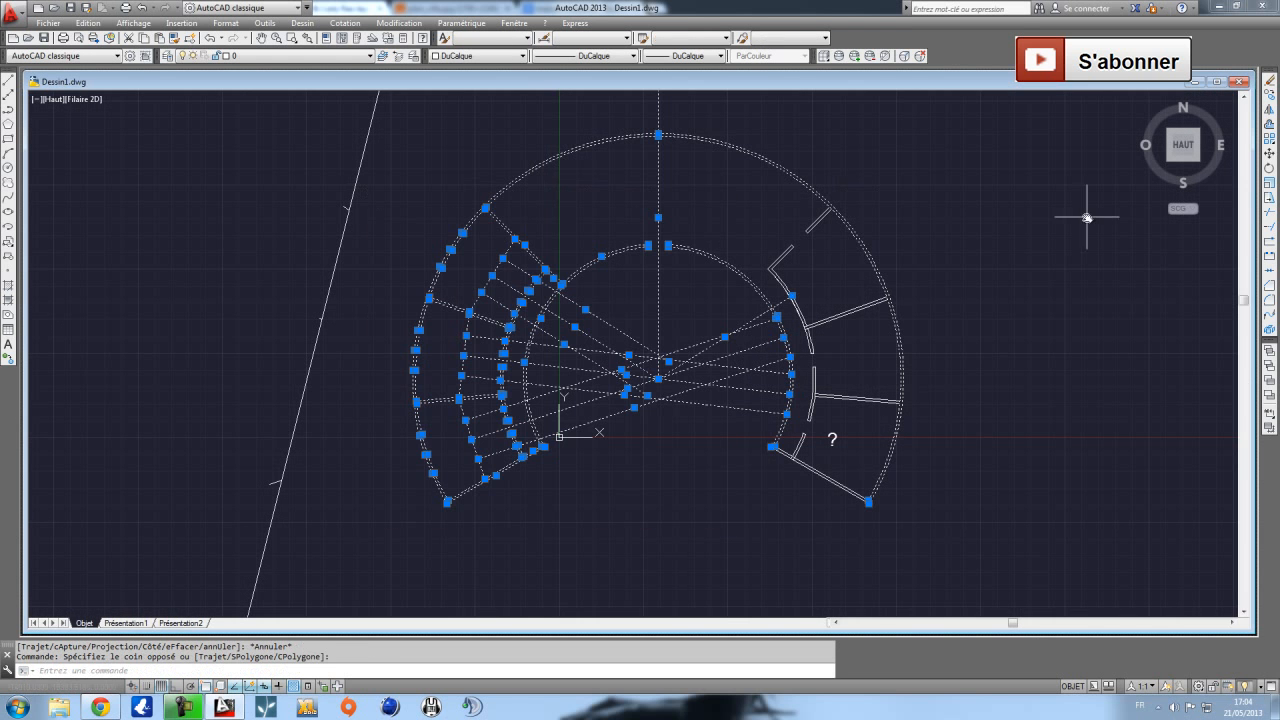
{"action": "key", "text": "Return"}
{"action": "scroll", "coordinate": [477, 240], "scroll_direction": "up", "scroll_amount": 4}
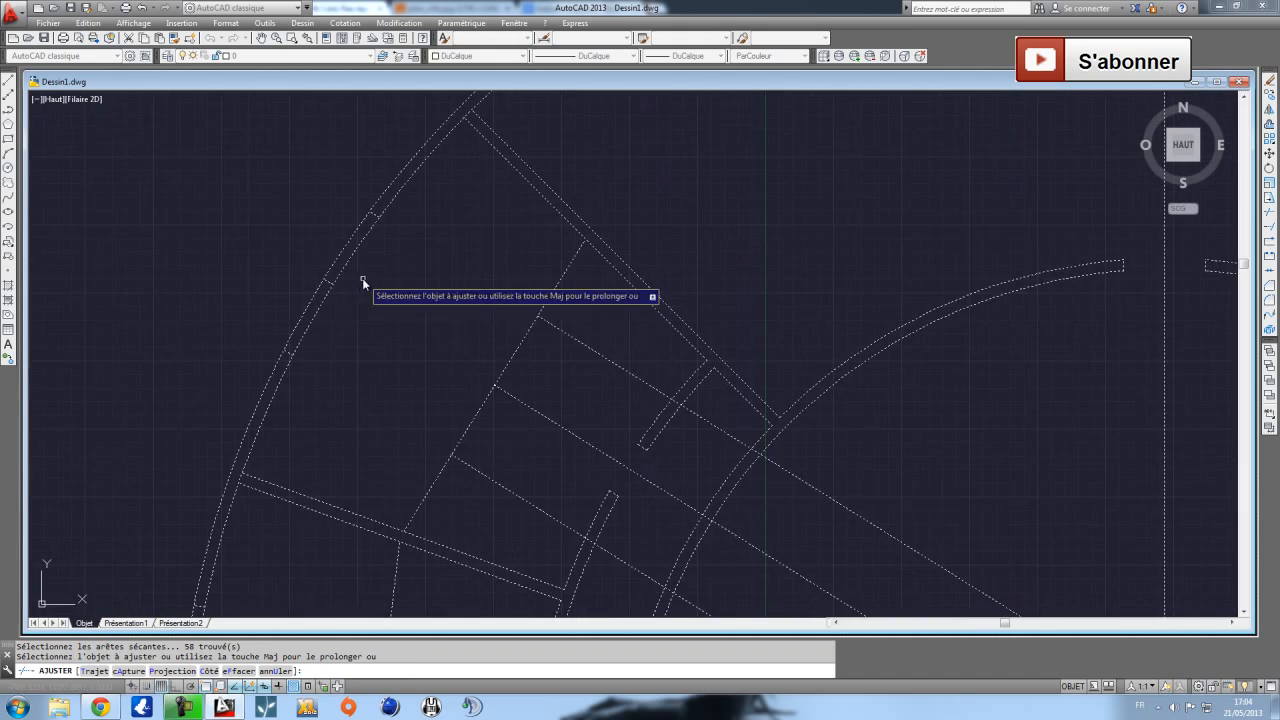
{"action": "scroll", "coordinate": [356, 358], "scroll_direction": "down", "scroll_amount": 2}
{"action": "scroll", "coordinate": [356, 358], "scroll_direction": "down", "scroll_amount": 2}
{"action": "scroll", "coordinate": [389, 317], "scroll_direction": "up", "scroll_amount": 3}
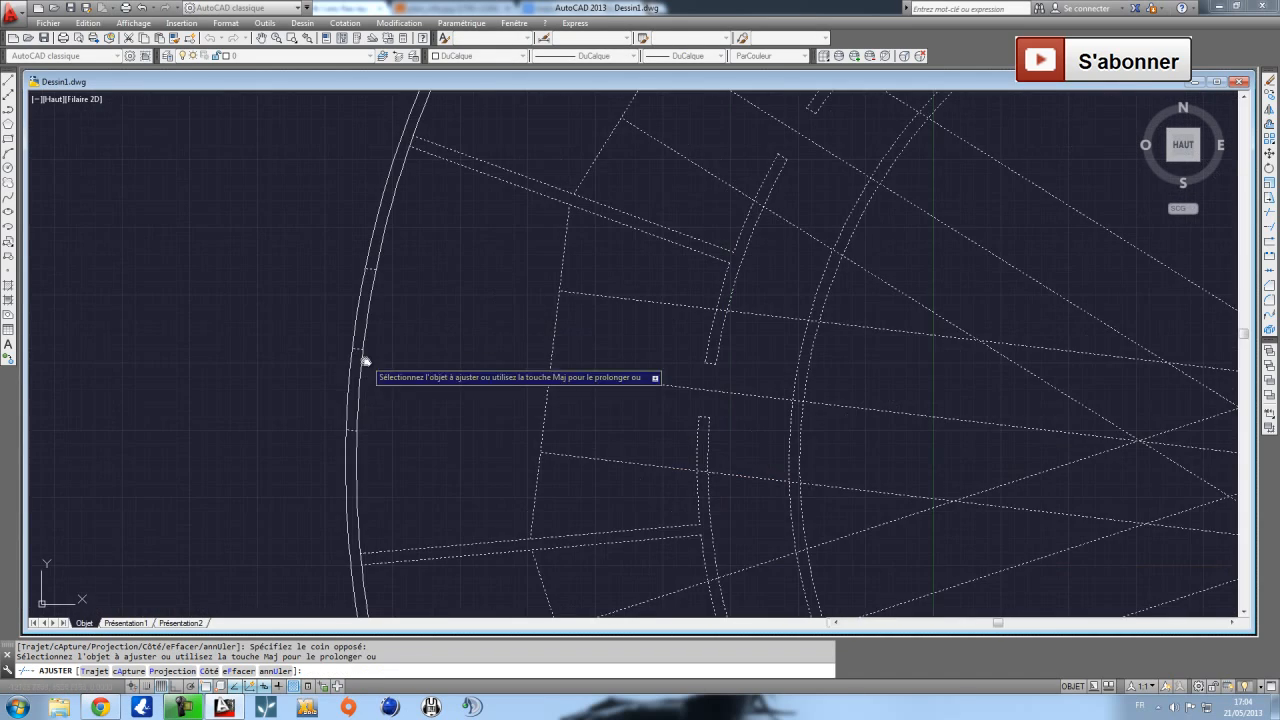
{"action": "scroll", "coordinate": [329, 340], "scroll_direction": "down", "scroll_amount": 2}
{"action": "middle_click_drag", "start_coordinate": [374, 431], "coordinate": [374, 339]}
{"action": "left_click", "coordinate": [390, 437]}
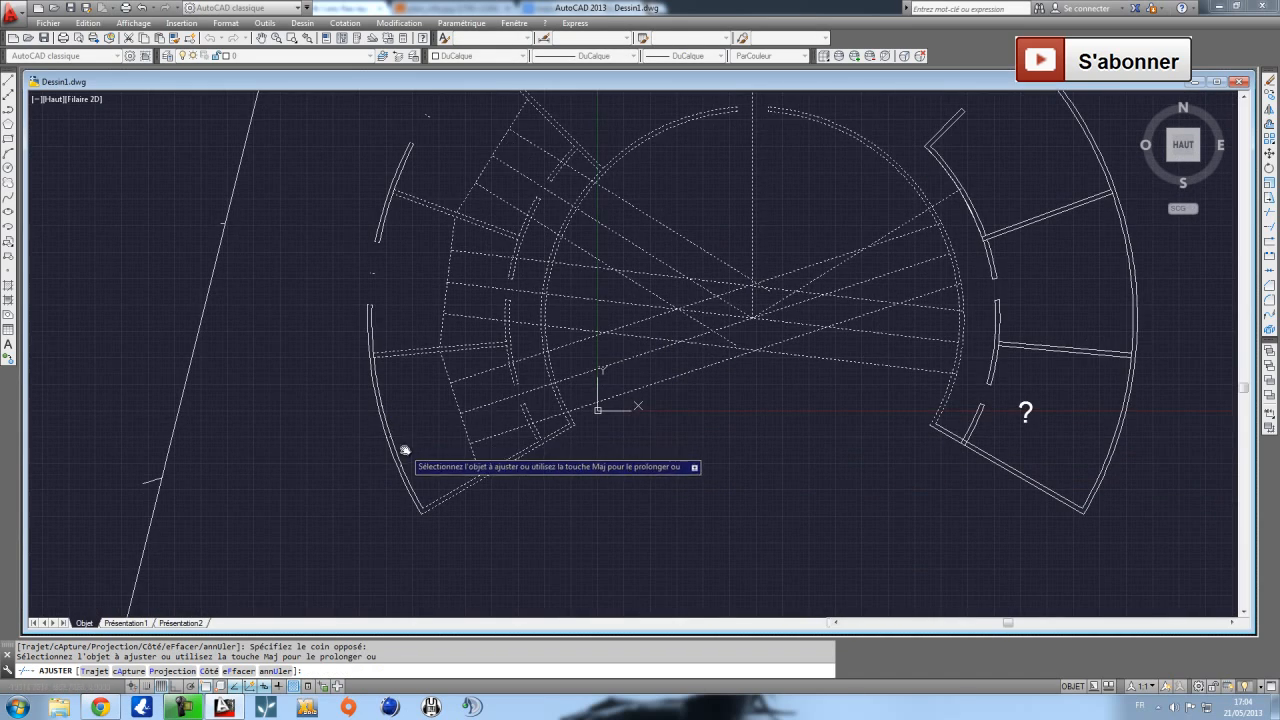
{"action": "key", "text": "Escape"}
Delete the leftover centre guide stubs in the three window openings of the outer wall.
{"action": "left_click", "coordinate": [389, 437]}
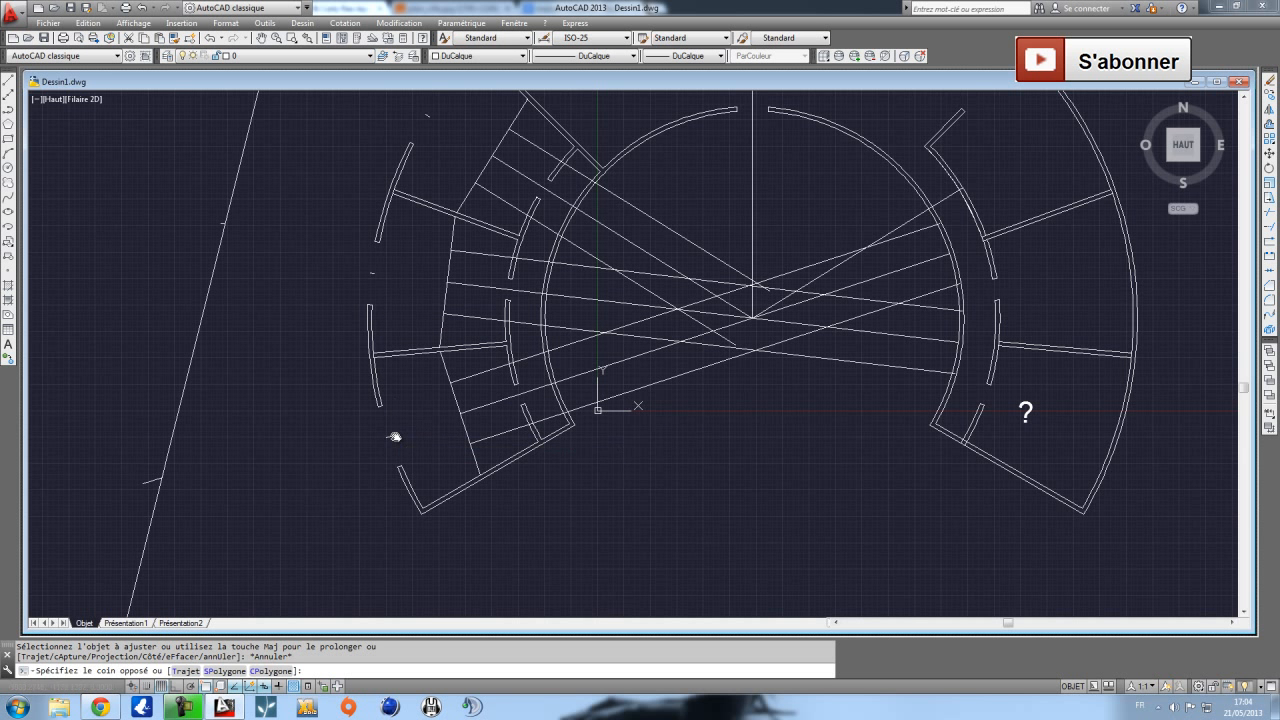
{"action": "left_click", "coordinate": [374, 270]}
{"action": "left_click", "coordinate": [381, 279]}
{"action": "left_click", "coordinate": [364, 267]}
{"action": "left_click", "coordinate": [436, 127]}
{"action": "left_click", "coordinate": [422, 105]}
{"action": "key", "text": "Delete"}
{"action": "middle_click_drag", "start_coordinate": [421, 249], "coordinate": [424, 347]}
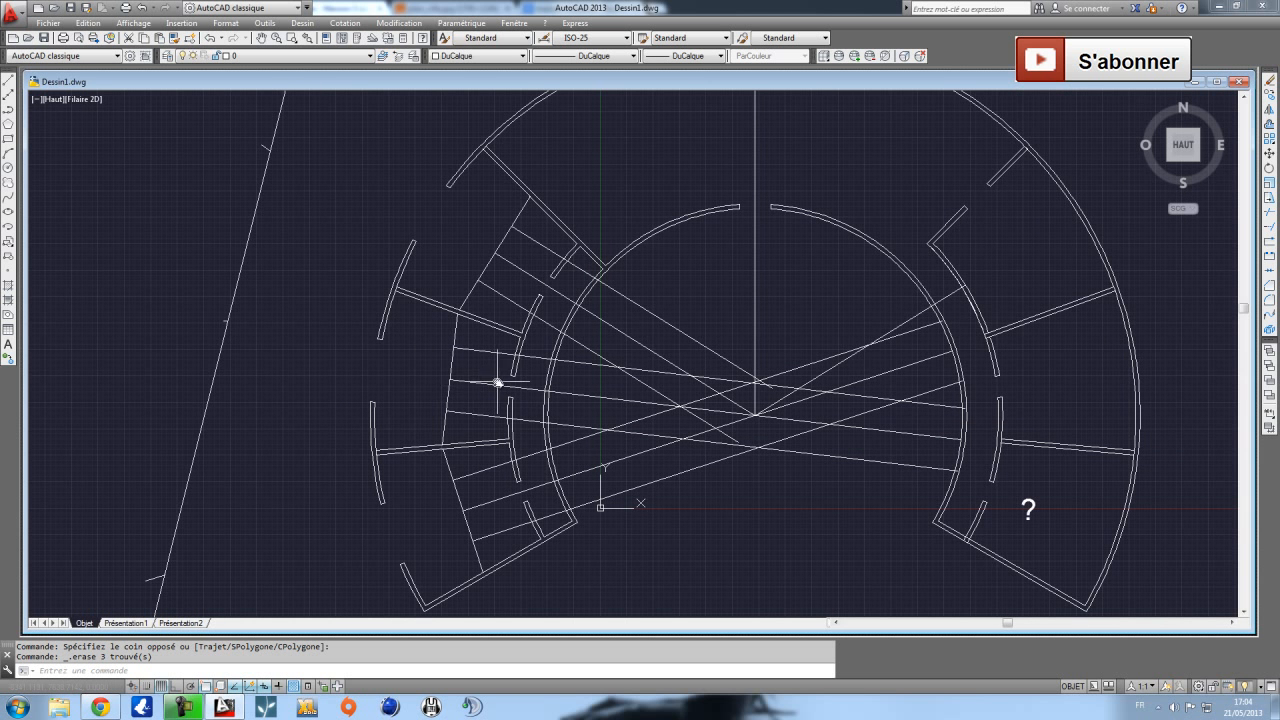
Delete the nine radial guides crossing the centre of the house.
{"action": "left_click", "coordinate": [687, 491]}
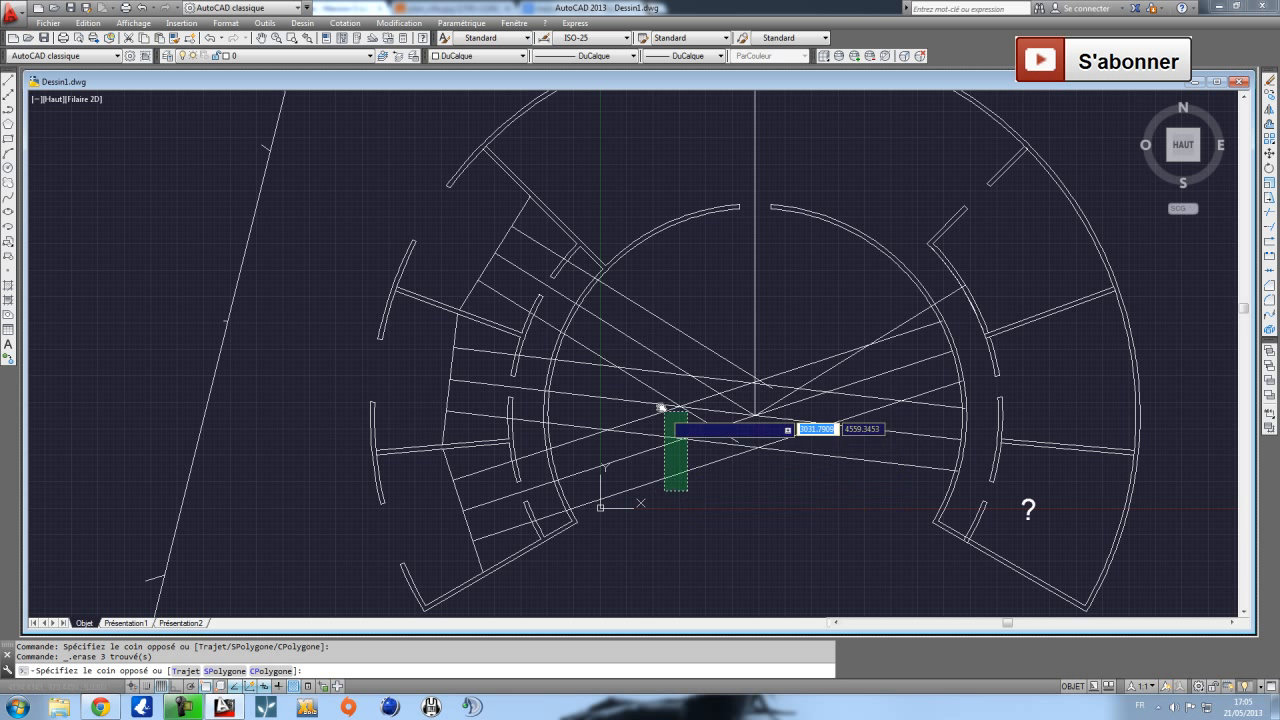
{"action": "left_click", "coordinate": [637, 312]}
{"action": "key", "text": "Delete"}
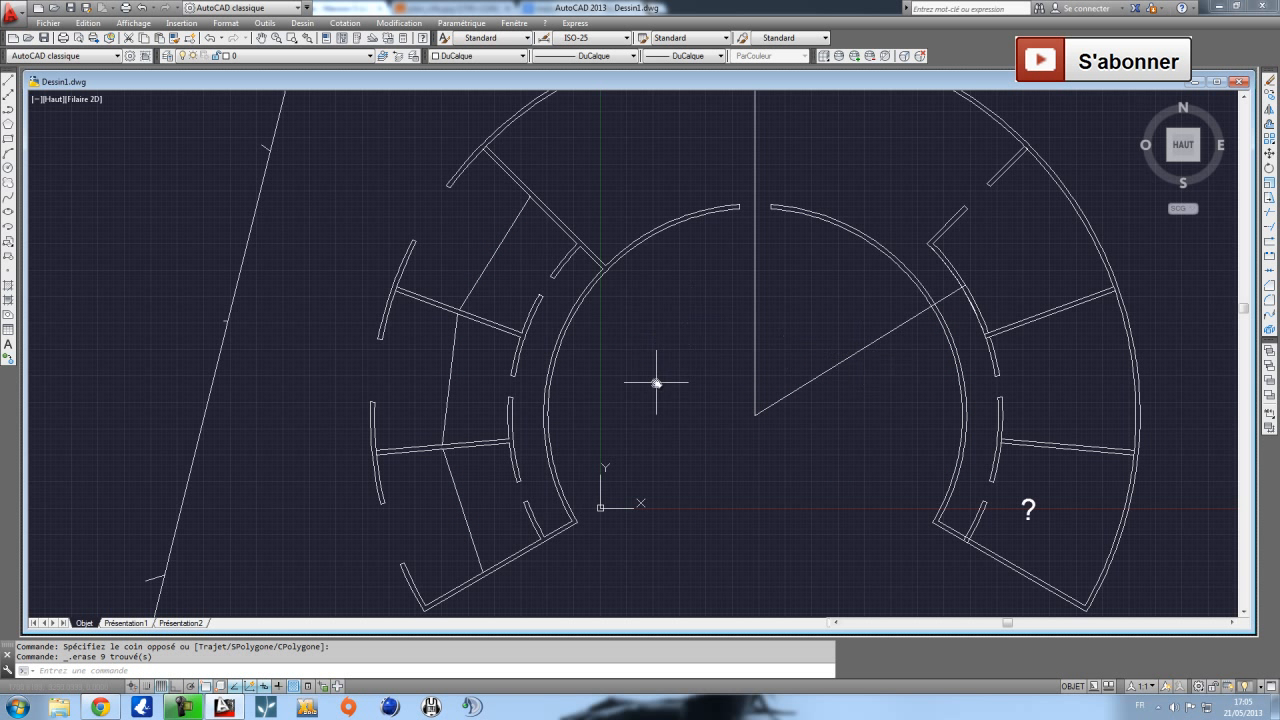
Delete the straight cross guides inside the three Chambre rooms.
{"action": "left_click", "coordinate": [479, 257]}
{"action": "left_click", "coordinate": [489, 281]}
{"action": "left_click", "coordinate": [490, 270]}
{"action": "left_click", "coordinate": [466, 305]}
{"action": "left_click", "coordinate": [466, 395]}
{"action": "left_click", "coordinate": [440, 376]}
{"action": "key", "text": "Delete"}
{"action": "left_click", "coordinate": [490, 491]}
{"action": "left_click", "coordinate": [452, 487]}
{"action": "key", "text": "Delete"}
Delete the leftover construction line and its tick marks outside the house to the west.
{"action": "scroll", "coordinate": [262, 411], "scroll_direction": "down", "scroll_amount": 1}
{"action": "left_click", "coordinate": [286, 521]}
{"action": "left_click", "coordinate": [155, 221]}
{"action": "key", "text": "Delete"}
{"action": "scroll", "coordinate": [464, 334], "scroll_direction": "up", "scroll_amount": 2}
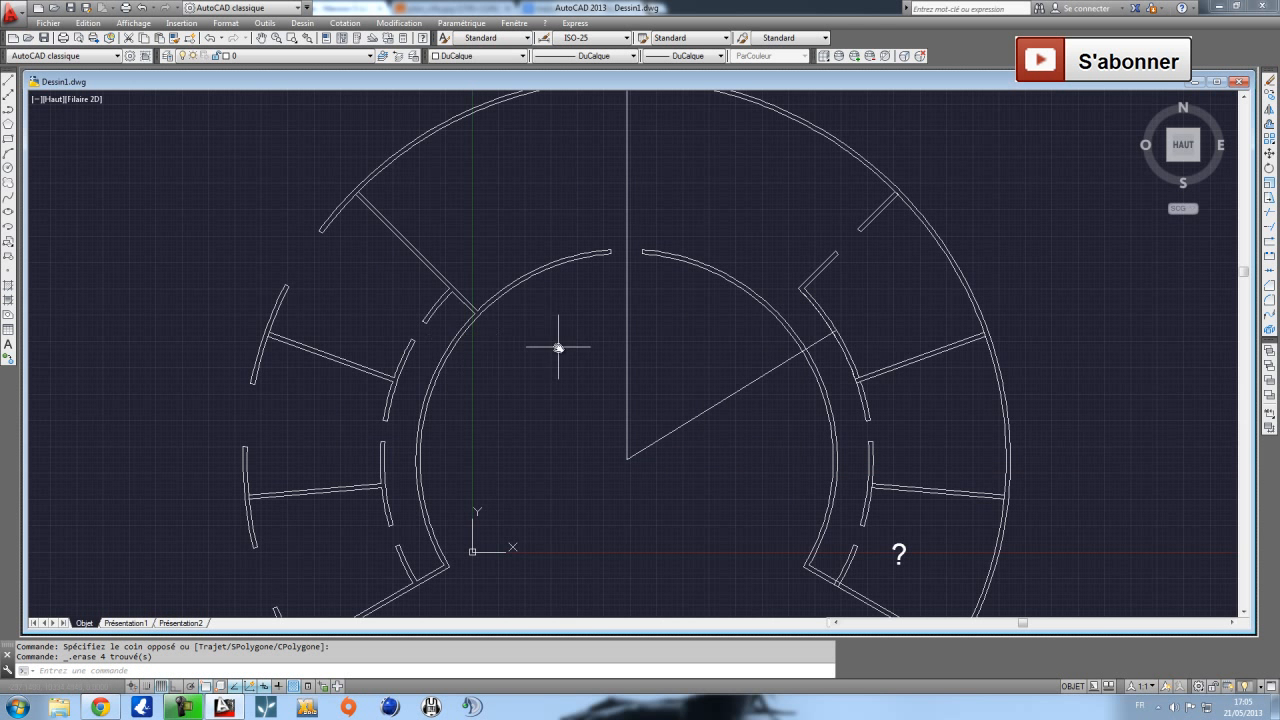
Mirror the six window end lines of the Chambre rooms across the vertical centre axis, keeping the originals.
{"action": "scroll", "coordinate": [329, 243], "scroll_direction": "up", "scroll_amount": 3}
{"action": "left_click", "coordinate": [166, 177]}
{"action": "left_click", "coordinate": [410, 418]}
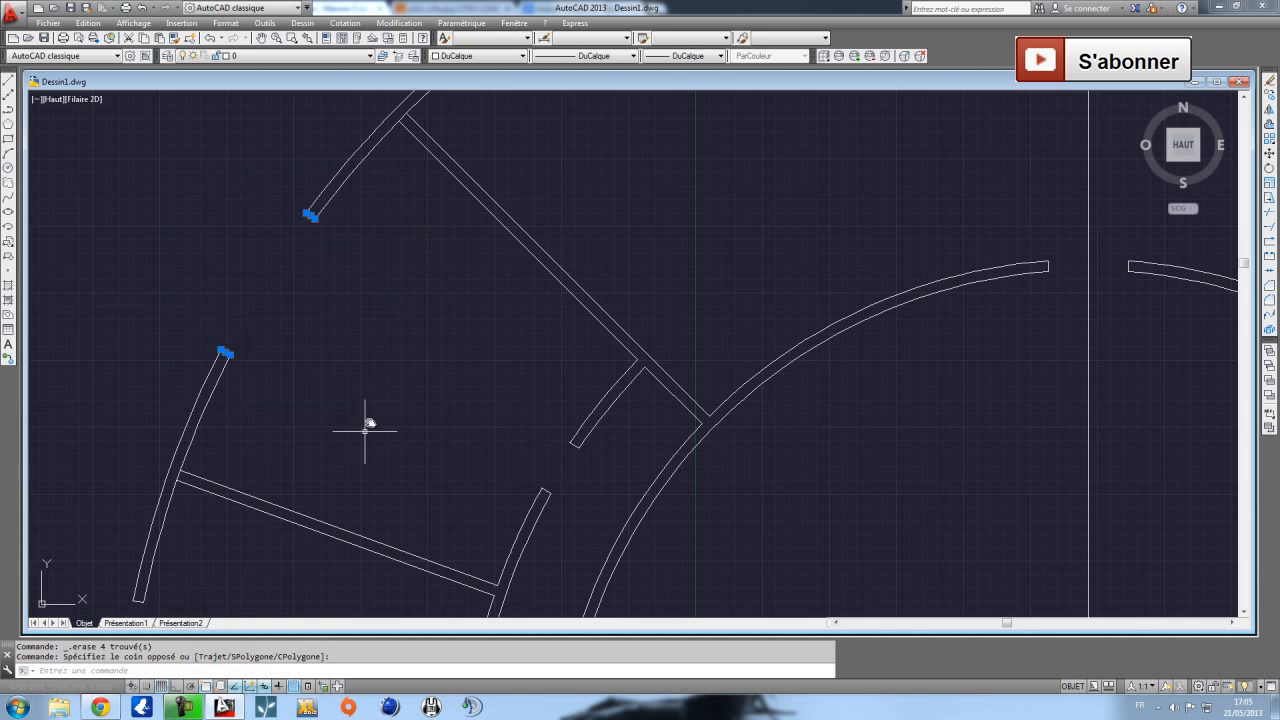
{"action": "scroll", "coordinate": [380, 310], "scroll_direction": "down", "scroll_amount": 1}
{"action": "left_click", "coordinate": [221, 261]}
{"action": "left_click", "coordinate": [337, 404]}
{"action": "middle_click_drag", "start_coordinate": [348, 453], "coordinate": [346, 271]}
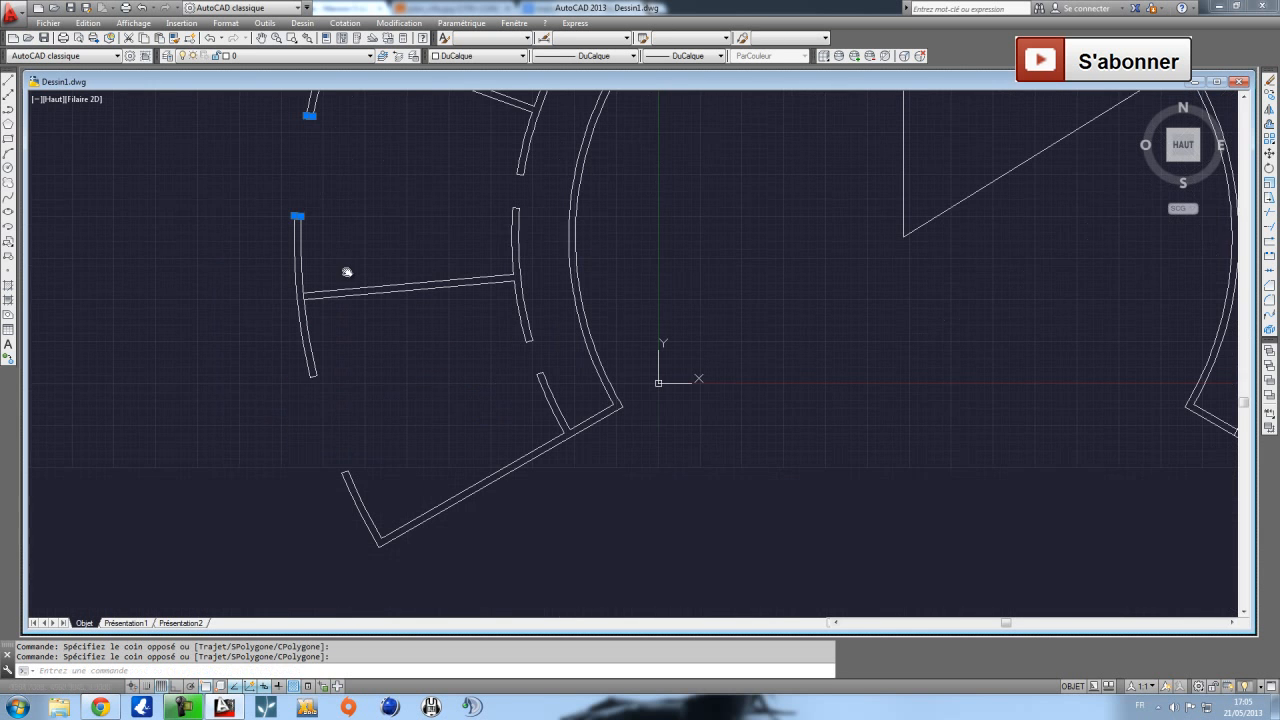
{"action": "left_click", "coordinate": [273, 367]}
{"action": "left_click", "coordinate": [358, 474]}
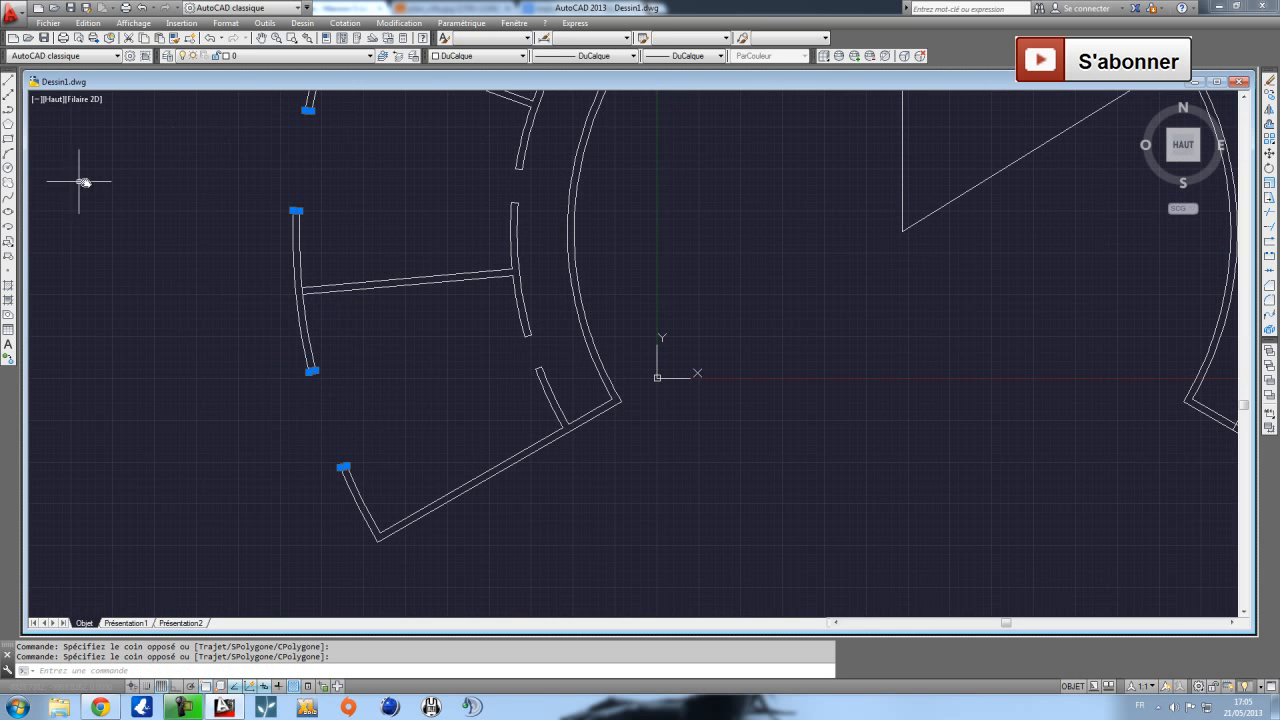
{"action": "left_click", "coordinate": [1268, 110]}
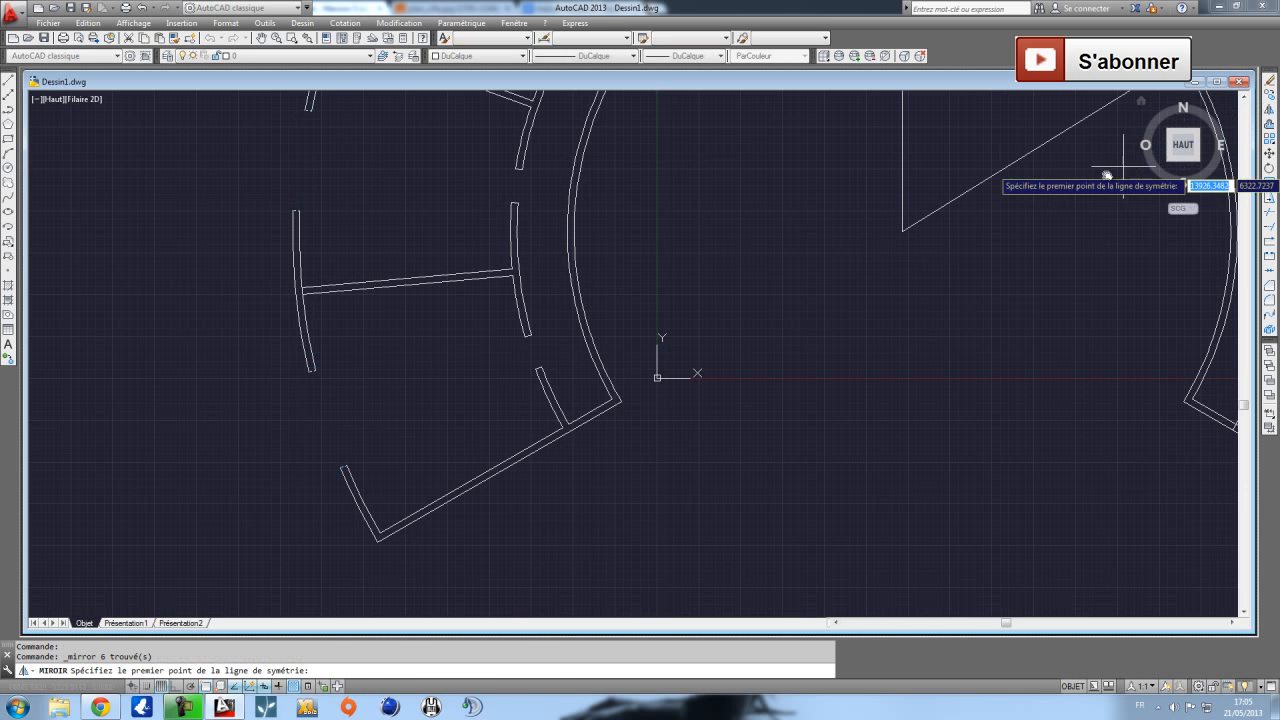
{"action": "middle_click_drag", "start_coordinate": [1107, 174], "coordinate": [670, 380]}
{"action": "left_click", "coordinate": [465, 438]}
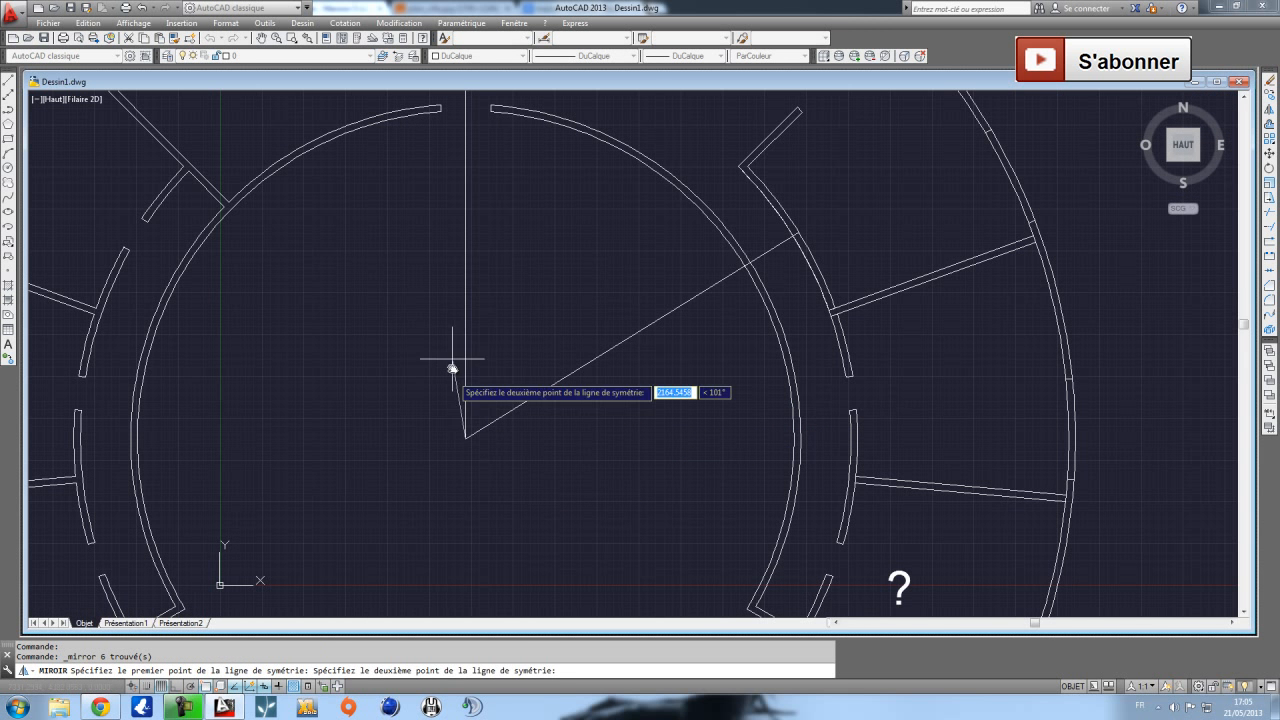
{"action": "left_click", "coordinate": [466, 286]}
{"action": "key", "text": "Return"}
Trim both outer wall lines between the mirrored end lines to open three windows on the east side.
{"action": "scroll", "coordinate": [823, 280], "scroll_direction": "down", "scroll_amount": 3}
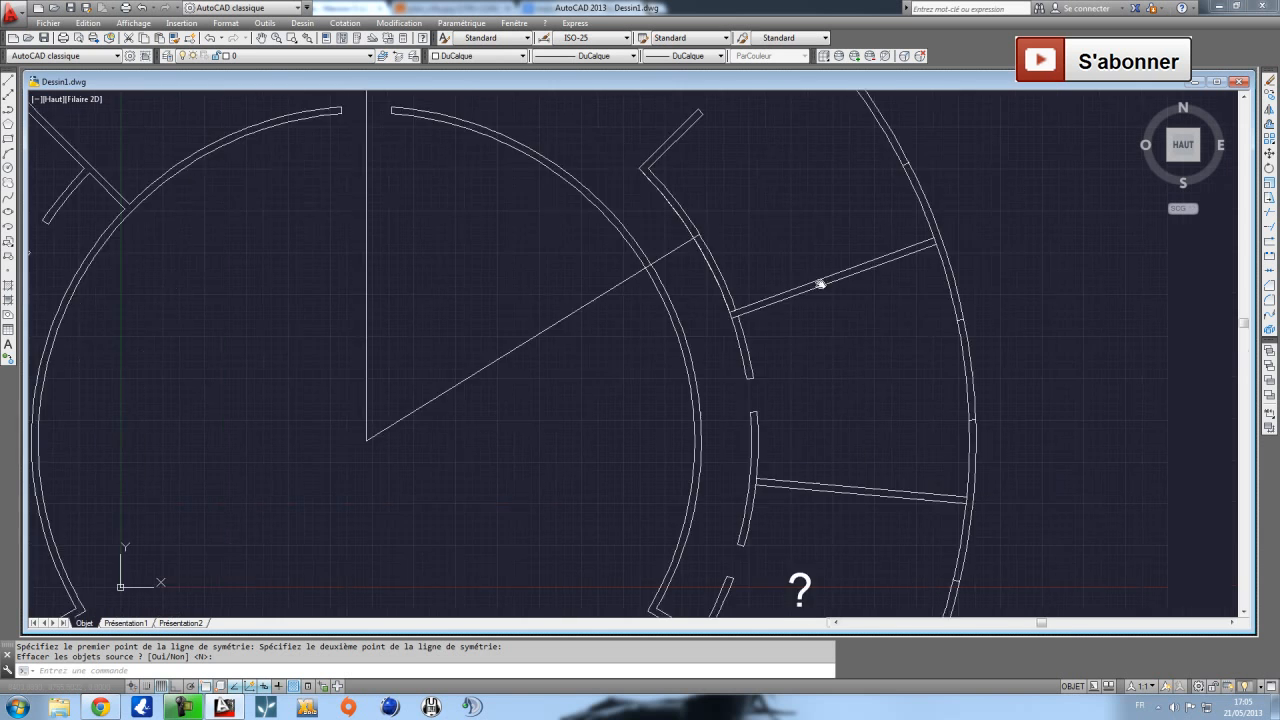
{"action": "left_click", "coordinate": [739, 381]}
{"action": "left_click", "coordinate": [586, 136]}
{"action": "middle_click_drag", "start_coordinate": [729, 194], "coordinate": [666, 256]}
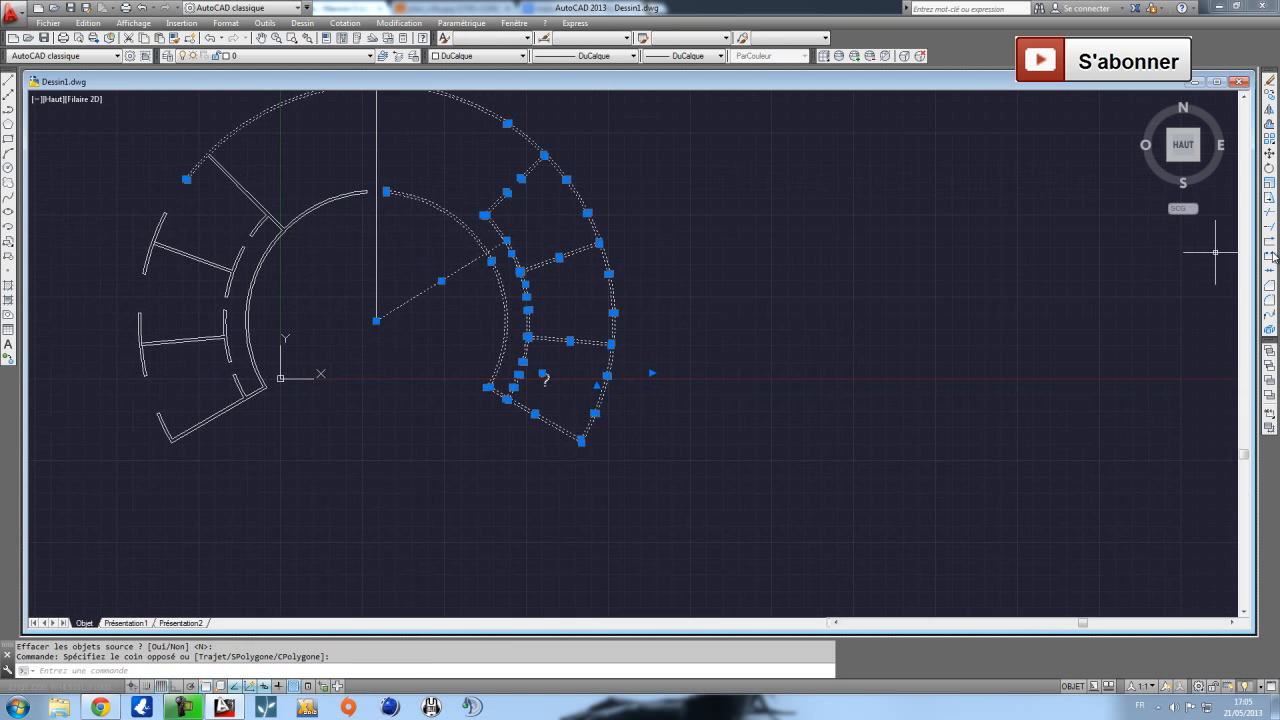
{"action": "left_click", "coordinate": [1269, 212]}
{"action": "scroll", "coordinate": [663, 394], "scroll_direction": "up", "scroll_amount": 4}
{"action": "left_click", "coordinate": [531, 407]}
{"action": "left_click", "coordinate": [491, 386]}
{"action": "middle_click_drag", "start_coordinate": [552, 243], "coordinate": [549, 400]}
{"action": "scroll", "coordinate": [517, 503], "scroll_direction": "up", "scroll_amount": 5}
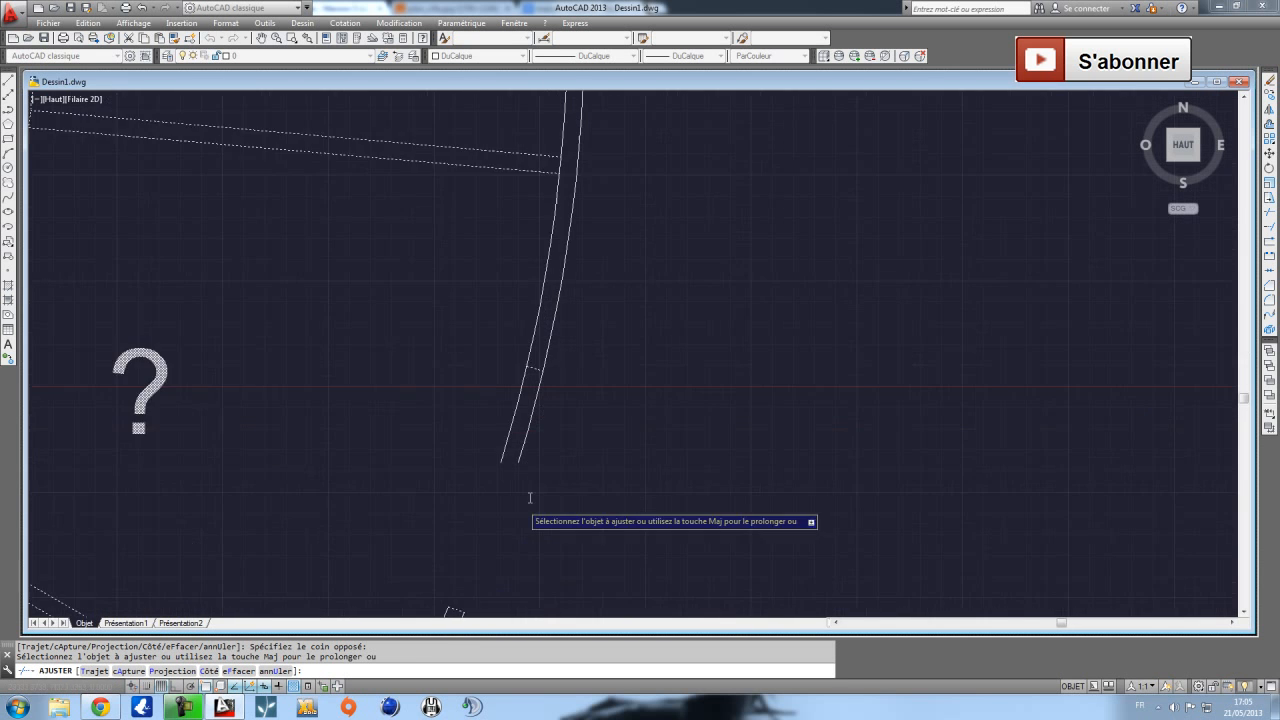
{"action": "scroll", "coordinate": [524, 434], "scroll_direction": "down", "scroll_amount": 5}
{"action": "left_click", "coordinate": [531, 429]}
{"action": "left_click", "coordinate": [491, 417]}
{"action": "scroll", "coordinate": [560, 434], "scroll_direction": "down", "scroll_amount": 2}
{"action": "middle_click_drag", "start_coordinate": [549, 277], "coordinate": [493, 393]}
{"action": "left_click", "coordinate": [530, 312]}
{"action": "left_click", "coordinate": [470, 293]}
{"action": "scroll", "coordinate": [505, 242], "scroll_direction": "down", "scroll_amount": 2}
{"action": "left_click", "coordinate": [374, 274]}
{"action": "left_click", "coordinate": [414, 283]}
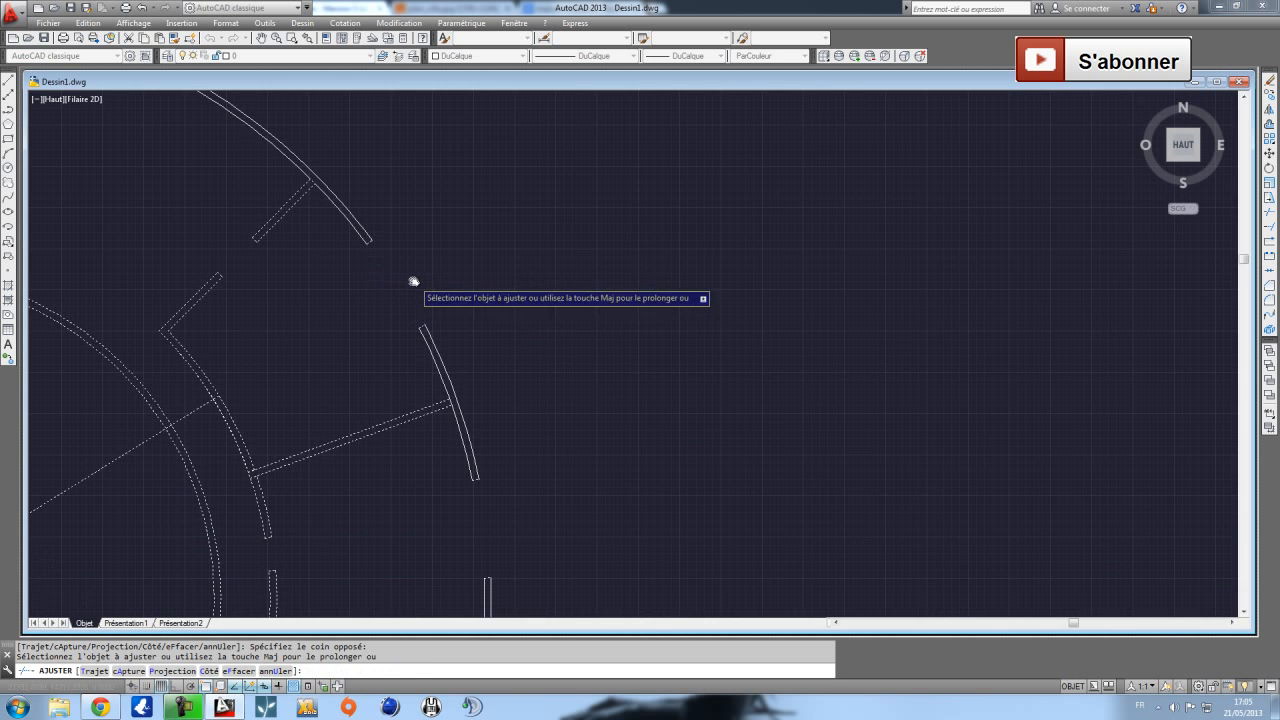
{"action": "scroll", "coordinate": [487, 382], "scroll_direction": "down", "scroll_amount": 2}
{"action": "key", "text": "Escape"}
Move the question mark label in the lower east room to the Annotations layer.
{"action": "mouse_move", "coordinate": [487, 382]}
{"action": "middle_mouse_down"}
{"action": "mouse_move", "coordinate": [557, 386]}
{"action": "mouse_move", "coordinate": [610, 357]}
{"action": "middle_mouse_up"}
{"action": "left_click", "coordinate": [612, 446]}
{"action": "left_click", "coordinate": [577, 414]}
{"action": "key", "text": "Escape"}
{"action": "left_click", "coordinate": [595, 434]}
{"action": "left_click", "coordinate": [597, 429]}
{"action": "left_click", "coordinate": [597, 430]}
{"action": "left_click", "coordinate": [290, 57]}
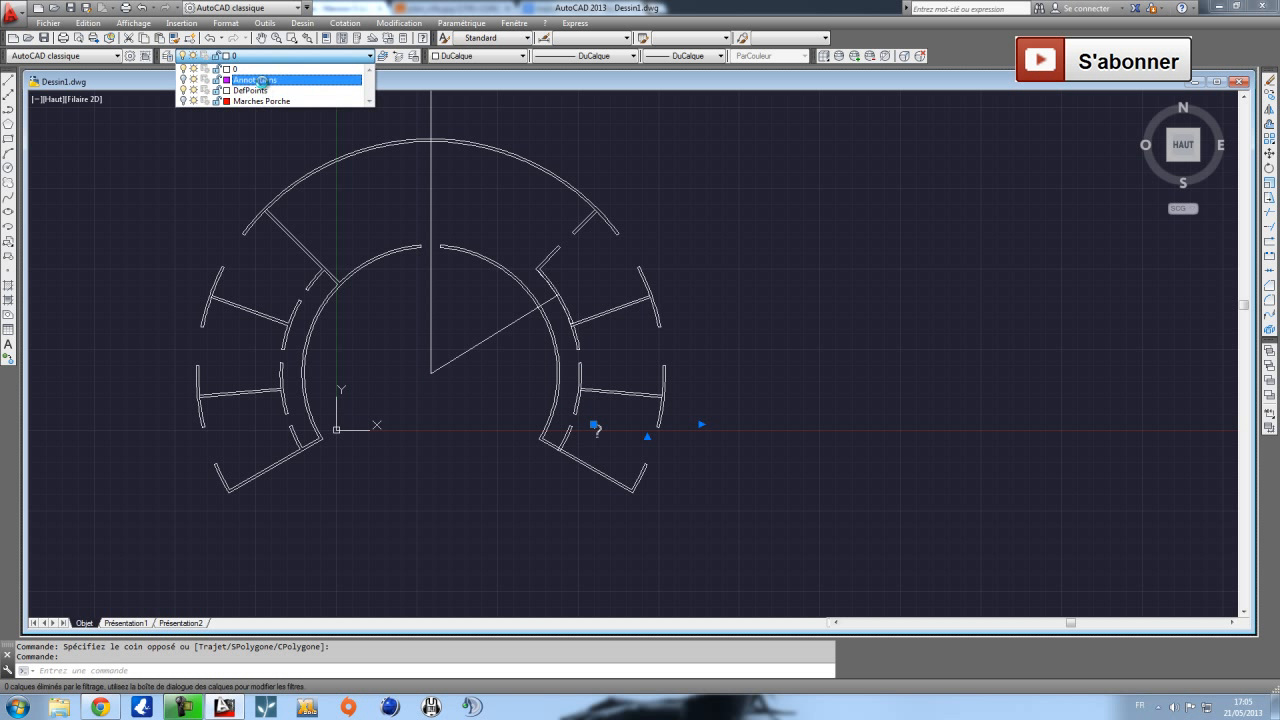
{"action": "left_click", "coordinate": [268, 92]}
{"action": "left_click", "coordinate": [727, 388]}
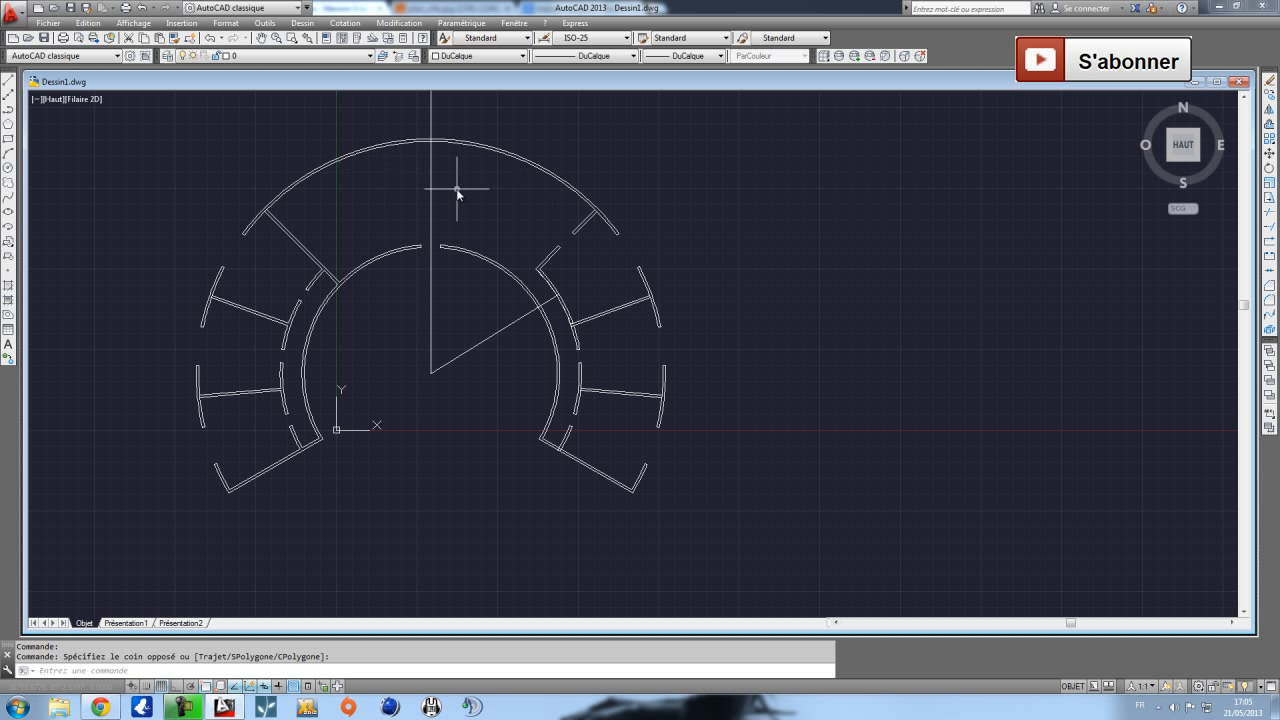
Add an arc length dimension above the upper outer wall arc.
{"action": "middle_click_drag", "start_coordinate": [457, 190], "coordinate": [436, 267]}
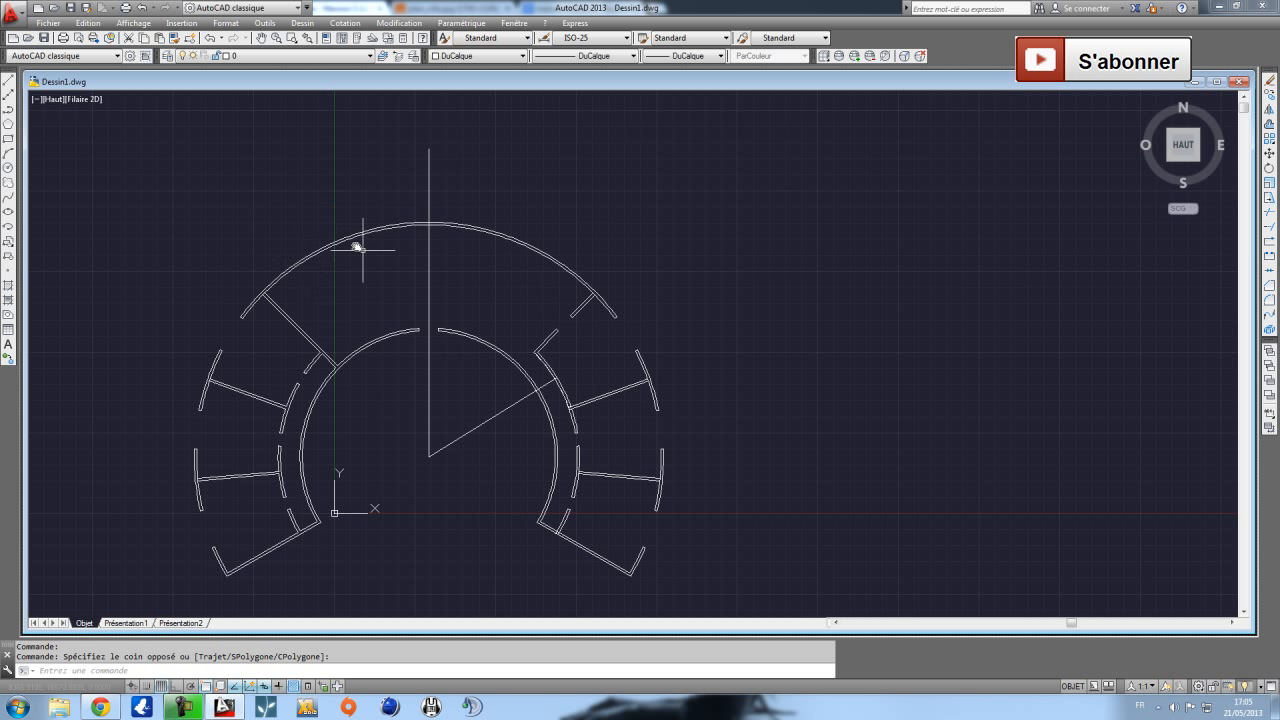
{"action": "left_click", "coordinate": [345, 23]}
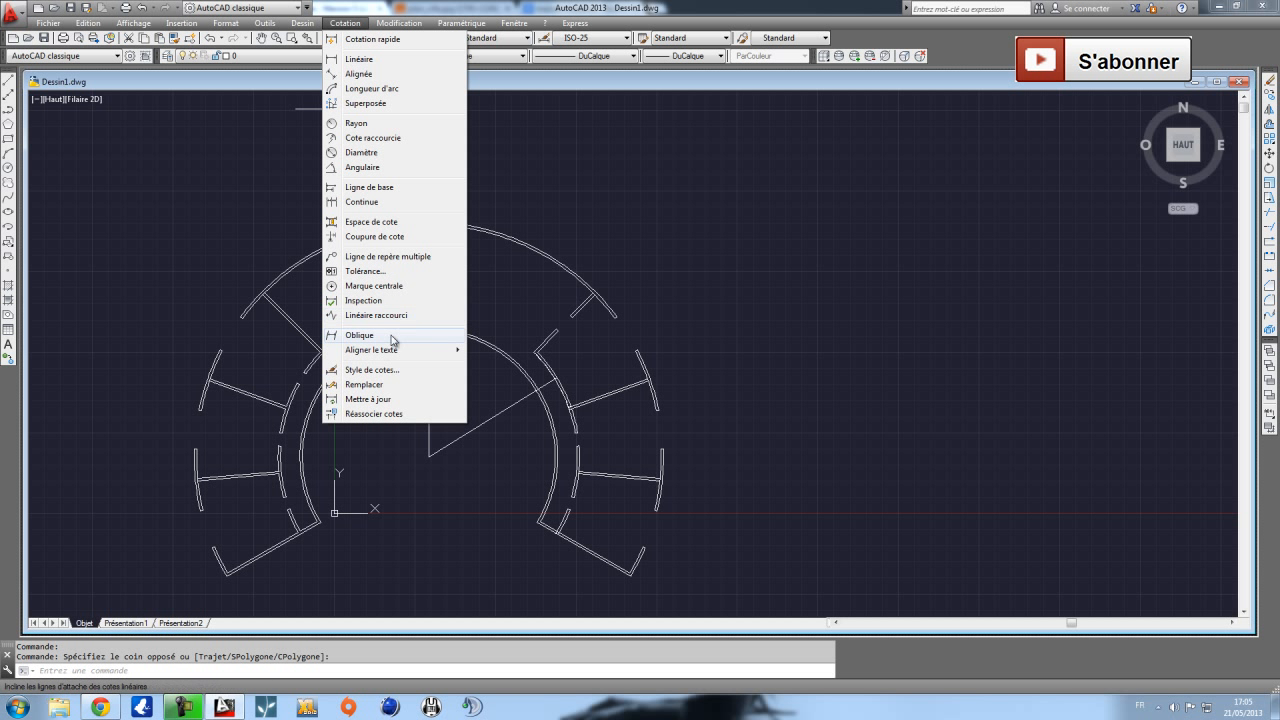
{"action": "left_click", "coordinate": [380, 90]}
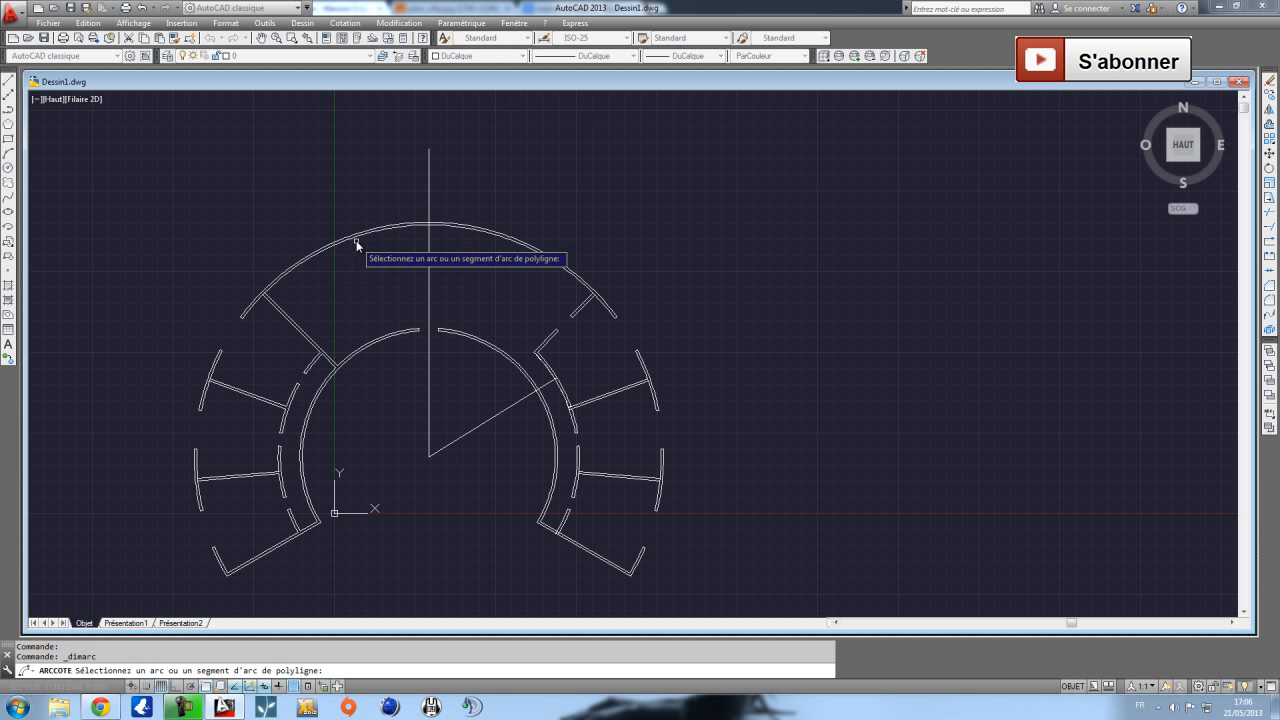
{"action": "left_click", "coordinate": [357, 247]}
{"action": "left_click", "coordinate": [362, 156]}
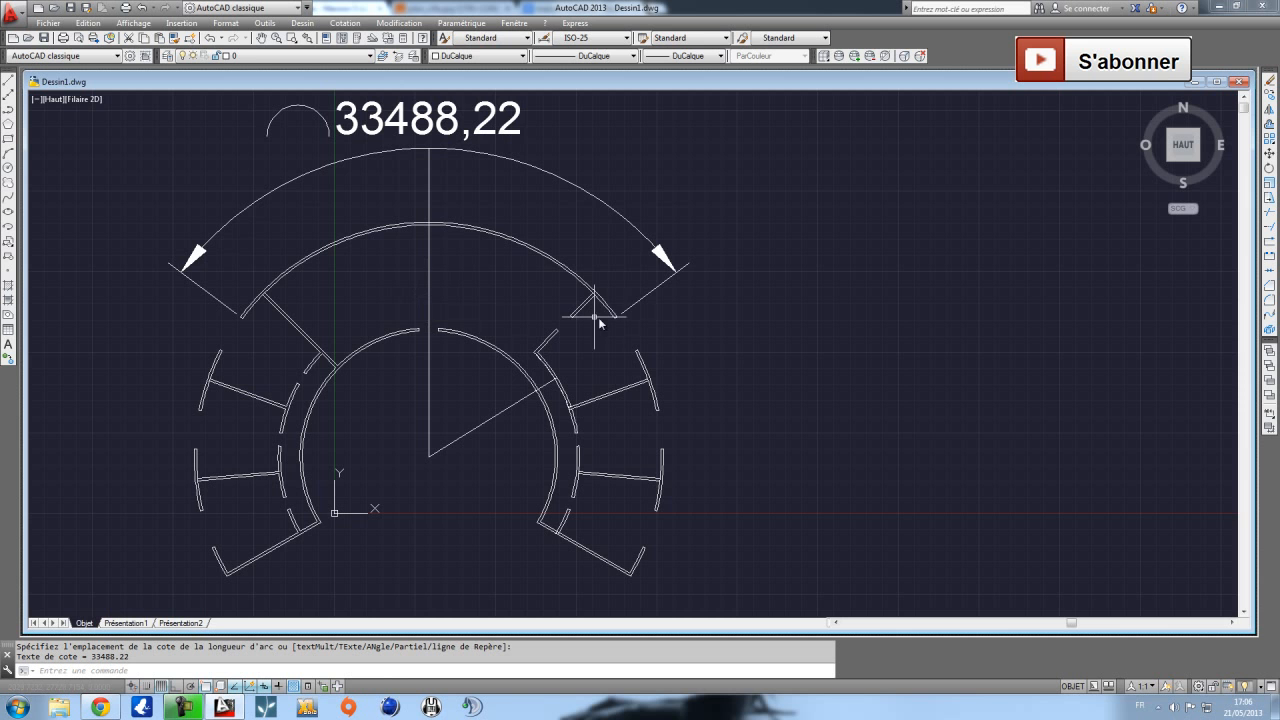
{"action": "scroll", "coordinate": [608, 300], "scroll_direction": "up", "scroll_amount": 3}
{"action": "scroll", "coordinate": [571, 277], "scroll_direction": "down", "scroll_amount": 2}
{"action": "middle_click_drag", "start_coordinate": [463, 286], "coordinate": [701, 331]}
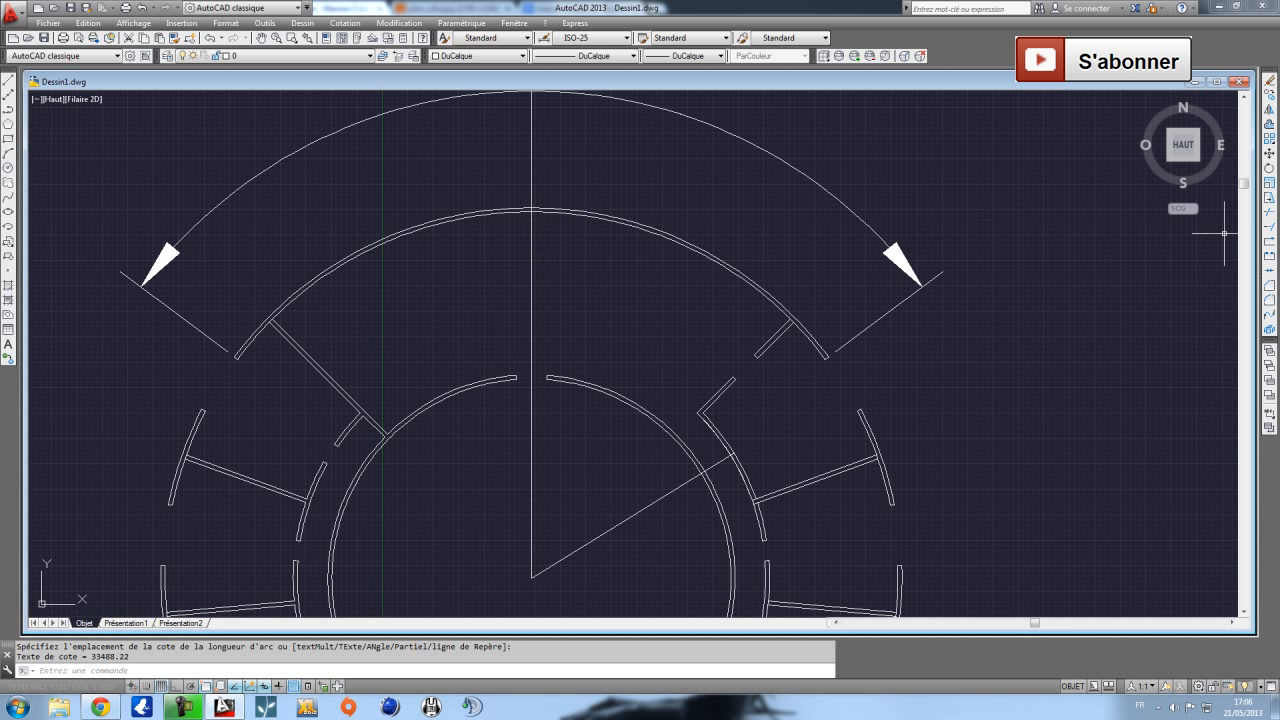
Offset the vertical centre axis by 2000 to both sides.
{"action": "left_click", "coordinate": [1270, 124]}
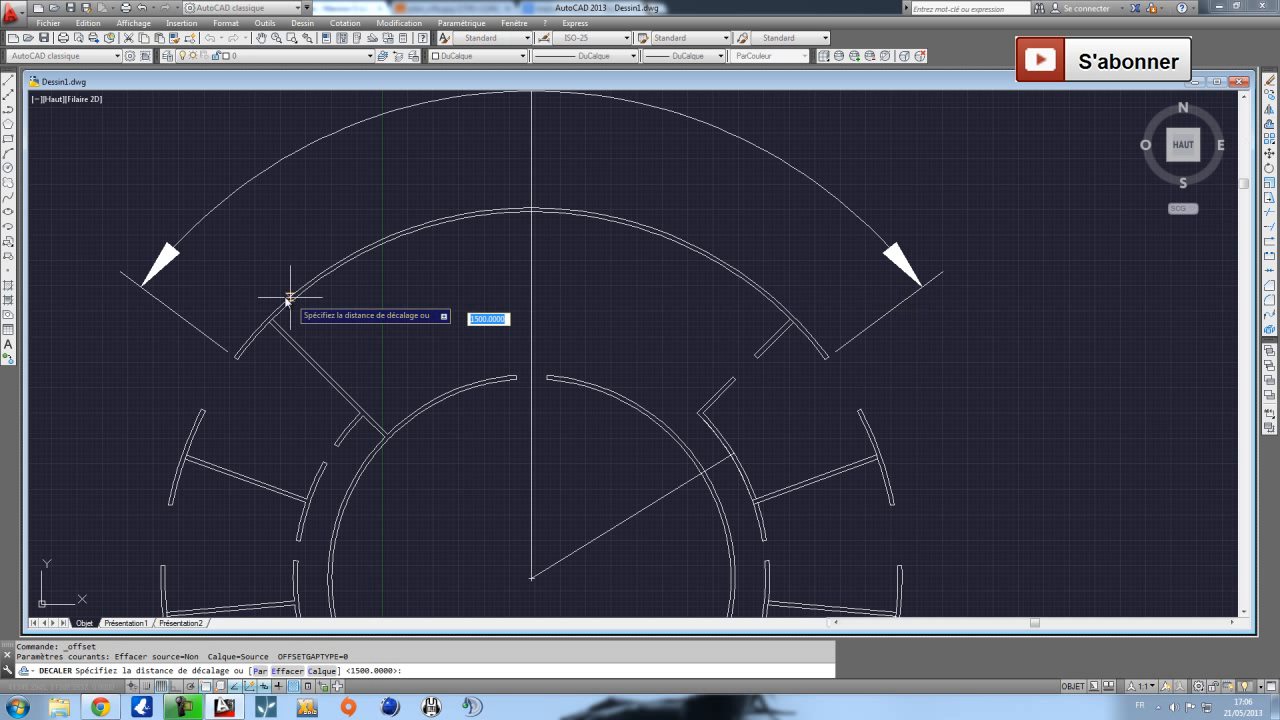
{"action": "type", "text": "2000"}
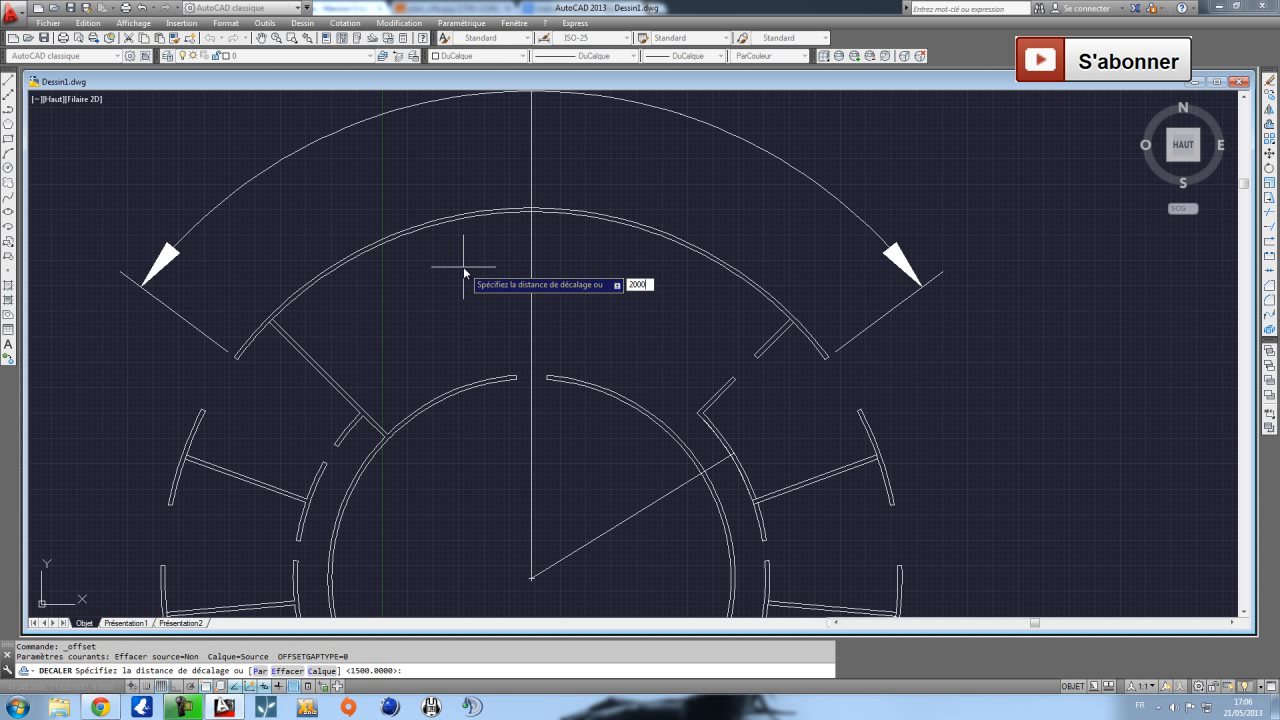
{"action": "key", "text": "Return"}
{"action": "left_click", "coordinate": [531, 261]}
{"action": "left_click", "coordinate": [508, 266]}
{"action": "left_click", "coordinate": [531, 262]}
{"action": "left_click", "coordinate": [549, 265]}
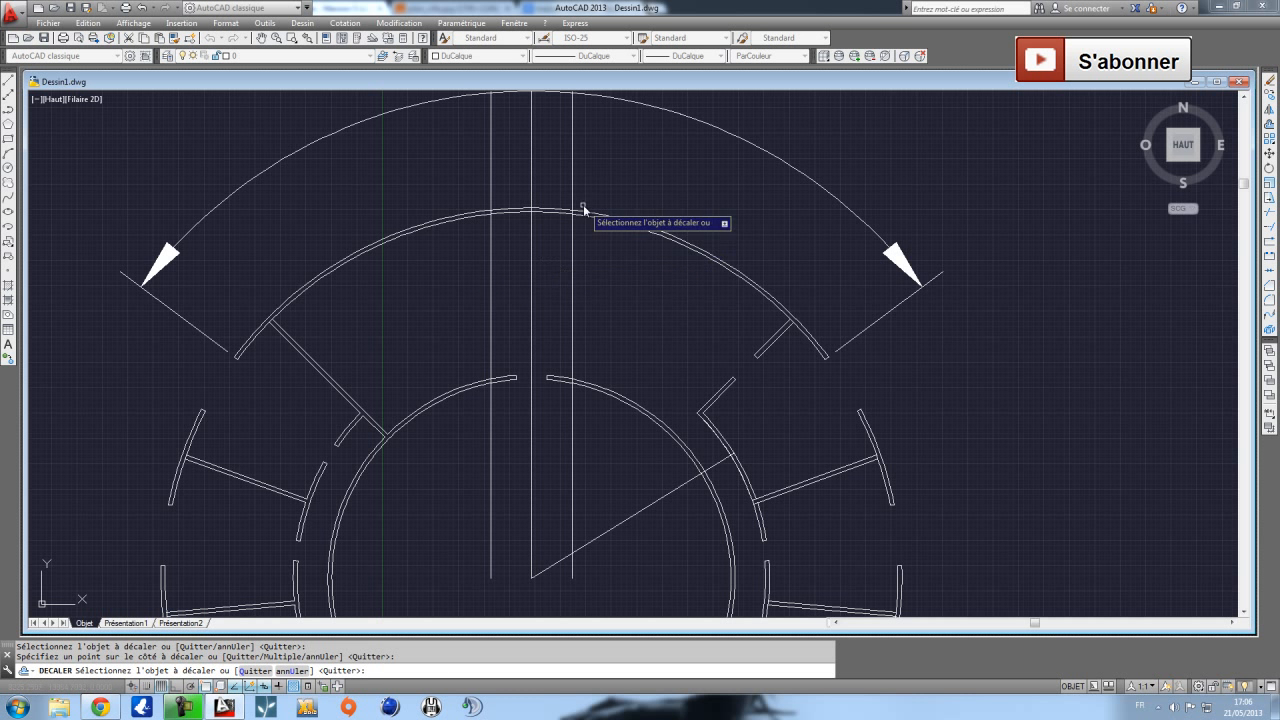
{"action": "scroll", "coordinate": [589, 217], "scroll_direction": "up", "scroll_amount": 2}
{"action": "key", "text": "Escape"}
Trim both lines of the upper outer wall between the two offset guides to open a central gap.
{"action": "left_click", "coordinate": [622, 314]}
{"action": "left_click", "coordinate": [357, 157]}
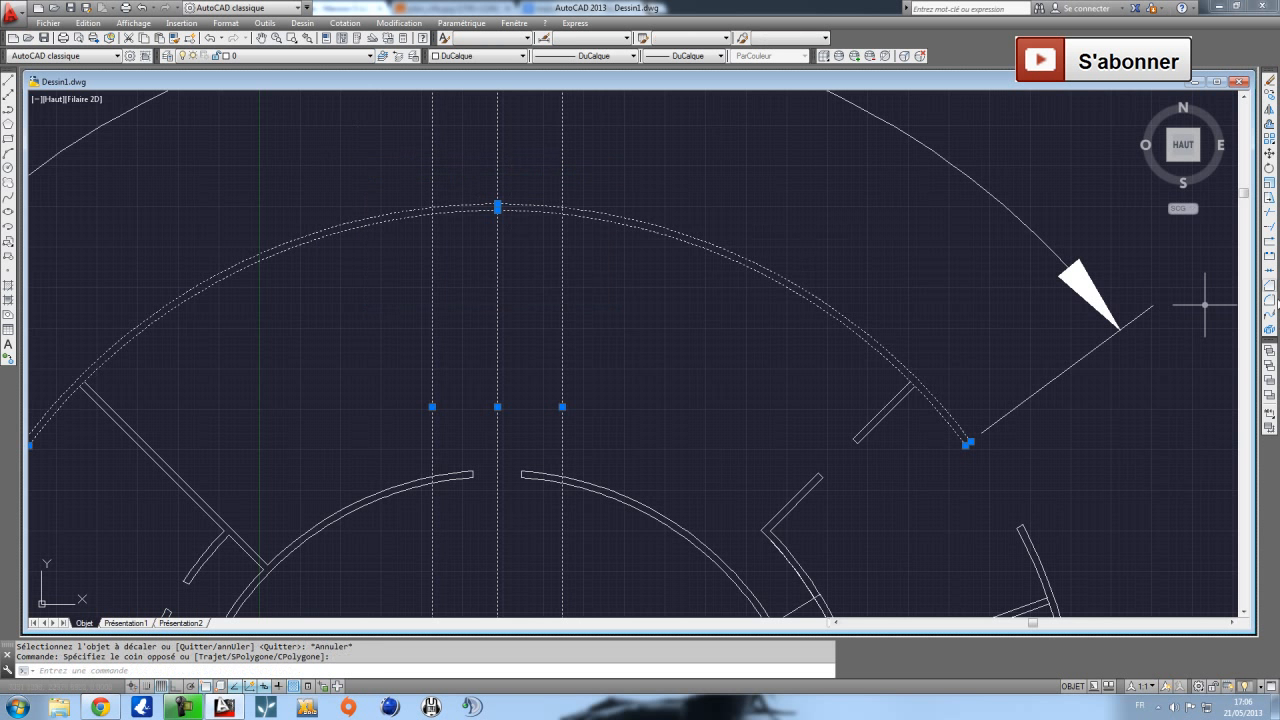
{"action": "left_click", "coordinate": [1265, 216]}
{"action": "left_click", "coordinate": [527, 244]}
{"action": "left_click", "coordinate": [509, 217]}
{"action": "left_click", "coordinate": [536, 243]}
{"action": "left_click", "coordinate": [510, 186]}
{"action": "left_click", "coordinate": [468, 236]}
{"action": "left_click", "coordinate": [462, 191]}
Trim the two offset guides above and below the outer wall, keeping only the end lines that close the opening.
{"action": "left_click", "coordinate": [578, 198]}
{"action": "left_click", "coordinate": [526, 176]}
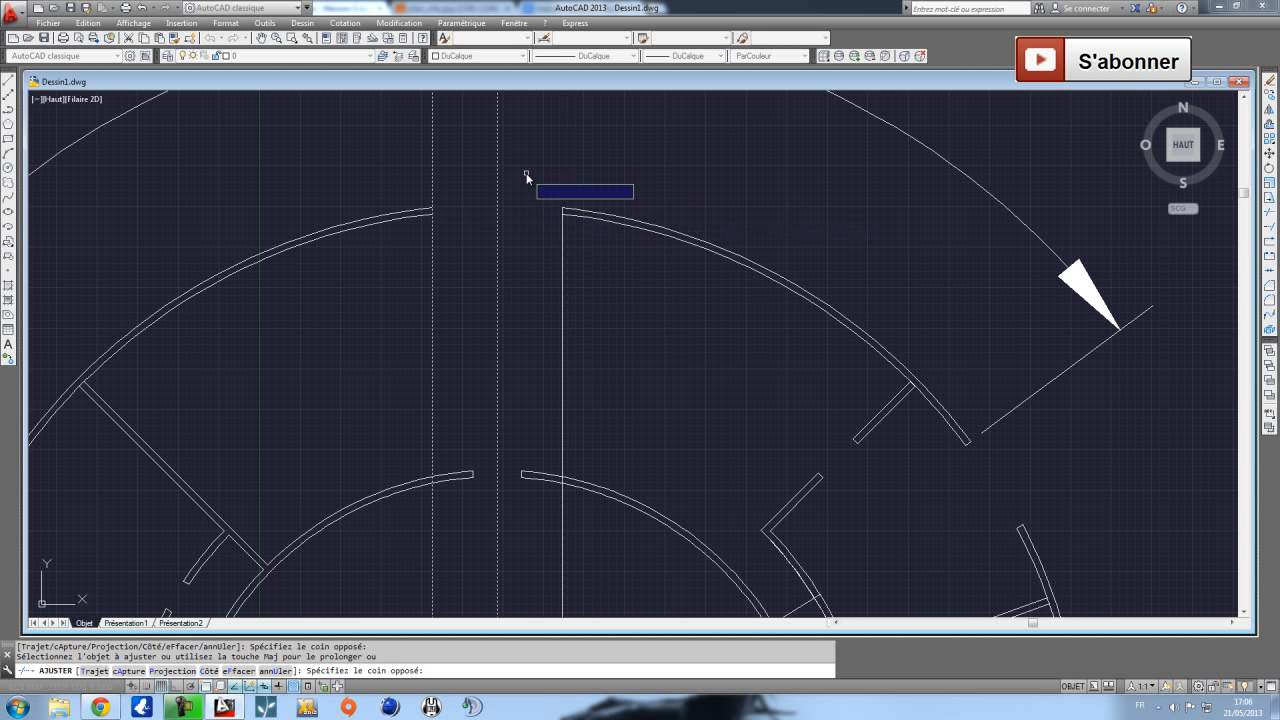
{"action": "left_click", "coordinate": [470, 186]}
{"action": "left_click", "coordinate": [418, 176]}
{"action": "left_click", "coordinate": [452, 176]}
{"action": "left_click", "coordinate": [417, 168]}
{"action": "left_click", "coordinate": [436, 192]}
{"action": "left_click", "coordinate": [433, 199]}
{"action": "left_click", "coordinate": [432, 224]}
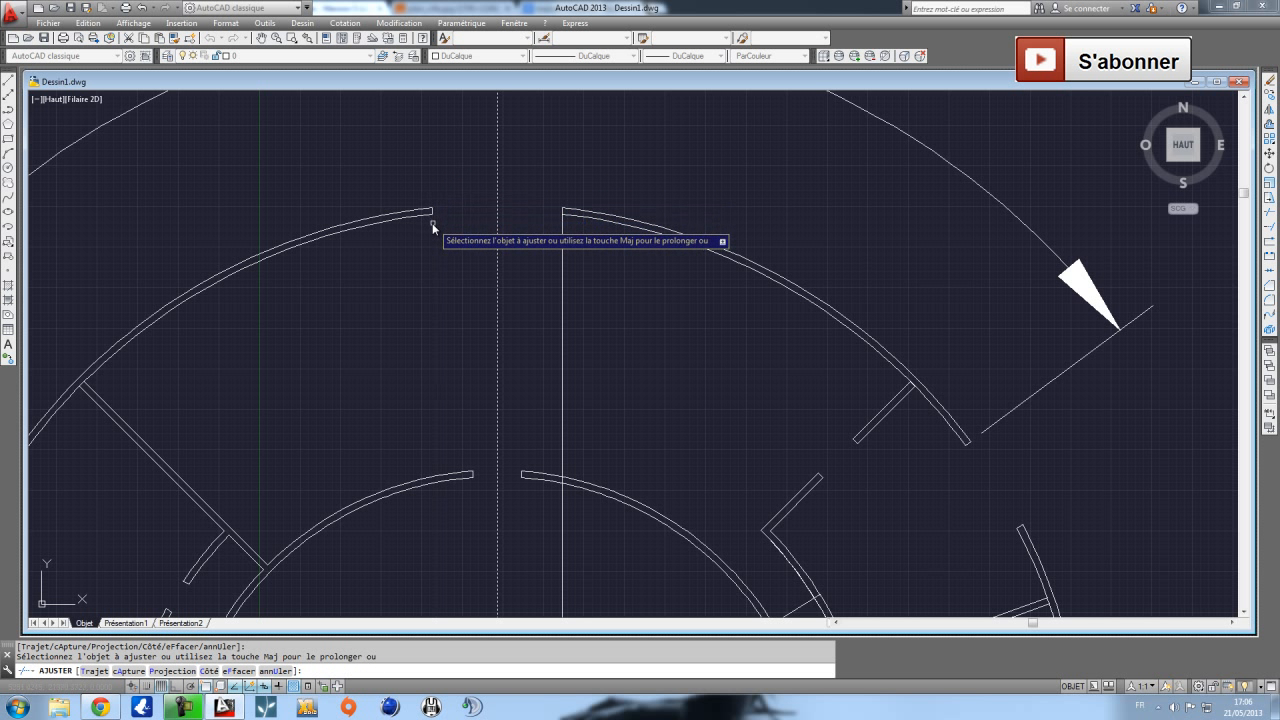
{"action": "left_click", "coordinate": [561, 229]}
{"action": "key", "text": "Escape"}
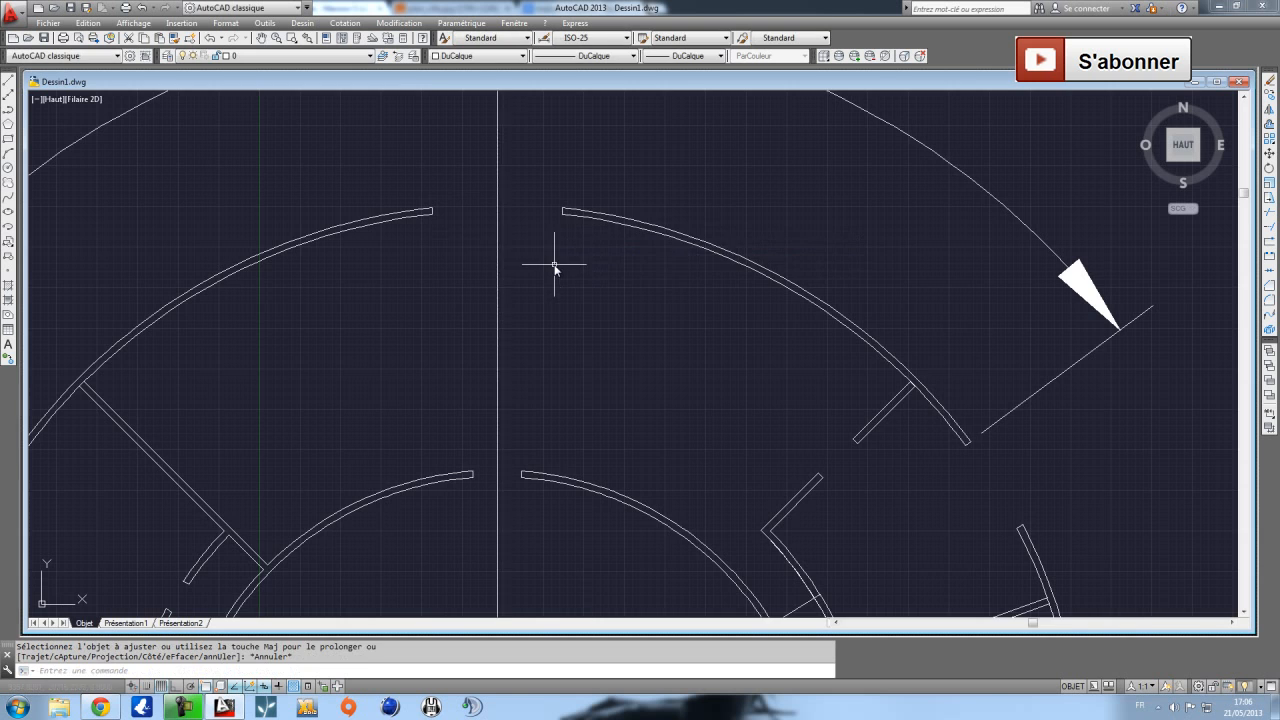
Rotate the vertical centre axis by 22.5° about its lower end at the house centre.
{"action": "scroll", "coordinate": [517, 234], "scroll_direction": "down", "scroll_amount": 4}
{"action": "scroll", "coordinate": [497, 268], "scroll_direction": "up", "scroll_amount": 2}
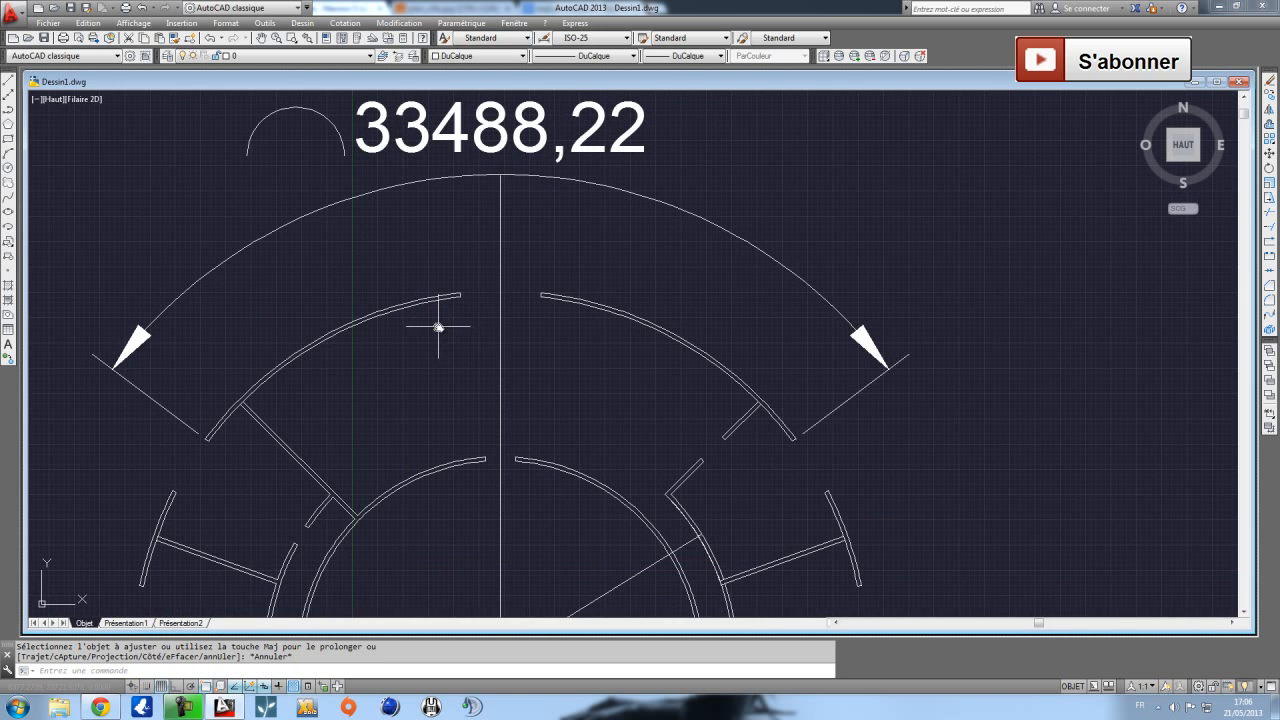
{"action": "scroll", "coordinate": [503, 416], "scroll_direction": "down", "scroll_amount": 2}
{"action": "left_click", "coordinate": [465, 300]}
{"action": "left_click", "coordinate": [426, 323]}
{"action": "scroll", "coordinate": [437, 354], "scroll_direction": "up", "scroll_amount": 1}
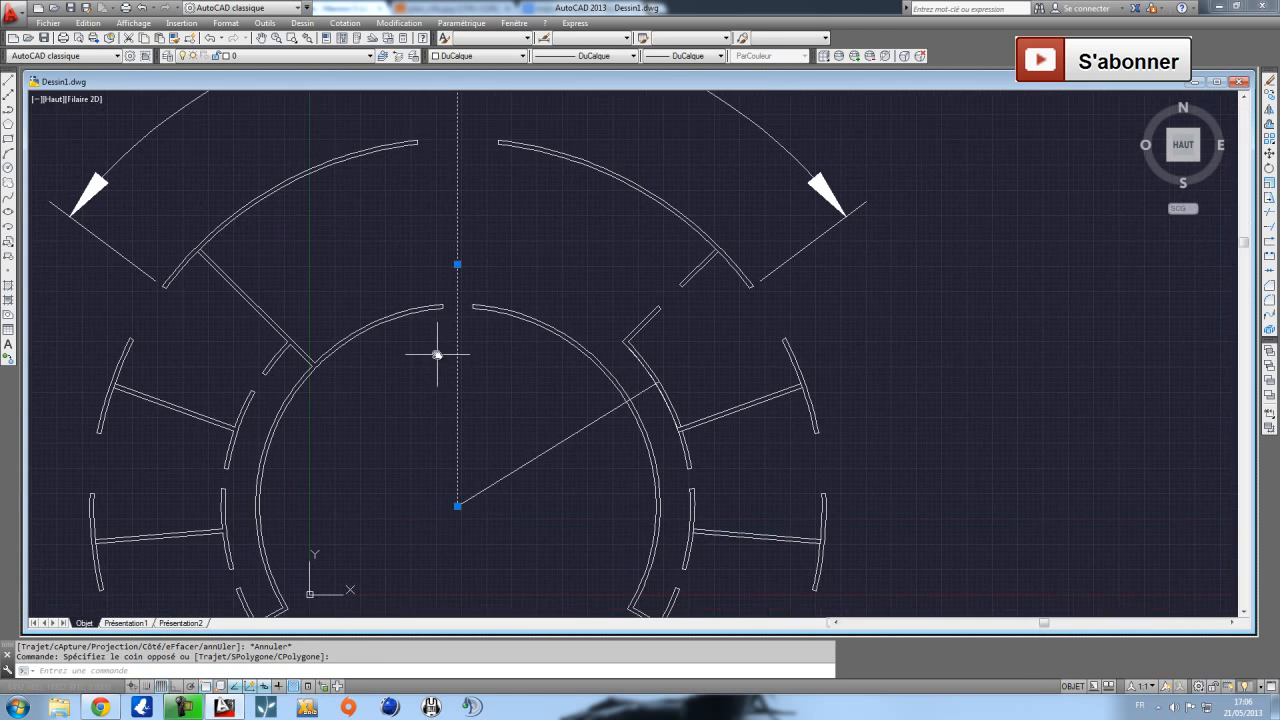
{"action": "left_click", "coordinate": [1269, 167]}
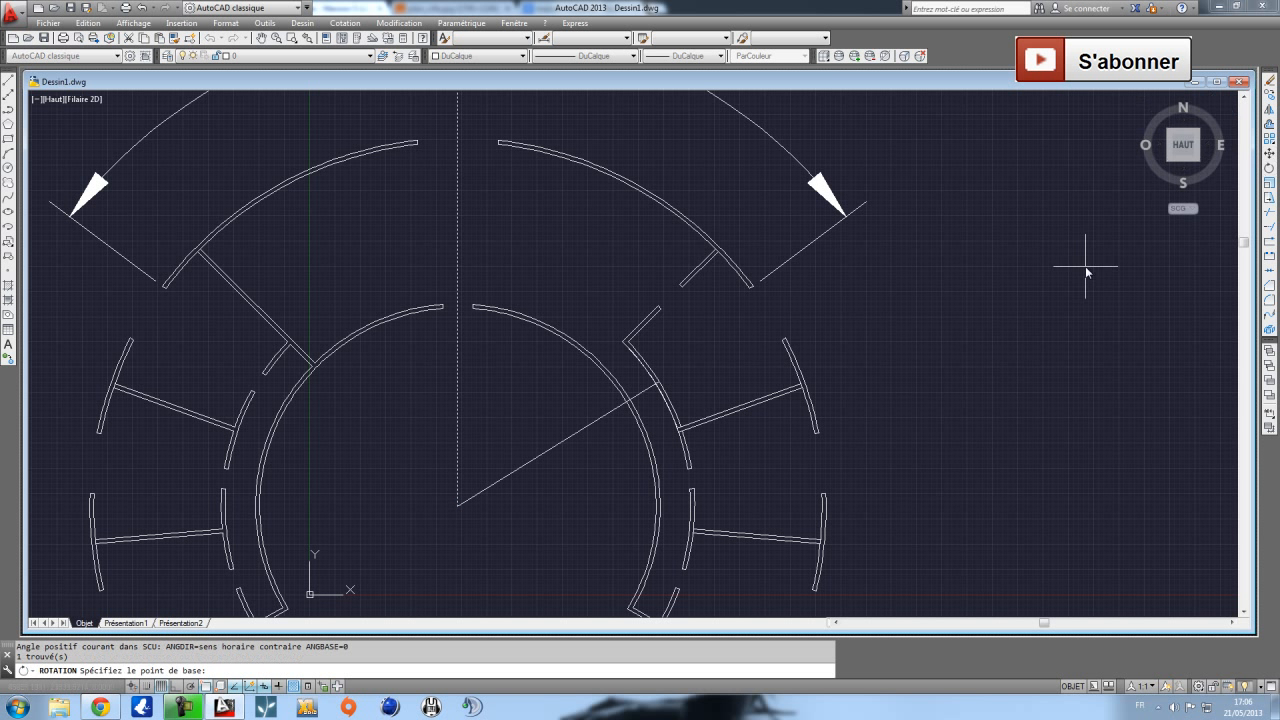
{"action": "left_click", "coordinate": [458, 507]}
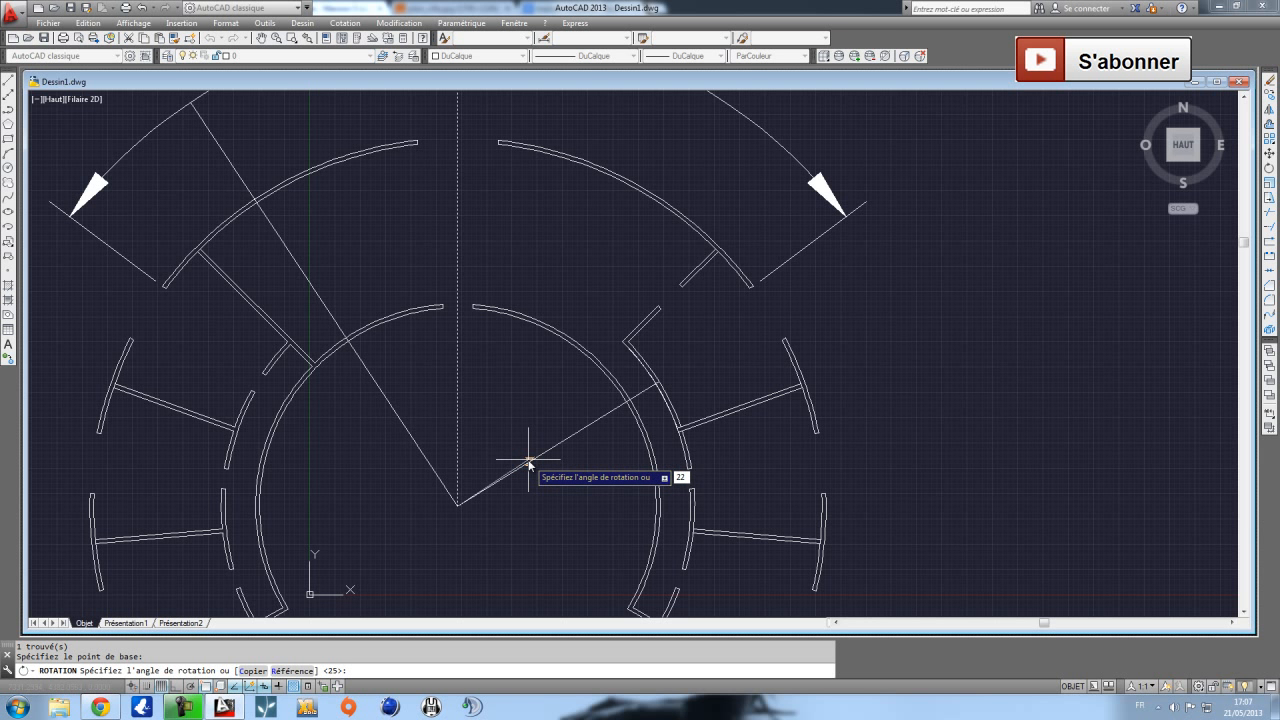
{"action": "key", "text": "Return"}
{"action": "middle_click_drag", "start_coordinate": [428, 286], "coordinate": [409, 401]}
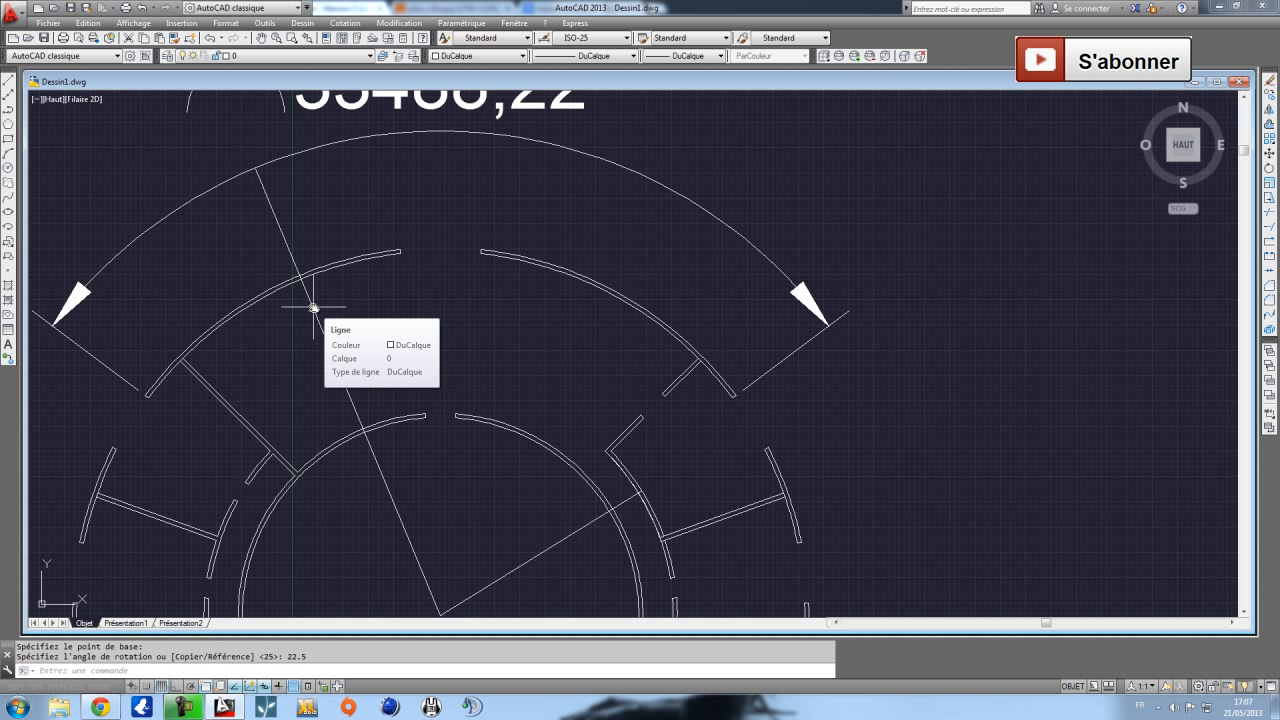
{"action": "left_click", "coordinate": [190, 362]}
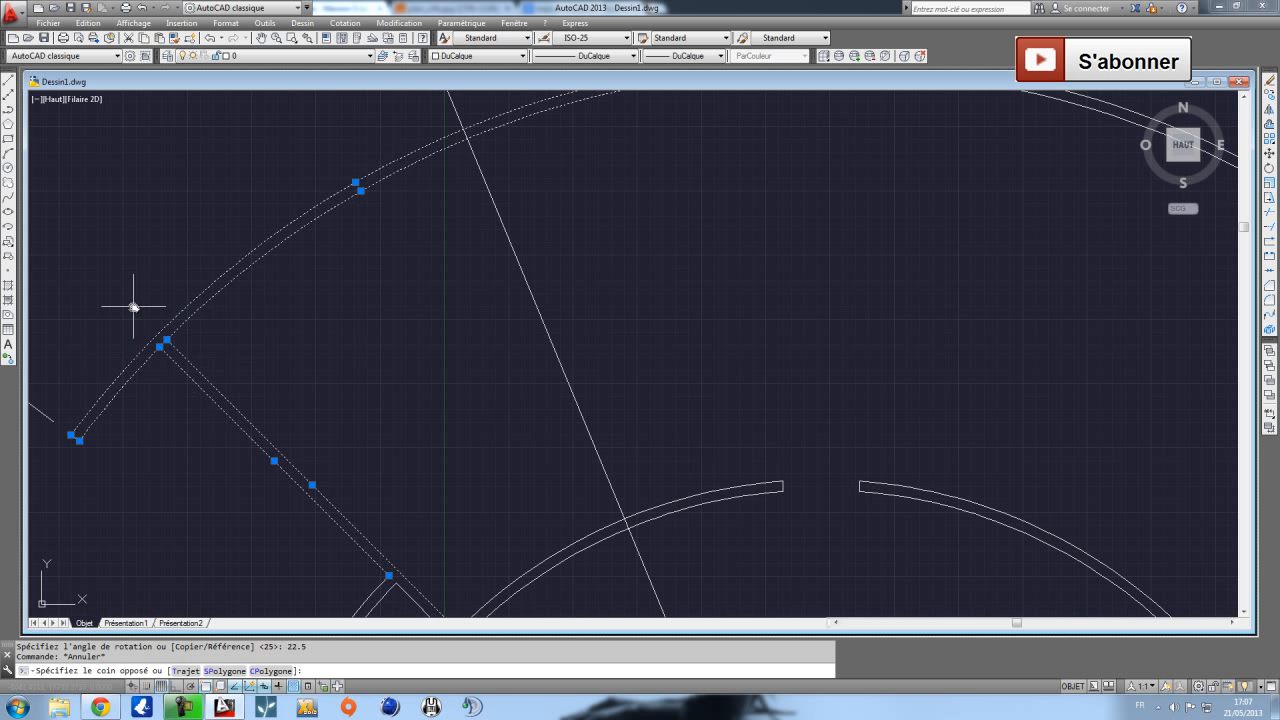
{"action": "key", "text": "Escape"}
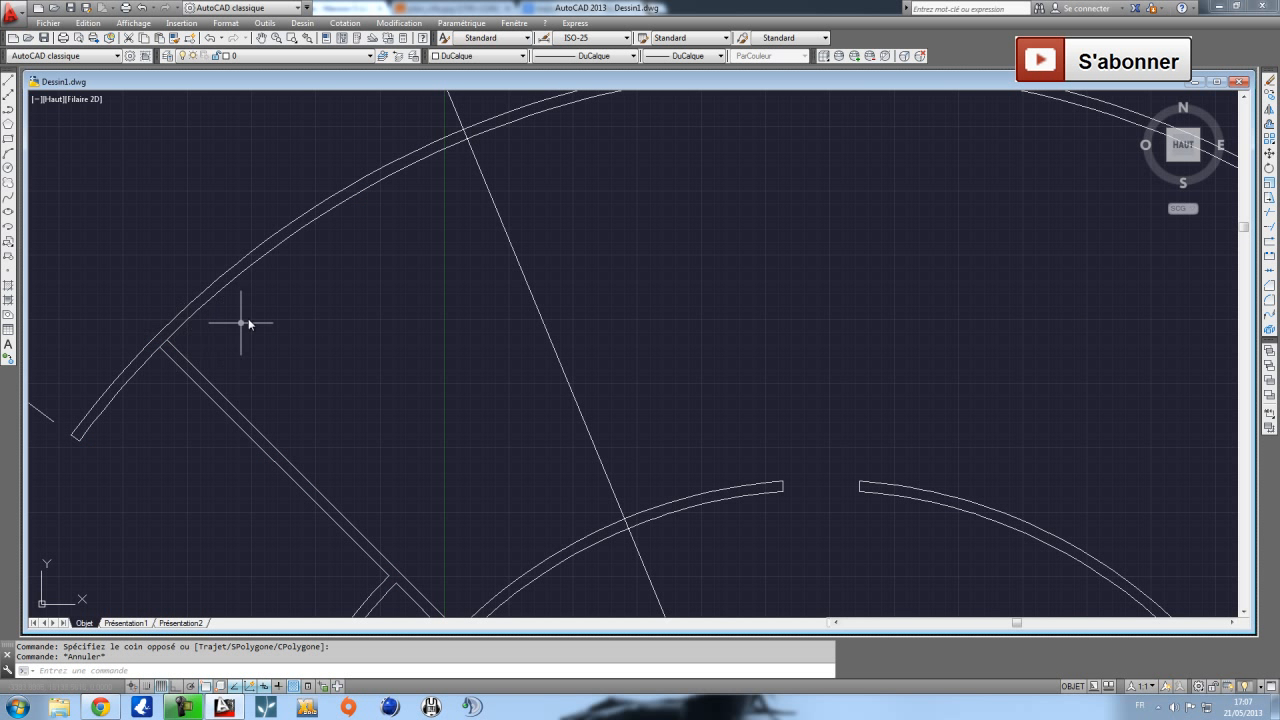
{"action": "scroll", "coordinate": [248, 322], "scroll_direction": "down", "scroll_amount": 3}
{"action": "left_click", "coordinate": [366, 280]}
{"action": "left_click", "coordinate": [331, 306]}
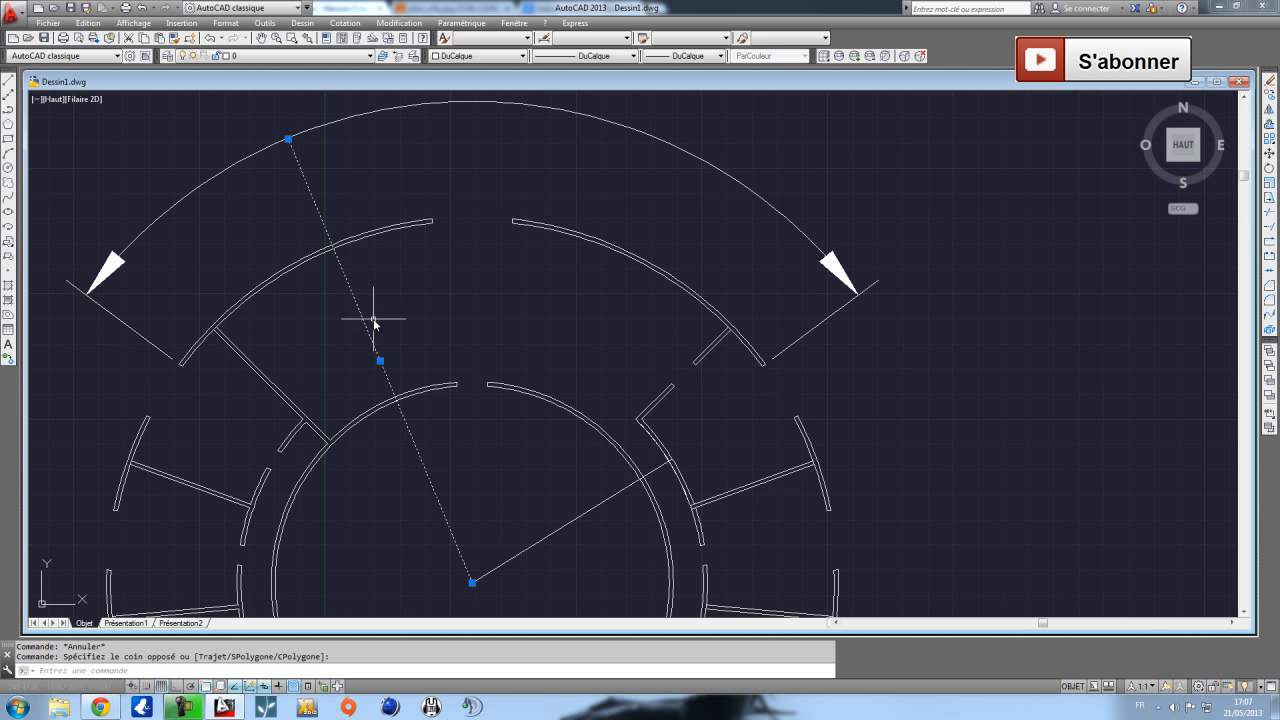
{"action": "key", "text": "Escape"}
Add an arc length dimension along the western half of the upper outer wall, just outside the wall.
{"action": "left_click", "coordinate": [345, 22]}
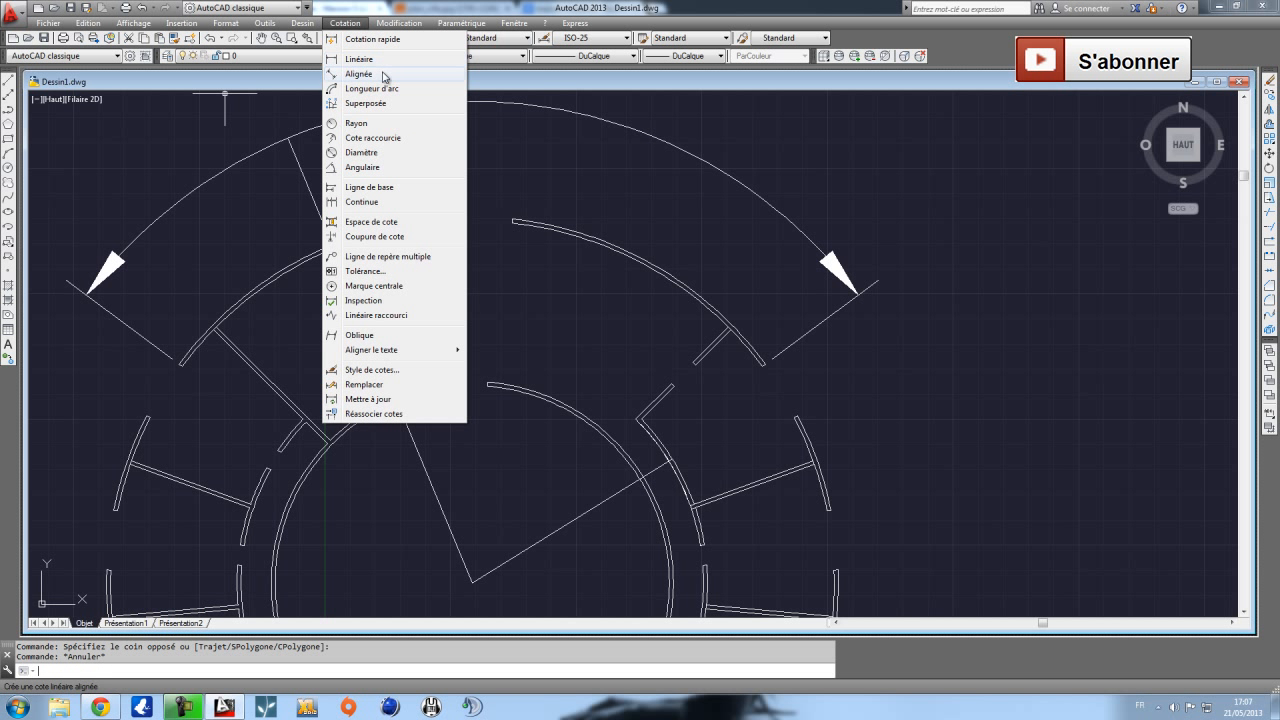
{"action": "left_click", "coordinate": [371, 88]}
{"action": "left_click", "coordinate": [292, 273]}
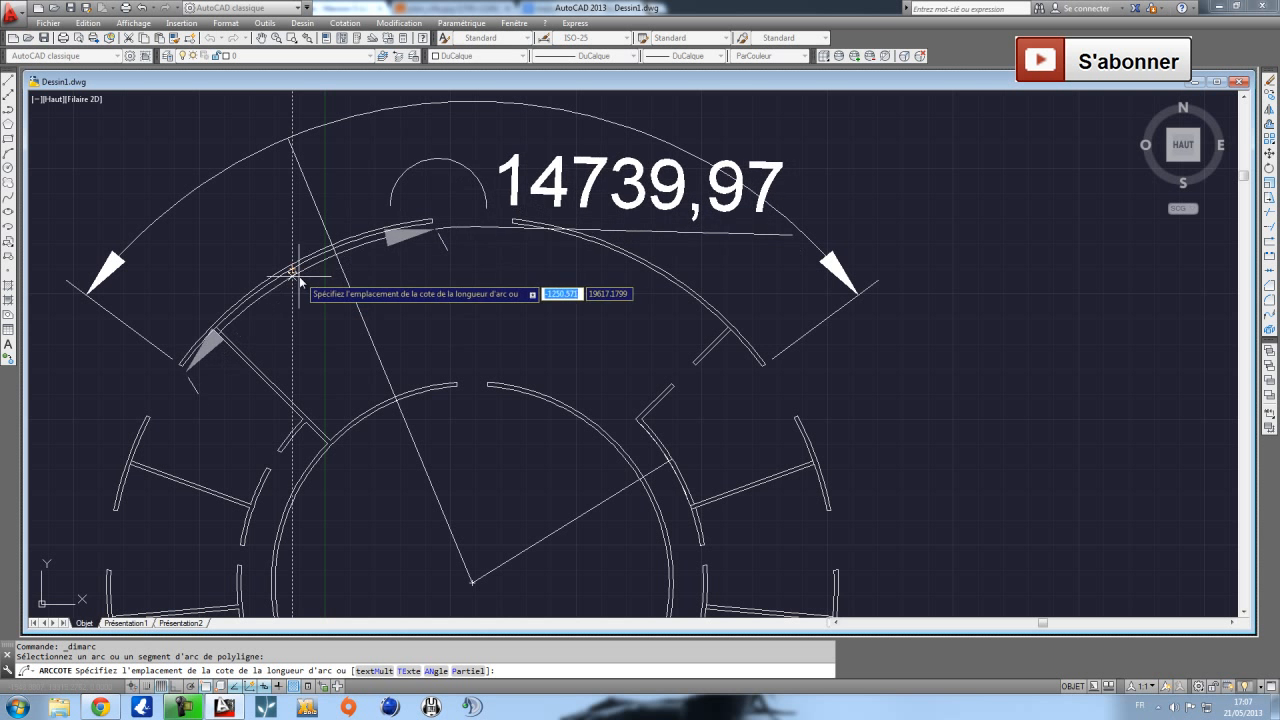
{"action": "left_click", "coordinate": [207, 306]}
Stretch the western end of the arc length dimension to where the diagonal partition meets the outer wall.
{"action": "left_click", "coordinate": [180, 364]}
{"action": "left_click", "coordinate": [182, 366]}
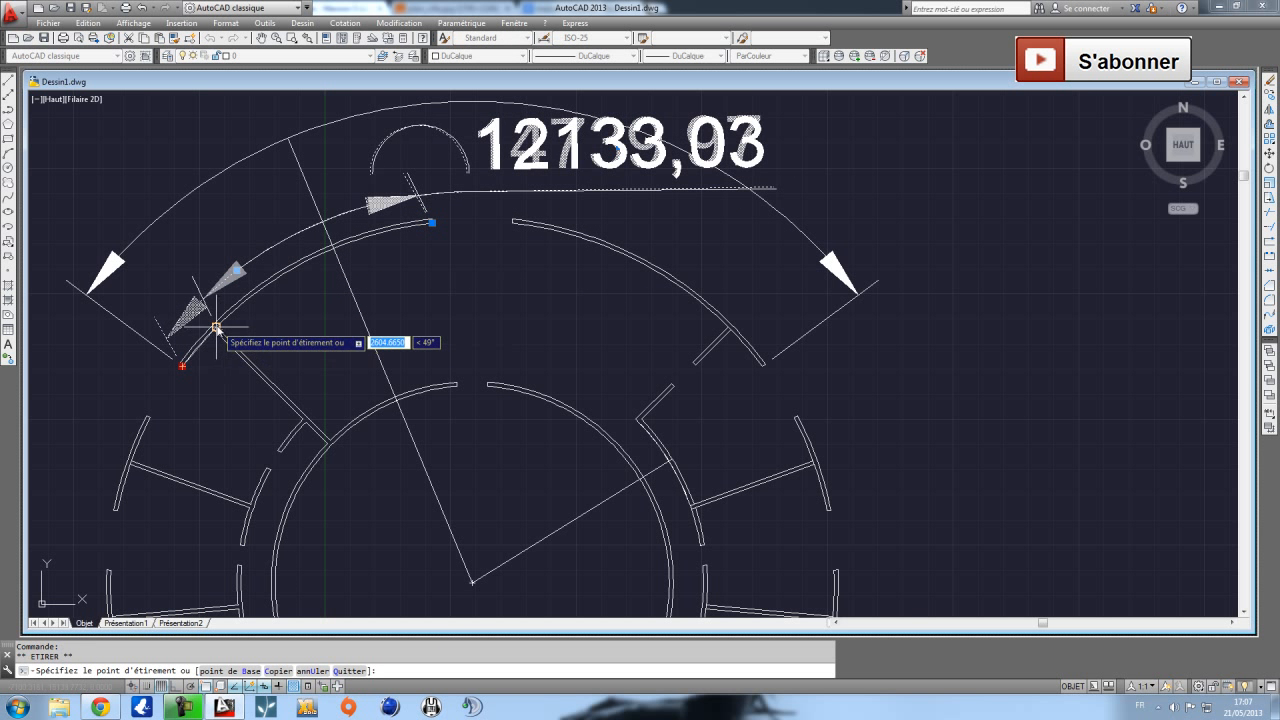
{"action": "left_click", "coordinate": [216, 327]}
{"action": "key", "text": "Escape"}
{"action": "scroll", "coordinate": [340, 255], "scroll_direction": "up", "scroll_amount": 2}
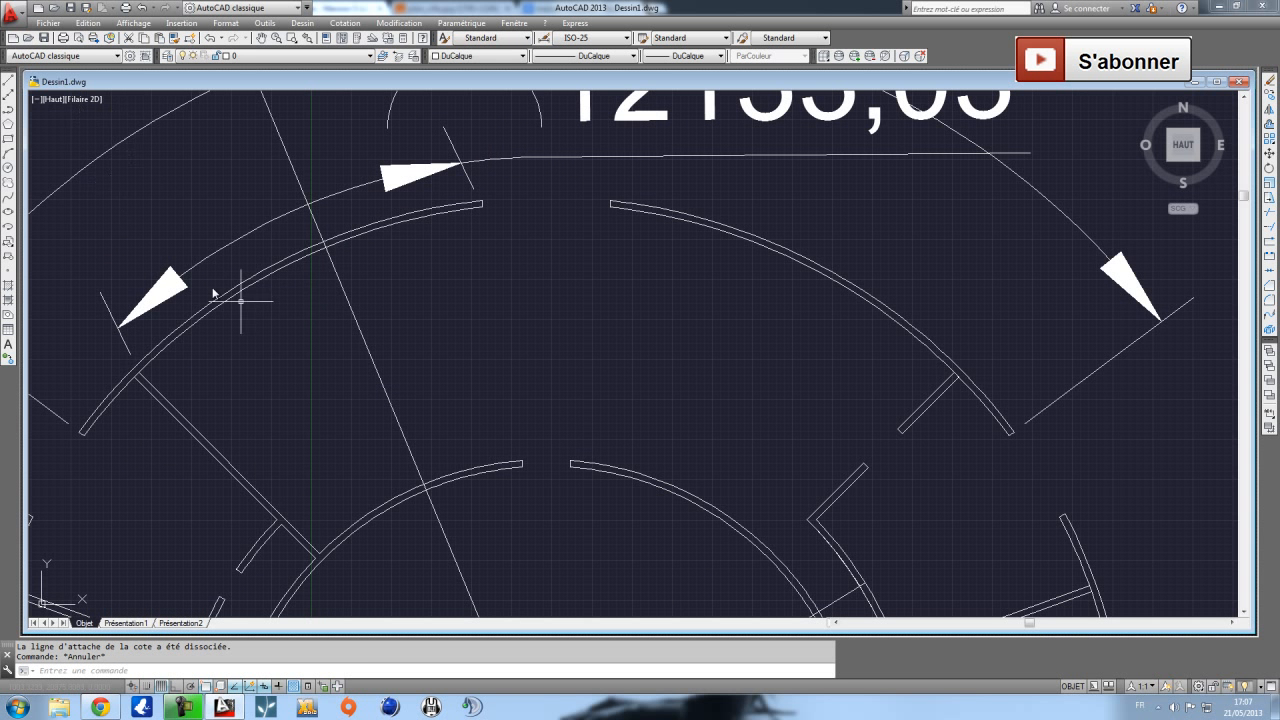
{"action": "scroll", "coordinate": [530, 210], "scroll_direction": "down", "scroll_amount": 3}
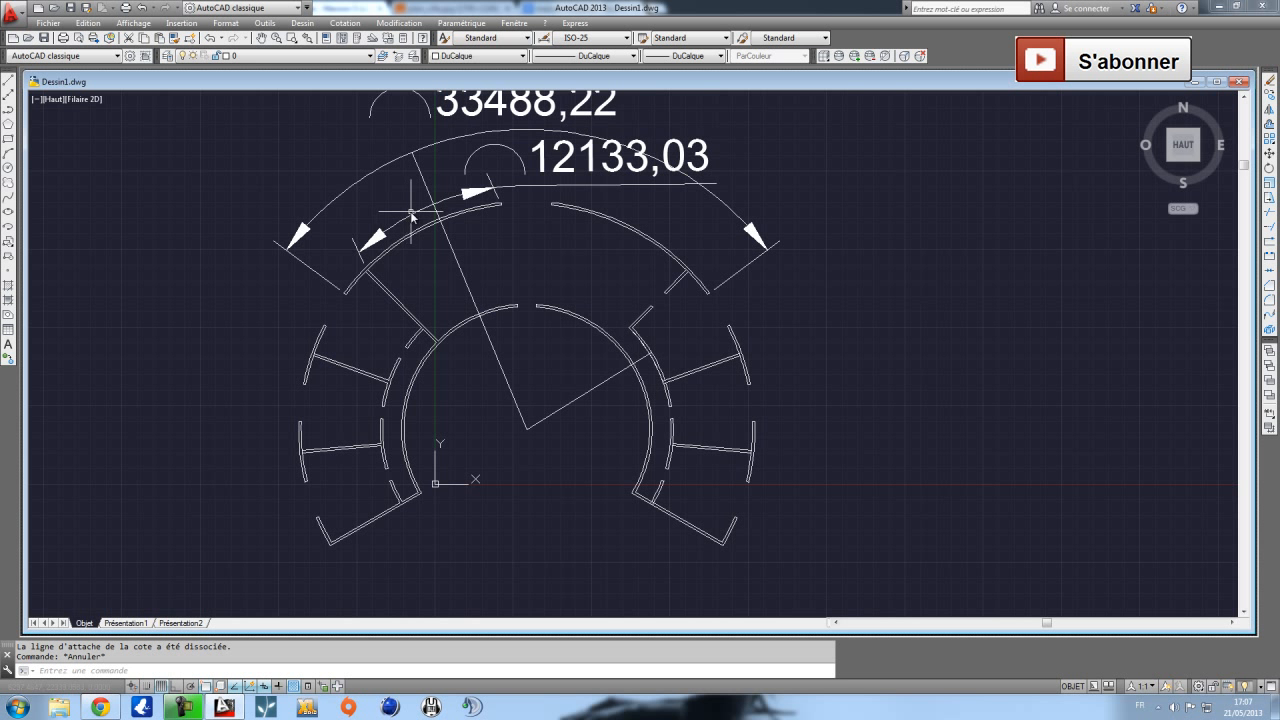
{"action": "middle_click_drag", "start_coordinate": [425, 251], "coordinate": [426, 268]}
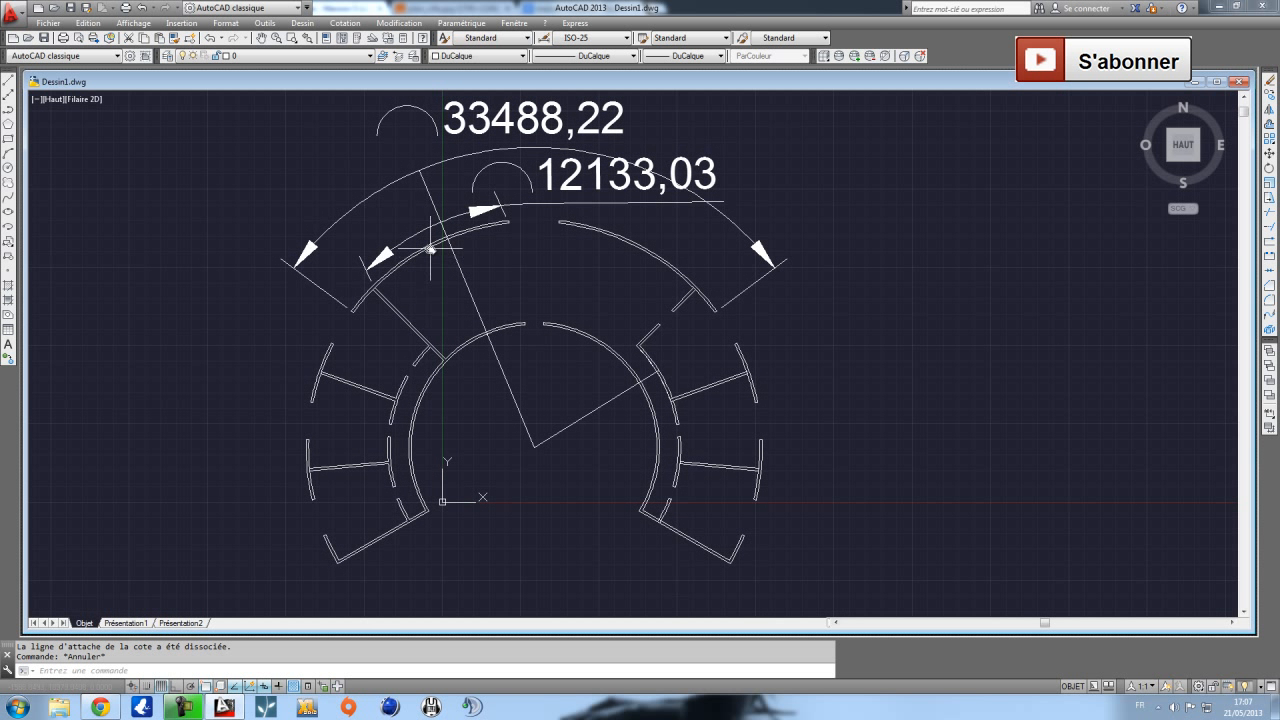
{"action": "scroll", "coordinate": [438, 244], "scroll_direction": "up", "scroll_amount": 2}
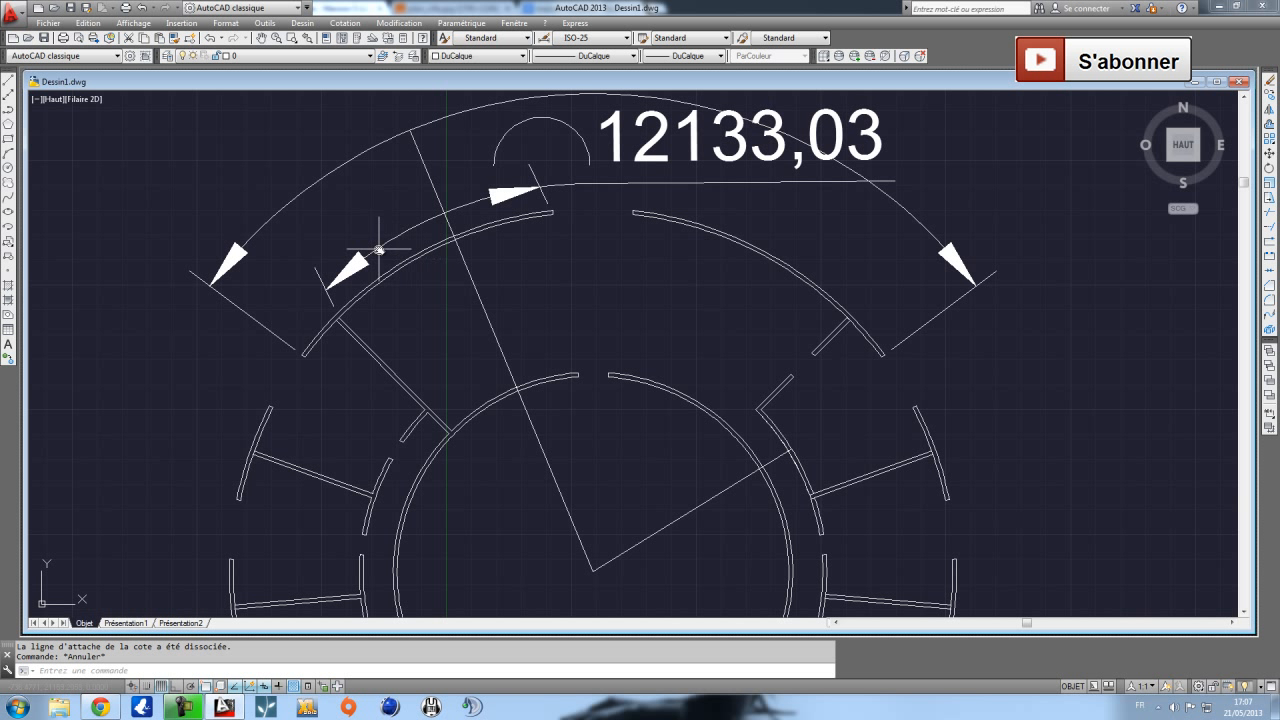
Draw a line from the house centre to the outer corner of the upper wall at the central gap's western end.
{"action": "left_click", "coordinate": [10, 80]}
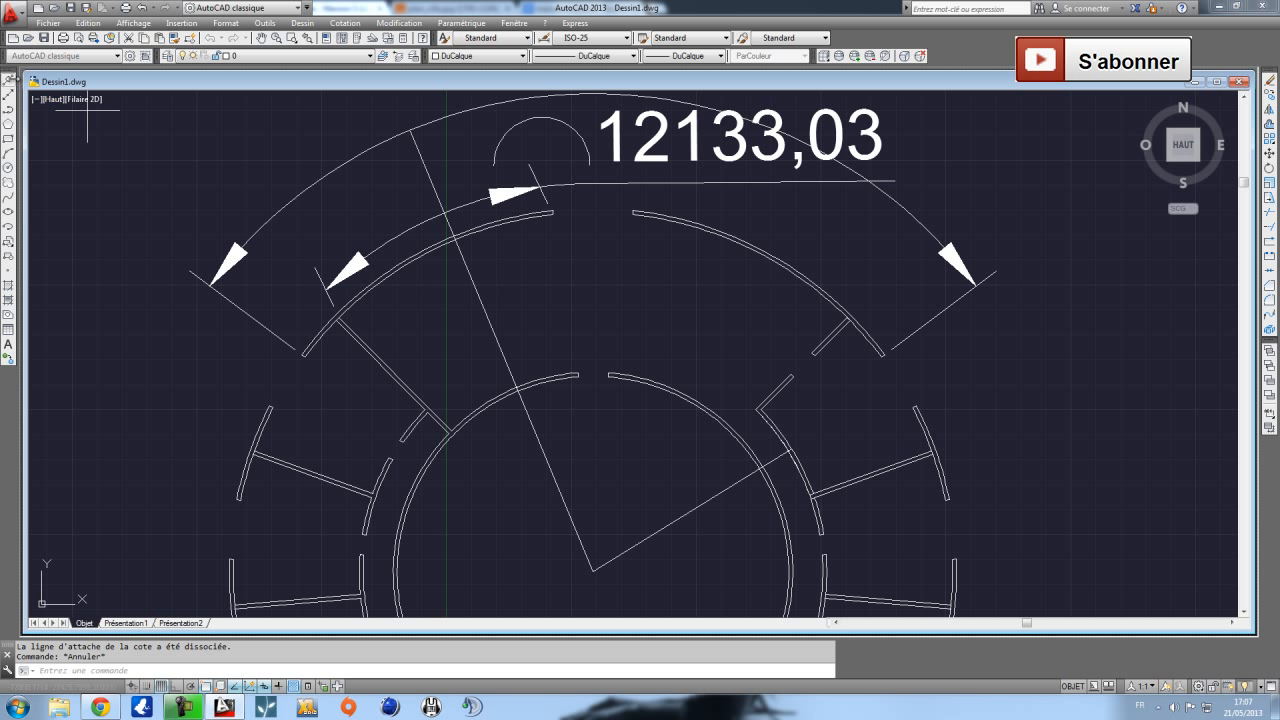
{"action": "left_click", "coordinate": [593, 571]}
{"action": "scroll", "coordinate": [543, 206], "scroll_direction": "up", "scroll_amount": 5}
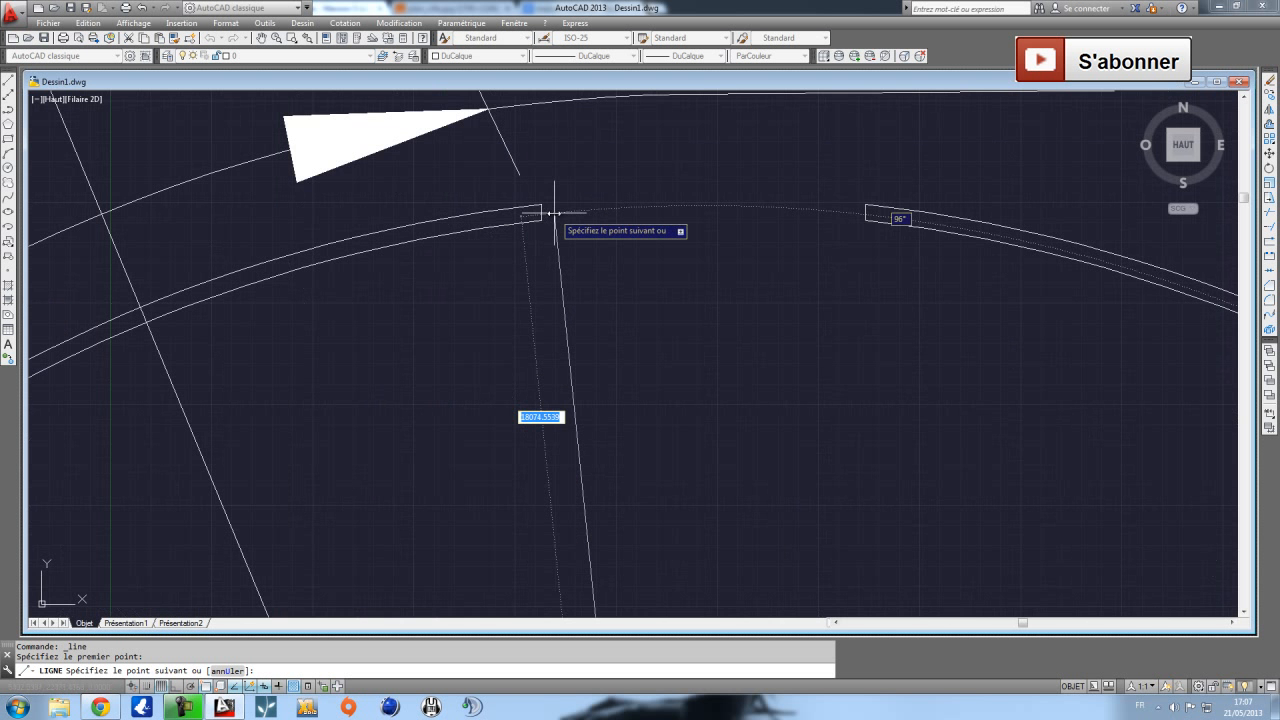
{"action": "left_click", "coordinate": [541, 204]}
{"action": "scroll", "coordinate": [555, 276], "scroll_direction": "down", "scroll_amount": 5}
{"action": "middle_click_drag", "start_coordinate": [566, 360], "coordinate": [571, 264]}
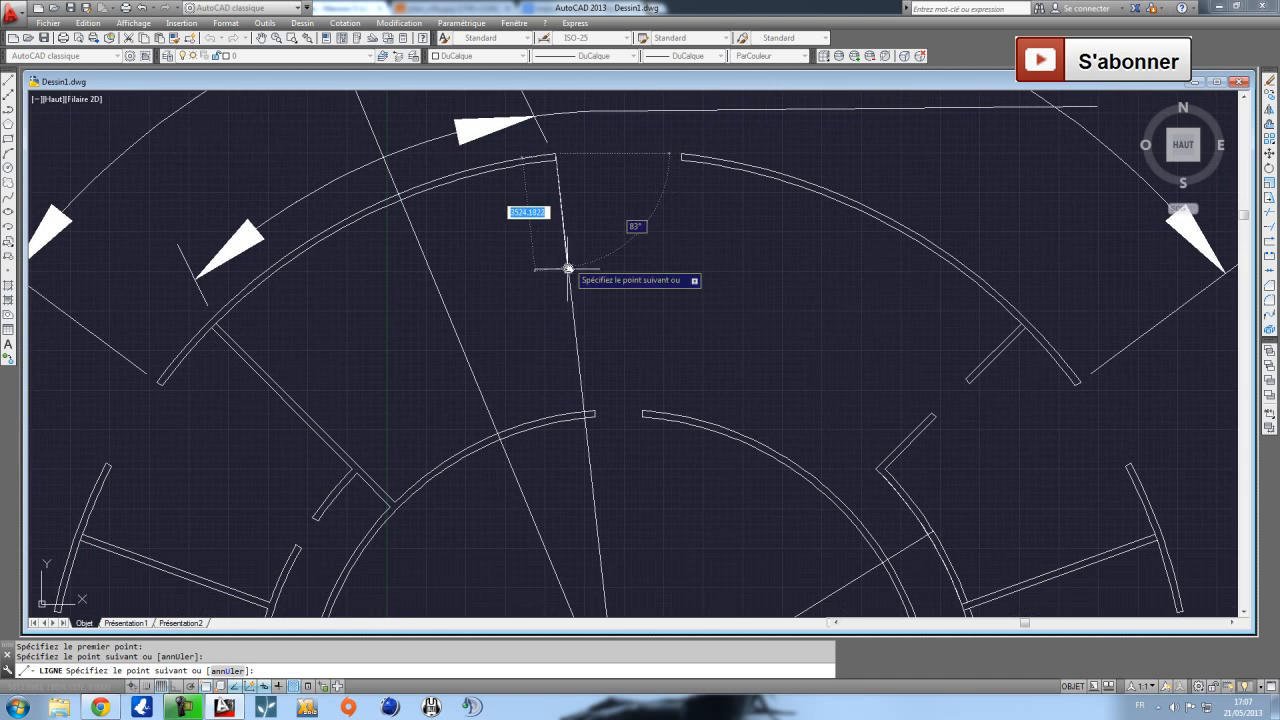
{"action": "key", "text": "Escape"}
Trim the new radial line inside the inner circular wall, leaving only the part between the inner and outer walls.
{"action": "middle_click_drag", "start_coordinate": [591, 379], "coordinate": [566, 264]}
{"action": "left_click", "coordinate": [623, 398]}
{"action": "left_click", "coordinate": [512, 264]}
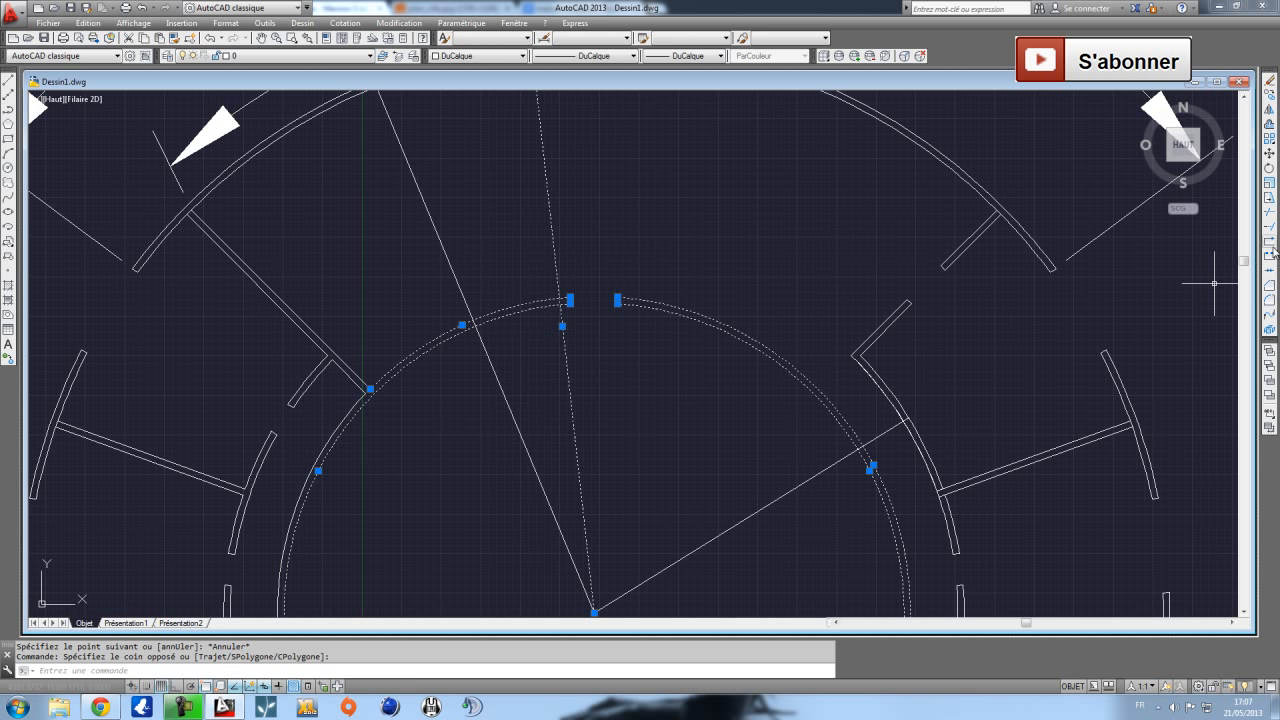
{"action": "left_click", "coordinate": [1271, 214]}
{"action": "left_click", "coordinate": [564, 357]}
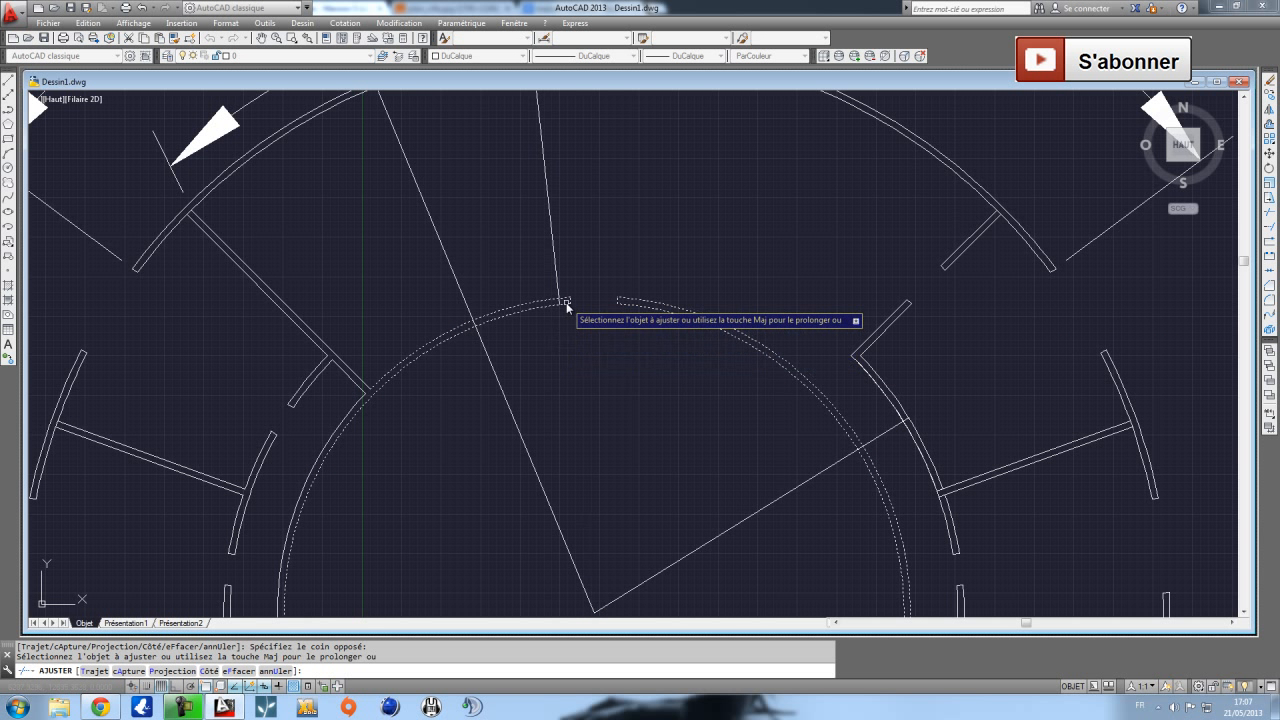
{"action": "key", "text": "Return"}
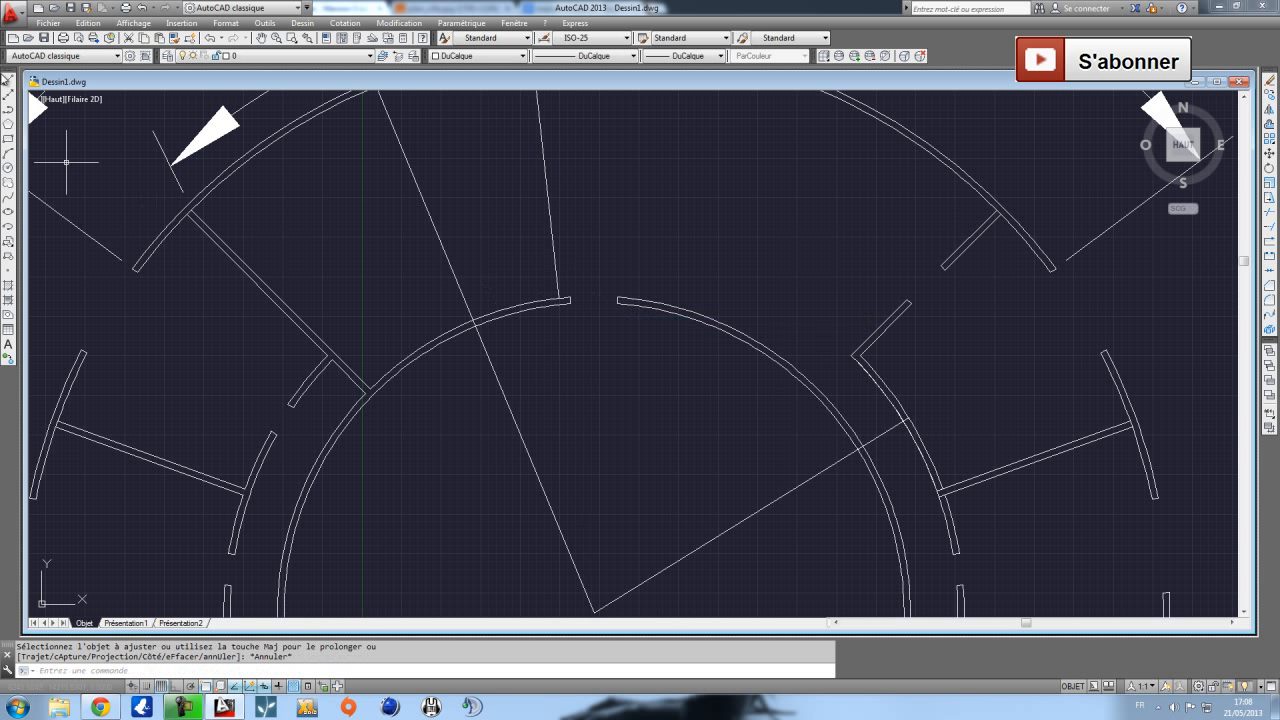
Draw a line from the midpoint of the north-western diagonal partition to the midpoint of the trimmed radial line.
{"action": "left_click", "coordinate": [8, 92]}
{"action": "left_click", "coordinate": [280, 299]}
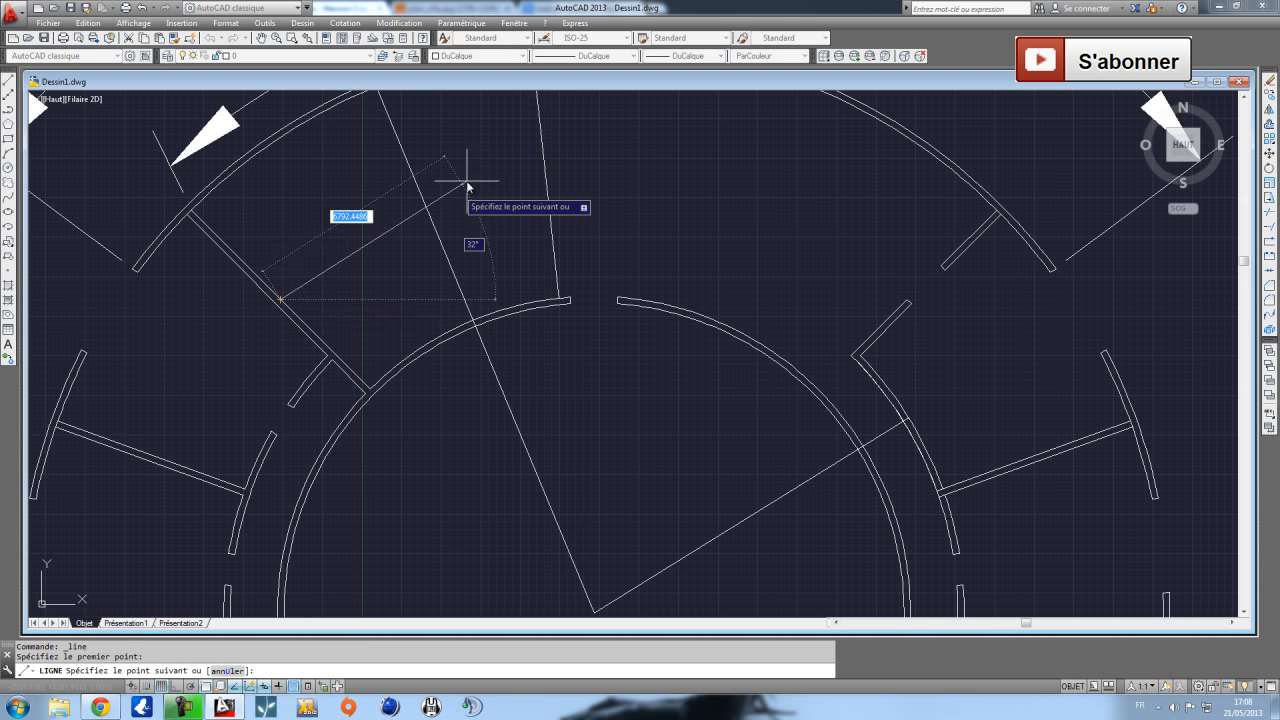
{"action": "left_click", "coordinate": [544, 169]}
{"action": "key", "text": "Escape"}
Move the outer end of the rotated axis to the midpoint of the new cross line, keeping its other end at the house centre.
{"action": "middle_click_drag", "start_coordinate": [429, 182], "coordinate": [422, 264]}
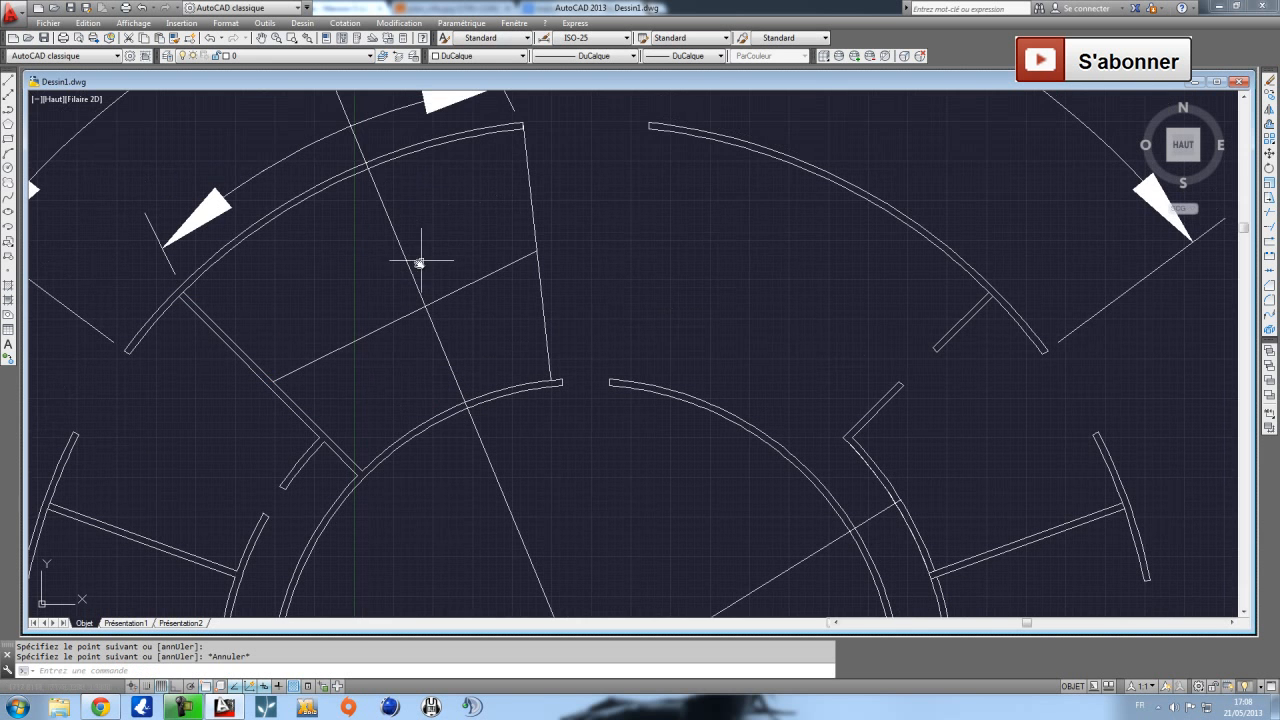
{"action": "left_click", "coordinate": [418, 261]}
{"action": "left_click", "coordinate": [371, 219]}
{"action": "scroll", "coordinate": [400, 260], "scroll_direction": "down", "scroll_amount": 2}
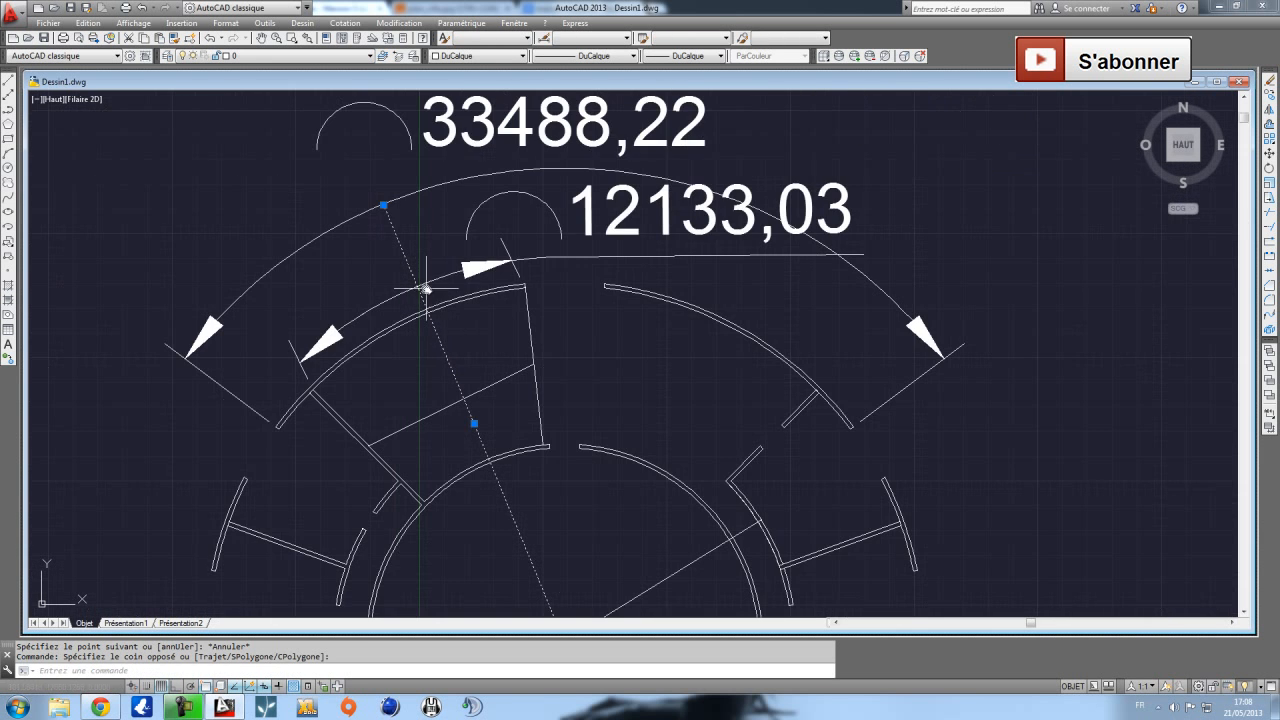
{"action": "left_click", "coordinate": [383, 207]}
{"action": "left_click", "coordinate": [453, 408]}
{"action": "key", "text": "Escape"}
{"action": "left_click", "coordinate": [453, 409]}
{"action": "left_click", "coordinate": [452, 406]}
{"action": "key", "text": "Escape"}
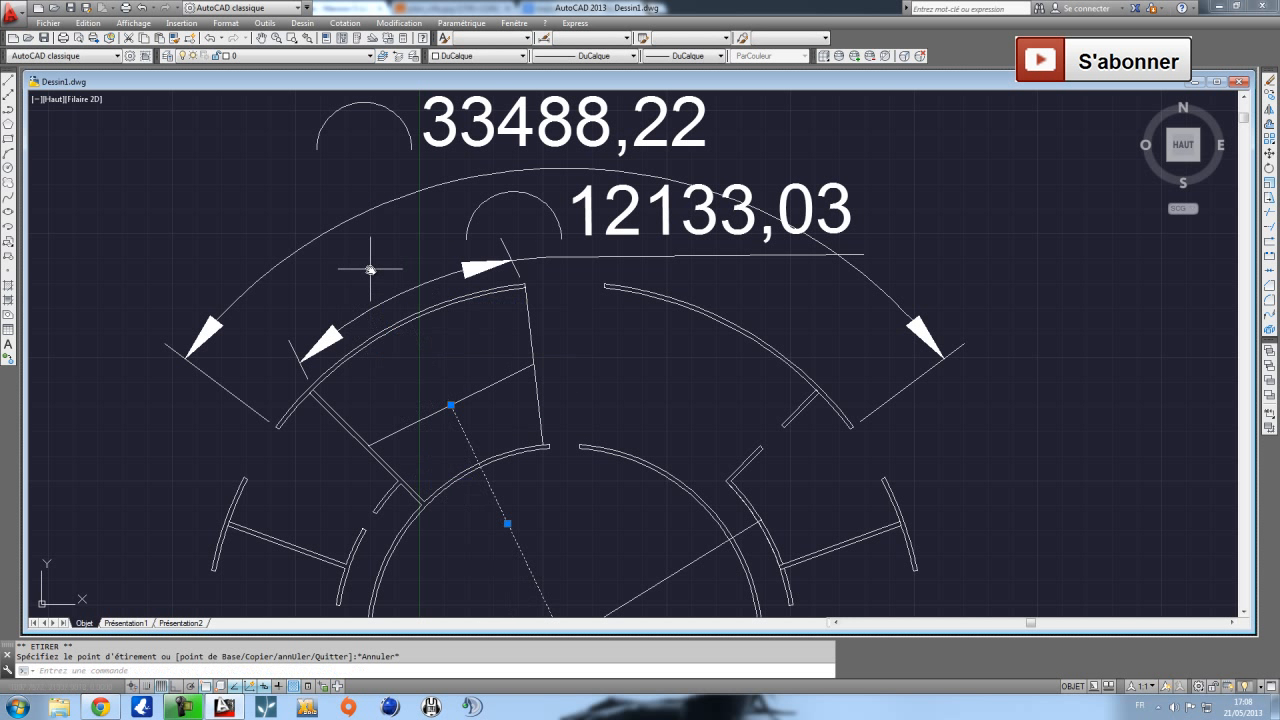
Delete both arc length dimensions above the upper outer wall.
{"action": "left_click", "coordinate": [421, 285]}
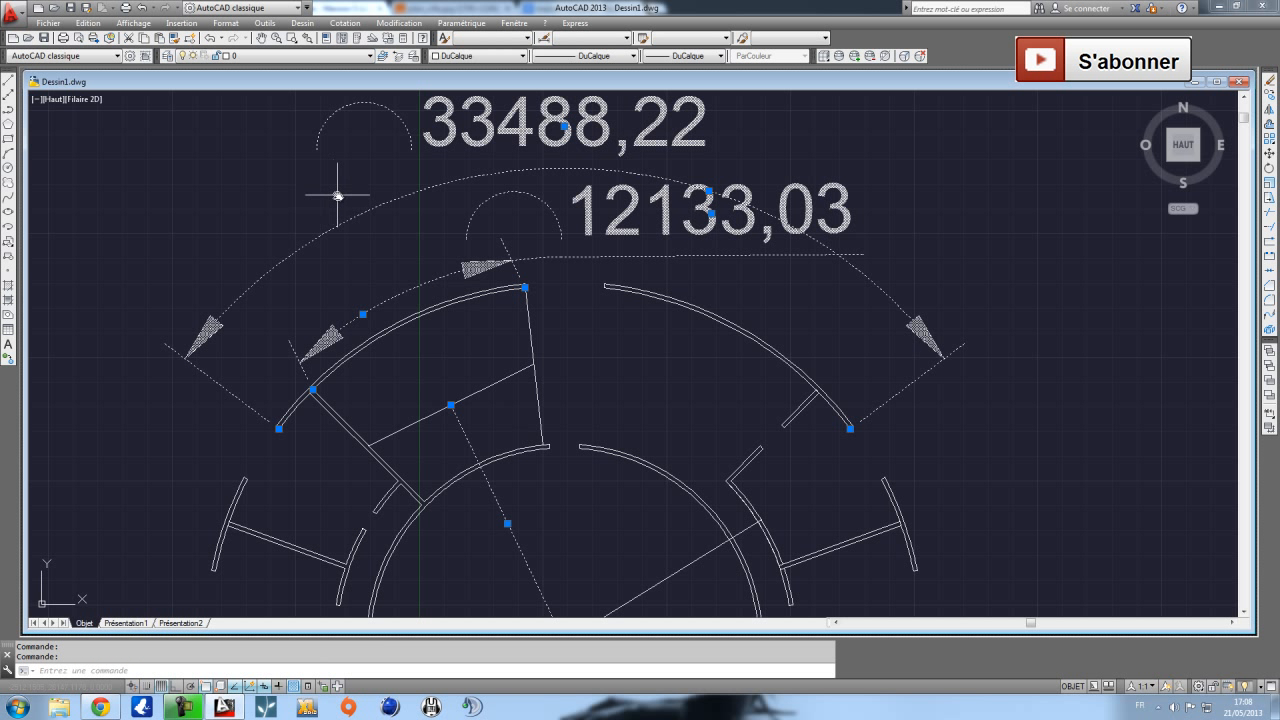
{"action": "left_click", "coordinate": [420, 240]}
{"action": "left_click", "coordinate": [366, 191]}
{"action": "key", "text": "Delete"}
Draw a slanted boundary line outside the north-western part of the outer wall, across the axis direction.
{"action": "left_click", "coordinate": [8, 81]}
{"action": "left_click", "coordinate": [100, 266]}
{"action": "left_click", "coordinate": [452, 178]}
{"action": "key", "text": "Escape"}
Extend the axis outward to the slanted boundary line and delete the cross line between the partition and the radial line.
{"action": "left_click", "coordinate": [565, 477]}
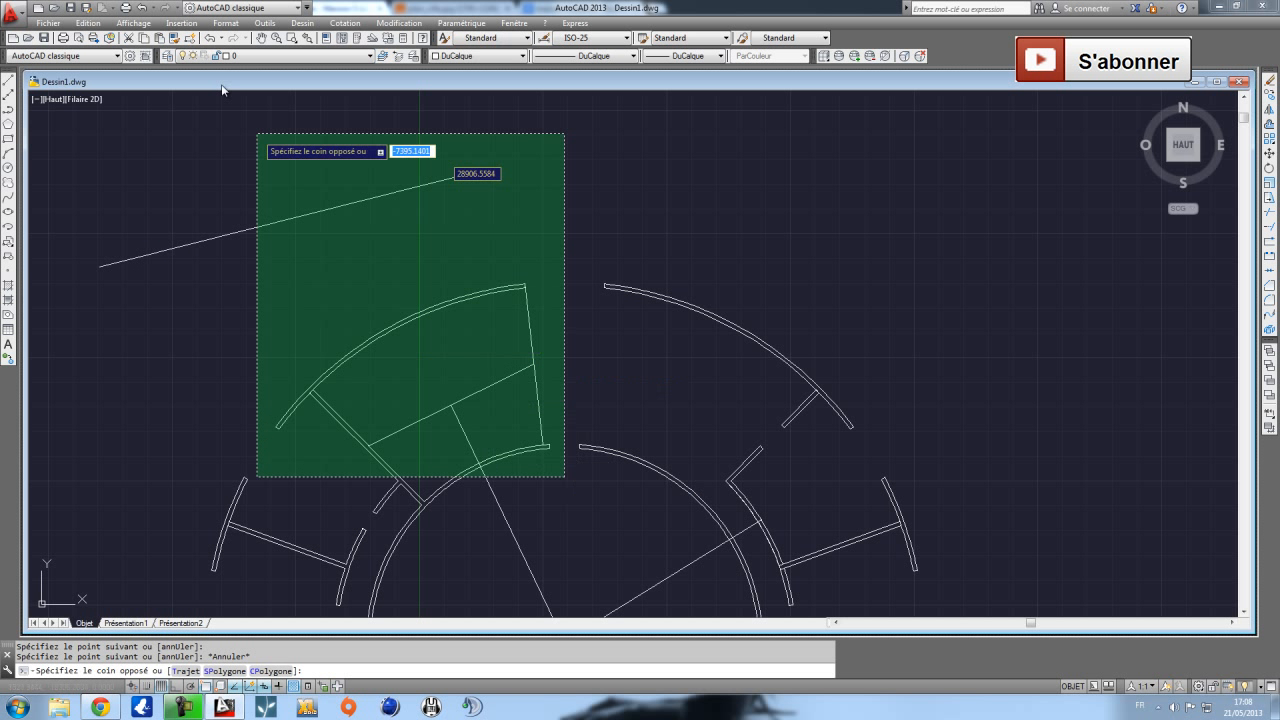
{"action": "left_click", "coordinate": [430, 180]}
{"action": "left_click", "coordinate": [1269, 227]}
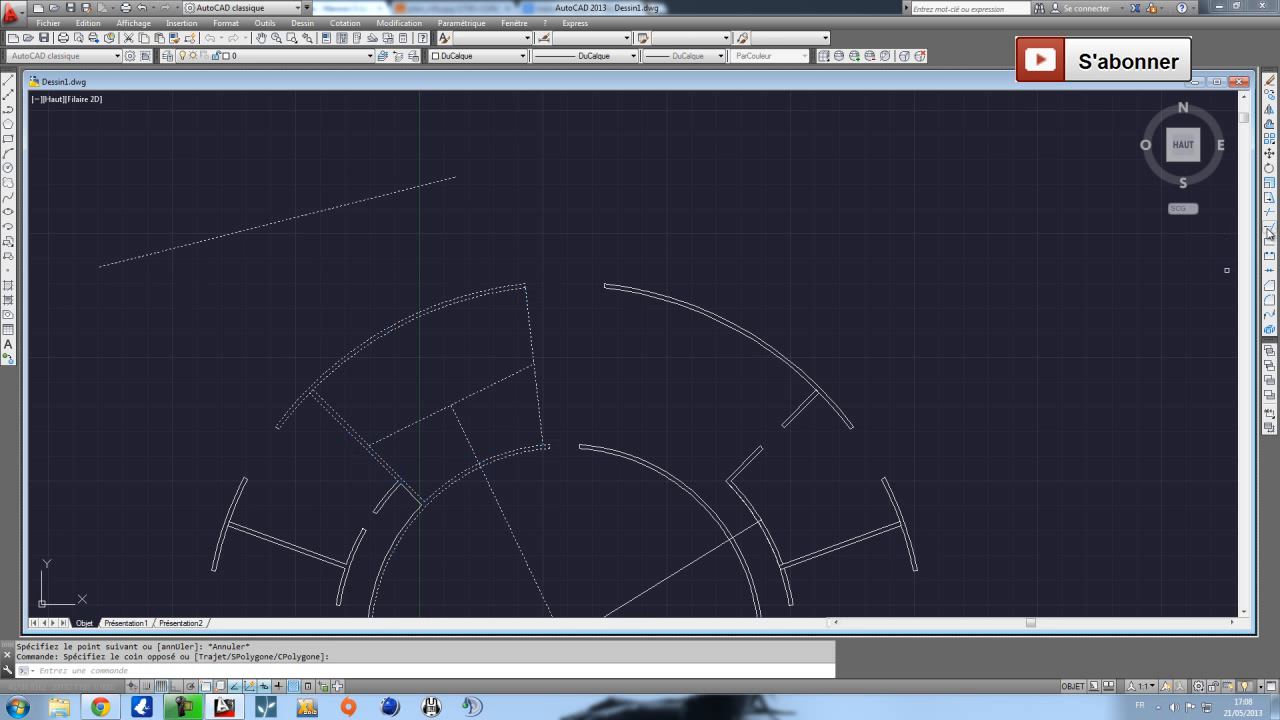
{"action": "left_click", "coordinate": [460, 411]}
{"action": "left_click", "coordinate": [411, 350]}
{"action": "left_click", "coordinate": [415, 330]}
{"action": "key", "text": "Escape"}
{"action": "left_click", "coordinate": [471, 398]}
{"action": "key", "text": "Delete"}
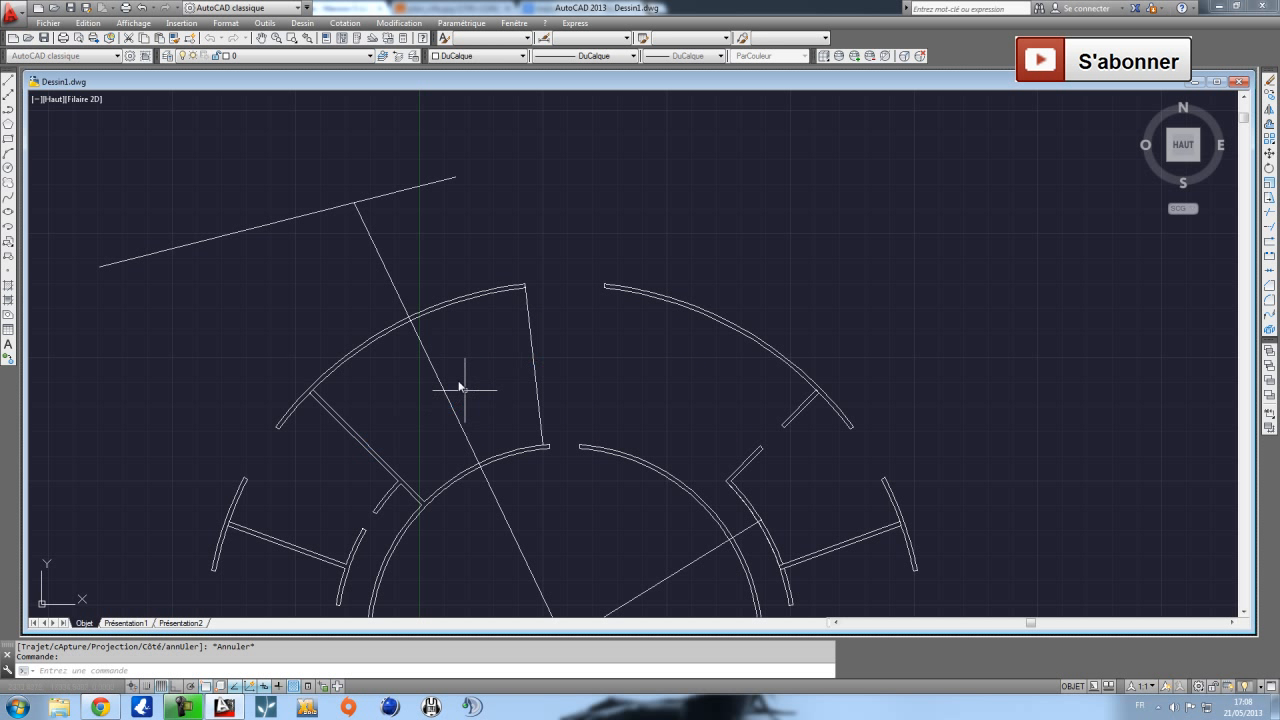
Offset the extended axis by 2000 to both sides.
{"action": "left_click", "coordinate": [1270, 124]}
{"action": "key", "text": "Return"}
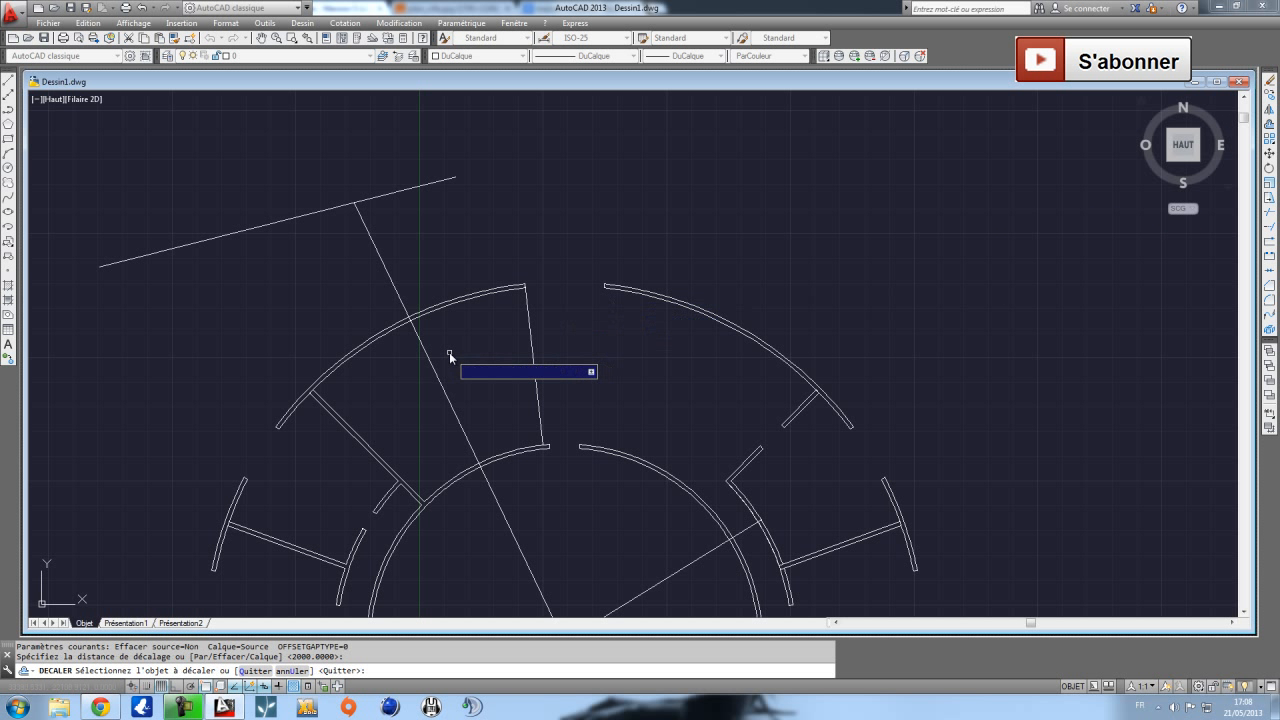
{"action": "left_click", "coordinate": [428, 360]}
{"action": "left_click", "coordinate": [420, 359]}
{"action": "left_click", "coordinate": [429, 361]}
{"action": "left_click", "coordinate": [443, 352]}
{"action": "key", "text": "Escape"}
Trim both outer wall lines between the two offset guides and delete the axis between them.
{"action": "left_click", "coordinate": [507, 363]}
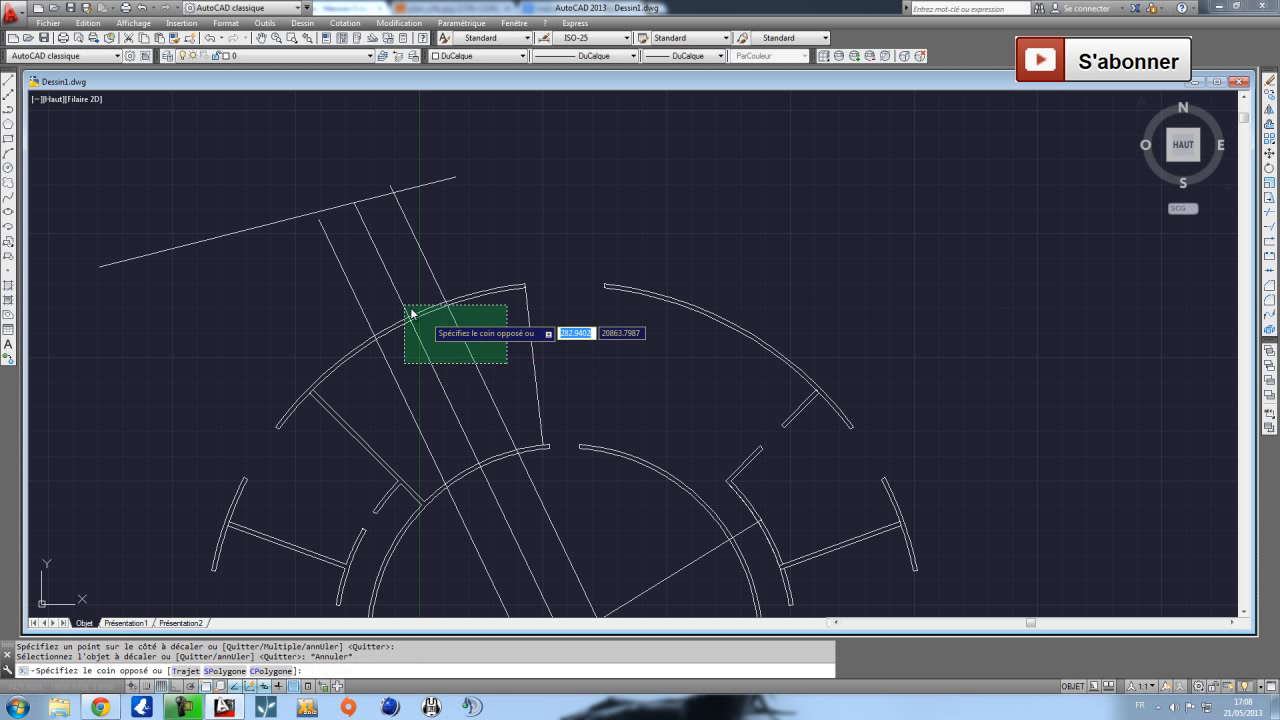
{"action": "left_click", "coordinate": [411, 313]}
{"action": "left_click", "coordinate": [1268, 186]}
{"action": "left_click", "coordinate": [428, 334]}
{"action": "left_click", "coordinate": [412, 304]}
{"action": "left_click", "coordinate": [398, 323]}
{"action": "key", "text": "Escape"}
{"action": "left_click", "coordinate": [406, 310]}
{"action": "key", "text": "Delete"}
Trim the eastern offset guide on the inner side of the outer wall.
{"action": "left_click", "coordinate": [472, 335]}
{"action": "left_click", "coordinate": [352, 292]}
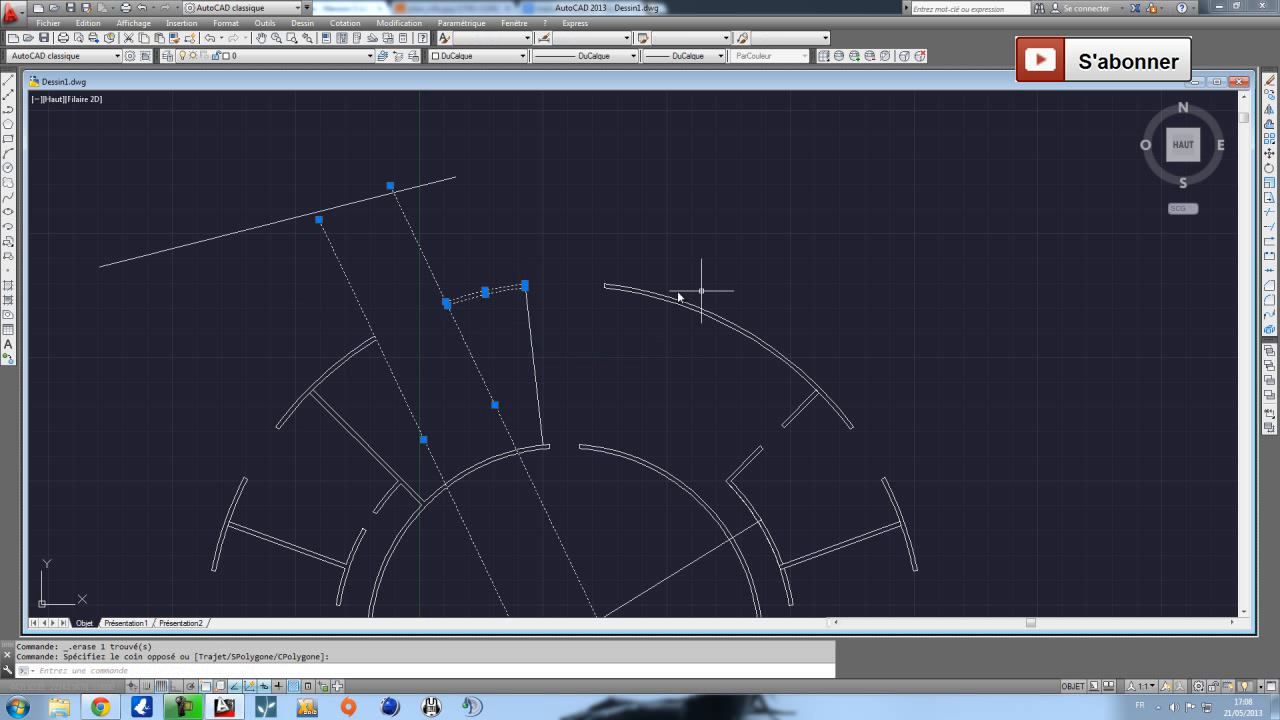
{"action": "left_click", "coordinate": [1265, 213]}
{"action": "left_click", "coordinate": [491, 372]}
{"action": "left_click", "coordinate": [455, 364]}
{"action": "left_click", "coordinate": [414, 367]}
{"action": "left_click", "coordinate": [390, 368]}
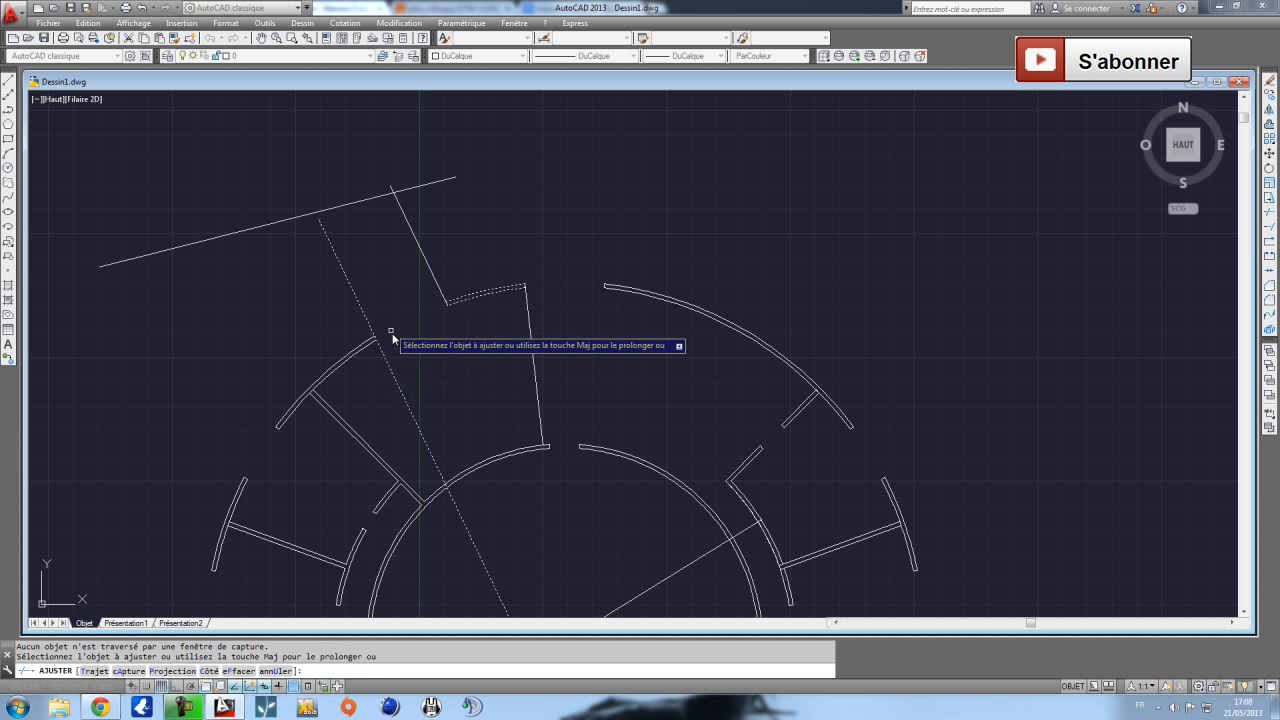
{"action": "left_click", "coordinate": [386, 362]}
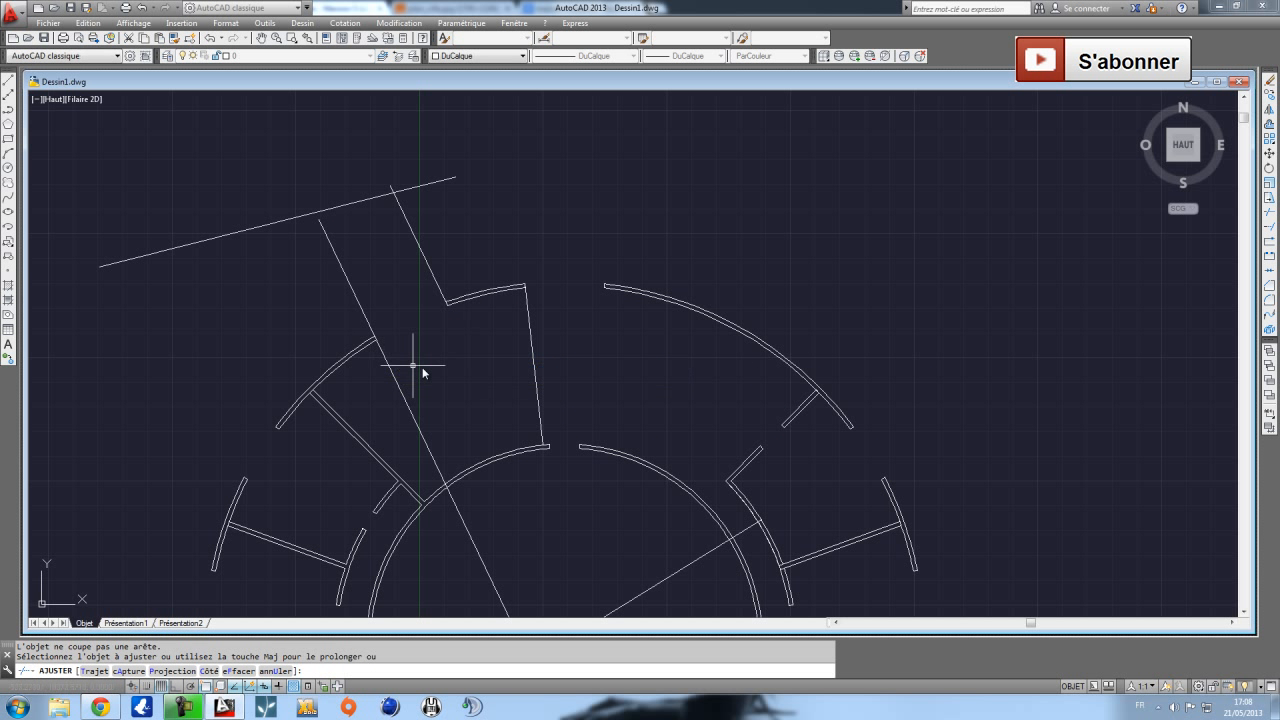
Trim the western offset guide on both sides of the outer wall, leaving only the end line that closes the opening.
{"action": "key", "text": "Escape"}
{"action": "left_click", "coordinate": [412, 365]}
{"action": "left_click", "coordinate": [323, 279]}
{"action": "left_click", "coordinate": [1268, 208]}
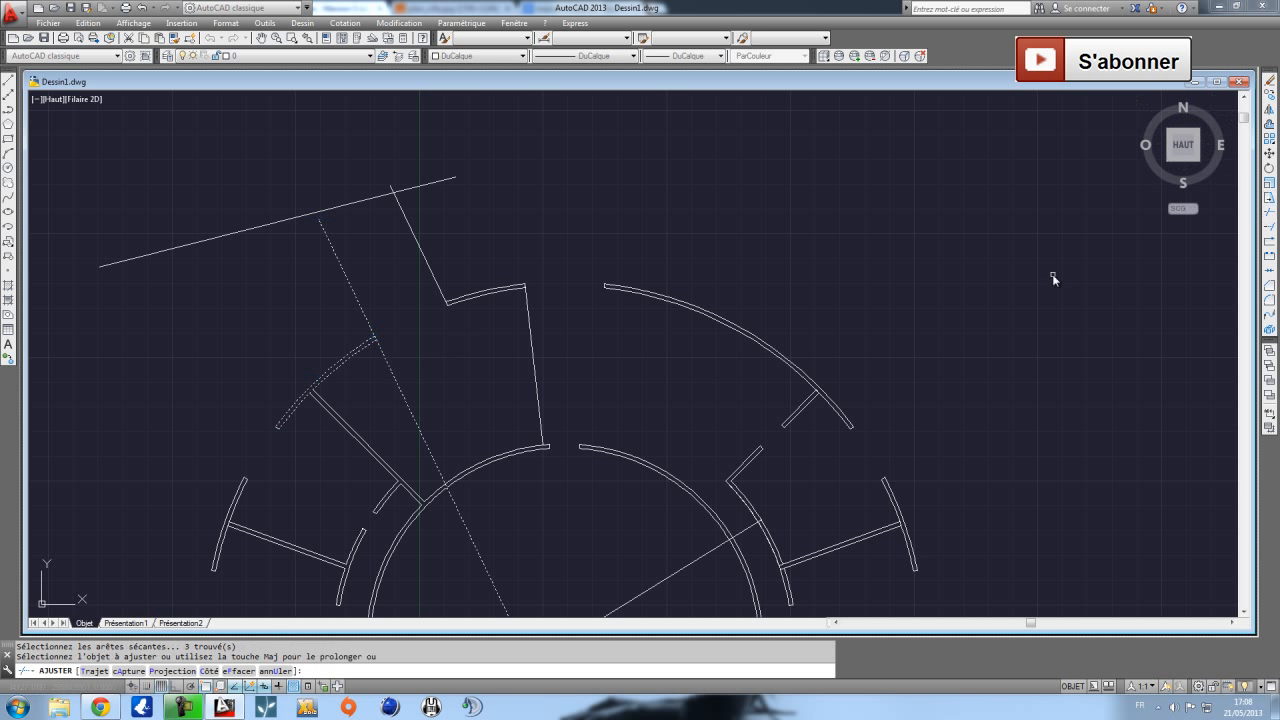
{"action": "scroll", "coordinate": [381, 350], "scroll_direction": "up", "scroll_amount": 2}
{"action": "left_click", "coordinate": [377, 358]}
{"action": "left_click", "coordinate": [360, 330]}
{"action": "key", "text": "Escape"}
Trim the part of the eastern guide outside the outer wall, leaving only the short end line.
{"action": "left_click", "coordinate": [444, 247]}
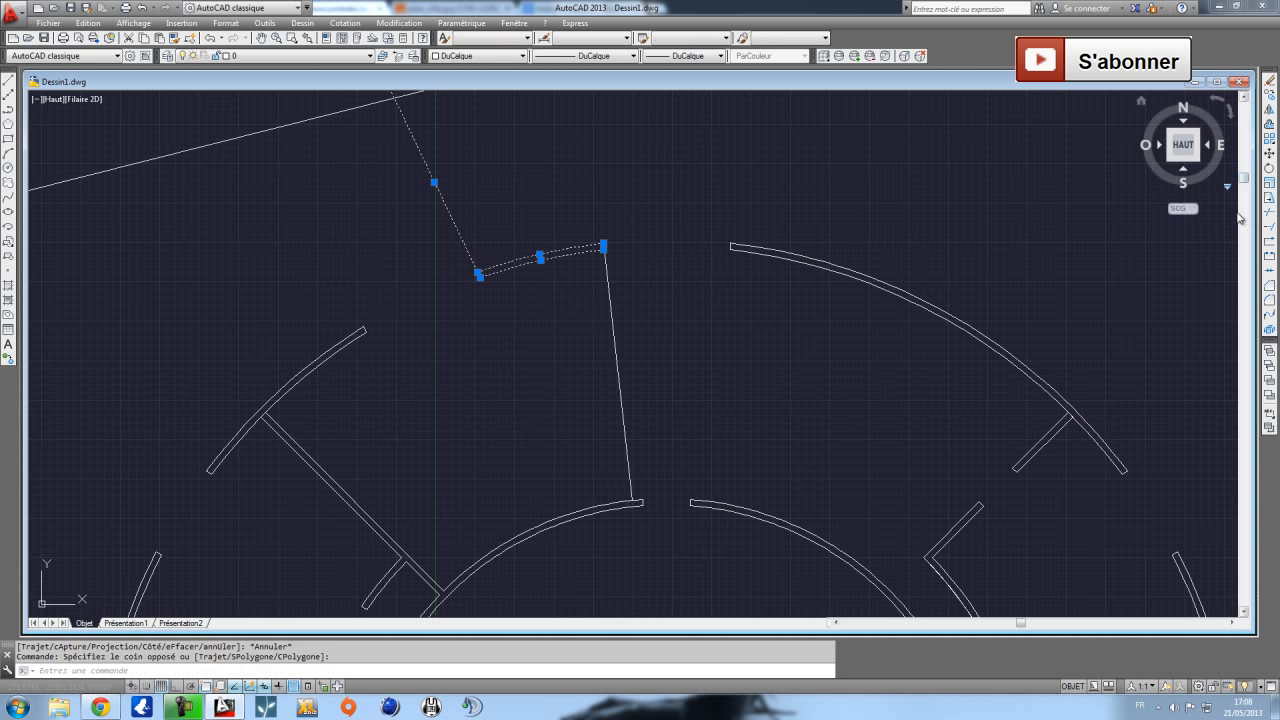
{"action": "left_click", "coordinate": [1268, 210]}
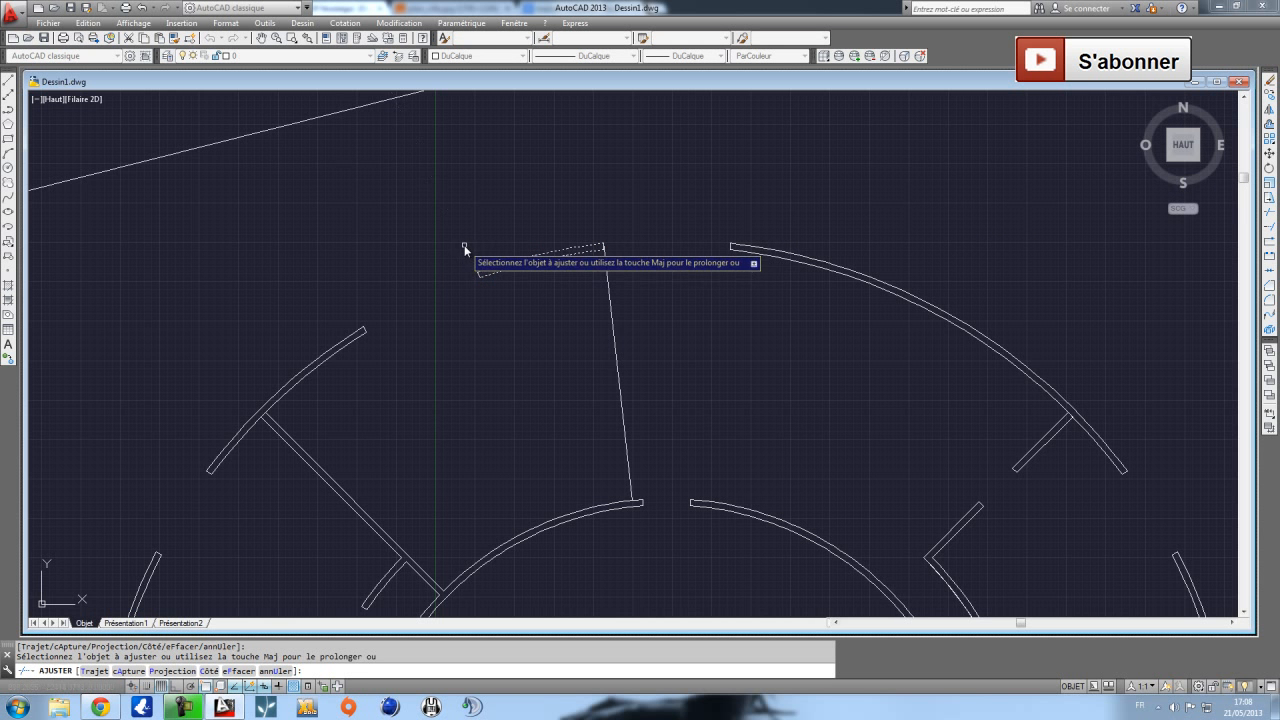
{"action": "key", "text": "Escape"}
Delete the radial line between the inner and outer walls beside the central gap.
{"action": "scroll", "coordinate": [537, 266], "scroll_direction": "down", "scroll_amount": 5}
{"action": "left_click", "coordinate": [592, 302]}
{"action": "scroll", "coordinate": [541, 242], "scroll_direction": "up", "scroll_amount": 5}
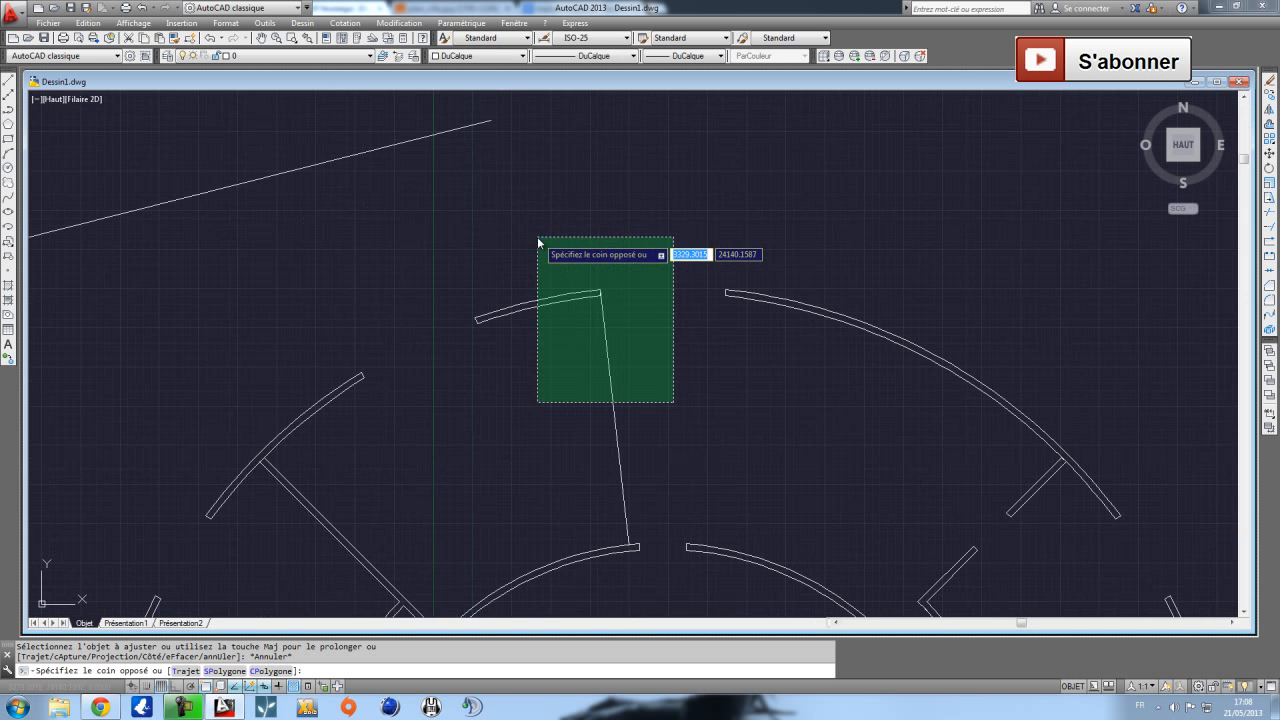
{"action": "left_click", "coordinate": [541, 242]}
{"action": "key", "text": "Escape"}
{"action": "left_click", "coordinate": [586, 392]}
{"action": "left_click", "coordinate": [658, 426]}
{"action": "left_click", "coordinate": [658, 426]}
{"action": "left_click", "coordinate": [580, 383]}
{"action": "key", "text": "Delete"}
Mirror the north-western opening's two end lines about the vertical line through the house centre, keeping the originals.
{"action": "scroll", "coordinate": [627, 390], "scroll_direction": "down", "scroll_amount": 2}
{"action": "scroll", "coordinate": [627, 391], "scroll_direction": "down", "scroll_amount": 2}
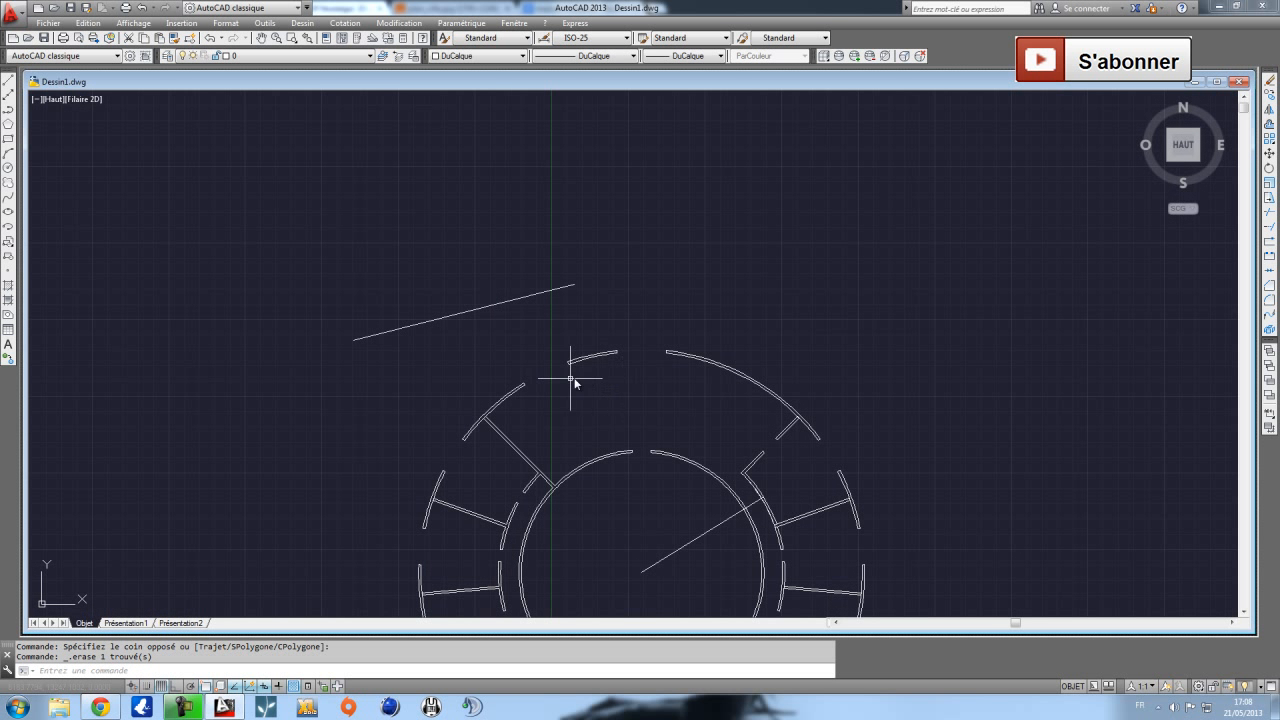
{"action": "scroll", "coordinate": [609, 368], "scroll_direction": "up", "scroll_amount": 2}
{"action": "left_click", "coordinate": [438, 343]}
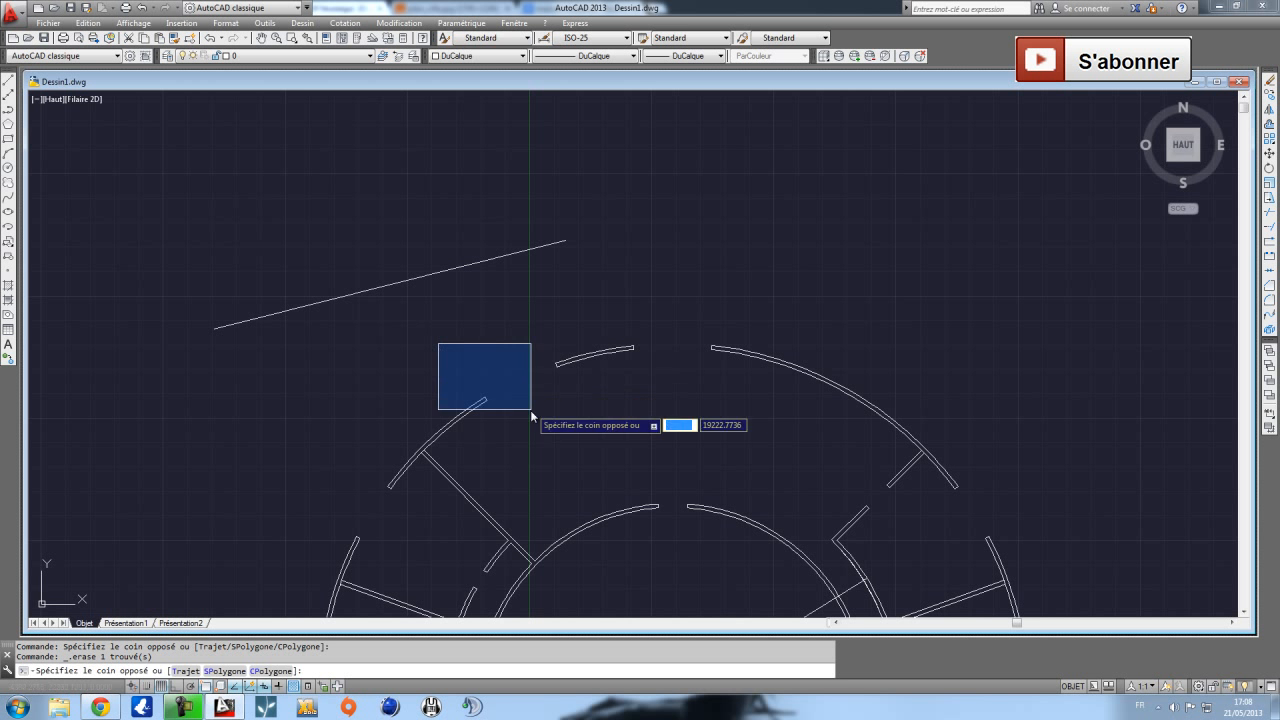
{"action": "left_click", "coordinate": [588, 388]}
{"action": "left_click", "coordinate": [1269, 108]}
{"action": "middle_click_drag", "start_coordinate": [785, 381], "coordinate": [699, 183]}
{"action": "left_click", "coordinate": [590, 499]}
{"action": "left_click", "coordinate": [175, 687]}
{"action": "left_click", "coordinate": [605, 231]}
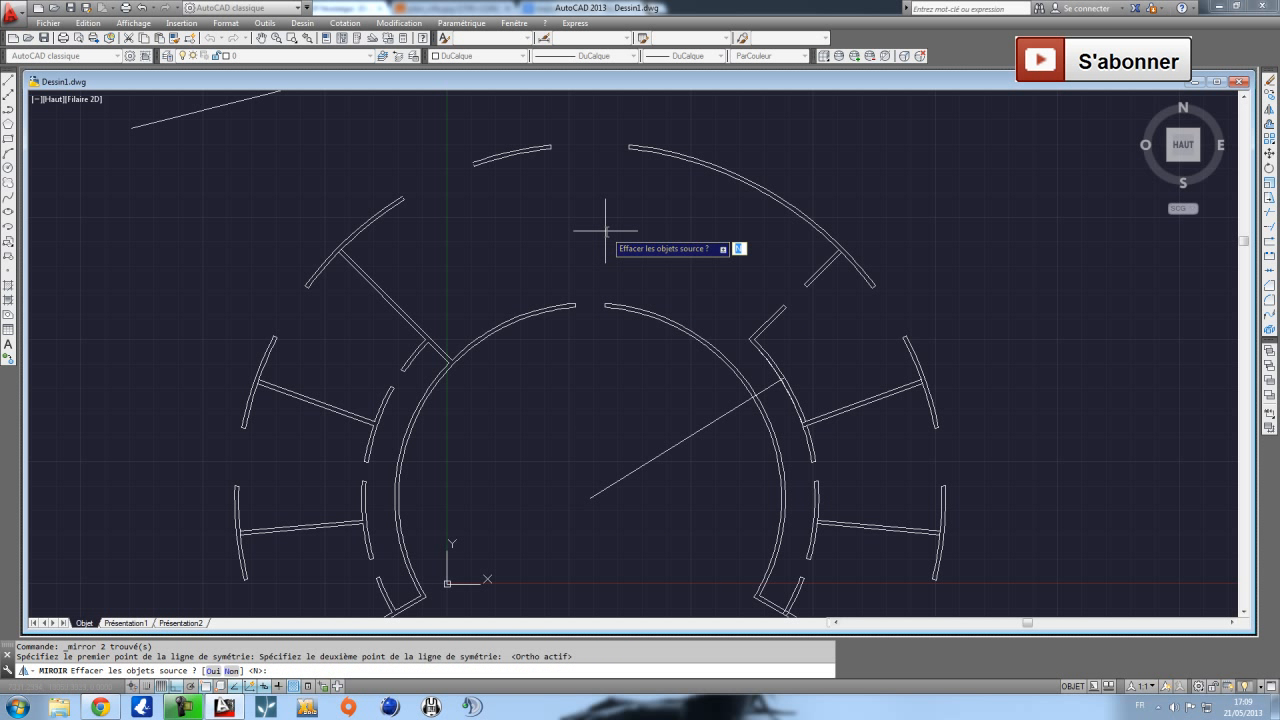
{"action": "key", "text": "Return"}
Trim both outer wall arcs between the mirrored end lines to cut the north-eastern opening.
{"action": "middle_click_drag", "start_coordinate": [764, 209], "coordinate": [584, 257]}
{"action": "left_click", "coordinate": [586, 237]}
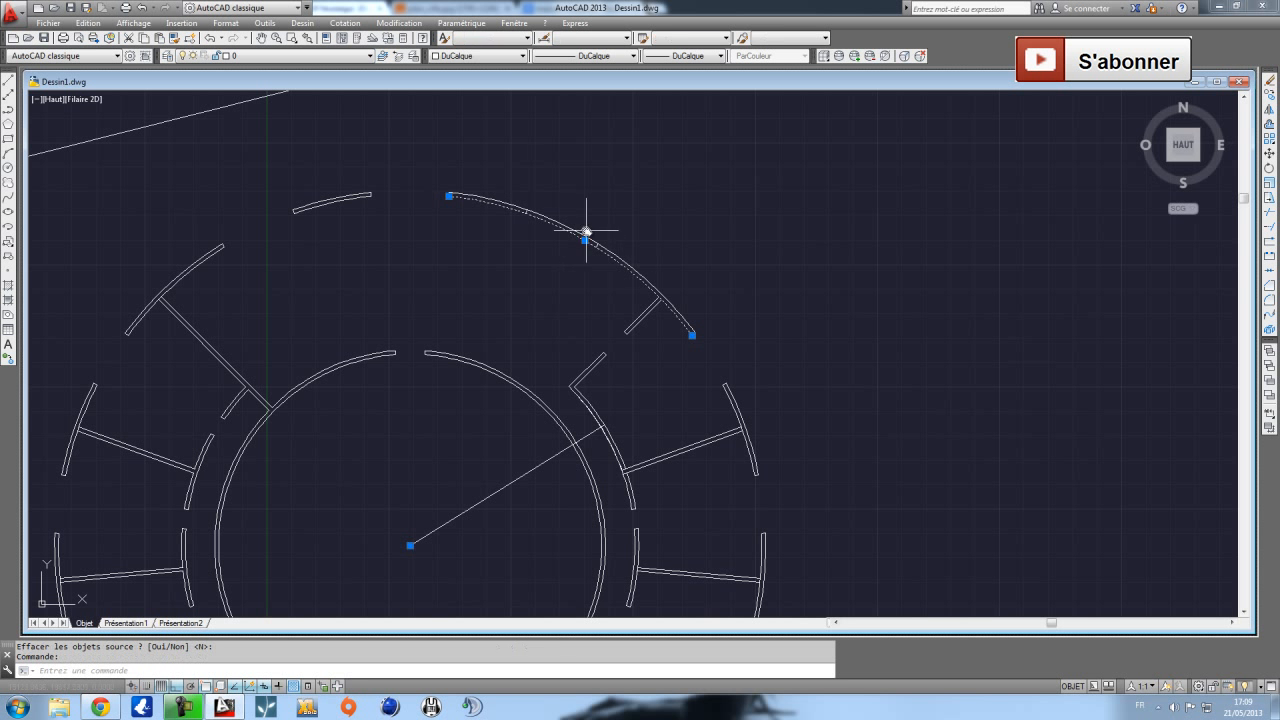
{"action": "left_click", "coordinate": [712, 280]}
{"action": "left_click", "coordinate": [491, 163]}
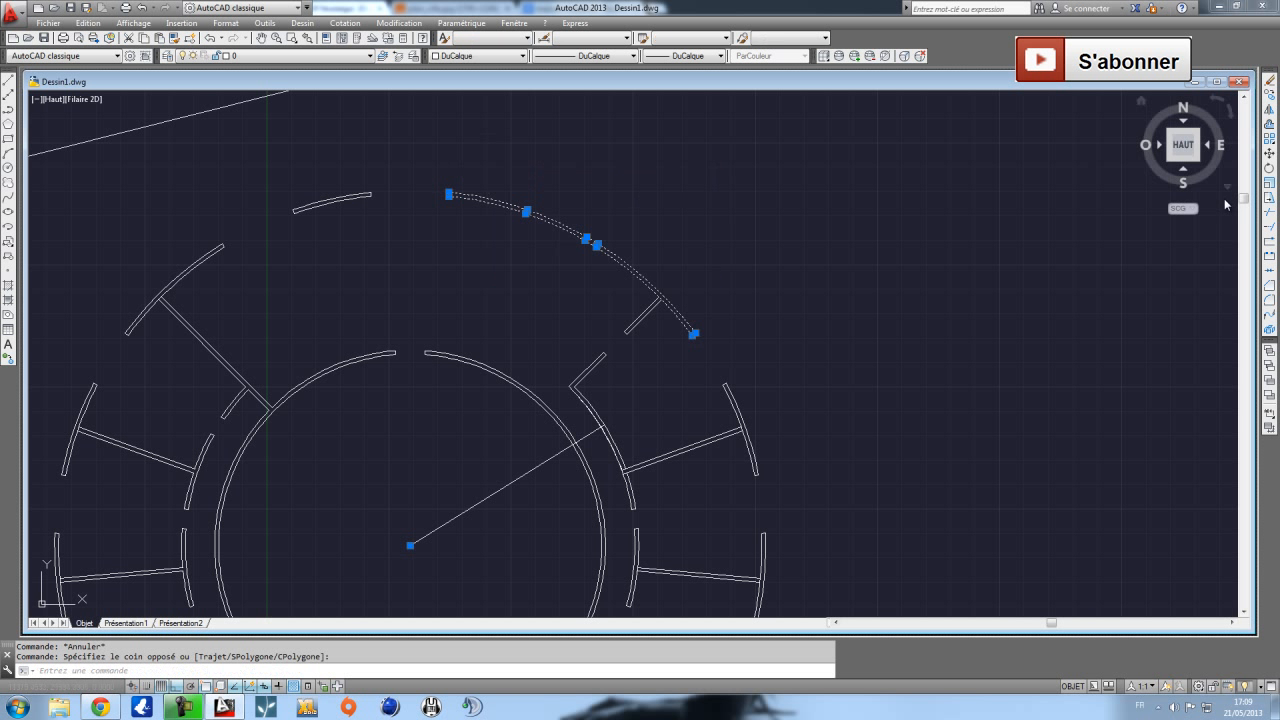
{"action": "key", "text": "Escape"}
{"action": "left_click", "coordinate": [1264, 214]}
{"action": "scroll", "coordinate": [592, 250], "scroll_direction": "up", "scroll_amount": 8}
{"action": "left_click", "coordinate": [539, 241]}
{"action": "left_click", "coordinate": [528, 151]}
{"action": "key", "text": "Escape"}
{"action": "scroll", "coordinate": [507, 205], "scroll_direction": "down", "scroll_amount": 5}
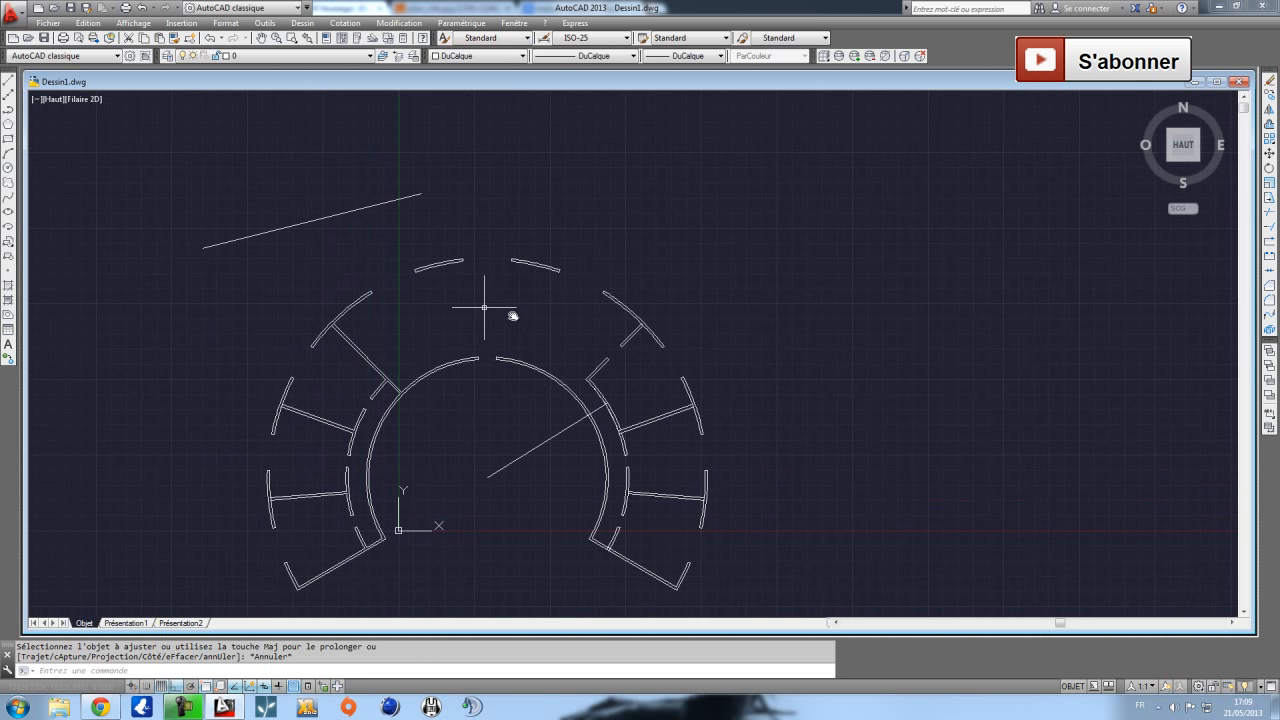
Delete the loose slanted line outside the house and the construction line running from the house centre to the inner wall.
{"action": "left_click", "coordinate": [375, 240]}
{"action": "left_click", "coordinate": [319, 212]}
{"action": "key", "text": "Delete"}
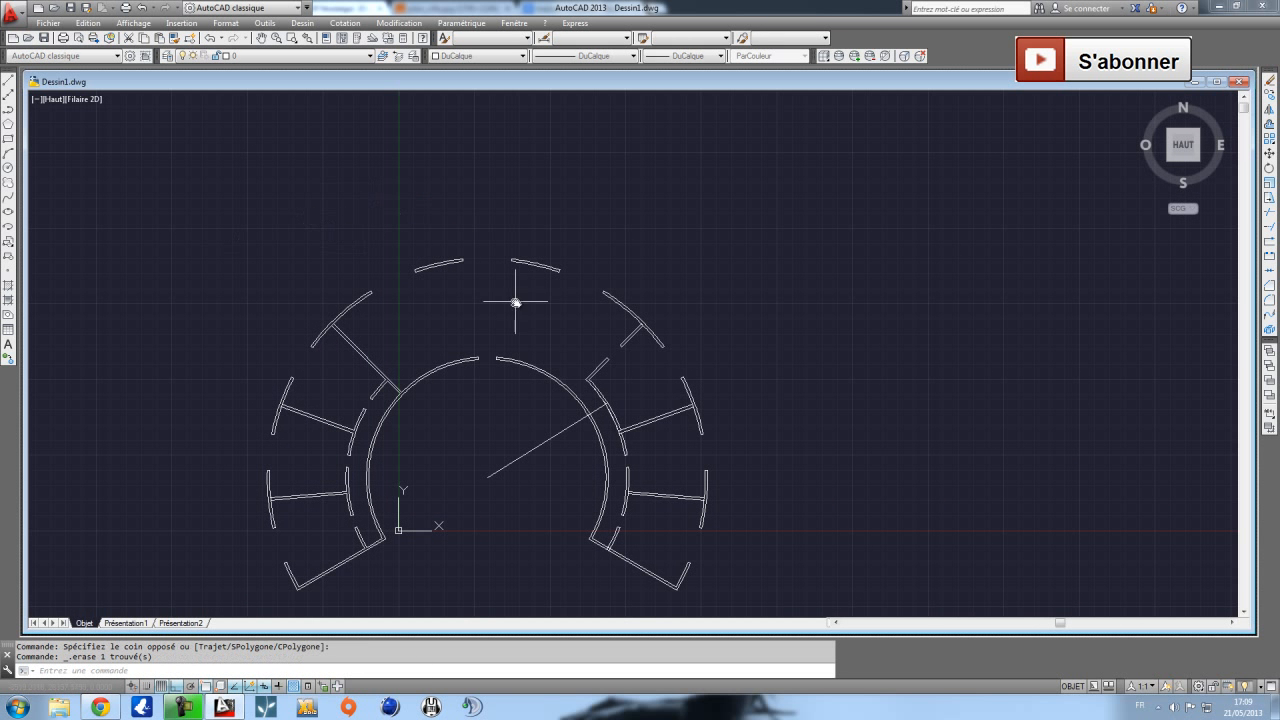
{"action": "left_click", "coordinate": [531, 467]}
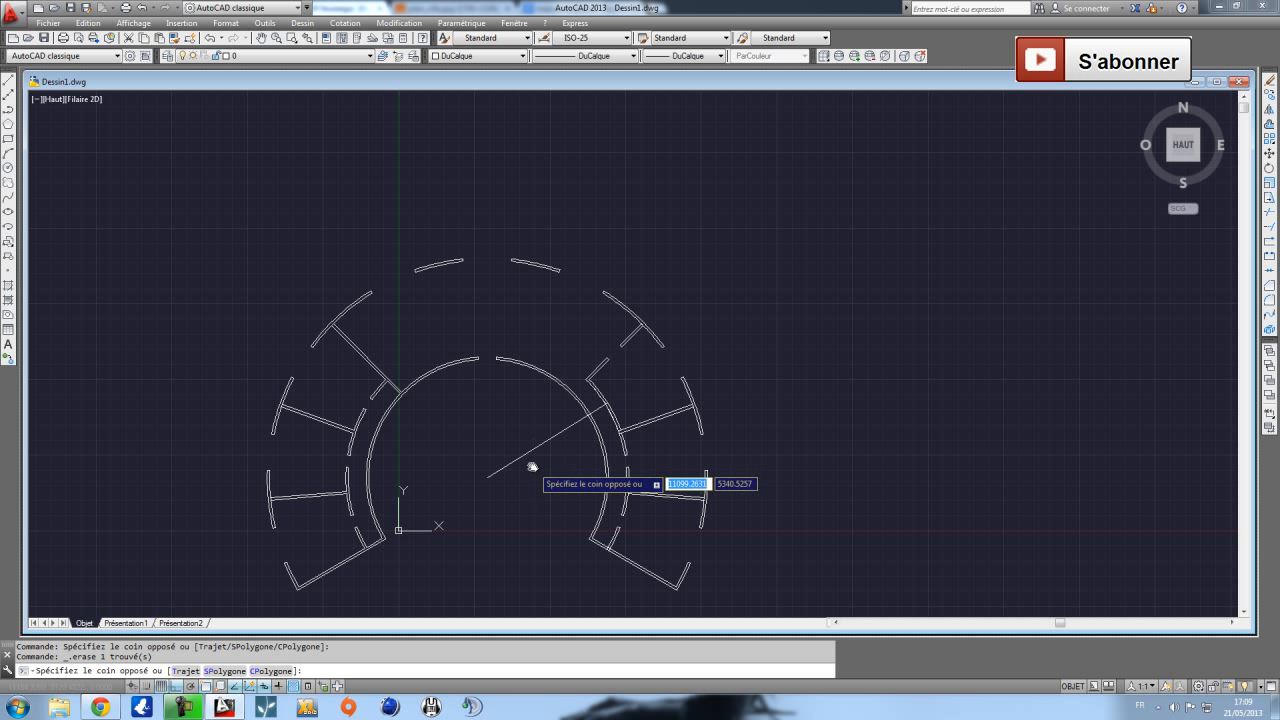
{"action": "left_click", "coordinate": [513, 445]}
{"action": "key", "text": "Delete"}
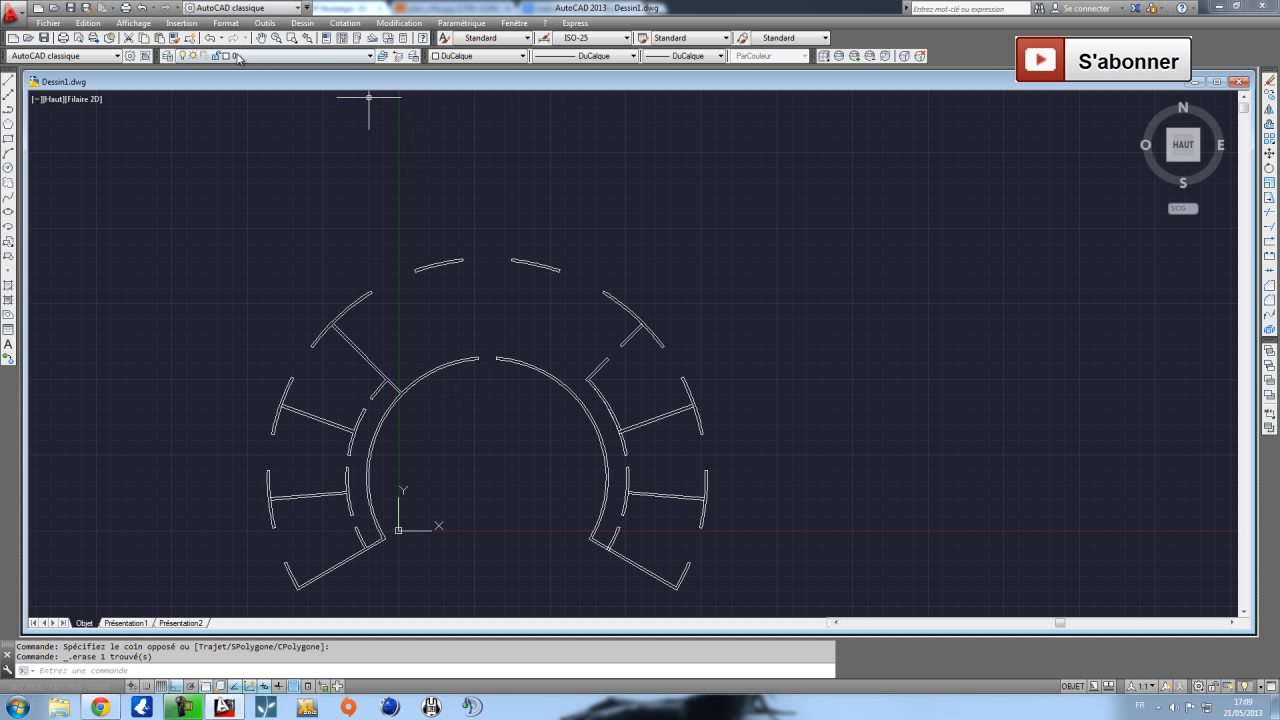
Make the Marches Porche layer visible in the drawing.
{"action": "left_click", "coordinate": [369, 55]}
{"action": "left_click", "coordinate": [191, 101]}
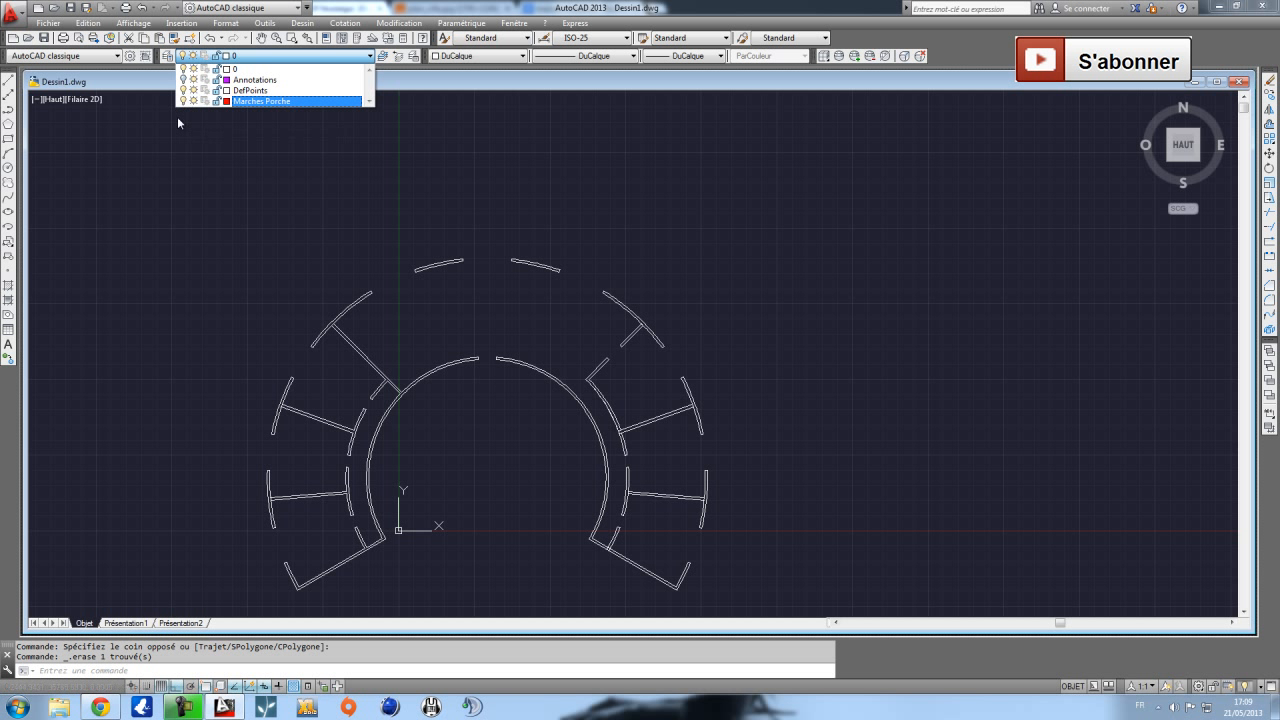
{"action": "mouse_move", "coordinate": [505, 405]}
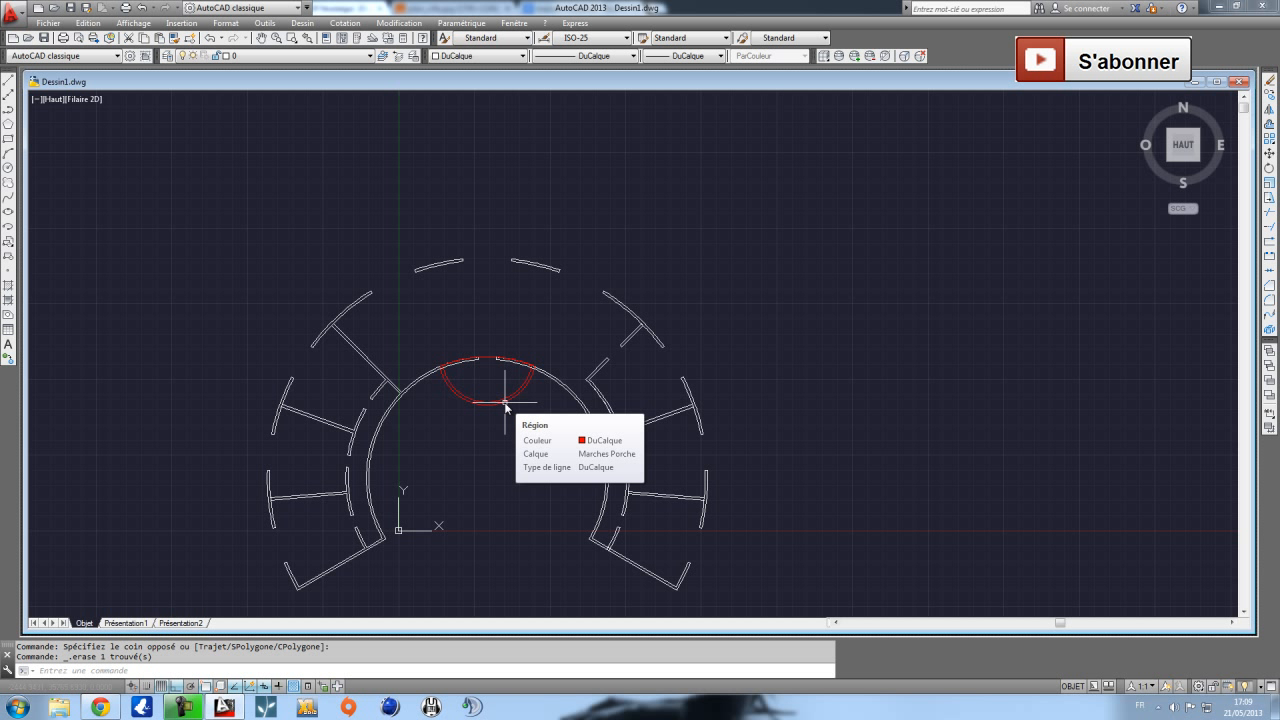
{"action": "scroll", "coordinate": [401, 432], "scroll_direction": "up", "scroll_amount": 4}
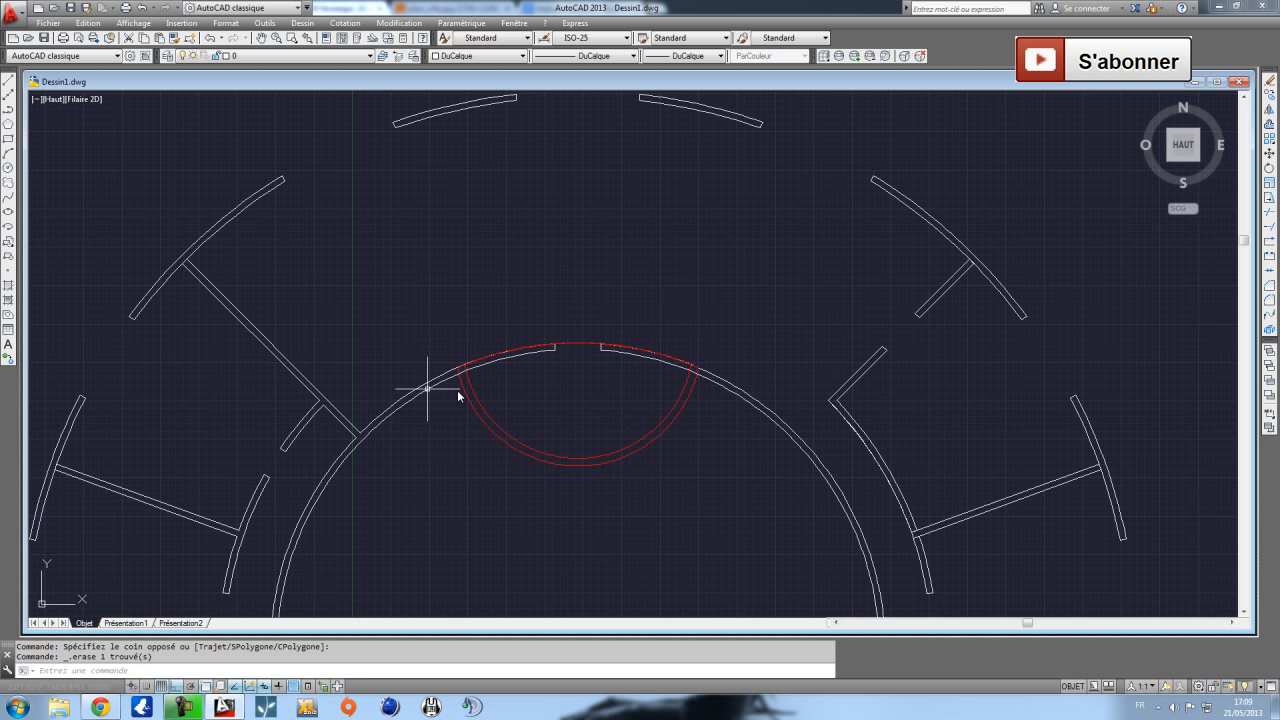
{"action": "scroll", "coordinate": [427, 388], "scroll_direction": "up", "scroll_amount": 3}
{"action": "left_click_drag", "start_coordinate": [371, 437], "coordinate": [251, 329]}
{"action": "left_click", "coordinate": [1270, 228]}
{"action": "key", "text": "Escape"}
{"action": "left_click_drag", "start_coordinate": [459, 531], "coordinate": [300, 409]}
{"action": "key", "text": "Escape"}
{"action": "scroll", "coordinate": [360, 445], "scroll_direction": "down", "scroll_amount": 4}
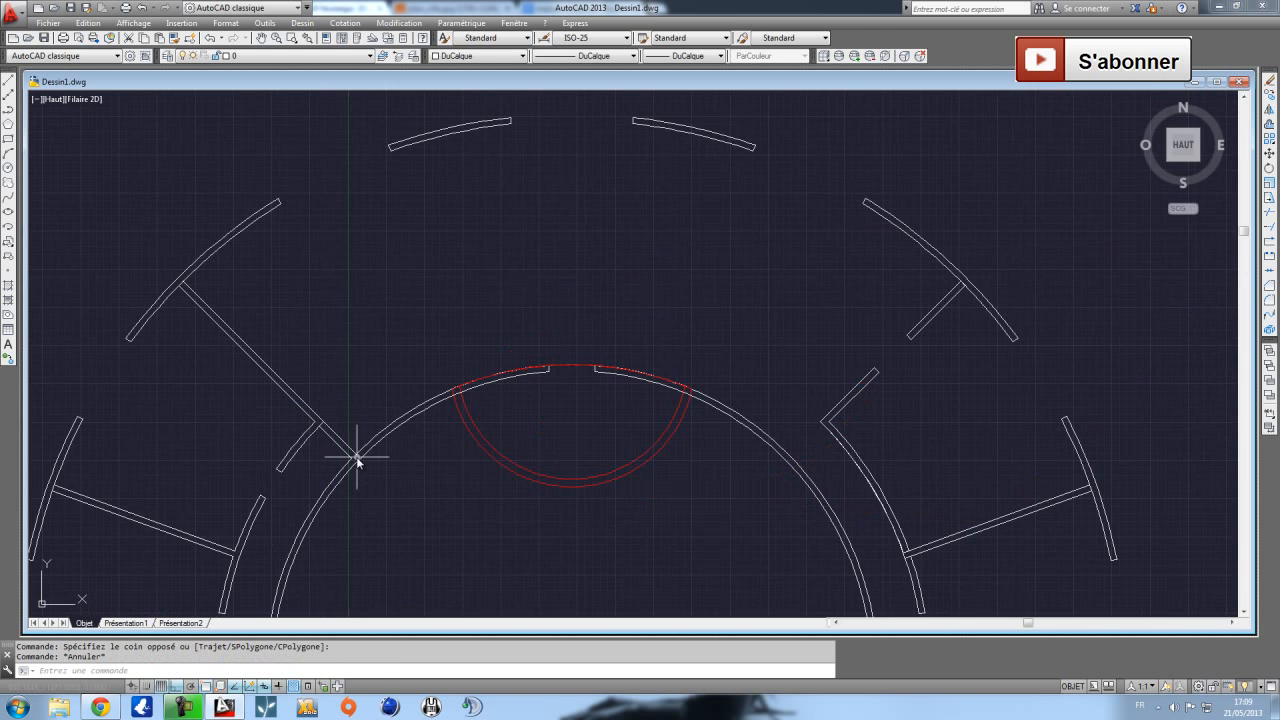
Delete the western outer arc of the inner circular wall and one short line joining that wall to the north-western partition.
{"action": "middle_click_drag", "start_coordinate": [357, 460], "coordinate": [391, 374]}
{"action": "left_click", "coordinate": [393, 372]}
{"action": "key", "text": "Return"}
{"action": "left_click", "coordinate": [370, 370]}
{"action": "right_click", "coordinate": [368, 370]}
{"action": "left_click", "coordinate": [390, 388]}
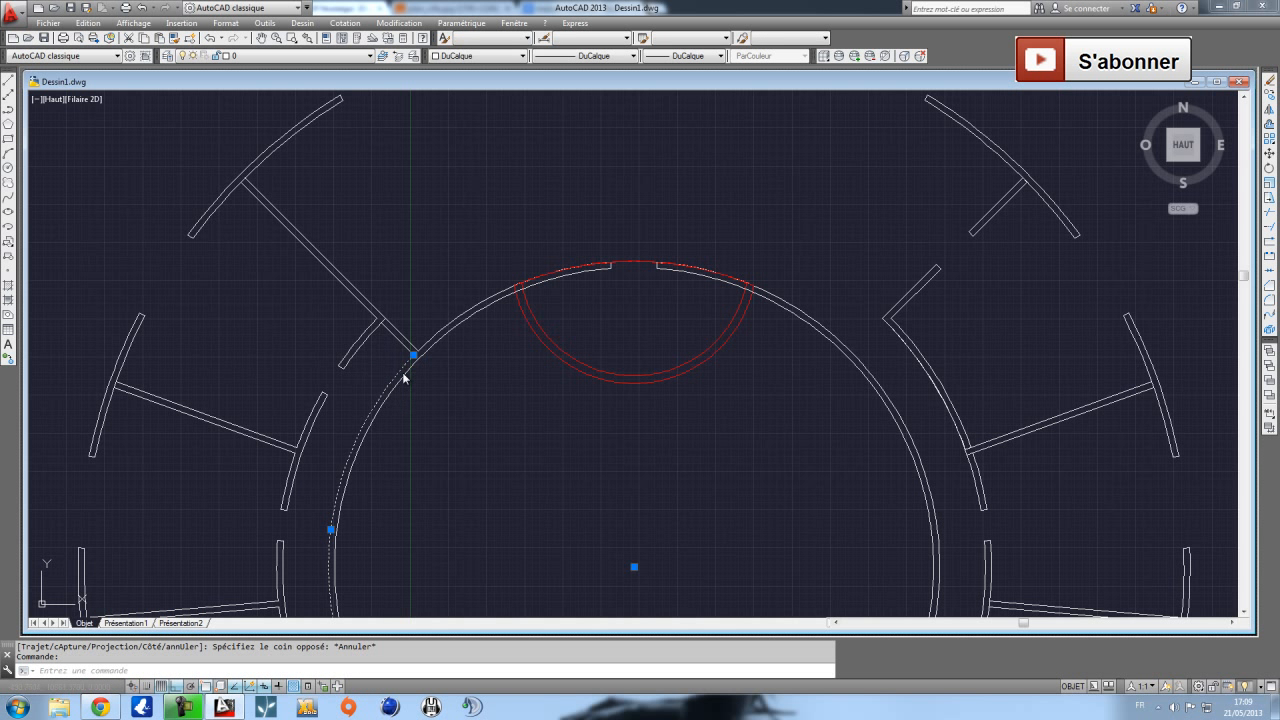
{"action": "left_click", "coordinate": [422, 358]}
{"action": "left_click", "coordinate": [363, 294]}
{"action": "key", "text": "Escape"}
{"action": "left_click", "coordinate": [401, 344]}
{"action": "key", "text": "Delete"}
Trim the remaining short line between the north-western partition's corner and the inner circular wall.
{"action": "left_click", "coordinate": [404, 332]}
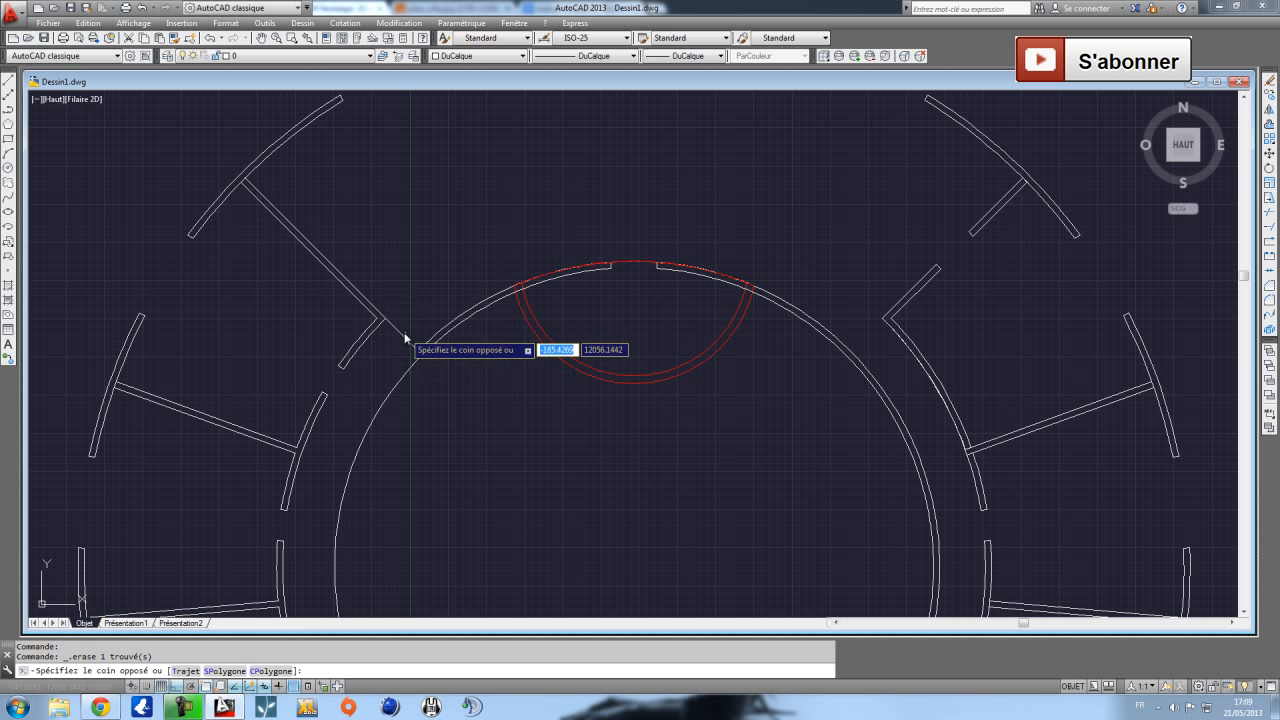
{"action": "left_click", "coordinate": [397, 333]}
{"action": "left_click", "coordinate": [460, 390]}
{"action": "left_click", "coordinate": [343, 320]}
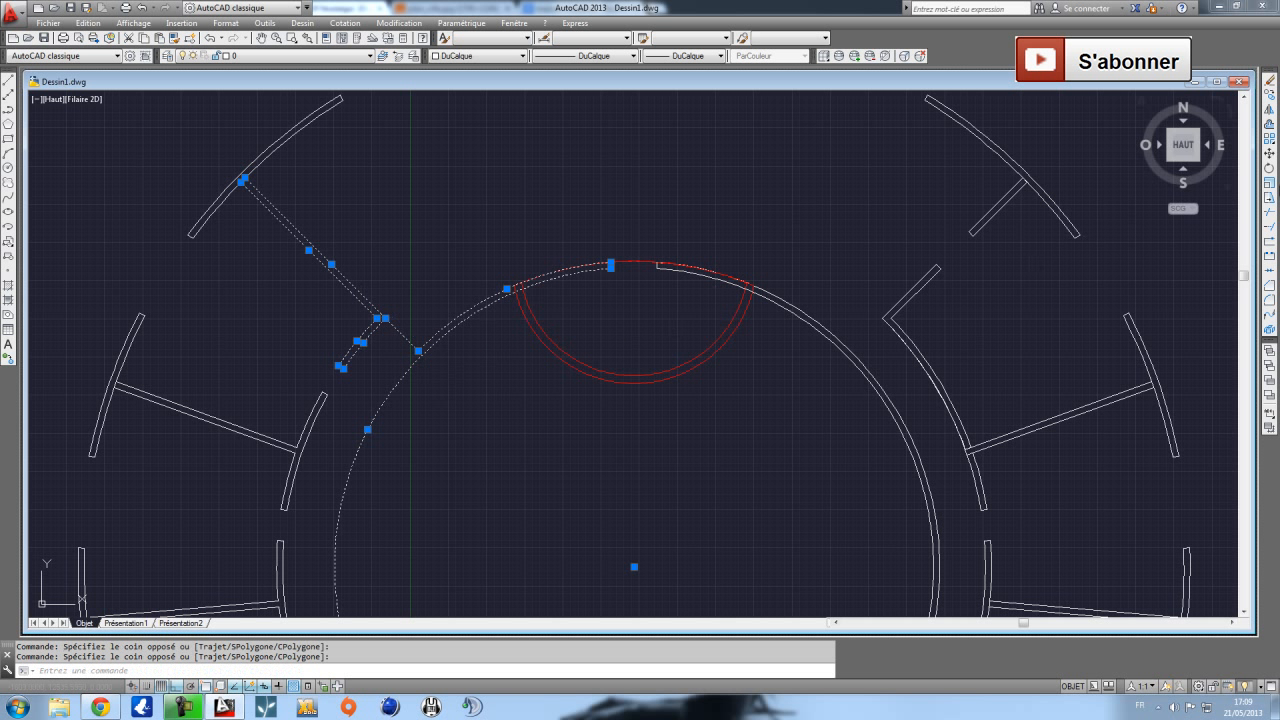
{"action": "left_click", "coordinate": [1271, 218]}
{"action": "key", "text": "Escape"}
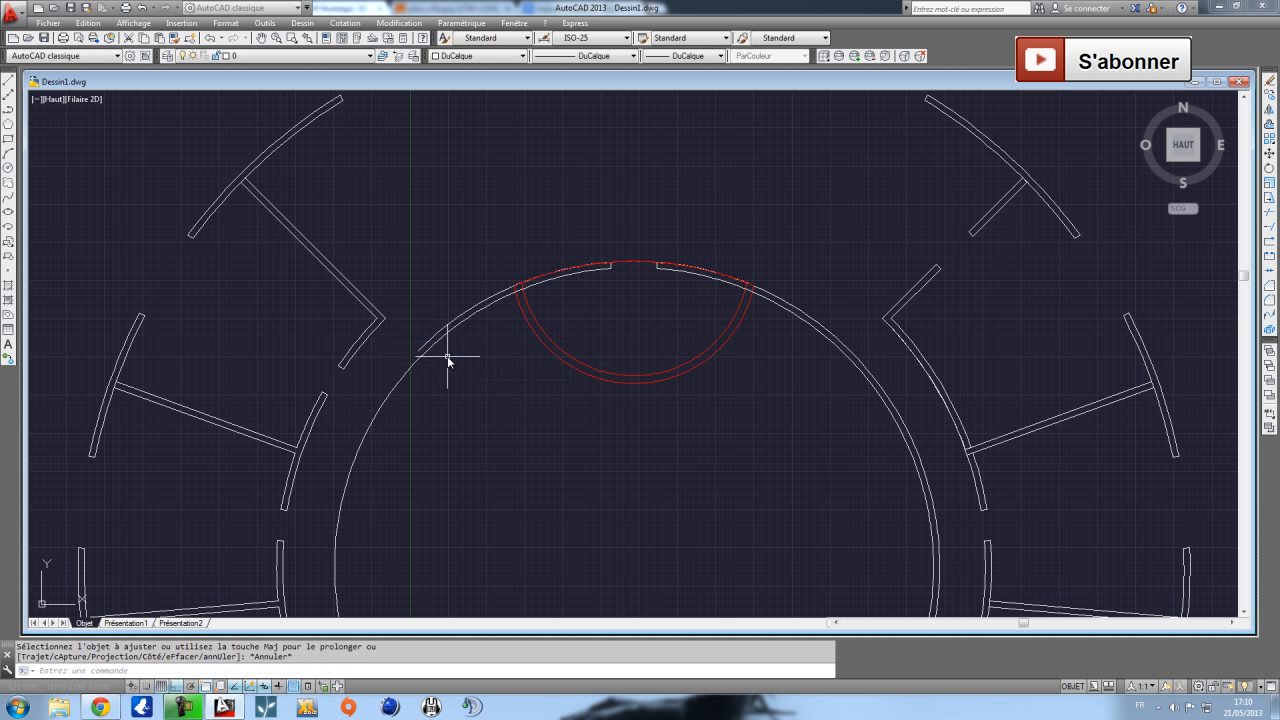
Extend the inner circular wall's north-western outer arc down to the south-western end wall.
{"action": "scroll", "coordinate": [594, 350], "scroll_direction": "down", "scroll_amount": 4}
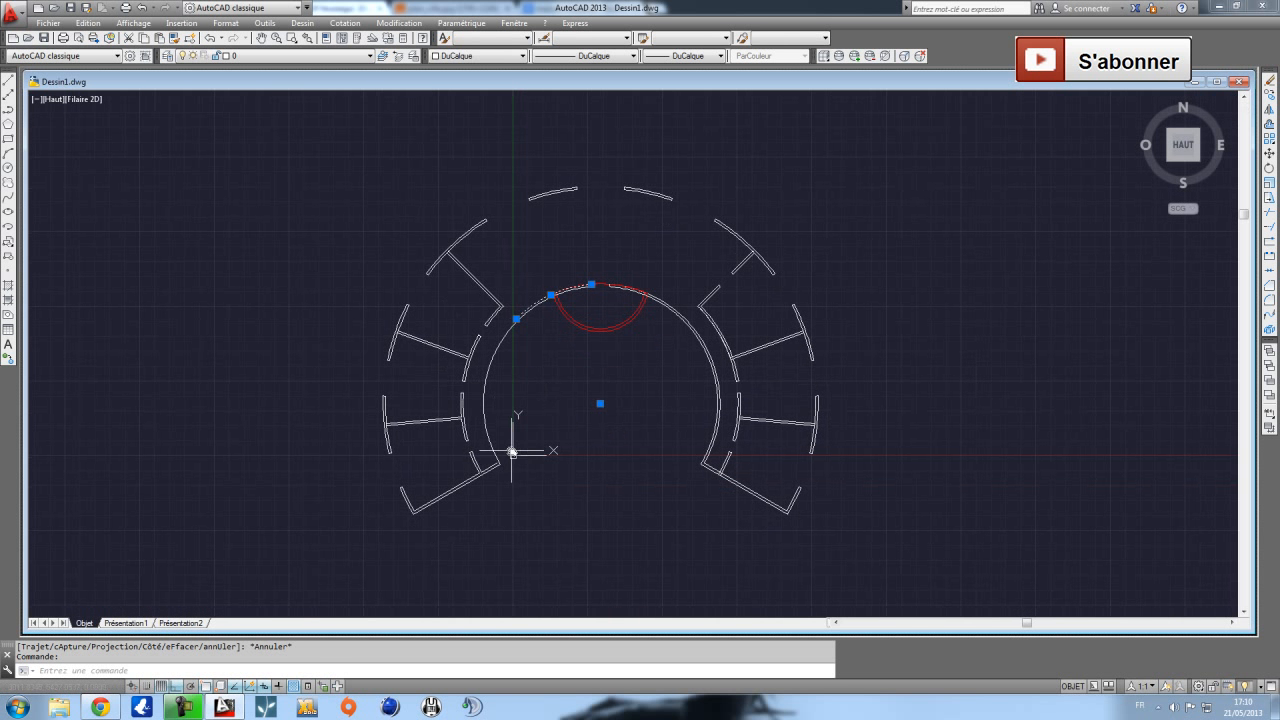
{"action": "left_click", "coordinate": [514, 480]}
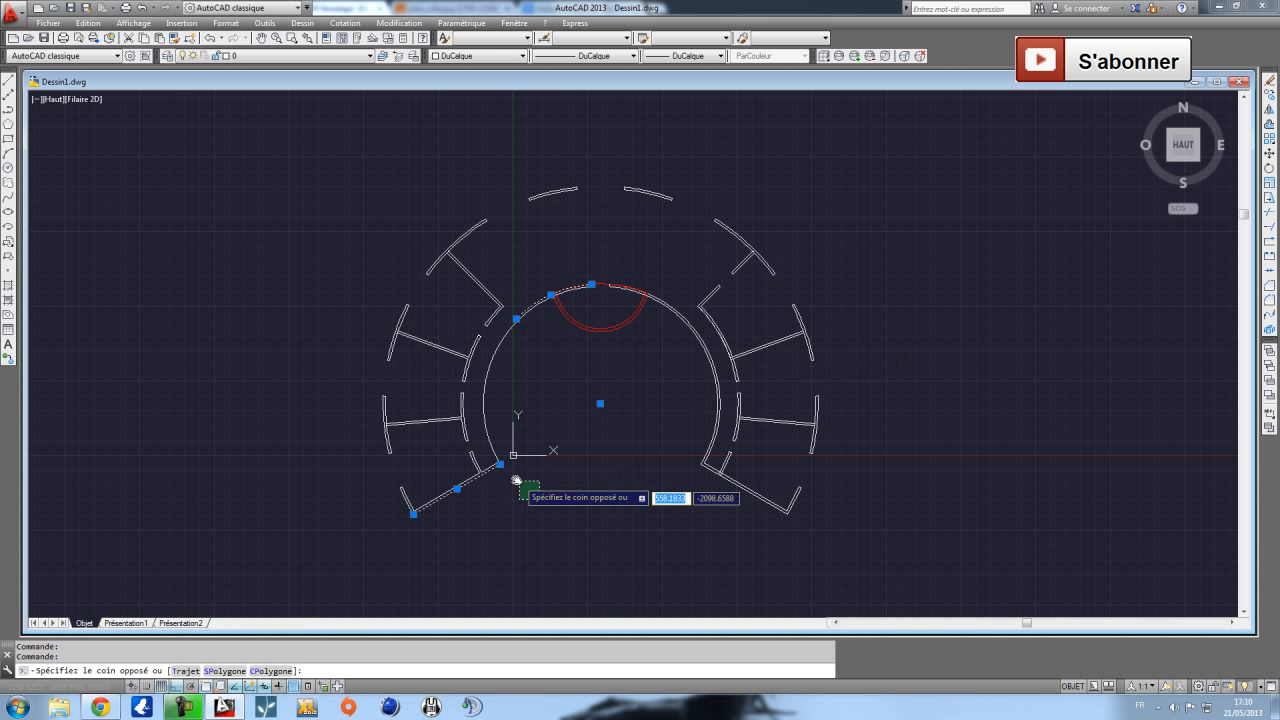
{"action": "left_click", "coordinate": [494, 463]}
{"action": "left_click", "coordinate": [1269, 240]}
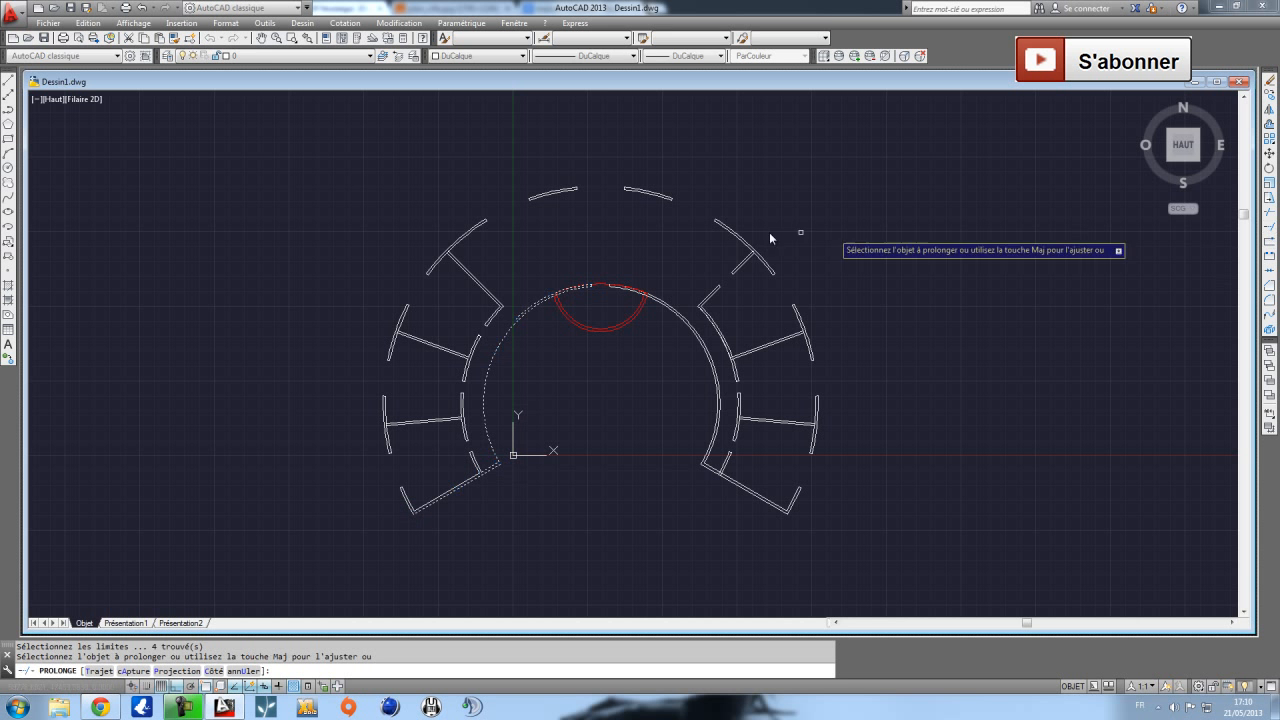
{"action": "left_click", "coordinate": [540, 301]}
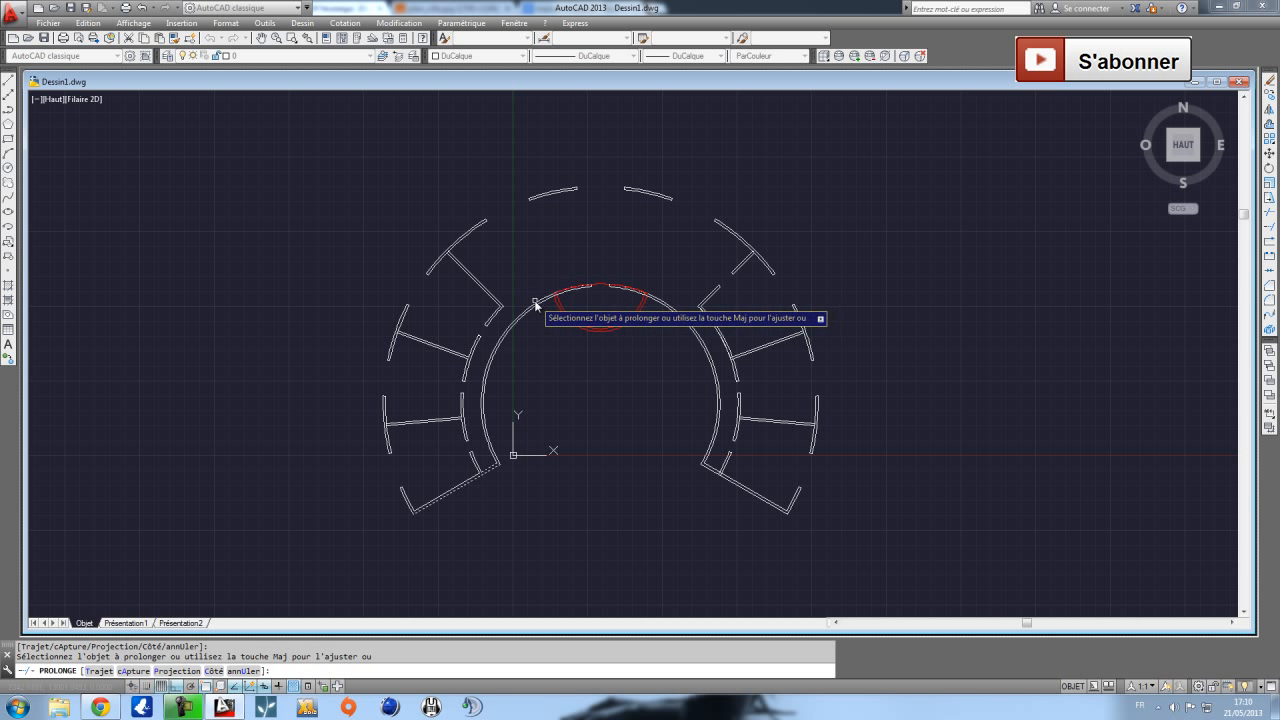
{"action": "key", "text": "Escape"}
Turn on the Annotations layer to show the room labels.
{"action": "scroll", "coordinate": [571, 315], "scroll_direction": "up", "scroll_amount": 4}
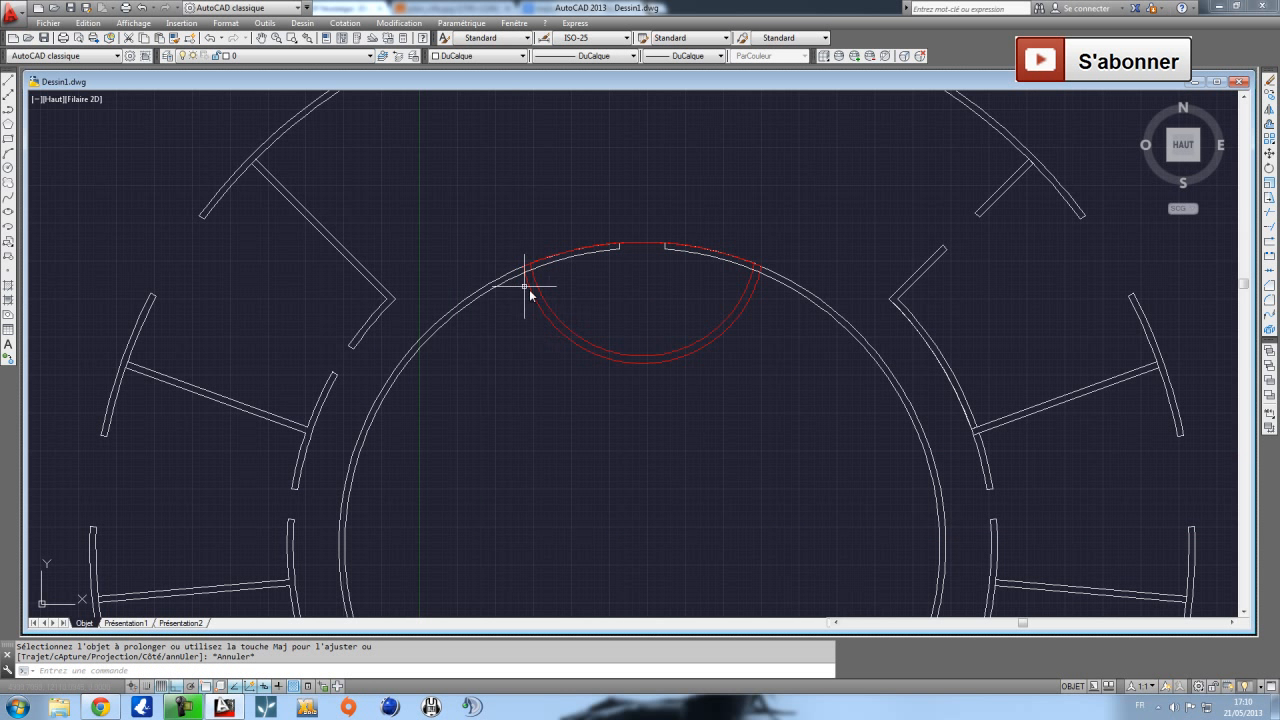
{"action": "scroll", "coordinate": [473, 463], "scroll_direction": "down", "scroll_amount": 2}
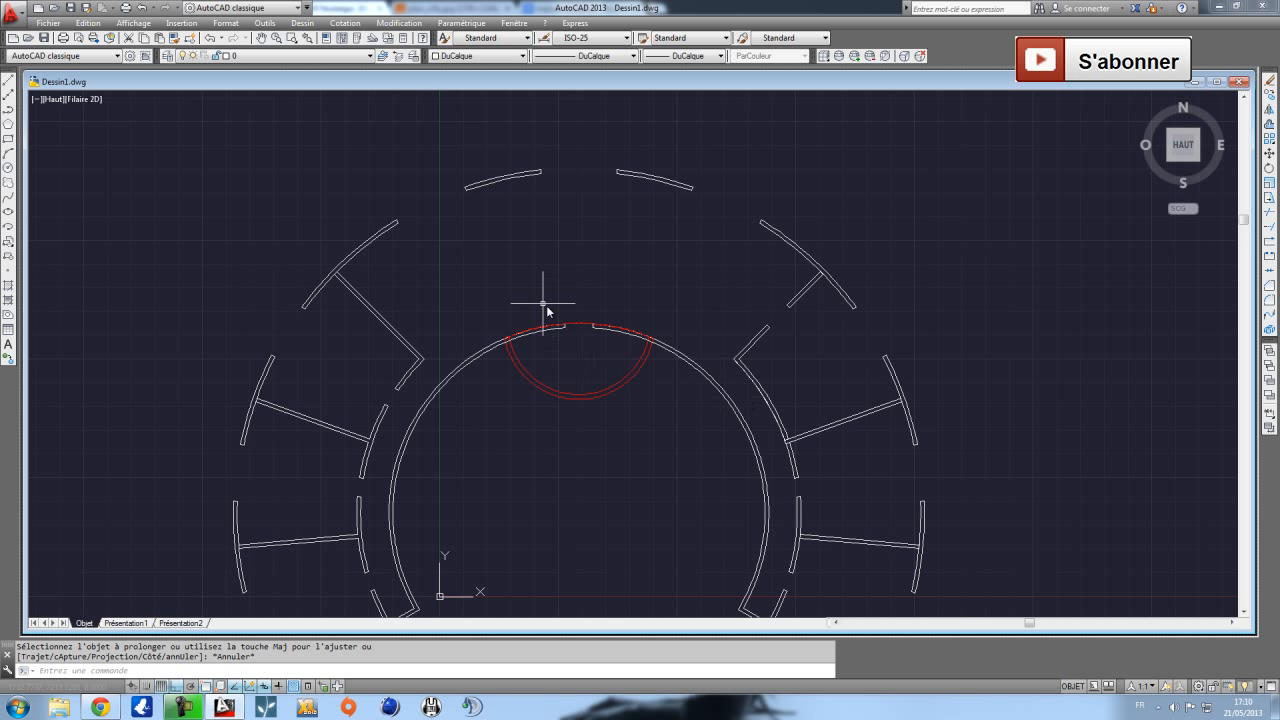
{"action": "left_click", "coordinate": [222, 56]}
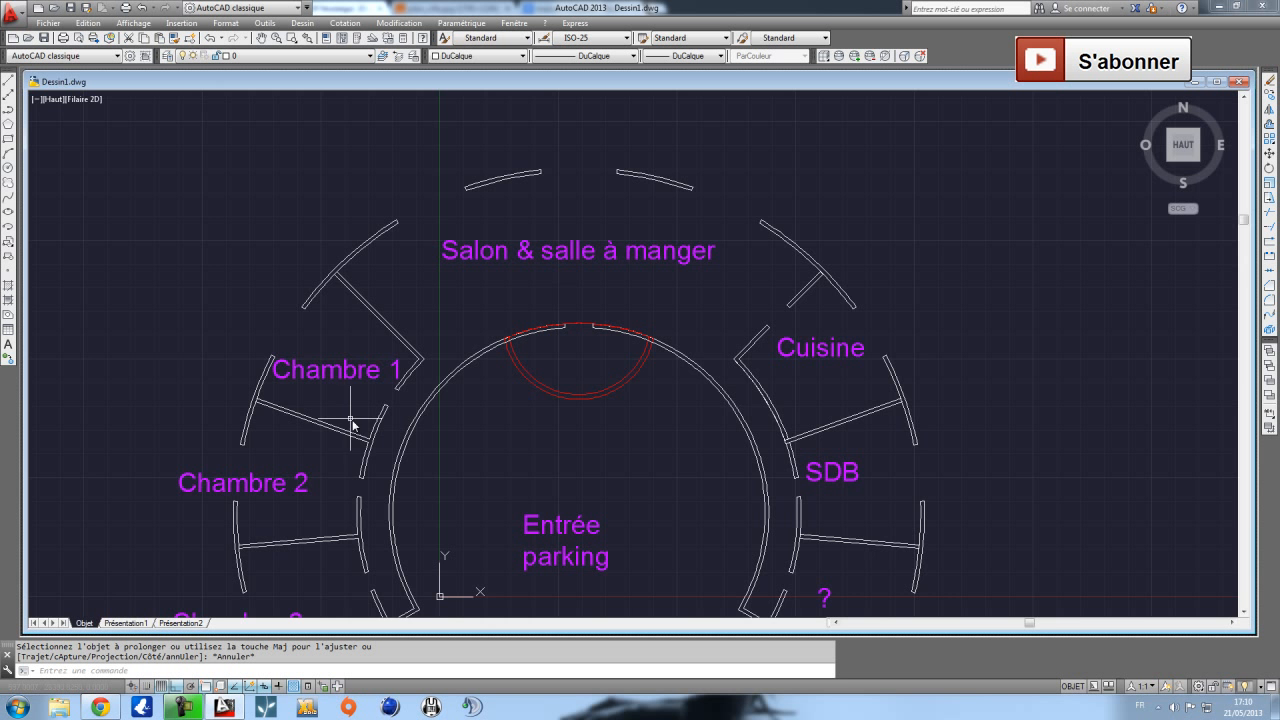
Change the south-western room's label text to "Chambre 3".
{"action": "scroll", "coordinate": [343, 400], "scroll_direction": "down", "scroll_amount": 2}
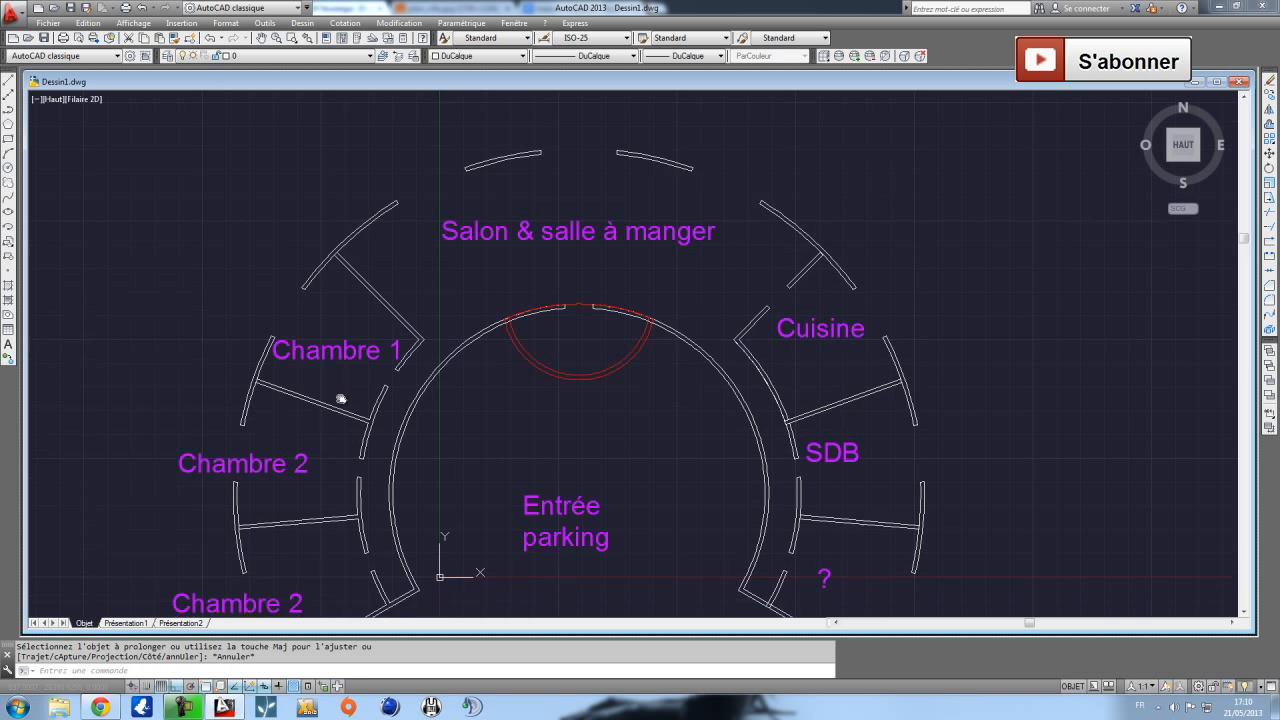
{"action": "scroll", "coordinate": [322, 549], "scroll_direction": "up", "scroll_amount": 2}
{"action": "double_click", "coordinate": [309, 545]}
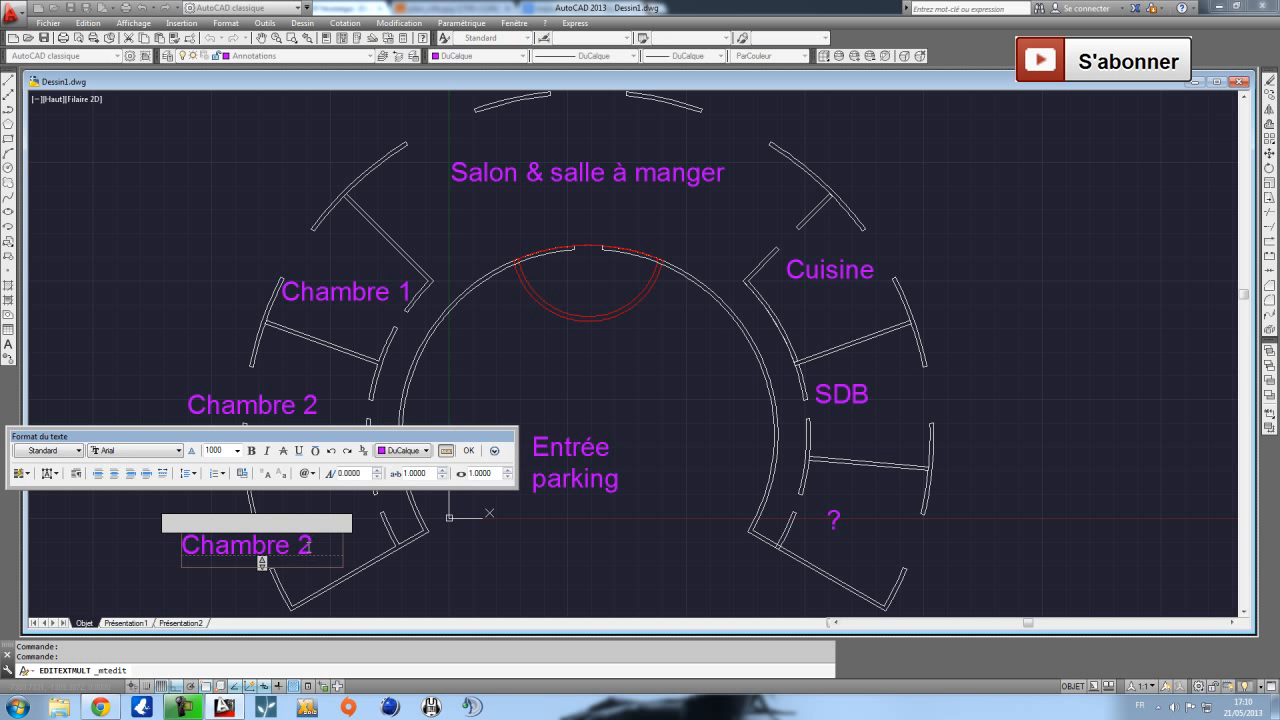
{"action": "left_click", "coordinate": [797, 509]}
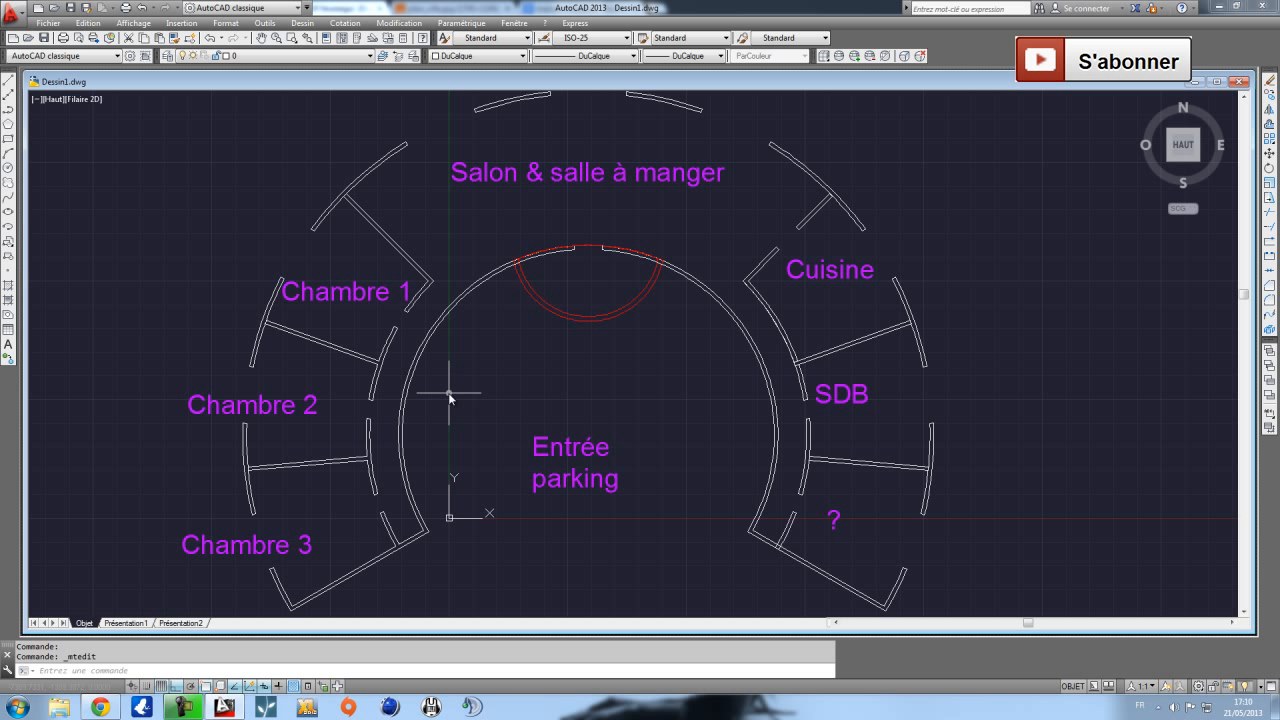
Start a circle centred on the circular house's centre point.
{"action": "scroll", "coordinate": [349, 431], "scroll_direction": "down", "scroll_amount": 1}
{"action": "scroll", "coordinate": [433, 352], "scroll_direction": "up", "scroll_amount": 1}
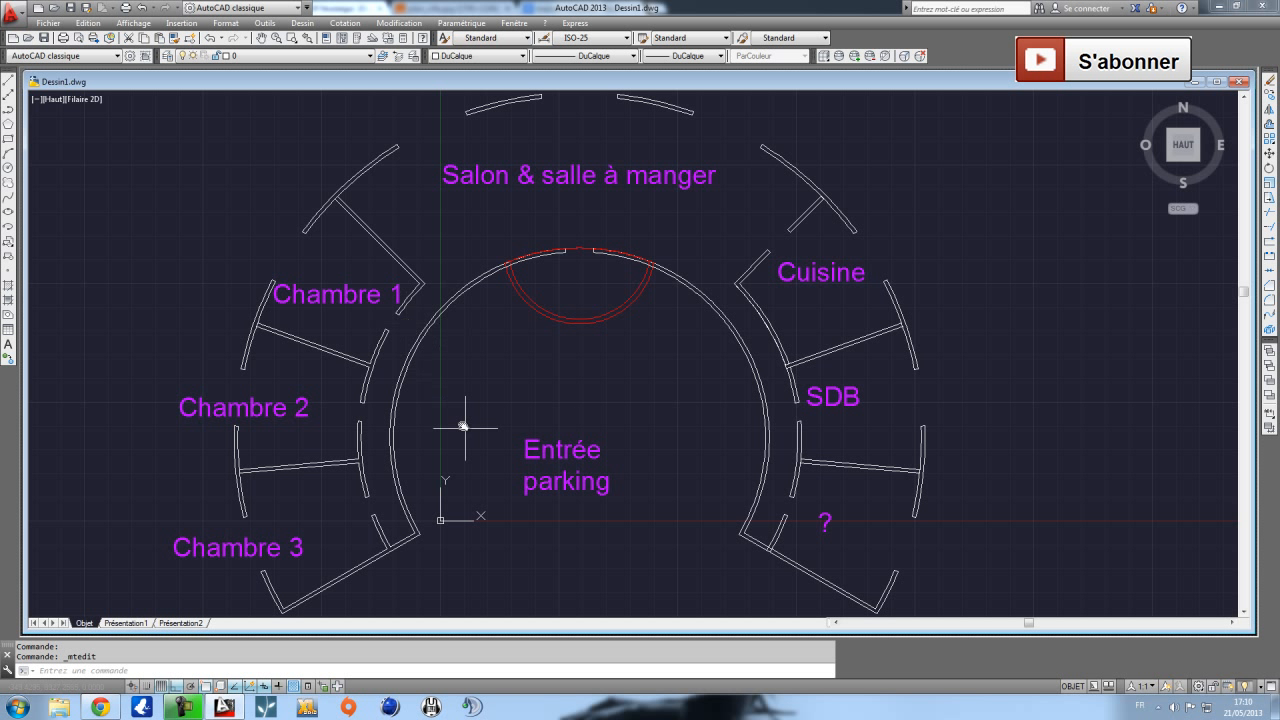
{"action": "key", "text": "Escape"}
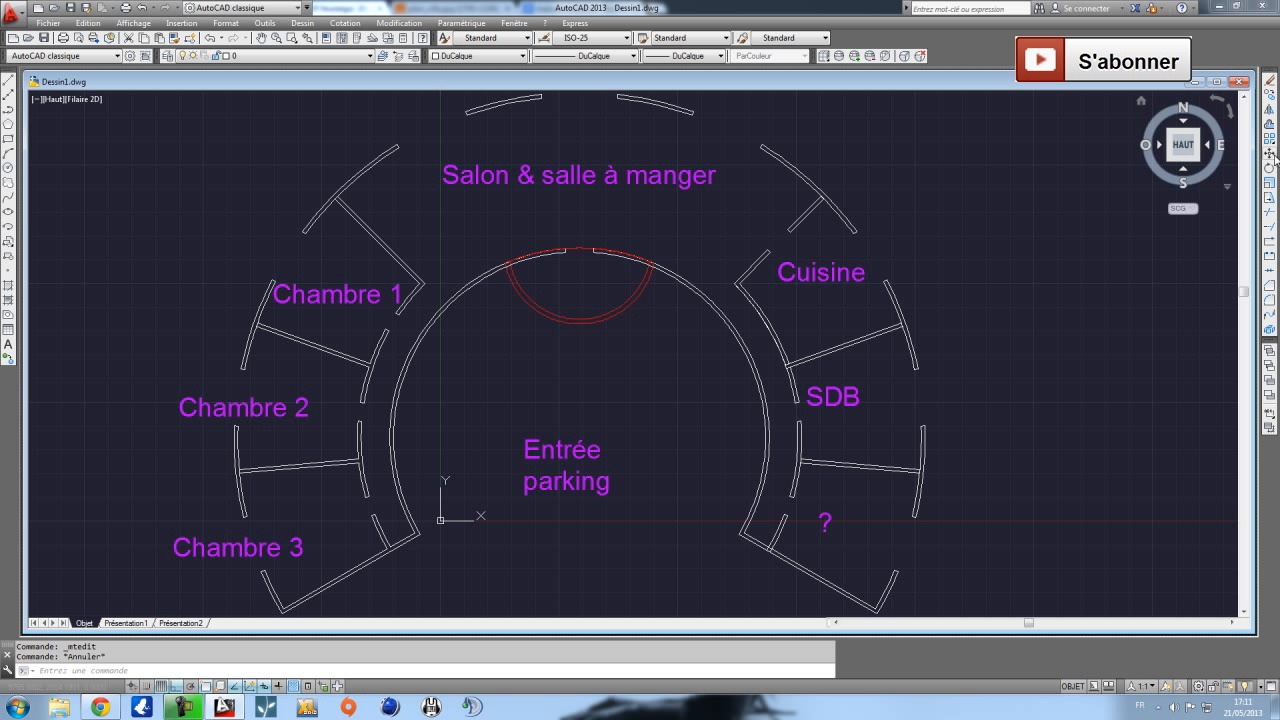
{"action": "left_click", "coordinate": [8, 167]}
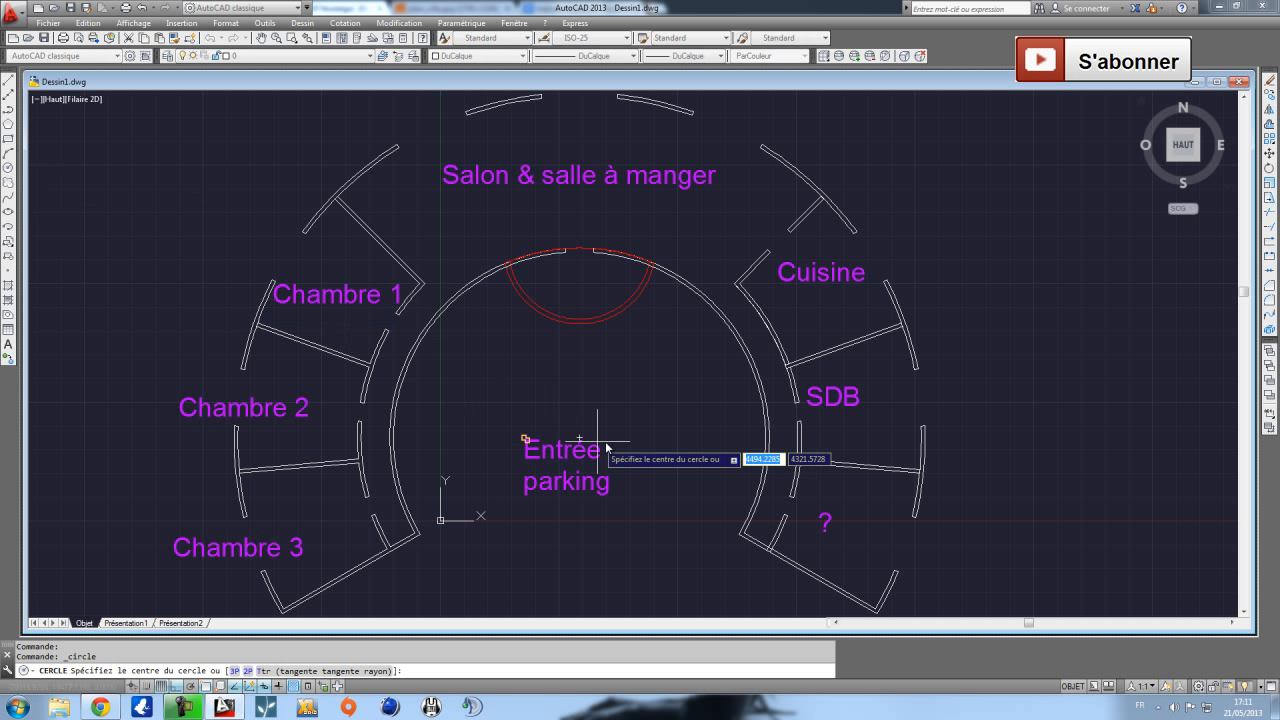
{"action": "left_click", "coordinate": [579, 438]}
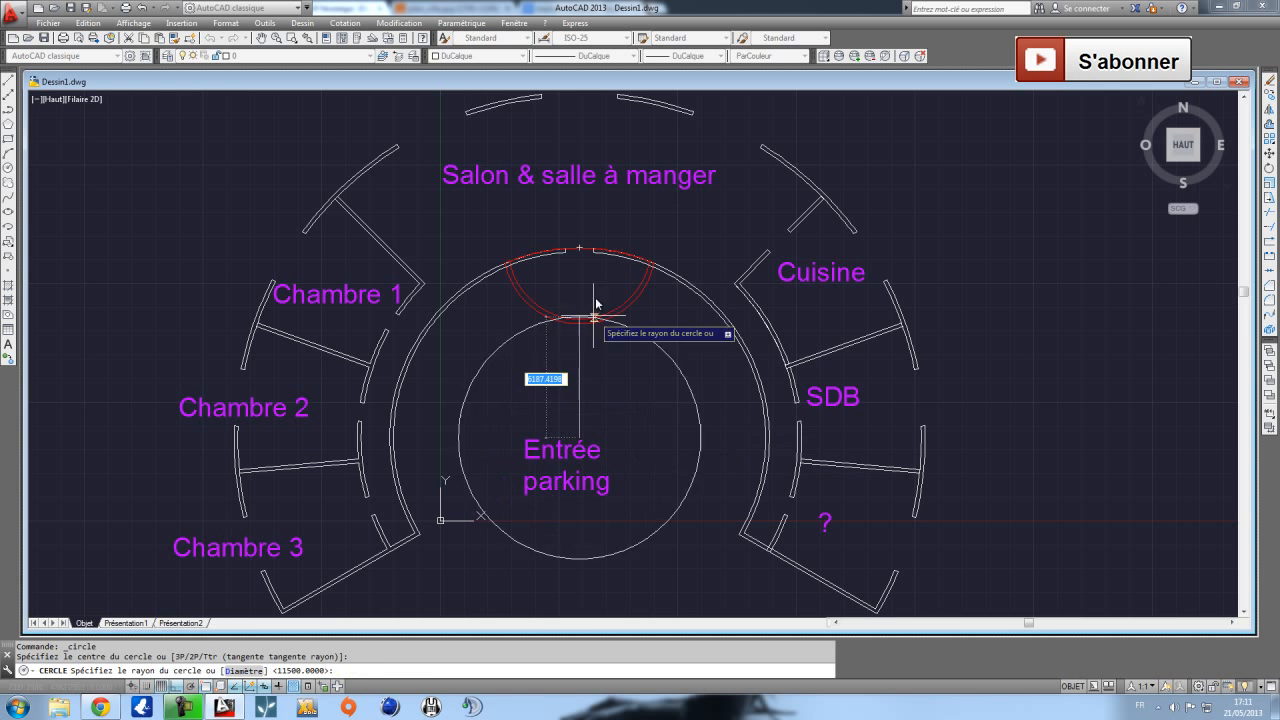
{"action": "scroll", "coordinate": [590, 252], "scroll_direction": "up", "scroll_amount": 4}
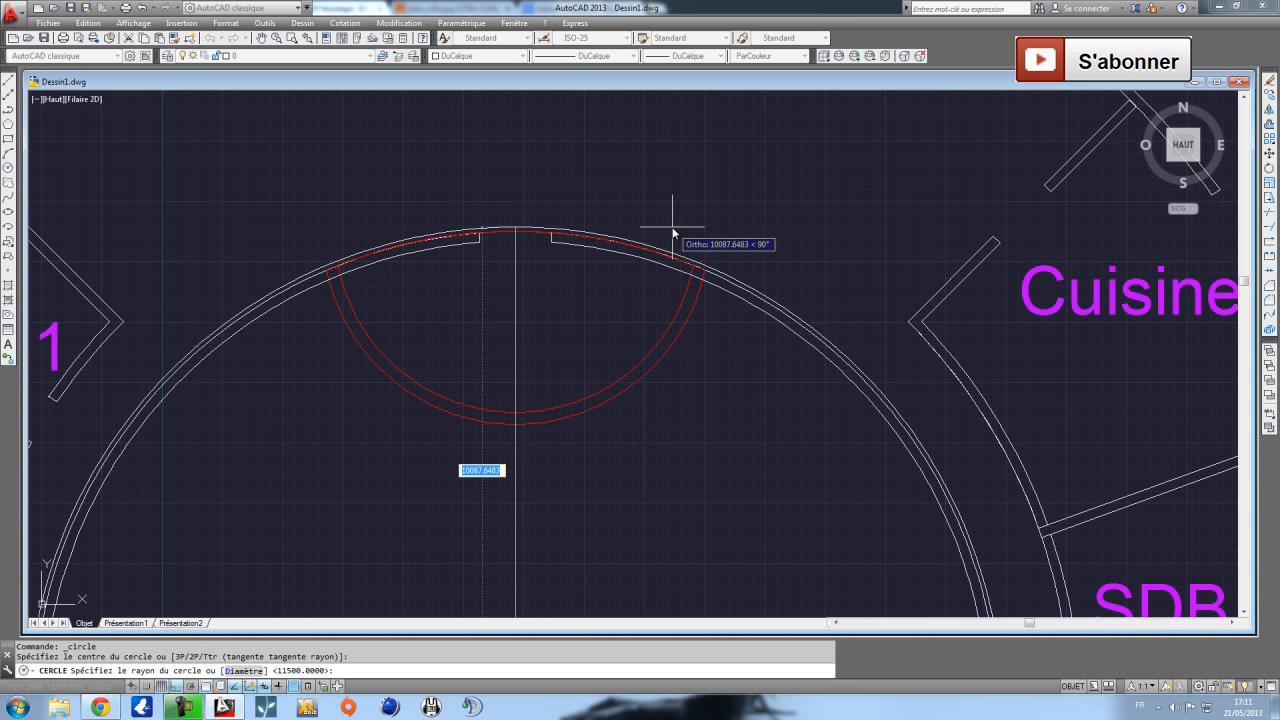
{"action": "type", "text": "11"}
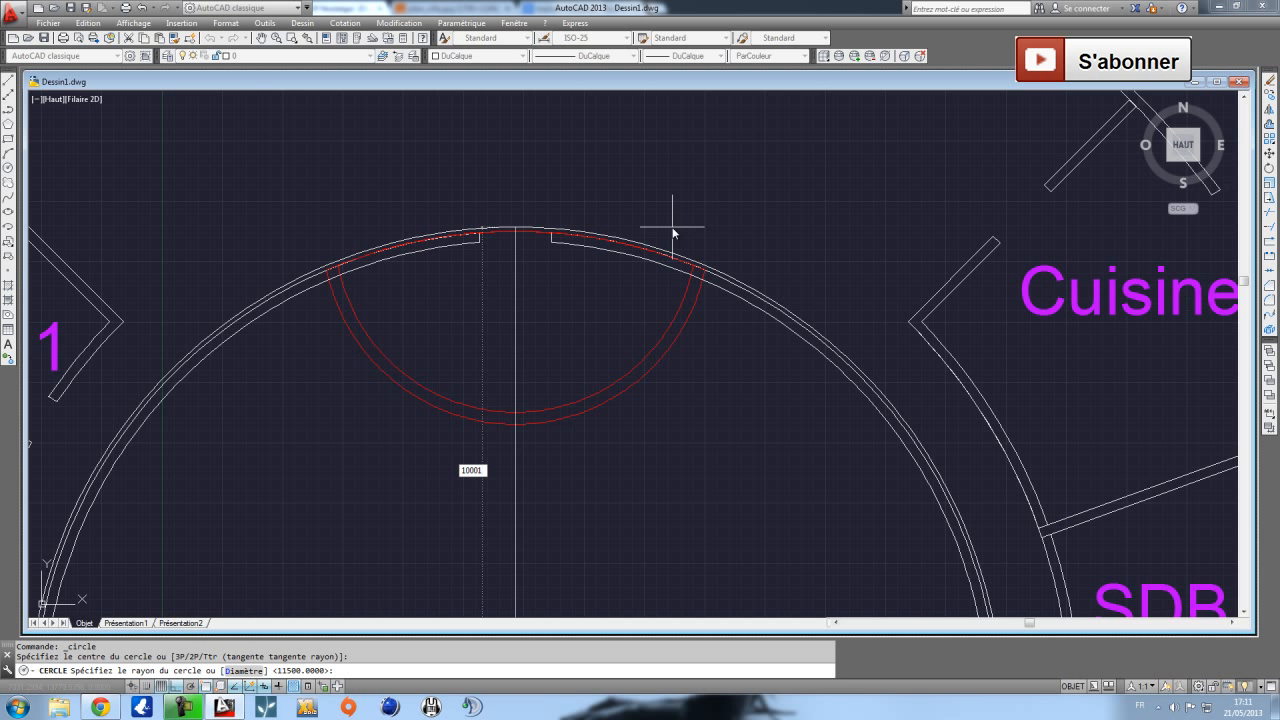
{"action": "scroll", "coordinate": [594, 251], "scroll_direction": "down", "scroll_amount": 5}
{"action": "scroll", "coordinate": [598, 245], "scroll_direction": "up", "scroll_amount": 1}
{"action": "key", "text": "Escape"}
Turn off the Annotations and Marches Porche layers so that only the walls are displayed.
{"action": "scroll", "coordinate": [598, 240], "scroll_direction": "up", "scroll_amount": 2}
{"action": "left_click", "coordinate": [272, 56]}
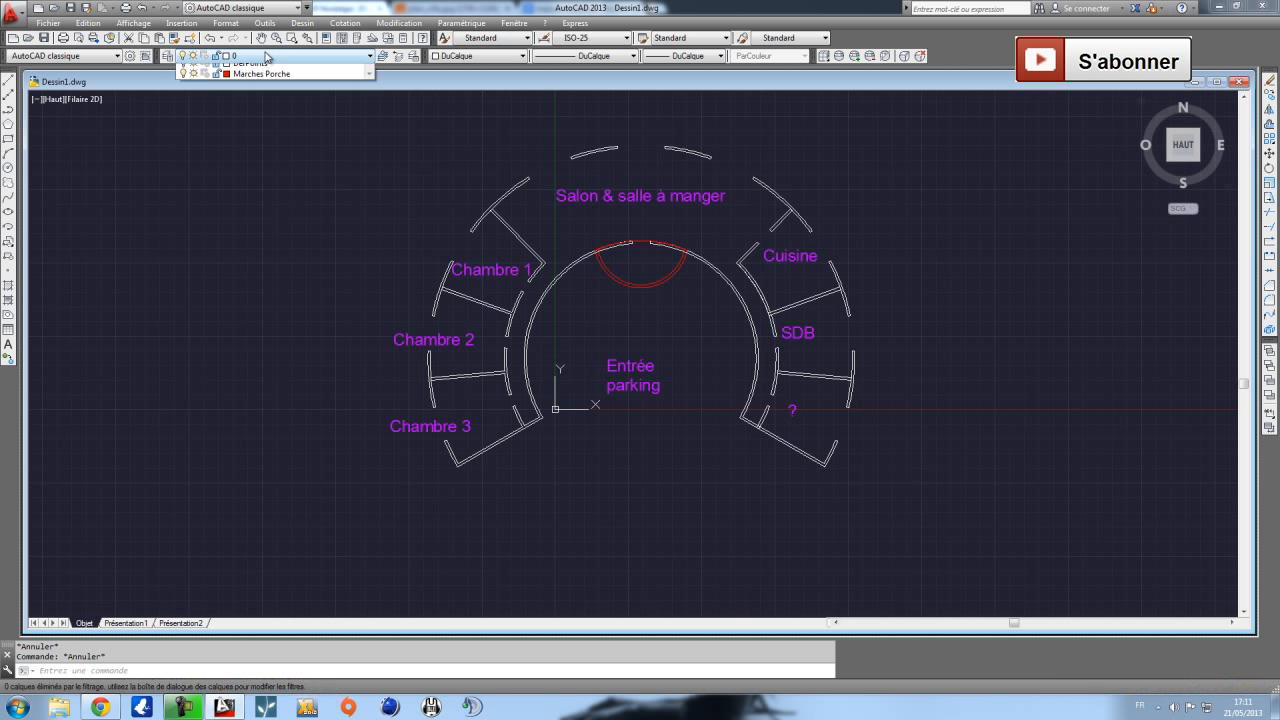
{"action": "left_click", "coordinate": [183, 80]}
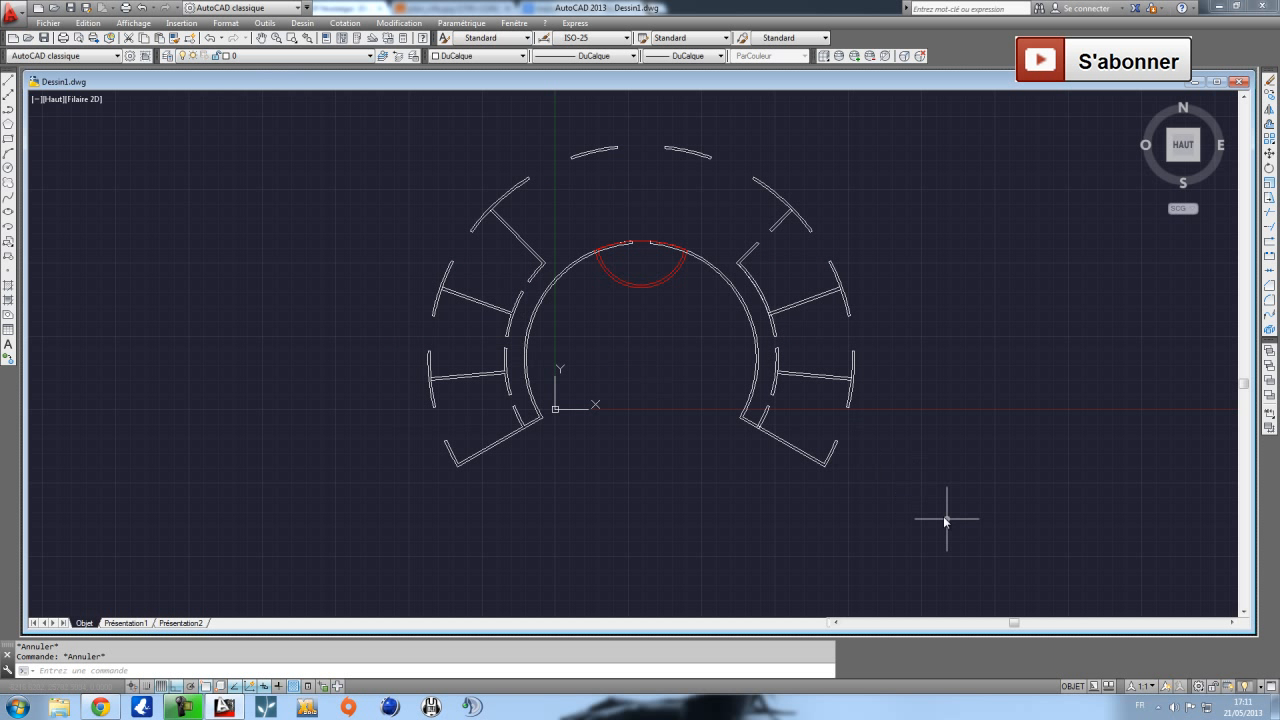
{"action": "left_click", "coordinate": [915, 531]}
{"action": "key", "text": "Escape"}
{"action": "left_click", "coordinate": [272, 56]}
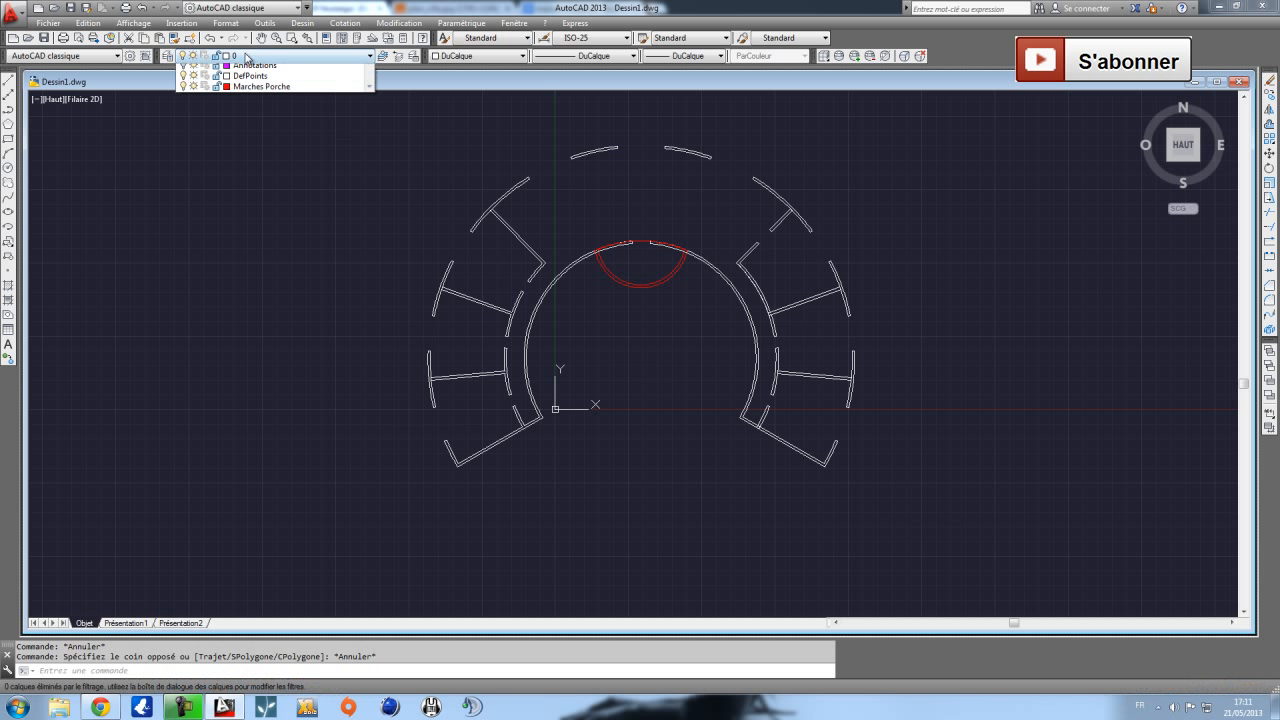
{"action": "left_click", "coordinate": [183, 101]}
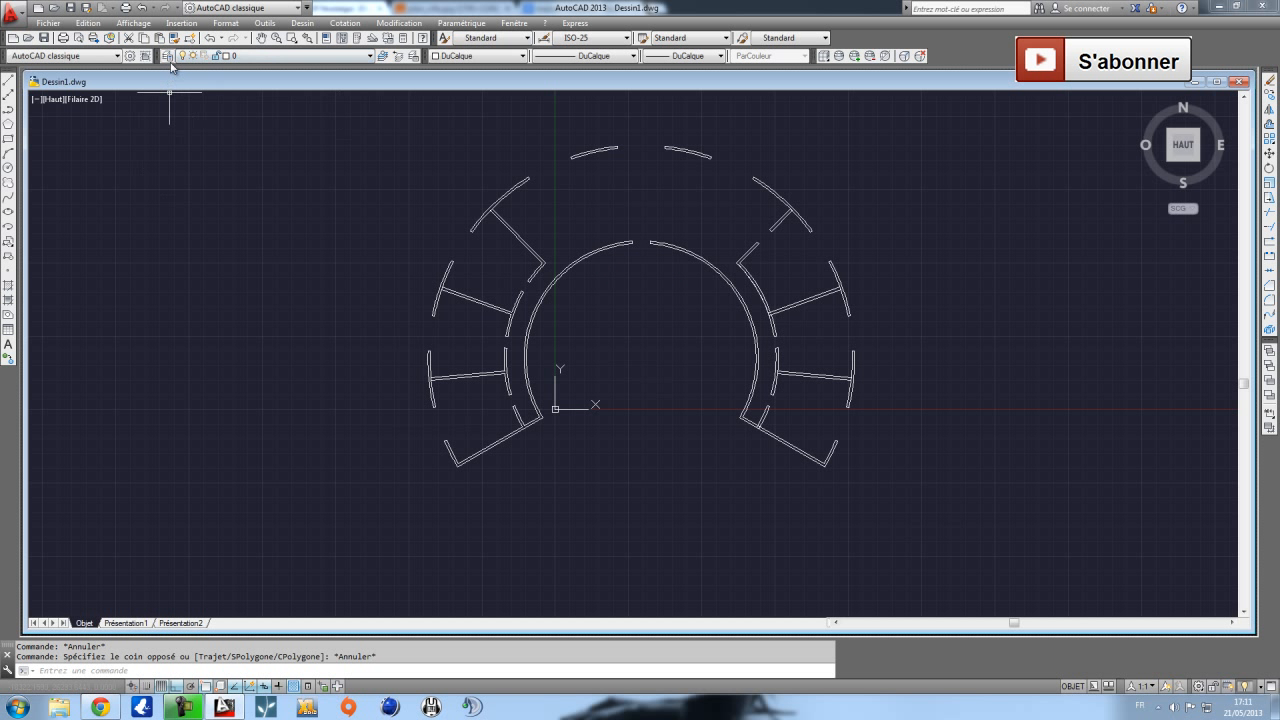
Create a new layer named MURS and make it the current layer.
{"action": "left_click", "coordinate": [167, 56]}
{"action": "left_click", "coordinate": [270, 213]}
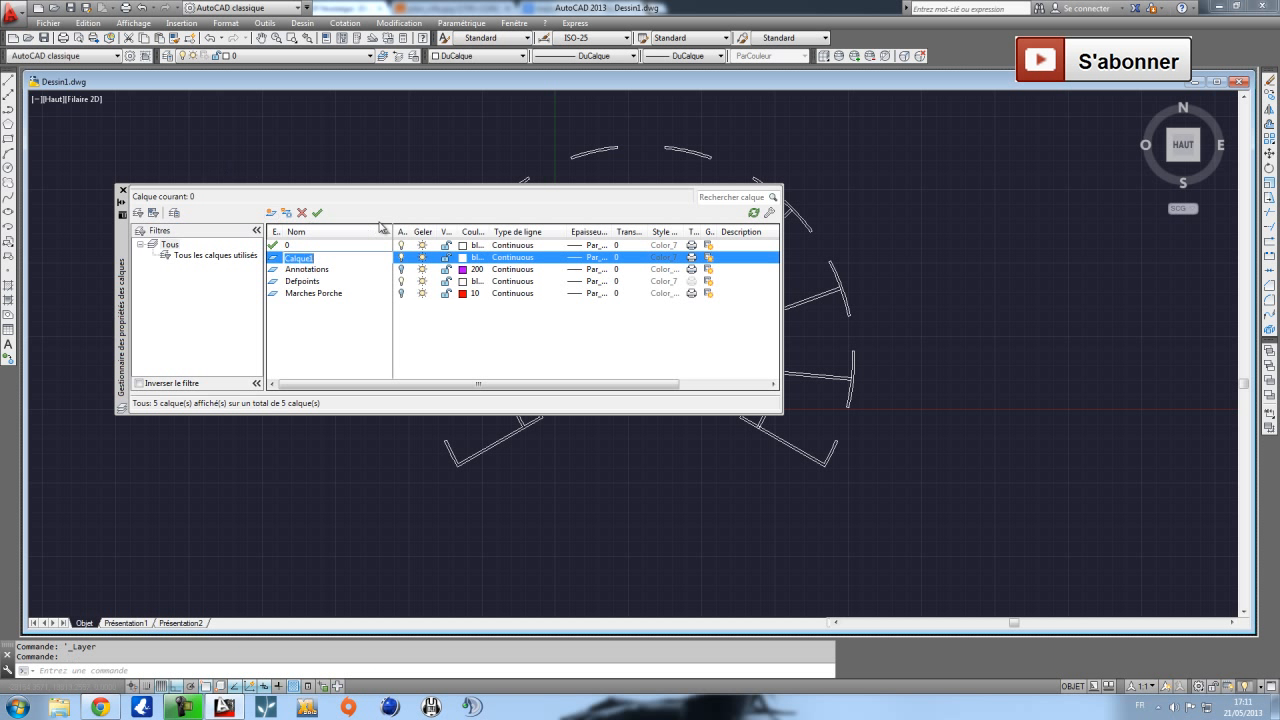
{"action": "type", "text": "MURS"}
{"action": "left_click", "coordinate": [318, 216]}
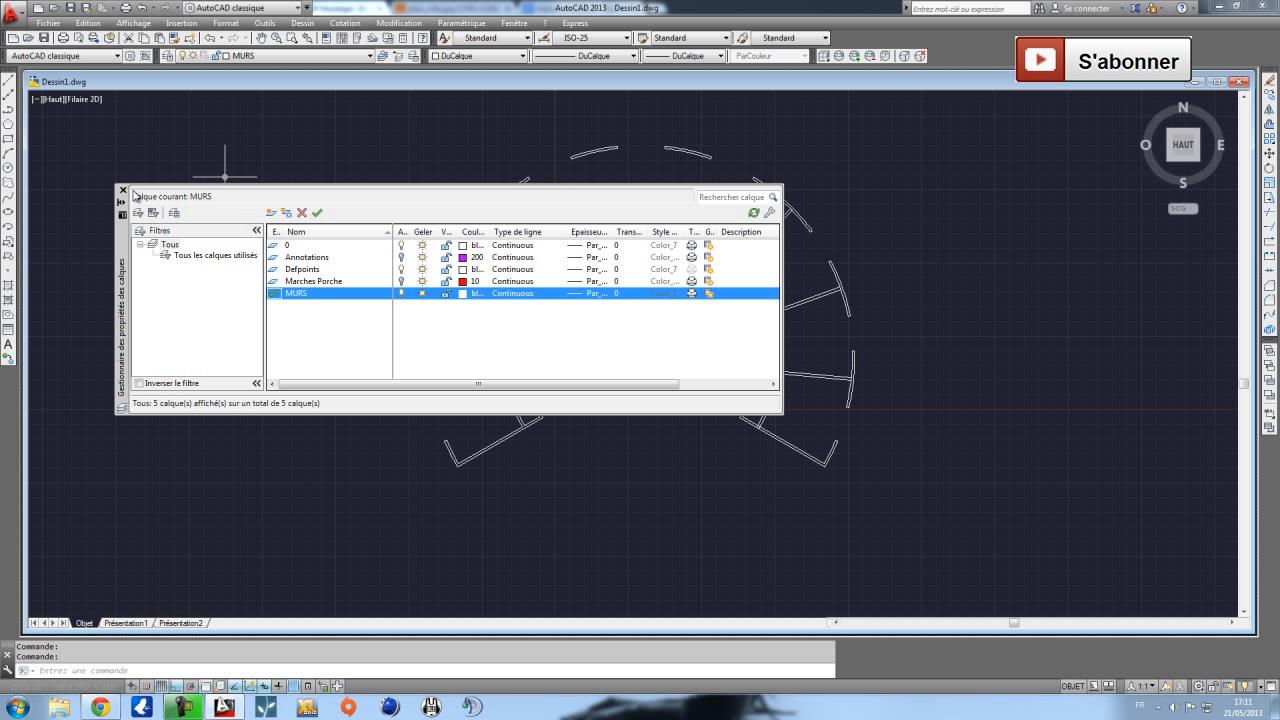
{"action": "left_click", "coordinate": [124, 190]}
Select all the displayed wall geometry and assign it to the MURS layer.
{"action": "left_click", "coordinate": [951, 500]}
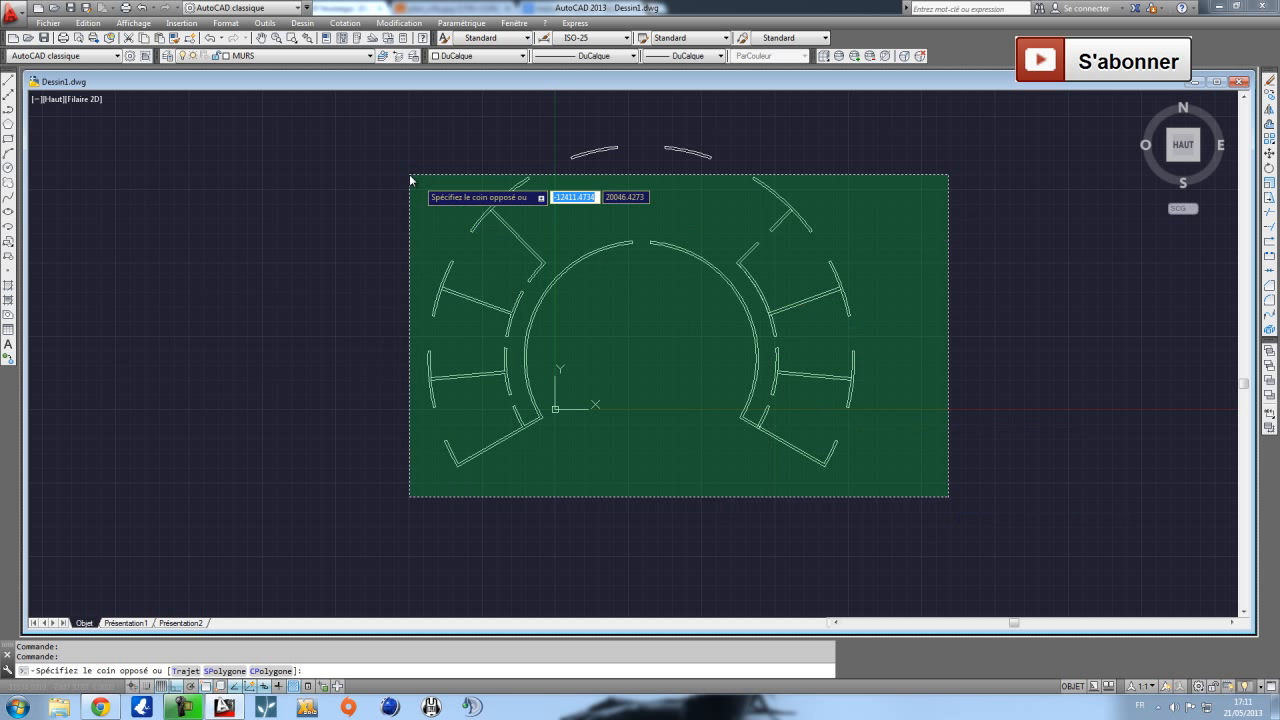
{"action": "left_click", "coordinate": [393, 113]}
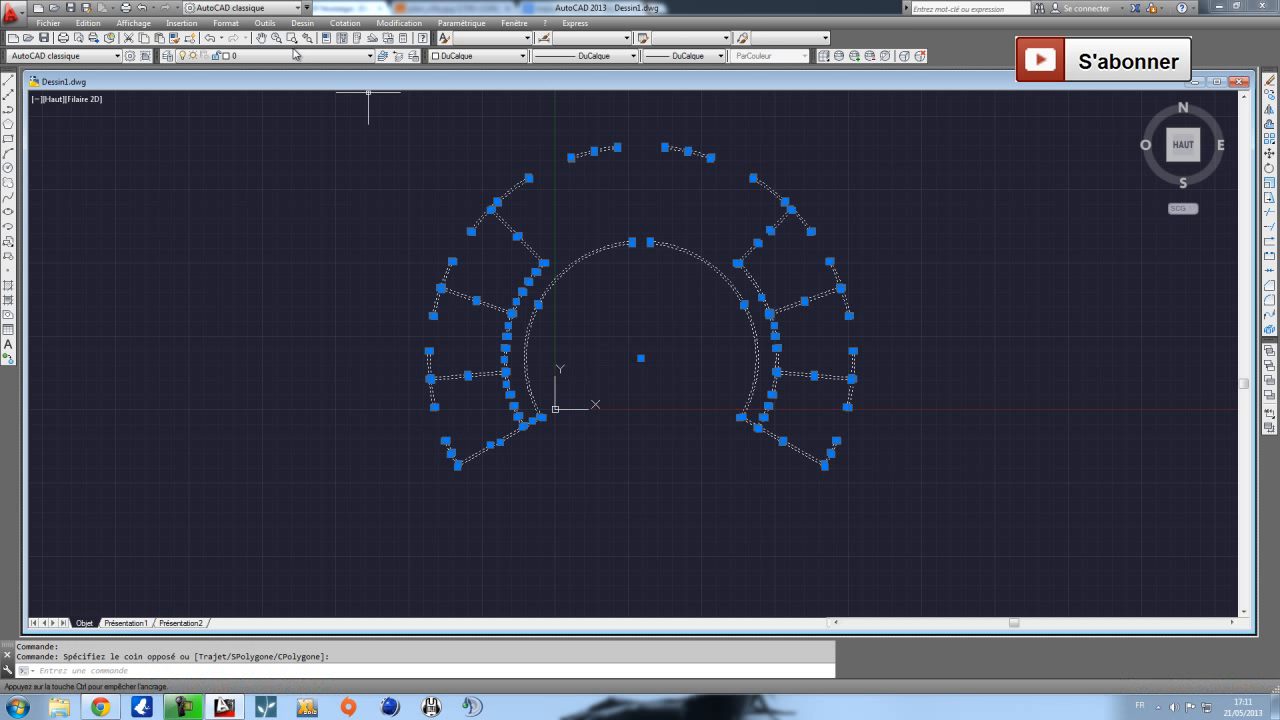
{"action": "left_click", "coordinate": [282, 57]}
{"action": "left_click", "coordinate": [252, 111]}
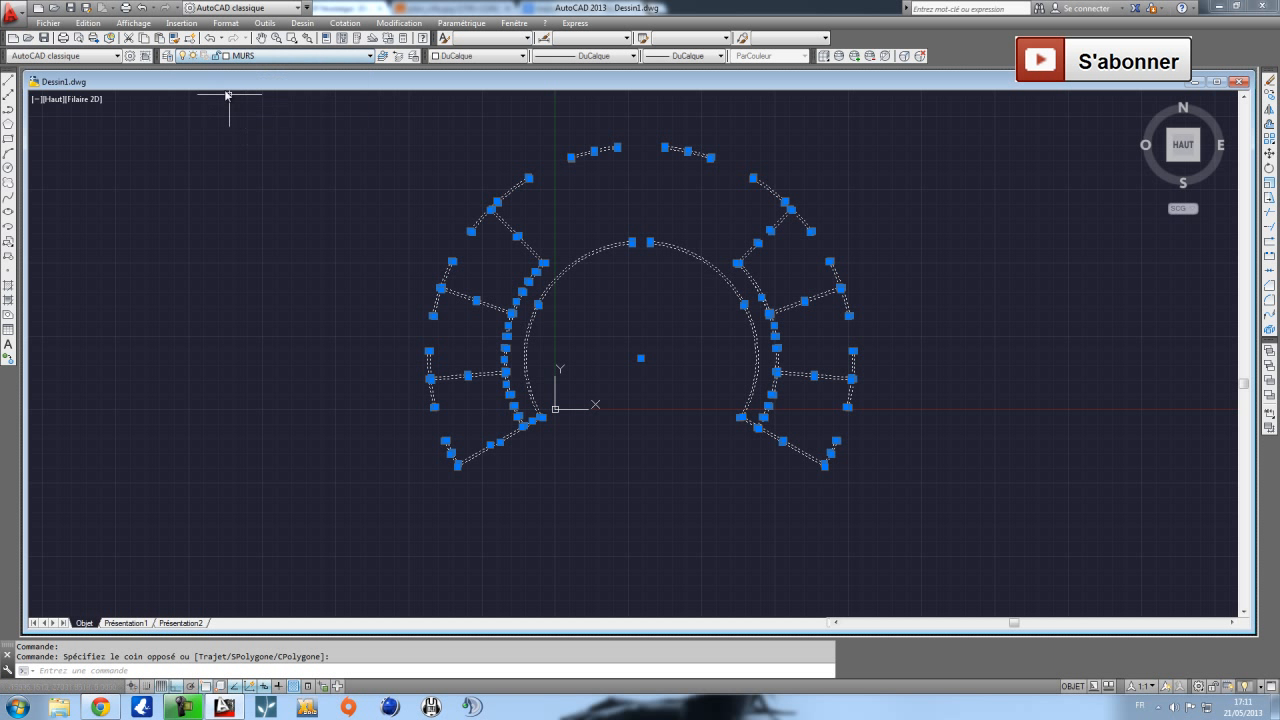
Add a new layer named Tapisserie.
{"action": "left_click", "coordinate": [168, 57]}
{"action": "left_click", "coordinate": [271, 212]}
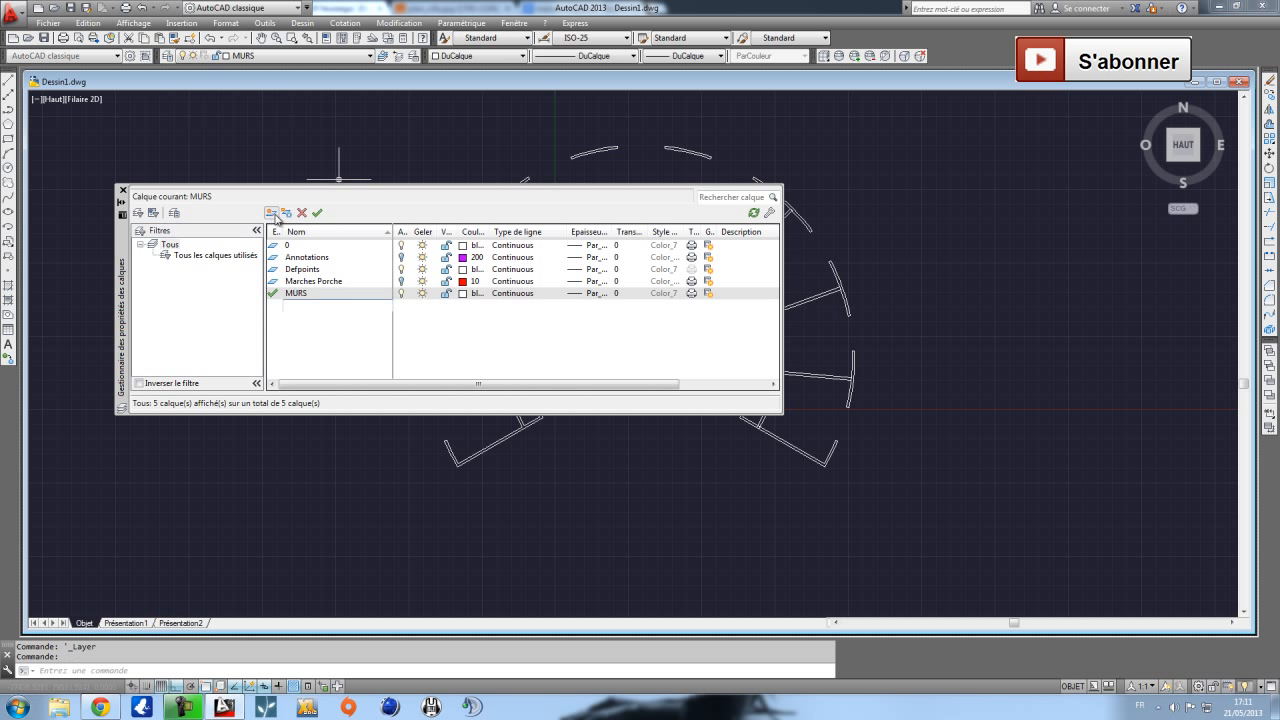
{"action": "type", "text": "Tapis"}
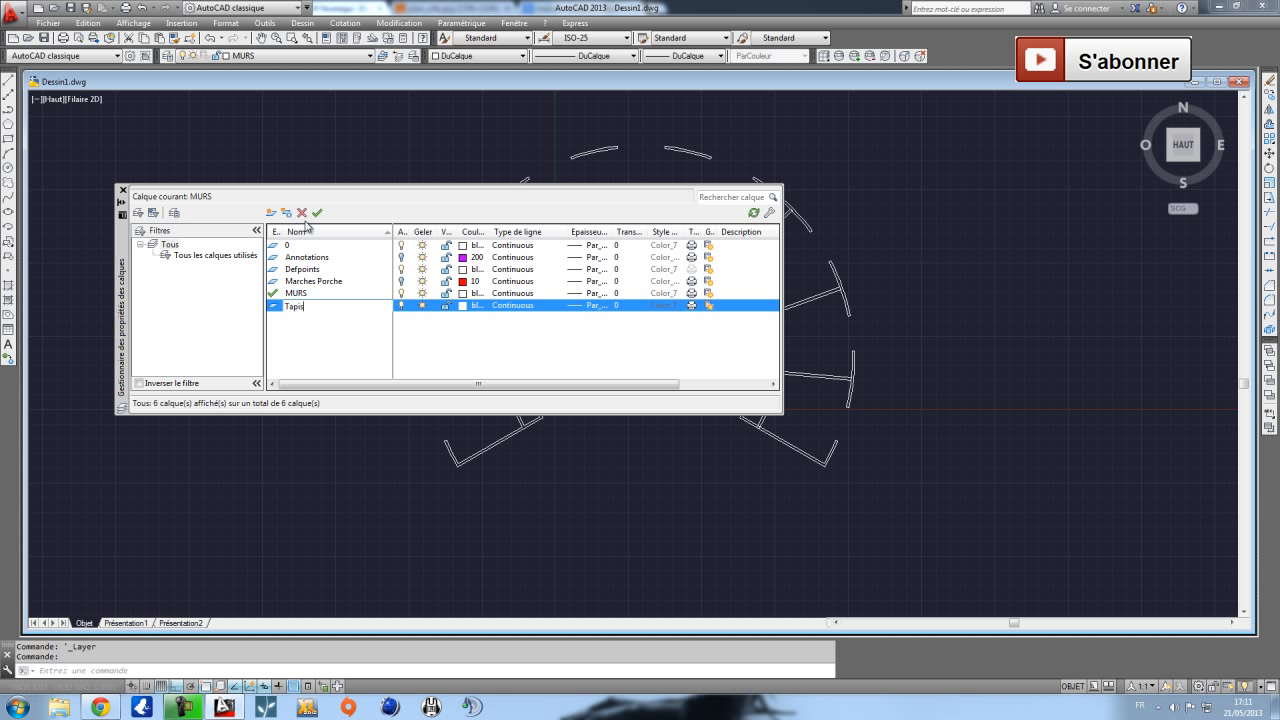
{"action": "type", "text": "serie"}
{"action": "key", "text": "Return"}
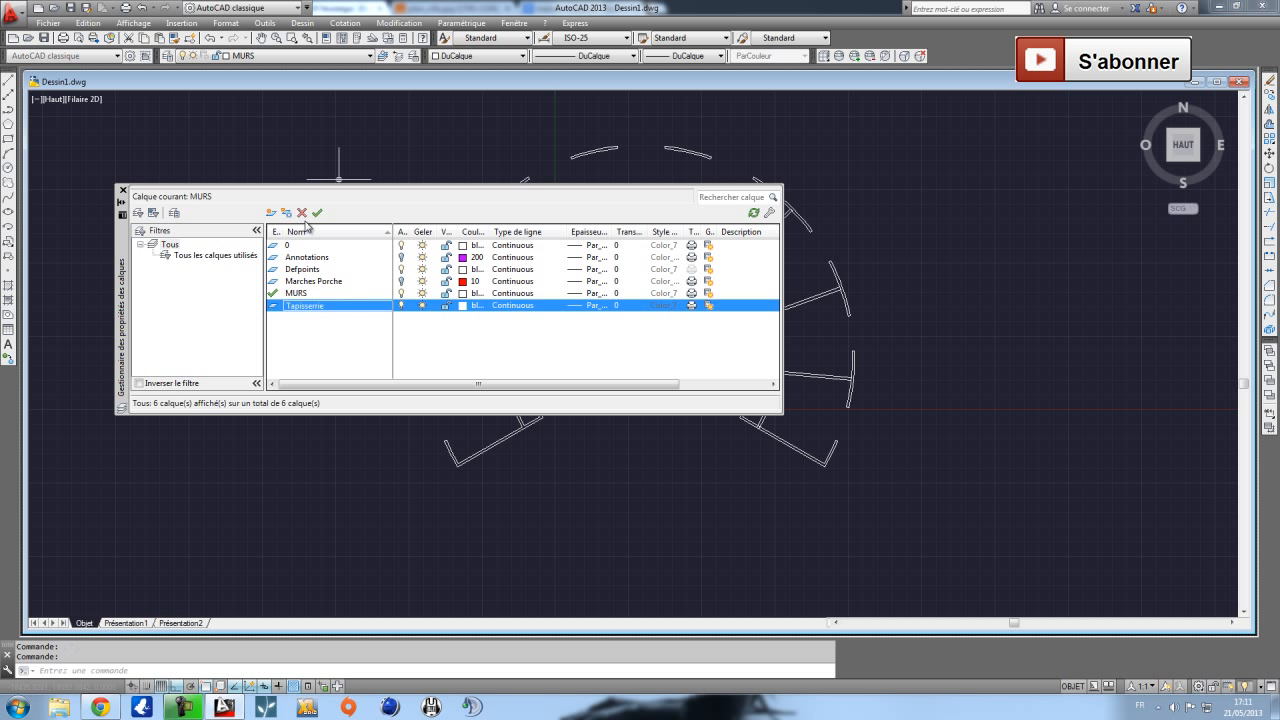
Give the Tapisserie layer colour 92 (green) and make it the current layer.
{"action": "left_click", "coordinate": [483, 310]}
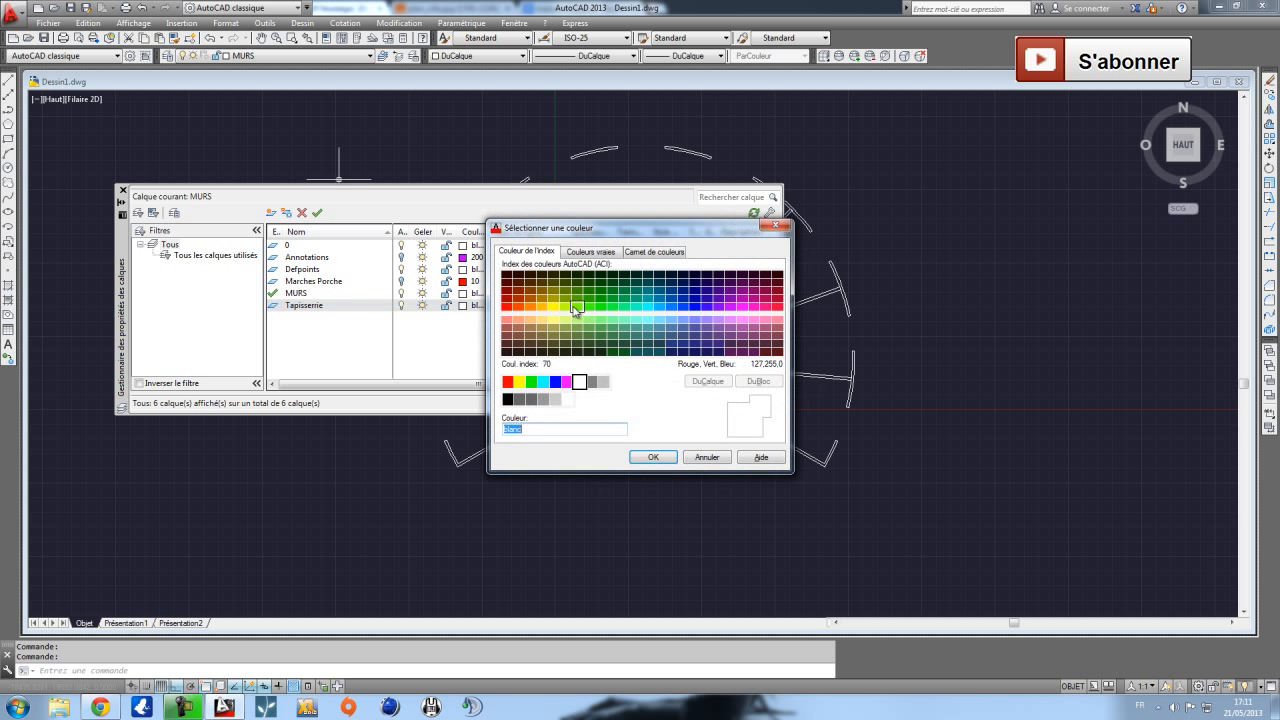
{"action": "left_click", "coordinate": [604, 304]}
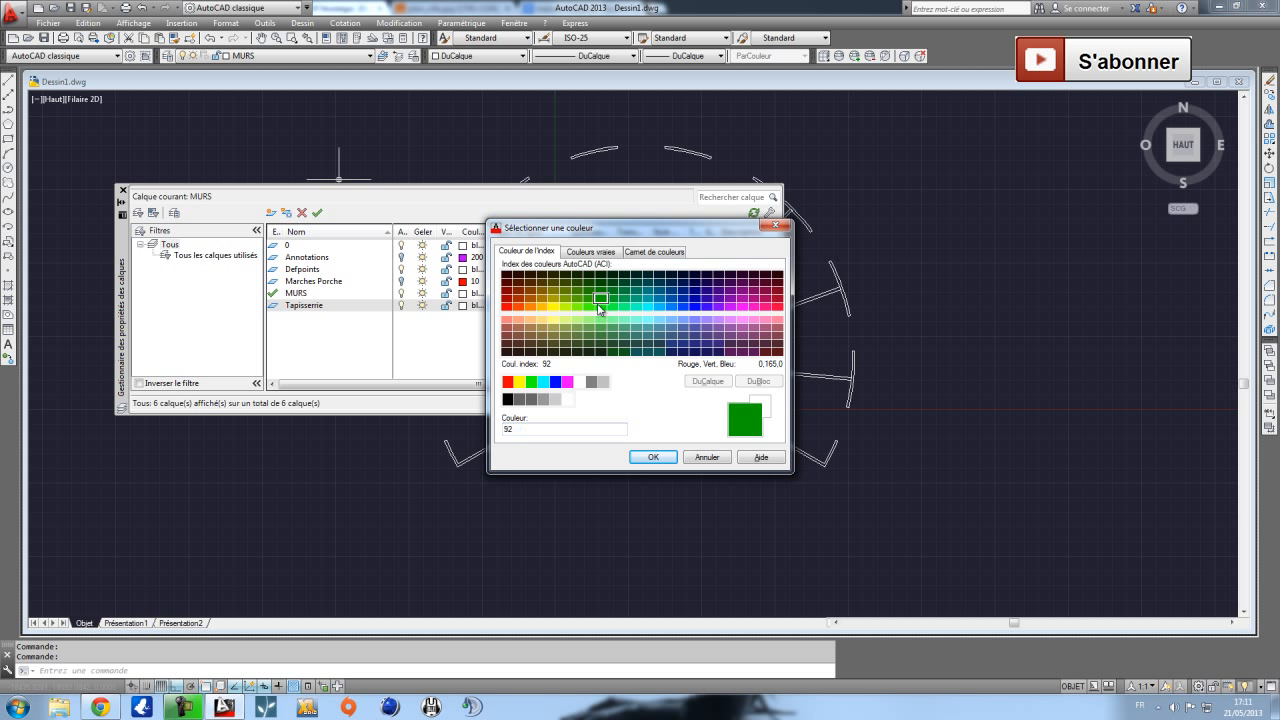
{"action": "left_click", "coordinate": [652, 457]}
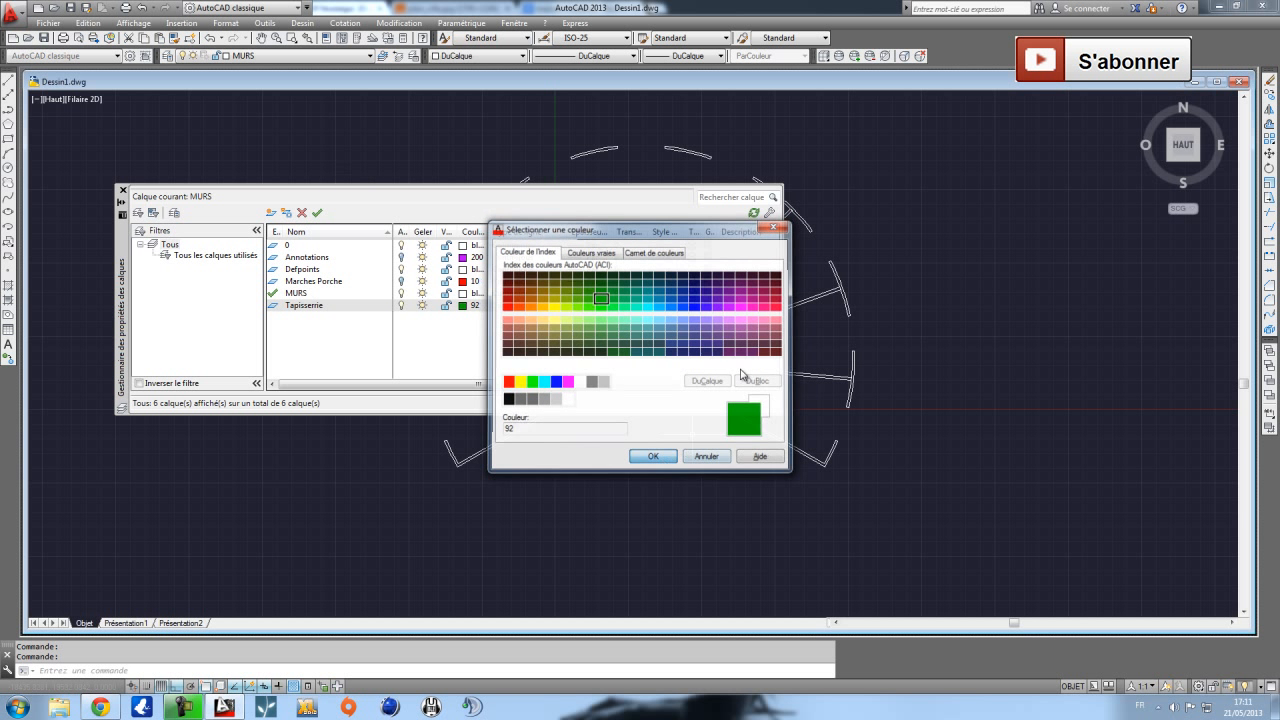
{"action": "left_click", "coordinate": [314, 305]}
{"action": "left_click", "coordinate": [317, 212]}
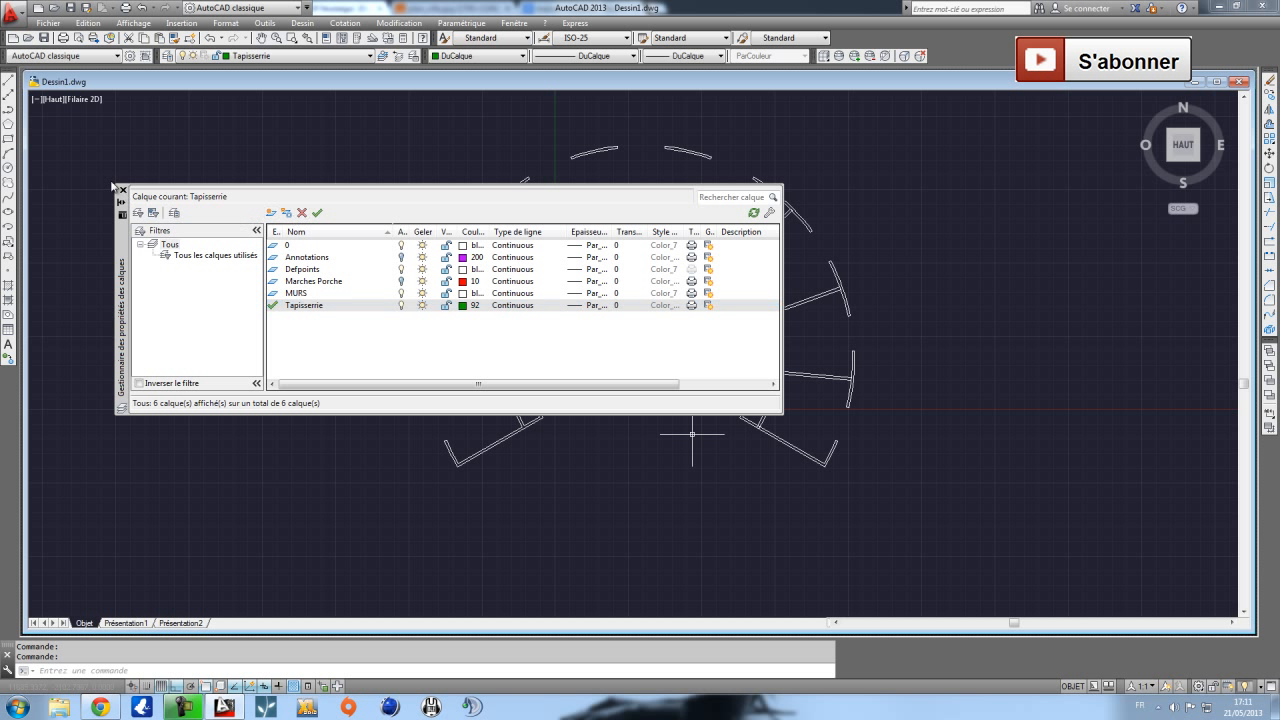
{"action": "left_click", "coordinate": [123, 190]}
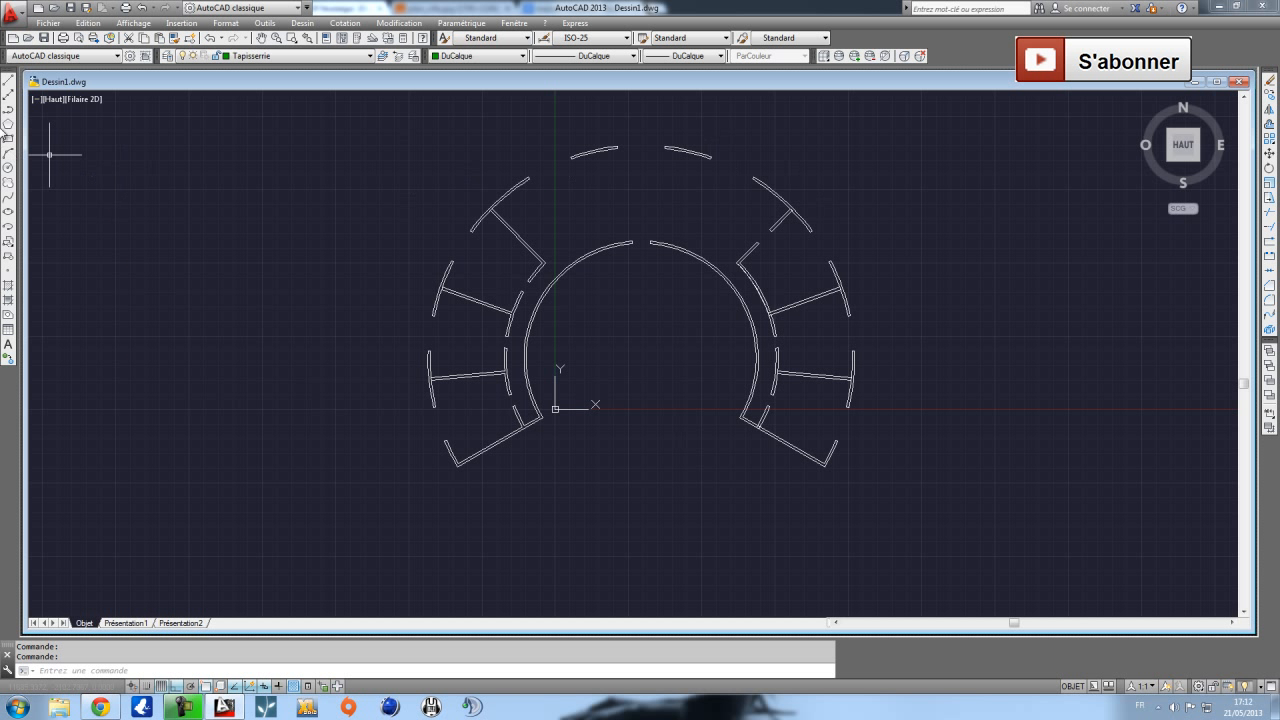
Try a circle centred on the round entrance area that closely follows the outer edge of its curved wall.
{"action": "left_click", "coordinate": [8, 167]}
{"action": "scroll", "coordinate": [720, 360], "scroll_direction": "up", "scroll_amount": 2}
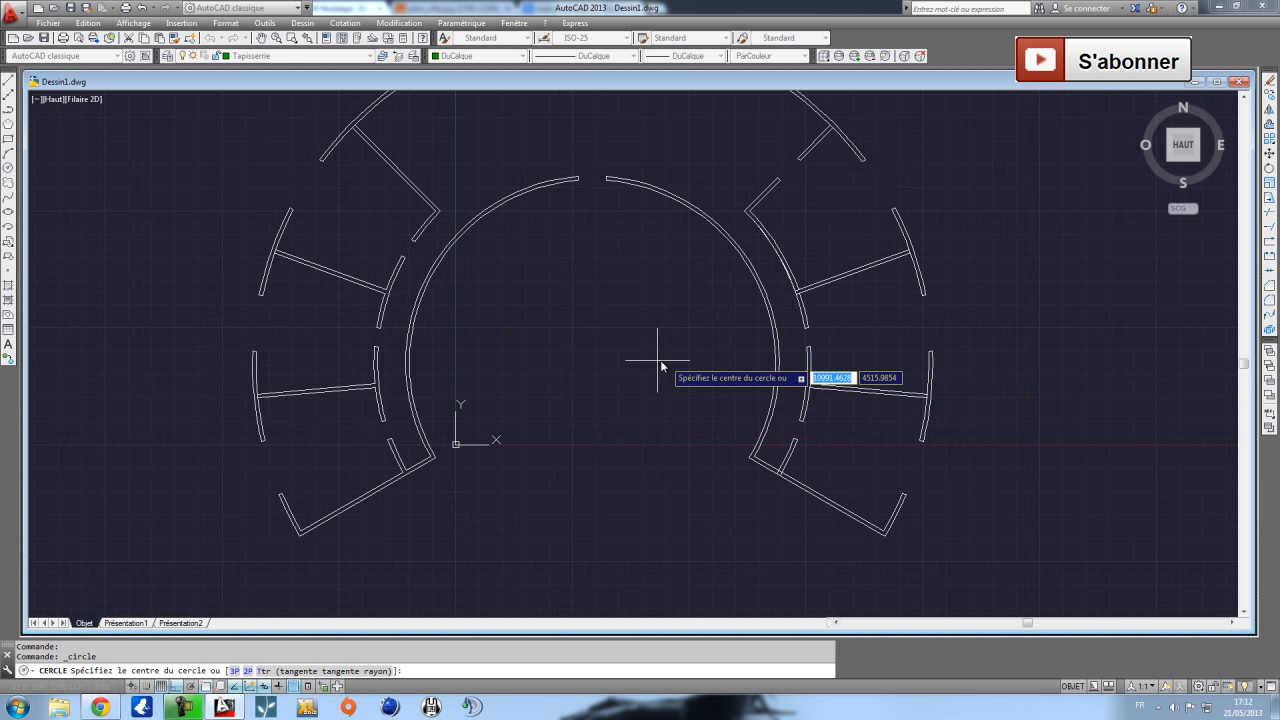
{"action": "left_click", "coordinate": [592, 362]}
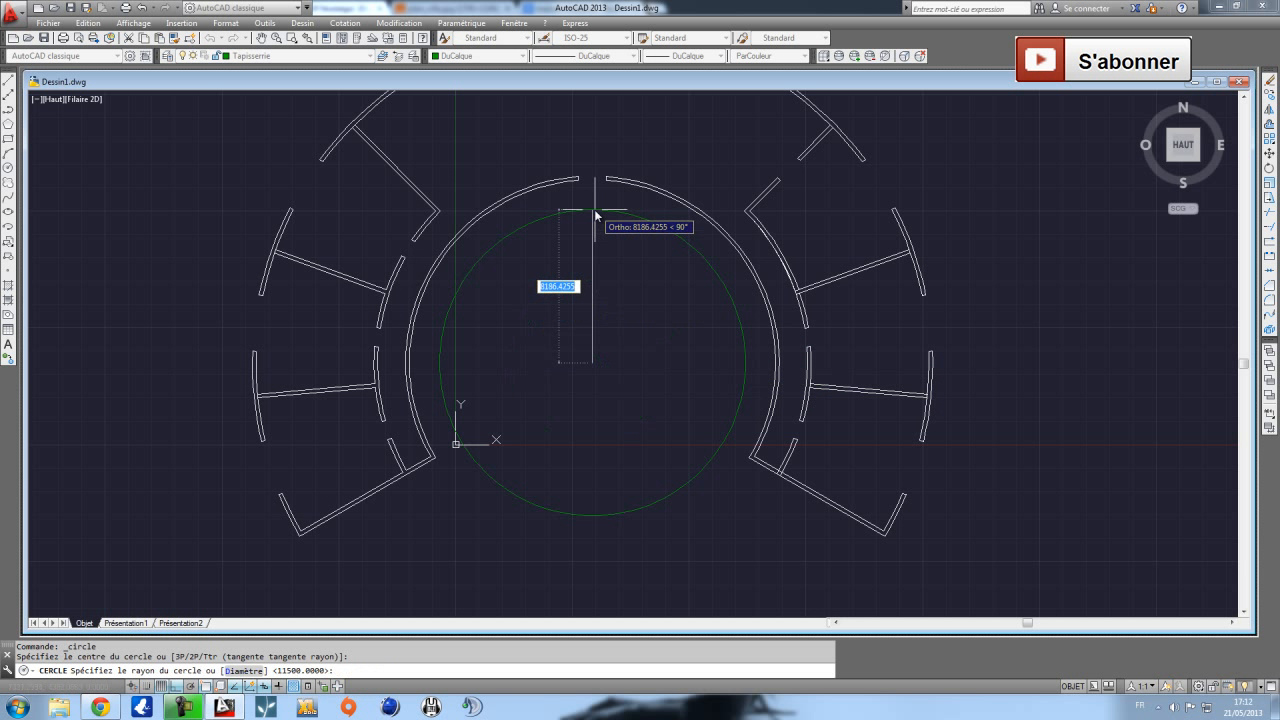
{"action": "type", "text": "10"}
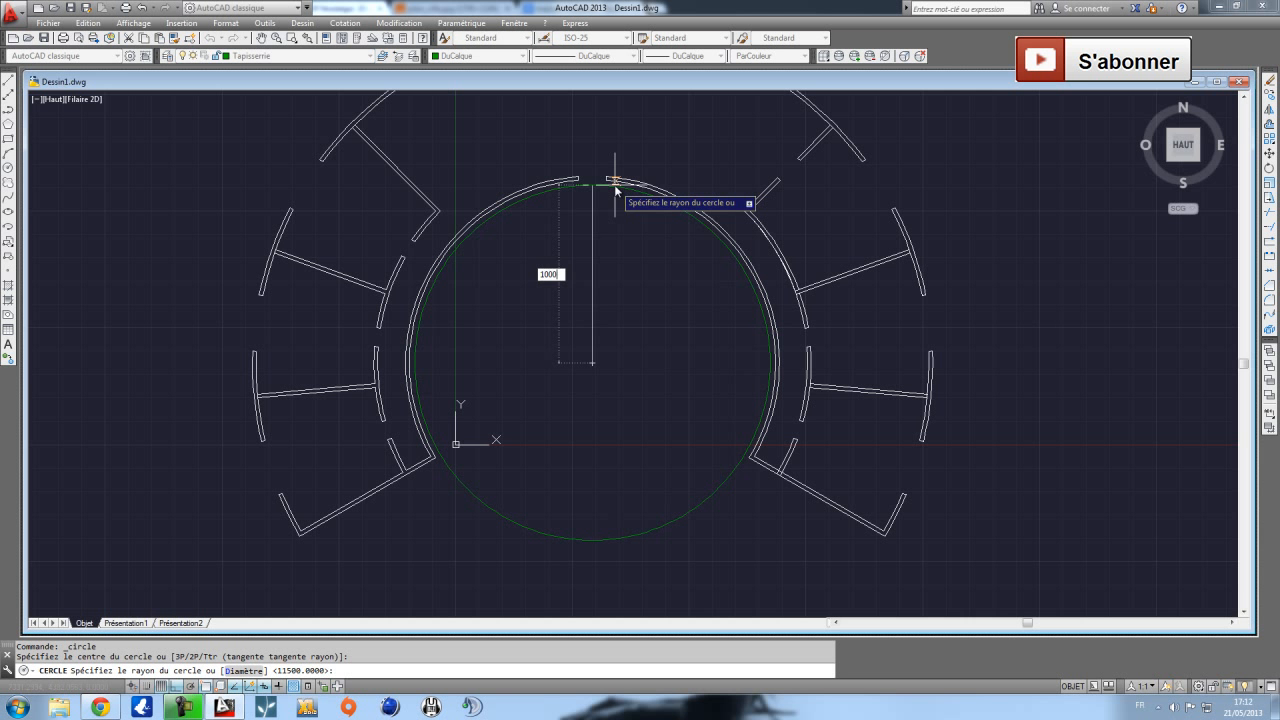
{"action": "type", "text": "00"}
{"action": "key", "text": "Return"}
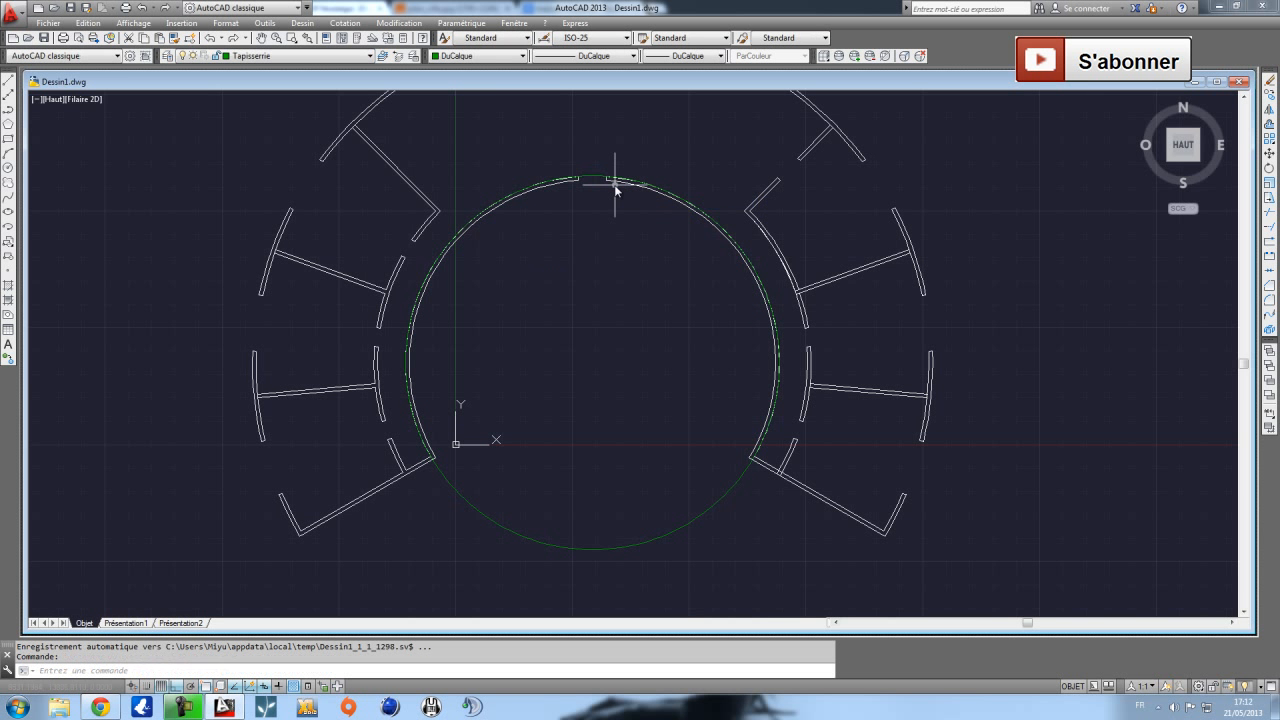
Compare the circle with the curved wall's outer edge at the upper opening, and undo the circle.
{"action": "scroll", "coordinate": [608, 185], "scroll_direction": "up", "scroll_amount": 6}
{"action": "scroll", "coordinate": [546, 229], "scroll_direction": "up", "scroll_amount": 5}
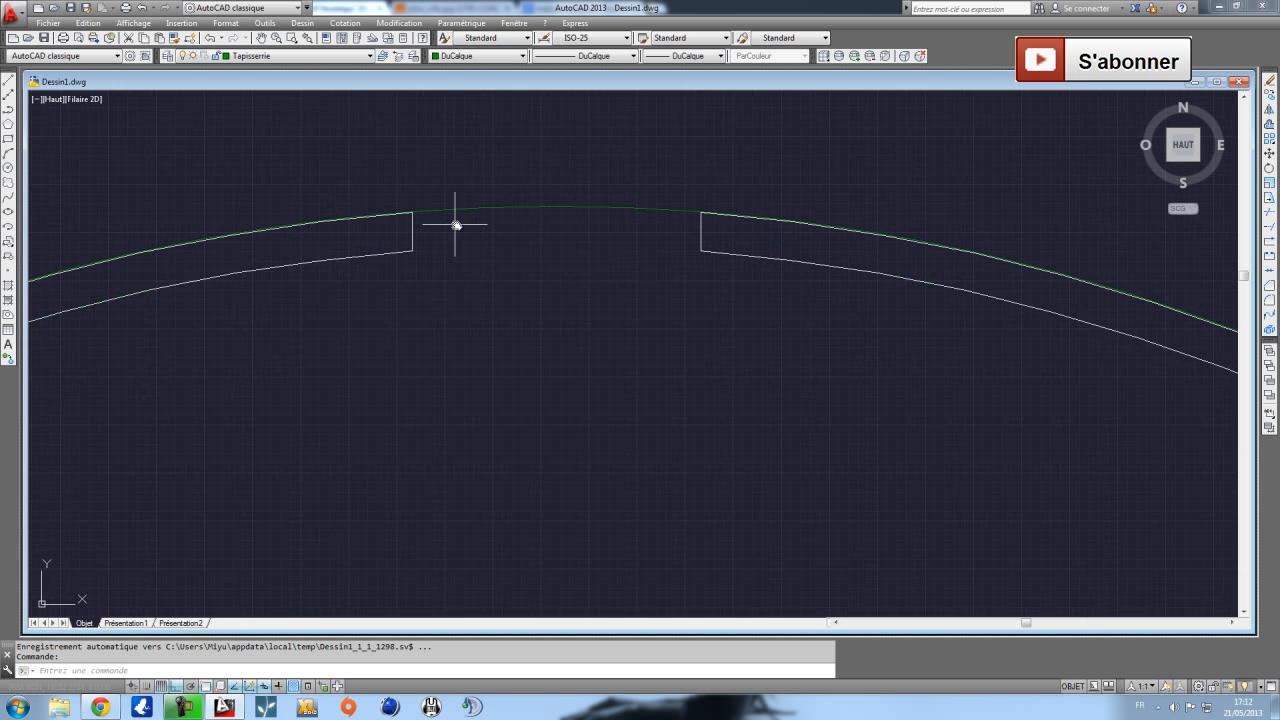
{"action": "scroll", "coordinate": [386, 203], "scroll_direction": "up", "scroll_amount": 3}
{"action": "scroll", "coordinate": [386, 203], "scroll_direction": "down", "scroll_amount": 4}
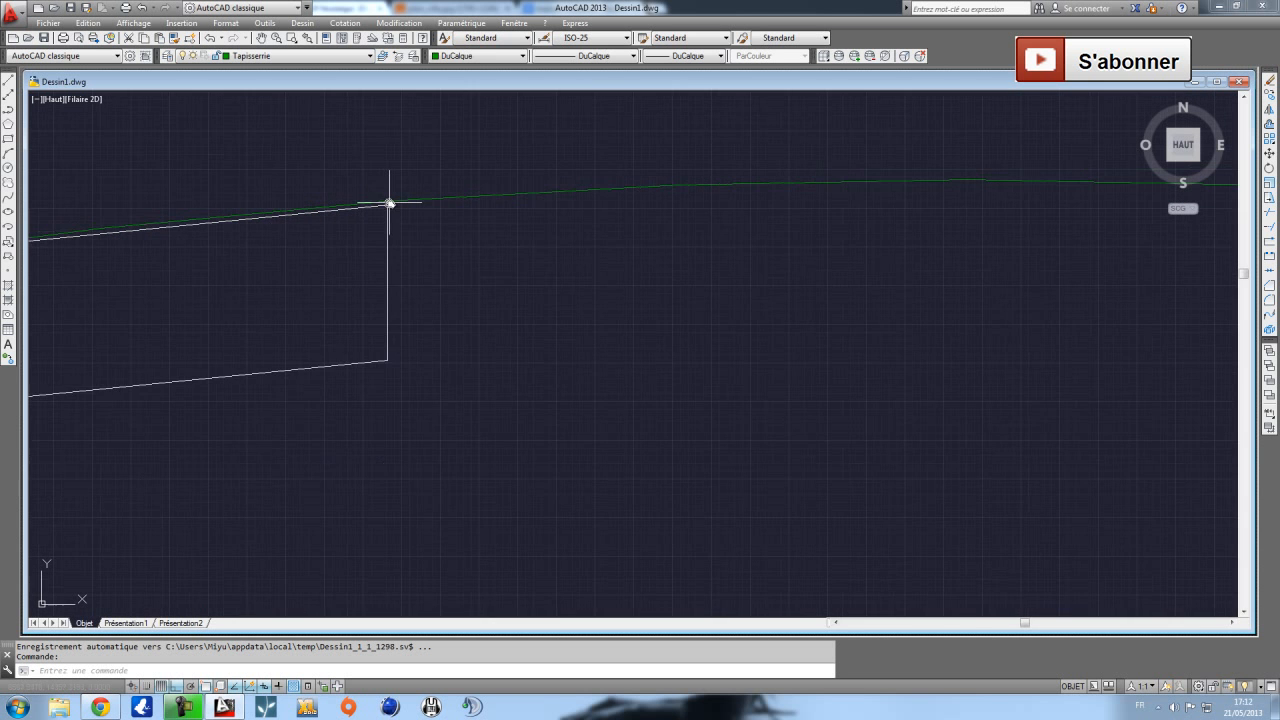
{"action": "scroll", "coordinate": [390, 203], "scroll_direction": "up", "scroll_amount": 3}
{"action": "scroll", "coordinate": [388, 204], "scroll_direction": "down", "scroll_amount": 4}
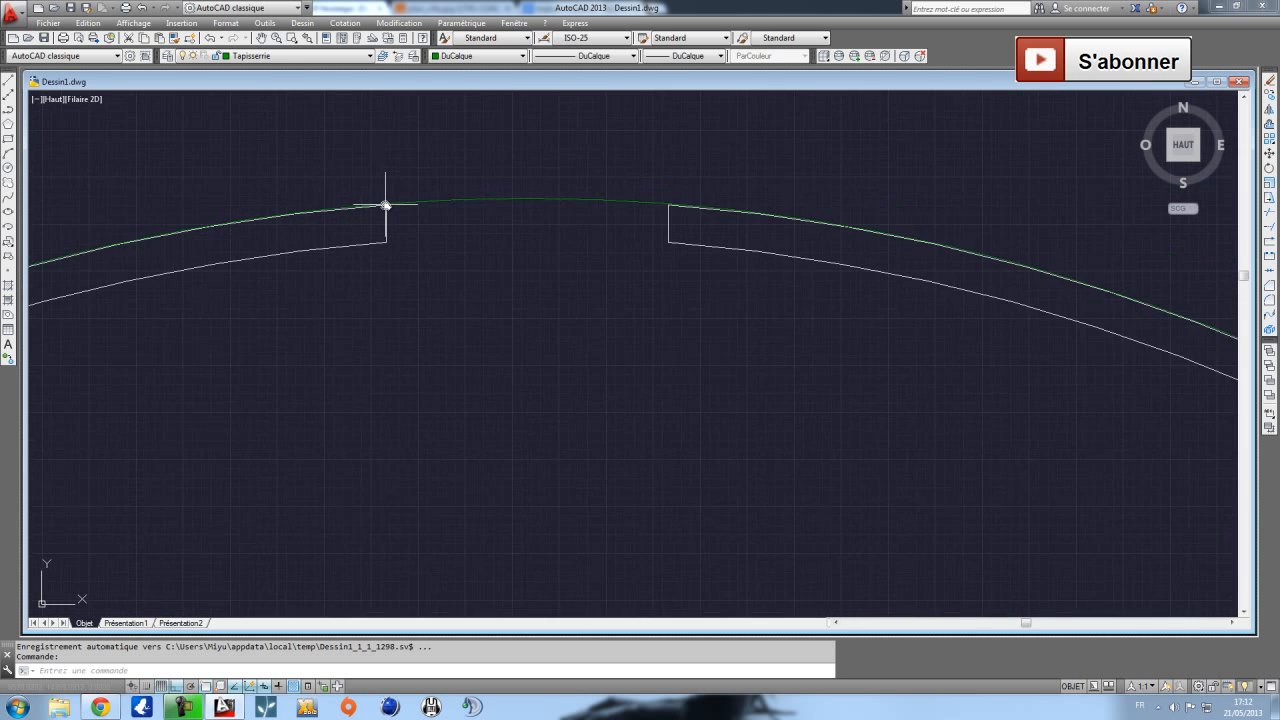
{"action": "scroll", "coordinate": [386, 215], "scroll_direction": "down", "scroll_amount": 6}
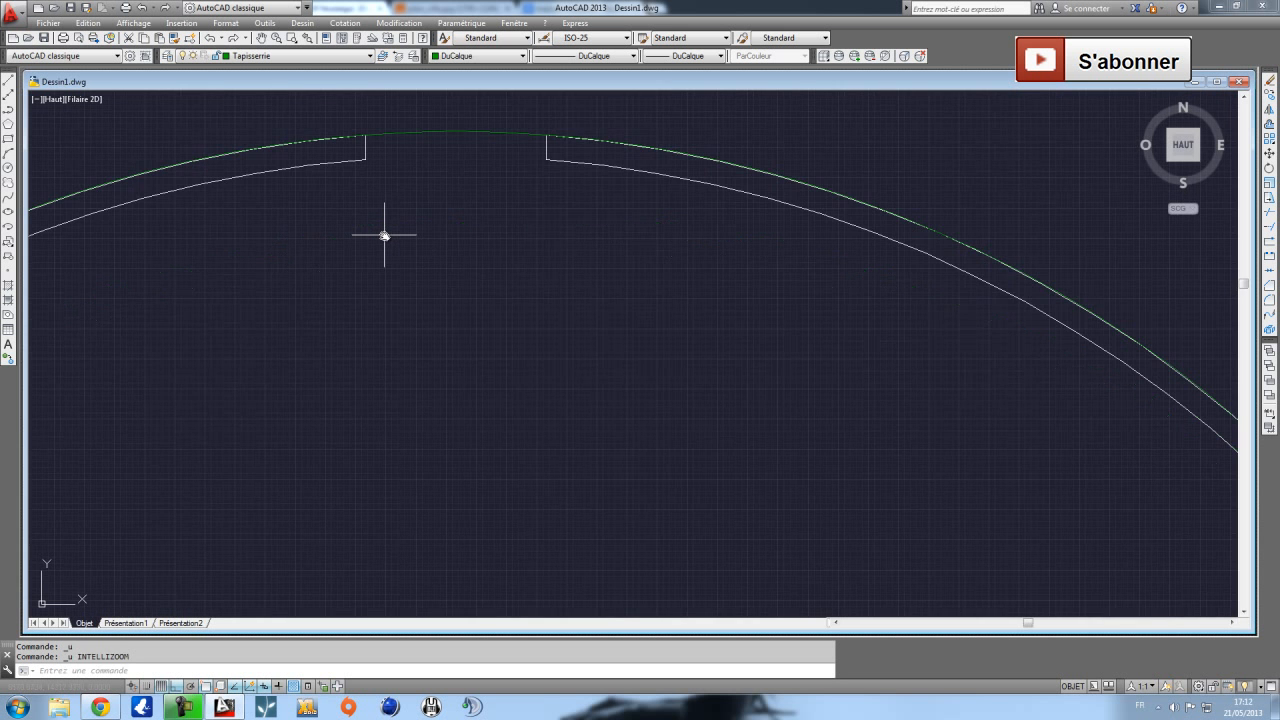
{"action": "key", "text": "ctrl+z"}
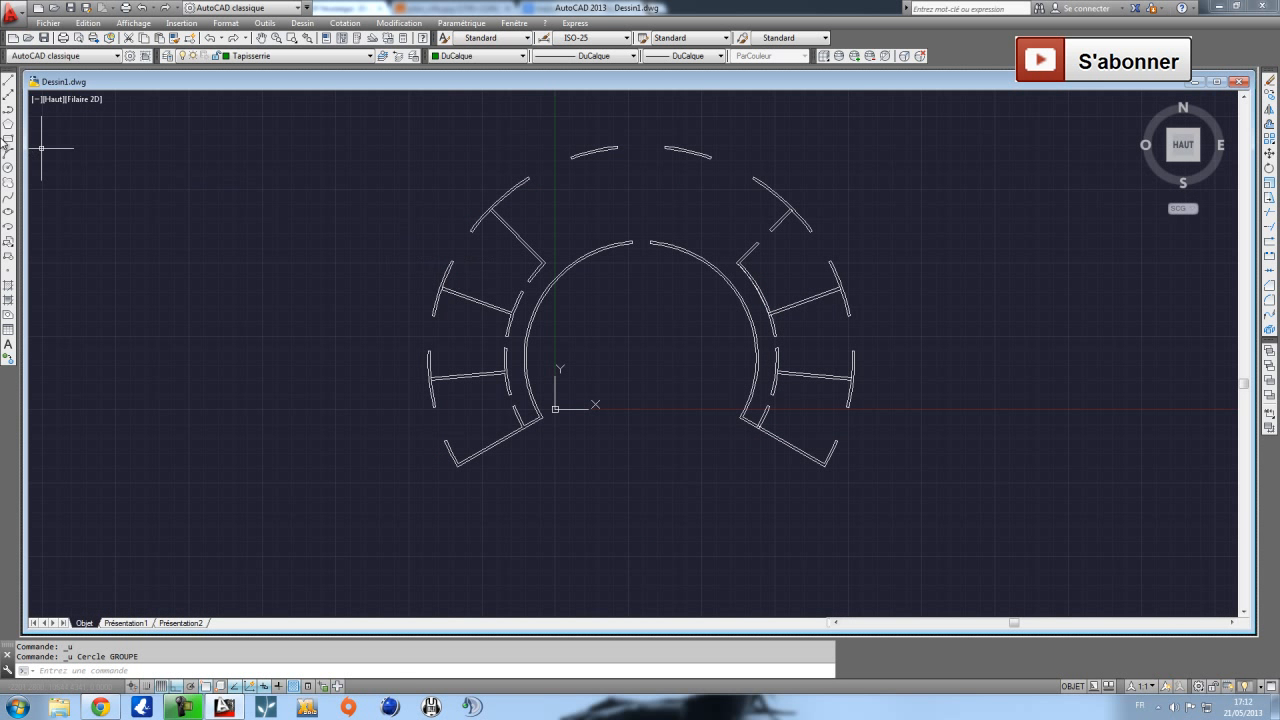
Draw a circle of radius 10050 from the centre of the round entrance wall and check its gap to the wall.
{"action": "left_click", "coordinate": [8, 158]}
{"action": "scroll", "coordinate": [770, 338], "scroll_direction": "up", "scroll_amount": 2}
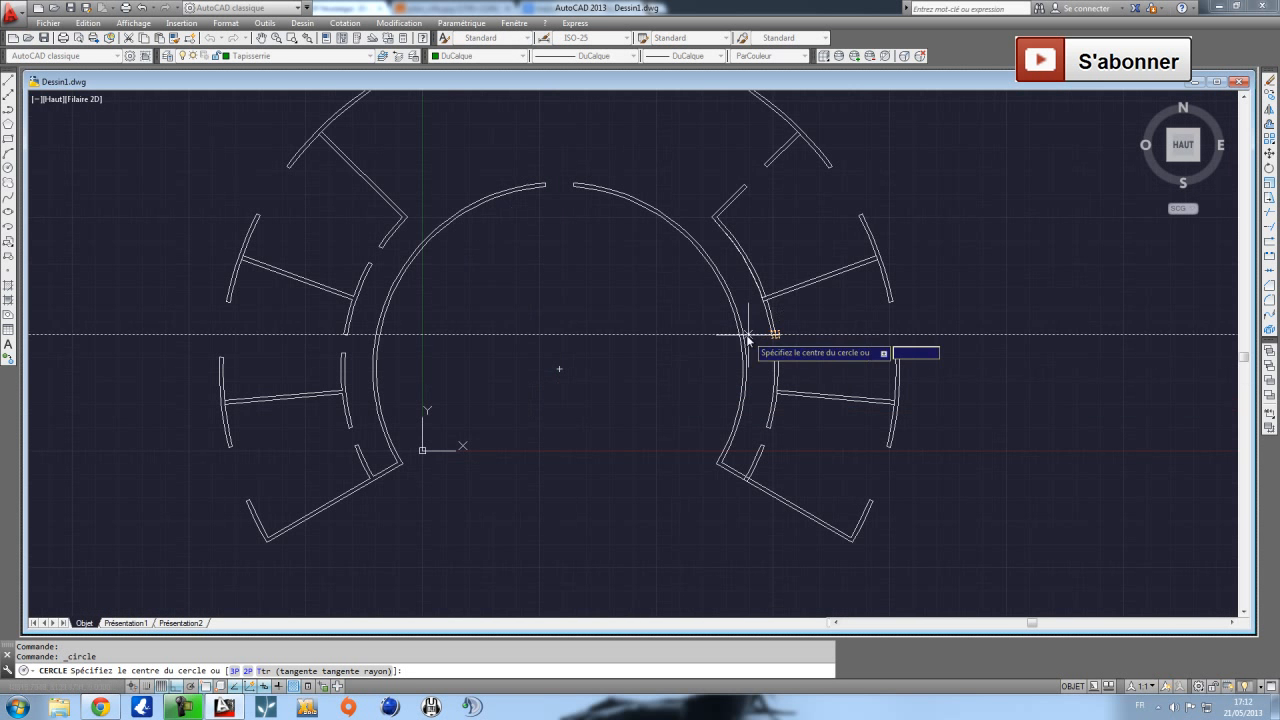
{"action": "left_click", "coordinate": [557, 369]}
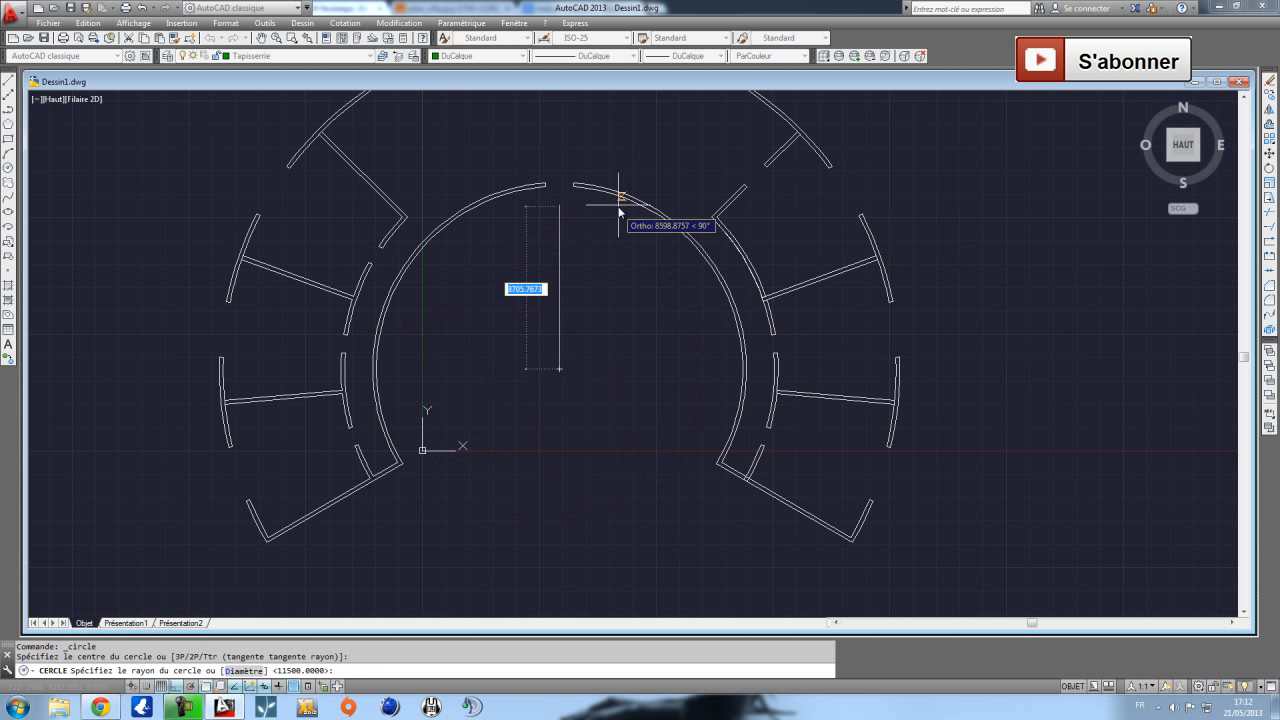
{"action": "type", "text": "10050"}
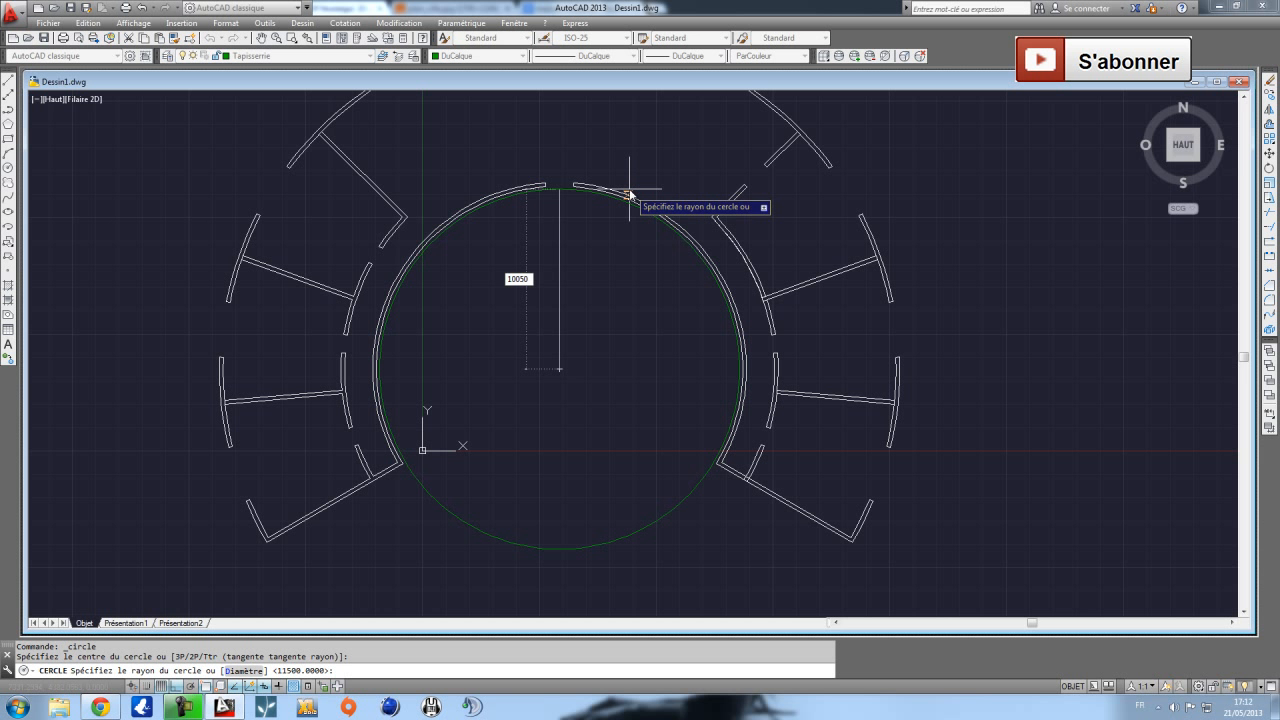
{"action": "key", "text": "Return"}
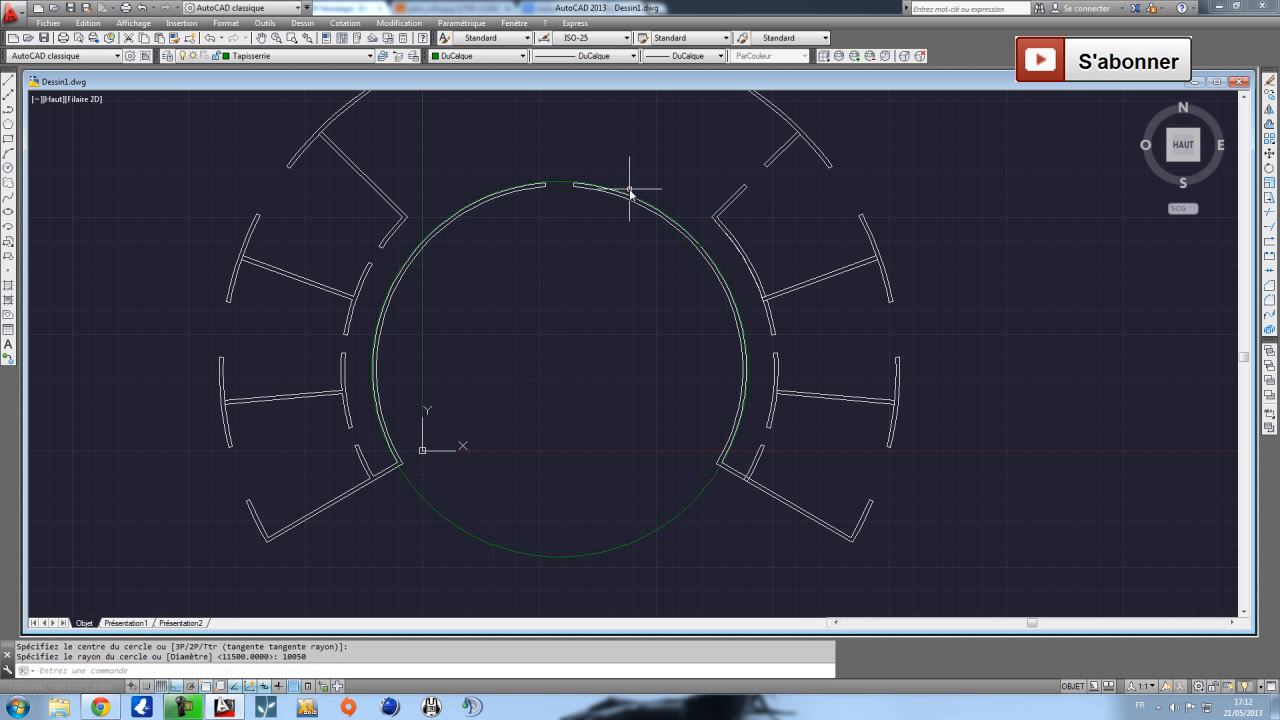
{"action": "scroll", "coordinate": [625, 192], "scroll_direction": "up", "scroll_amount": 5}
{"action": "scroll", "coordinate": [537, 174], "scroll_direction": "down", "scroll_amount": 2}
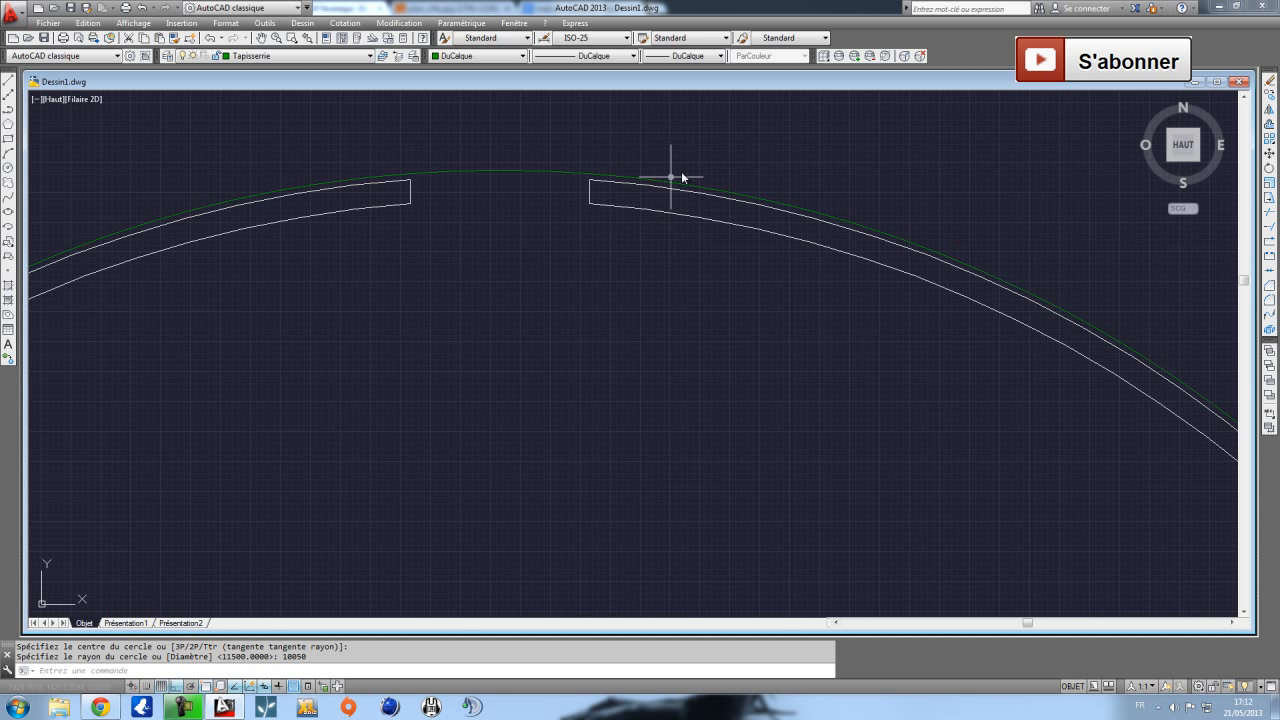
{"action": "scroll", "coordinate": [642, 178], "scroll_direction": "down", "scroll_amount": 1}
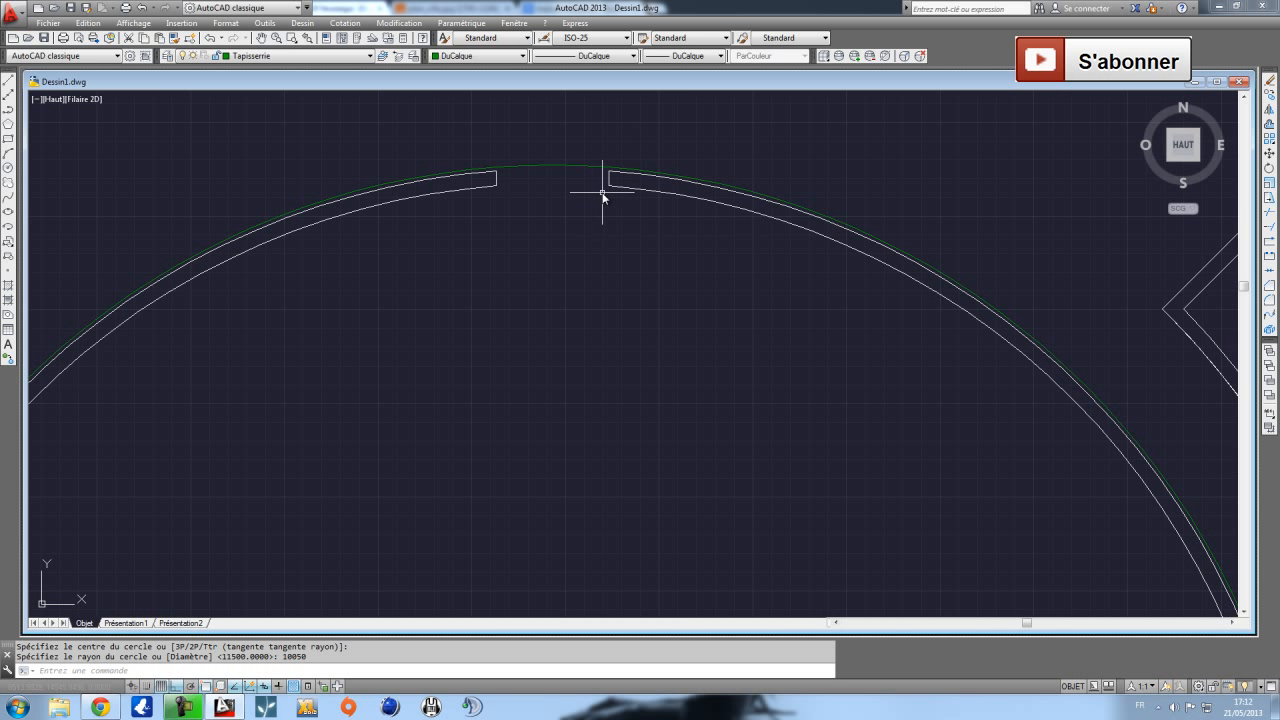
{"action": "scroll", "coordinate": [602, 195], "scroll_direction": "down", "scroll_amount": 3}
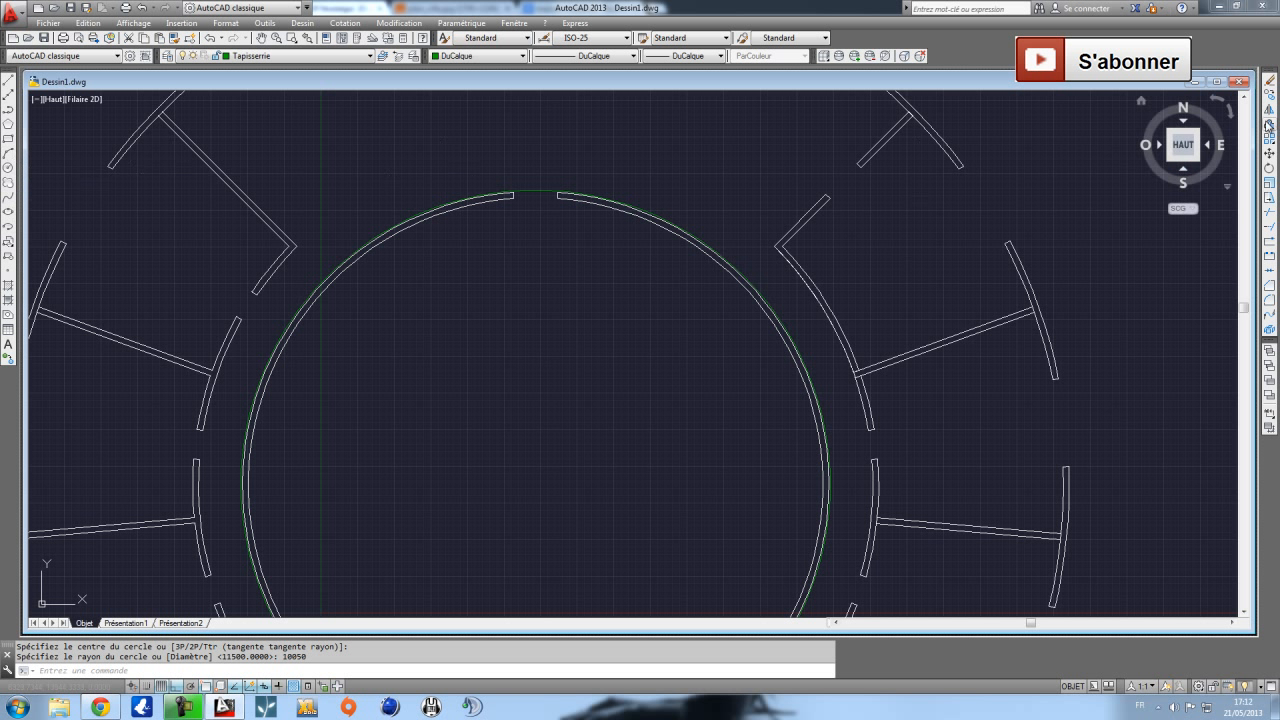
Draw a circle of radius 17950 from the centre of the round entrance wall, with ortho mode off, just inside the outer walls.
{"action": "left_click", "coordinate": [8, 168]}
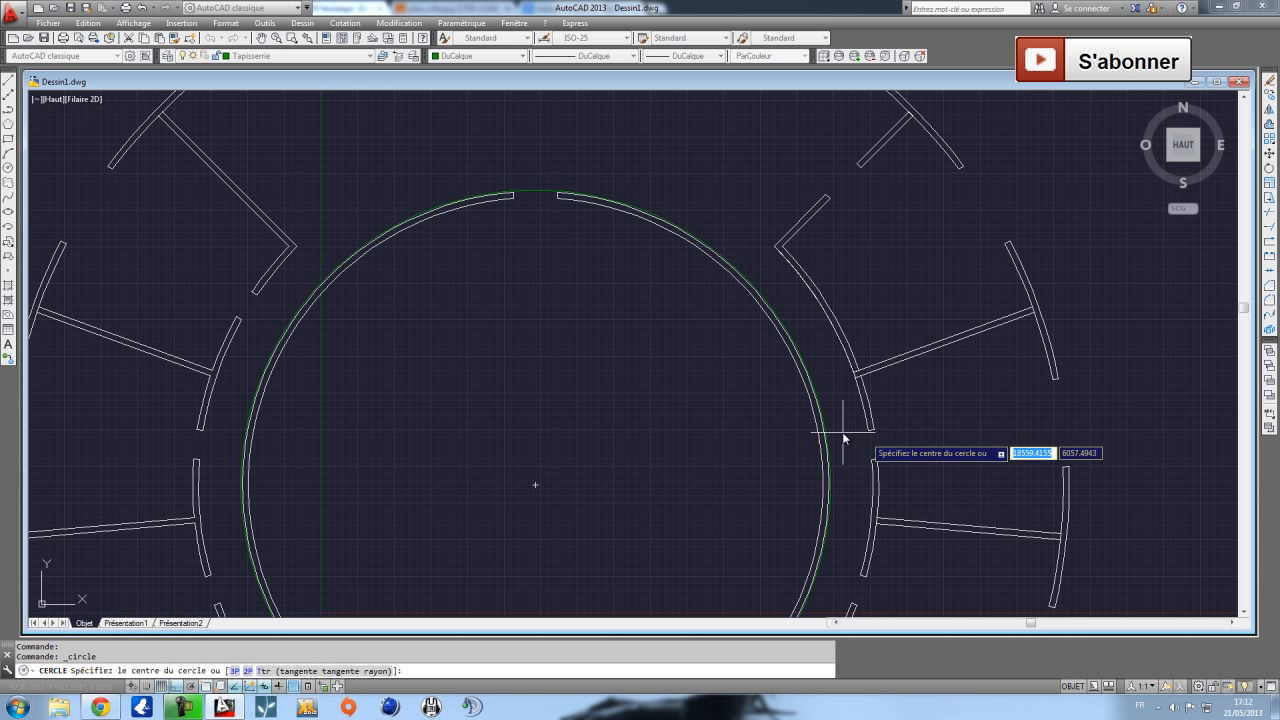
{"action": "left_click", "coordinate": [535, 490]}
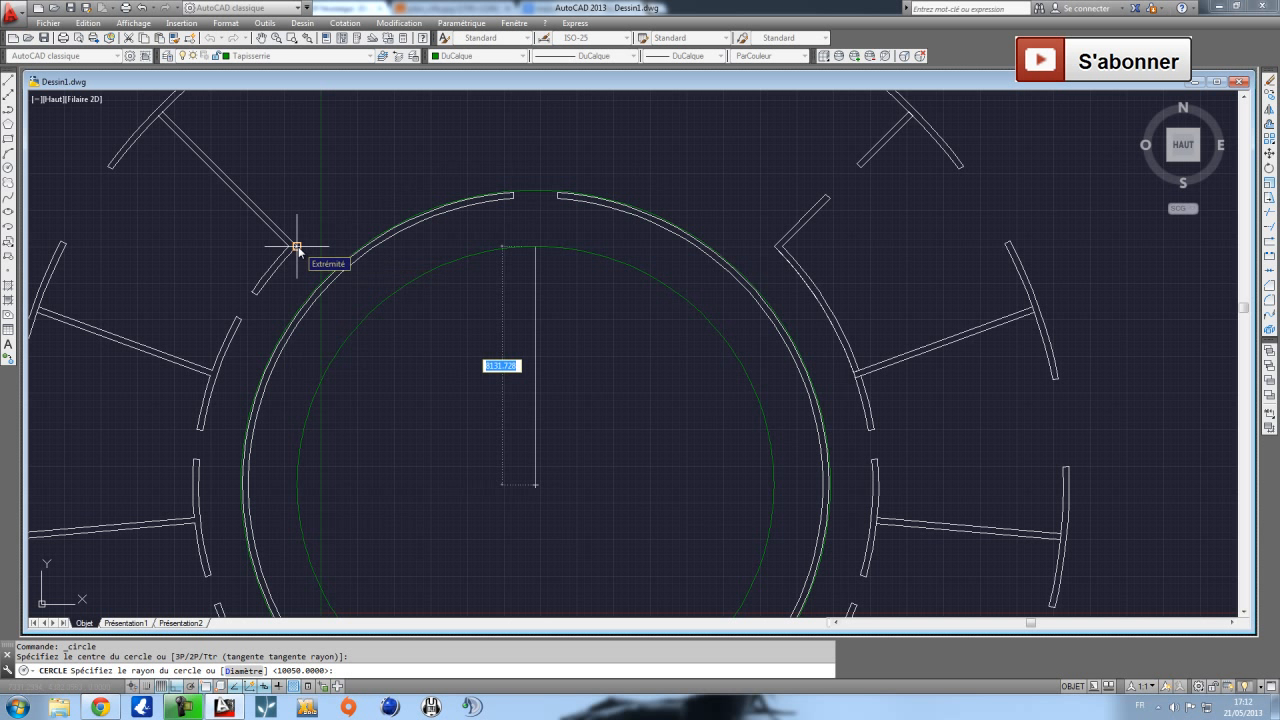
{"action": "left_click", "coordinate": [174, 687]}
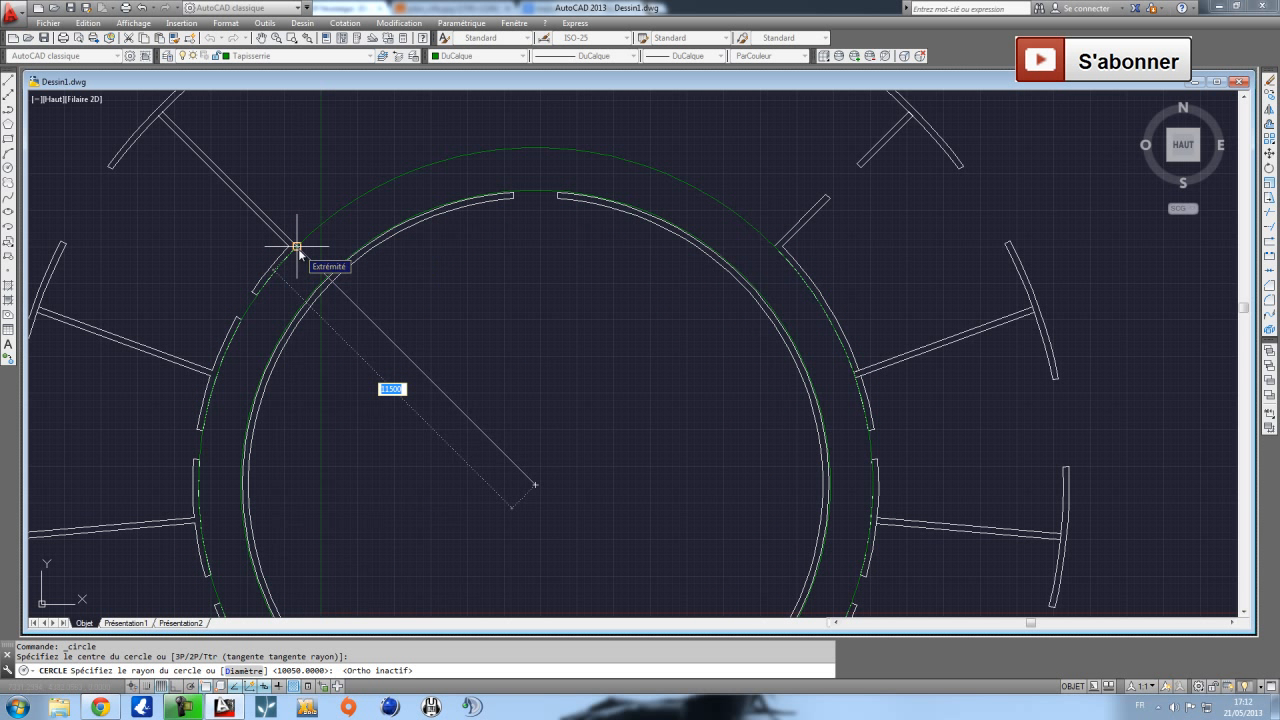
{"action": "scroll", "coordinate": [298, 248], "scroll_direction": "up", "scroll_amount": 4}
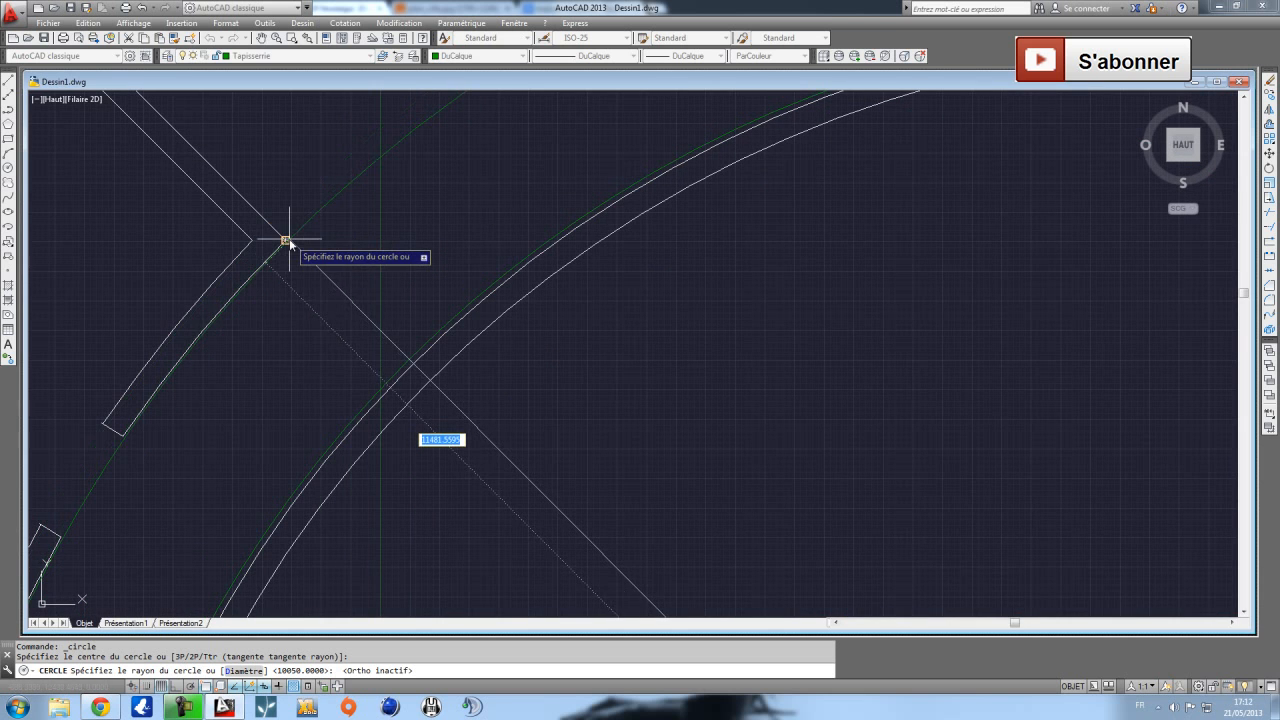
{"action": "scroll", "coordinate": [285, 241], "scroll_direction": "down", "scroll_amount": 5}
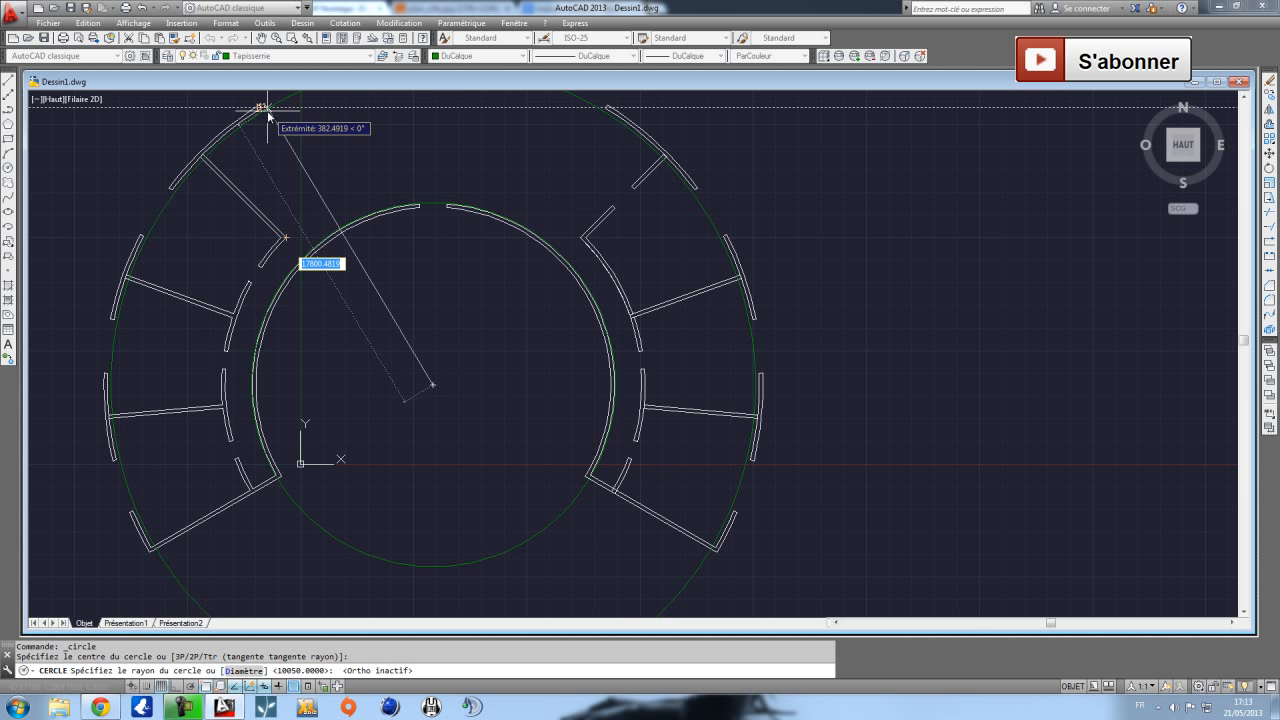
{"action": "scroll", "coordinate": [268, 112], "scroll_direction": "up", "scroll_amount": 2}
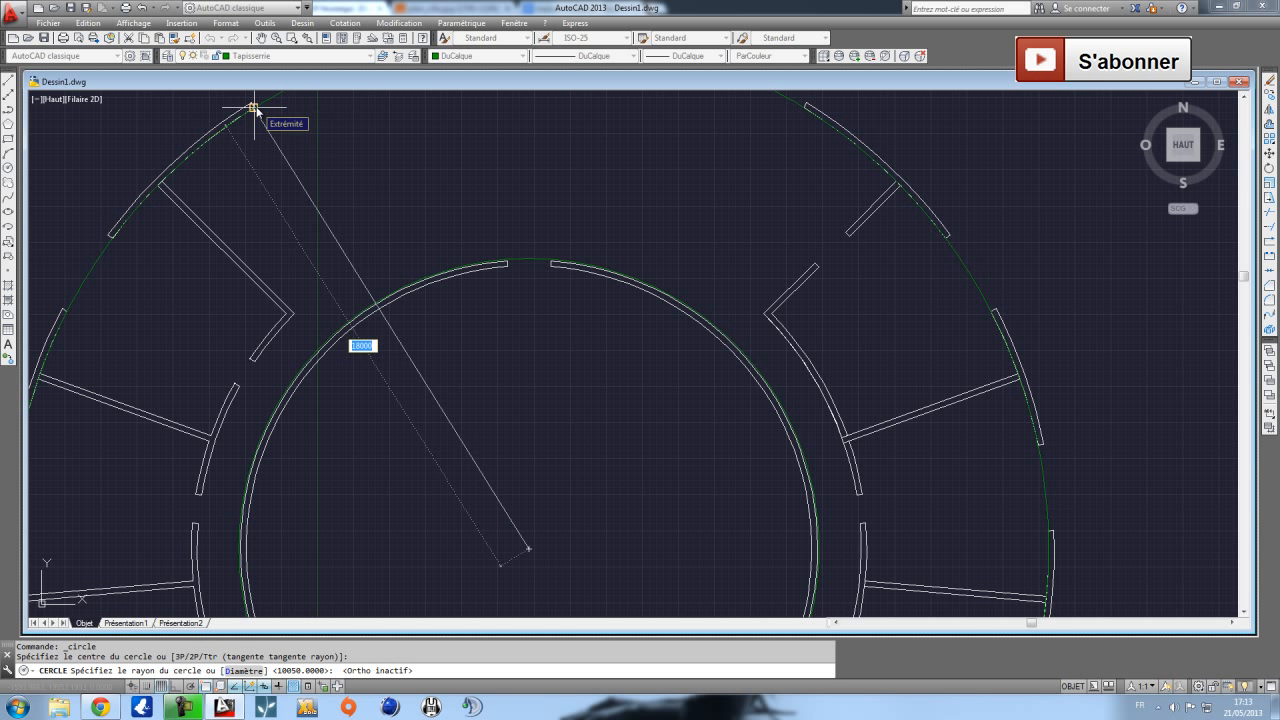
{"action": "type", "text": "180"}
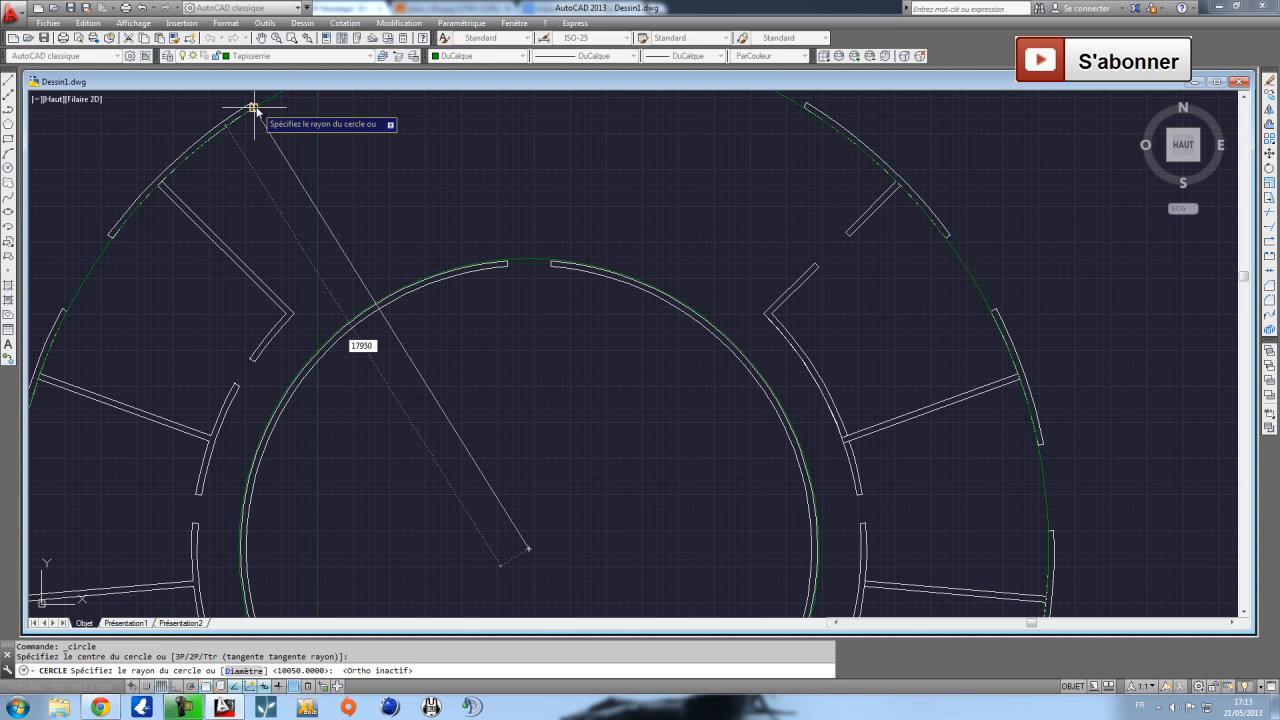
{"action": "key", "text": "Return"}
{"action": "scroll", "coordinate": [251, 106], "scroll_direction": "up", "scroll_amount": 5}
{"action": "mouse_move", "coordinate": [371, 306]}
{"action": "middle_mouse_down"}
{"action": "mouse_move", "coordinate": [471, 240]}
{"action": "mouse_move", "coordinate": [666, 311]}
{"action": "middle_mouse_up"}
{"action": "scroll", "coordinate": [423, 280], "scroll_direction": "down", "scroll_amount": 5}
{"action": "scroll", "coordinate": [631, 366], "scroll_direction": "up", "scroll_amount": 3}
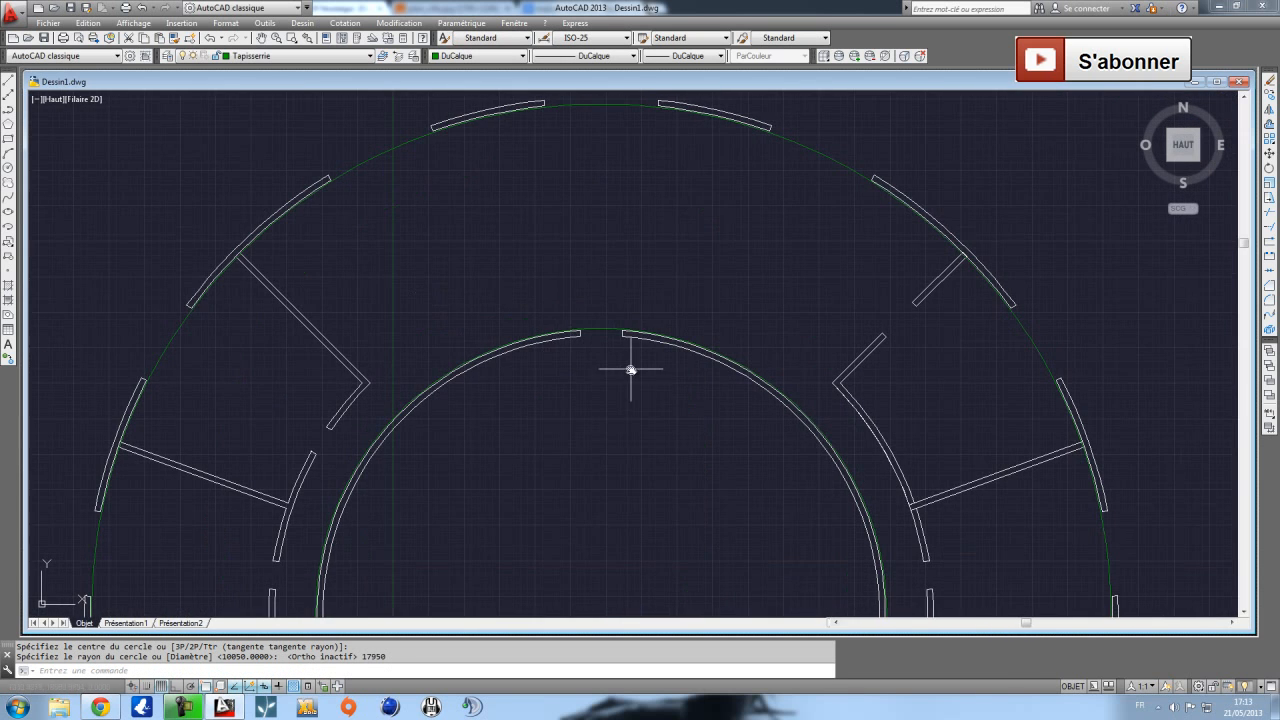
Freeze the MURS layer so that only the wall covering circles stay on screen.
{"action": "scroll", "coordinate": [644, 390], "scroll_direction": "down", "scroll_amount": 3}
{"action": "middle_click_drag", "start_coordinate": [644, 390], "coordinate": [406, 209]}
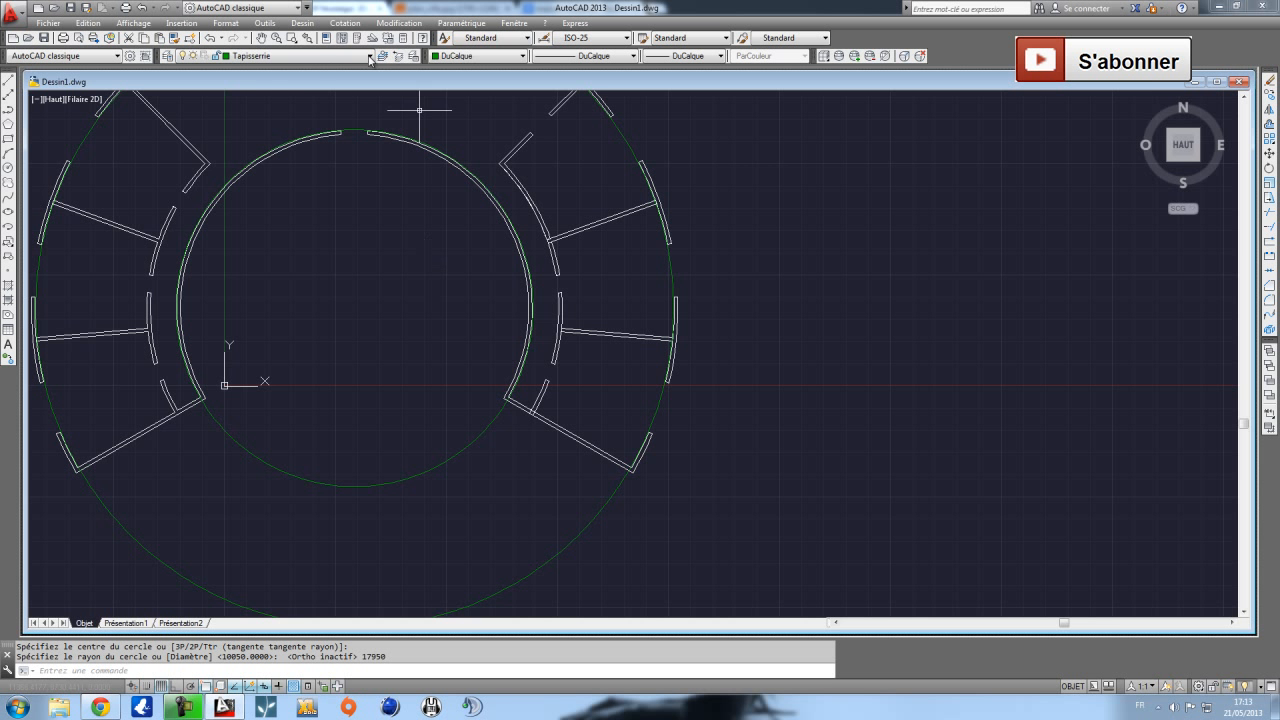
{"action": "middle_click_drag", "start_coordinate": [206, 131], "coordinate": [386, 260]}
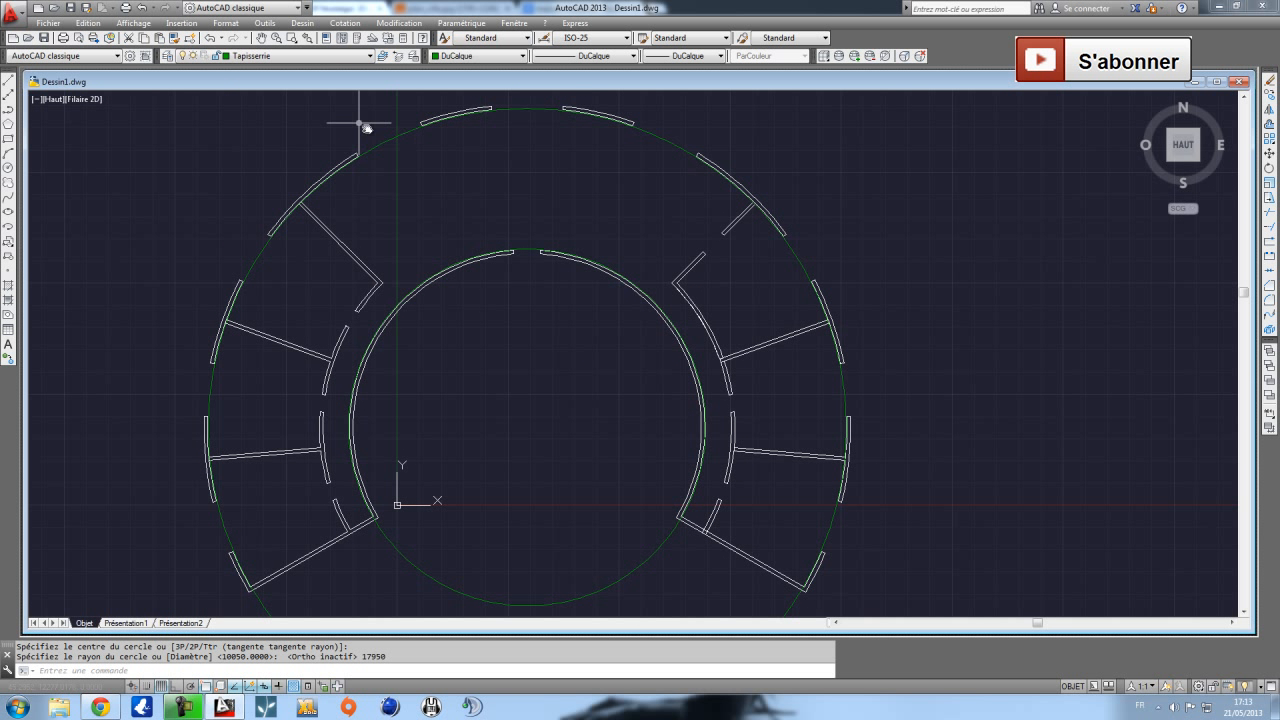
{"action": "left_click", "coordinate": [295, 56]}
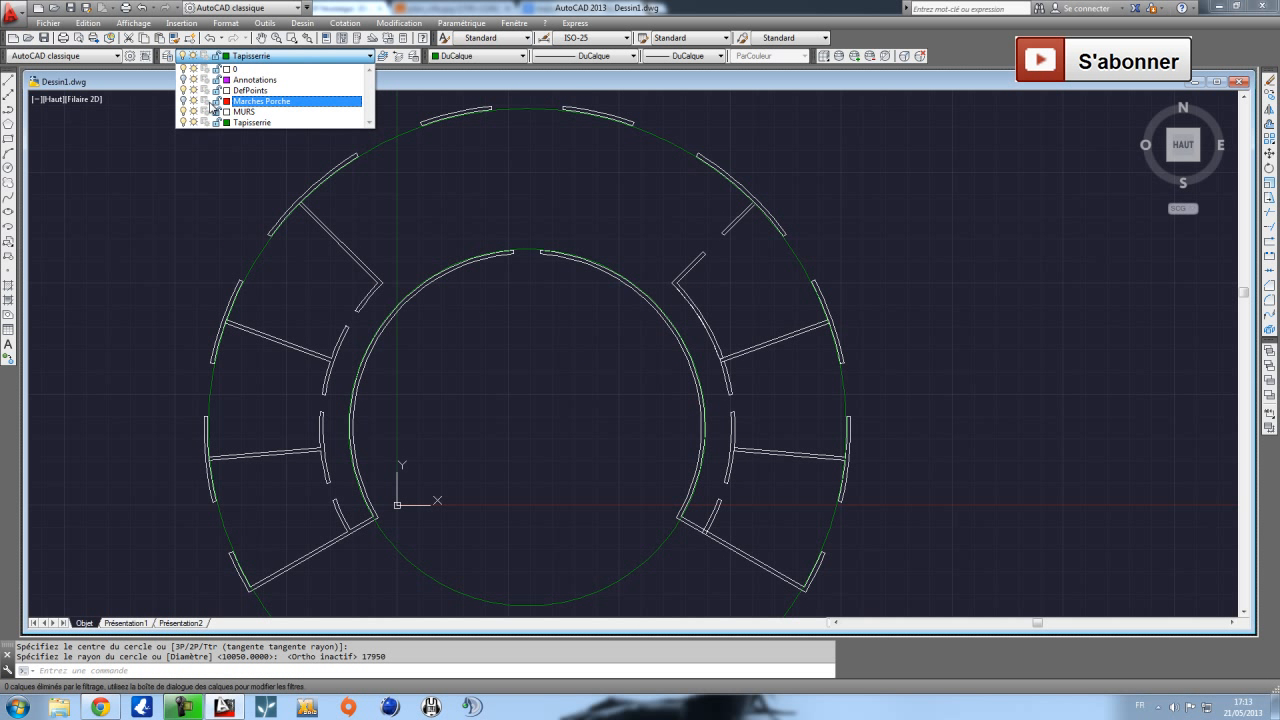
{"action": "left_click", "coordinate": [192, 111]}
{"action": "left_click", "coordinate": [151, 143]}
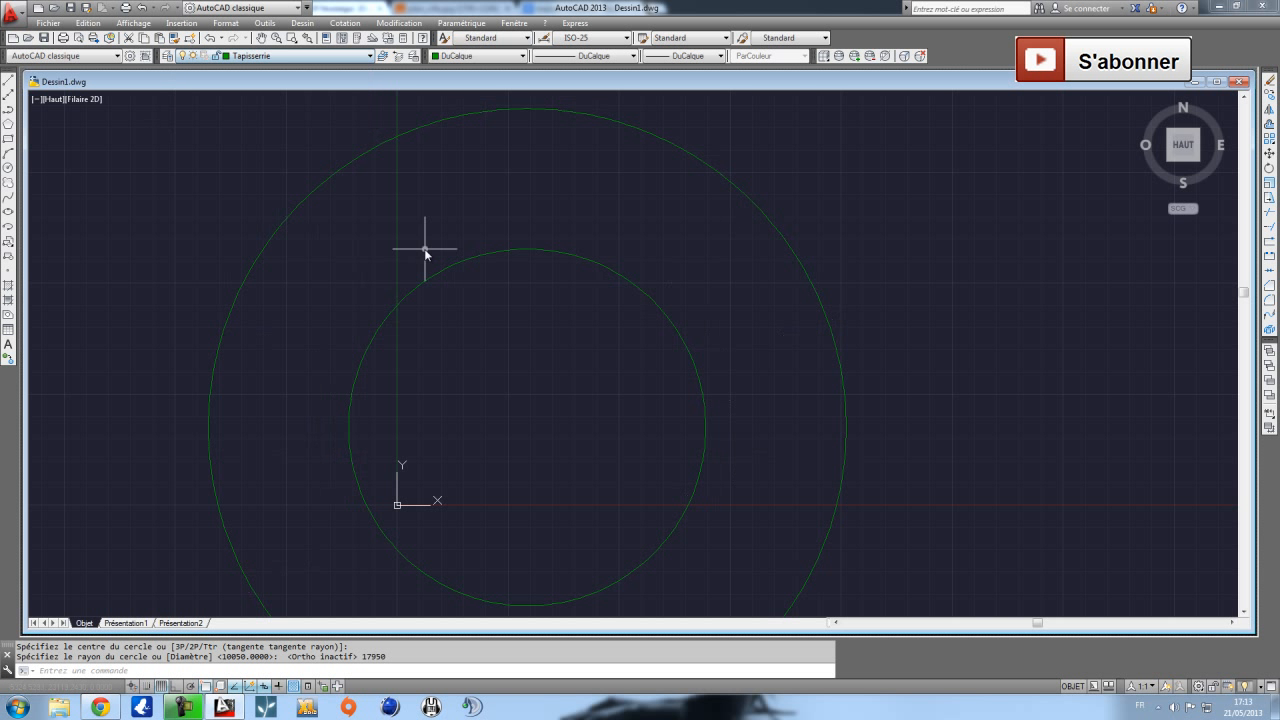
Offset the large circle outward and the small circle inward by 50.
{"action": "middle_click_drag", "start_coordinate": [430, 136], "coordinate": [474, 223]}
{"action": "left_click", "coordinate": [460, 201]}
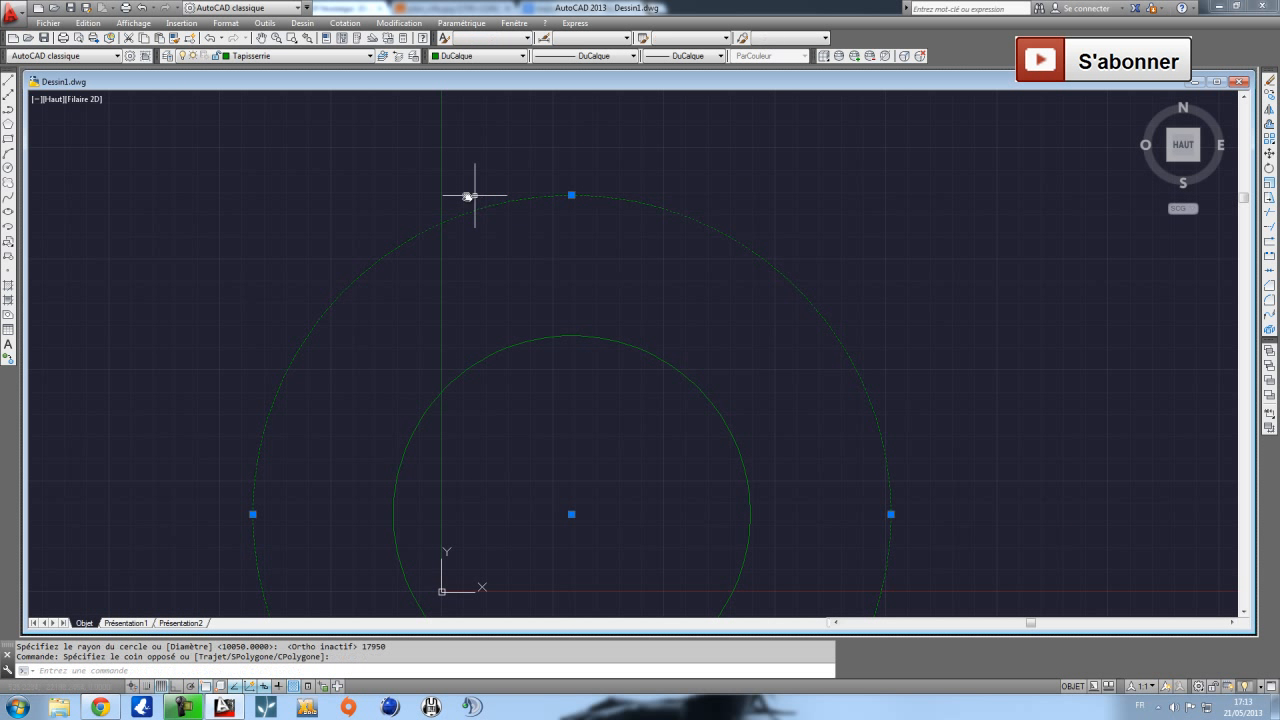
{"action": "left_click", "coordinate": [1270, 123]}
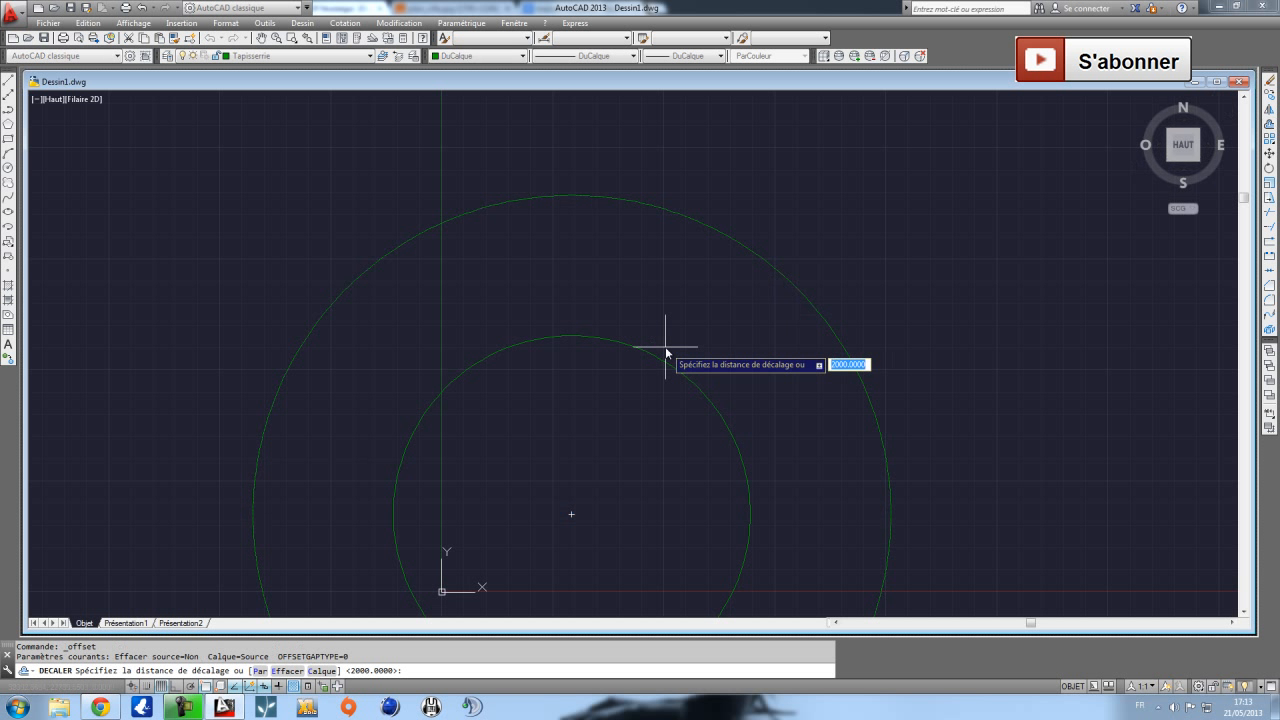
{"action": "type", "text": "50"}
{"action": "key", "text": "Return"}
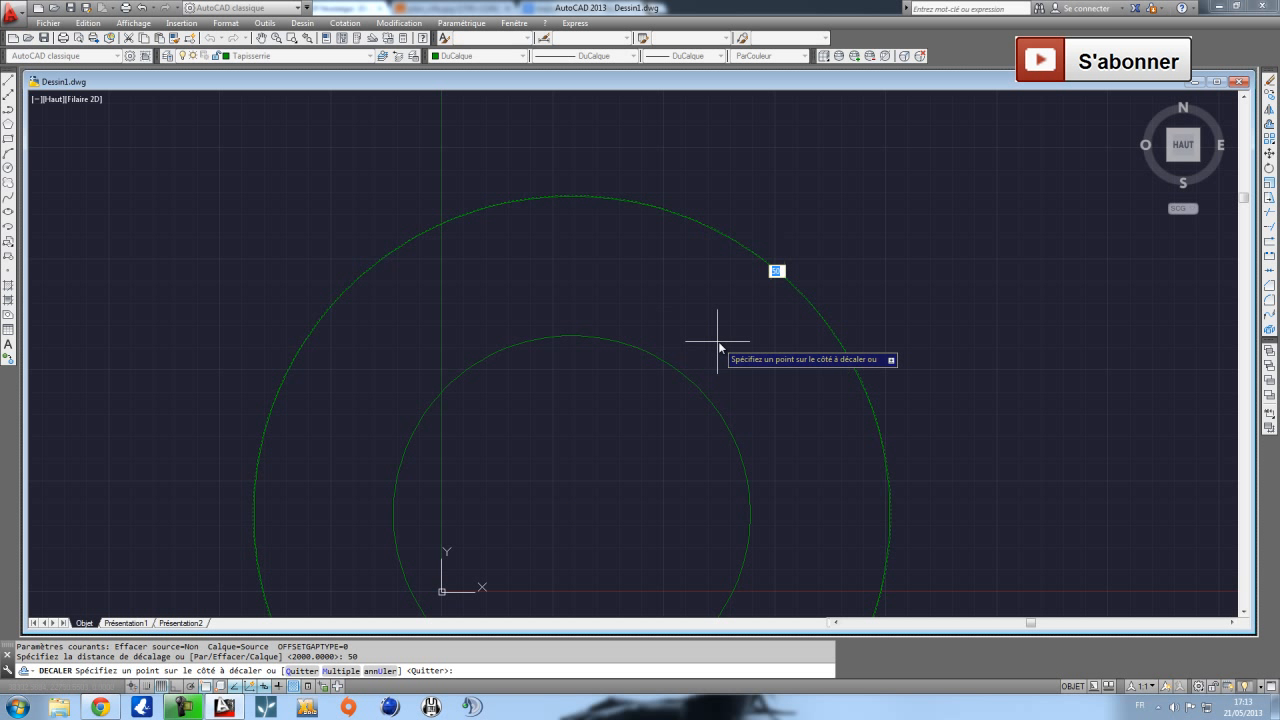
{"action": "scroll", "coordinate": [715, 200], "scroll_direction": "up", "scroll_amount": 5}
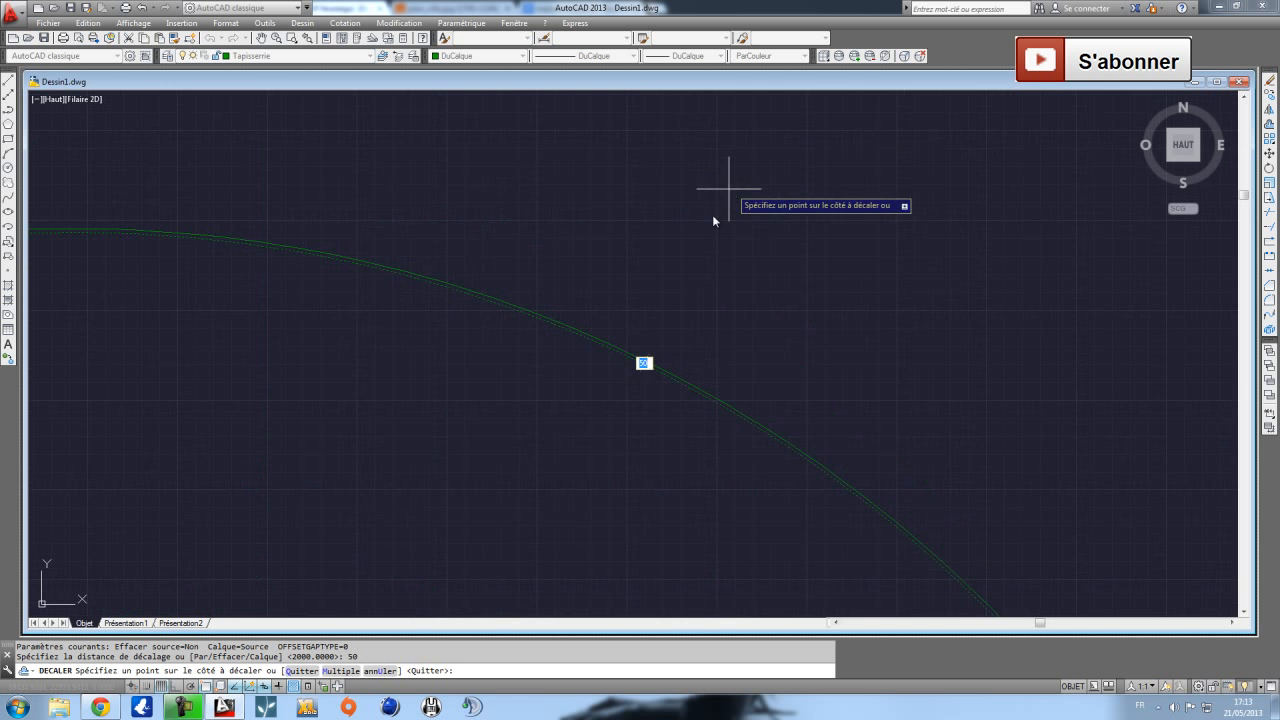
{"action": "left_click", "coordinate": [678, 314]}
{"action": "scroll", "coordinate": [632, 406], "scroll_direction": "down", "scroll_amount": 3}
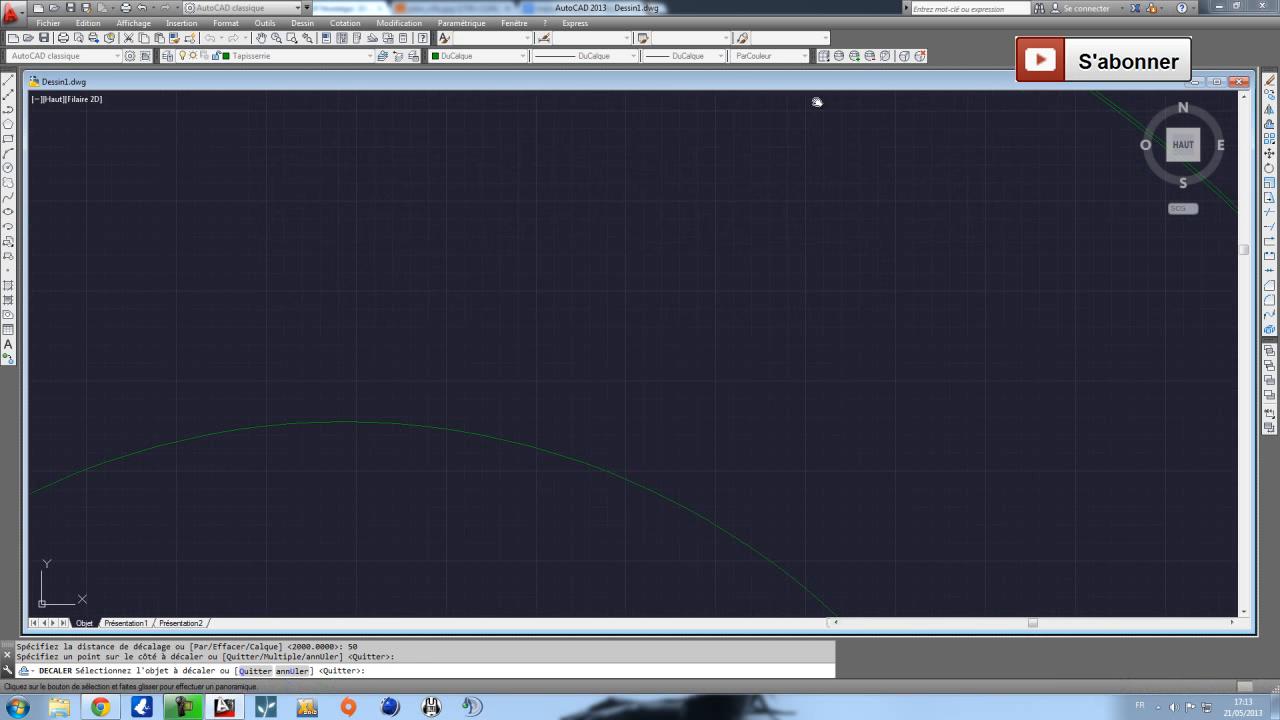
{"action": "left_click", "coordinate": [513, 443]}
{"action": "scroll", "coordinate": [723, 400], "scroll_direction": "down", "scroll_amount": 8}
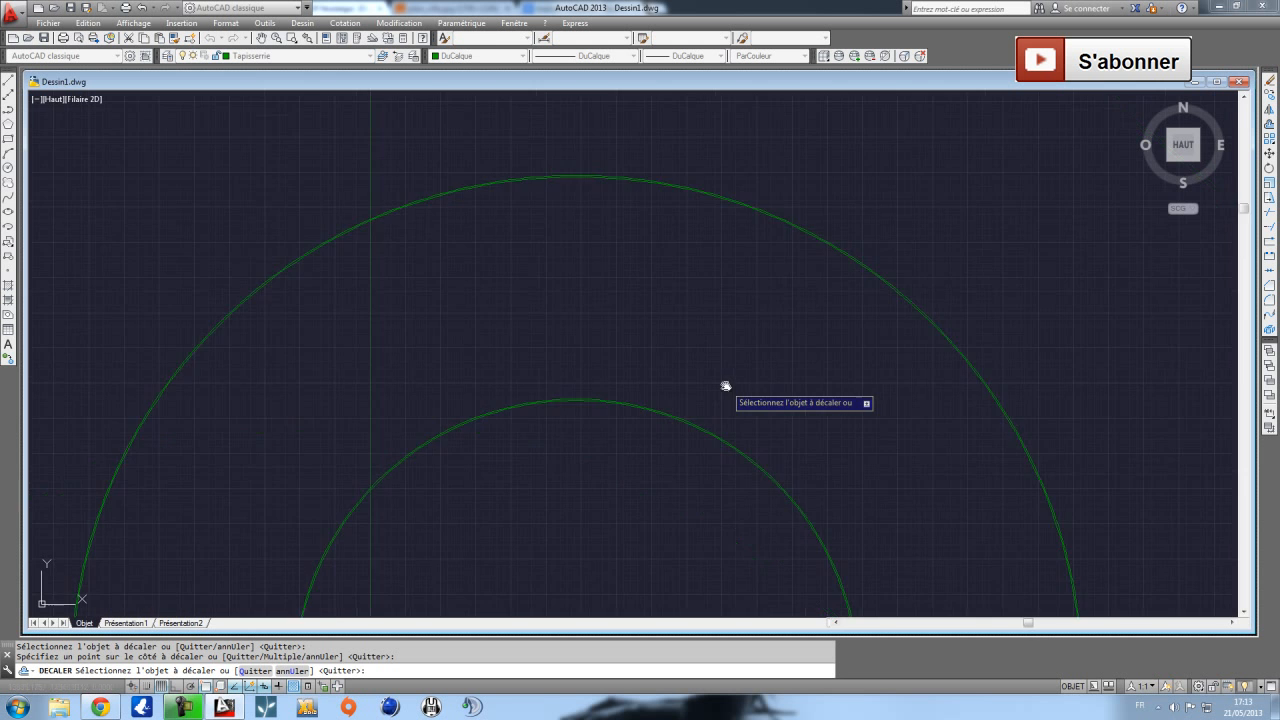
{"action": "key", "text": "Escape"}
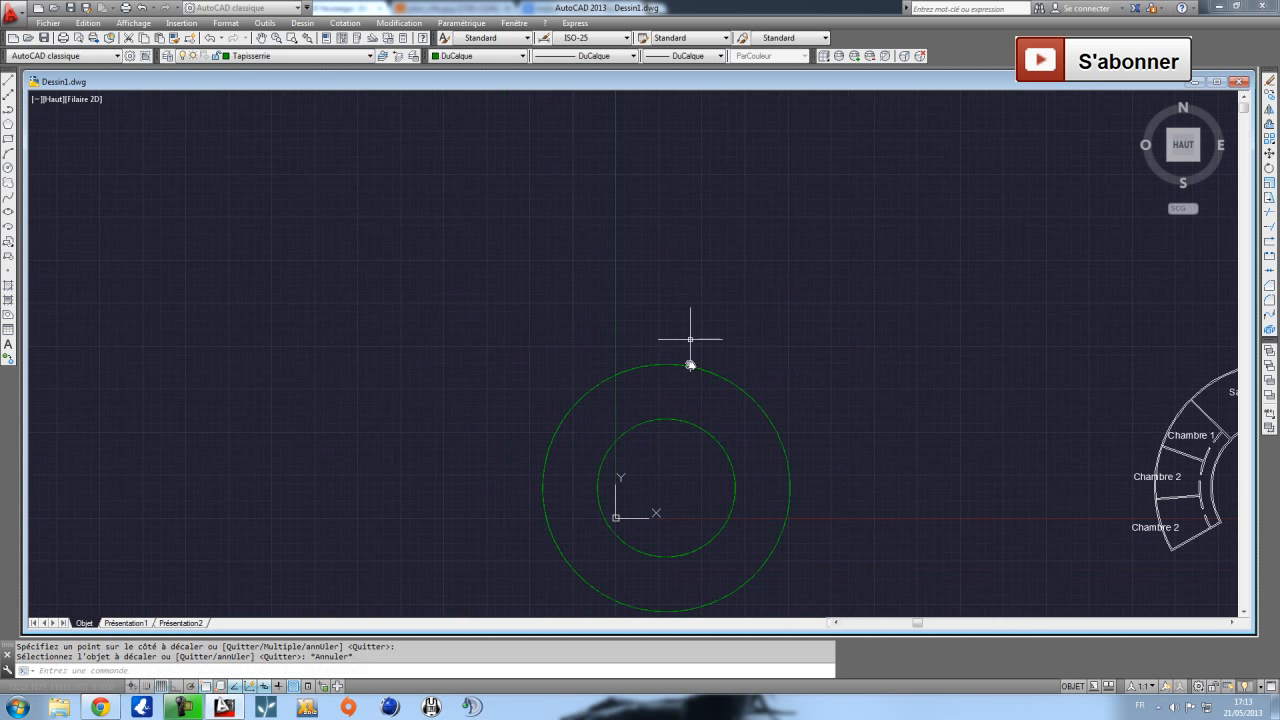
Thaw the MURS layer.
{"action": "left_click", "coordinate": [252, 57]}
{"action": "left_click", "coordinate": [194, 112]}
{"action": "left_click", "coordinate": [509, 394]}
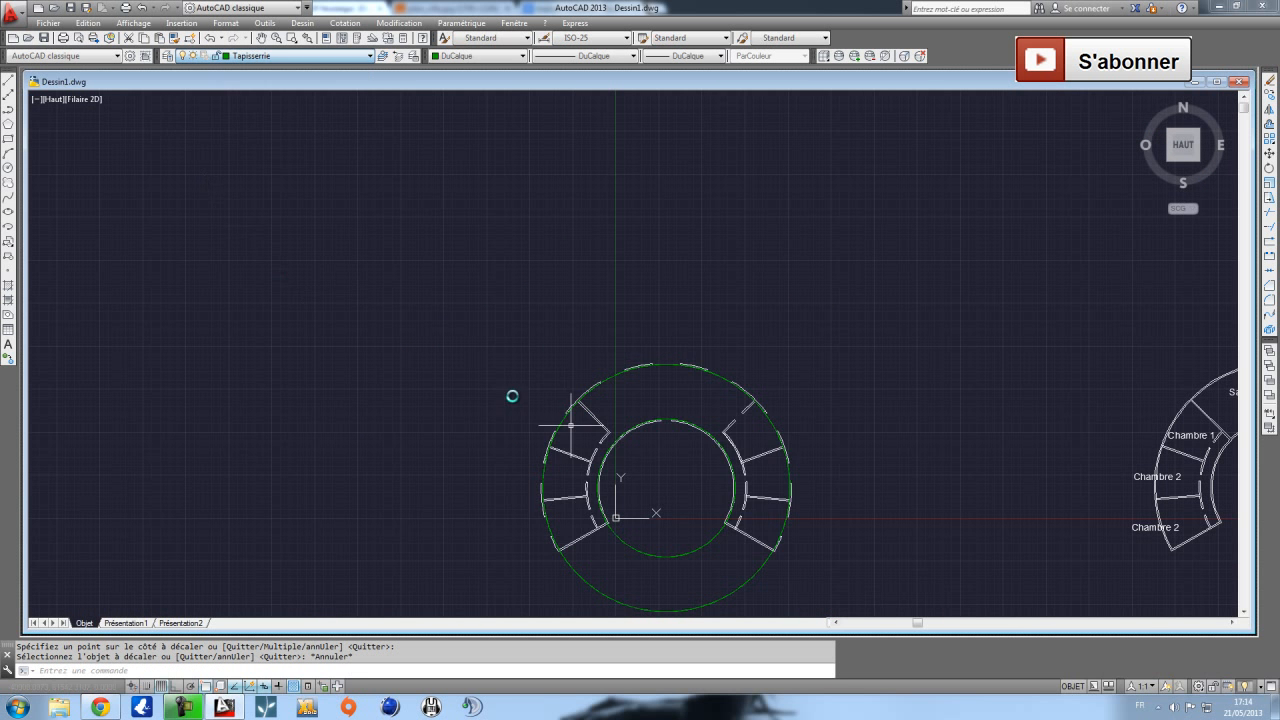
Draw a line along the room-side face of the lower-left end wall, from the outer wall's inner corner to the round entrance wall.
{"action": "scroll", "coordinate": [566, 329], "scroll_direction": "up", "scroll_amount": 4}
{"action": "scroll", "coordinate": [343, 286], "scroll_direction": "up", "scroll_amount": 5}
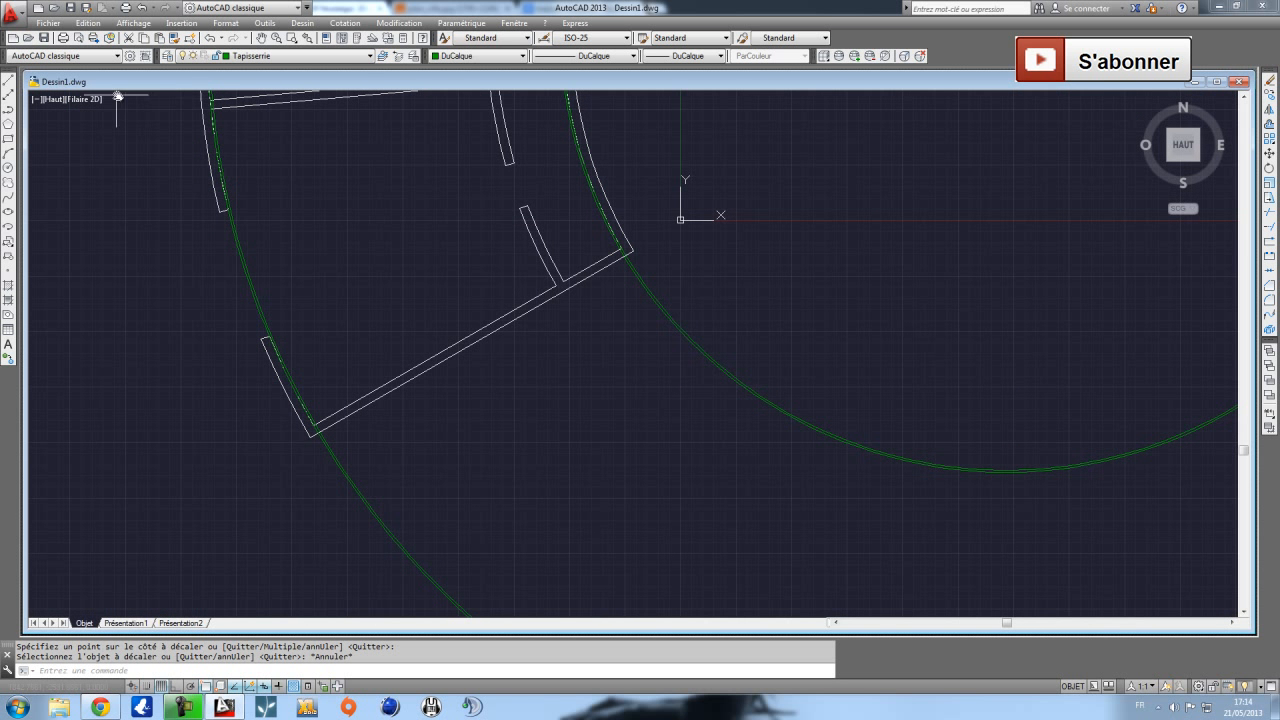
{"action": "left_click", "coordinate": [8, 84]}
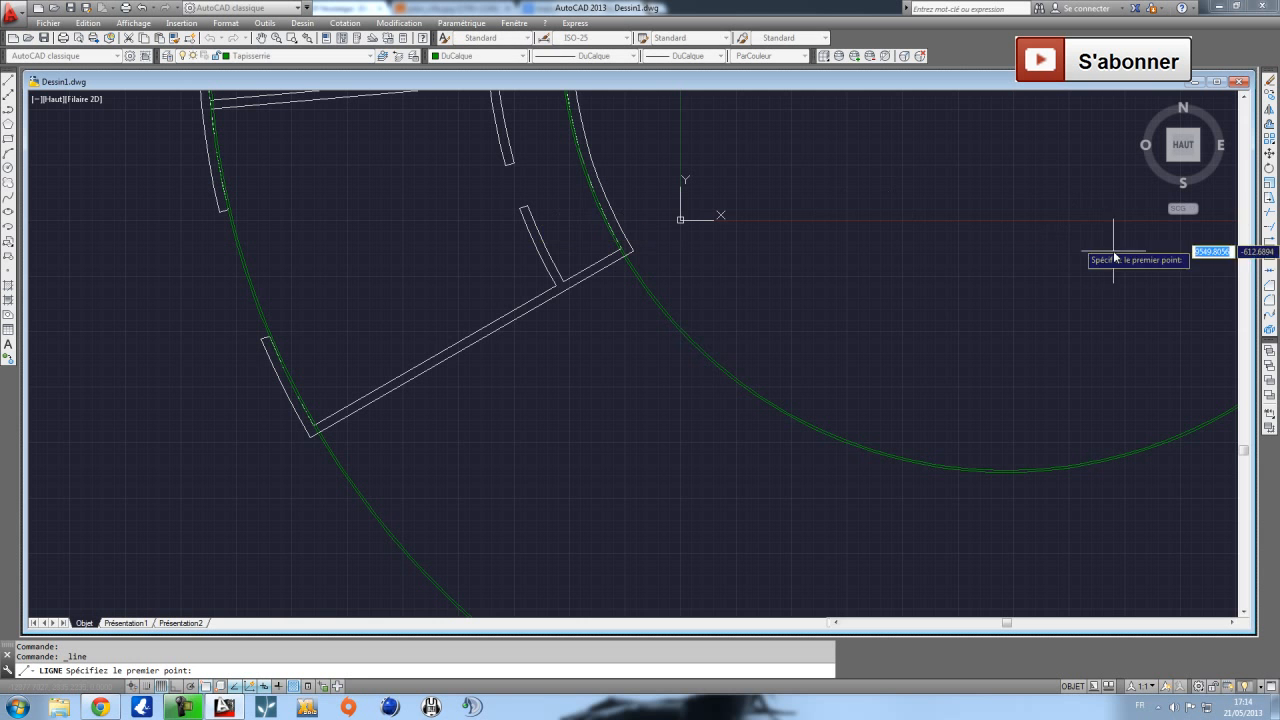
{"action": "scroll", "coordinate": [318, 429], "scroll_direction": "up", "scroll_amount": 3}
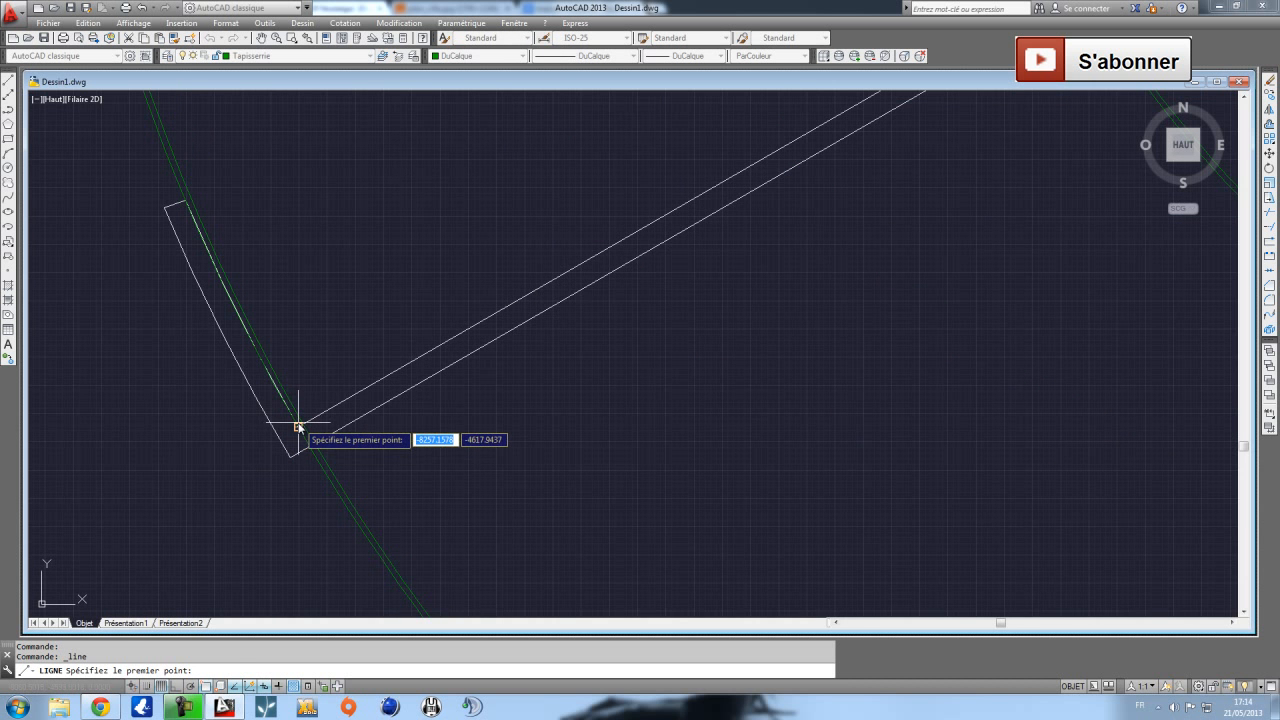
{"action": "scroll", "coordinate": [298, 428], "scroll_direction": "up", "scroll_amount": 4}
{"action": "left_click", "coordinate": [297, 430]}
{"action": "scroll", "coordinate": [700, 280], "scroll_direction": "down", "scroll_amount": 3}
{"action": "scroll", "coordinate": [294, 523], "scroll_direction": "down", "scroll_amount": 3}
{"action": "scroll", "coordinate": [514, 371], "scroll_direction": "up", "scroll_amount": 4}
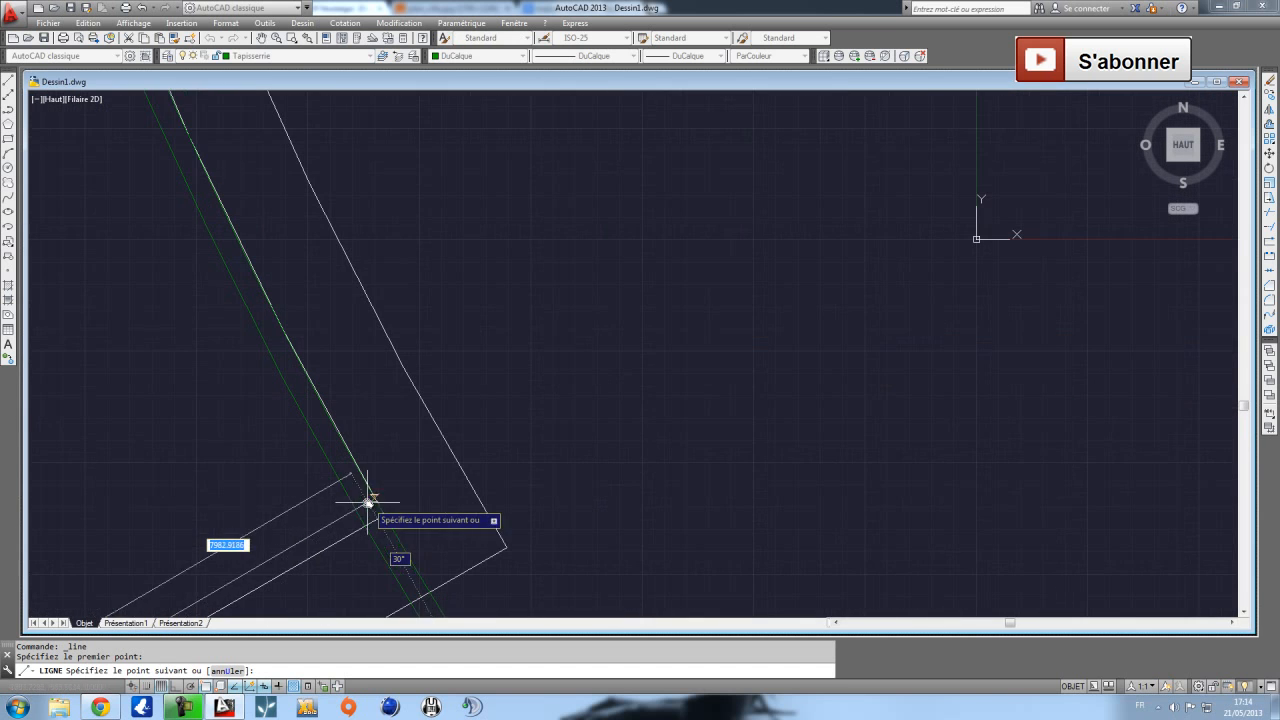
{"action": "scroll", "coordinate": [384, 519], "scroll_direction": "down", "scroll_amount": 5}
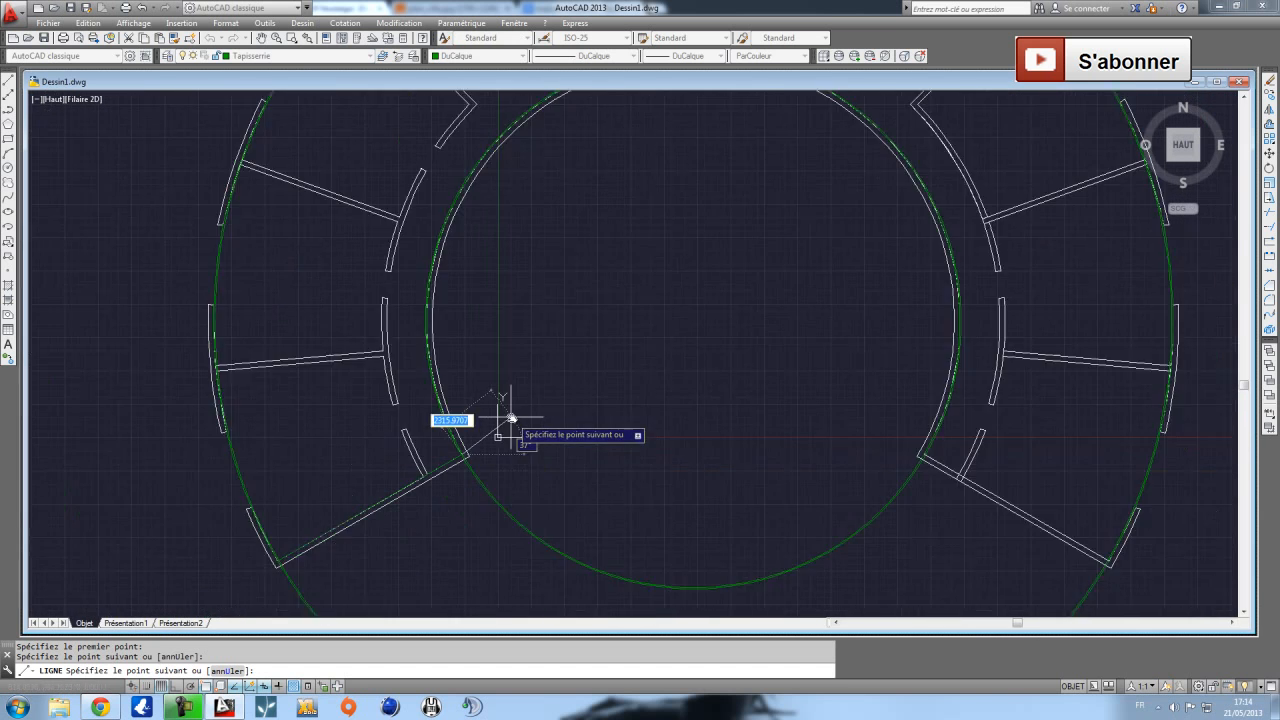
{"action": "key", "text": "Escape"}
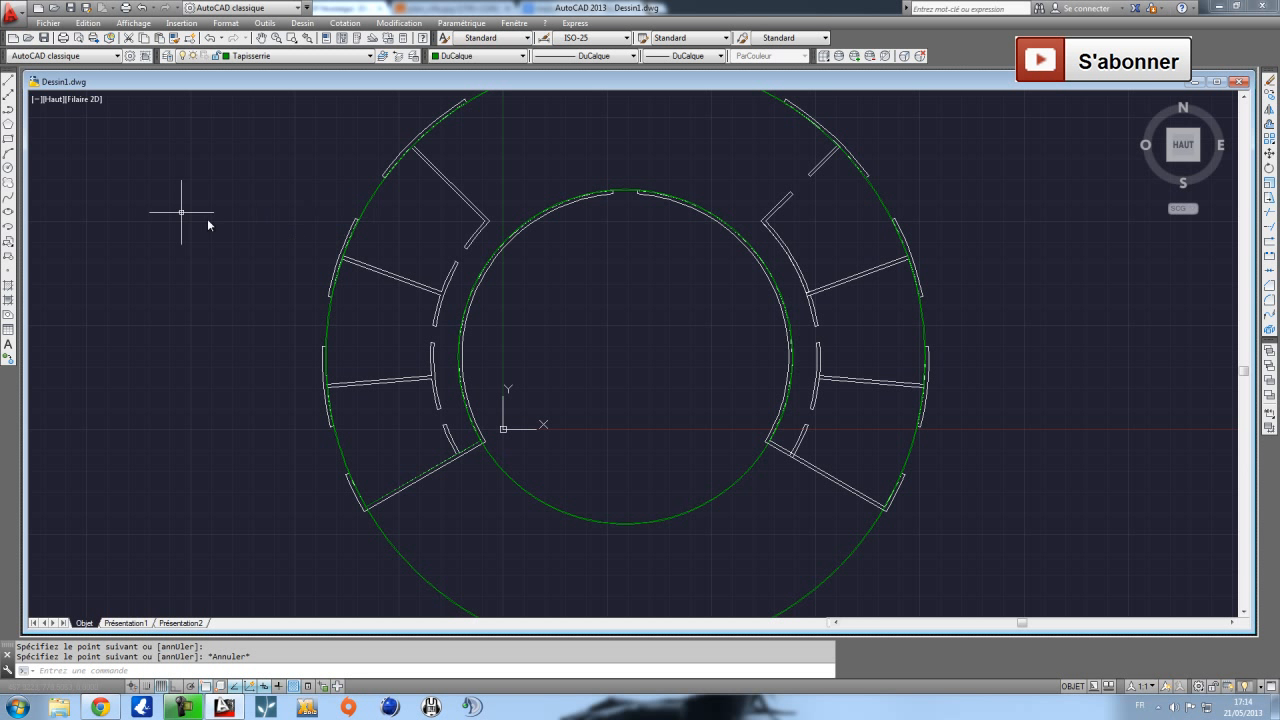
Draw a short line that extends the wall end above the left-side outer opening across the two large circles.
{"action": "left_click", "coordinate": [8, 80]}
{"action": "scroll", "coordinate": [320, 320], "scroll_direction": "up", "scroll_amount": 5}
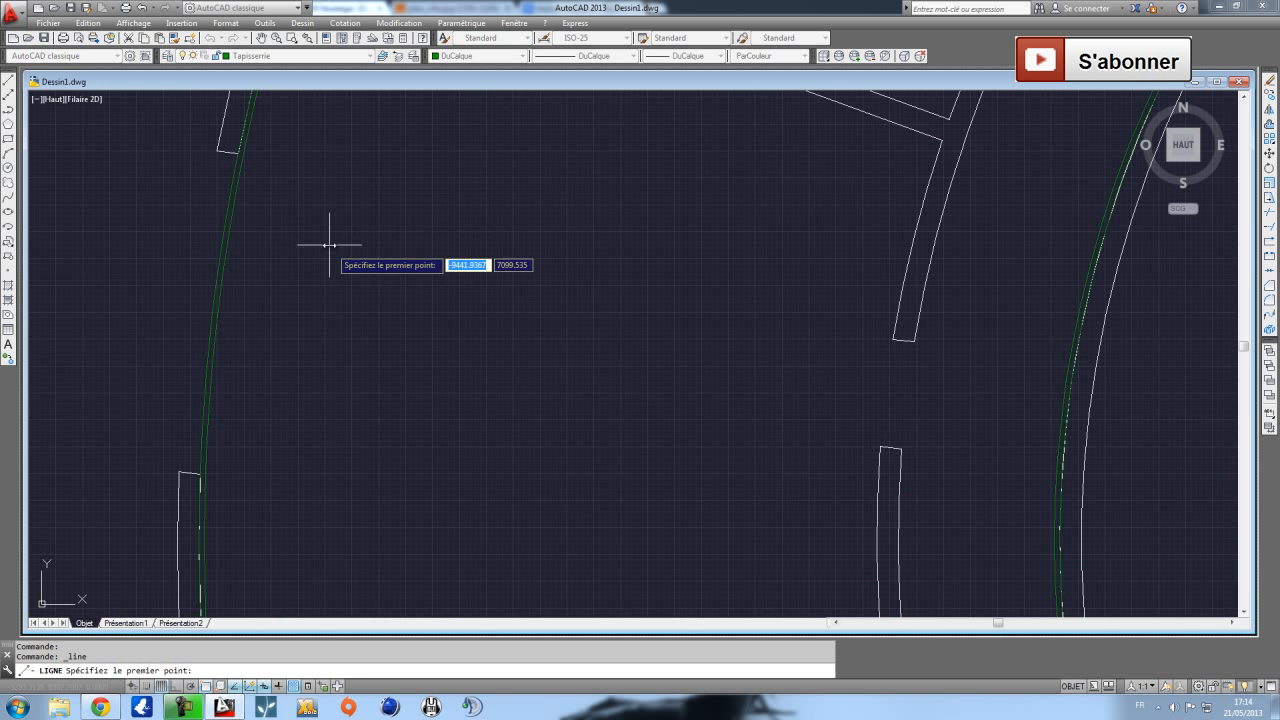
{"action": "left_click", "coordinate": [237, 153]}
{"action": "scroll", "coordinate": [246, 172], "scroll_direction": "up", "scroll_amount": 3}
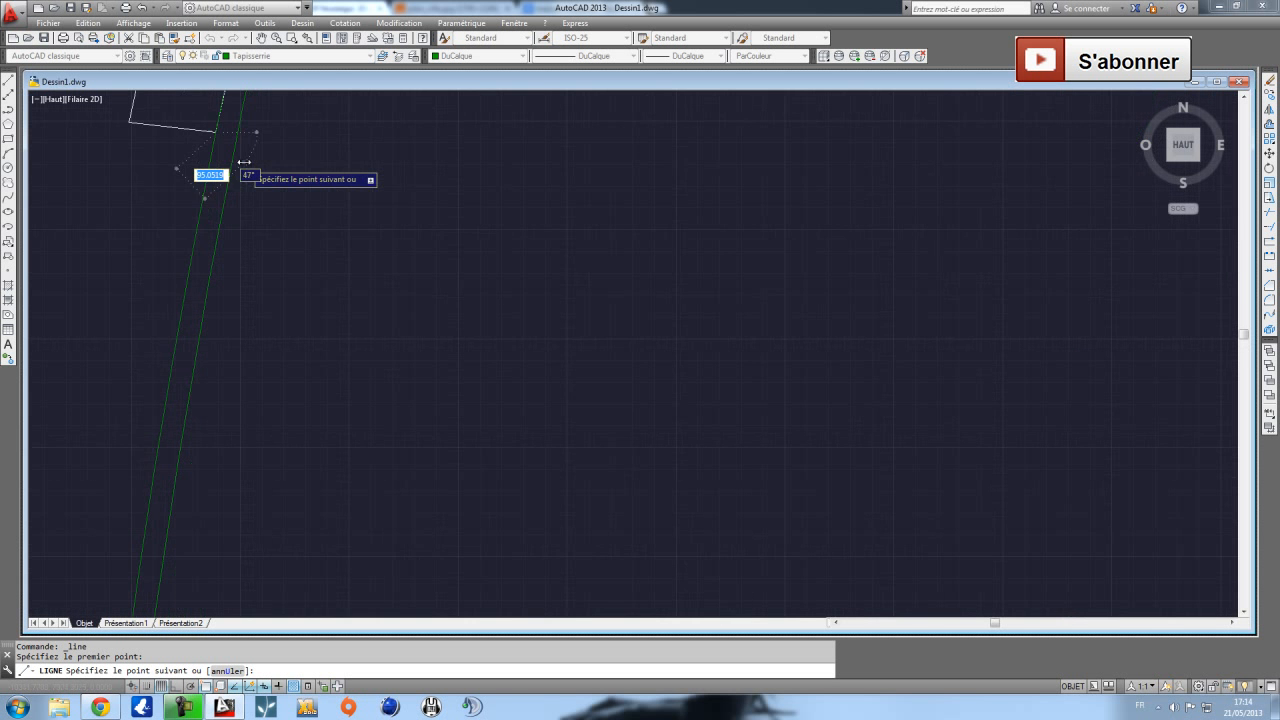
{"action": "type", "text": "30"}
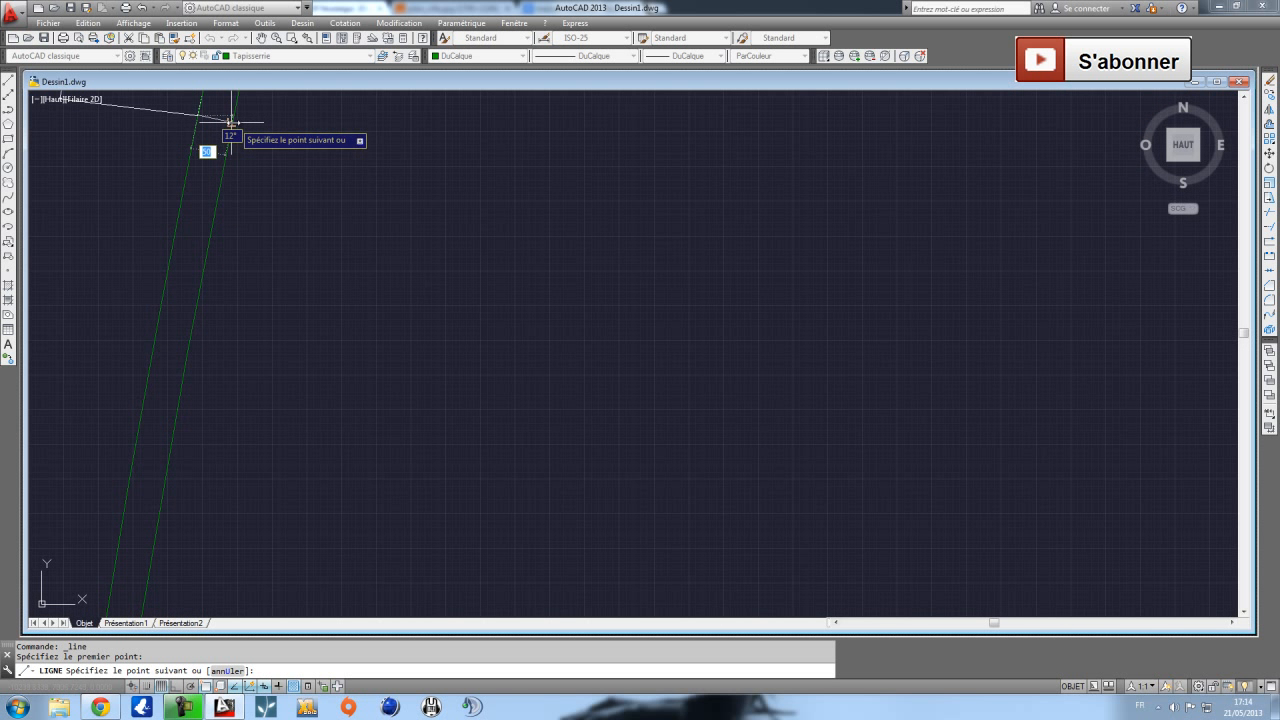
{"action": "middle_click_drag", "start_coordinate": [249, 153], "coordinate": [546, 458]}
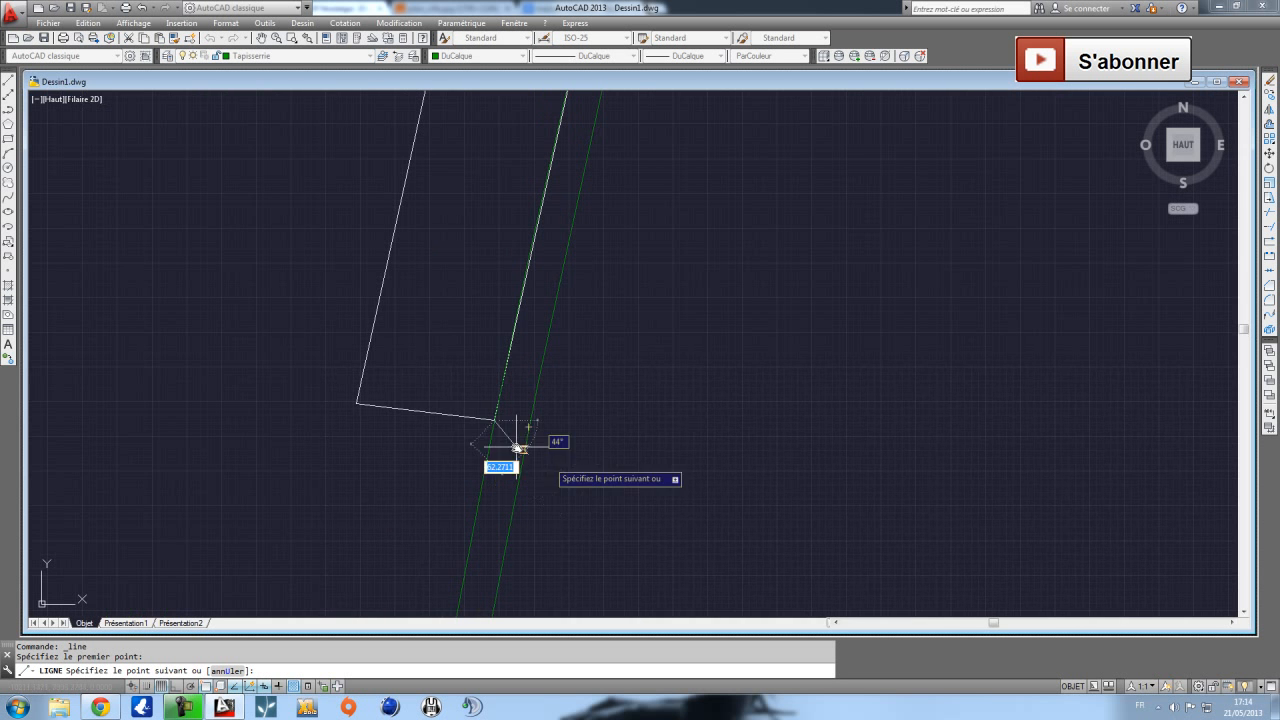
{"action": "left_click", "coordinate": [645, 439]}
{"action": "scroll", "coordinate": [697, 438], "scroll_direction": "down", "scroll_amount": 1}
{"action": "middle_click_drag", "start_coordinate": [626, 514], "coordinate": [507, 317]}
{"action": "key", "text": "Escape"}
Draw a short line that extends the wall end below the same left-side opening across the two large circles.
{"action": "left_click", "coordinate": [9, 82]}
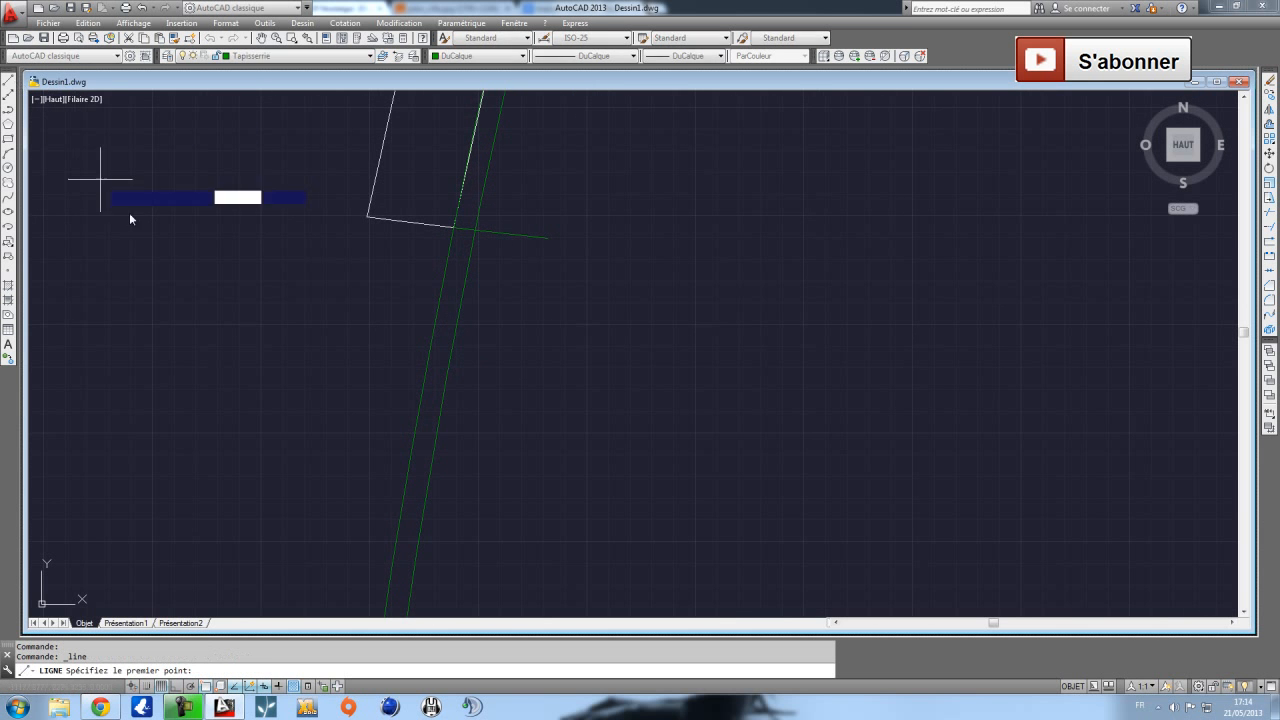
{"action": "scroll", "coordinate": [337, 480], "scroll_direction": "up", "scroll_amount": 5}
{"action": "scroll", "coordinate": [390, 520], "scroll_direction": "up", "scroll_amount": 7}
{"action": "scroll", "coordinate": [385, 378], "scroll_direction": "up", "scroll_amount": 3}
{"action": "left_click", "coordinate": [403, 403]}
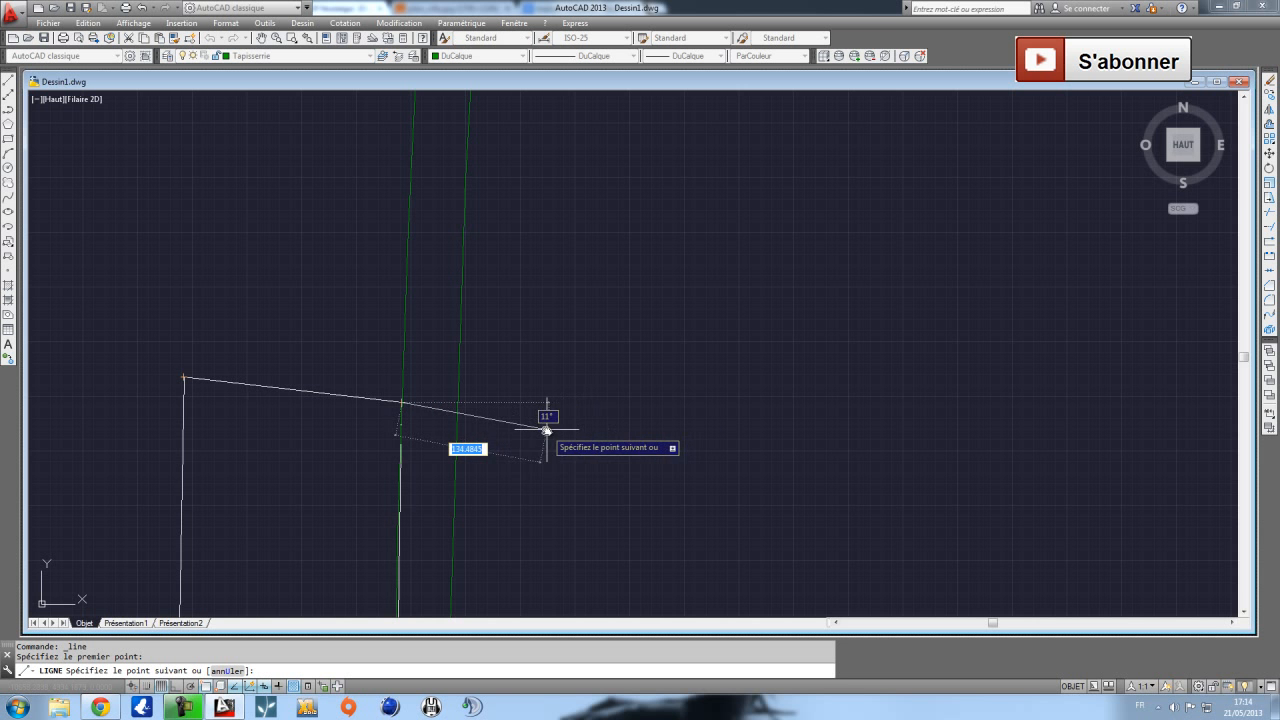
{"action": "left_click", "coordinate": [560, 422]}
{"action": "scroll", "coordinate": [594, 429], "scroll_direction": "down", "scroll_amount": 3}
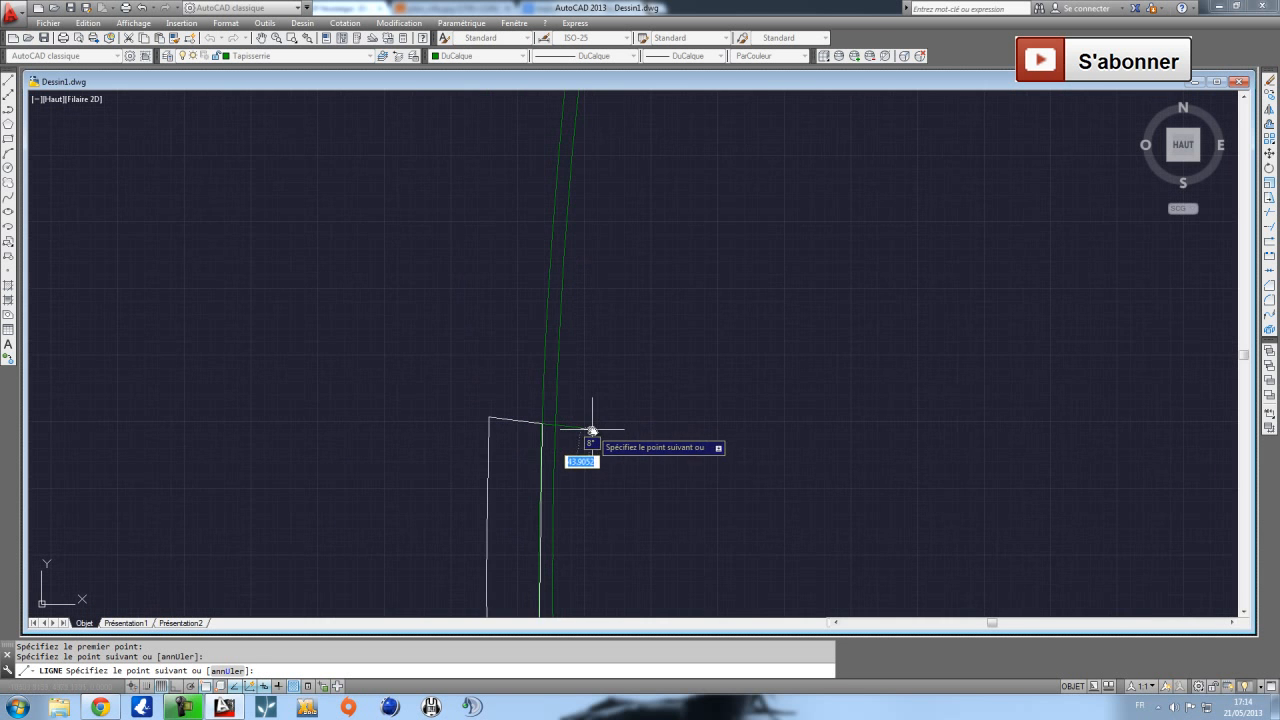
{"action": "key", "text": "Escape"}
Draw a short line that extends the wall end above the lower-left outer opening inward across the two large circles.
{"action": "scroll", "coordinate": [613, 411], "scroll_direction": "down", "scroll_amount": 3}
{"action": "scroll", "coordinate": [630, 460], "scroll_direction": "up", "scroll_amount": 1}
{"action": "middle_click_drag", "start_coordinate": [637, 478], "coordinate": [390, 253]}
{"action": "scroll", "coordinate": [466, 420], "scroll_direction": "down", "scroll_amount": 2}
{"action": "middle_click_drag", "start_coordinate": [460, 449], "coordinate": [443, 303]}
{"action": "scroll", "coordinate": [431, 331], "scroll_direction": "up", "scroll_amount": 3}
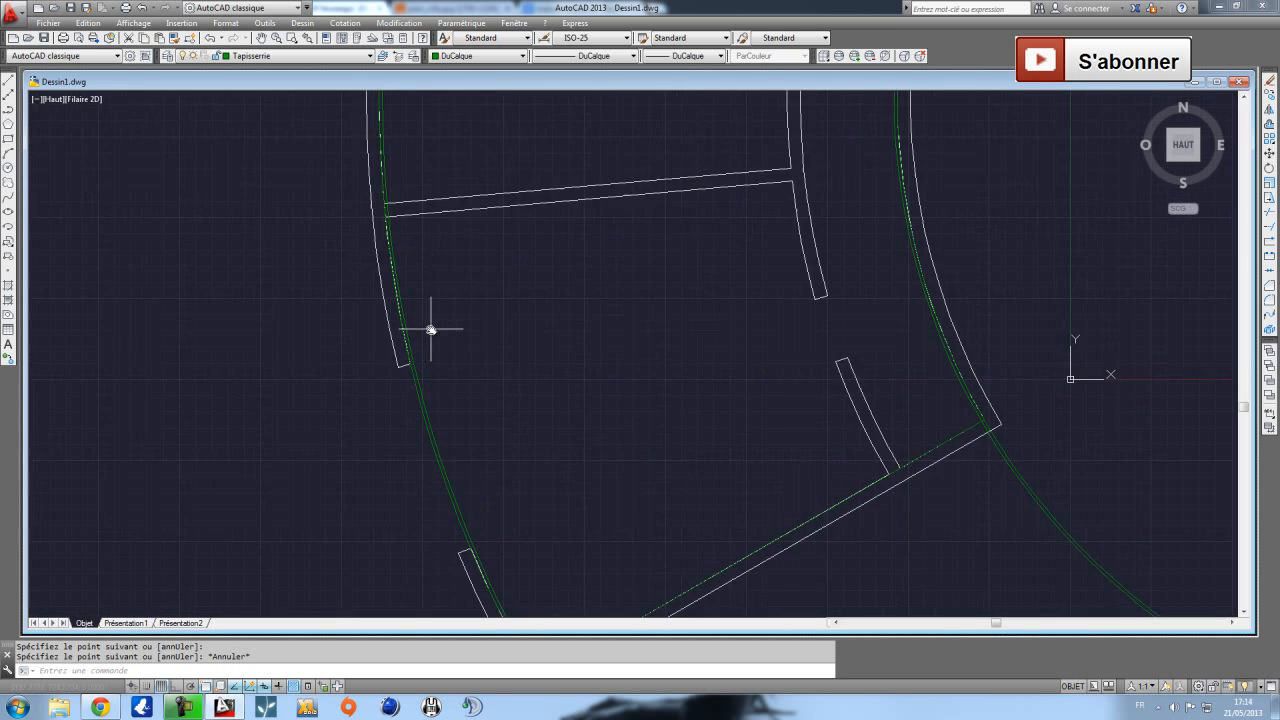
{"action": "middle_click_drag", "start_coordinate": [324, 233], "coordinate": [306, 112]}
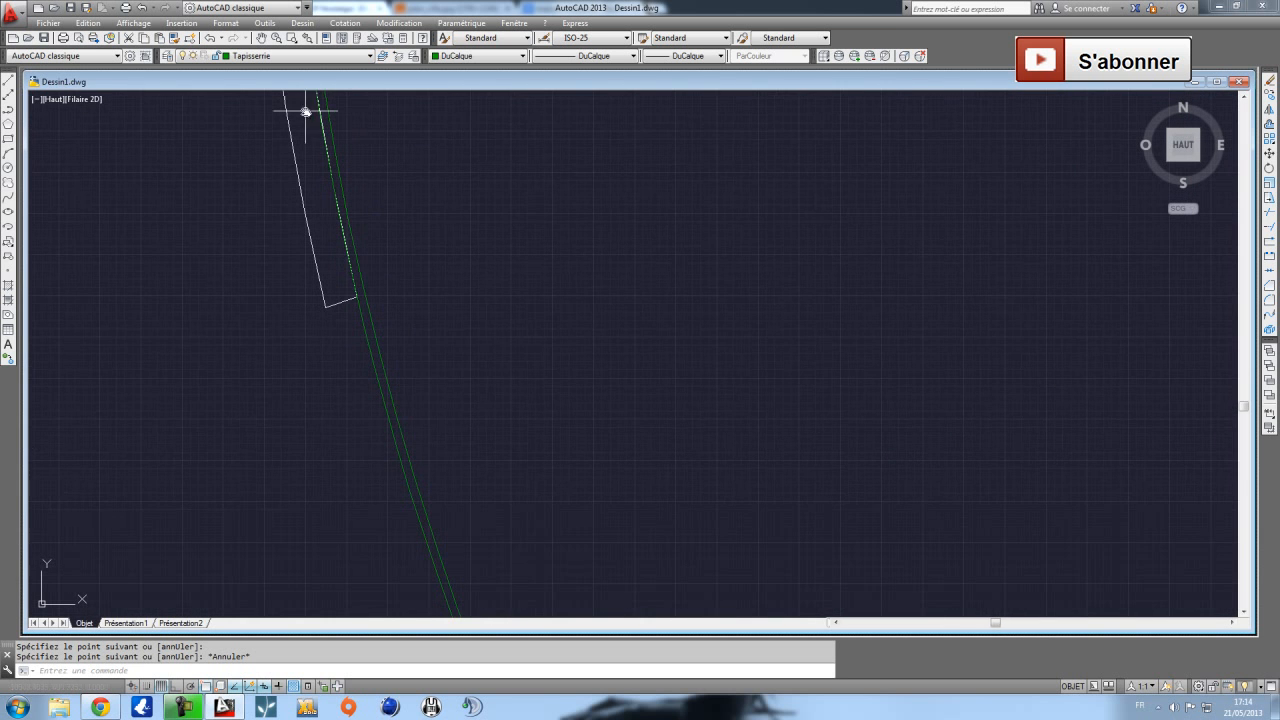
{"action": "left_click", "coordinate": [7, 80]}
{"action": "scroll", "coordinate": [355, 290], "scroll_direction": "up", "scroll_amount": 3}
{"action": "left_click", "coordinate": [230, 284]}
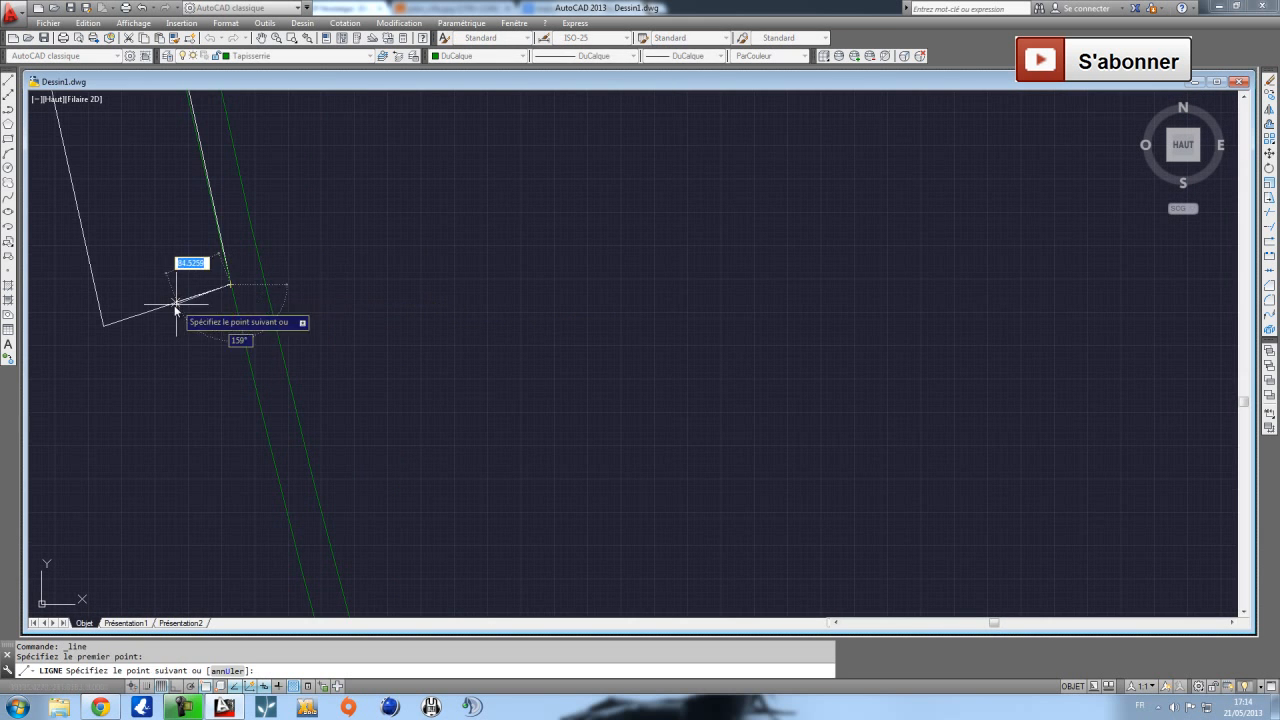
{"action": "left_click", "coordinate": [333, 254]}
{"action": "middle_click_drag", "start_coordinate": [361, 282], "coordinate": [429, 100]}
{"action": "middle_click_drag", "start_coordinate": [277, 117], "coordinate": [301, 128]}
{"action": "key", "text": "Escape"}
Draw a short line that extends the wall end below the same lower-left opening inward across the two large circles.
{"action": "left_click", "coordinate": [8, 80]}
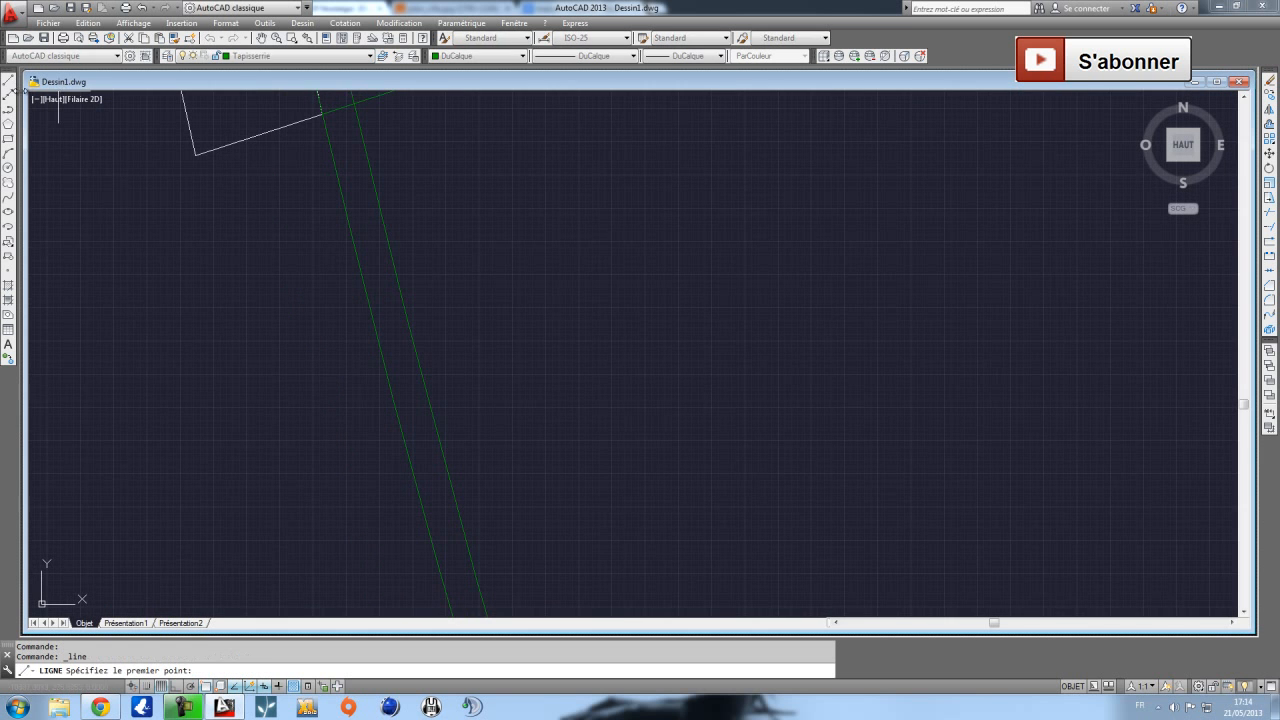
{"action": "scroll", "coordinate": [330, 300], "scroll_direction": "down", "scroll_amount": 2}
{"action": "middle_click_drag", "start_coordinate": [431, 431], "coordinate": [322, 250]}
{"action": "scroll", "coordinate": [322, 250], "scroll_direction": "down", "scroll_amount": 1}
{"action": "scroll", "coordinate": [394, 457], "scroll_direction": "down", "scroll_amount": 1}
{"action": "middle_click_drag", "start_coordinate": [435, 549], "coordinate": [368, 410]}
{"action": "scroll", "coordinate": [338, 400], "scroll_direction": "up", "scroll_amount": 3}
{"action": "scroll", "coordinate": [339, 414], "scroll_direction": "up", "scroll_amount": 3}
{"action": "left_click", "coordinate": [370, 377]}
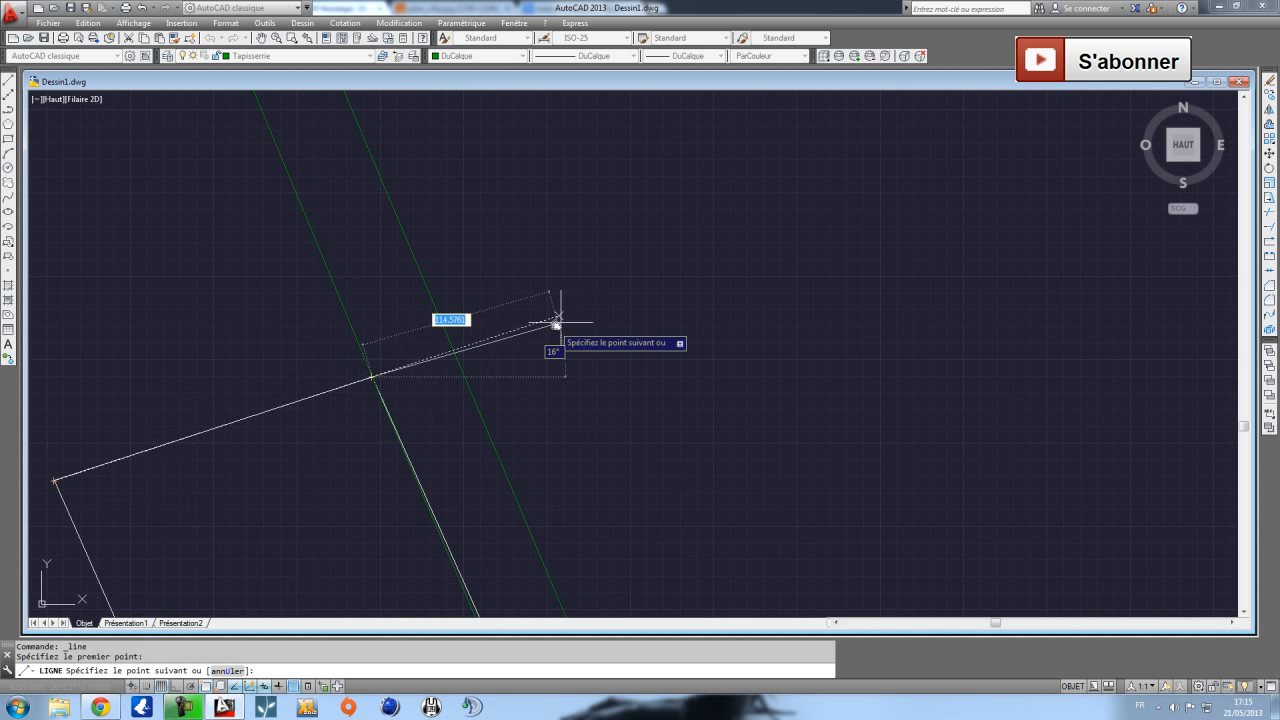
{"action": "left_click", "coordinate": [592, 303]}
{"action": "key", "text": "Escape"}
Turn the MURS layer off to examine the green covering outline on its own, and turn the layer back on.
{"action": "scroll", "coordinate": [610, 308], "scroll_direction": "down", "scroll_amount": 8}
{"action": "middle_click_drag", "start_coordinate": [796, 382], "coordinate": [600, 421]}
{"action": "scroll", "coordinate": [600, 421], "scroll_direction": "down", "scroll_amount": 2}
{"action": "middle_click_drag", "start_coordinate": [496, 317], "coordinate": [426, 400]}
{"action": "mouse_move", "coordinate": [739, 257]}
{"action": "middle_mouse_down"}
{"action": "mouse_move", "coordinate": [671, 286]}
{"action": "mouse_move", "coordinate": [370, 328]}
{"action": "middle_mouse_up"}
{"action": "middle_click_drag", "start_coordinate": [451, 282], "coordinate": [843, 175]}
{"action": "scroll", "coordinate": [466, 186], "scroll_direction": "up", "scroll_amount": 2}
{"action": "scroll", "coordinate": [463, 187], "scroll_direction": "up", "scroll_amount": 2}
{"action": "scroll", "coordinate": [463, 187], "scroll_direction": "down", "scroll_amount": 2}
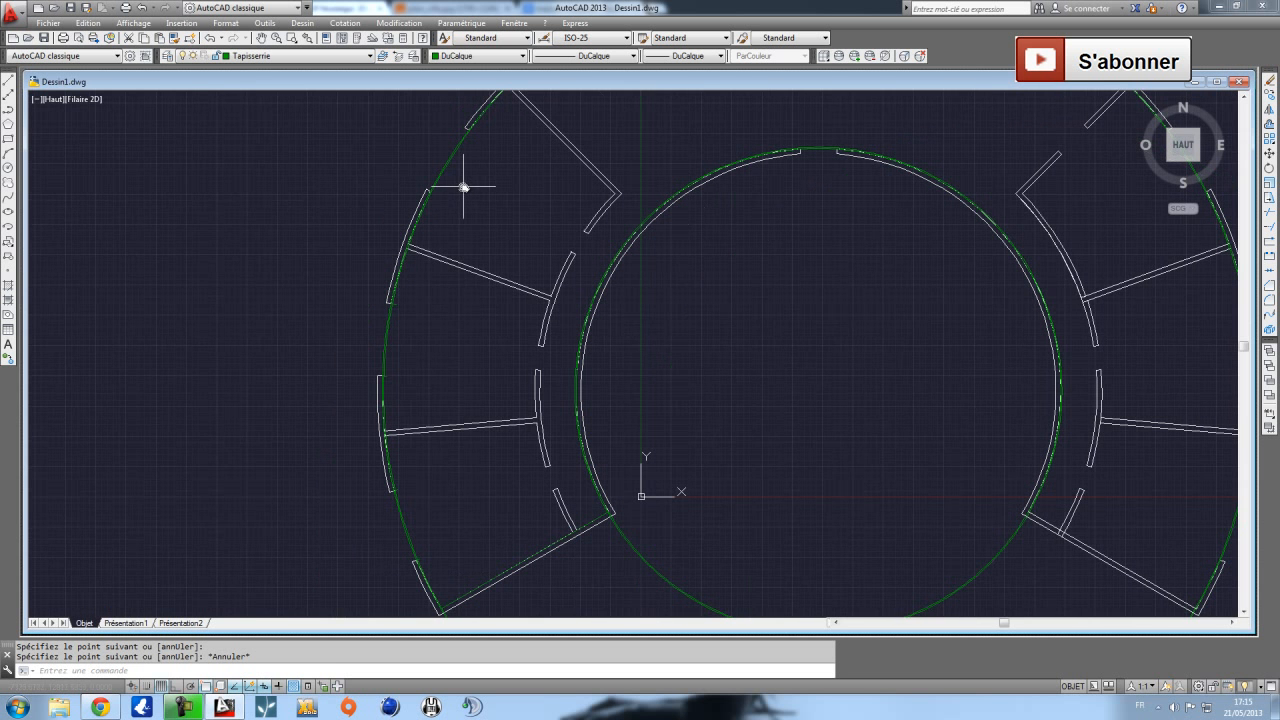
{"action": "left_click", "coordinate": [257, 56]}
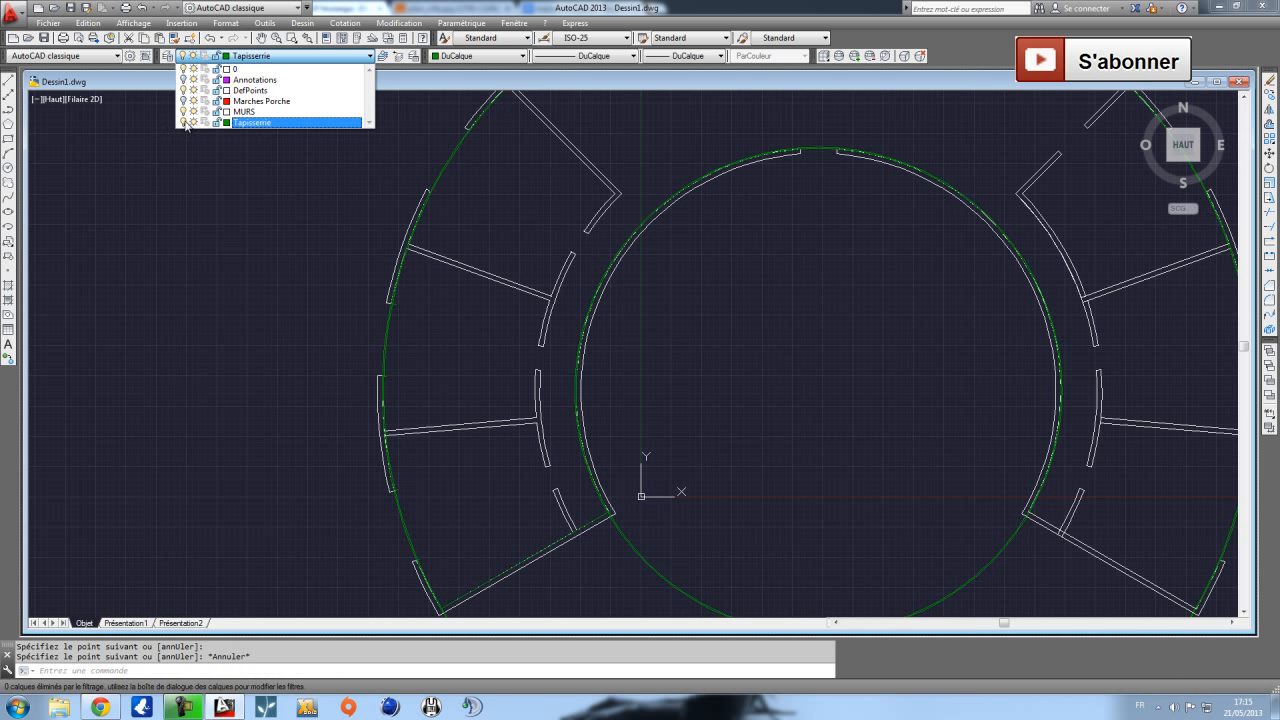
{"action": "left_click", "coordinate": [184, 112]}
{"action": "left_click", "coordinate": [235, 255]}
{"action": "scroll", "coordinate": [396, 210], "scroll_direction": "up", "scroll_amount": 1}
{"action": "scroll", "coordinate": [396, 309], "scroll_direction": "down", "scroll_amount": 4}
{"action": "scroll", "coordinate": [389, 366], "scroll_direction": "up", "scroll_amount": 5}
{"action": "scroll", "coordinate": [417, 297], "scroll_direction": "down", "scroll_amount": 4}
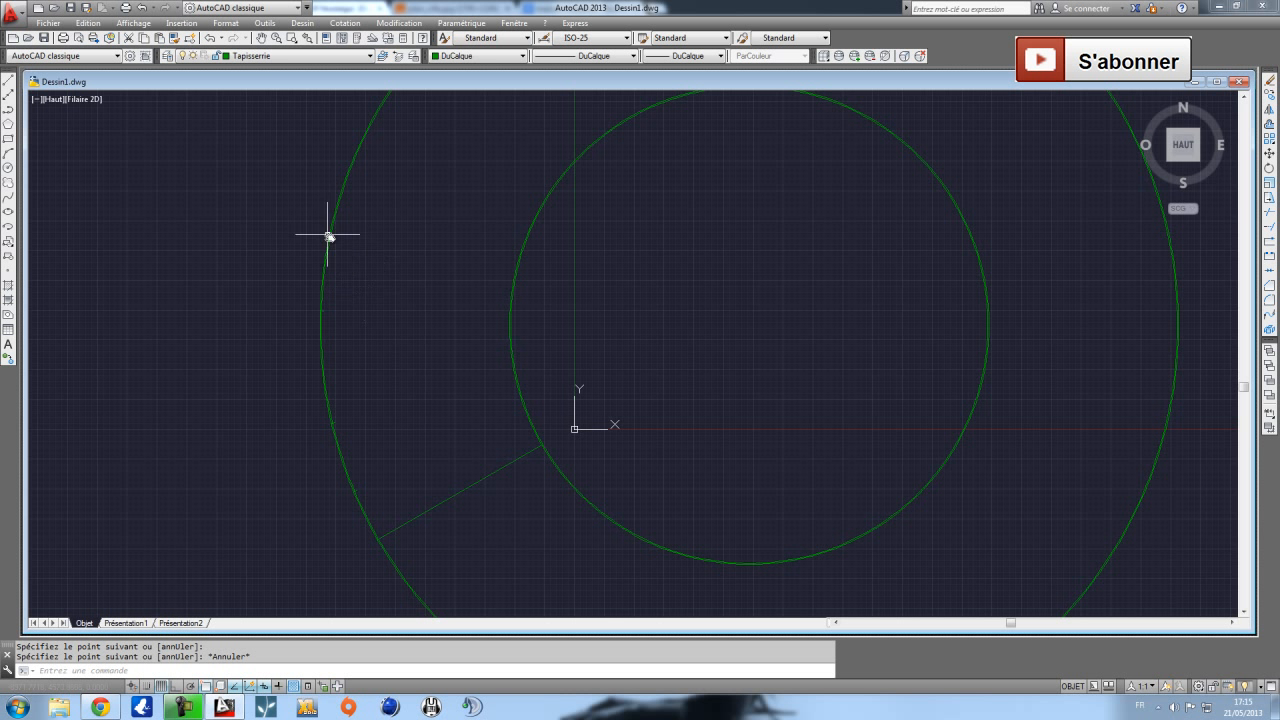
{"action": "left_click", "coordinate": [280, 56]}
{"action": "left_click", "coordinate": [182, 108]}
Draw a short line that extends the wall end below the upper-left outer opening across the two large circles.
{"action": "scroll", "coordinate": [366, 286], "scroll_direction": "up", "scroll_amount": 5}
{"action": "middle_click_drag", "start_coordinate": [306, 306], "coordinate": [222, 338]}
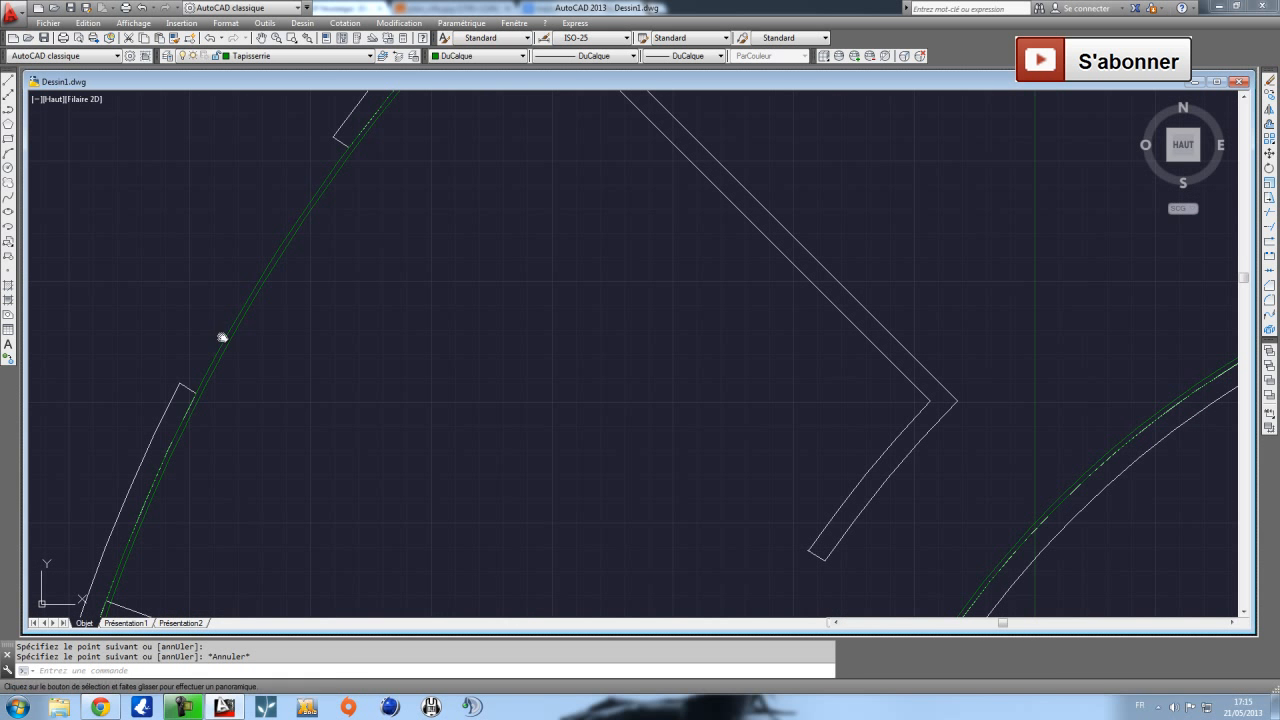
{"action": "left_click", "coordinate": [8, 79]}
{"action": "left_click", "coordinate": [197, 397]}
{"action": "left_click", "coordinate": [207, 403]}
{"action": "key", "text": "Escape"}
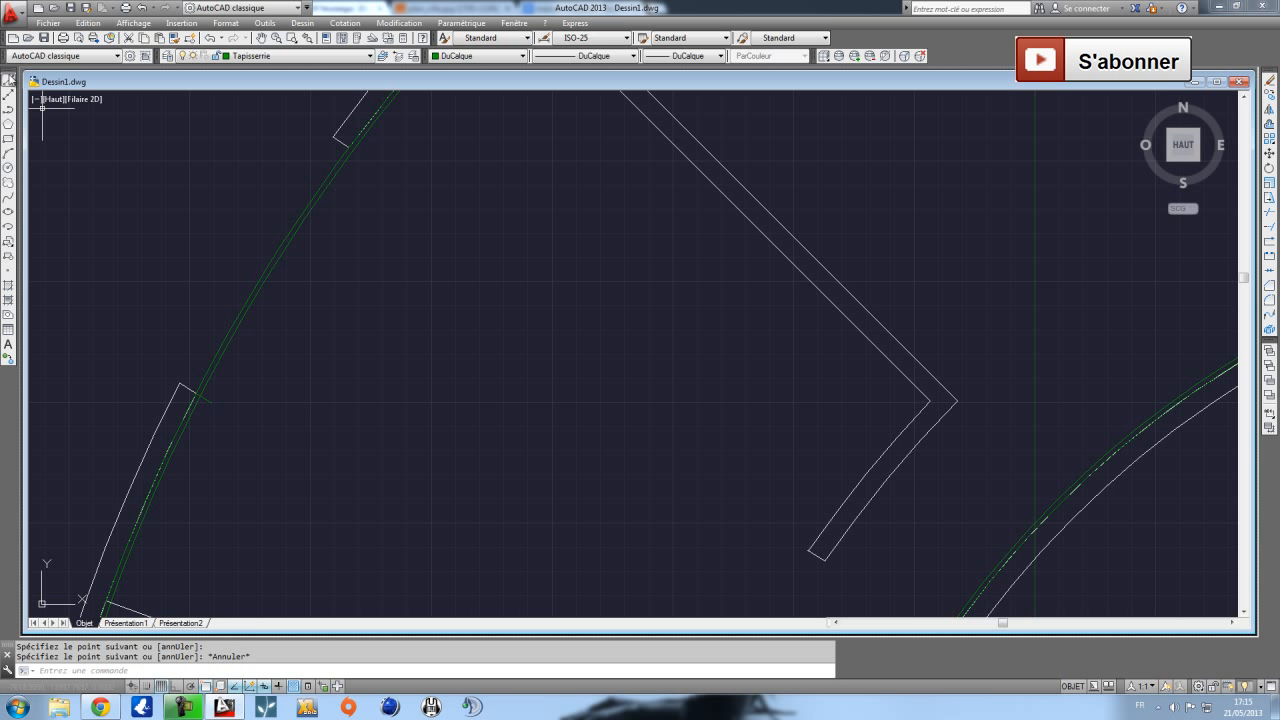
Draw a short line that extends the wall end above the same upper-left opening across the two large circles.
{"action": "left_click", "coordinate": [8, 79]}
{"action": "scroll", "coordinate": [320, 120], "scroll_direction": "up", "scroll_amount": 3}
{"action": "middle_click_drag", "start_coordinate": [337, 129], "coordinate": [306, 220]}
{"action": "left_click", "coordinate": [306, 212]}
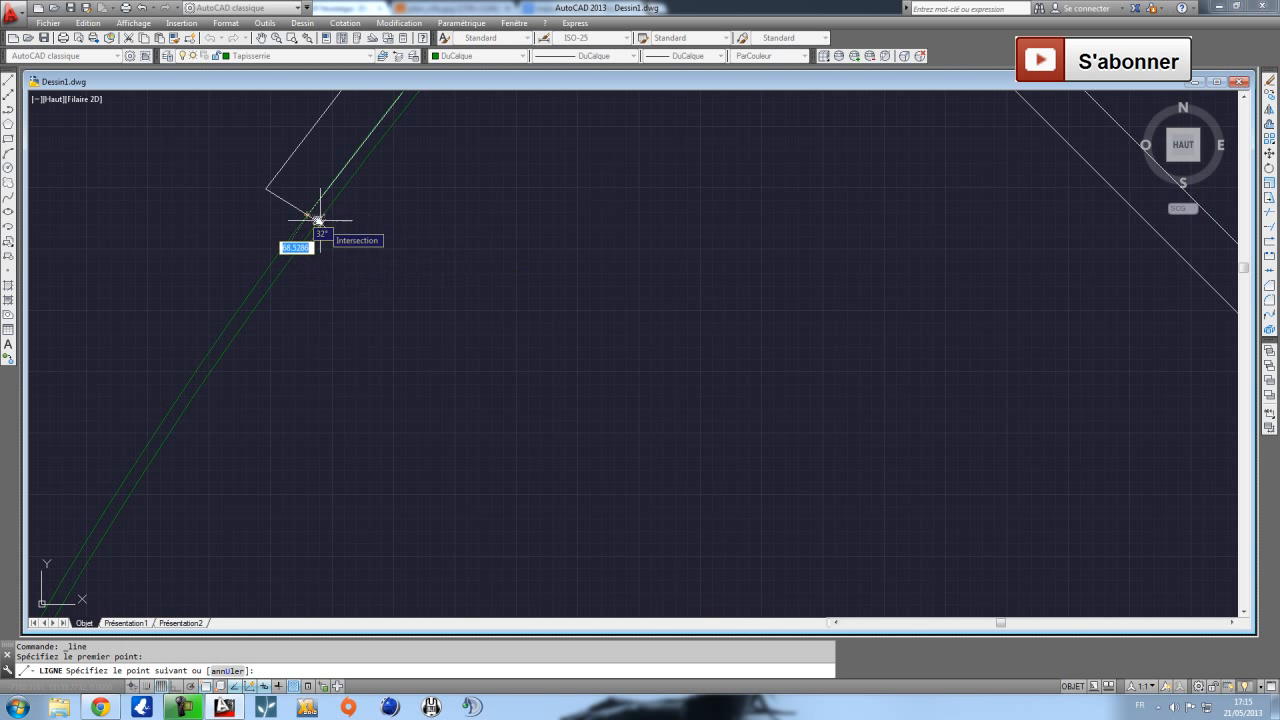
{"action": "left_click", "coordinate": [351, 243]}
{"action": "key", "text": "Escape"}
Draw a short line extending the lower wall end of the opening just left of the top walls across both large circles.
{"action": "scroll", "coordinate": [441, 244], "scroll_direction": "down", "scroll_amount": 4}
{"action": "scroll", "coordinate": [183, 400], "scroll_direction": "down", "scroll_amount": 4}
{"action": "scroll", "coordinate": [263, 306], "scroll_direction": "up", "scroll_amount": 4}
{"action": "middle_click_drag", "start_coordinate": [263, 306], "coordinate": [459, 232]}
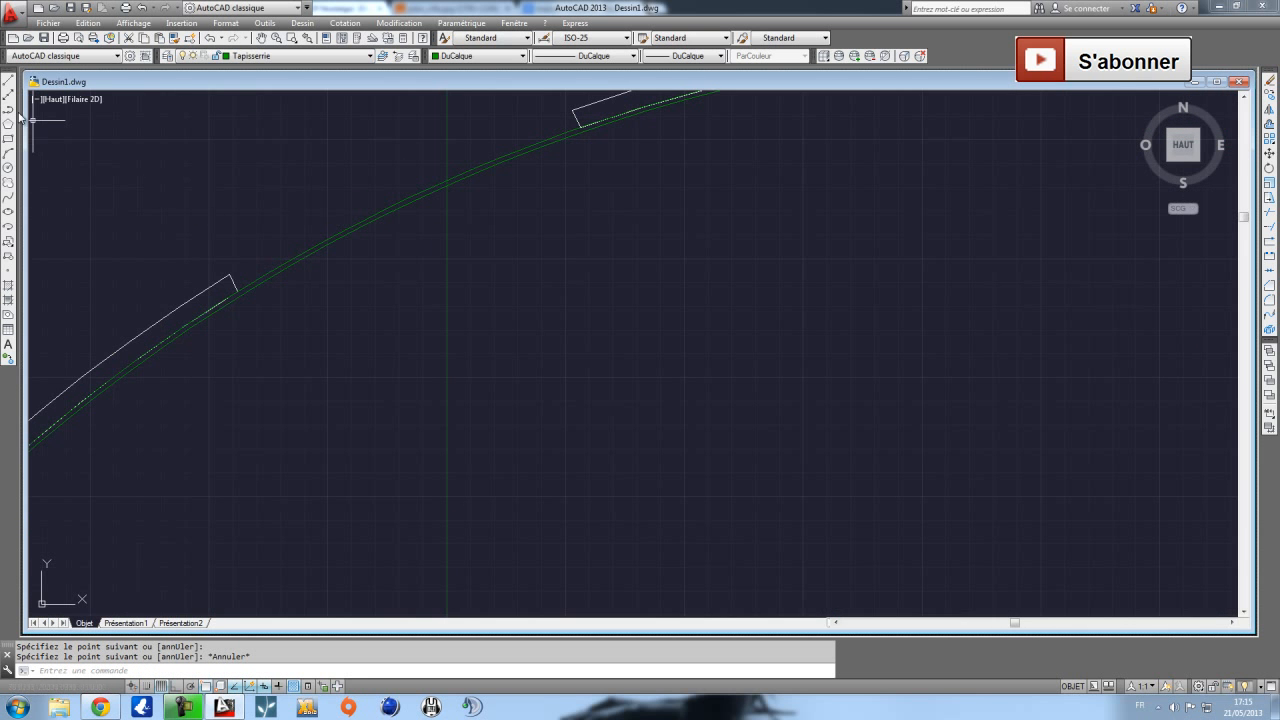
{"action": "left_click", "coordinate": [8, 82]}
{"action": "left_click", "coordinate": [237, 292]}
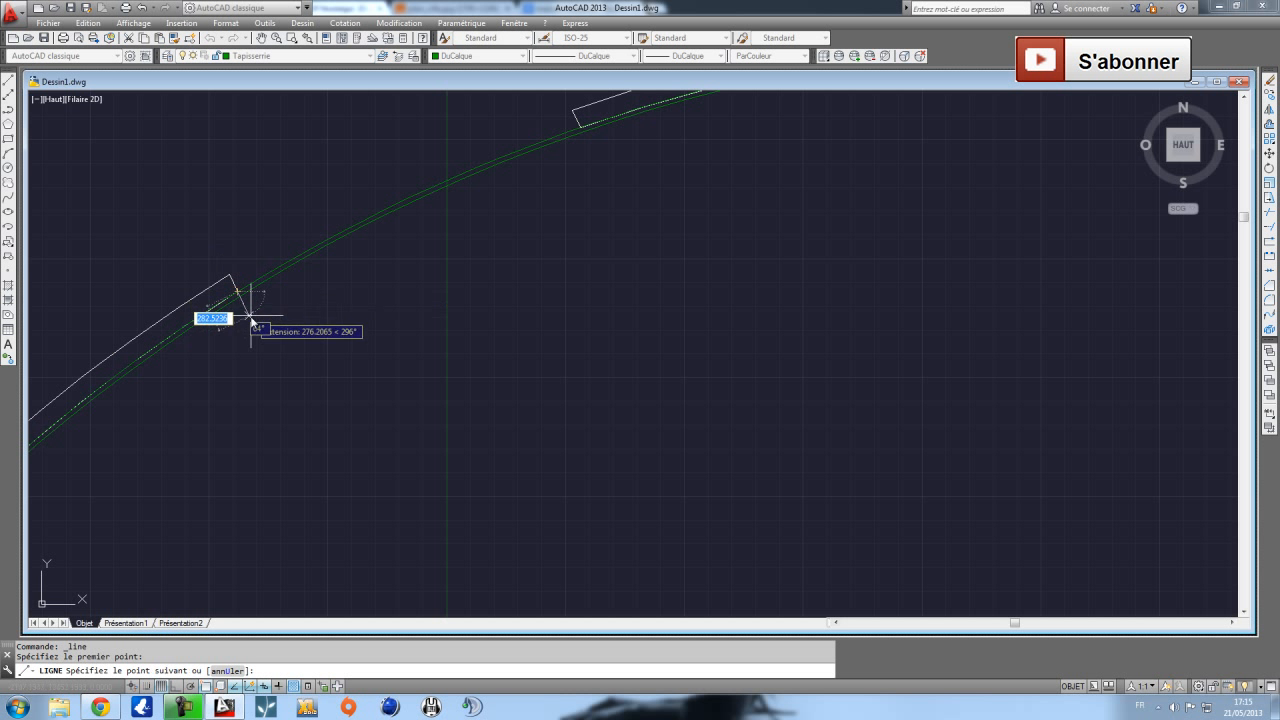
{"action": "left_click", "coordinate": [255, 324]}
{"action": "key", "text": "Escape"}
Draw a short line extending the upper wall end of that same opening across both large circles.
{"action": "left_click", "coordinate": [8, 82]}
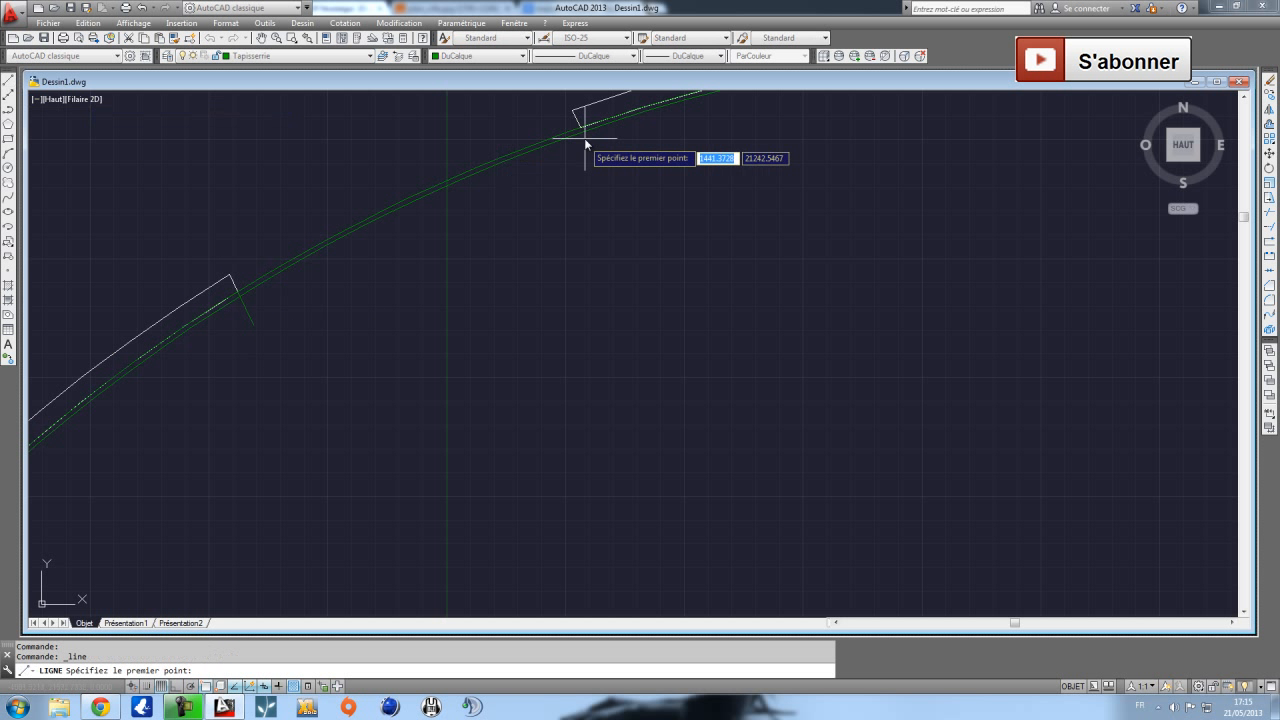
{"action": "left_click", "coordinate": [580, 127]}
{"action": "left_click", "coordinate": [607, 182]}
{"action": "middle_click_drag", "start_coordinate": [668, 187], "coordinate": [171, 357]}
{"action": "key", "text": "Escape"}
Draw a short vertical line down from the left wall end of the topmost outer opening across both large circles.
{"action": "left_click", "coordinate": [12, 82]}
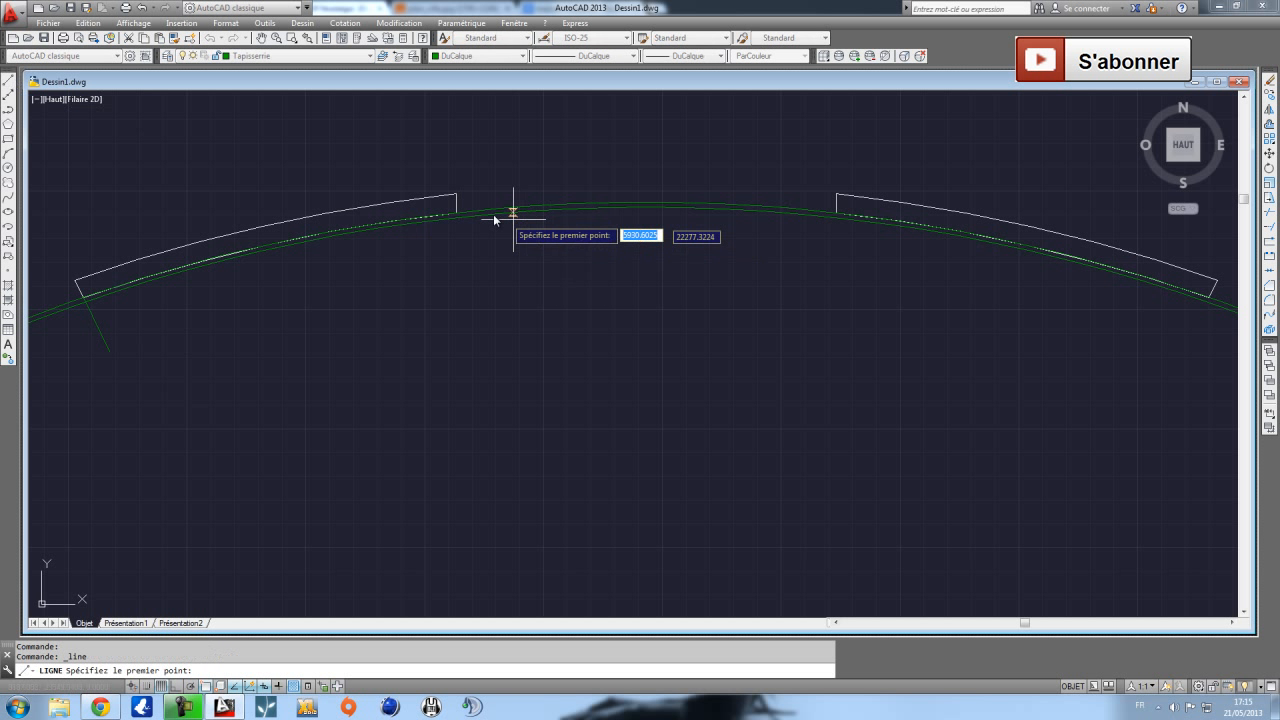
{"action": "left_click", "coordinate": [456, 211]}
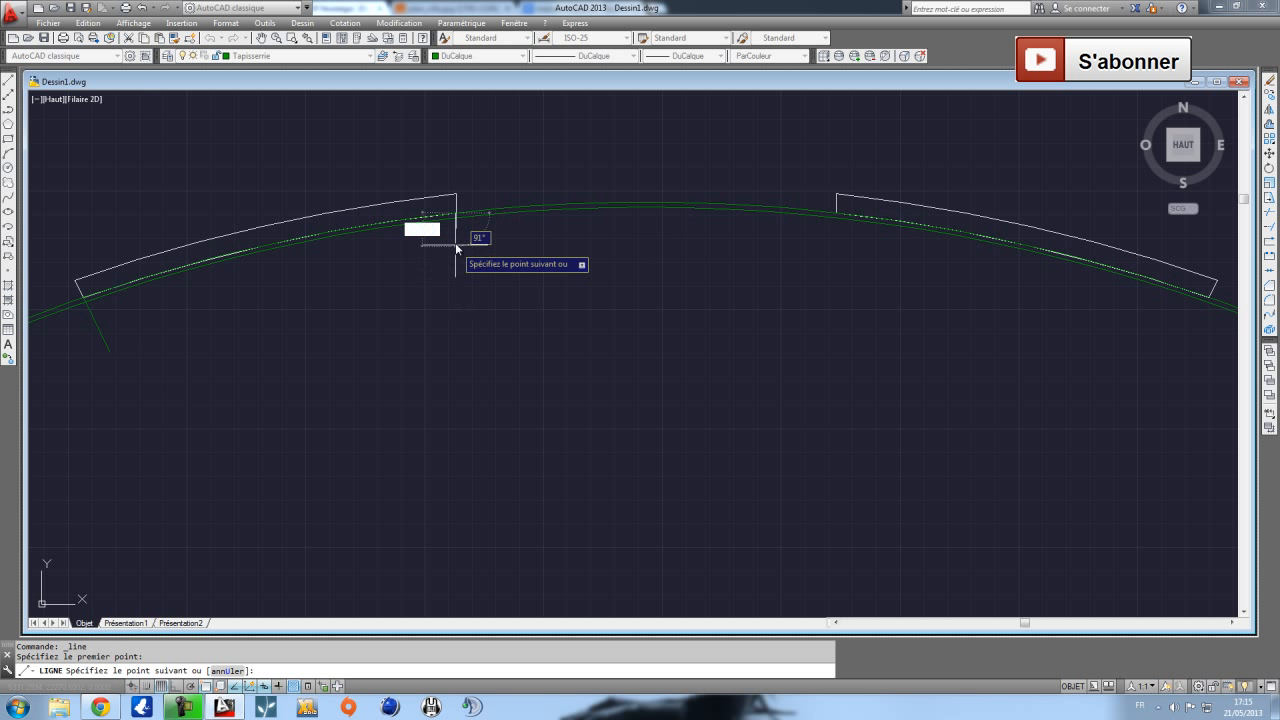
{"action": "key", "text": "Escape"}
Draw a short vertical line up from the left wall end of the round inner wall's top opening across both inner circles.
{"action": "scroll", "coordinate": [530, 258], "scroll_direction": "down", "scroll_amount": 3}
{"action": "scroll", "coordinate": [530, 258], "scroll_direction": "down", "scroll_amount": 2}
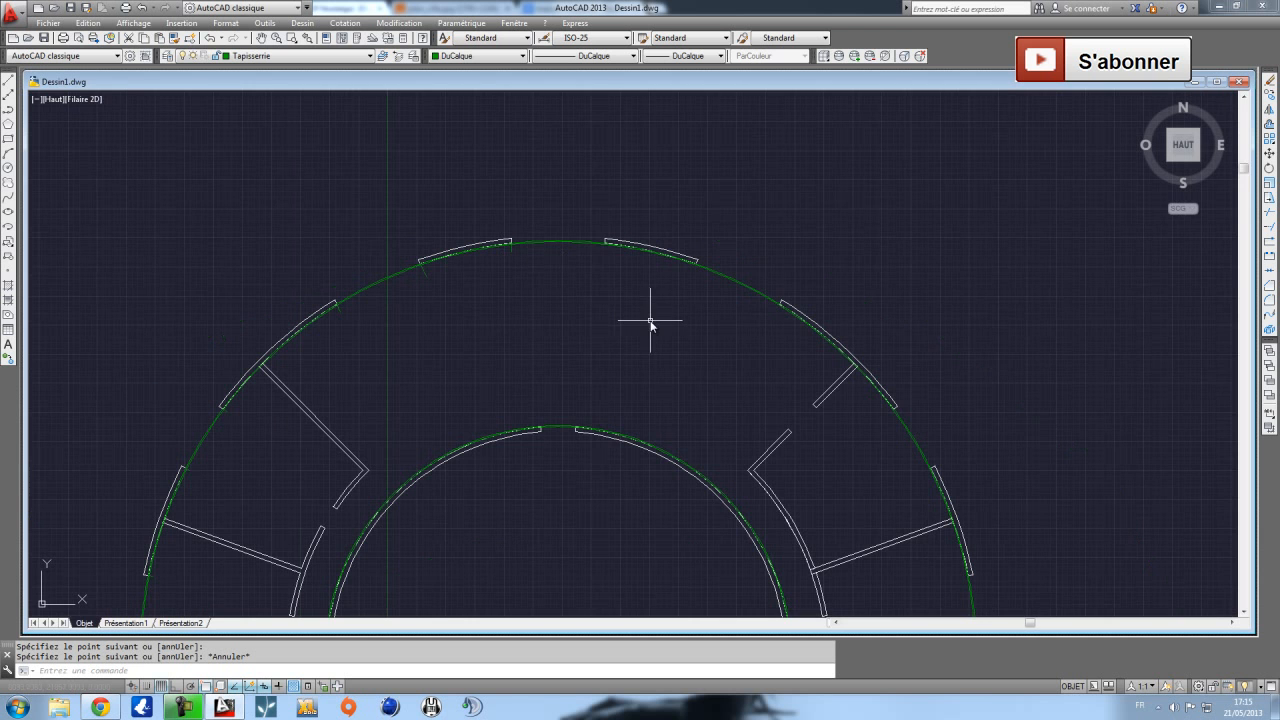
{"action": "mouse_move", "coordinate": [920, 517]}
{"action": "middle_mouse_down"}
{"action": "mouse_move", "coordinate": [809, 420]}
{"action": "mouse_move", "coordinate": [723, 243]}
{"action": "middle_mouse_up"}
{"action": "scroll", "coordinate": [845, 466], "scroll_direction": "down", "scroll_amount": 2}
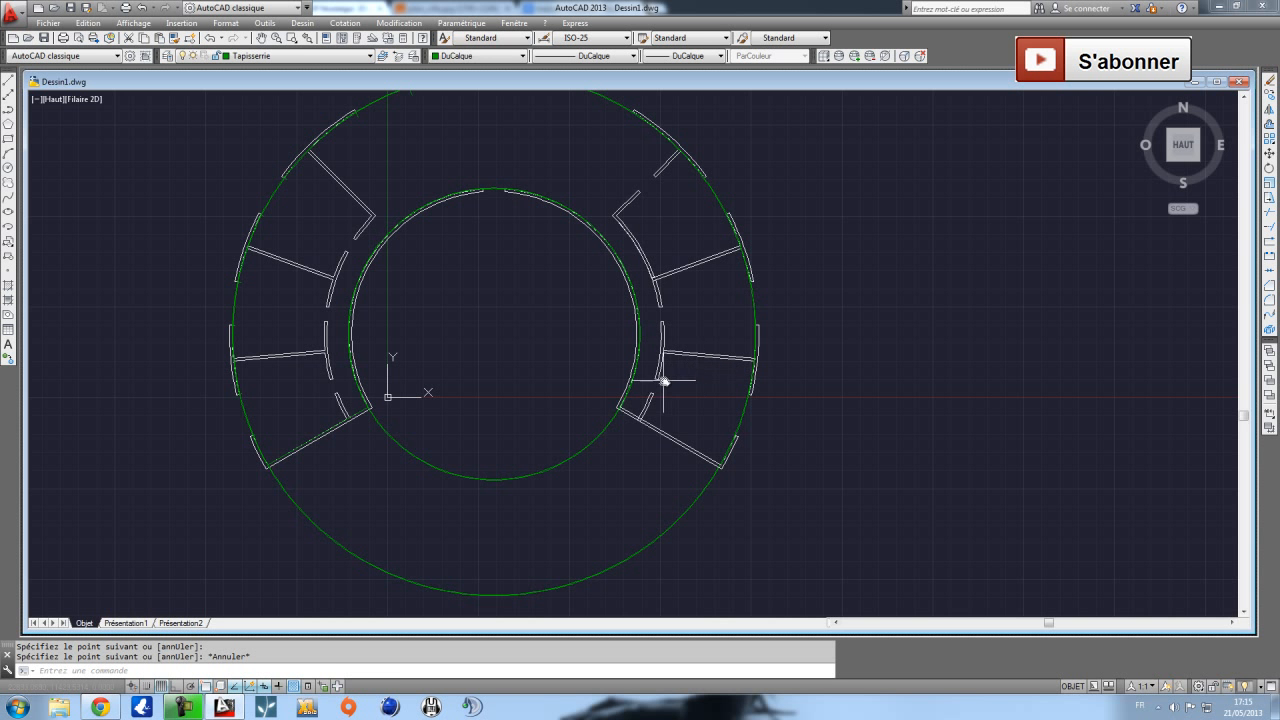
{"action": "scroll", "coordinate": [515, 199], "scroll_direction": "up", "scroll_amount": 8}
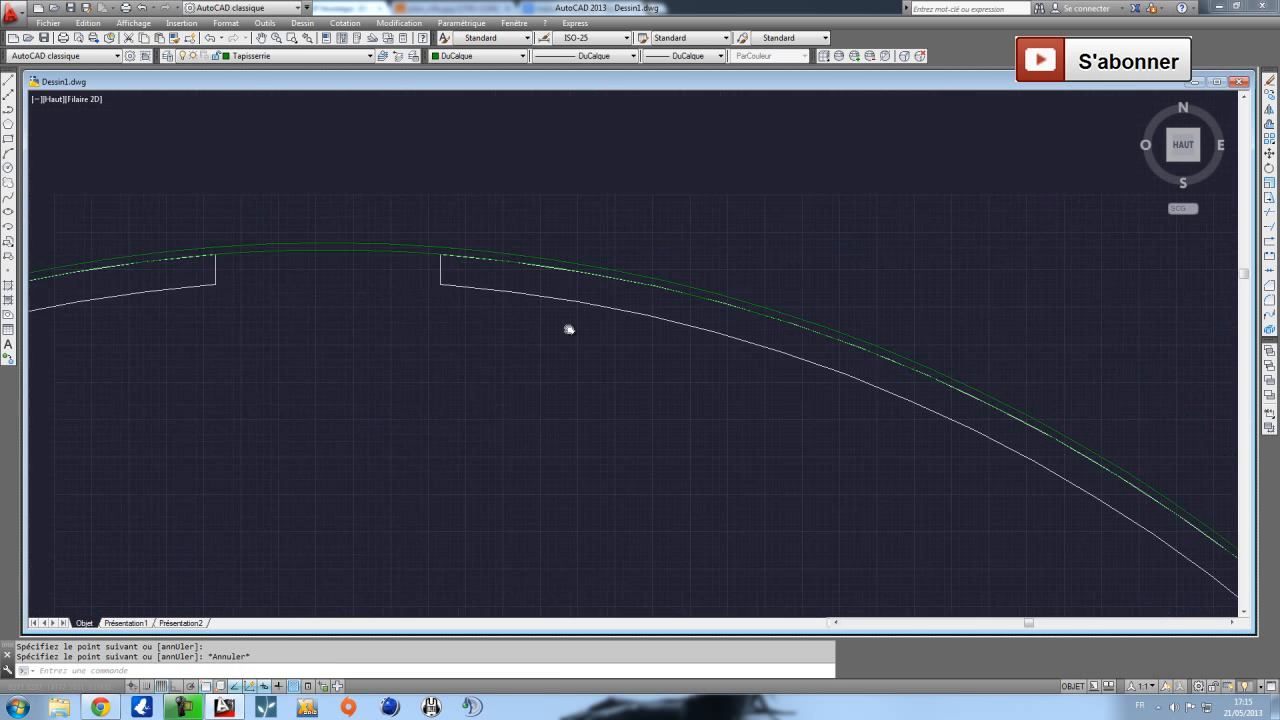
{"action": "left_click", "coordinate": [8, 82]}
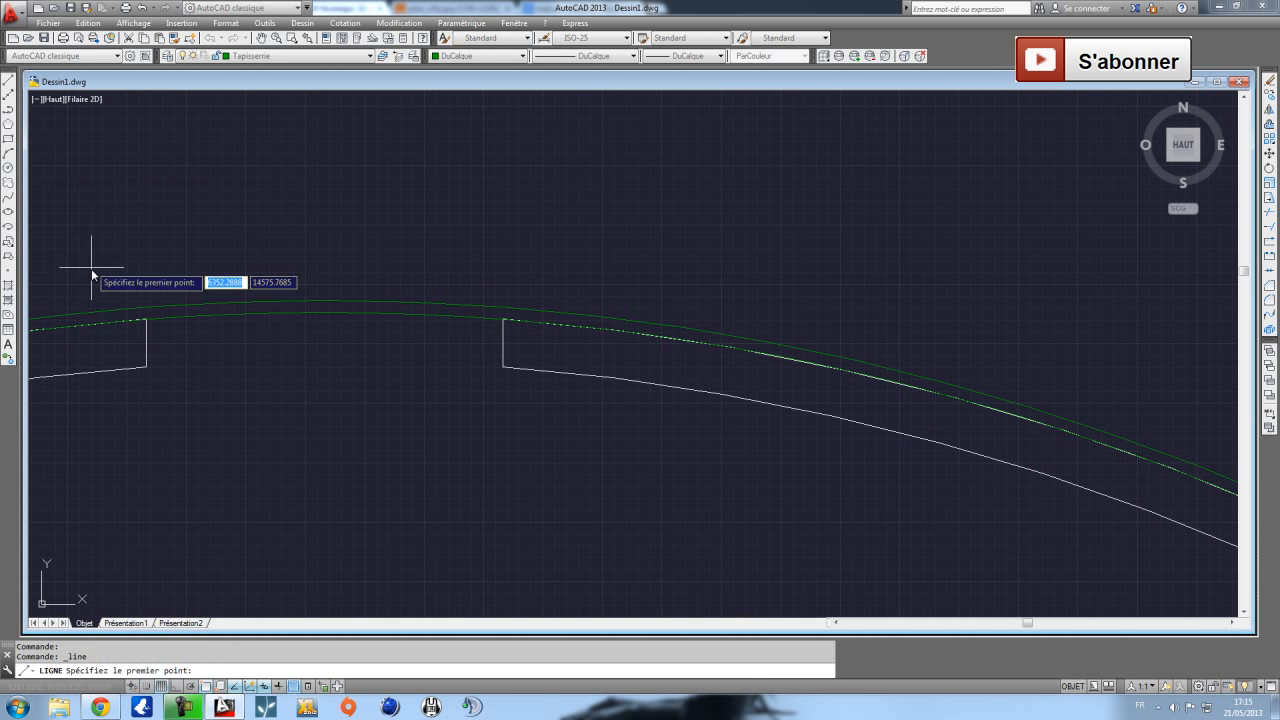
{"action": "left_click", "coordinate": [147, 321]}
{"action": "left_click", "coordinate": [147, 274]}
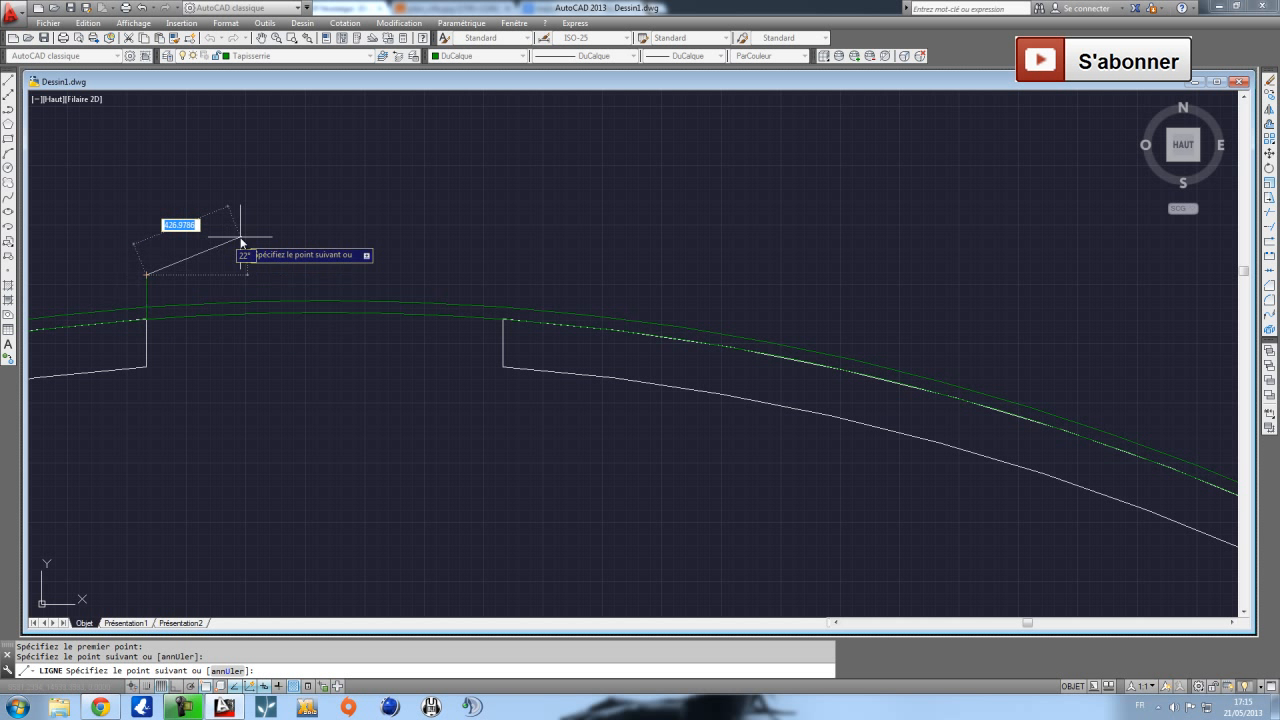
{"action": "key", "text": "Escape"}
Turn off the current Tapisserie layer, accepting the warning, so only the walls are displayed.
{"action": "scroll", "coordinate": [305, 250], "scroll_direction": "down", "scroll_amount": 5}
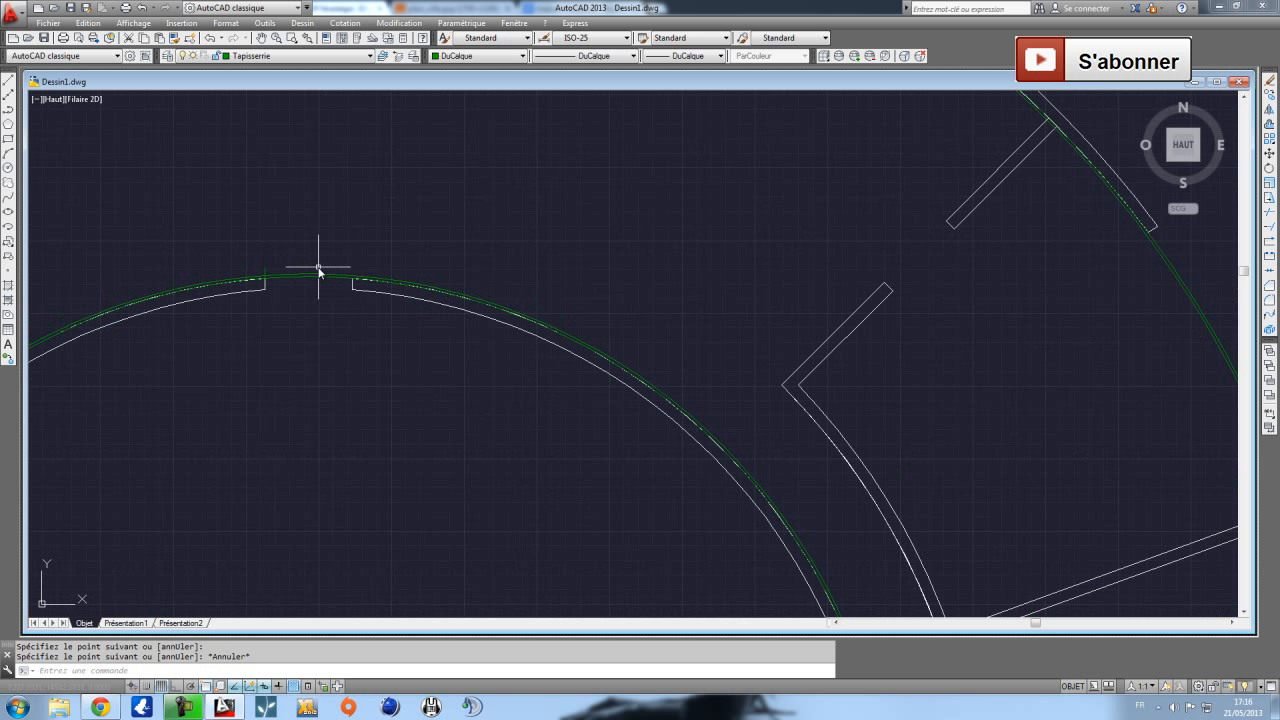
{"action": "scroll", "coordinate": [538, 426], "scroll_direction": "down", "scroll_amount": 5}
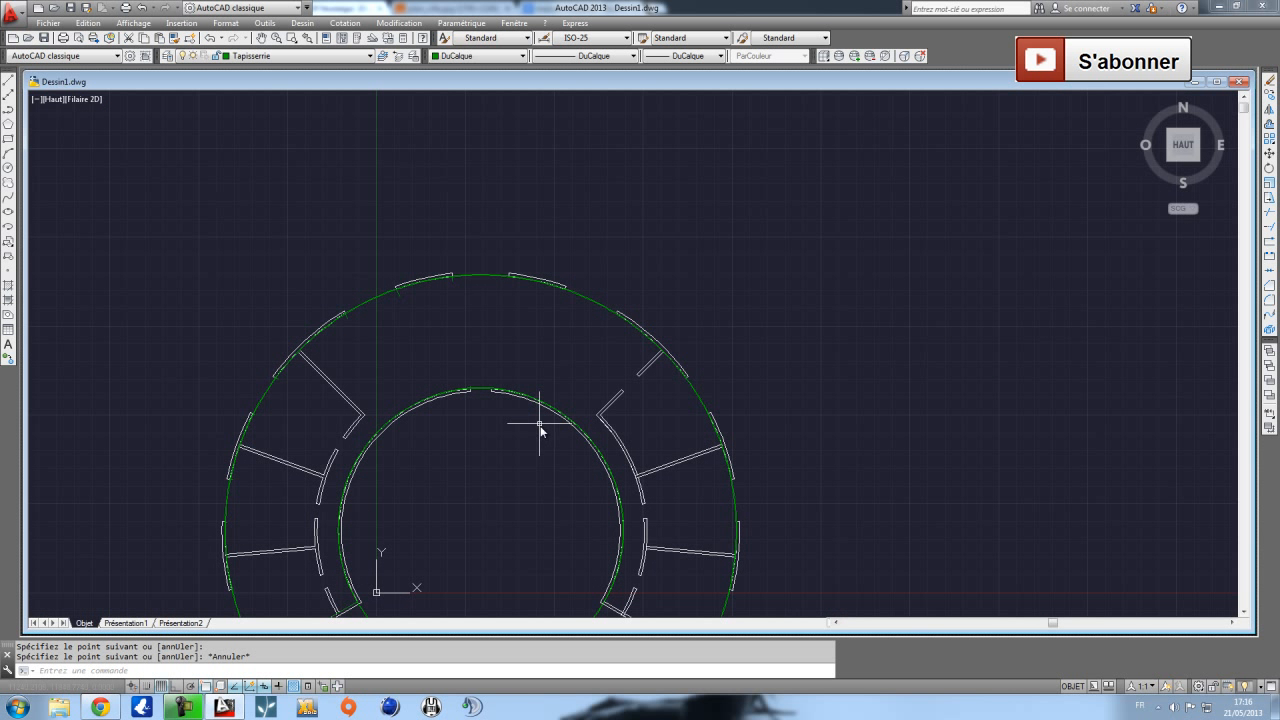
{"action": "scroll", "coordinate": [389, 493], "scroll_direction": "down", "scroll_amount": 2}
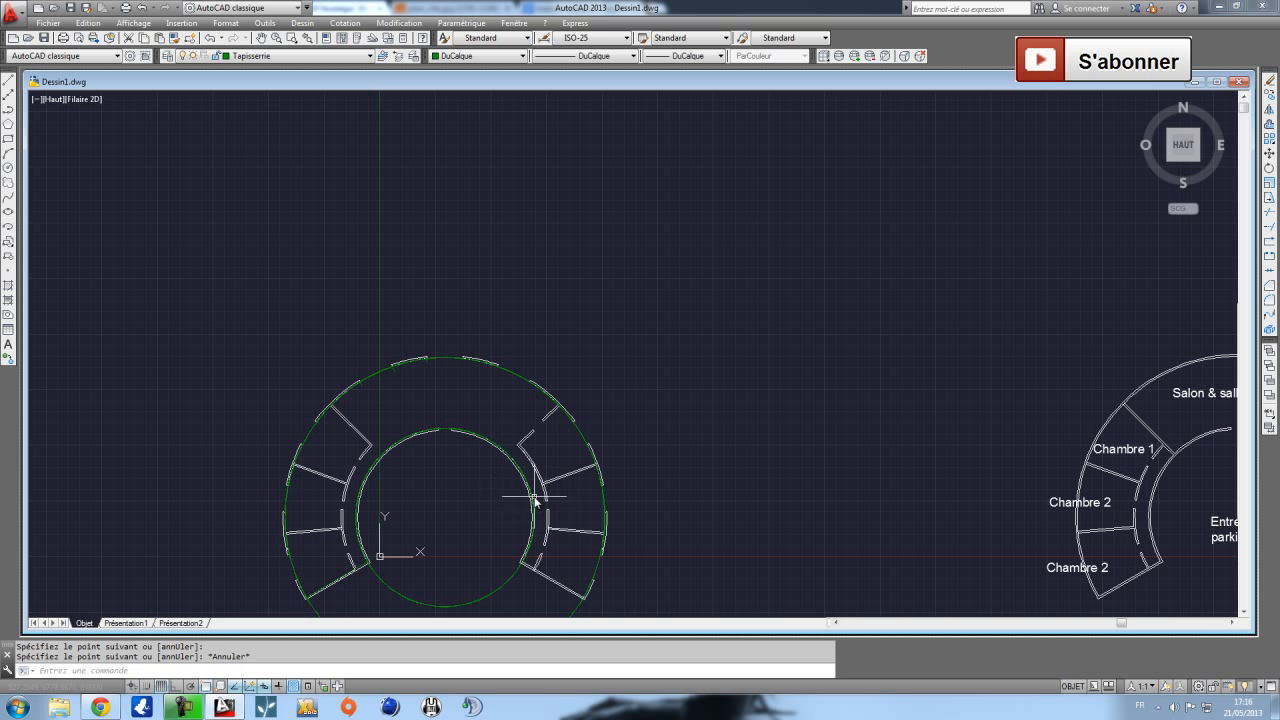
{"action": "scroll", "coordinate": [537, 500], "scroll_direction": "up", "scroll_amount": 4}
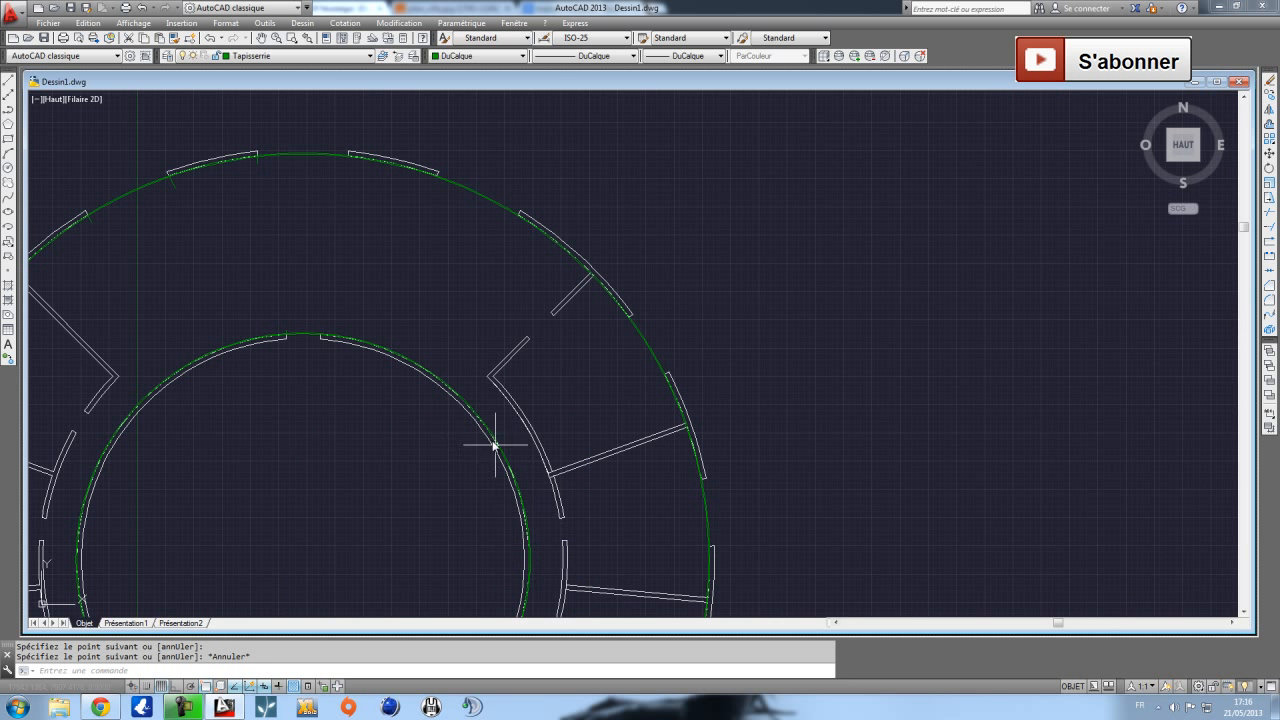
{"action": "middle_click_drag", "start_coordinate": [493, 465], "coordinate": [500, 378]}
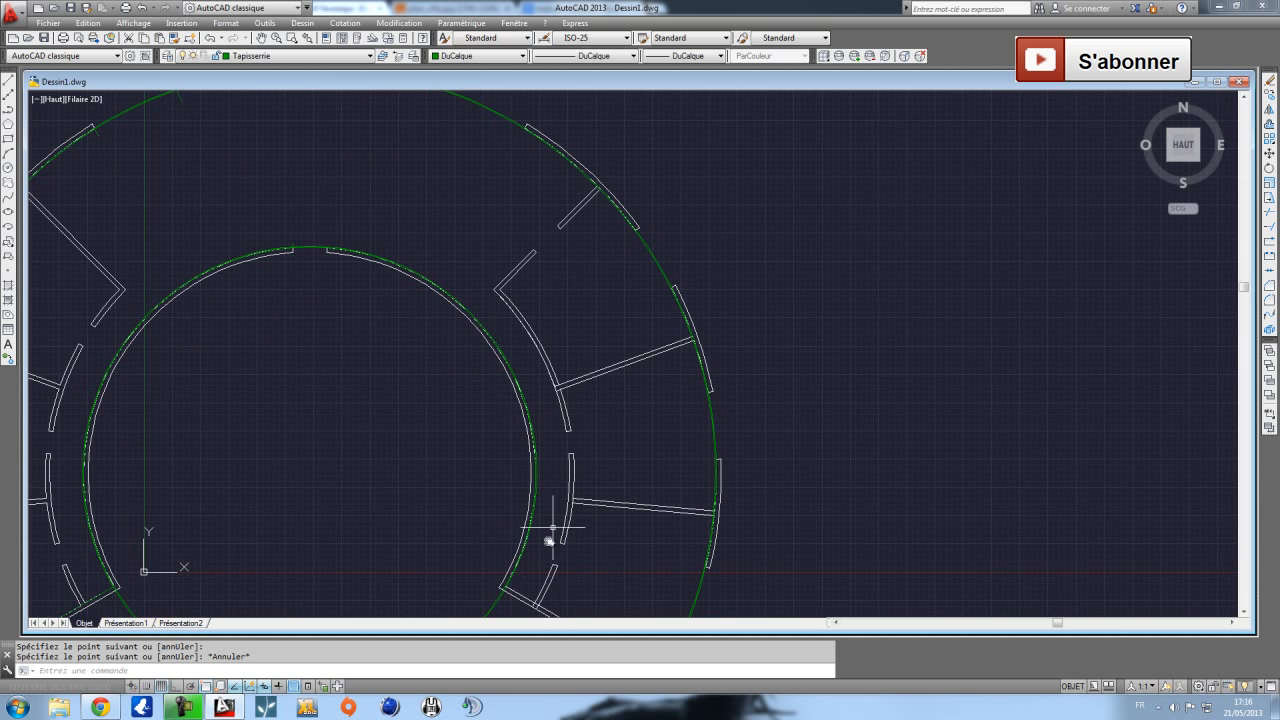
{"action": "left_click", "coordinate": [270, 57]}
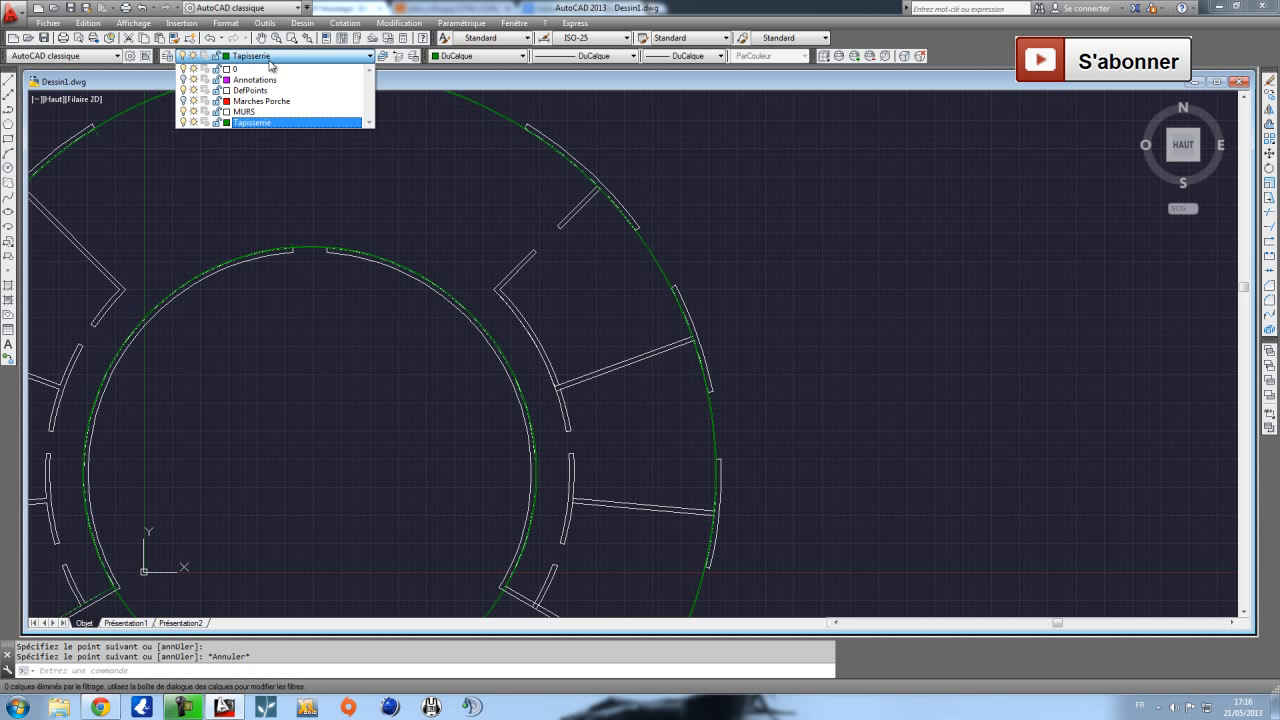
{"action": "left_click", "coordinate": [182, 122]}
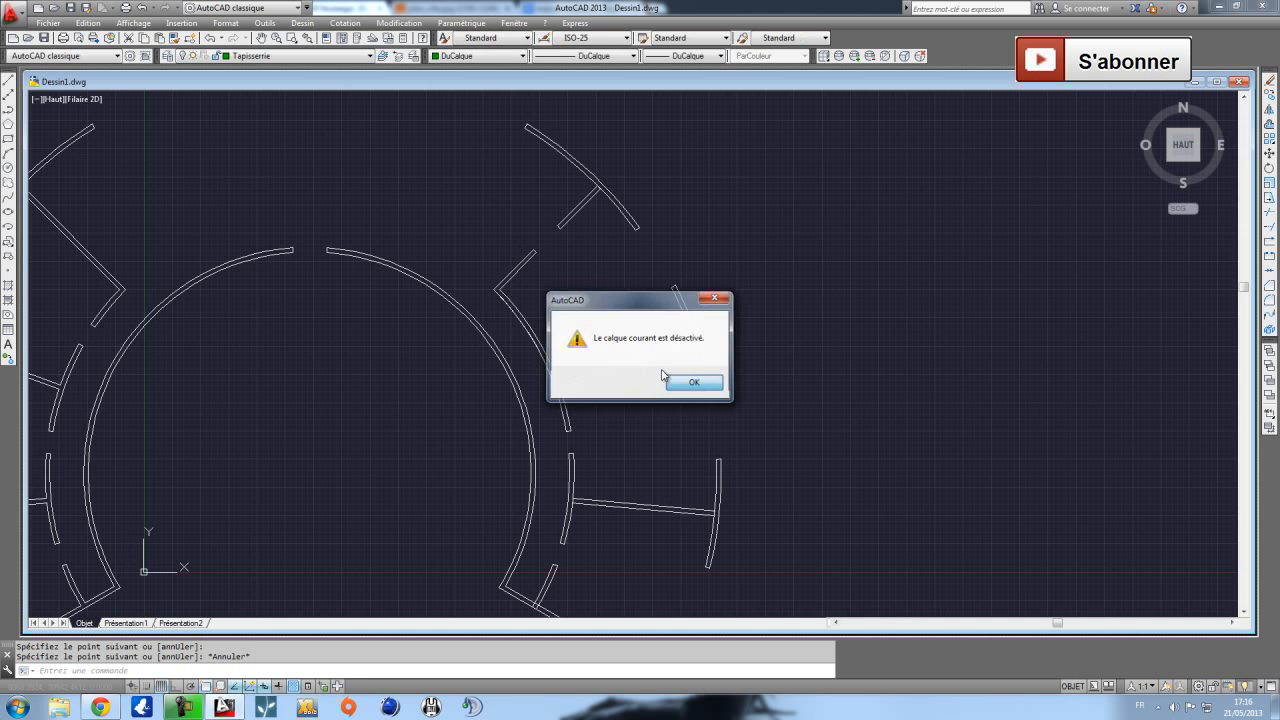
{"action": "left_click", "coordinate": [680, 382]}
Turn on Ortho mode while trying a vertical line up from the inner circle's centre, and undo that line.
{"action": "middle_click_drag", "start_coordinate": [244, 253], "coordinate": [401, 150]}
{"action": "left_click", "coordinate": [8, 80]}
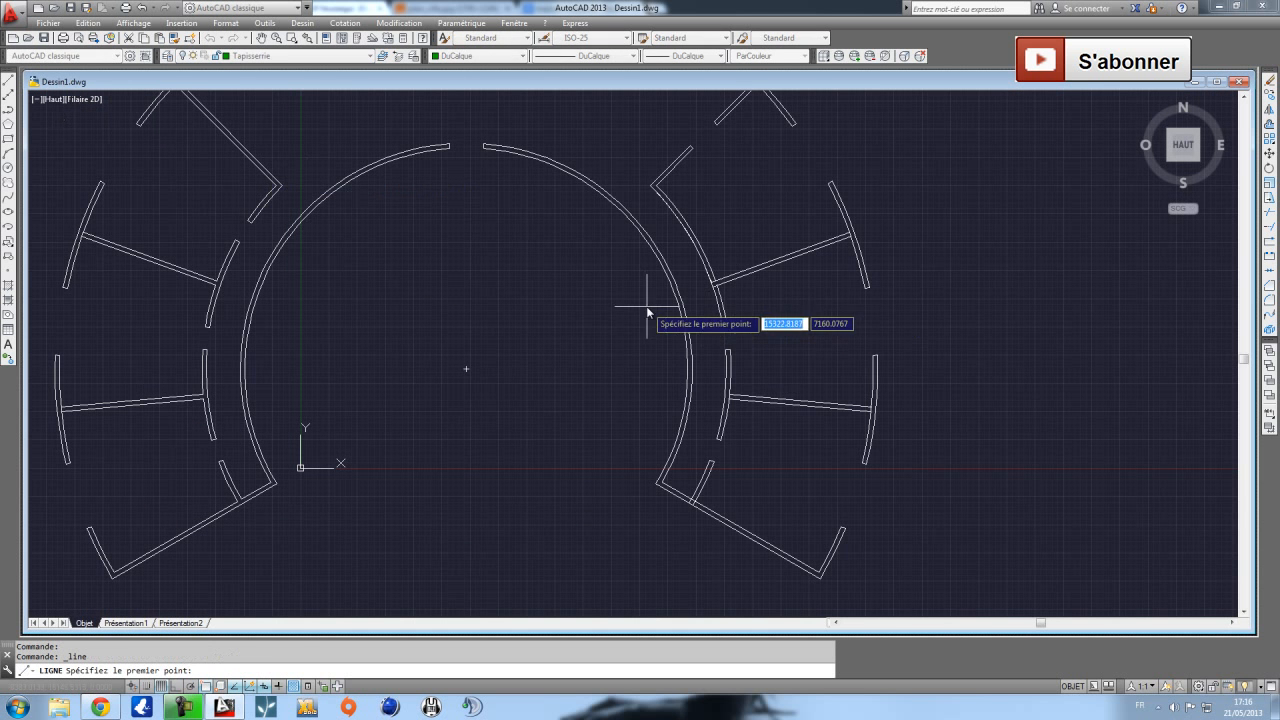
{"action": "left_click", "coordinate": [466, 369]}
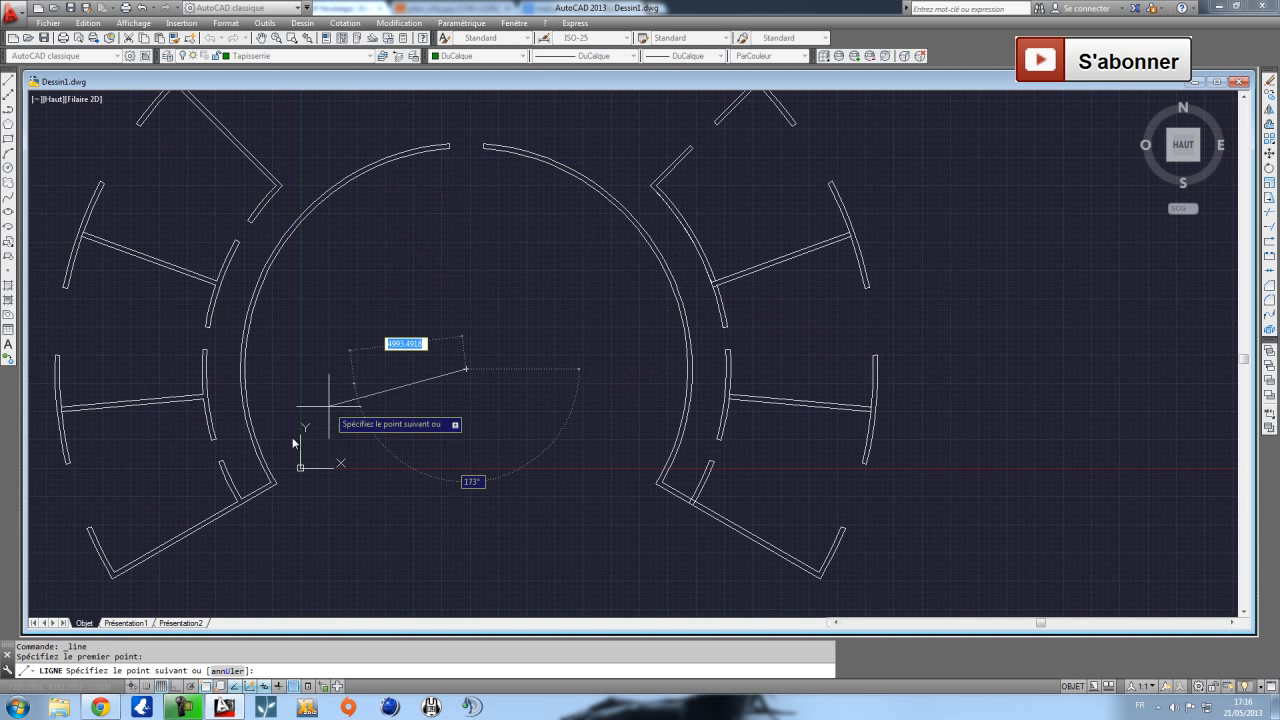
{"action": "left_click", "coordinate": [176, 686]}
{"action": "left_click", "coordinate": [460, 111]}
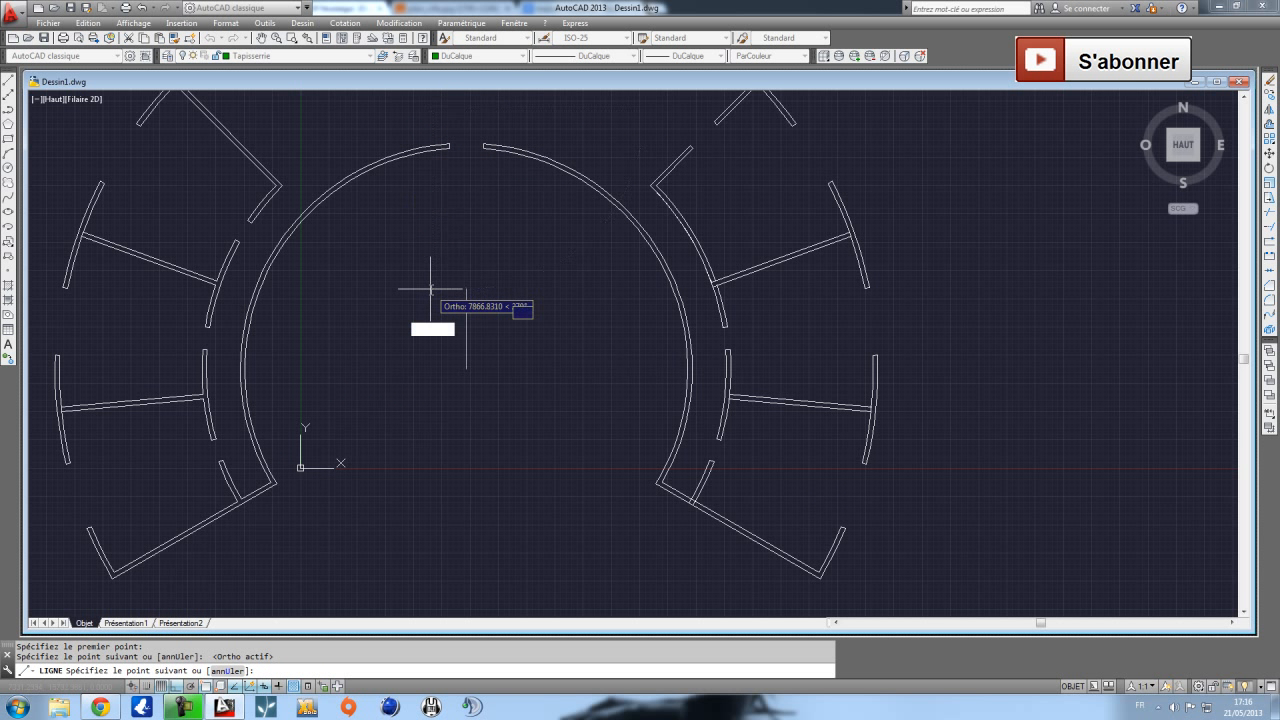
{"action": "key", "text": "ctrl+z"}
{"action": "key", "text": "Escape"}
Make MURS the current layer and draw a vertical line from the inner circle's centre up through the round wall's top opening.
{"action": "left_click", "coordinate": [262, 56]}
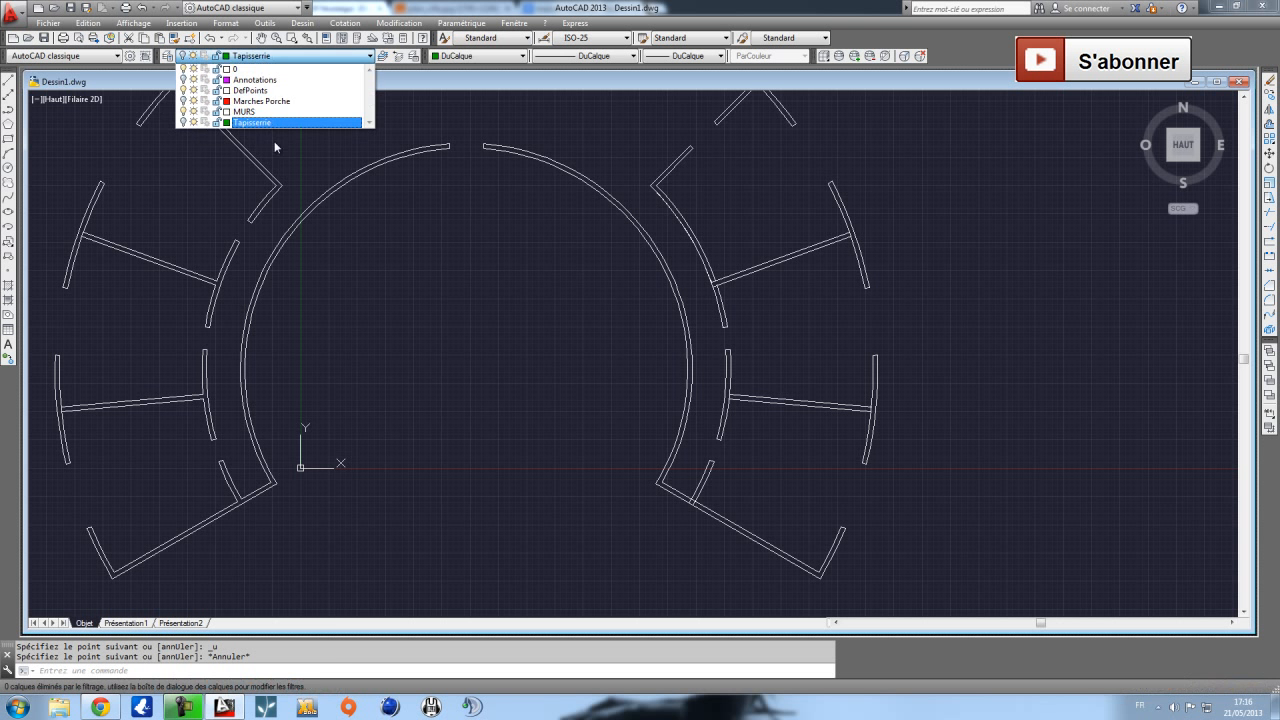
{"action": "left_click", "coordinate": [268, 113]}
{"action": "left_click", "coordinate": [10, 80]}
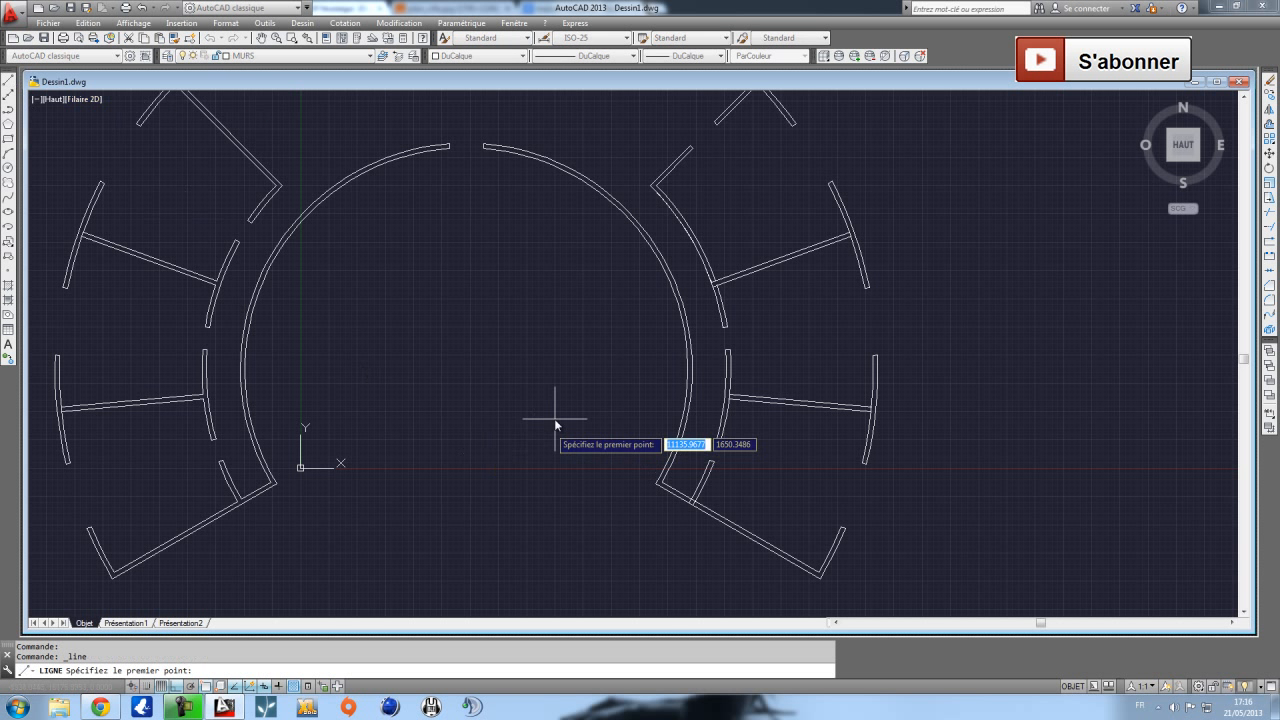
{"action": "left_click", "coordinate": [466, 370]}
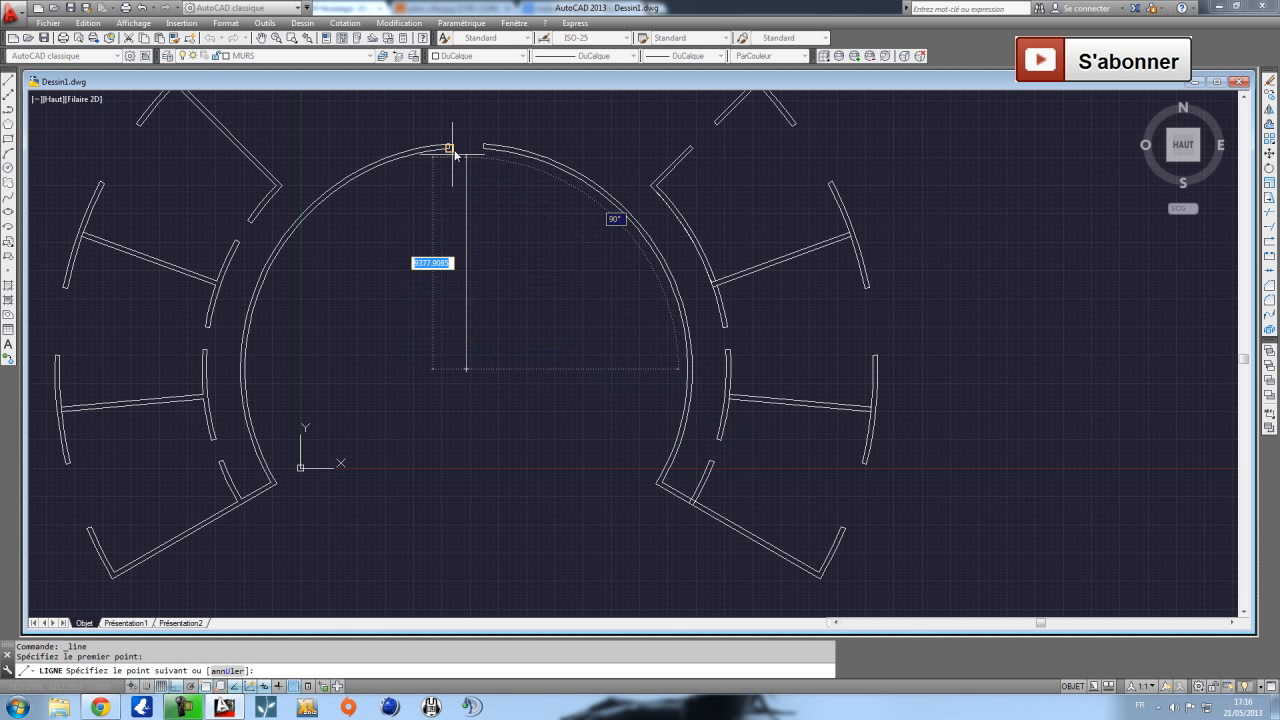
{"action": "left_click", "coordinate": [466, 123]}
{"action": "key", "text": "Escape"}
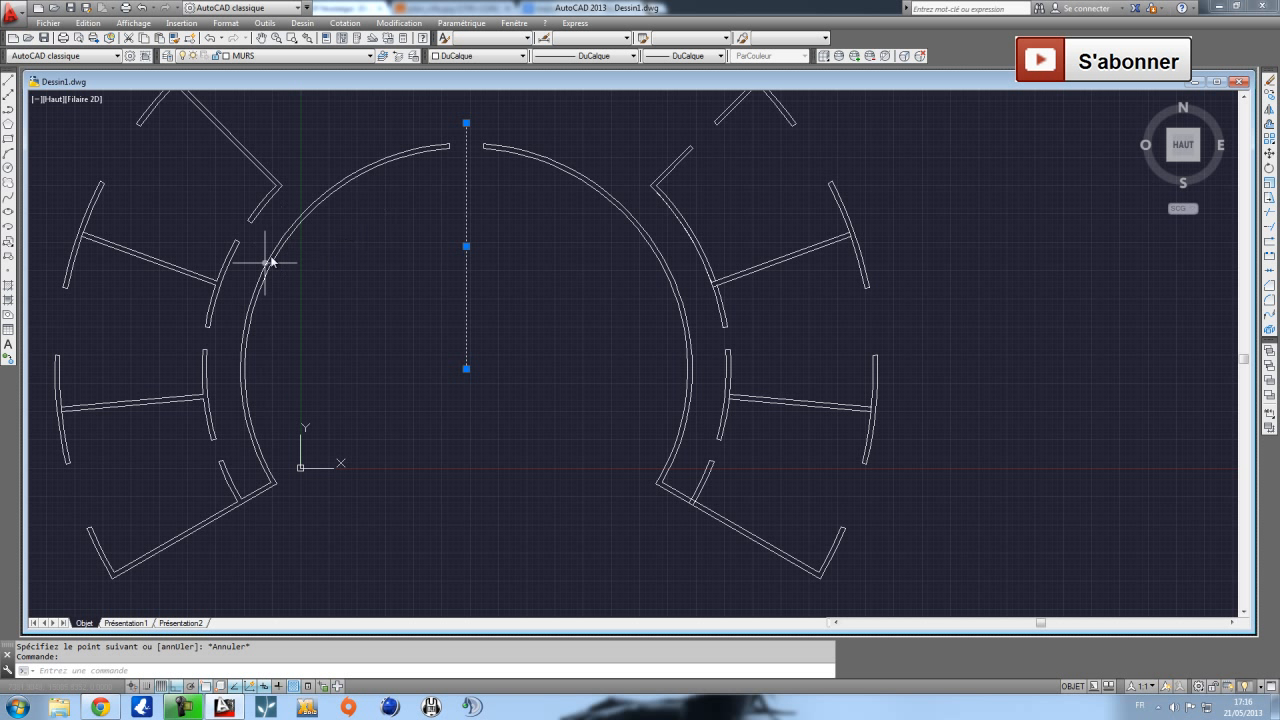
{"action": "left_click", "coordinate": [466, 123]}
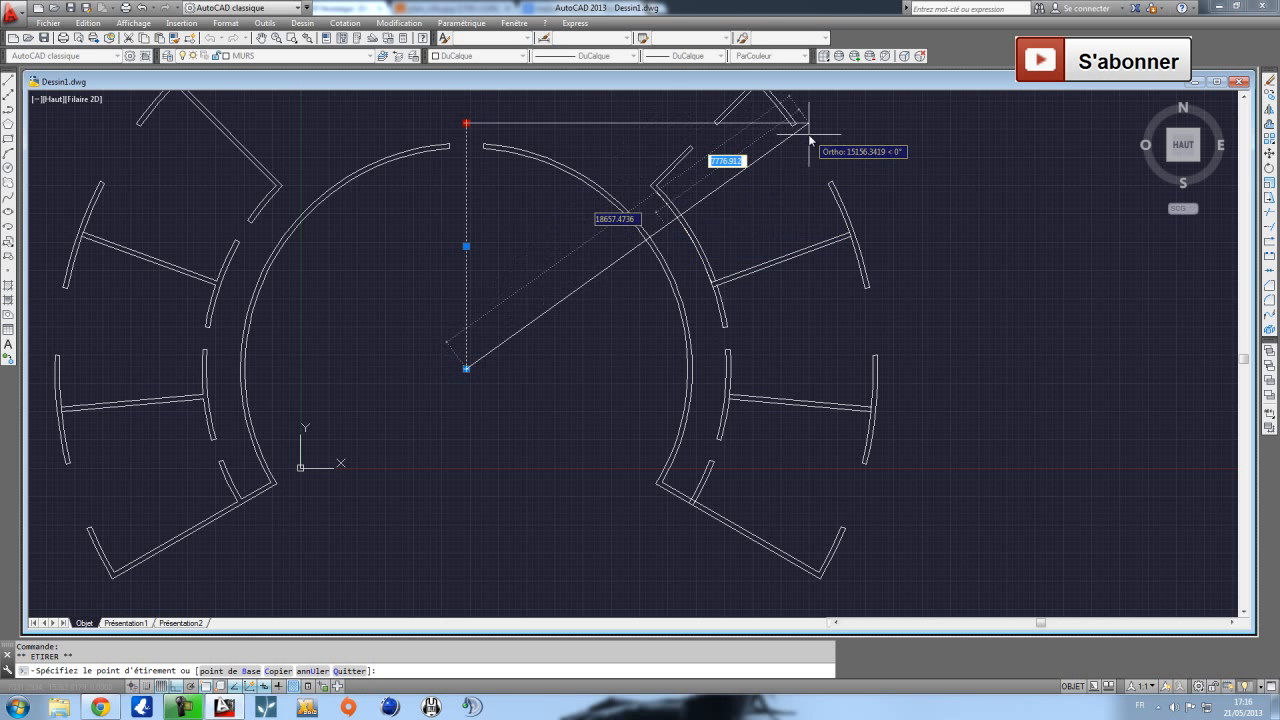
{"action": "key", "text": "Escape"}
{"action": "key", "text": "Escape"}
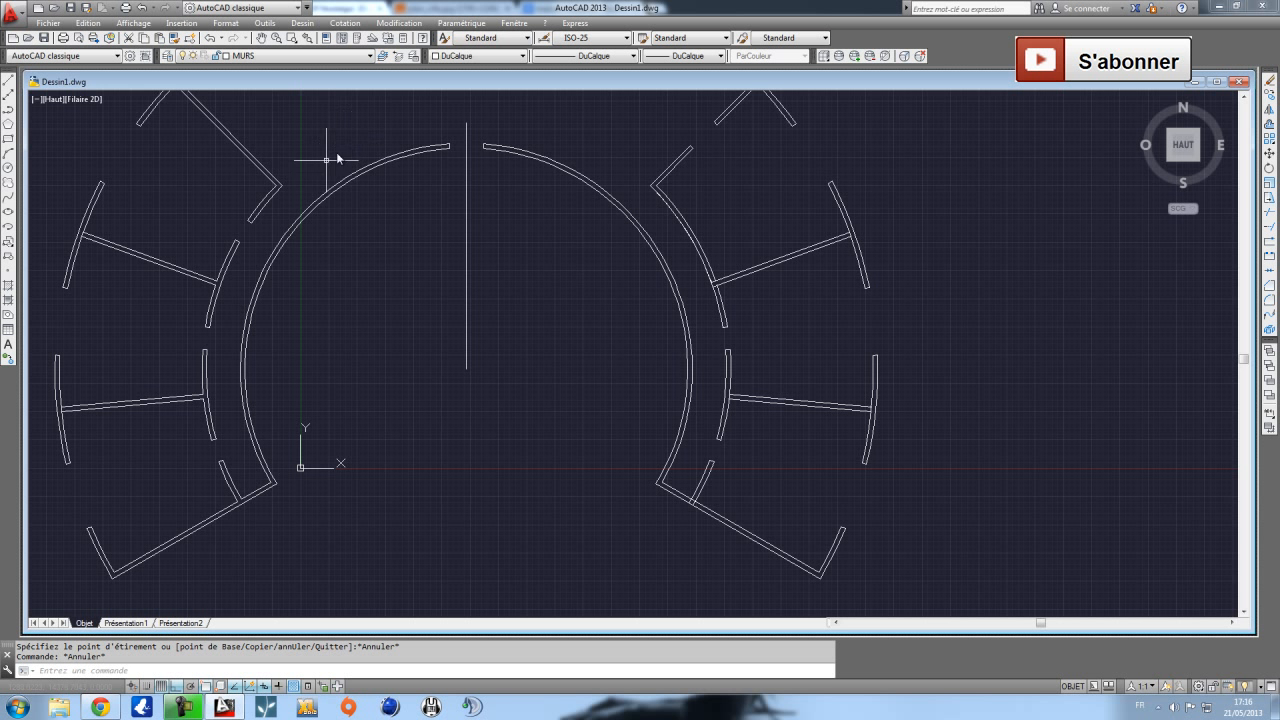
Draw three lines across the left-hand rooms, each joining the midpoints of two neighbouring partition walls.
{"action": "left_click", "coordinate": [9, 82]}
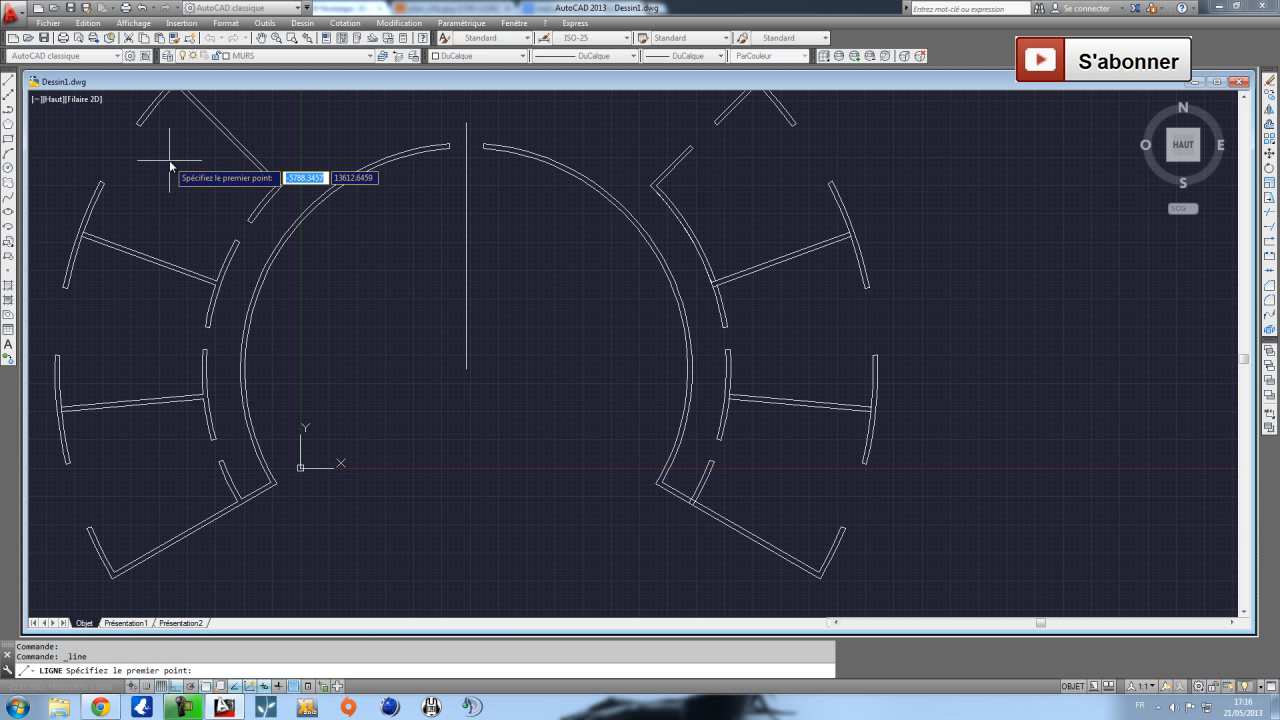
{"action": "left_click", "coordinate": [224, 139]}
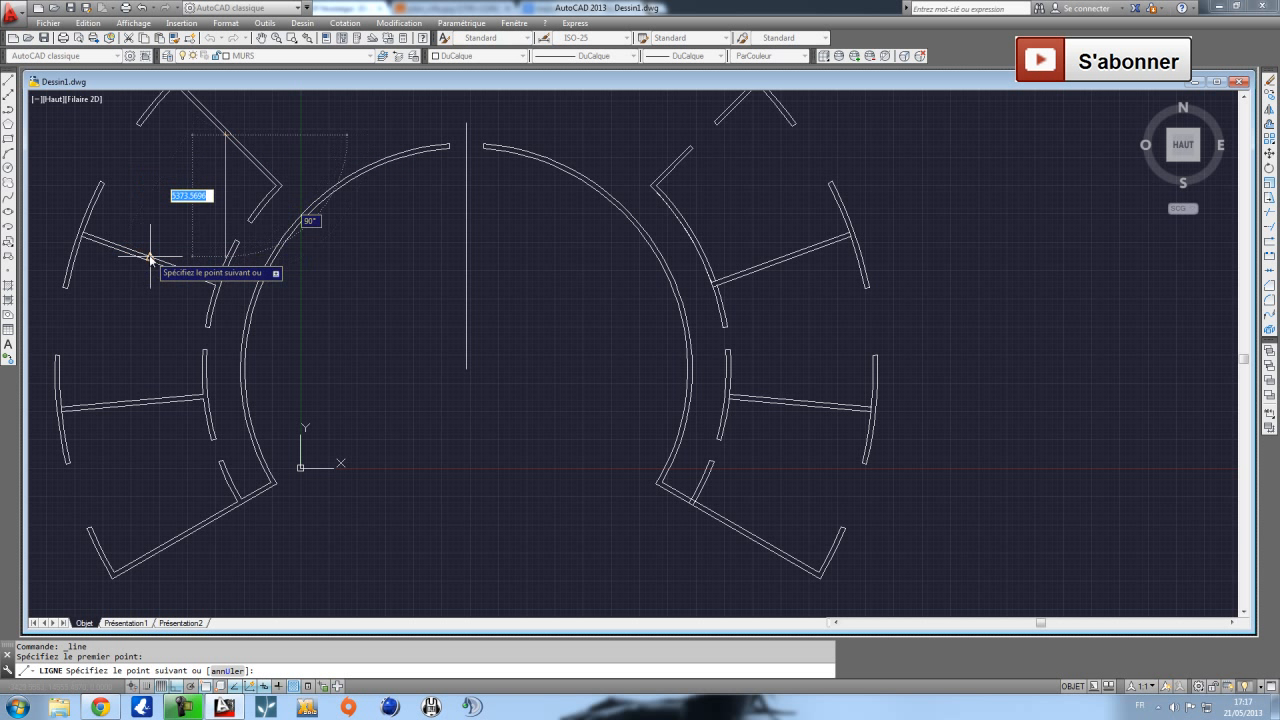
{"action": "left_click", "coordinate": [150, 257]}
{"action": "key", "text": "Escape"}
{"action": "left_click", "coordinate": [9, 86]}
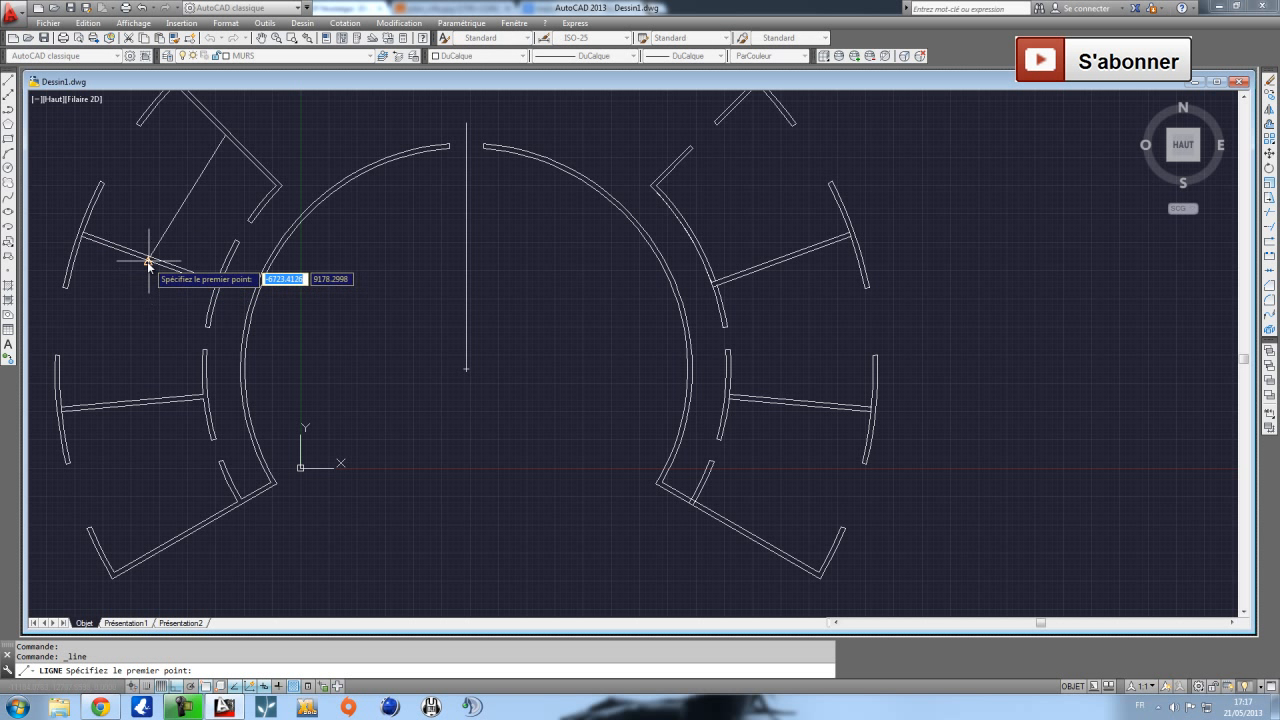
{"action": "left_click", "coordinate": [150, 257]}
{"action": "left_click", "coordinate": [131, 402]}
{"action": "key", "text": "Escape"}
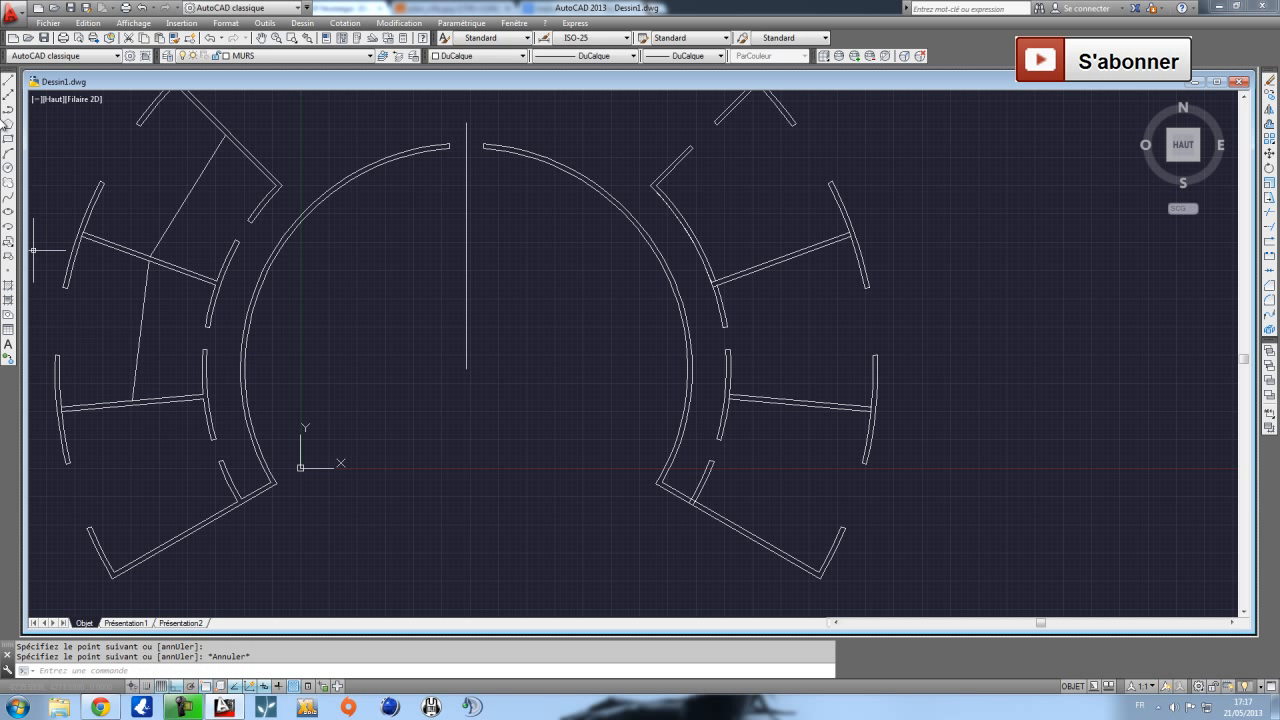
{"action": "left_click", "coordinate": [9, 86]}
{"action": "left_click", "coordinate": [132, 403]}
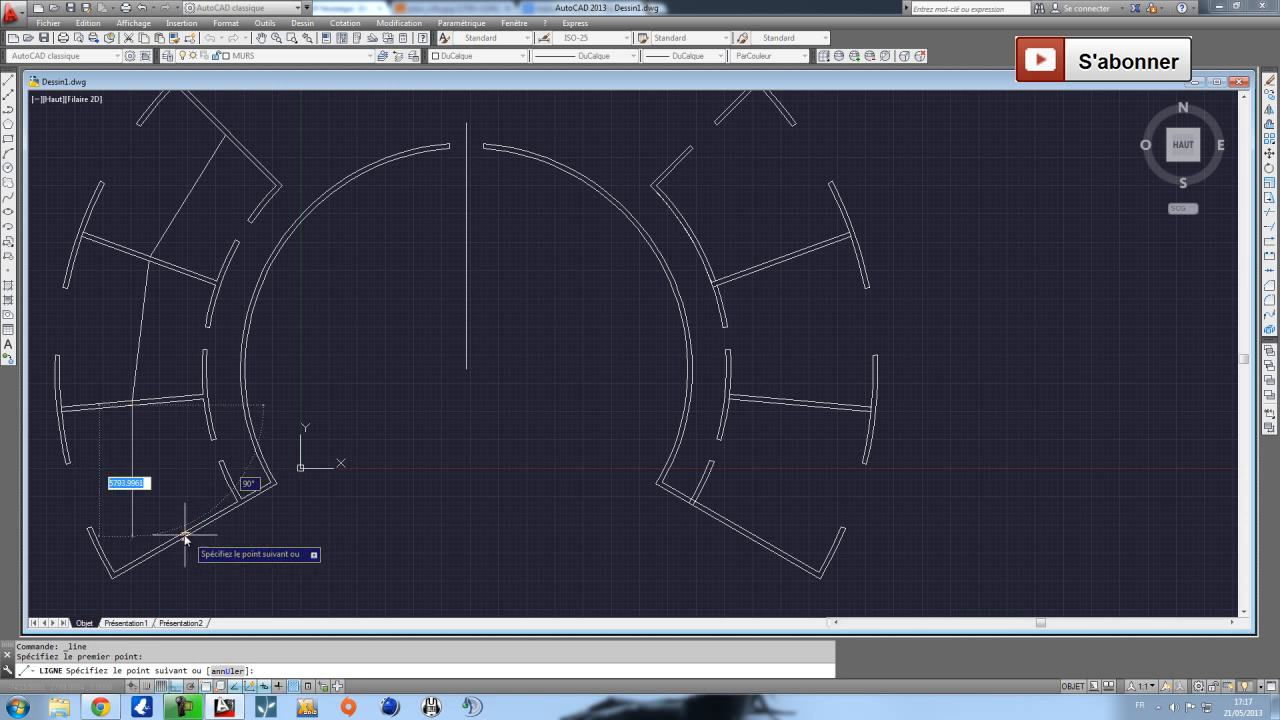
{"action": "left_click", "coordinate": [175, 537]}
{"action": "key", "text": "Escape"}
Draw three radial lines from the round wall's centre to the midpoints of the lines crossing the left-hand rooms.
{"action": "mouse_move", "coordinate": [365, 310]}
{"action": "middle_mouse_down"}
{"action": "mouse_move", "coordinate": [491, 371]}
{"action": "mouse_move", "coordinate": [446, 402]}
{"action": "middle_mouse_up"}
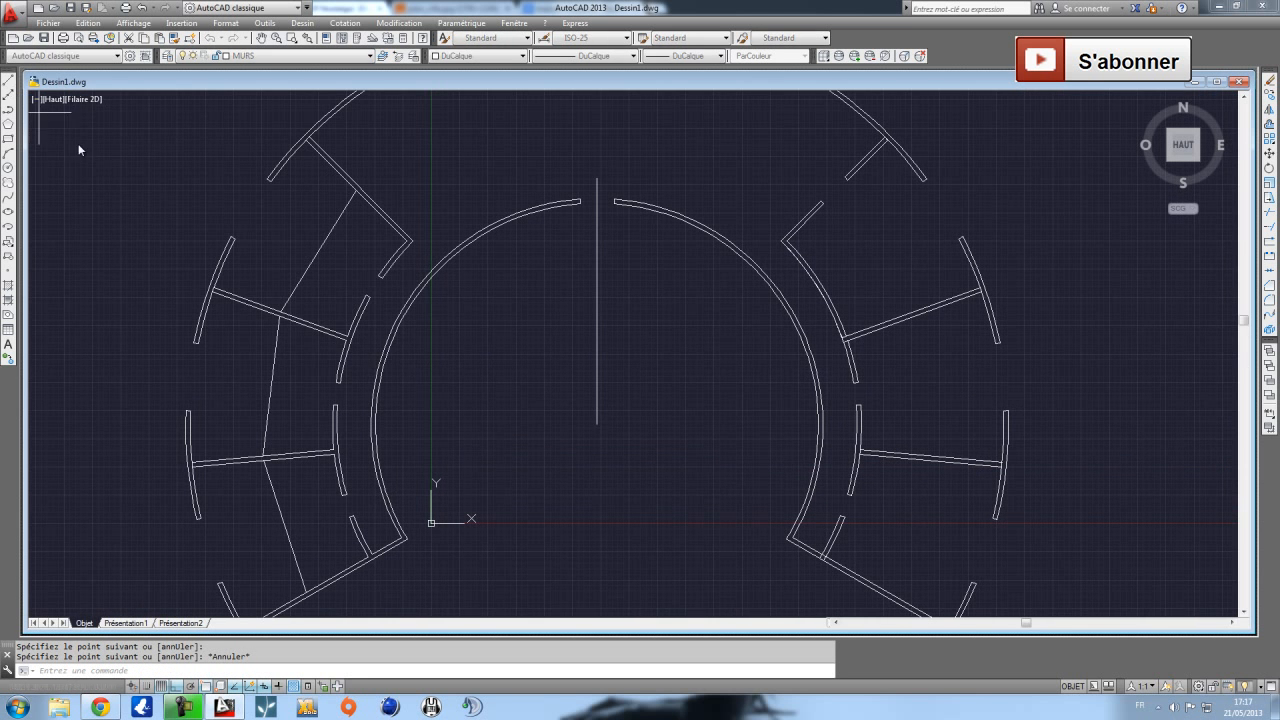
{"action": "key", "text": "space"}
{"action": "left_click", "coordinate": [597, 424]}
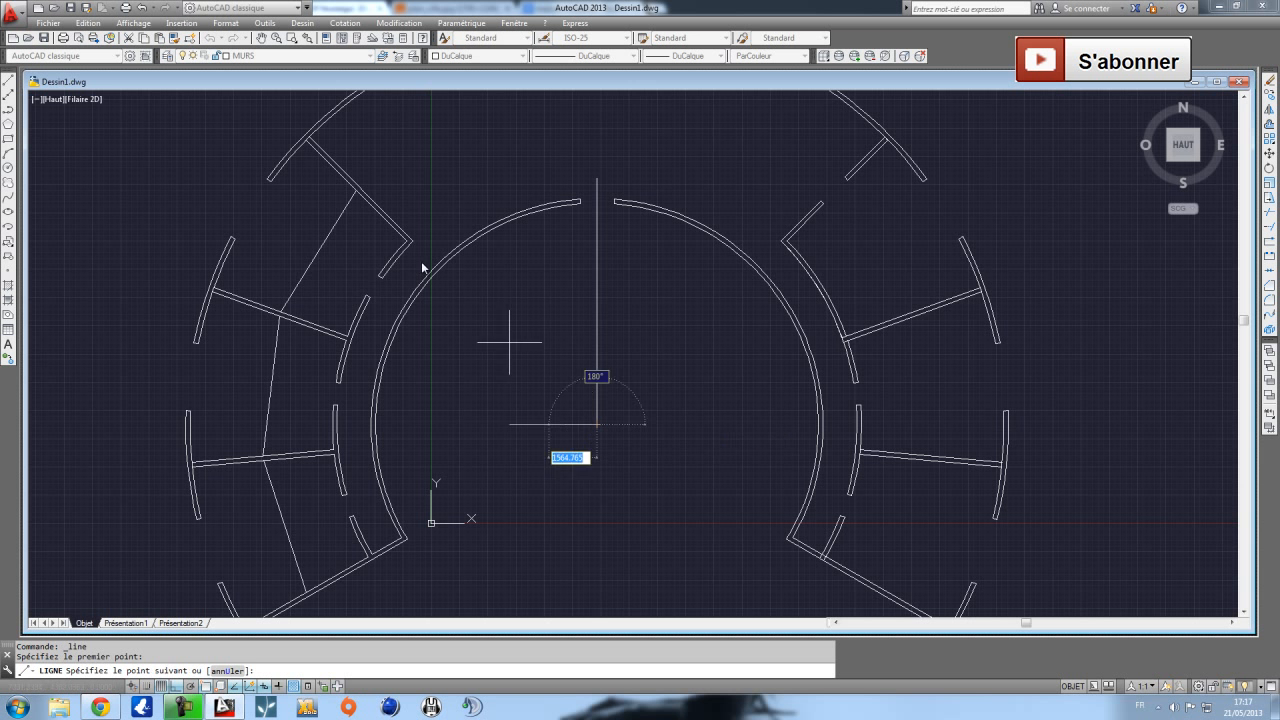
{"action": "left_click", "coordinate": [318, 252]}
{"action": "key", "text": "Escape"}
{"action": "key", "text": "space"}
{"action": "left_click", "coordinate": [597, 424]}
{"action": "left_click", "coordinate": [8, 80]}
{"action": "left_click", "coordinate": [597, 423]}
{"action": "left_click", "coordinate": [287, 527]}
{"action": "key", "text": "Escape"}
Try to offset the upper and middle radial lines by 1500 to both sides.
{"action": "scroll", "coordinate": [410, 312], "scroll_direction": "up", "scroll_amount": 2}
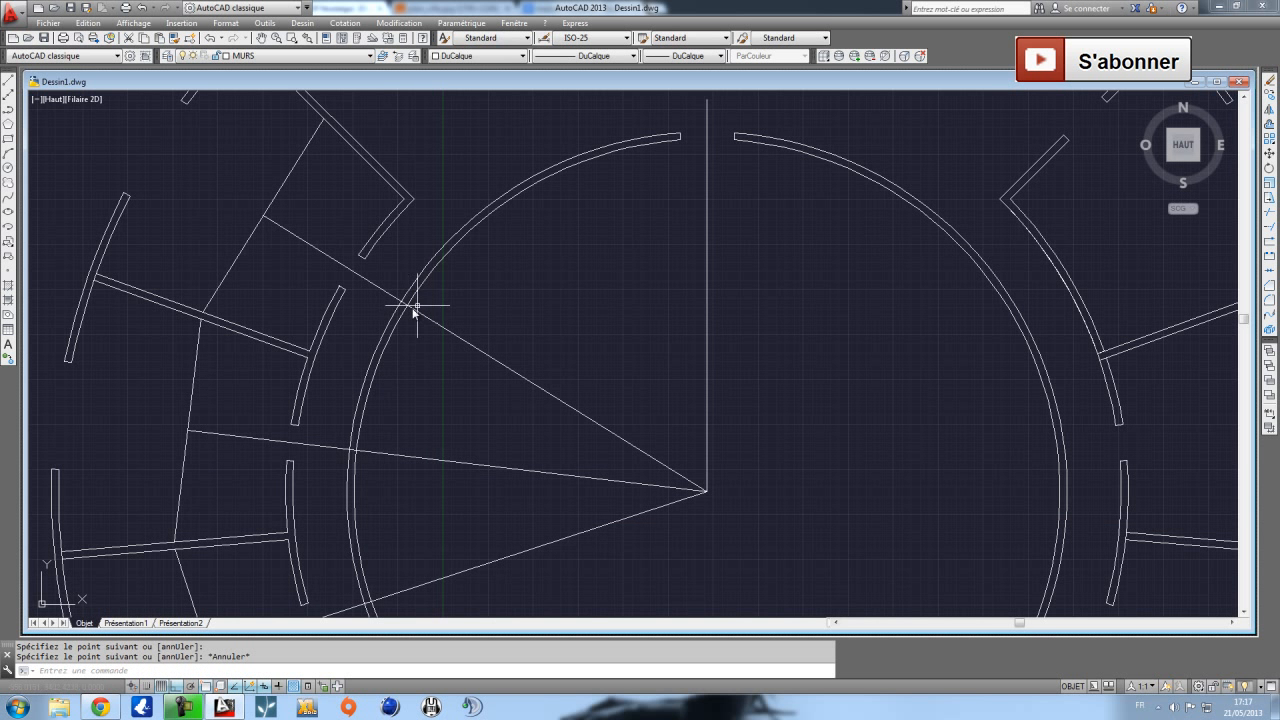
{"action": "left_click", "coordinate": [1270, 125]}
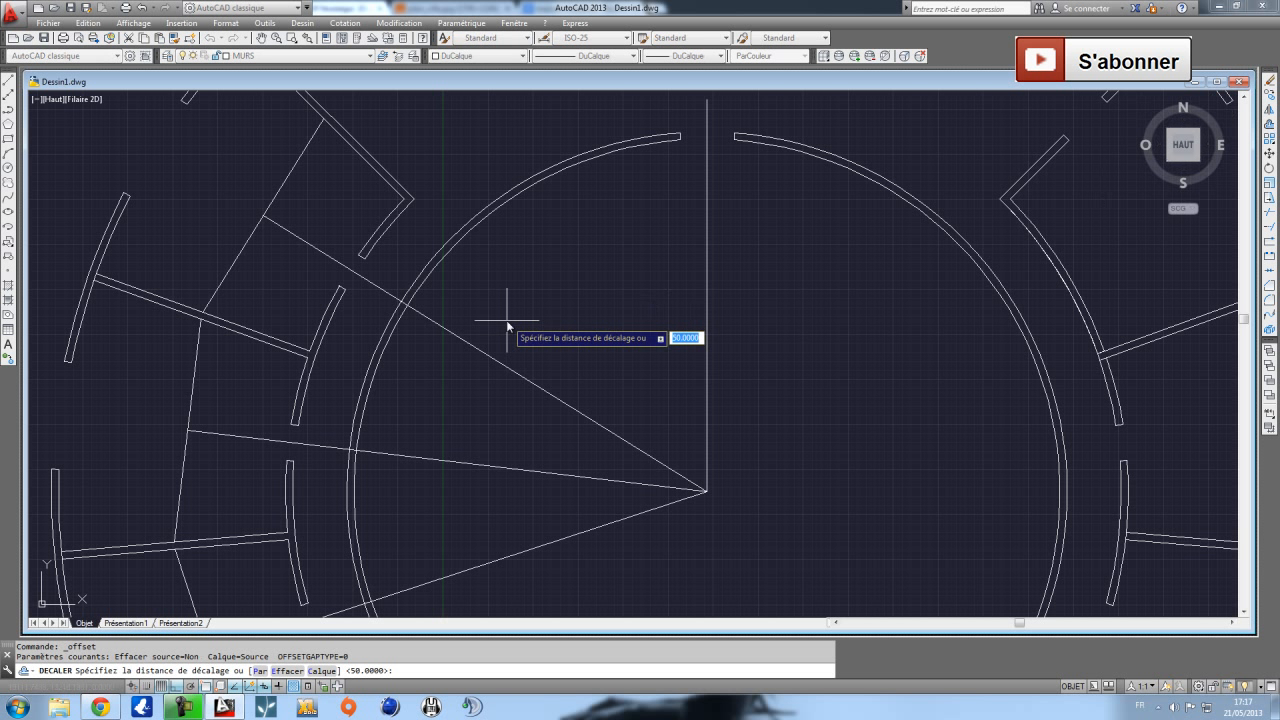
{"action": "type", "text": "1500"}
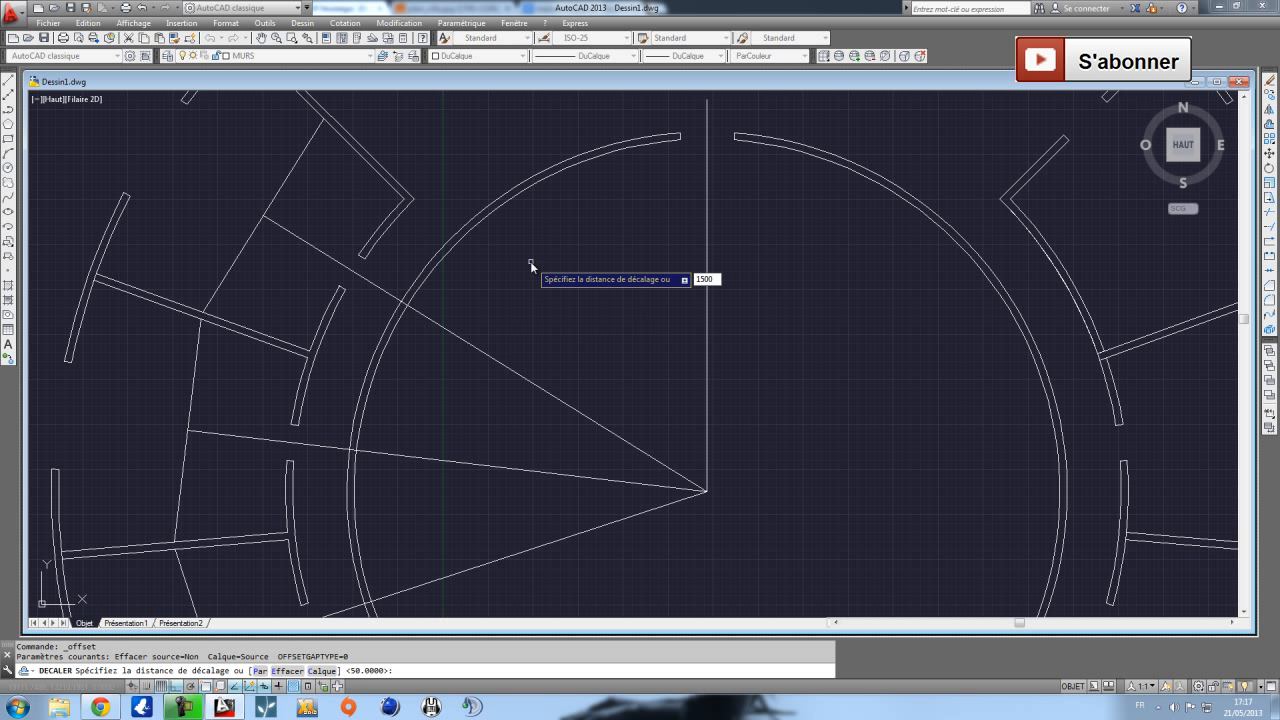
{"action": "key", "text": "Return"}
{"action": "left_click", "coordinate": [438, 326]}
{"action": "left_click", "coordinate": [426, 331]}
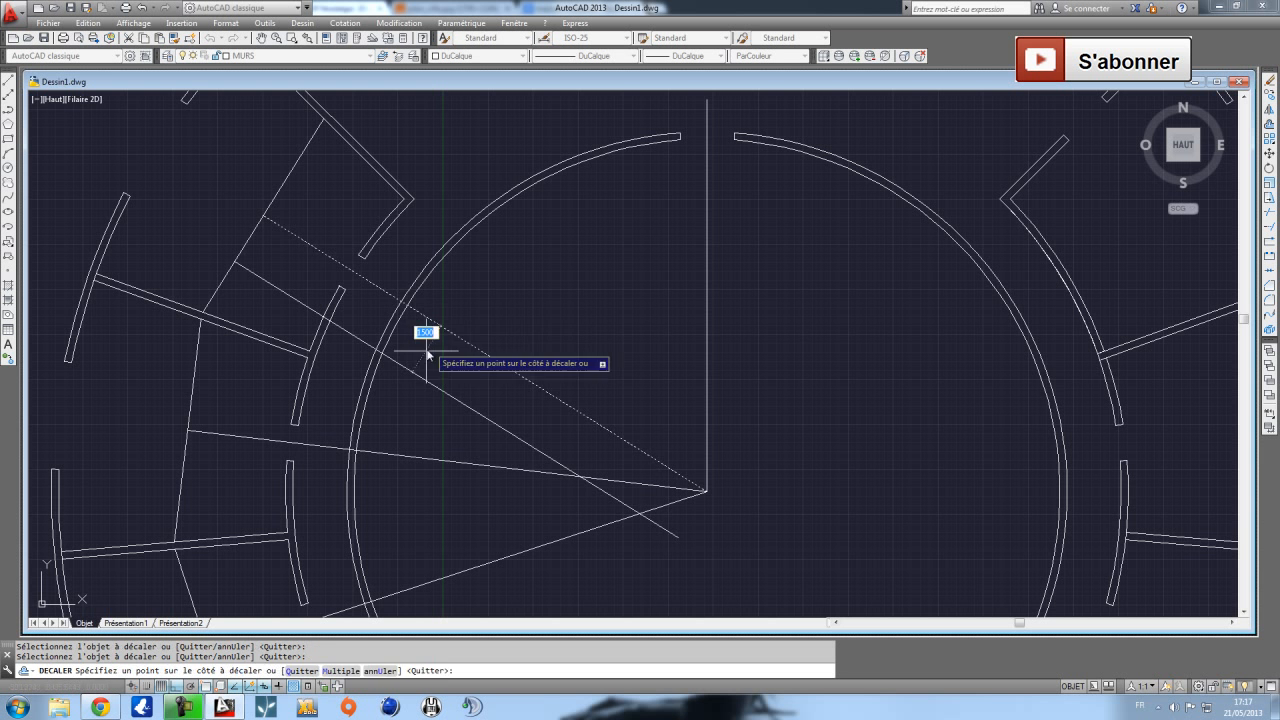
{"action": "left_click", "coordinate": [432, 322]}
{"action": "left_click", "coordinate": [431, 314]}
{"action": "left_click", "coordinate": [389, 448]}
{"action": "left_click", "coordinate": [390, 473]}
{"action": "left_click", "coordinate": [389, 447]}
{"action": "left_click", "coordinate": [388, 424]}
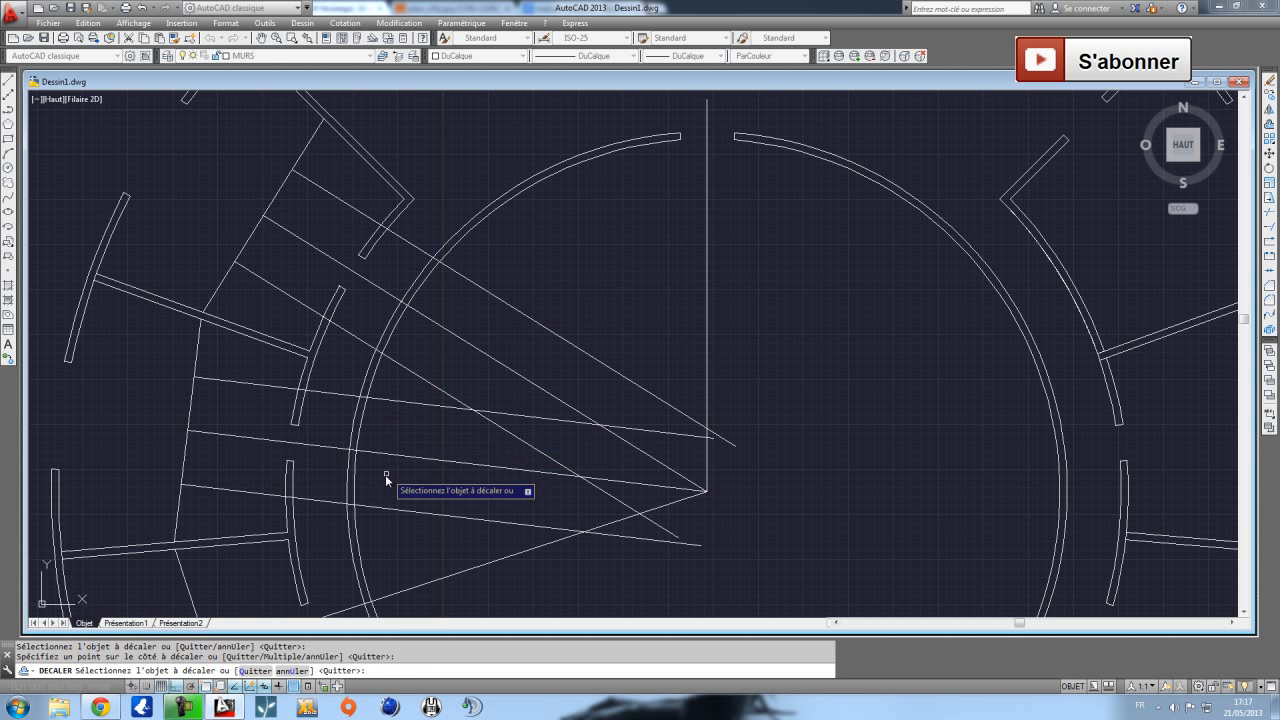
Undo the 1500 offsets of the radial lines and leave the Offset command.
{"action": "middle_click_drag", "start_coordinate": [386, 478], "coordinate": [355, 352]}
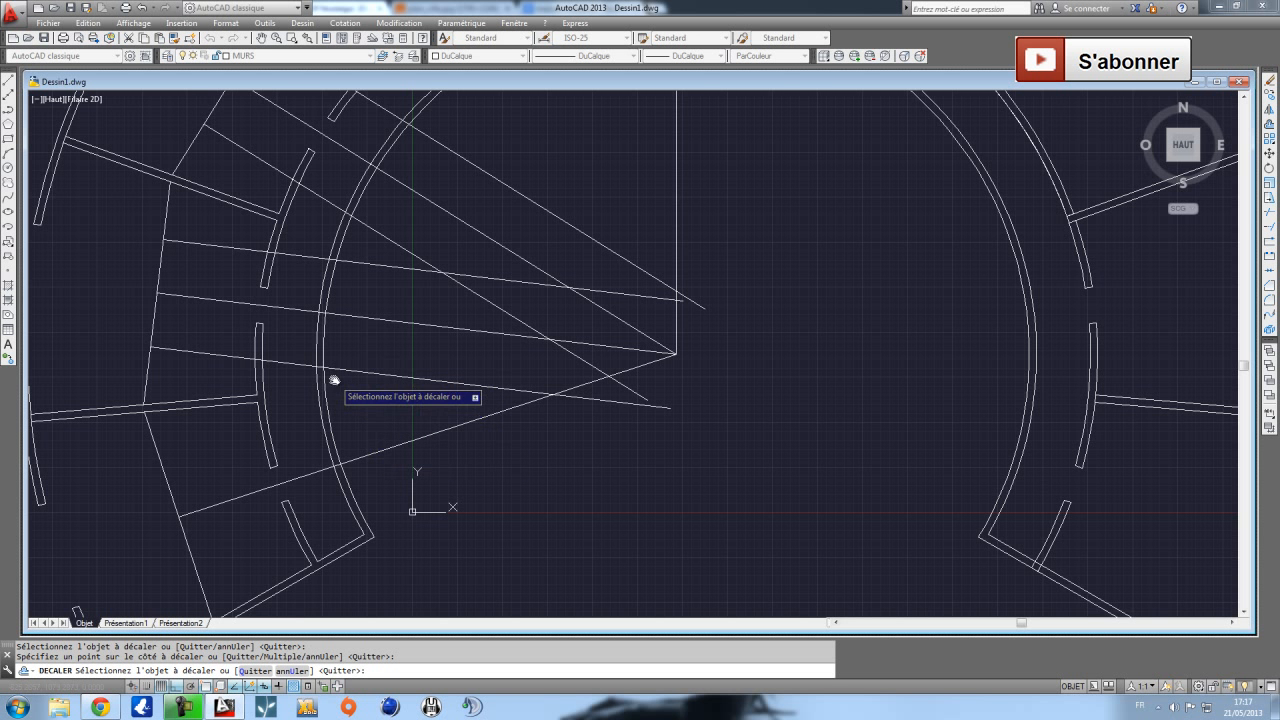
{"action": "scroll", "coordinate": [348, 401], "scroll_direction": "down", "scroll_amount": 2}
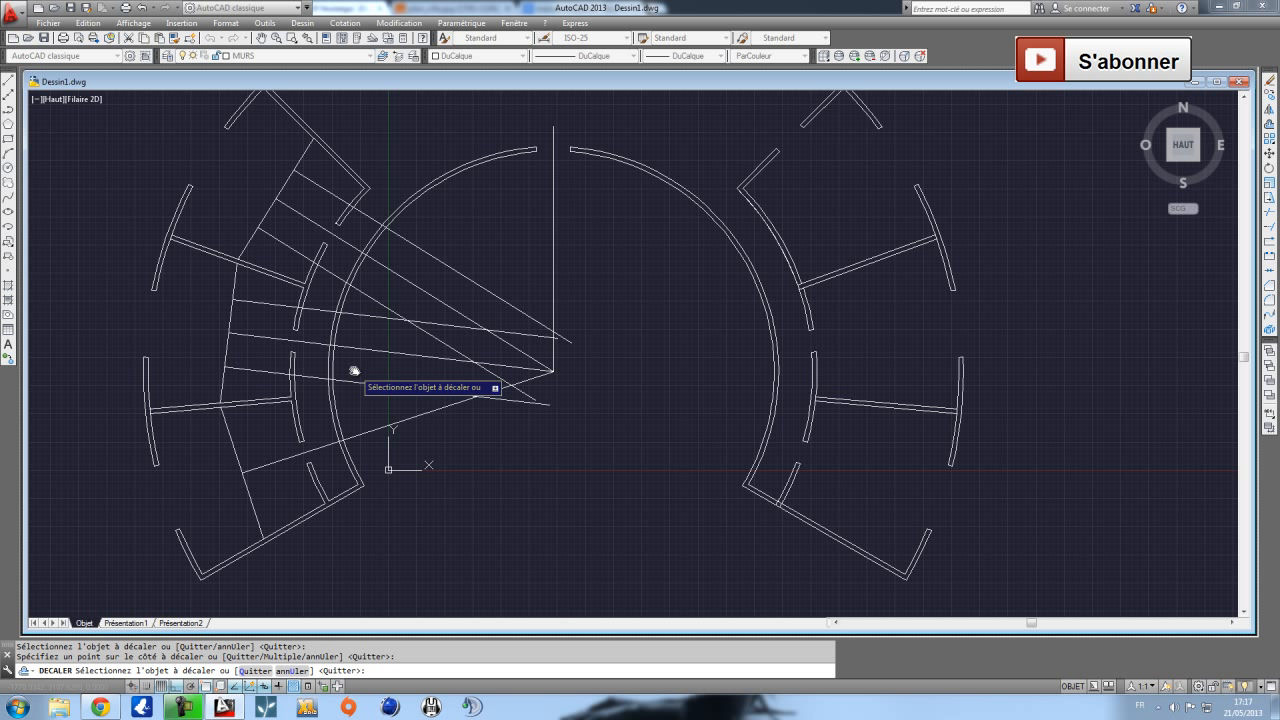
{"action": "key", "text": "ctrl+z"}
{"action": "key", "text": "ctrl+z"}
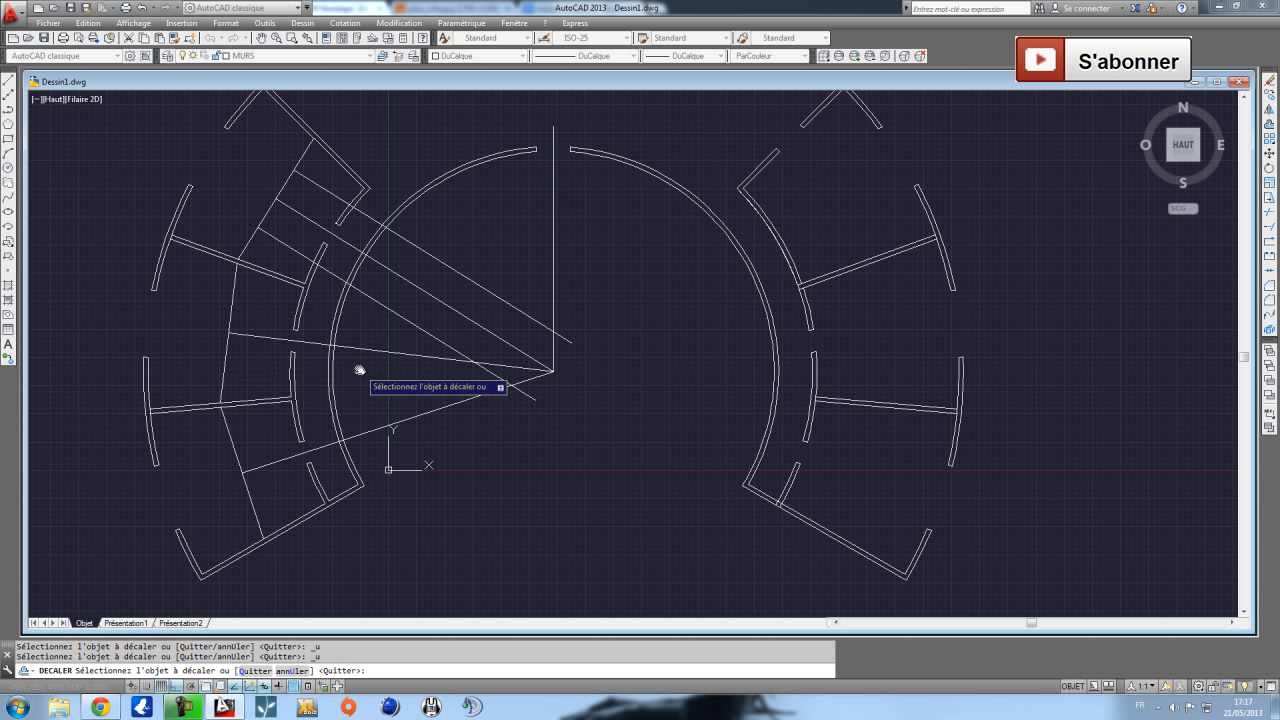
{"action": "key", "text": "Escape"}
Offset the upper radial line by 250 to both sides.
{"action": "right_click", "coordinate": [401, 333]}
{"action": "left_click", "coordinate": [460, 336]}
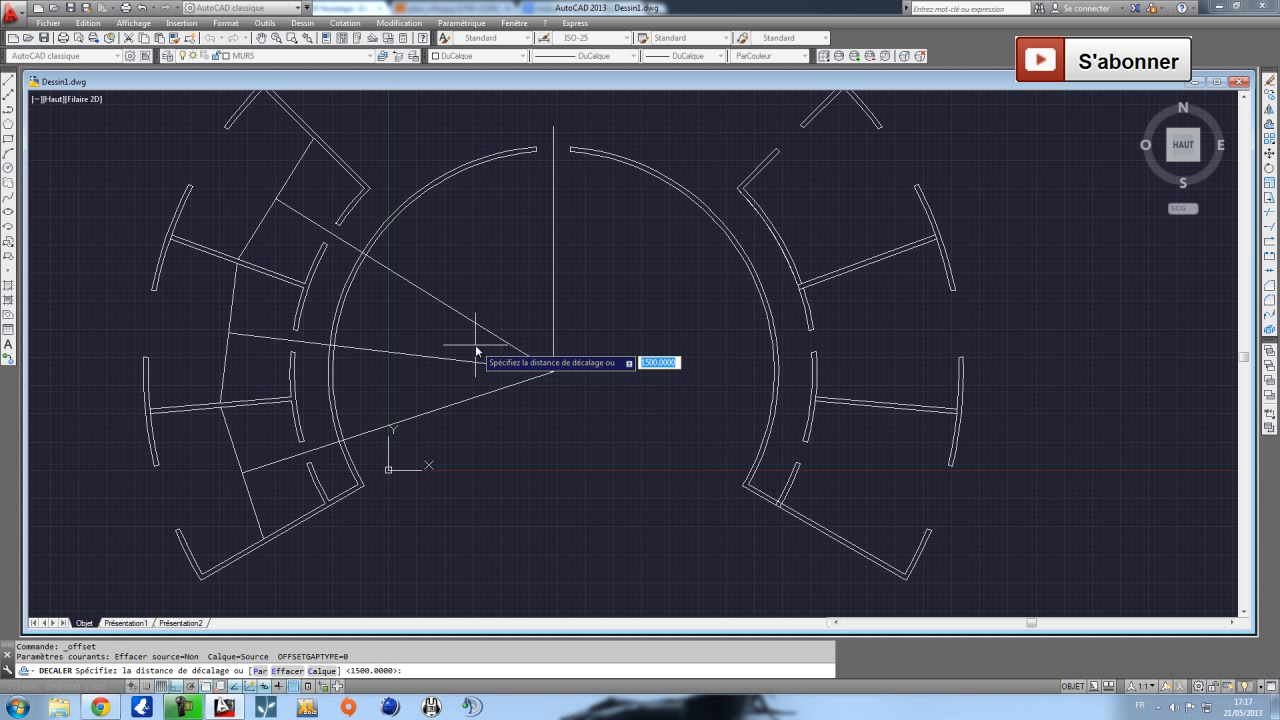
{"action": "type", "text": "400"}
{"action": "key", "text": "BackSpace"}
{"action": "key", "text": "BackSpace"}
{"action": "key", "text": "BackSpace"}
{"action": "type", "text": "250"}
{"action": "key", "text": "Return"}
{"action": "left_click", "coordinate": [428, 294]}
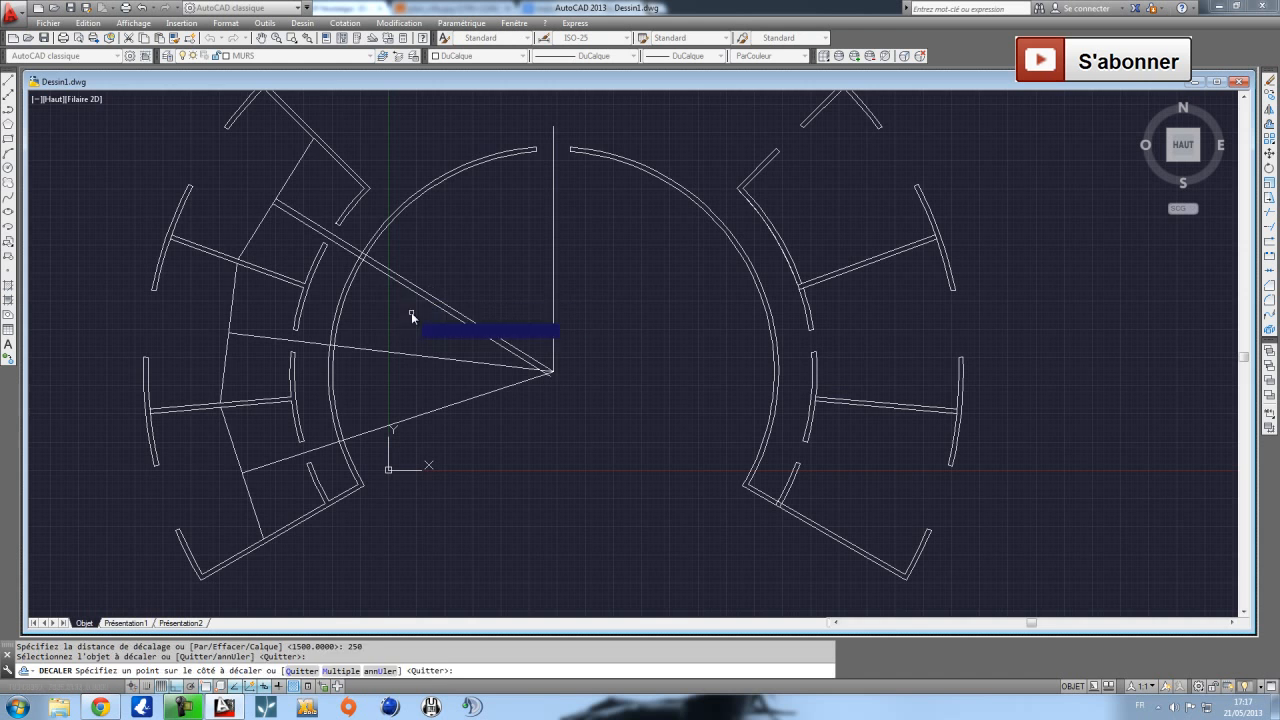
{"action": "left_click", "coordinate": [411, 314]}
{"action": "scroll", "coordinate": [382, 256], "scroll_direction": "up", "scroll_amount": 5}
{"action": "left_click", "coordinate": [349, 280]}
{"action": "left_click", "coordinate": [354, 258]}
Offset the middle and lower radial lines by 250 to both sides.
{"action": "scroll", "coordinate": [334, 480], "scroll_direction": "down", "scroll_amount": 4}
{"action": "scroll", "coordinate": [297, 437], "scroll_direction": "up", "scroll_amount": 4}
{"action": "left_click", "coordinate": [291, 366]}
{"action": "left_click", "coordinate": [298, 398]}
{"action": "left_click", "coordinate": [303, 364]}
{"action": "left_click", "coordinate": [300, 337]}
{"action": "middle_click_drag", "start_coordinate": [324, 374], "coordinate": [375, 184]}
{"action": "left_click", "coordinate": [426, 531]}
{"action": "left_click", "coordinate": [425, 517]}
Trim the three groups of radial lines inside the round wall, using the wall arcs as cutting edges.
{"action": "scroll", "coordinate": [440, 540], "scroll_direction": "down", "scroll_amount": 5}
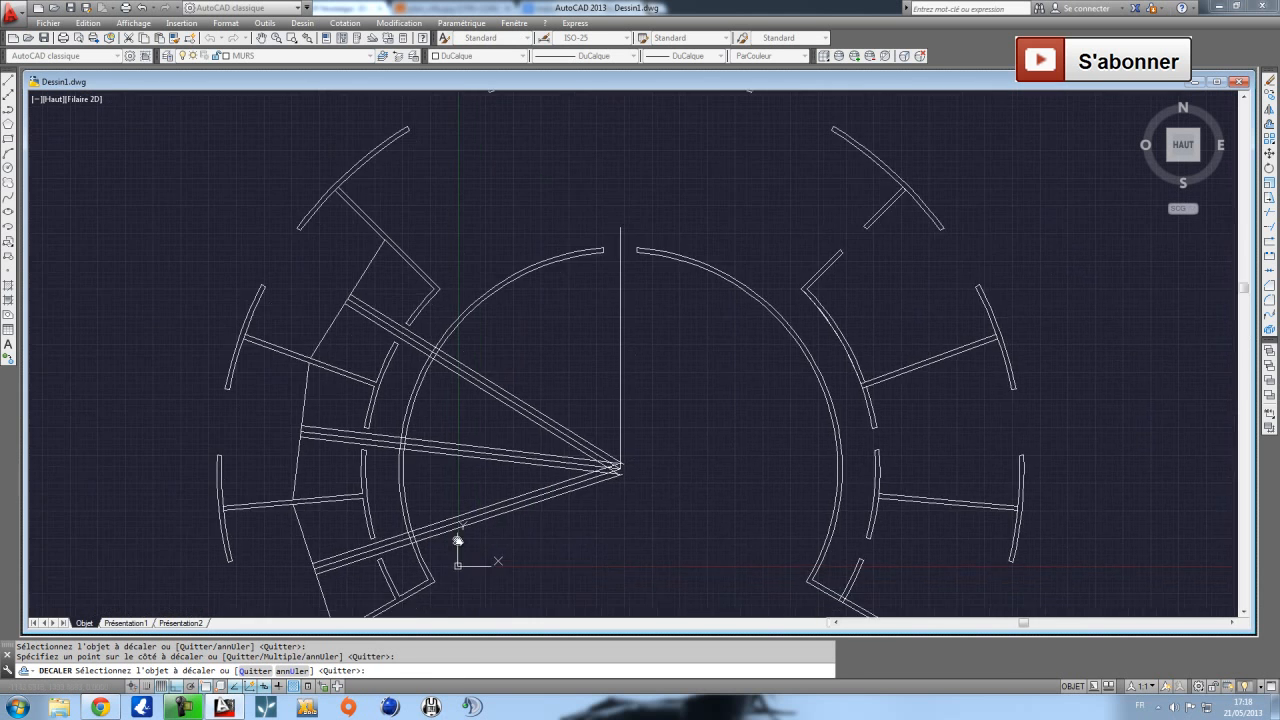
{"action": "middle_click_drag", "start_coordinate": [457, 537], "coordinate": [397, 434]}
{"action": "key", "text": "Escape"}
{"action": "left_click", "coordinate": [508, 451]}
{"action": "left_click", "coordinate": [373, 242]}
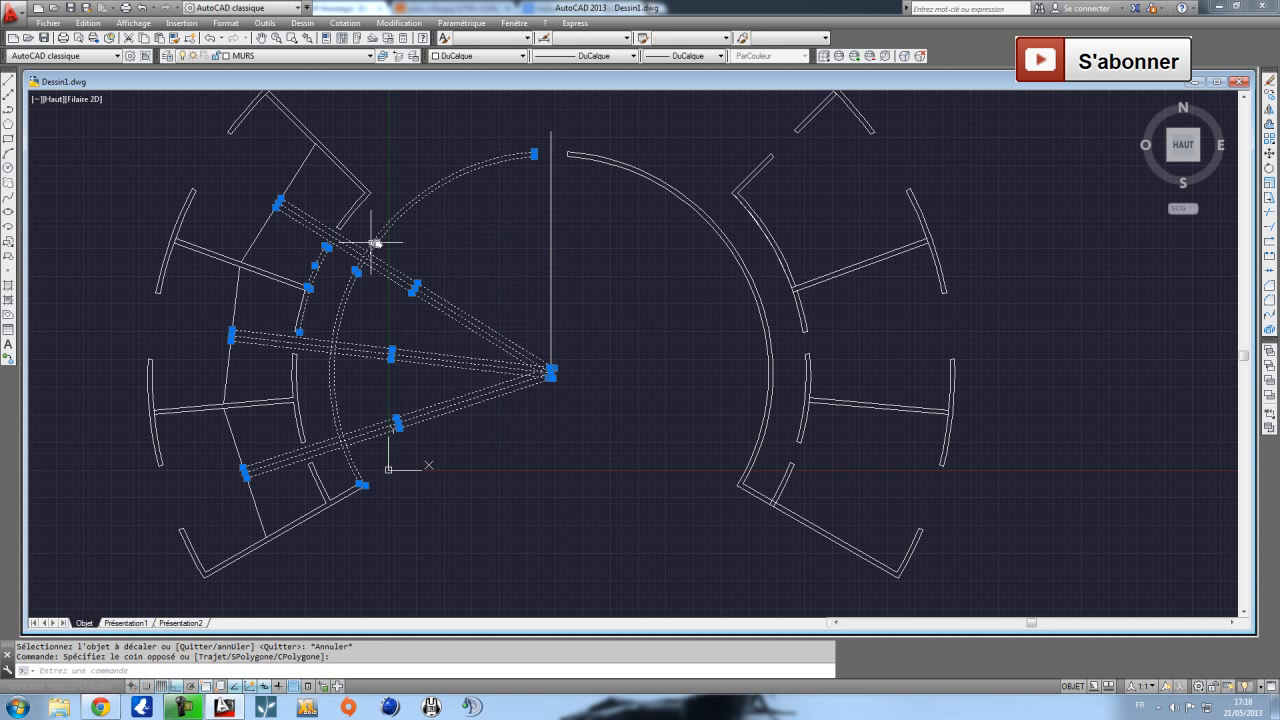
{"action": "left_click", "coordinate": [1269, 212]}
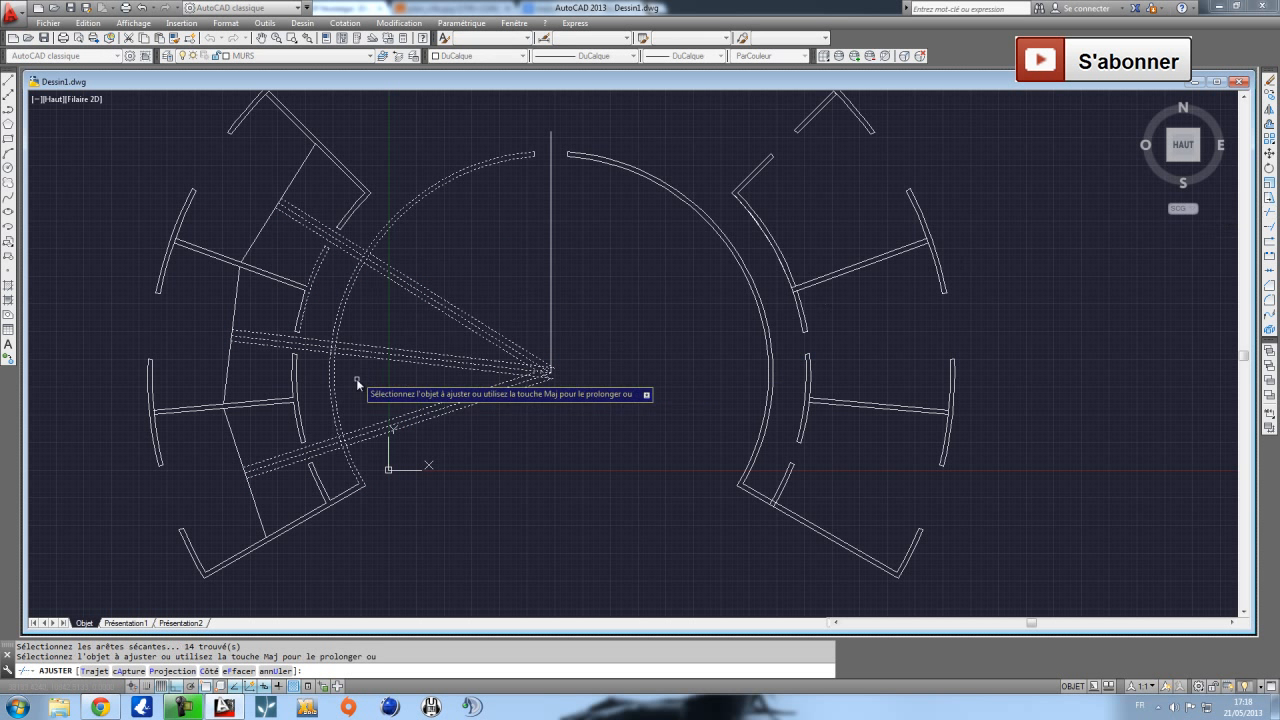
{"action": "left_click", "coordinate": [449, 434]}
{"action": "left_click", "coordinate": [444, 277]}
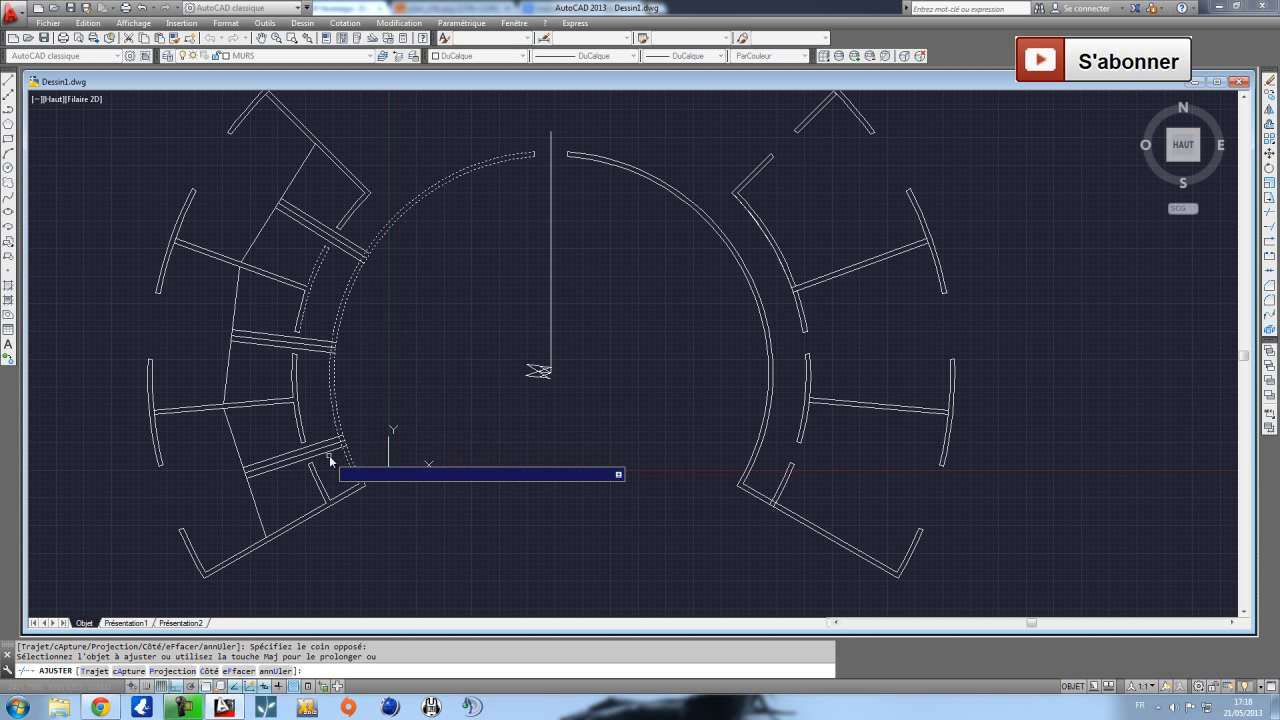
Trim the three groups of radial lines outside the round wall, leaving only the pieces within the wall thickness.
{"action": "left_click", "coordinate": [330, 465]}
{"action": "left_click", "coordinate": [312, 446]}
{"action": "left_click", "coordinate": [317, 363]}
{"action": "left_click", "coordinate": [318, 332]}
{"action": "left_click", "coordinate": [349, 249]}
{"action": "left_click", "coordinate": [362, 266]}
Try to trim the round wall between the upper group of short radial lines, then undo it and leave Trim.
{"action": "scroll", "coordinate": [362, 266], "scroll_direction": "up", "scroll_amount": 4}
{"action": "left_click", "coordinate": [410, 272]}
{"action": "left_click", "coordinate": [377, 229]}
{"action": "scroll", "coordinate": [423, 330], "scroll_direction": "down", "scroll_amount": 4}
{"action": "scroll", "coordinate": [365, 272], "scroll_direction": "up", "scroll_amount": 3}
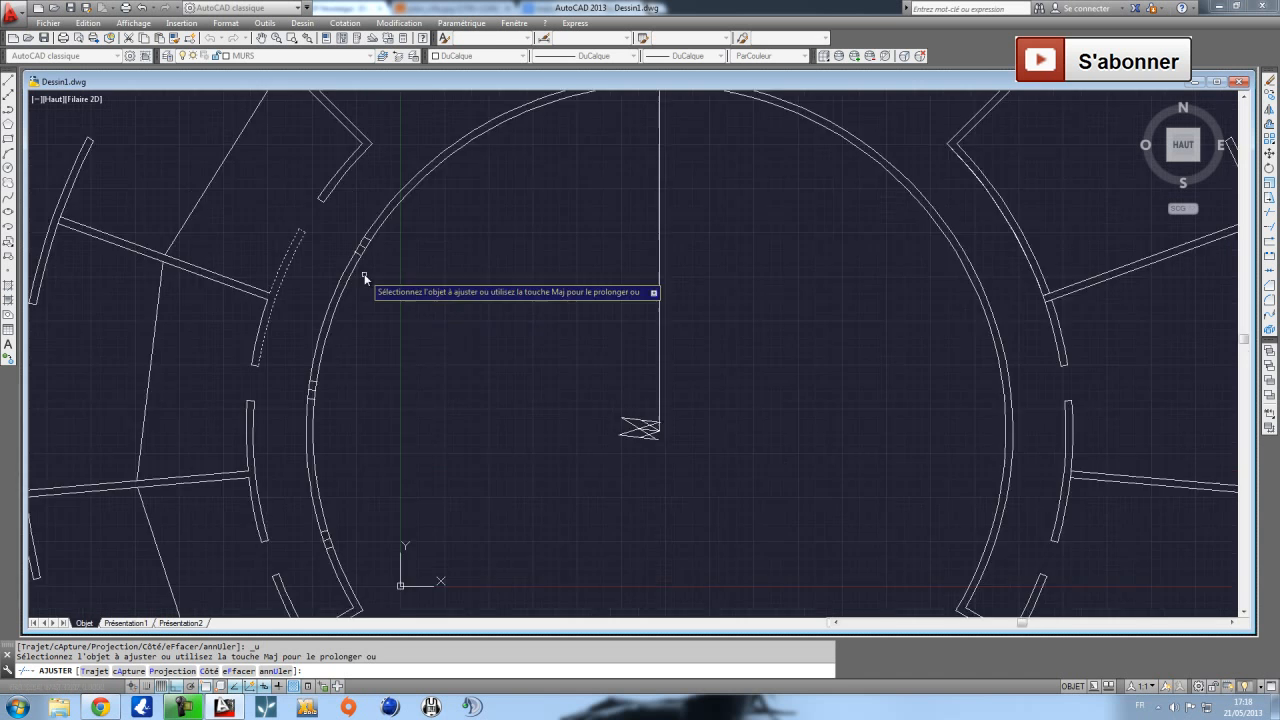
{"action": "key", "text": "Escape"}
Trim both arcs of the round wall between the upper pair of jamb lines to open the upper doorway.
{"action": "left_click", "coordinate": [397, 290]}
{"action": "left_click", "coordinate": [356, 214]}
{"action": "scroll", "coordinate": [363, 272], "scroll_direction": "down", "scroll_amount": 4}
{"action": "left_click", "coordinate": [458, 446]}
{"action": "left_click", "coordinate": [278, 188]}
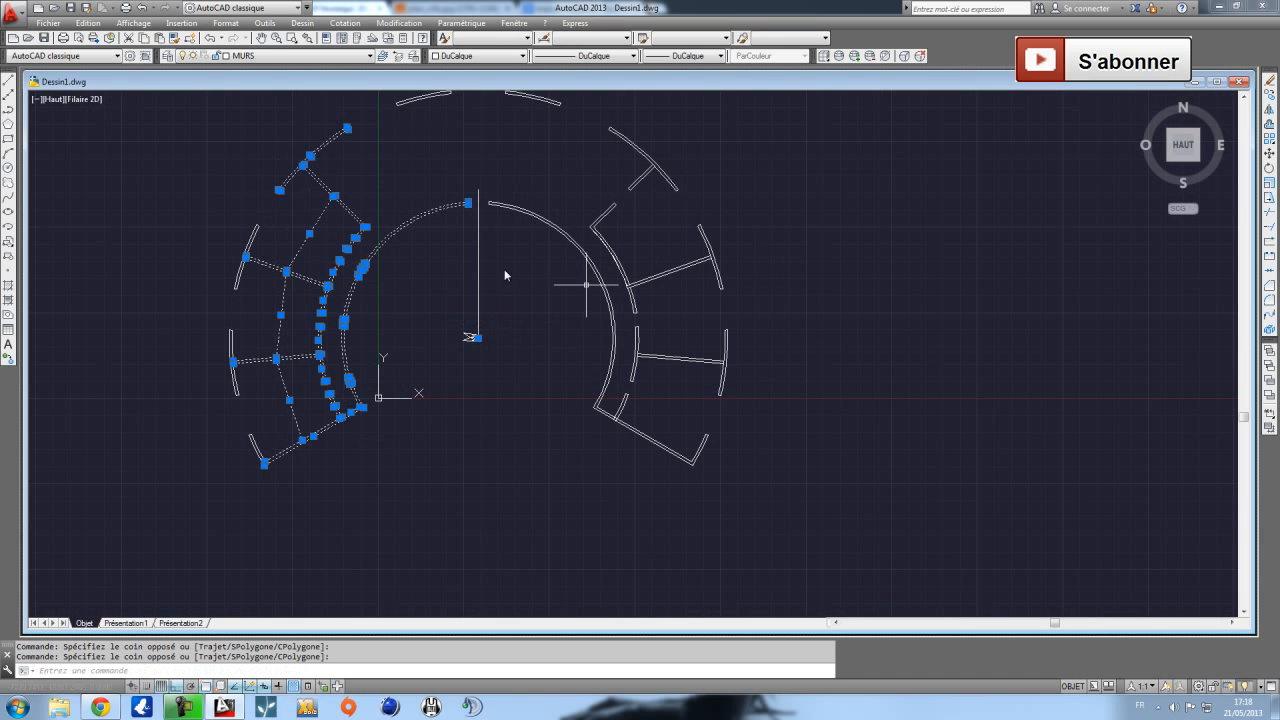
{"action": "left_click", "coordinate": [1270, 213]}
{"action": "scroll", "coordinate": [450, 262], "scroll_direction": "up", "scroll_amount": 4}
{"action": "mouse_move", "coordinate": [230, 258]}
{"action": "middle_mouse_down"}
{"action": "mouse_move", "coordinate": [405, 329]}
{"action": "mouse_move", "coordinate": [748, 348]}
{"action": "middle_mouse_up"}
{"action": "left_click", "coordinate": [426, 383]}
{"action": "left_click", "coordinate": [405, 354]}
Trim both round wall arcs between the middle and lower pairs of jamb lines to open those two doorways.
{"action": "scroll", "coordinate": [417, 429], "scroll_direction": "down", "scroll_amount": 5}
{"action": "middle_click_drag", "start_coordinate": [399, 522], "coordinate": [386, 434]}
{"action": "scroll", "coordinate": [375, 462], "scroll_direction": "up", "scroll_amount": 7}
{"action": "left_click", "coordinate": [314, 376]}
{"action": "left_click", "coordinate": [277, 343]}
{"action": "scroll", "coordinate": [321, 408], "scroll_direction": "down", "scroll_amount": 5}
{"action": "middle_click_drag", "start_coordinate": [326, 540], "coordinate": [317, 334]}
{"action": "scroll", "coordinate": [321, 386], "scroll_direction": "up", "scroll_amount": 5}
{"action": "left_click", "coordinate": [334, 513]}
{"action": "left_click", "coordinate": [309, 505]}
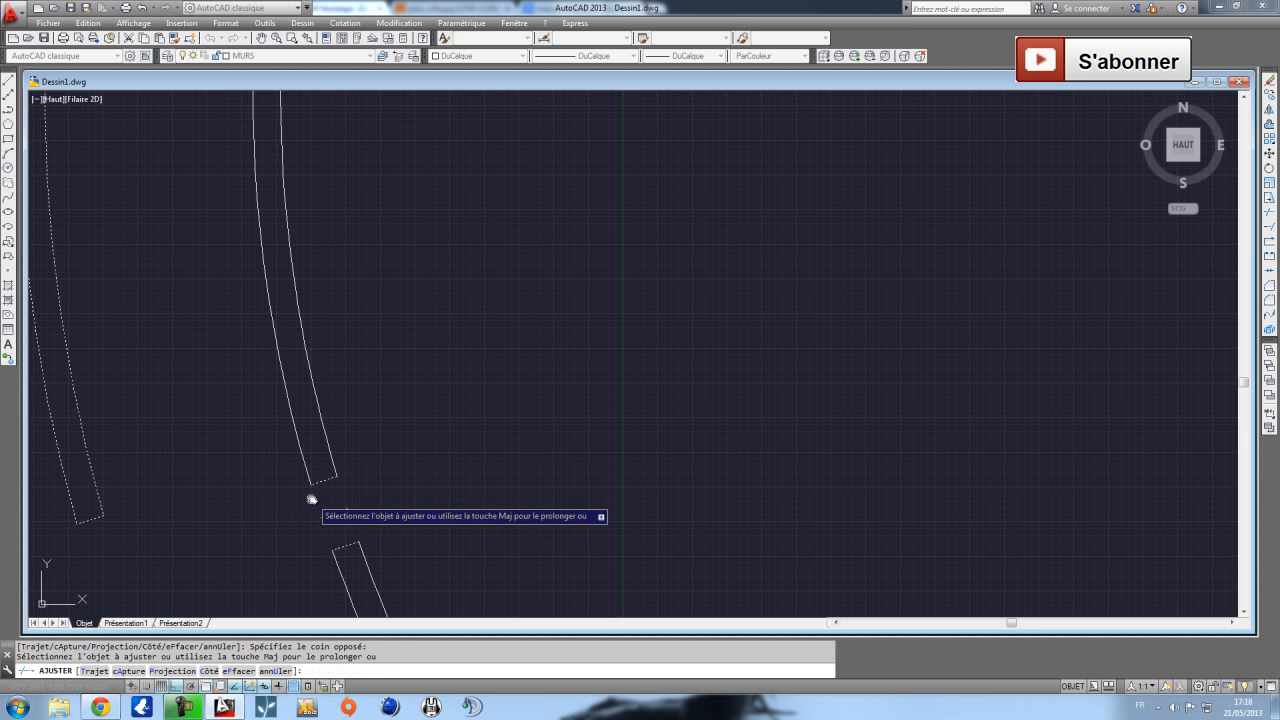
{"action": "key", "text": "Escape"}
Erase the leftover centre-line pieces in the three left openings of the round wall.
{"action": "scroll", "coordinate": [331, 511], "scroll_direction": "down", "scroll_amount": 5}
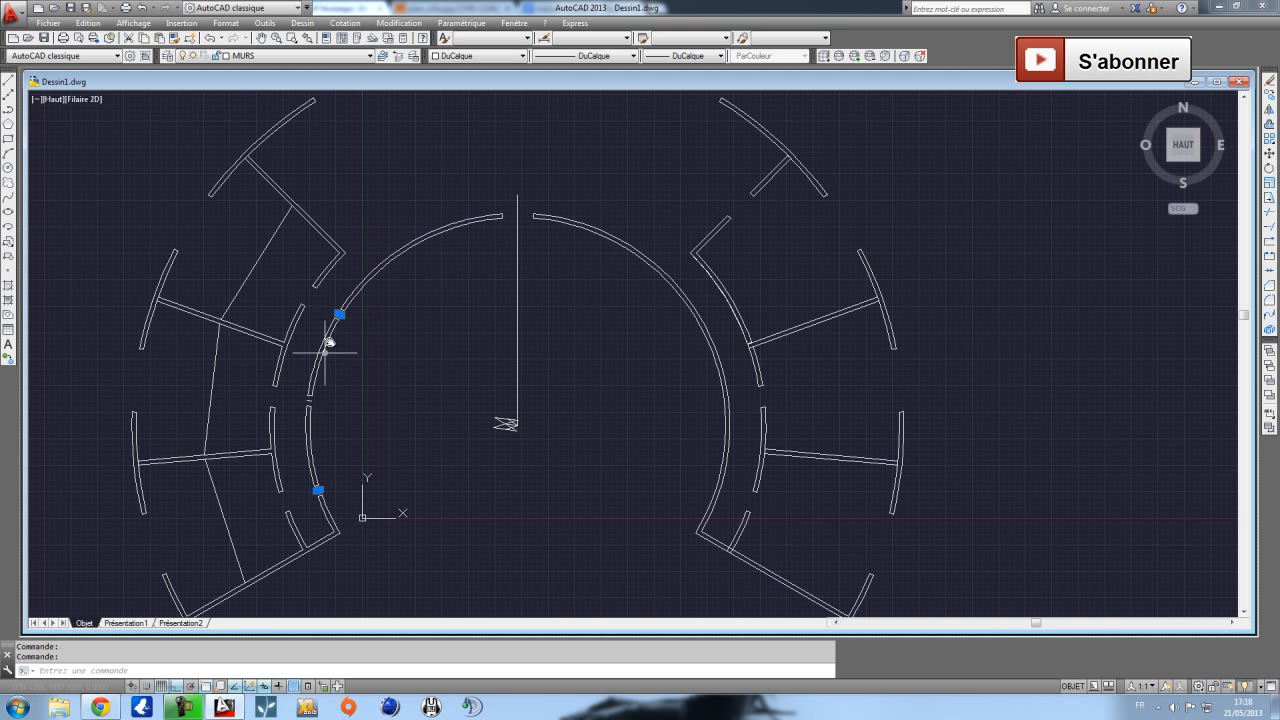
{"action": "left_click", "coordinate": [313, 296]}
{"action": "left_click", "coordinate": [329, 450]}
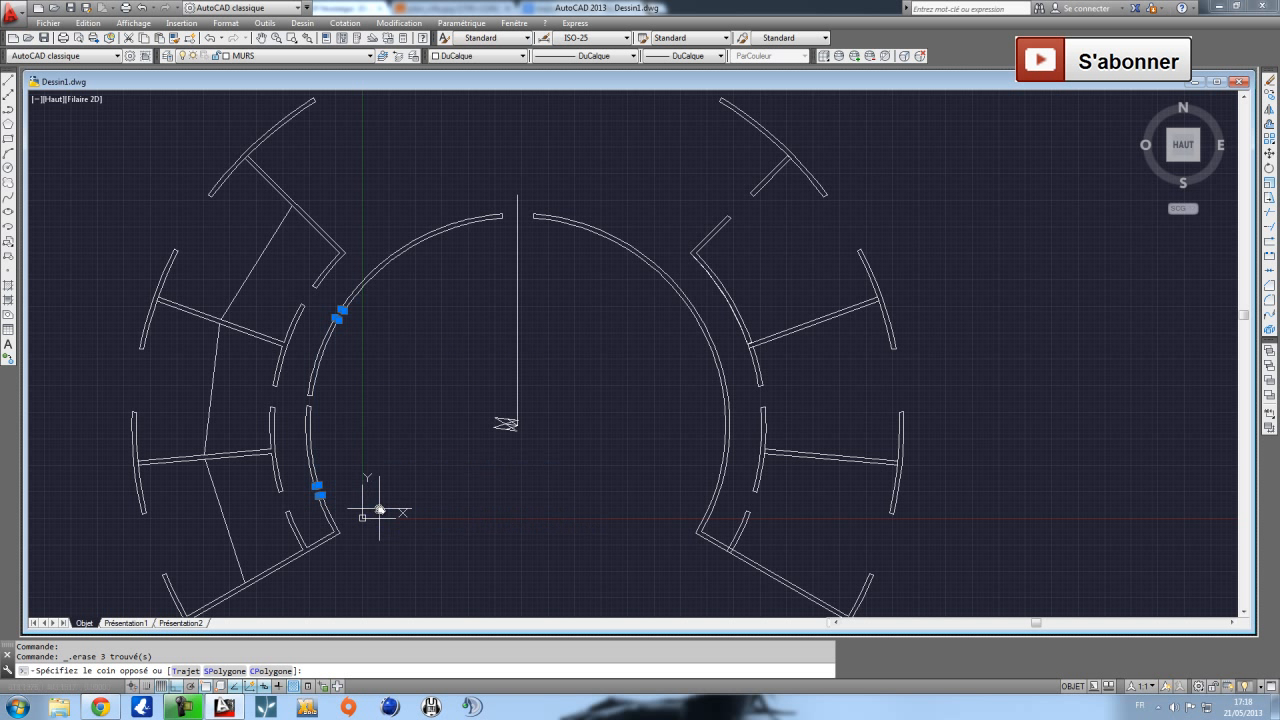
{"action": "left_click", "coordinate": [291, 383]}
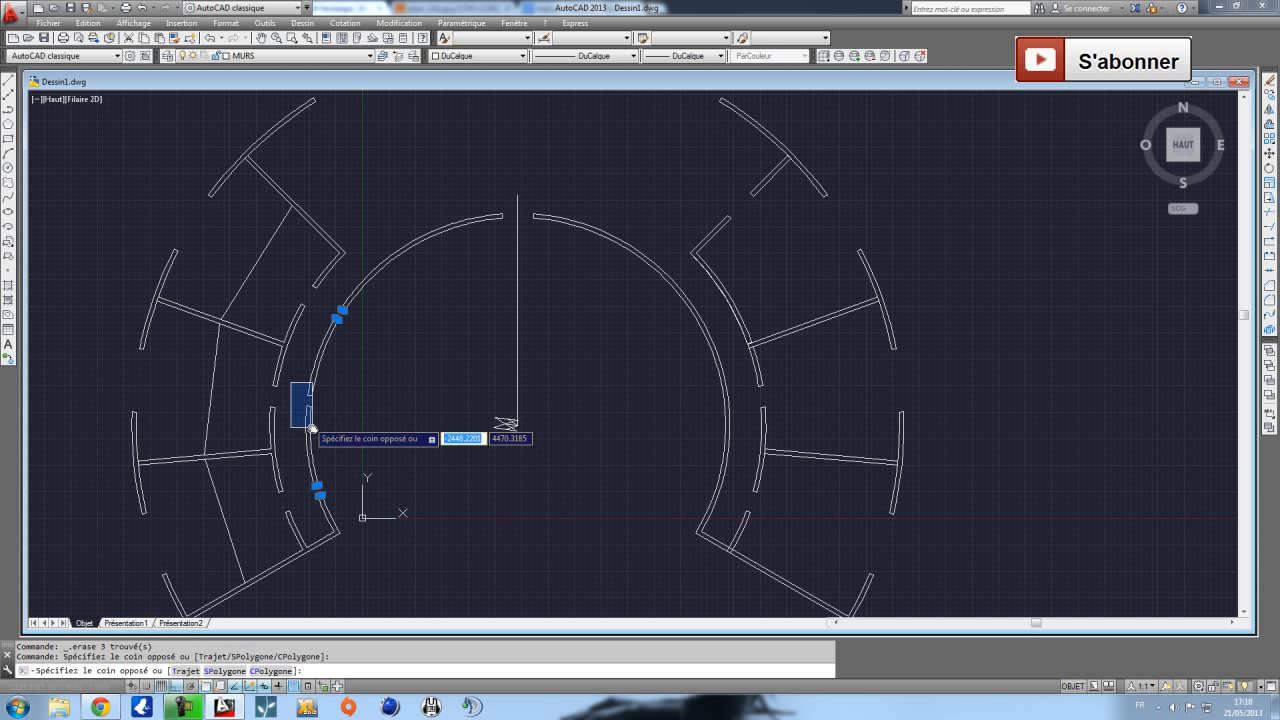
{"action": "left_click", "coordinate": [366, 489]}
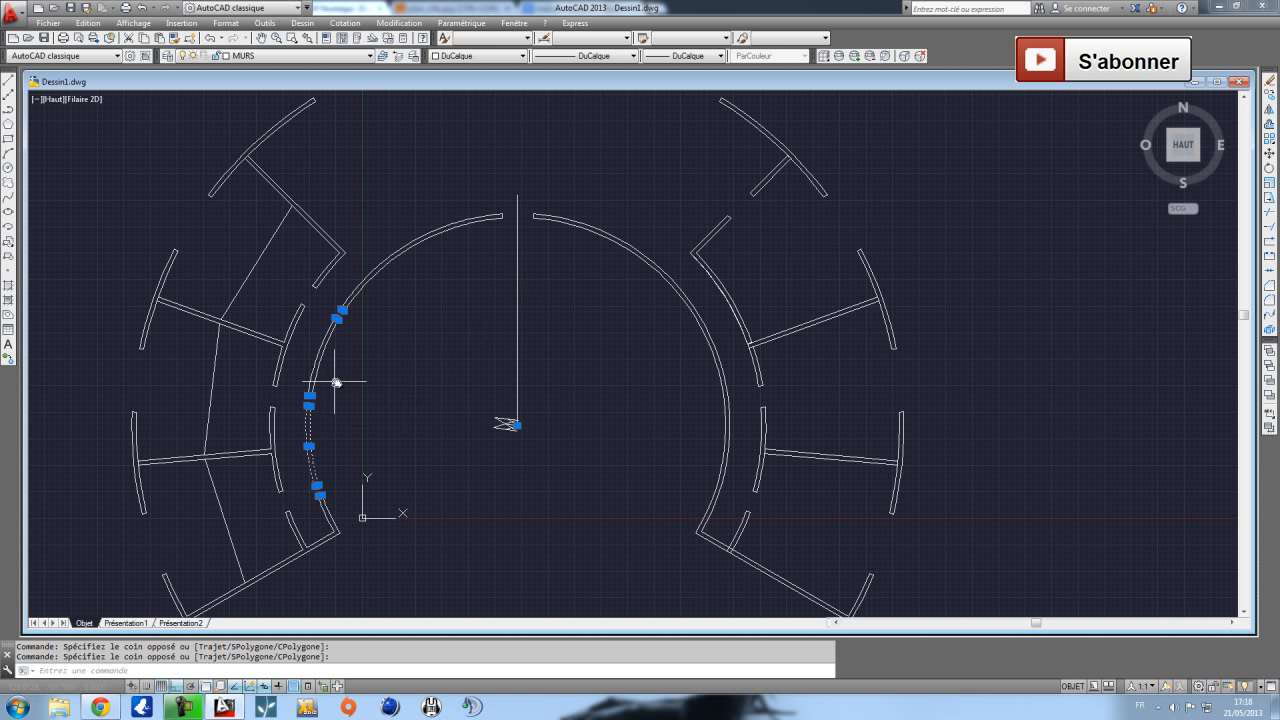
{"action": "left_click", "coordinate": [291, 382]}
{"action": "left_click", "coordinate": [344, 434]}
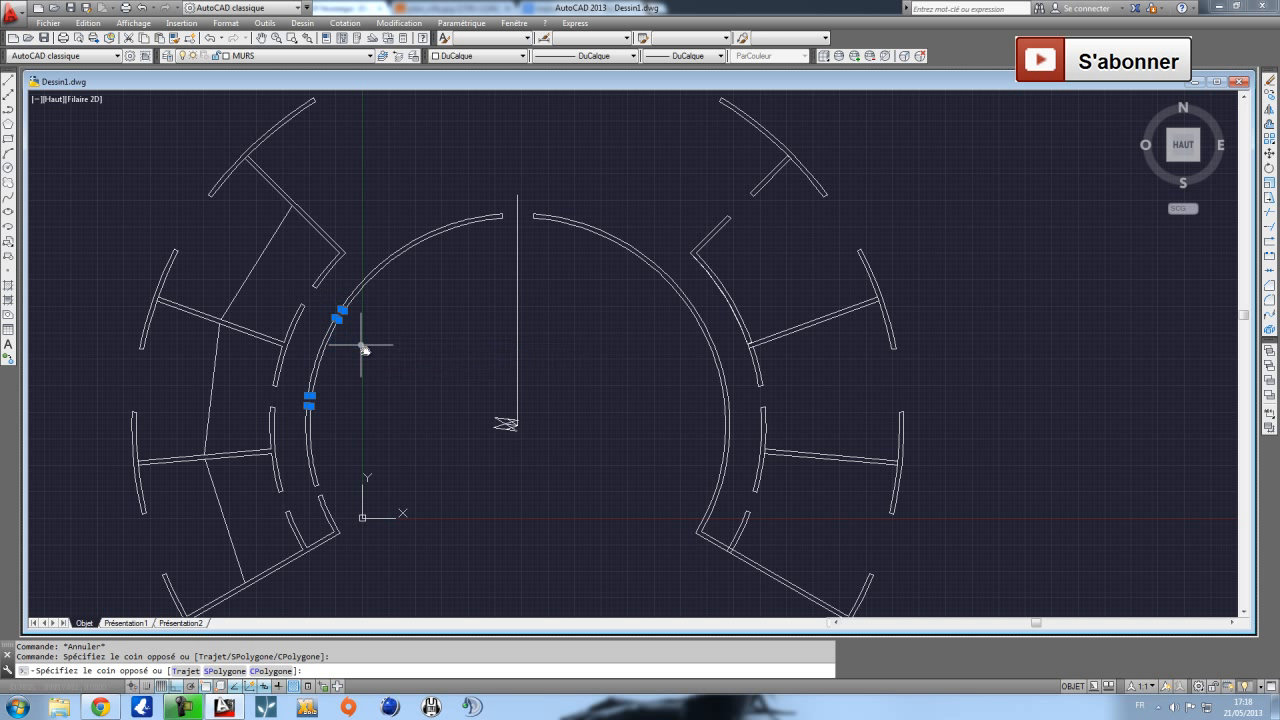
{"action": "key", "text": "Escape"}
Mirror the six jamb lines of the left openings about the vertical central axis, keeping the originals.
{"action": "left_click", "coordinate": [298, 384]}
{"action": "left_click", "coordinate": [321, 445]}
{"action": "left_click", "coordinate": [306, 473]}
{"action": "left_click", "coordinate": [335, 481]}
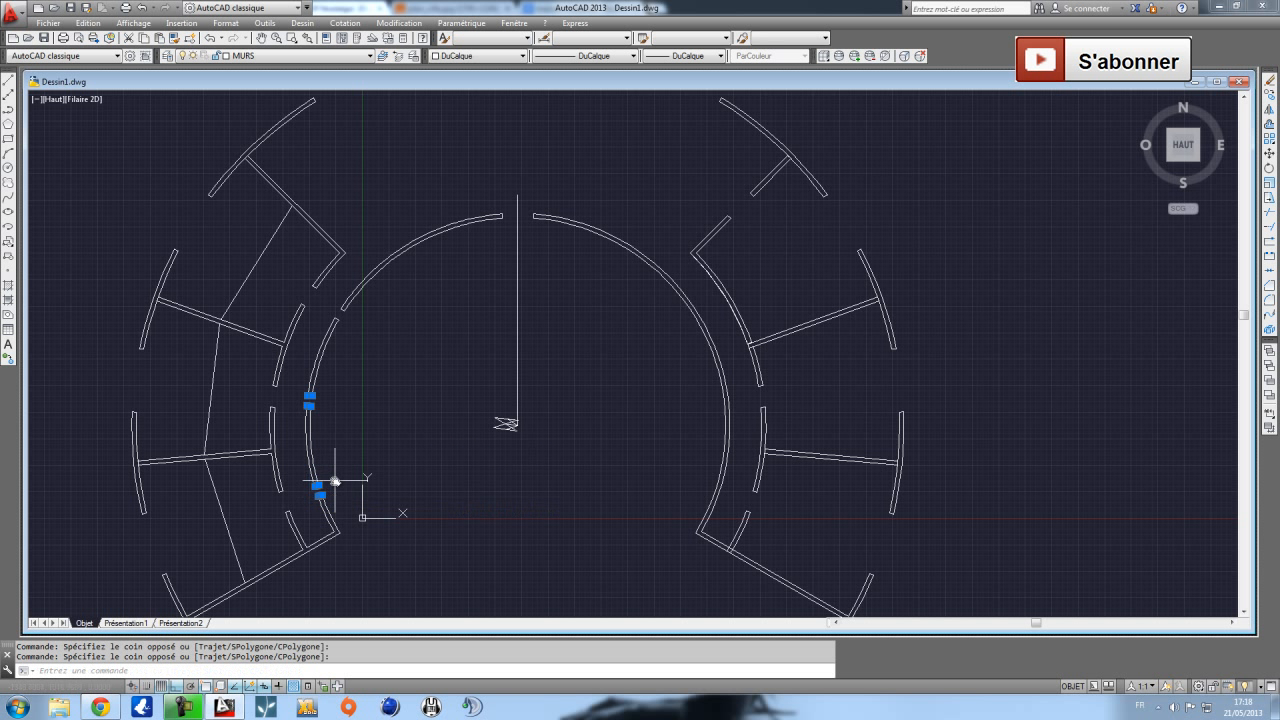
{"action": "left_click", "coordinate": [325, 314]}
{"action": "left_click", "coordinate": [355, 343]}
{"action": "left_click", "coordinate": [1270, 110]}
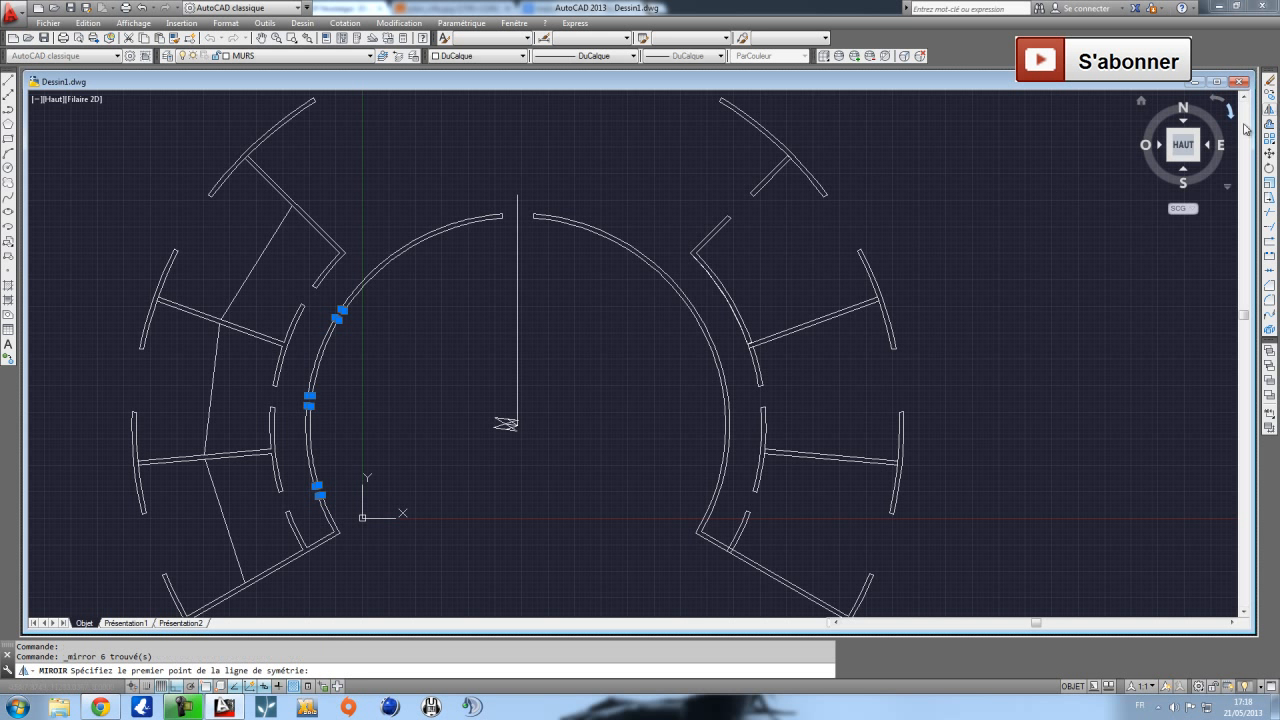
{"action": "left_click", "coordinate": [516, 205]}
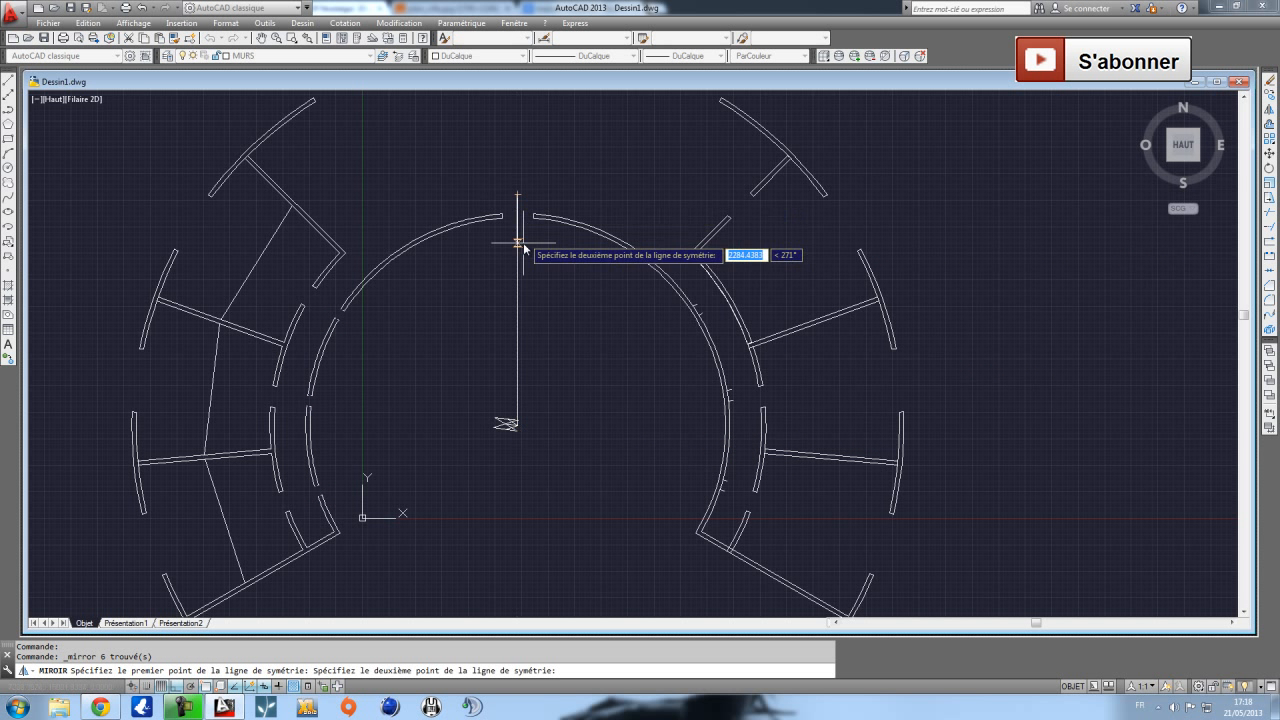
{"action": "left_click", "coordinate": [512, 325]}
{"action": "key", "text": "Return"}
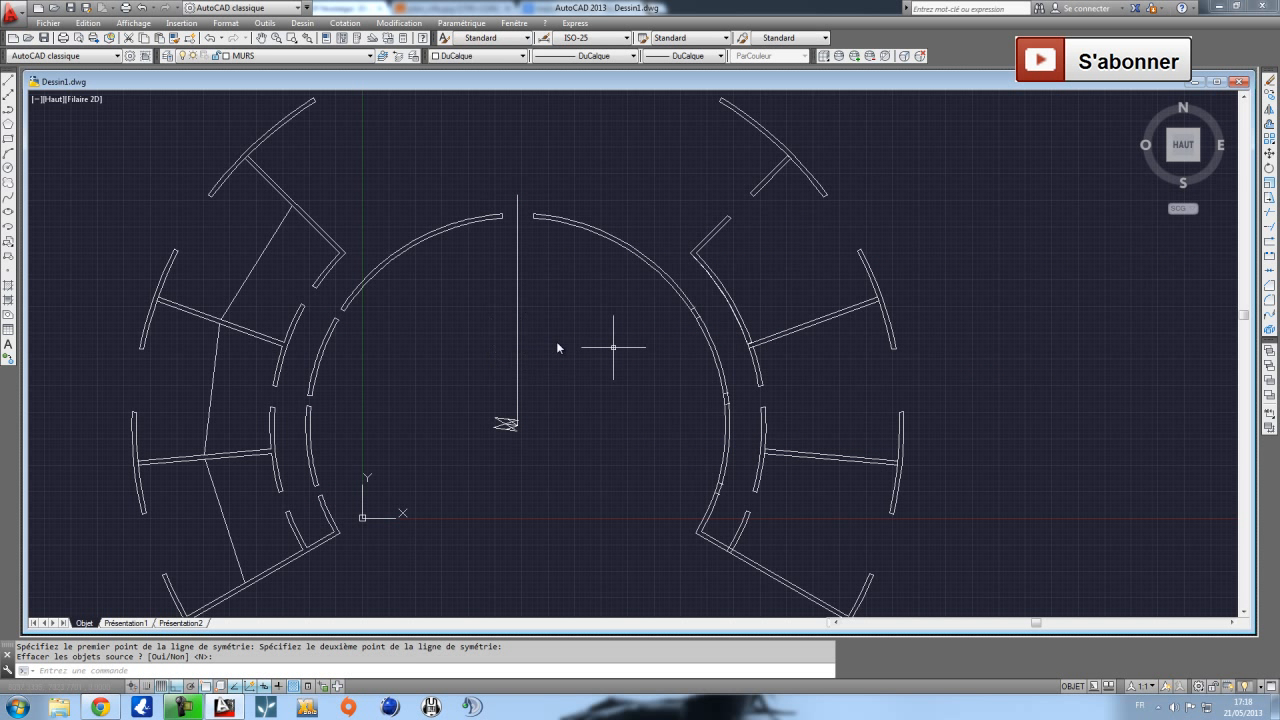
{"action": "left_click", "coordinate": [672, 300]}
{"action": "left_click", "coordinate": [823, 543]}
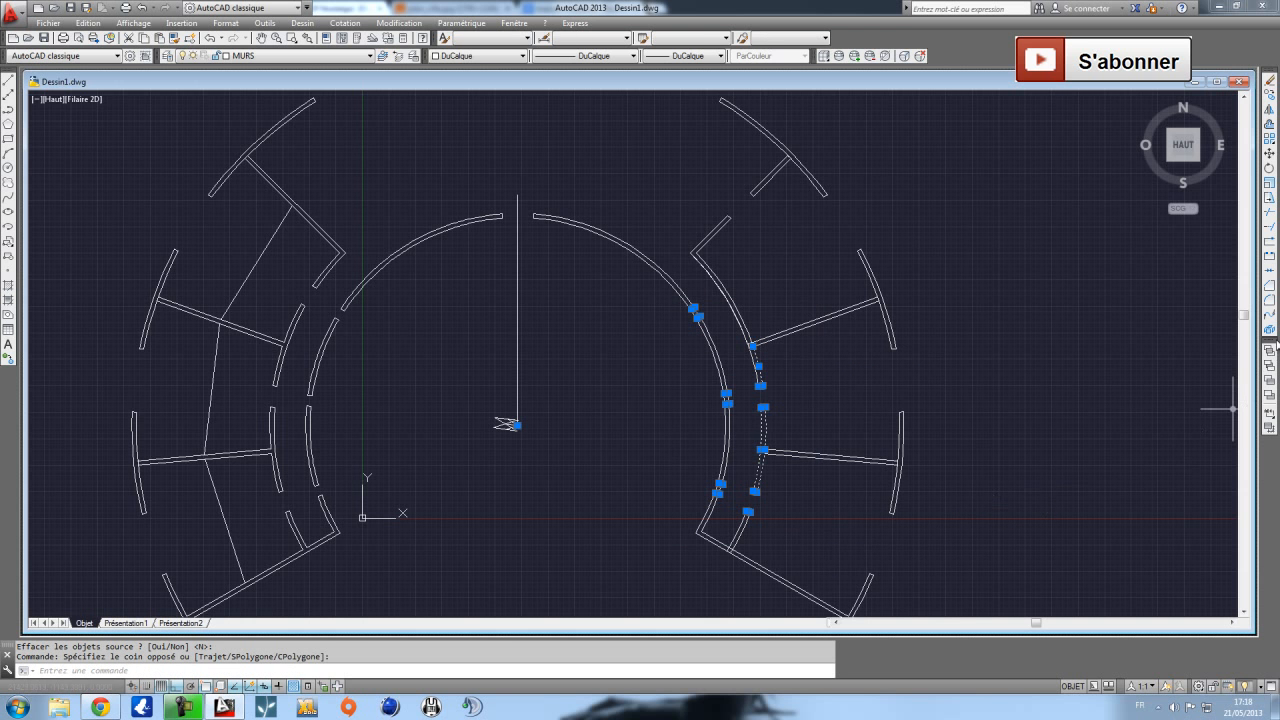
{"action": "left_click", "coordinate": [1269, 228]}
{"action": "scroll", "coordinate": [706, 523], "scroll_direction": "up", "scroll_amount": 4}
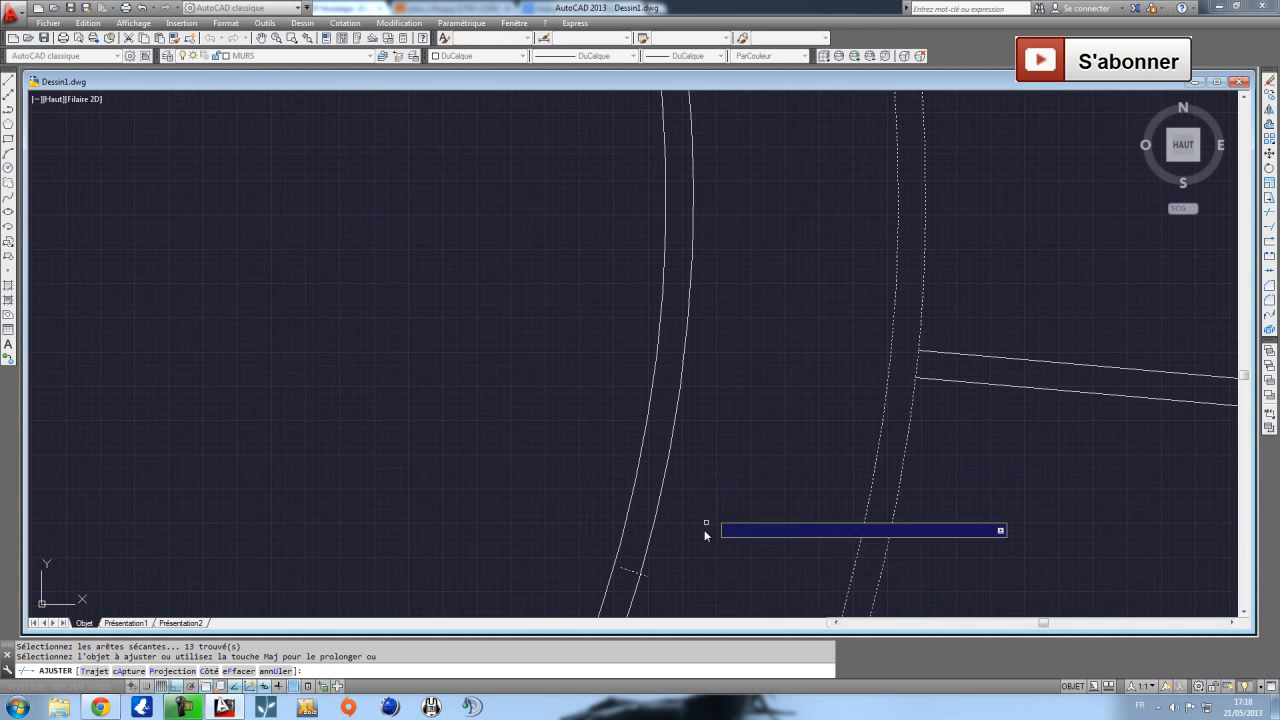
{"action": "scroll", "coordinate": [649, 400], "scroll_direction": "down", "scroll_amount": 4}
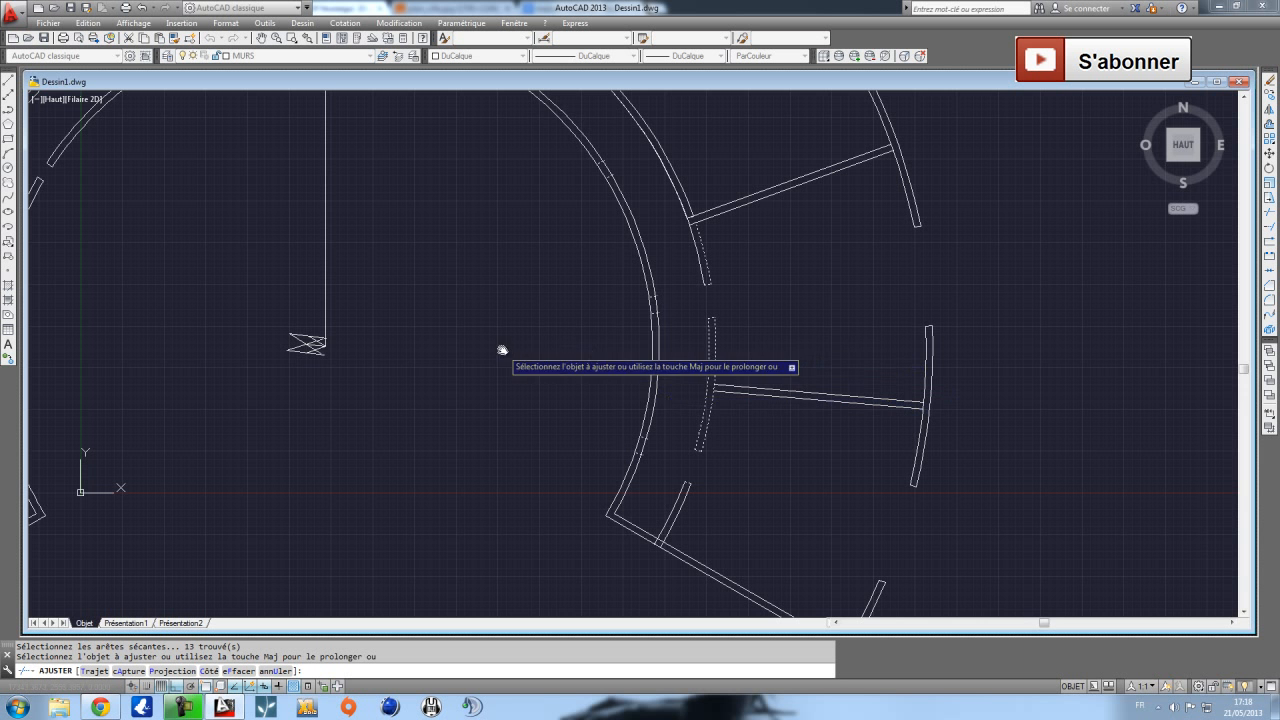
Cancel the running trim and undo the mirroring of the six jamb lines.
{"action": "key", "text": "ctrl+z"}
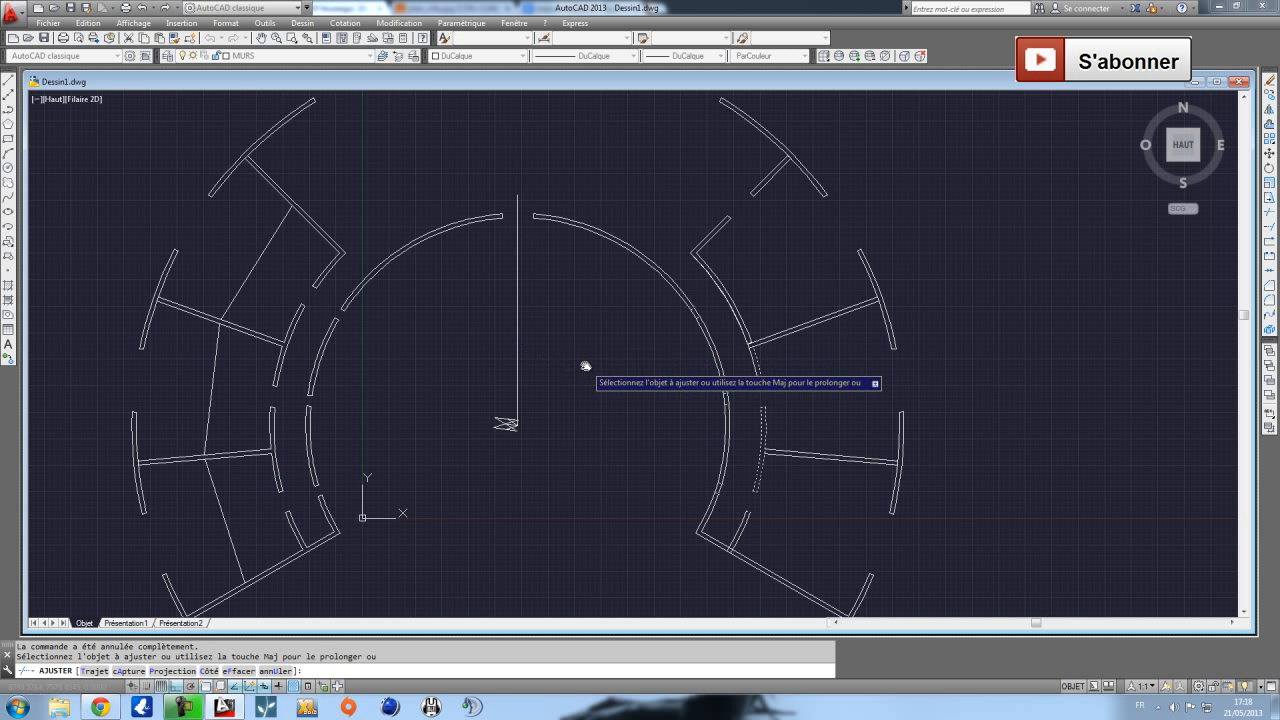
{"action": "key", "text": "Escape"}
{"action": "key", "text": "ctrl+z"}
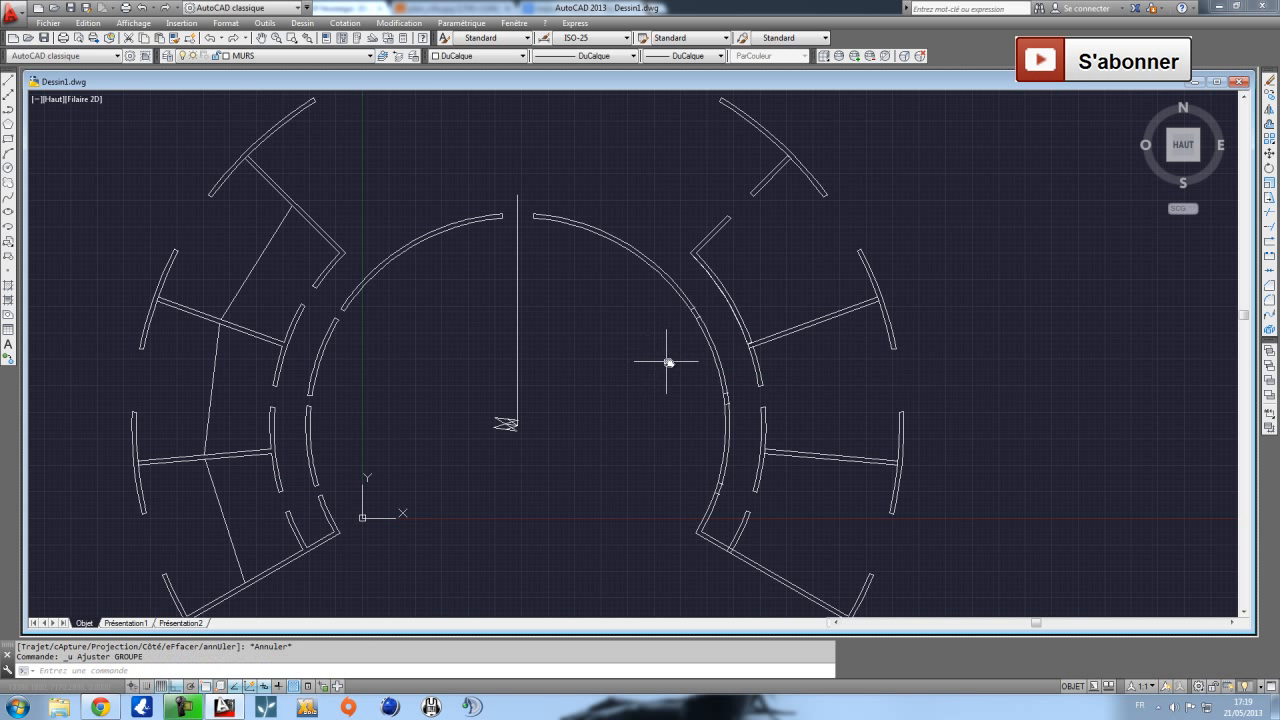
{"action": "scroll", "coordinate": [568, 326], "scroll_direction": "up", "scroll_amount": 3}
{"action": "scroll", "coordinate": [434, 260], "scroll_direction": "down", "scroll_amount": 2}
Erase the long vertical axis line and the small stray lines at the centre of the round wall.
{"action": "left_click", "coordinate": [480, 352]}
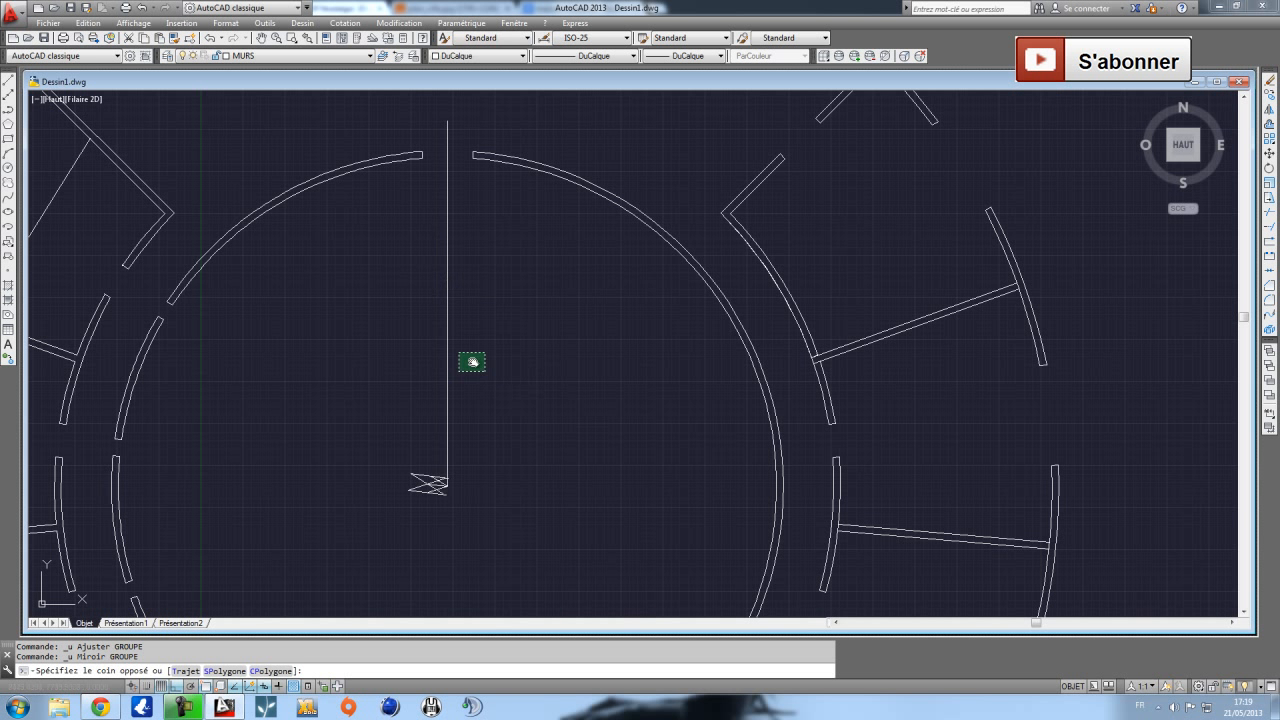
{"action": "left_click", "coordinate": [447, 393]}
{"action": "left_click", "coordinate": [483, 537]}
{"action": "left_click", "coordinate": [377, 443]}
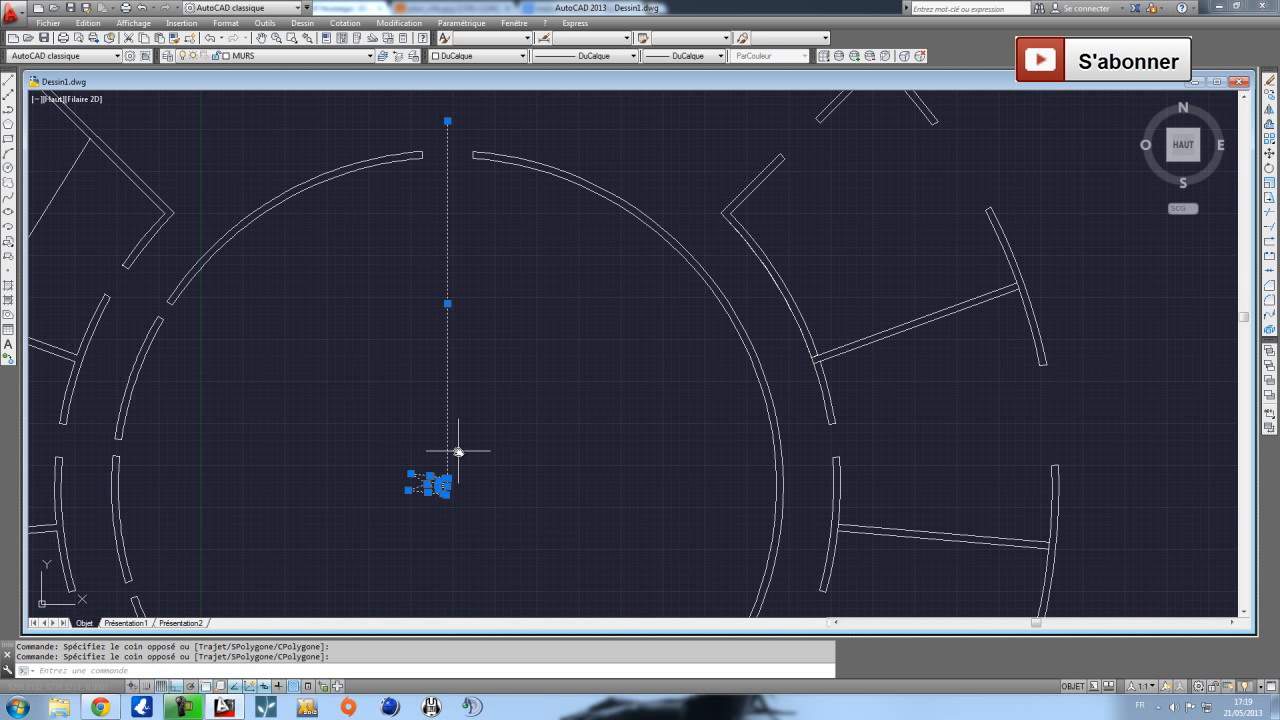
{"action": "key", "text": "Delete"}
{"action": "key", "text": "Escape"}
Draw a new vertical axis line straight up from the centre of the round wall.
{"action": "left_click", "coordinate": [7, 88]}
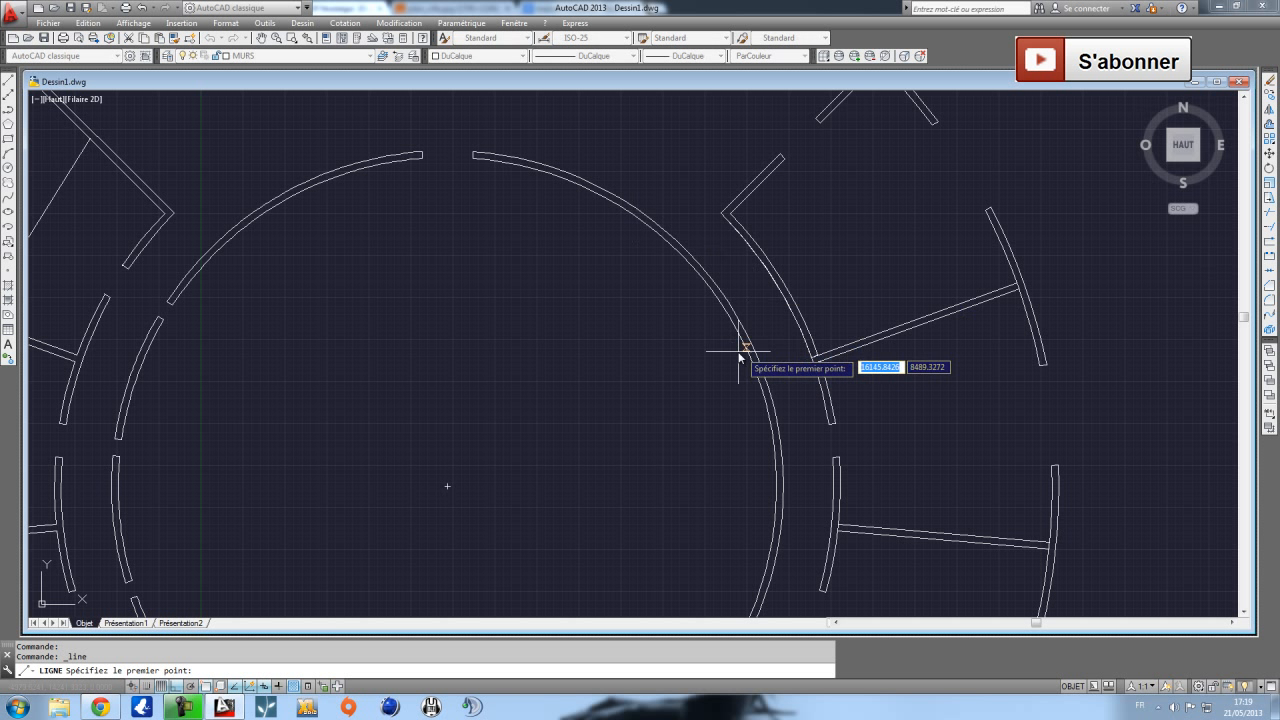
{"action": "left_click", "coordinate": [447, 488]}
{"action": "left_click", "coordinate": [447, 303]}
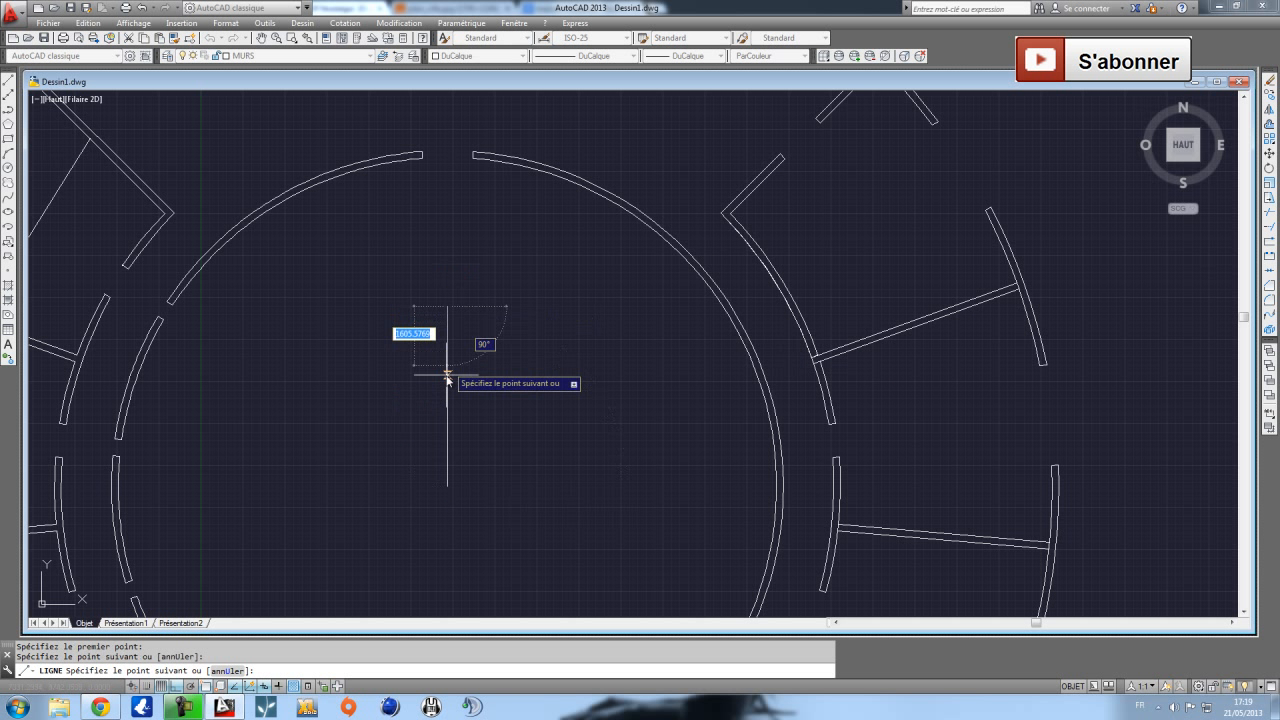
{"action": "key", "text": "Escape"}
Mirror the six jamb lines of the round wall's left openings about the new vertical axis, keeping the originals.
{"action": "middle_click_drag", "start_coordinate": [159, 290], "coordinate": [277, 205]}
{"action": "left_click", "coordinate": [276, 204]}
{"action": "left_click", "coordinate": [303, 243]}
{"action": "left_click", "coordinate": [260, 209]}
{"action": "left_click", "coordinate": [316, 253]}
{"action": "left_click", "coordinate": [243, 376]}
{"action": "left_click", "coordinate": [234, 486]}
{"action": "left_click", "coordinate": [266, 518]}
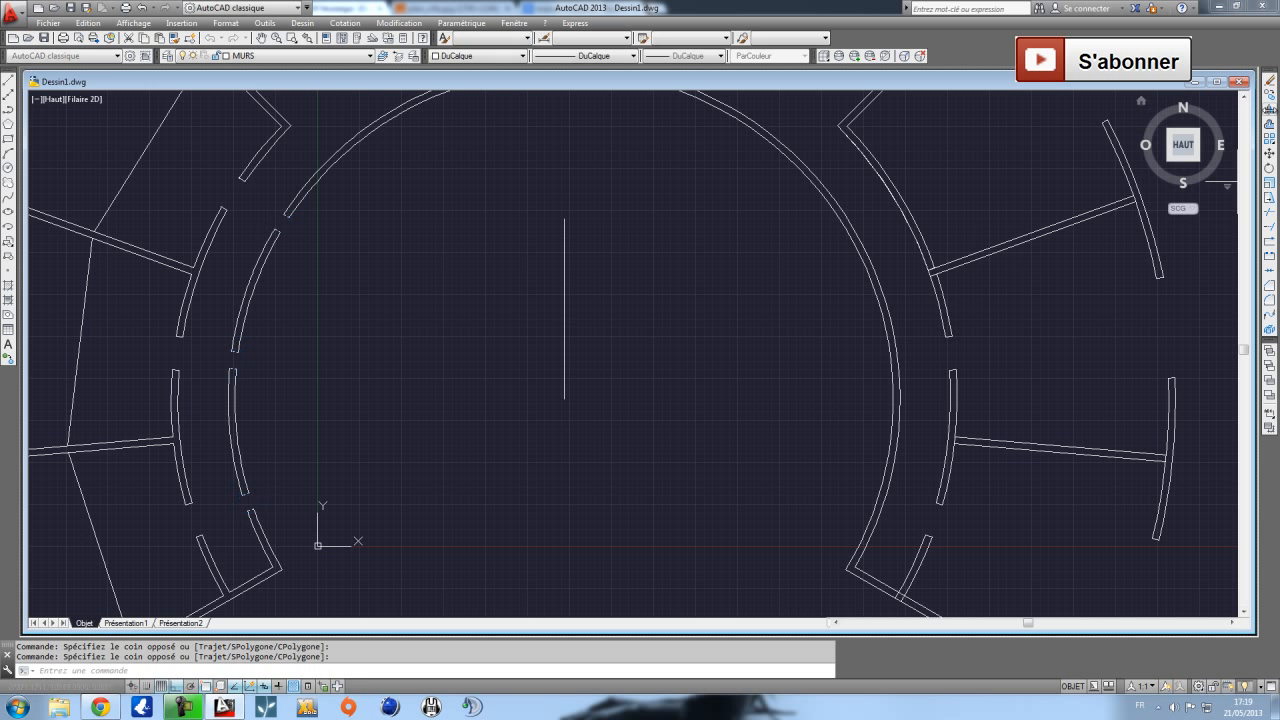
{"action": "left_click", "coordinate": [1268, 109]}
{"action": "left_click", "coordinate": [564, 399]}
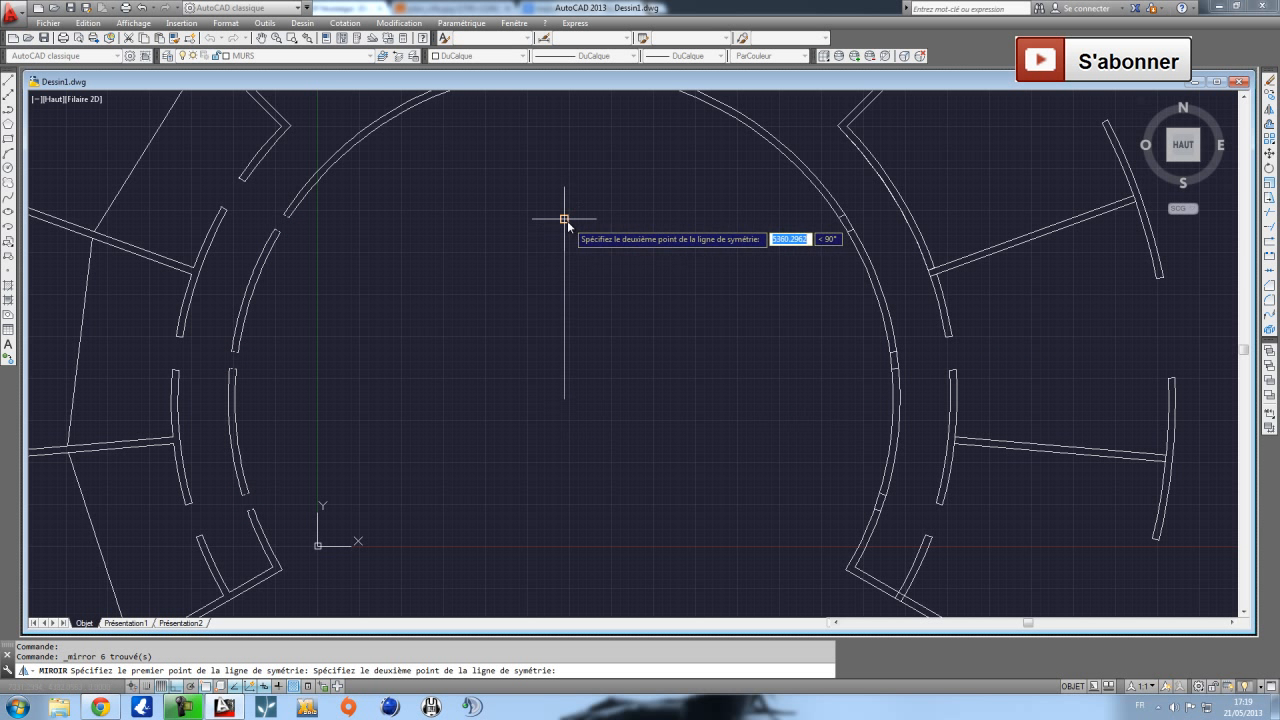
{"action": "left_click", "coordinate": [564, 218]}
{"action": "key", "text": "Return"}
Trim both round wall arcs between the lower pair of mirrored jamb lines, using the right-hand jambs as cutting edges.
{"action": "scroll", "coordinate": [844, 349], "scroll_direction": "up", "scroll_amount": 5}
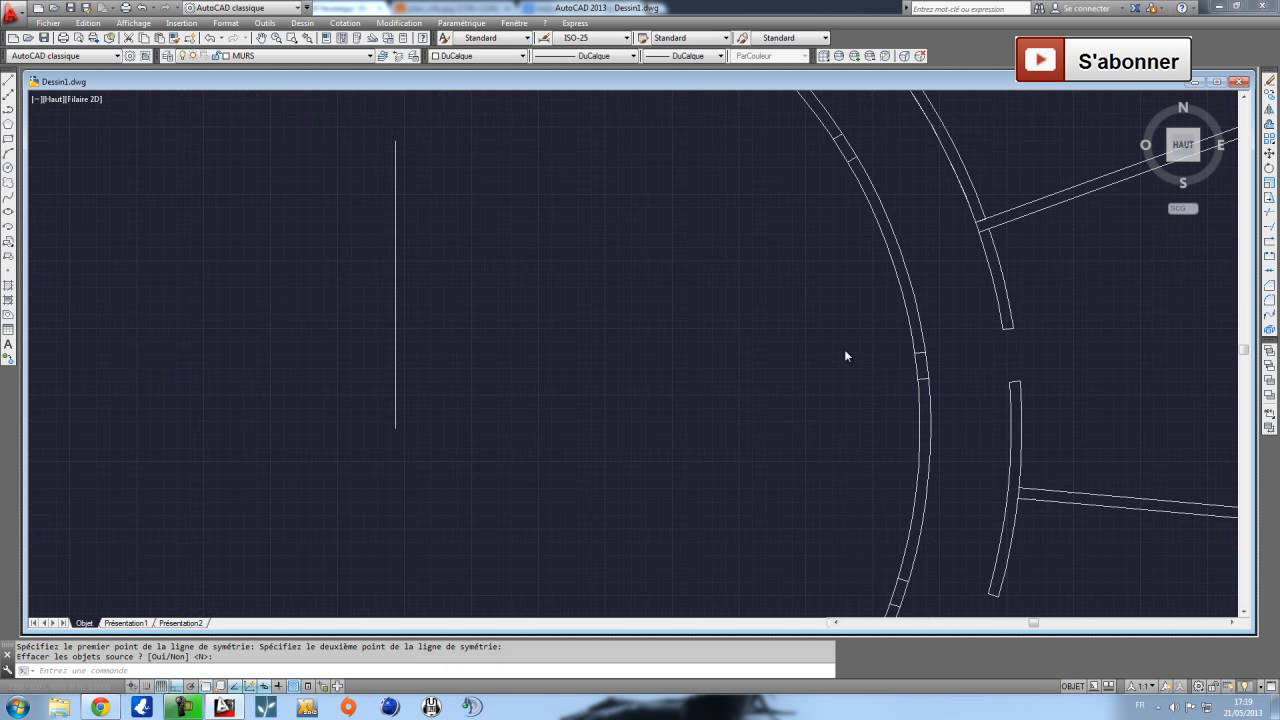
{"action": "scroll", "coordinate": [429, 365], "scroll_direction": "down", "scroll_amount": 2}
{"action": "left_click", "coordinate": [328, 194]}
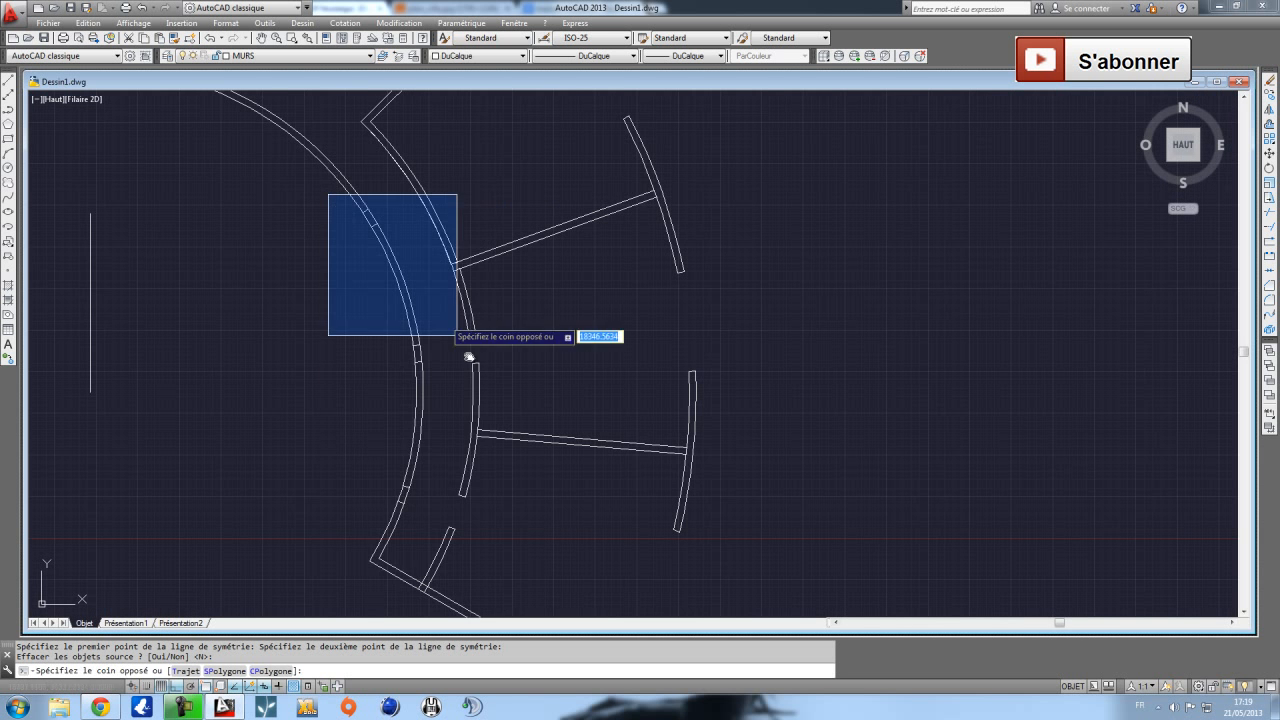
{"action": "left_click", "coordinate": [476, 538]}
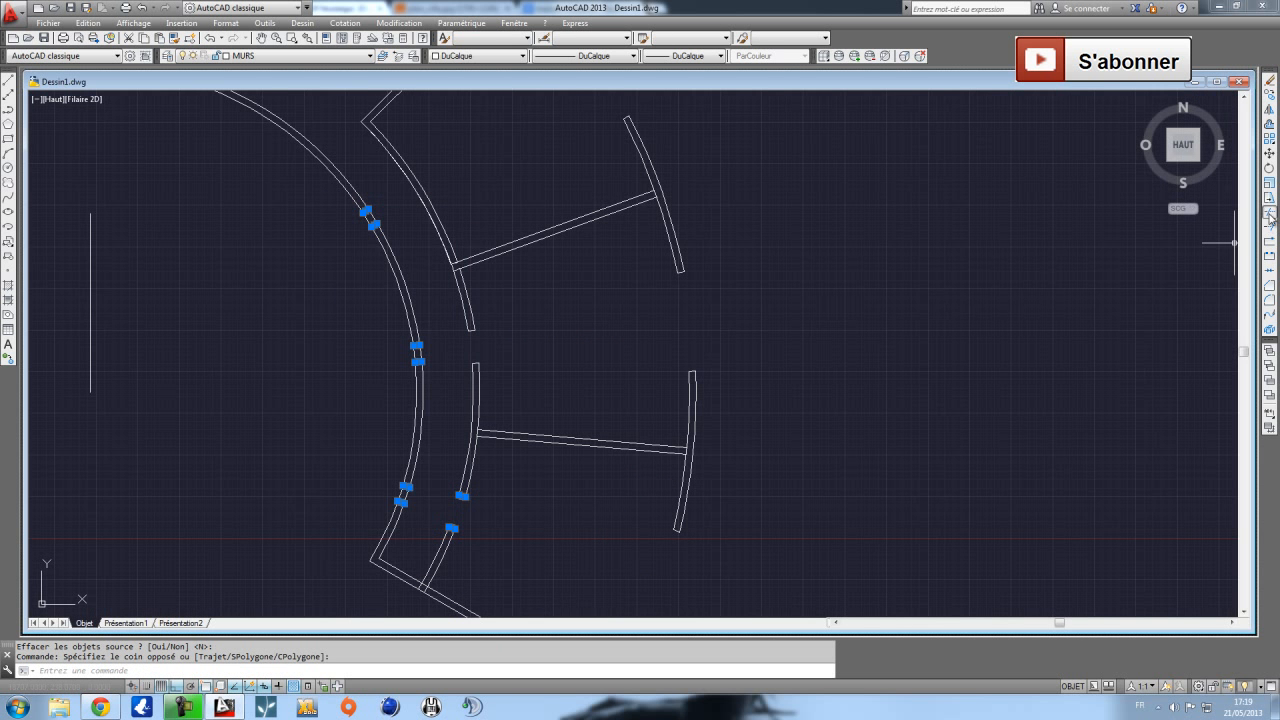
{"action": "scroll", "coordinate": [406, 500], "scroll_direction": "up", "scroll_amount": 4}
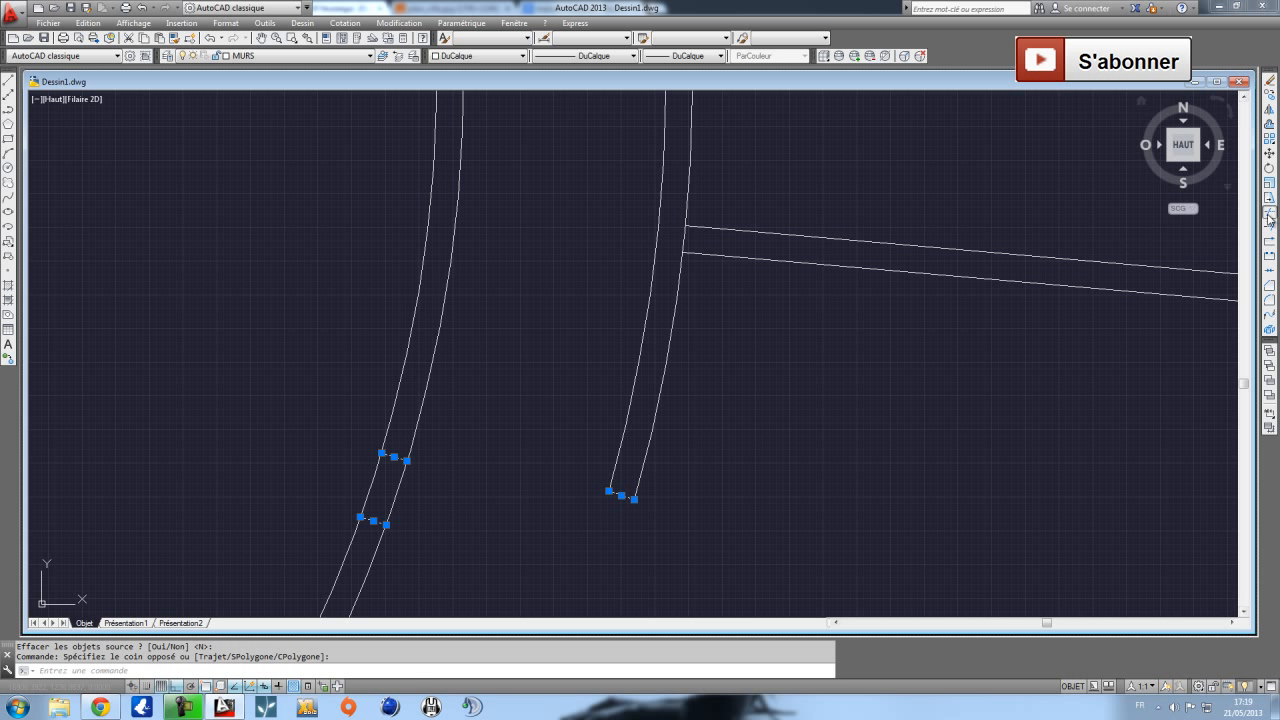
{"action": "left_click", "coordinate": [1271, 214]}
{"action": "left_click", "coordinate": [422, 505]}
{"action": "left_click", "coordinate": [363, 475]}
Trim the round wall arcs between the middle and upper pairs of mirrored jamb lines to open both right-hand doorways.
{"action": "scroll", "coordinate": [412, 451], "scroll_direction": "down", "scroll_amount": 2}
{"action": "middle_click_drag", "start_coordinate": [400, 233], "coordinate": [385, 425]}
{"action": "left_click", "coordinate": [434, 310]}
{"action": "left_click", "coordinate": [386, 299]}
{"action": "middle_click_drag", "start_coordinate": [393, 248], "coordinate": [404, 300]}
{"action": "scroll", "coordinate": [398, 285], "scroll_direction": "up", "scroll_amount": 5}
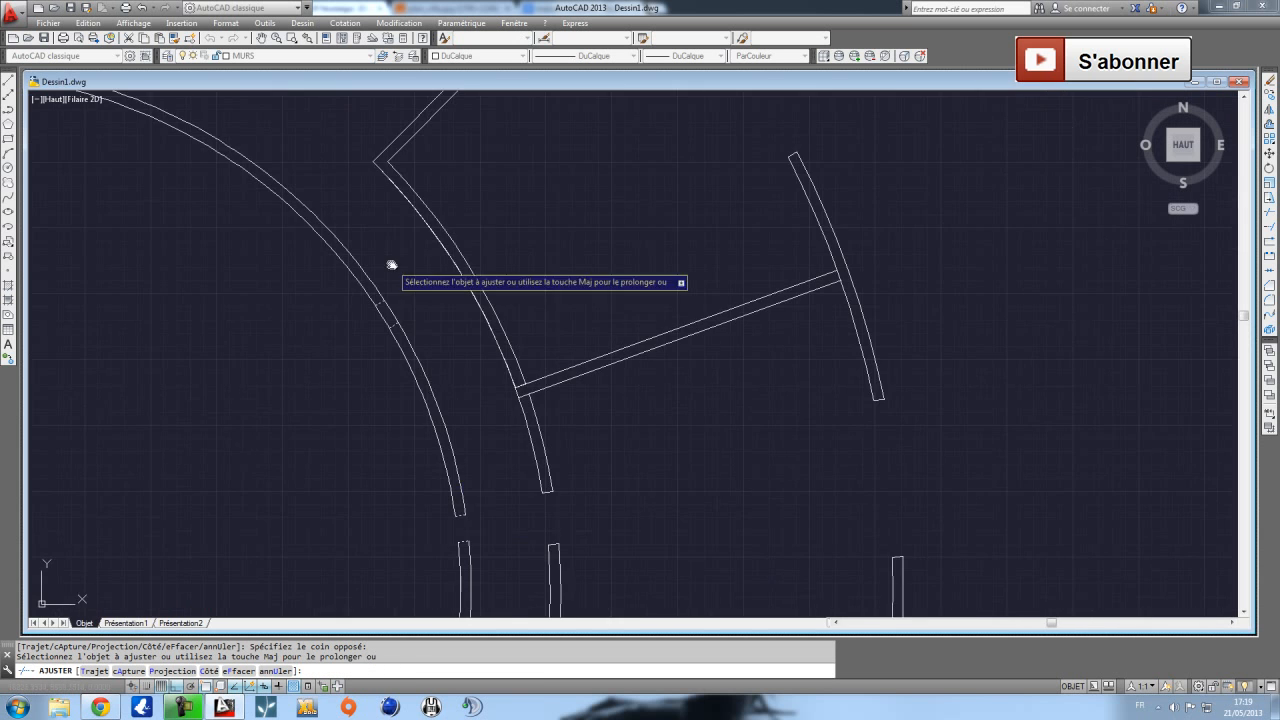
{"action": "scroll", "coordinate": [366, 451], "scroll_direction": "down", "scroll_amount": 6}
{"action": "middle_click_drag", "start_coordinate": [749, 333], "coordinate": [415, 468]}
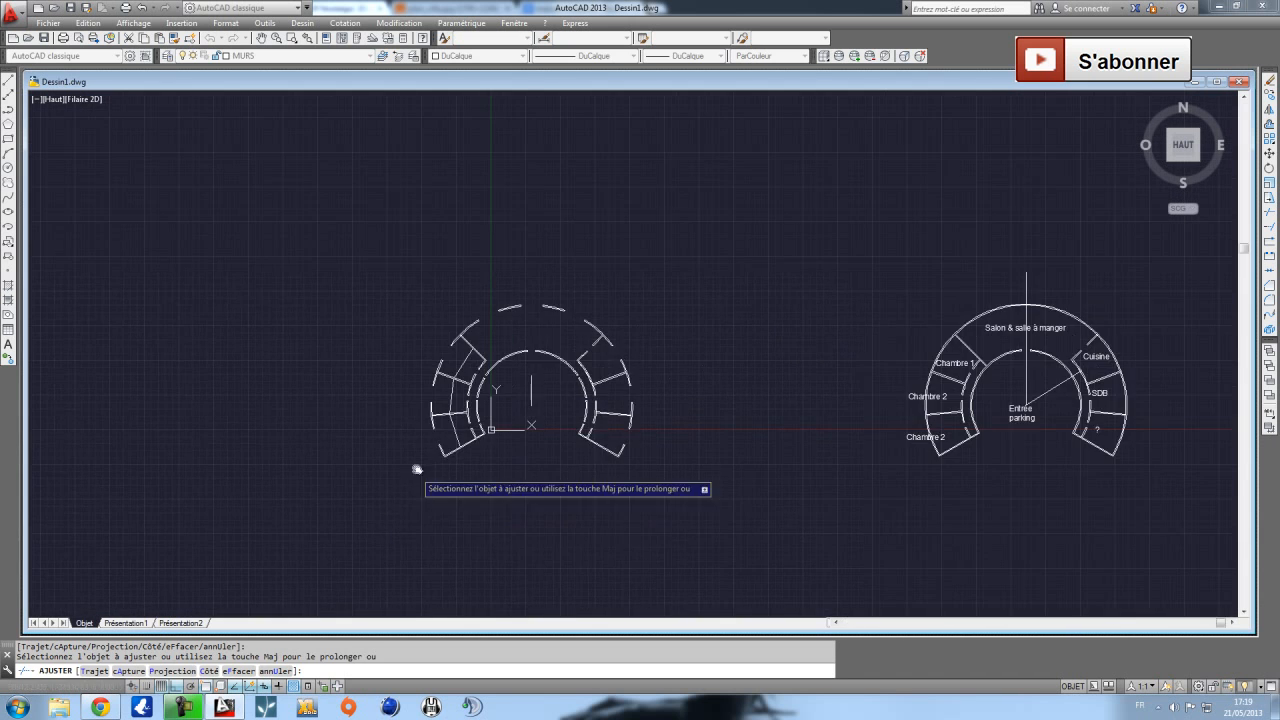
{"action": "key", "text": "Escape"}
Erase the three slanted construction lines running across the left rooms between the partition walls.
{"action": "scroll", "coordinate": [434, 369], "scroll_direction": "up", "scroll_amount": 7}
{"action": "left_click", "coordinate": [386, 371]}
{"action": "left_click", "coordinate": [365, 361]}
{"action": "left_click", "coordinate": [426, 287]}
{"action": "left_click", "coordinate": [388, 251]}
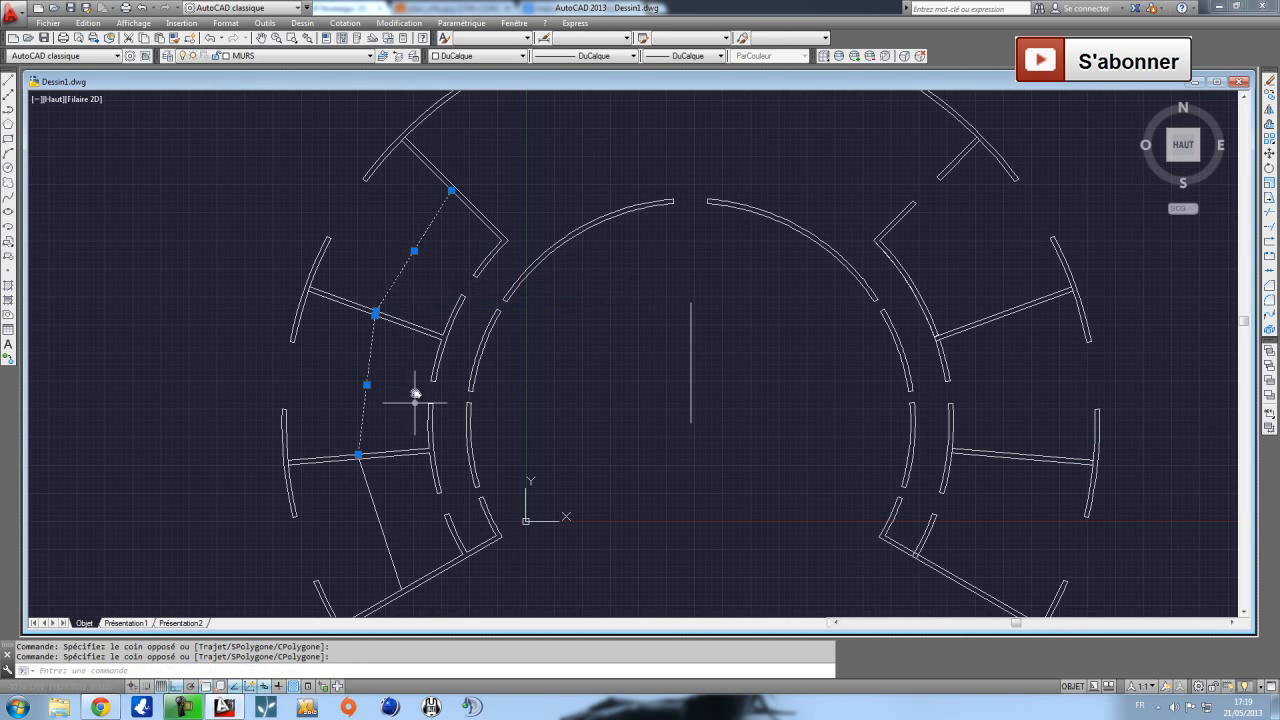
{"action": "left_click", "coordinate": [376, 521]}
{"action": "key", "text": "Delete"}
Erase the vertical axis line inside the round wall.
{"action": "scroll", "coordinate": [366, 514], "scroll_direction": "down", "scroll_amount": 5}
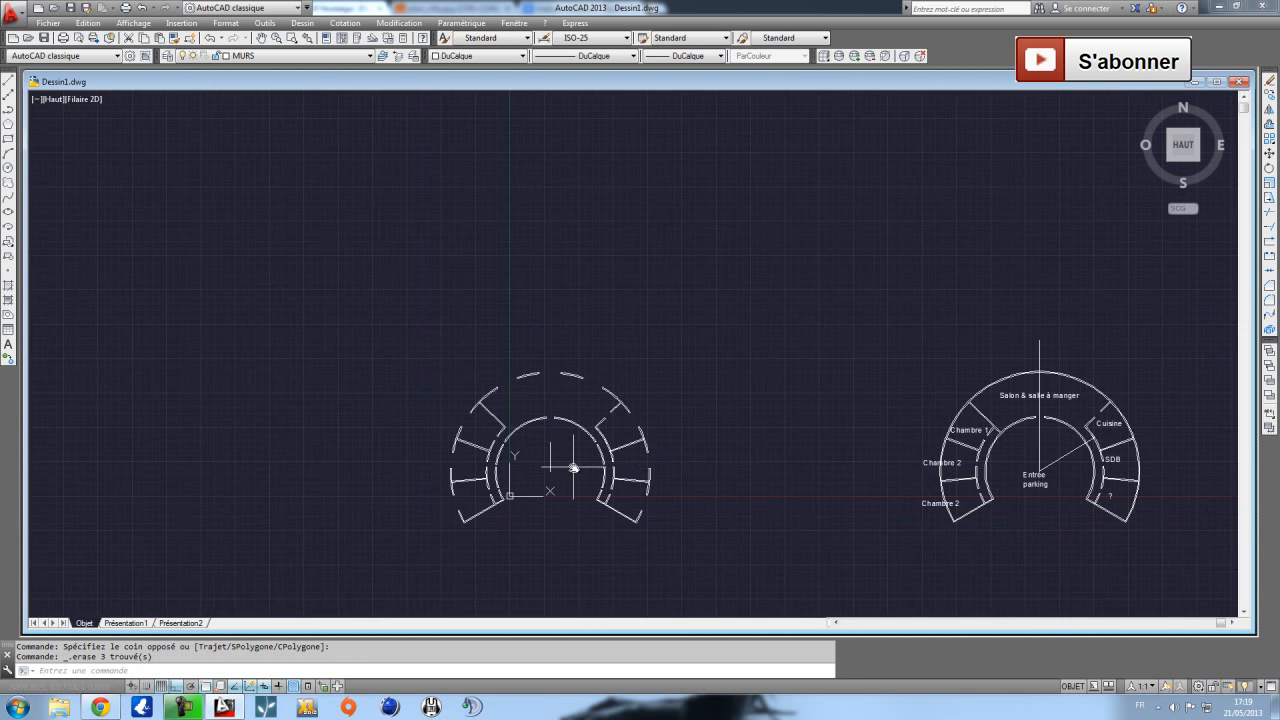
{"action": "scroll", "coordinate": [591, 434], "scroll_direction": "up", "scroll_amount": 2}
{"action": "scroll", "coordinate": [531, 394], "scroll_direction": "up", "scroll_amount": 5}
{"action": "scroll", "coordinate": [572, 451], "scroll_direction": "down", "scroll_amount": 3}
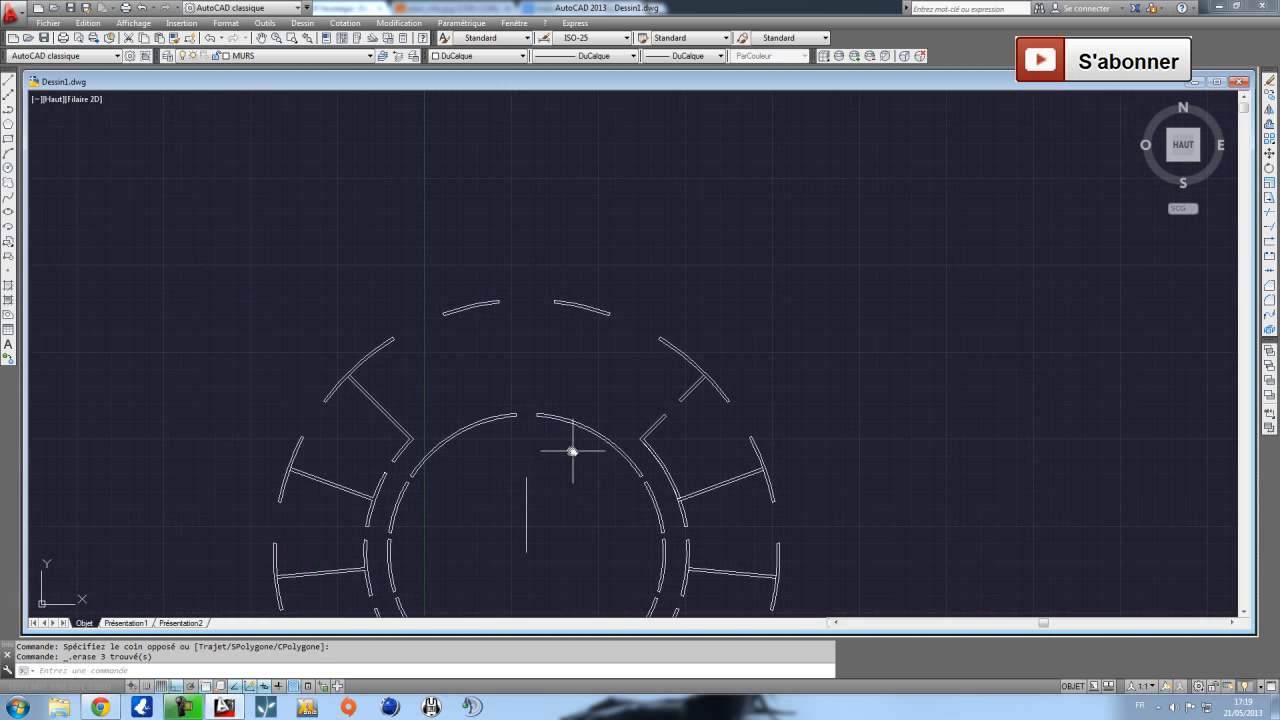
{"action": "middle_click_drag", "start_coordinate": [600, 372], "coordinate": [591, 203]}
{"action": "left_click", "coordinate": [497, 266]}
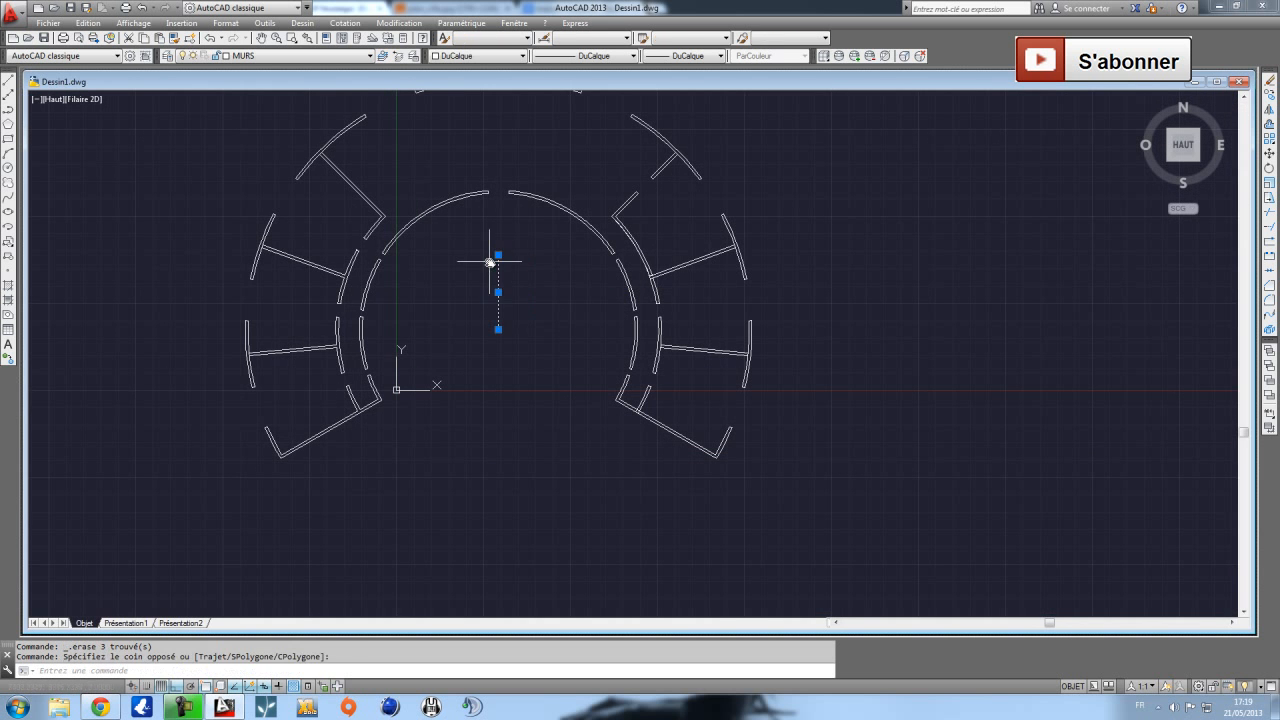
{"action": "key", "text": "Delete"}
{"action": "middle_click_drag", "start_coordinate": [504, 130], "coordinate": [535, 242]}
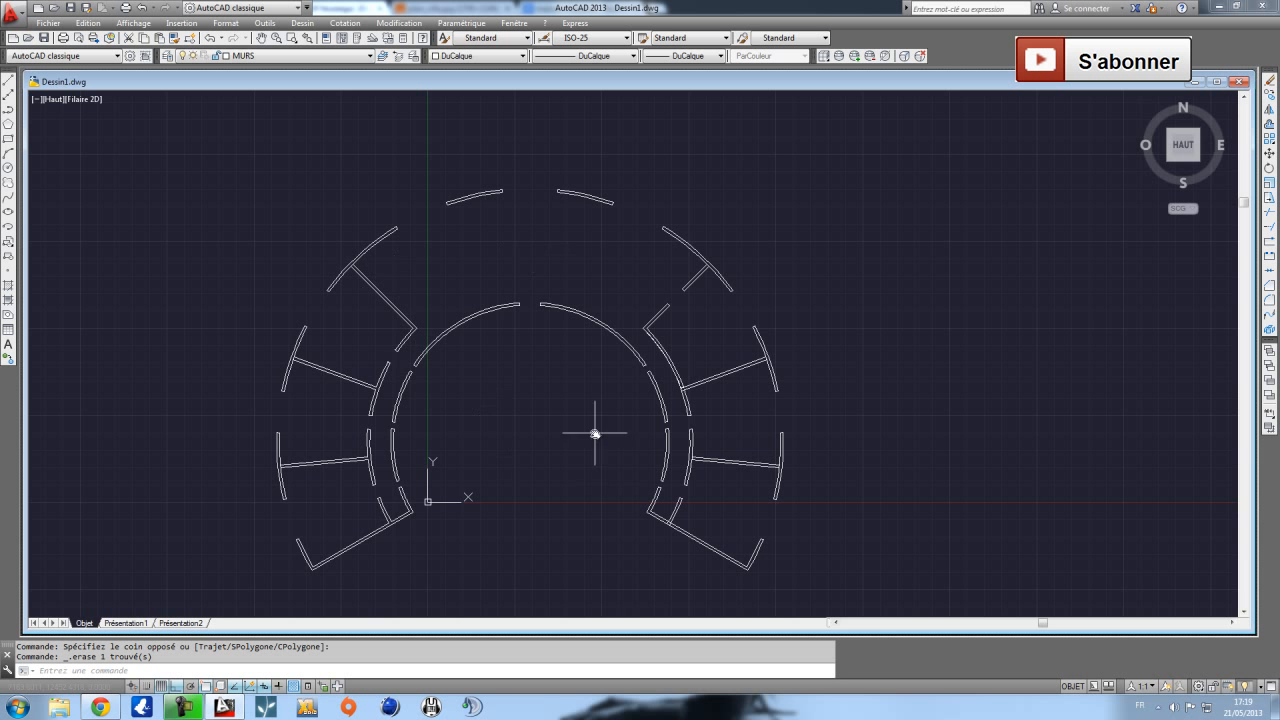
{"action": "middle_click_drag", "start_coordinate": [735, 492], "coordinate": [671, 373]}
{"action": "middle_click_drag", "start_coordinate": [475, 423], "coordinate": [506, 482]}
{"action": "scroll", "coordinate": [507, 477], "scroll_direction": "down", "scroll_amount": 1}
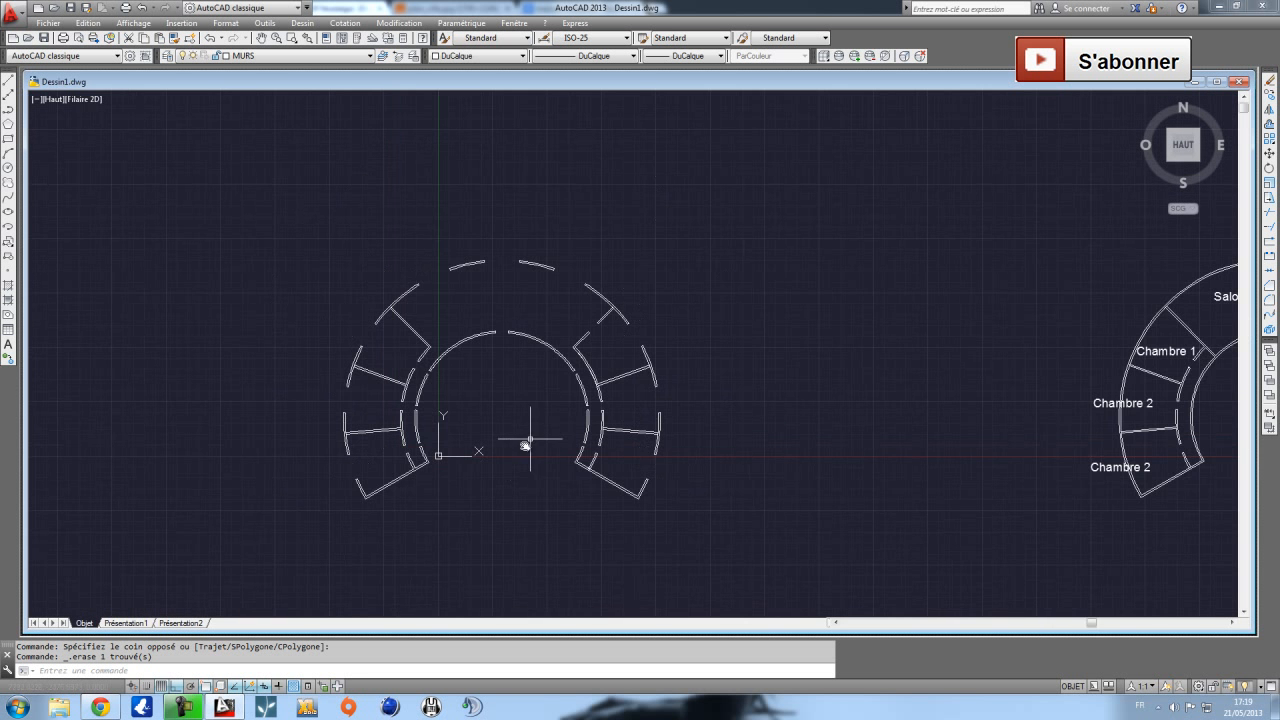
{"action": "scroll", "coordinate": [609, 401], "scroll_direction": "up", "scroll_amount": 1}
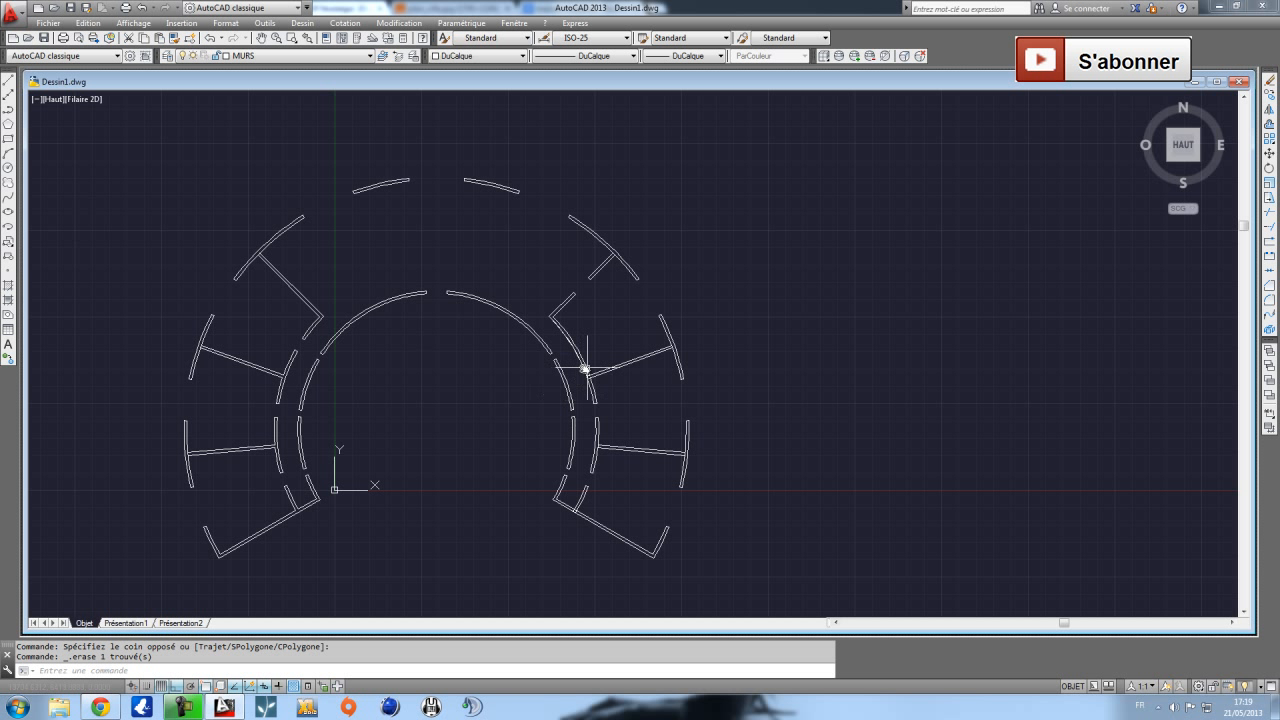
{"action": "middle_click_drag", "start_coordinate": [513, 398], "coordinate": [640, 318]}
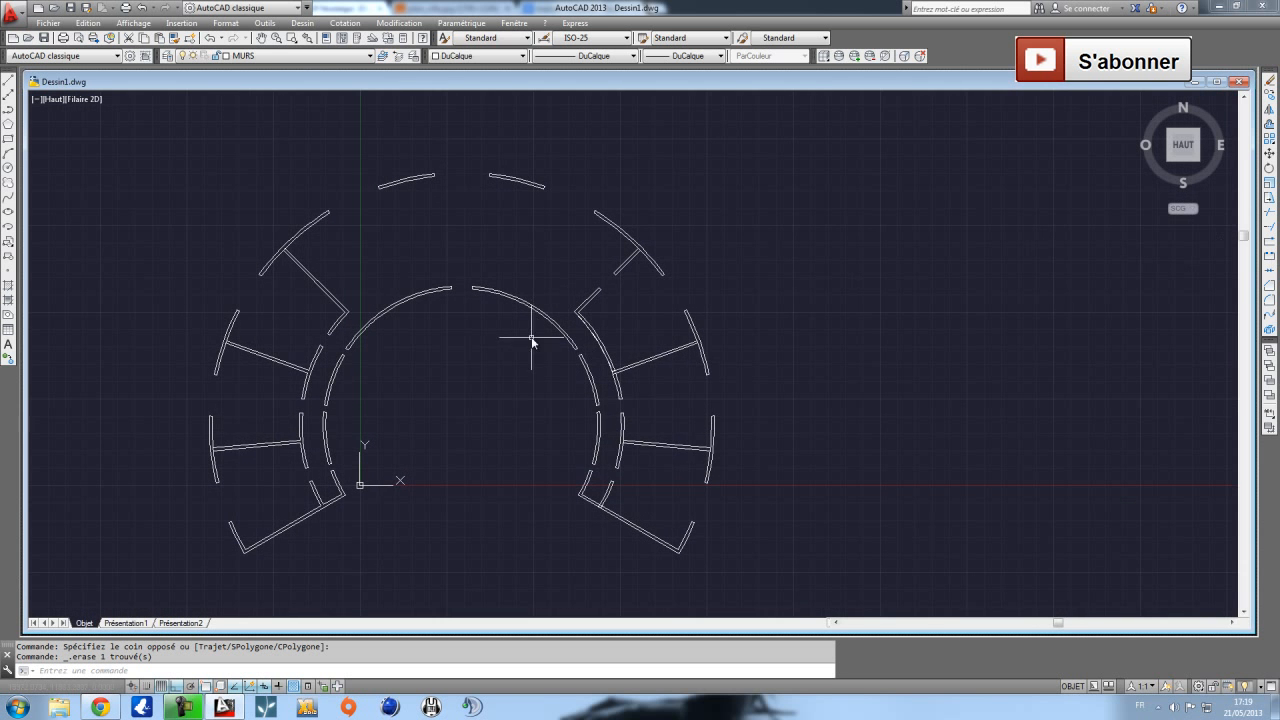
{"action": "middle_click_drag", "start_coordinate": [531, 341], "coordinate": [612, 429]}
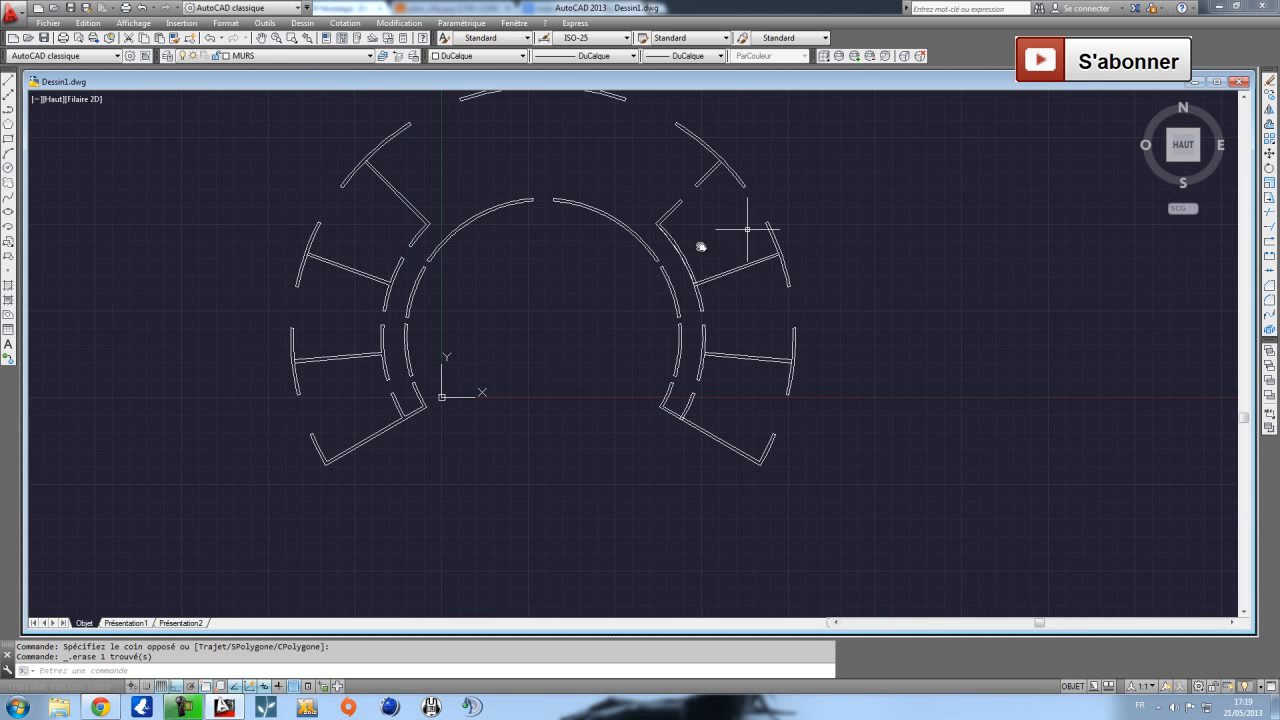
Turn on the Tapisserie layer and make it the current layer.
{"action": "left_click", "coordinate": [249, 57]}
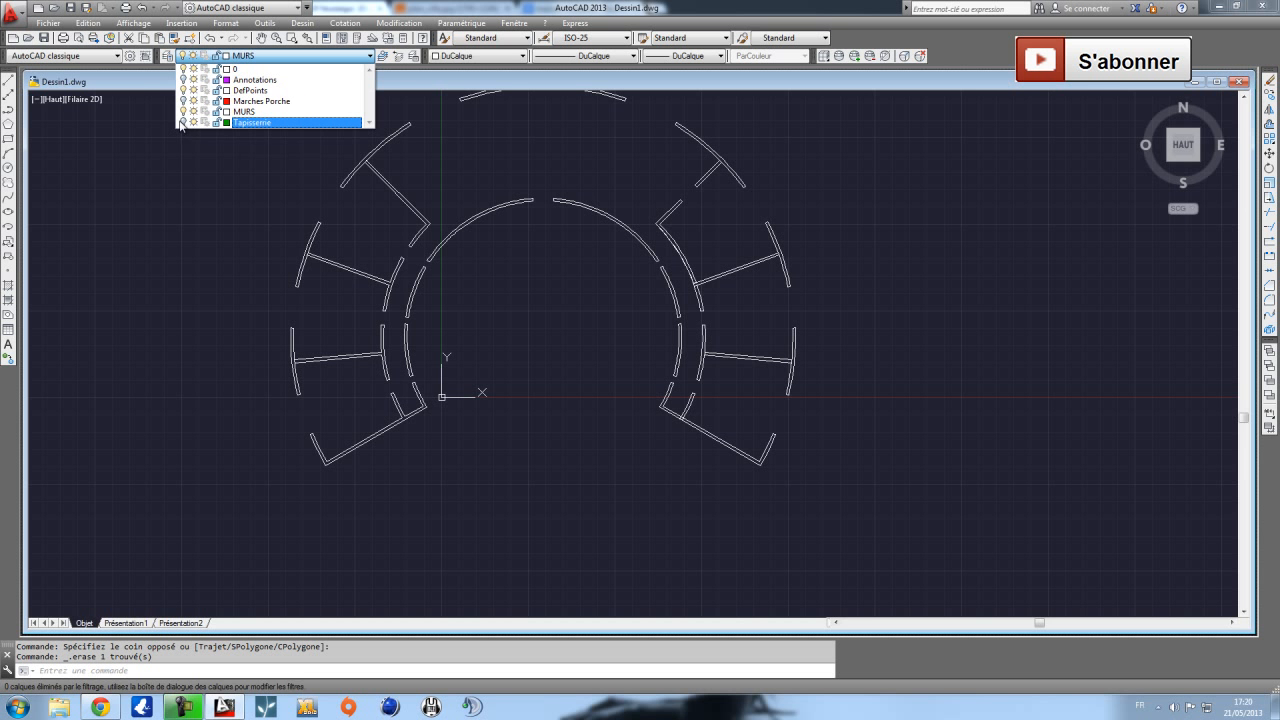
{"action": "left_click", "coordinate": [182, 123]}
{"action": "left_click", "coordinate": [154, 235]}
{"action": "scroll", "coordinate": [423, 291], "scroll_direction": "up", "scroll_amount": 6}
{"action": "middle_click_drag", "start_coordinate": [391, 223], "coordinate": [238, 331]}
{"action": "left_click", "coordinate": [252, 56]}
{"action": "left_click", "coordinate": [249, 123]}
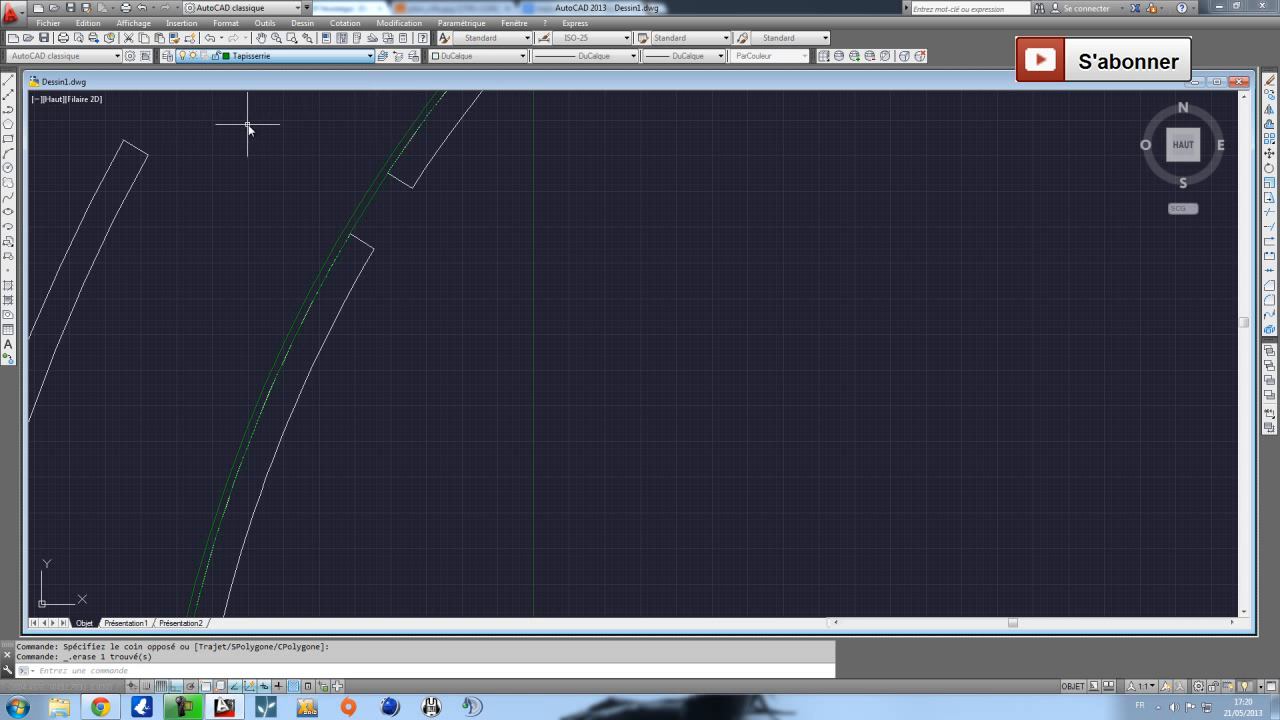
With Ortho off, draw a line extending the upper jamb of the round wall's upper-left doorway outward across the green wallpaper arcs.
{"action": "left_click", "coordinate": [8, 80]}
{"action": "scroll", "coordinate": [345, 172], "scroll_direction": "up", "scroll_amount": 2}
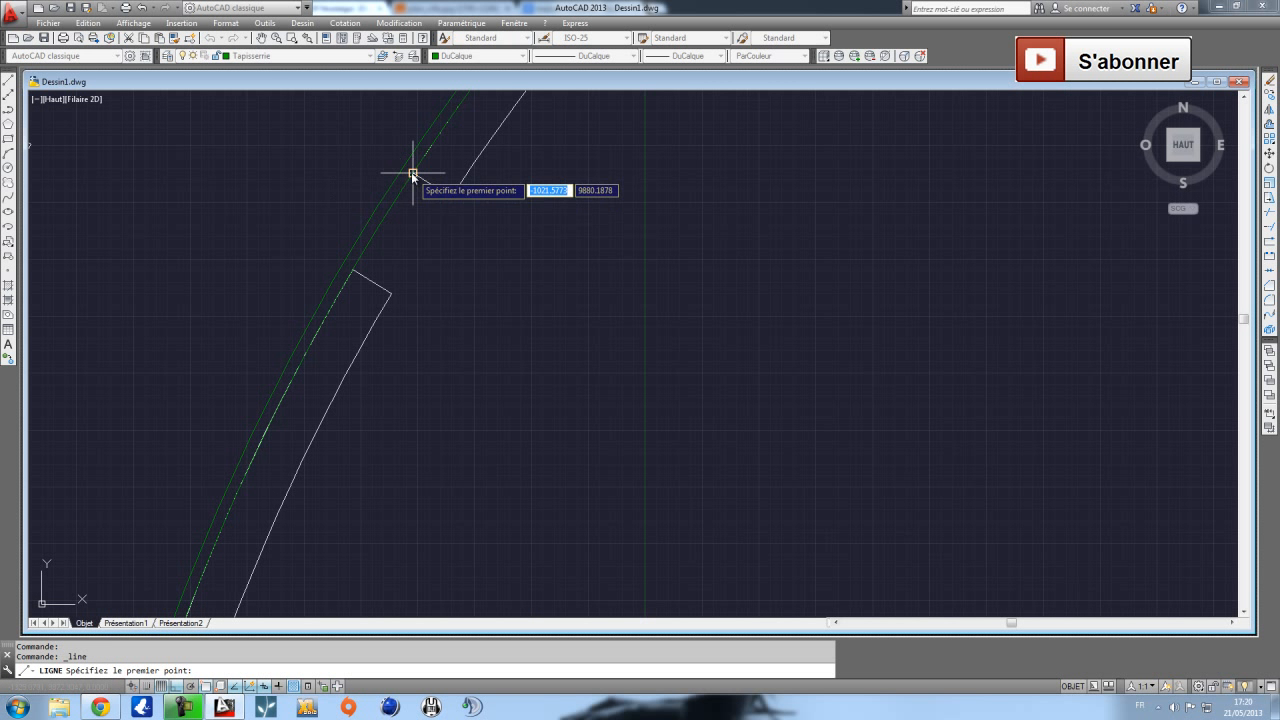
{"action": "left_click", "coordinate": [384, 157]}
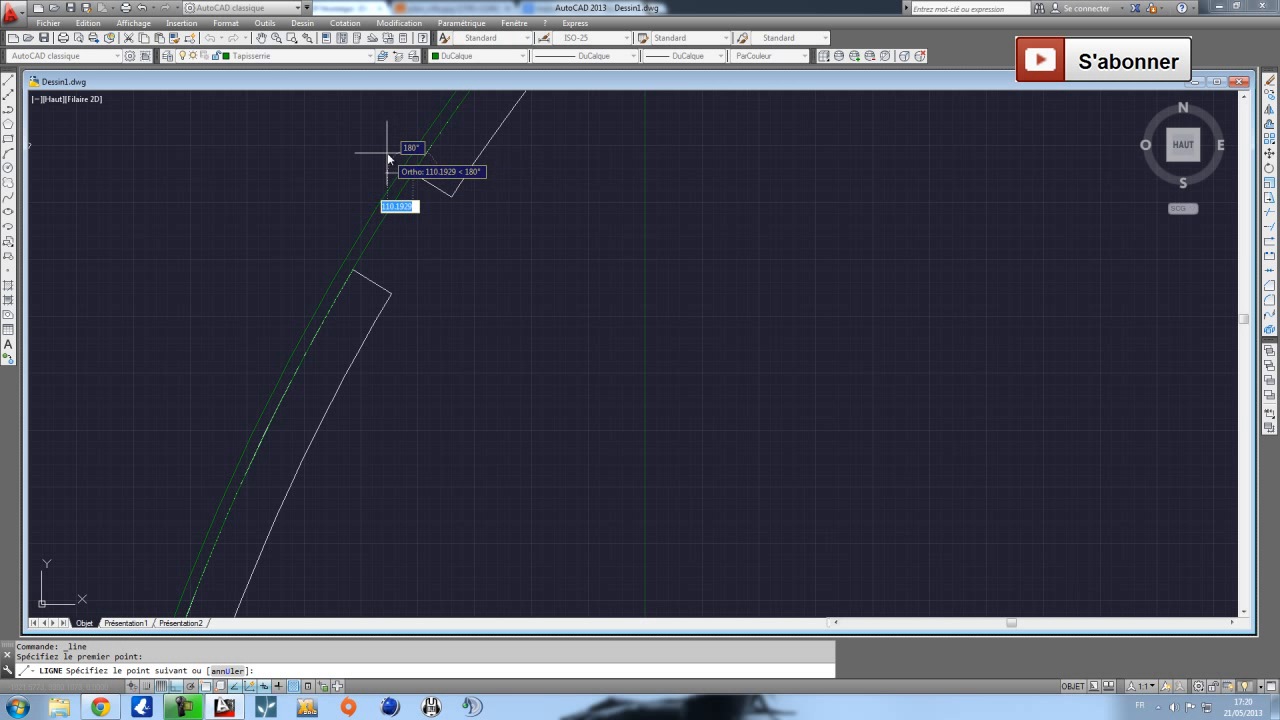
{"action": "left_click", "coordinate": [392, 160]}
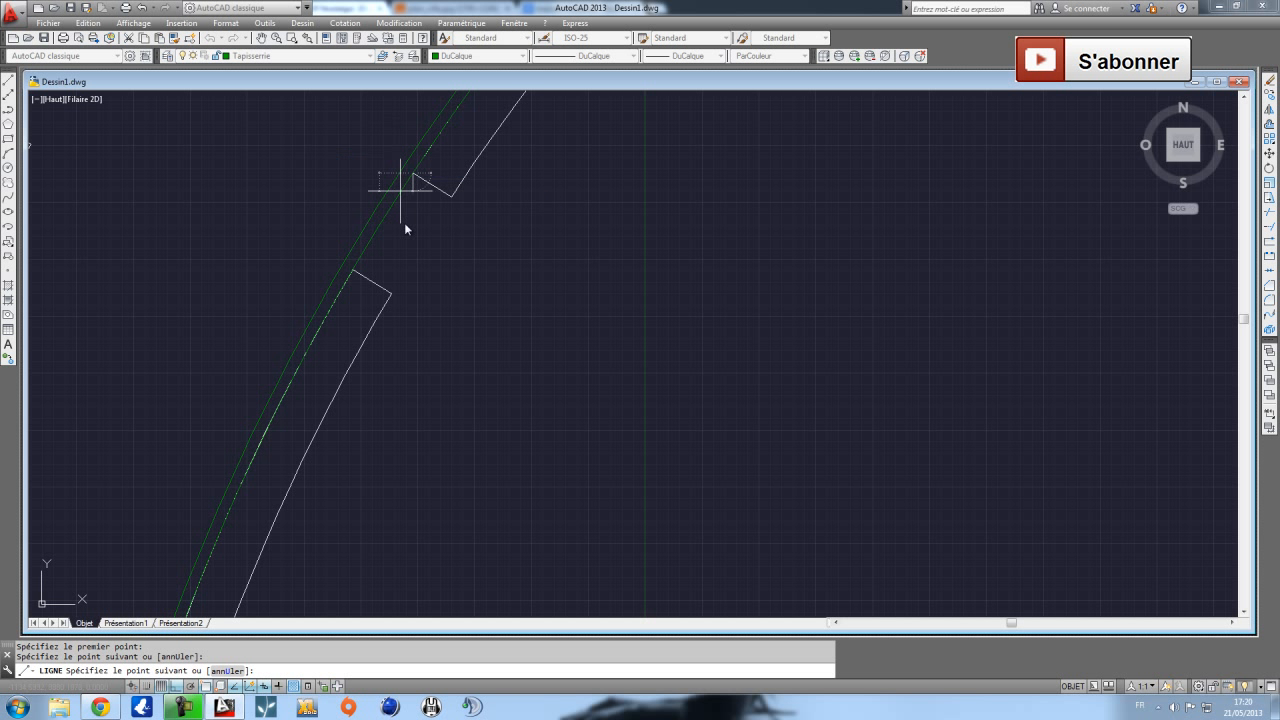
{"action": "key", "text": "ctrl+z"}
{"action": "left_click", "coordinate": [186, 685]}
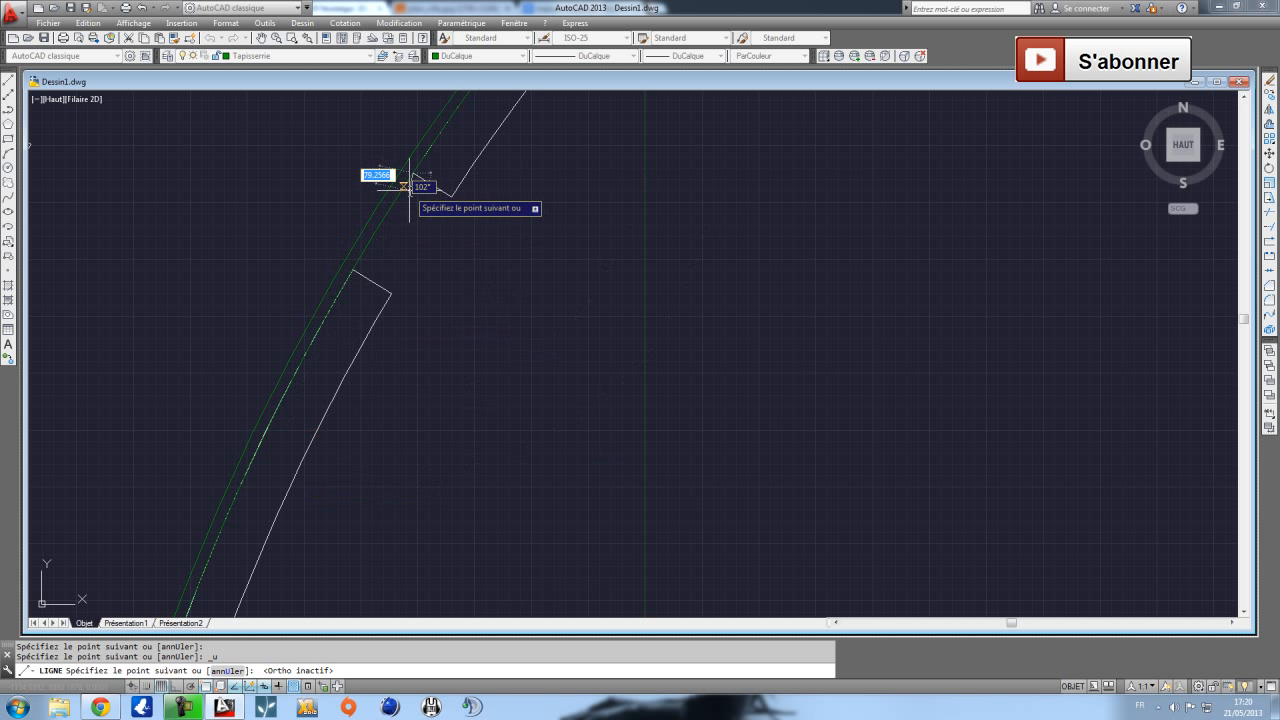
{"action": "left_click", "coordinate": [451, 197]}
{"action": "key", "text": "Escape"}
Draw a line extending the lower jamb of the round wall's upper-left doorway outward across the green wallpaper arcs.
{"action": "left_click", "coordinate": [9, 78]}
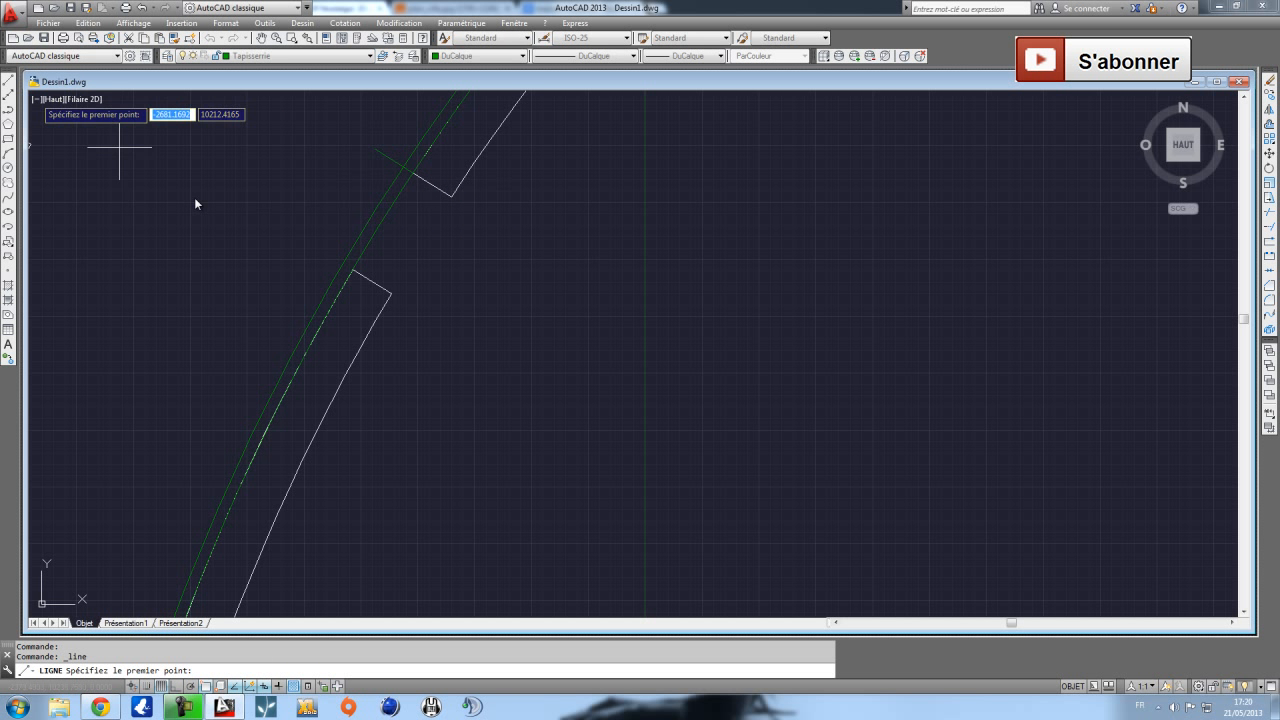
{"action": "left_click", "coordinate": [353, 270]}
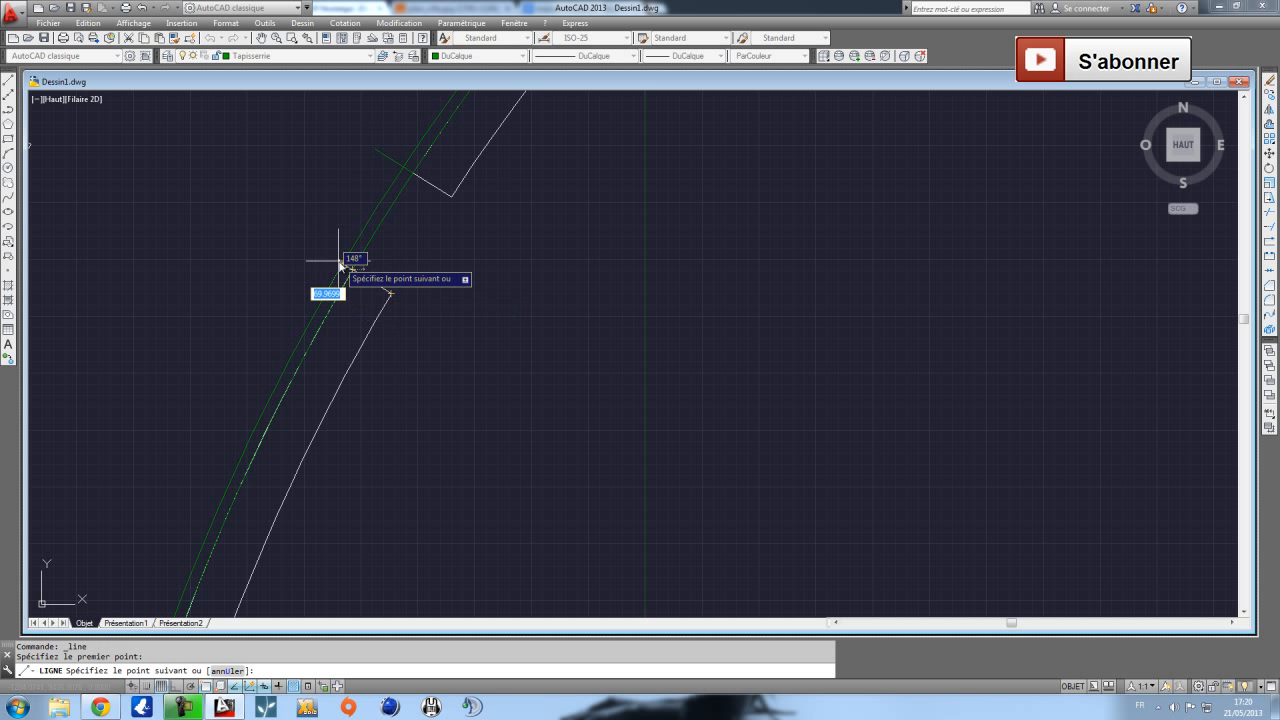
{"action": "left_click", "coordinate": [321, 250]}
{"action": "key", "text": "Escape"}
Draw a line in the jamb's direction extending the upper jamb of the round wall's middle-left doorway outward across the wallpaper arcs.
{"action": "left_click", "coordinate": [8, 79]}
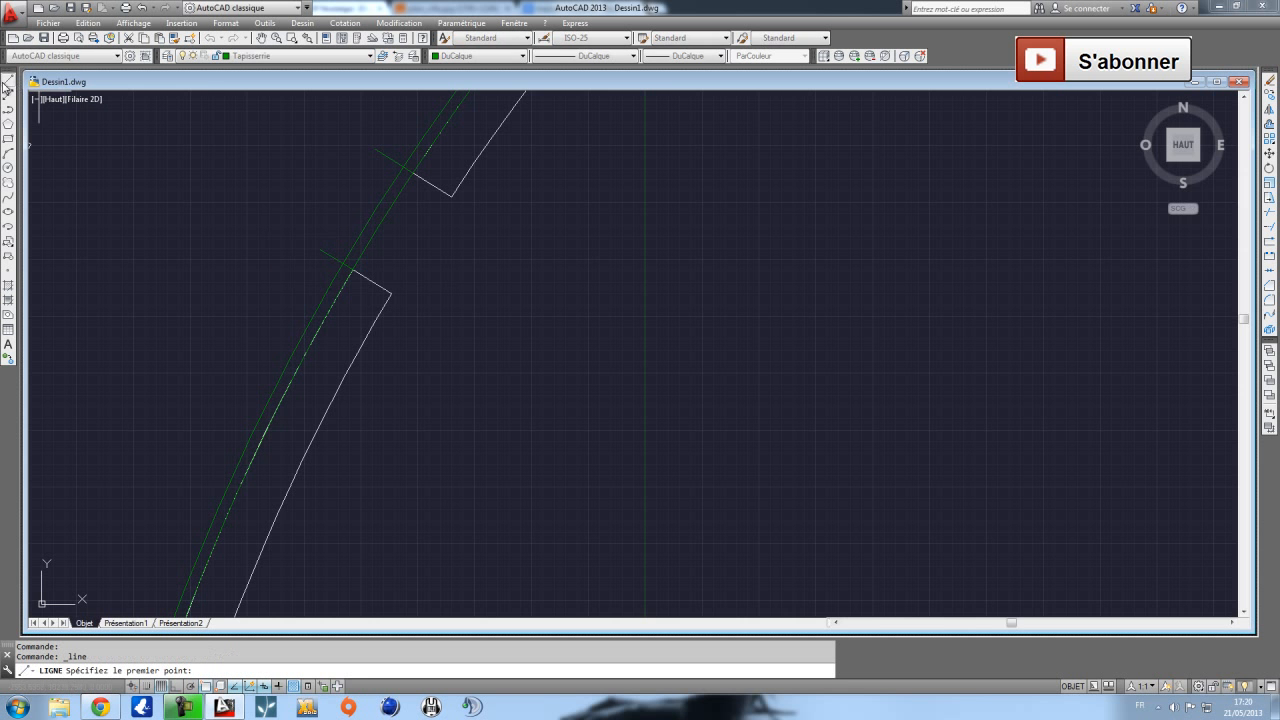
{"action": "scroll", "coordinate": [329, 409], "scroll_direction": "down", "scroll_amount": 1}
{"action": "middle_click_drag", "start_coordinate": [354, 454], "coordinate": [491, 120]}
{"action": "mouse_move", "coordinate": [329, 549]}
{"action": "middle_mouse_down"}
{"action": "mouse_move", "coordinate": [329, 512]}
{"action": "mouse_move", "coordinate": [383, 367]}
{"action": "middle_mouse_up"}
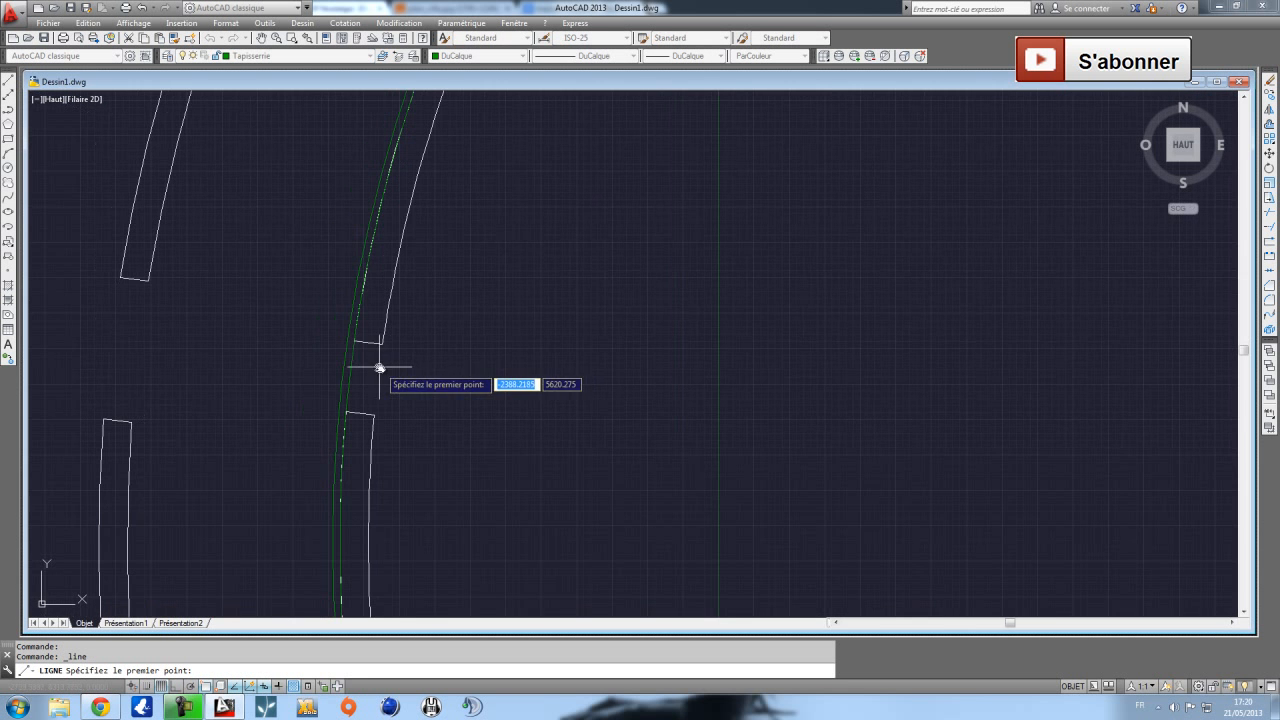
{"action": "left_click", "coordinate": [353, 343]}
{"action": "left_click", "coordinate": [324, 350]}
{"action": "scroll", "coordinate": [337, 345], "scroll_direction": "up", "scroll_amount": 5}
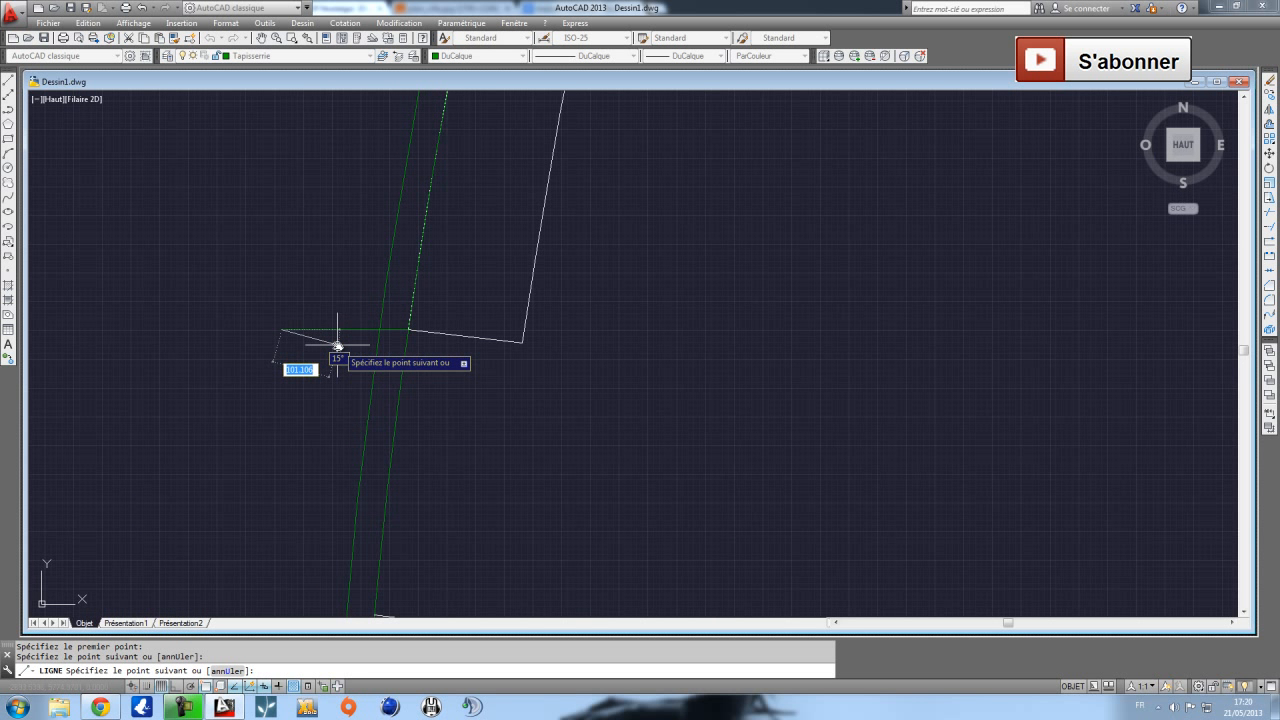
{"action": "key", "text": "ctrl+z"}
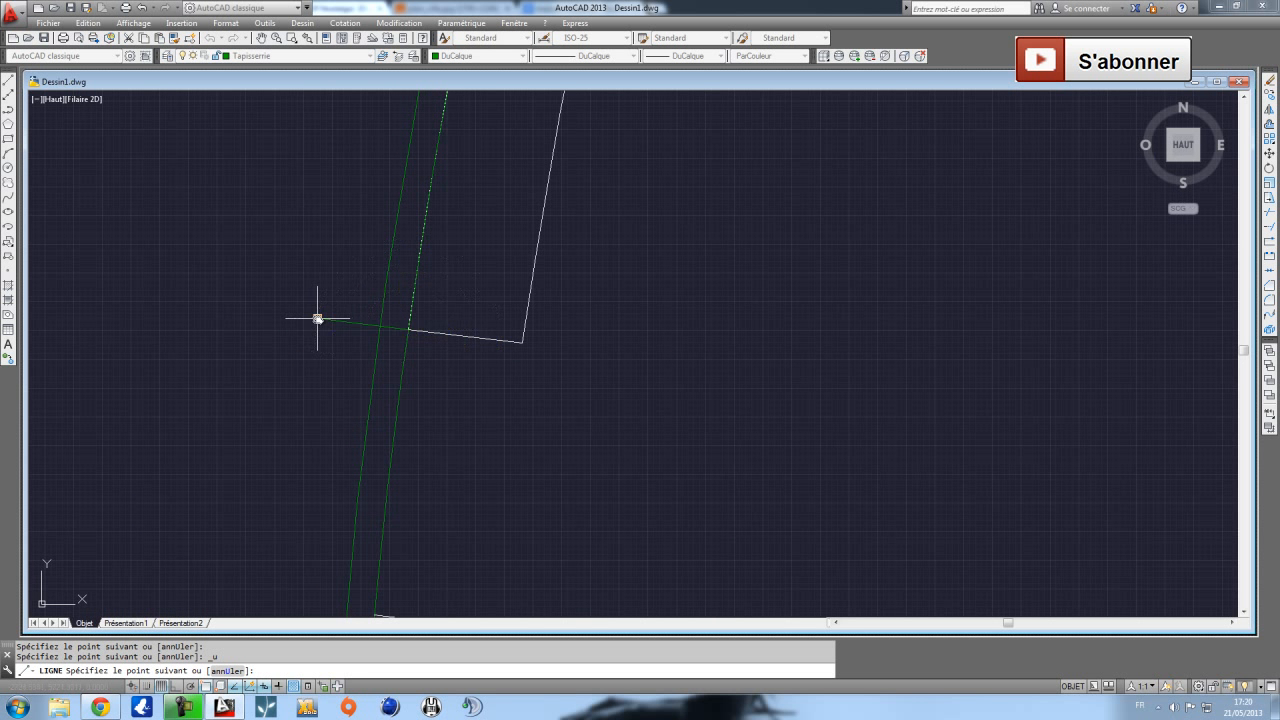
{"action": "key", "text": "Escape"}
Extend the lower jamb of the round wall's middle-left doorway with a line outward across the wallpaper arcs.
{"action": "scroll", "coordinate": [362, 329], "scroll_direction": "down", "scroll_amount": 3}
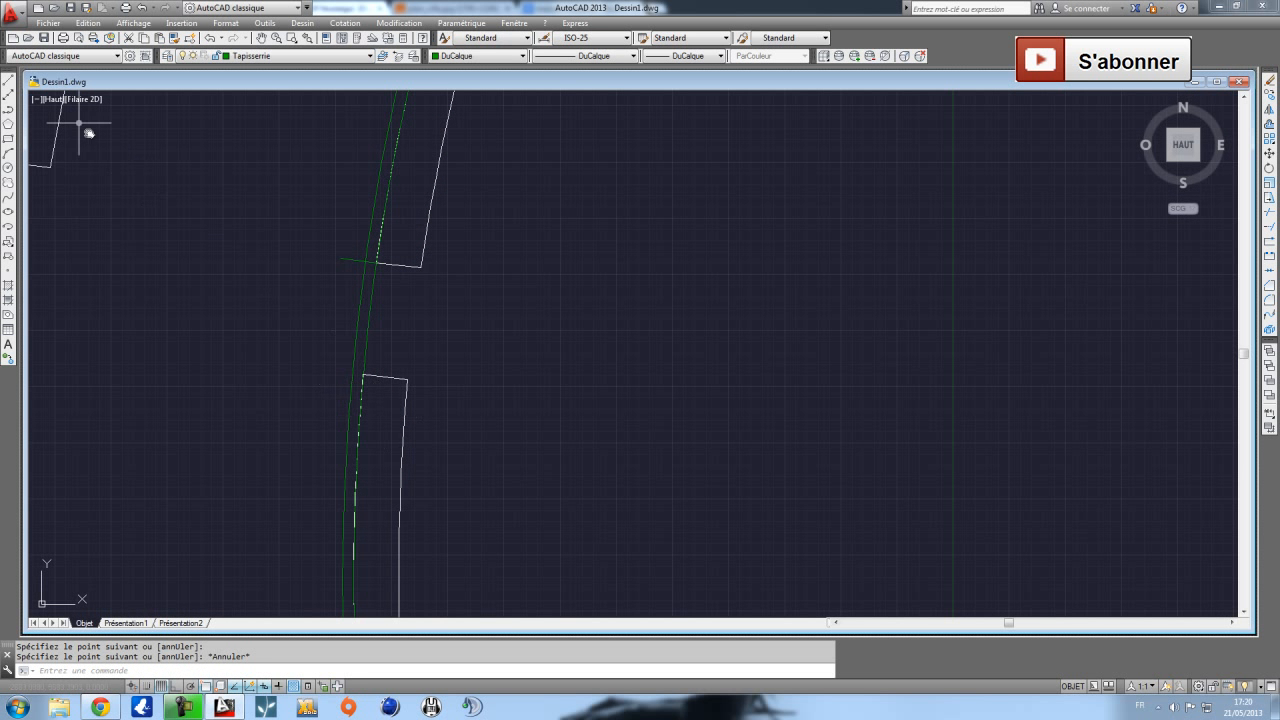
{"action": "left_click", "coordinate": [9, 84]}
{"action": "left_click", "coordinate": [362, 375]}
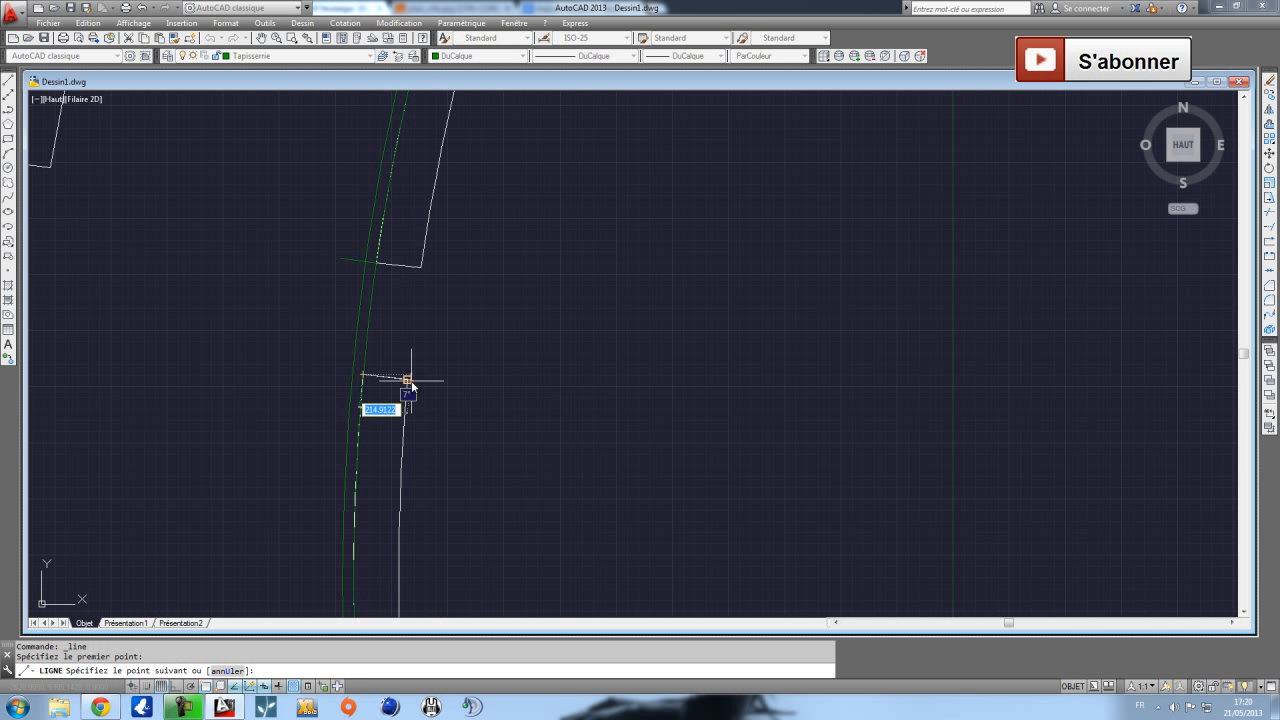
{"action": "left_click", "coordinate": [308, 368]}
{"action": "key", "text": "Escape"}
Draw a line extending the upper jamb of the round wall's lower-left doorway outward across both wallpaper arcs.
{"action": "scroll", "coordinate": [340, 386], "scroll_direction": "down", "scroll_amount": 2}
{"action": "middle_click_drag", "start_coordinate": [377, 511], "coordinate": [383, 257]}
{"action": "middle_click_drag", "start_coordinate": [415, 466], "coordinate": [391, 263]}
{"action": "scroll", "coordinate": [379, 269], "scroll_direction": "up", "scroll_amount": 4}
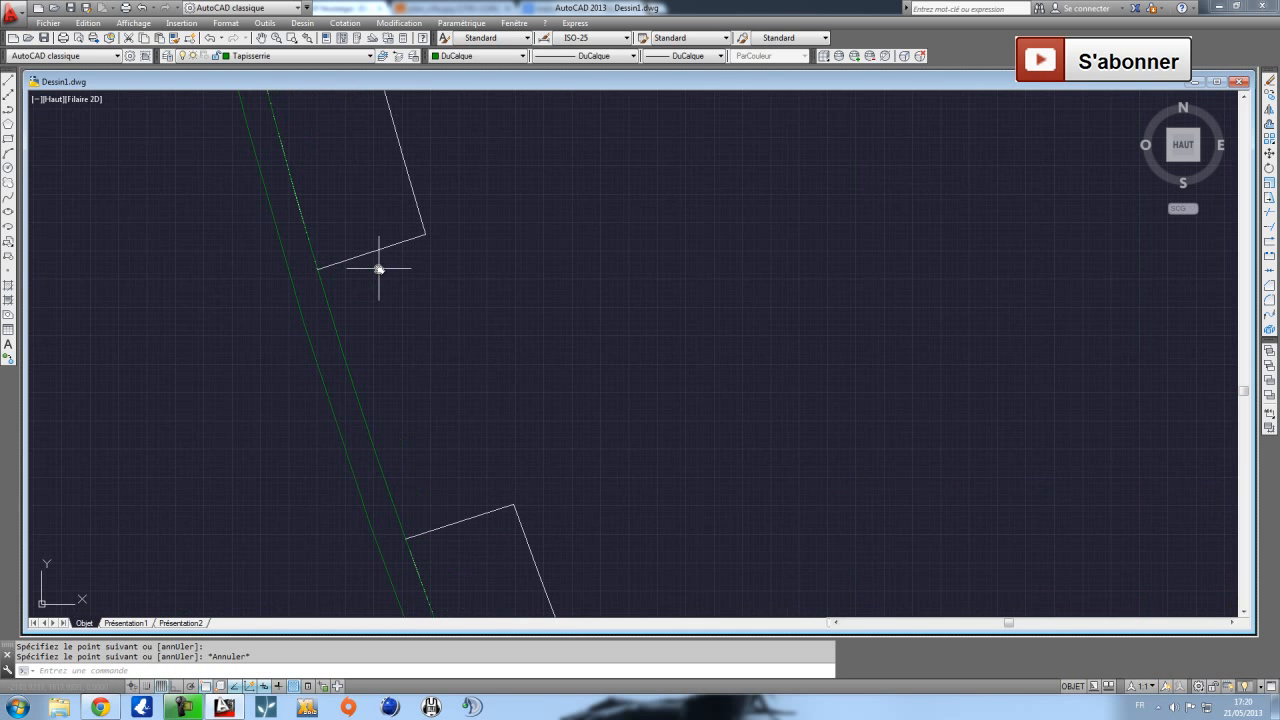
{"action": "left_click", "coordinate": [11, 81]}
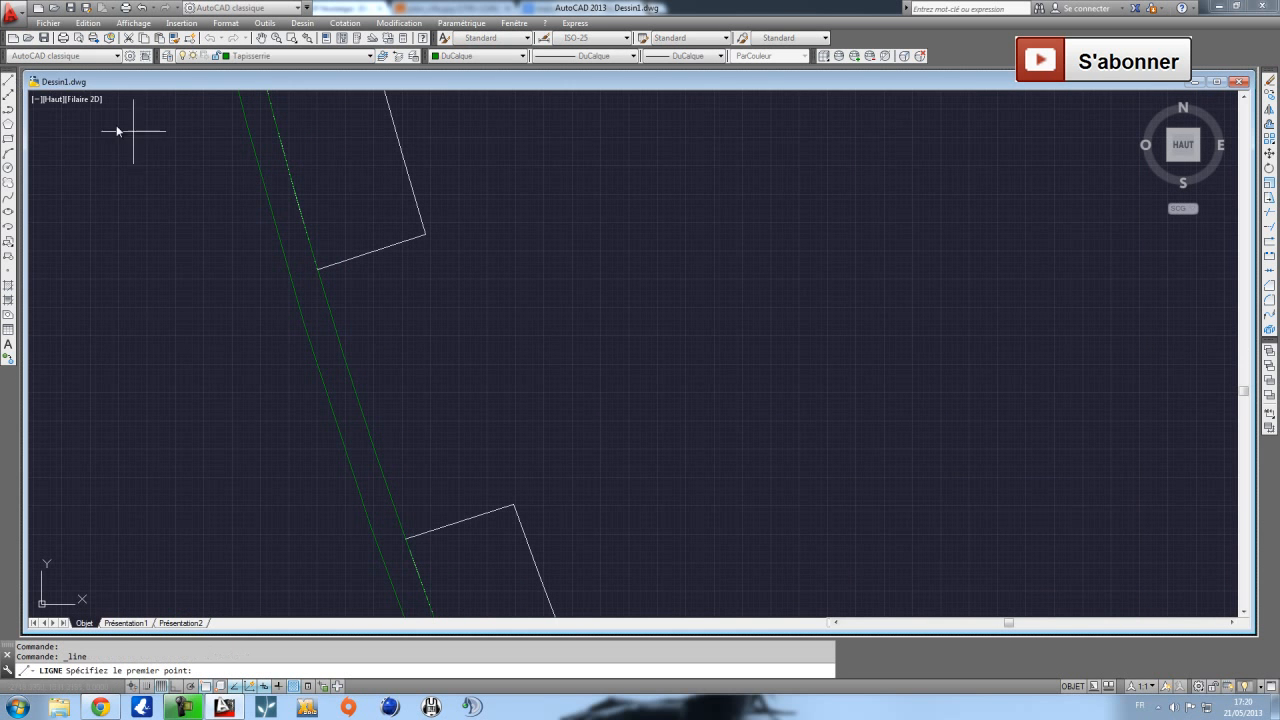
{"action": "left_click", "coordinate": [317, 270]}
{"action": "left_click", "coordinate": [418, 236]}
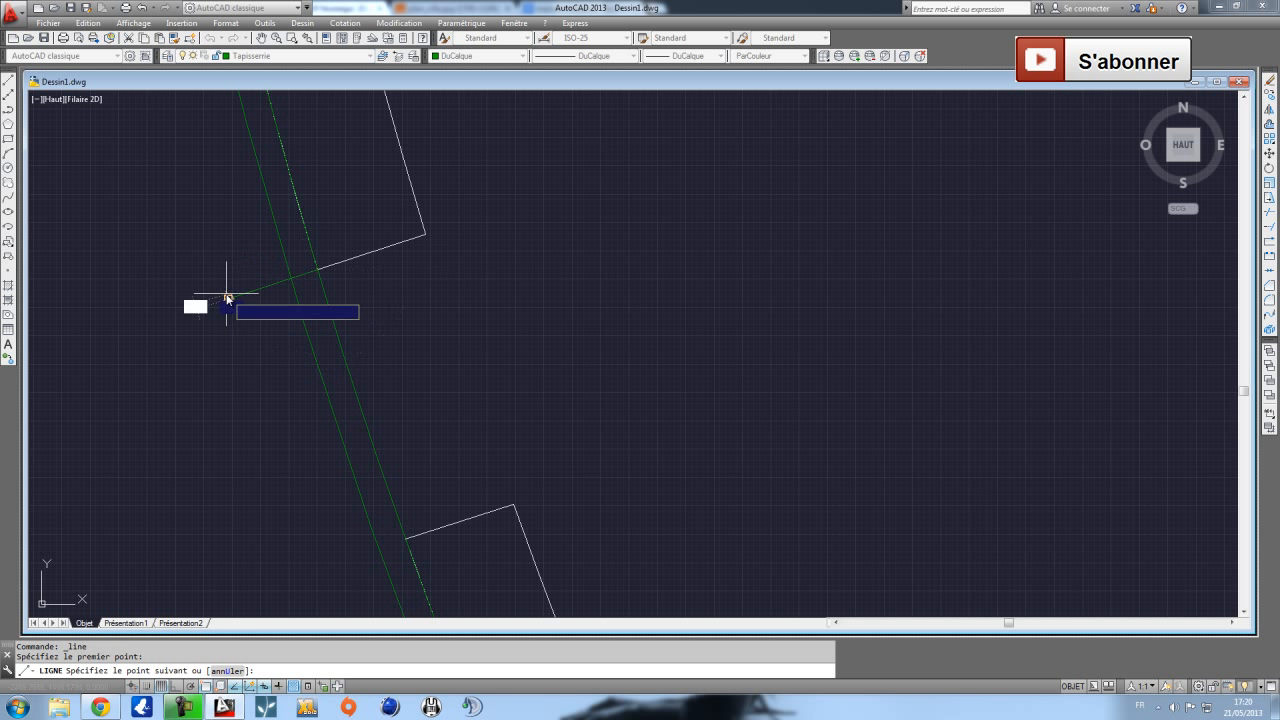
{"action": "left_click", "coordinate": [228, 298]}
{"action": "key", "text": "Escape"}
Draw a line extending the lower jamb of the round wall's lower-left doorway outward across both wallpaper arcs.
{"action": "left_click", "coordinate": [9, 82]}
{"action": "left_click", "coordinate": [405, 540]}
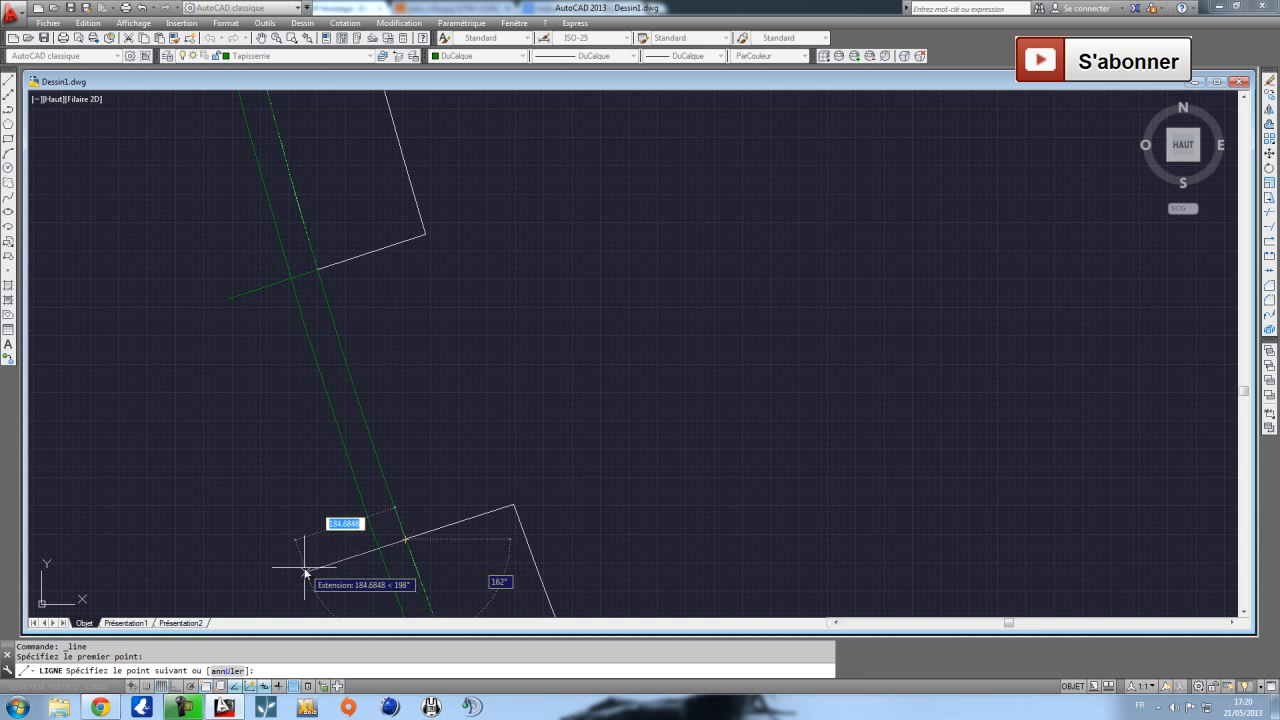
{"action": "scroll", "coordinate": [330, 568], "scroll_direction": "down", "scroll_amount": 6}
{"action": "key", "text": "Escape"}
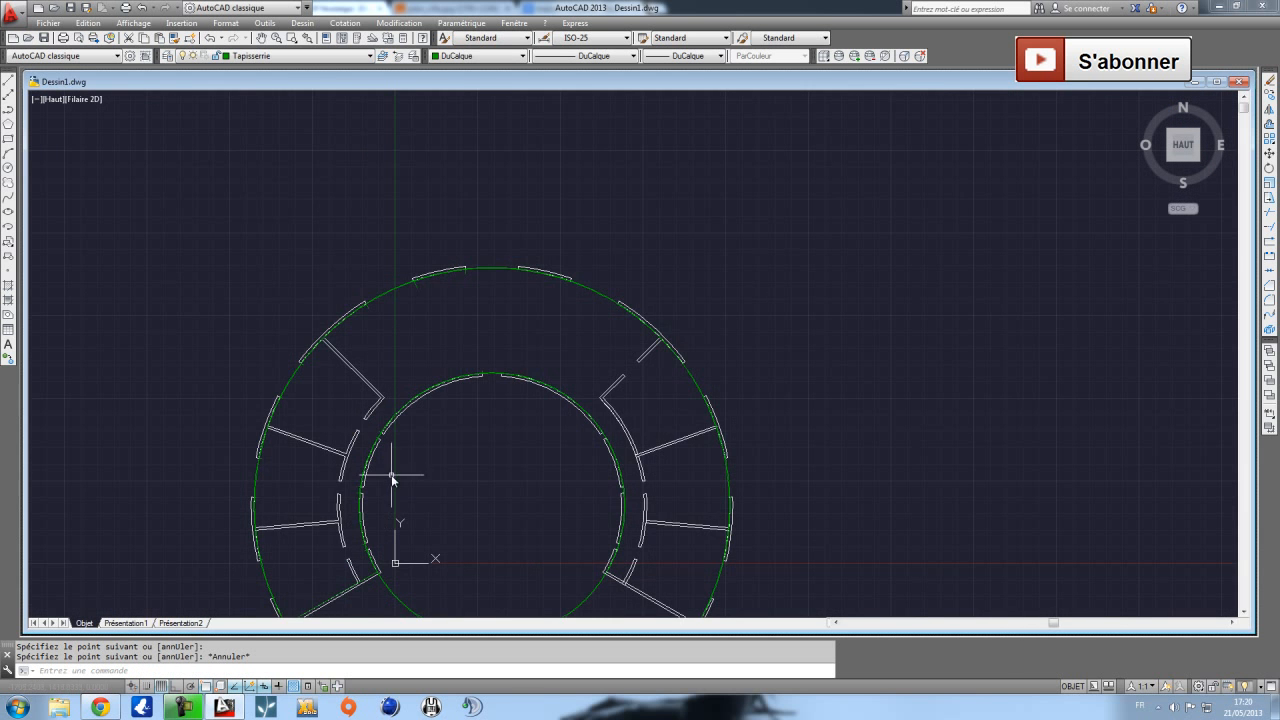
Turn off the MURS layer so only the green Tapisserie lines remain on the plan.
{"action": "scroll", "coordinate": [392, 478], "scroll_direction": "down", "scroll_amount": 2}
{"action": "left_click", "coordinate": [285, 56]}
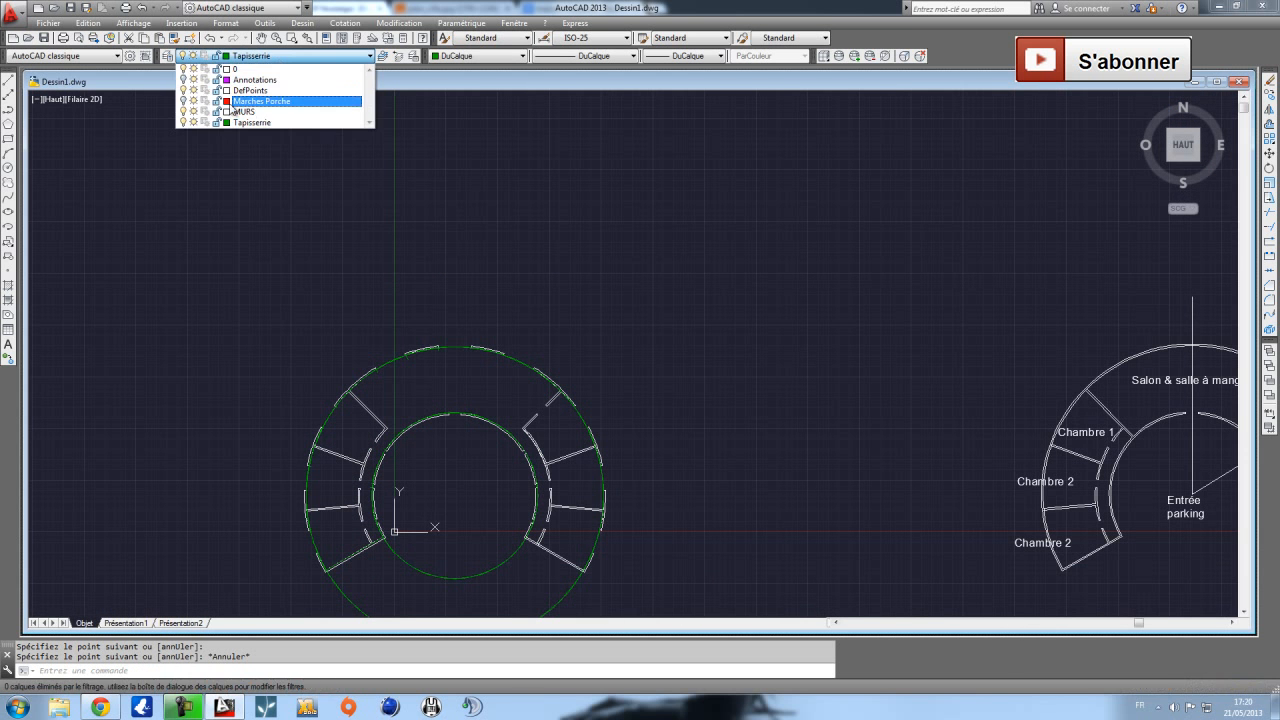
{"action": "left_click", "coordinate": [183, 112]}
{"action": "left_click", "coordinate": [447, 372]}
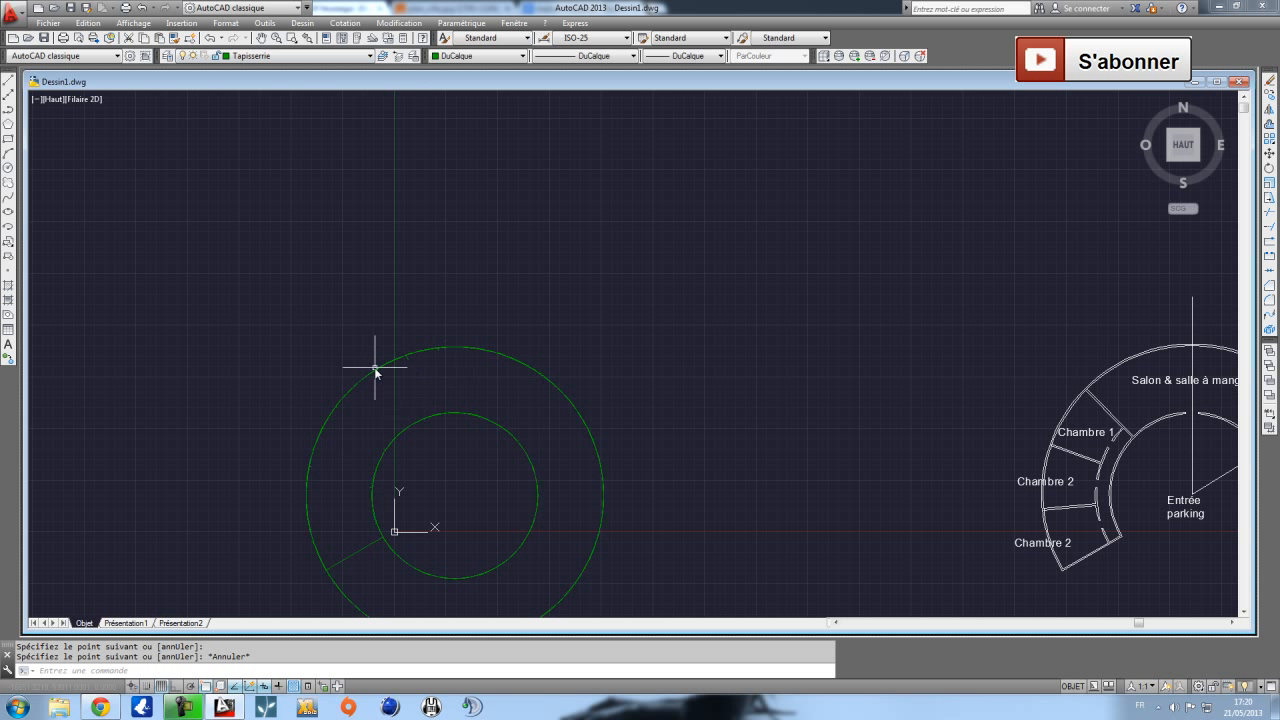
Mirror the left half's Tapisserie jamb lines across the vertical axis through the circles' centre with Ortho on, keeping the source objects.
{"action": "middle_click_drag", "start_coordinate": [369, 519], "coordinate": [350, 305]}
{"action": "left_click", "coordinate": [271, 123]}
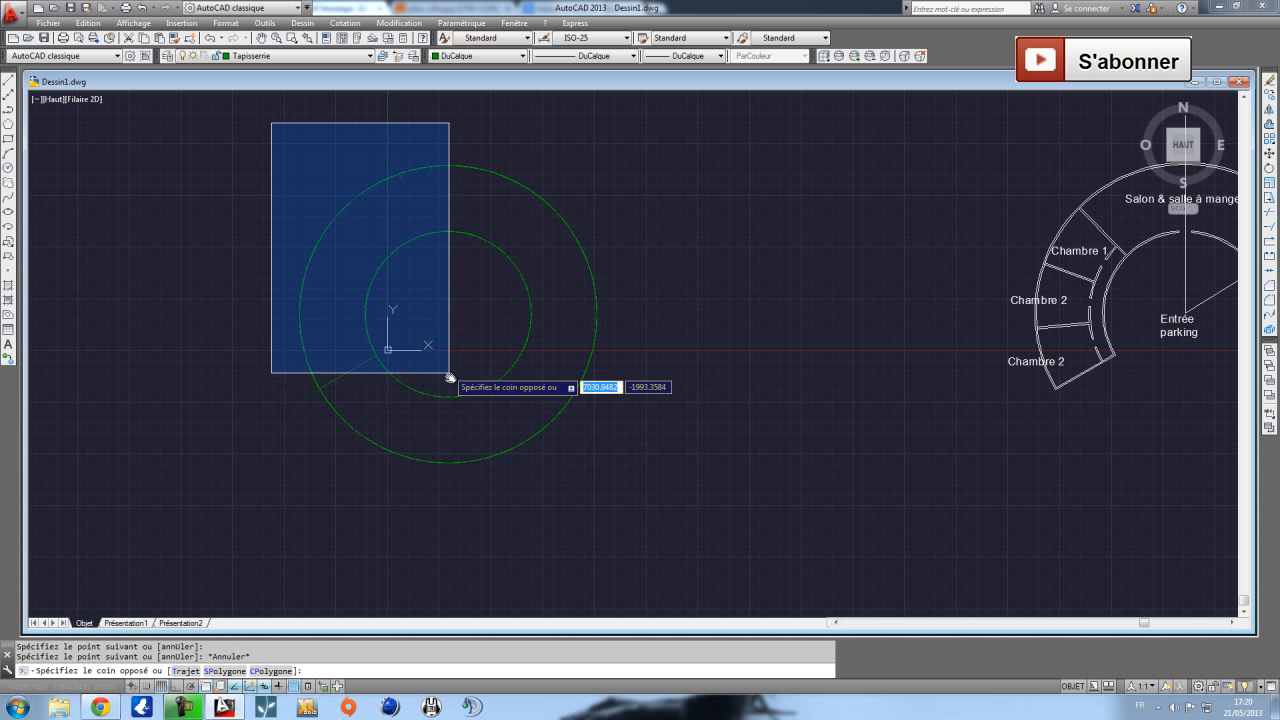
{"action": "left_click", "coordinate": [466, 500]}
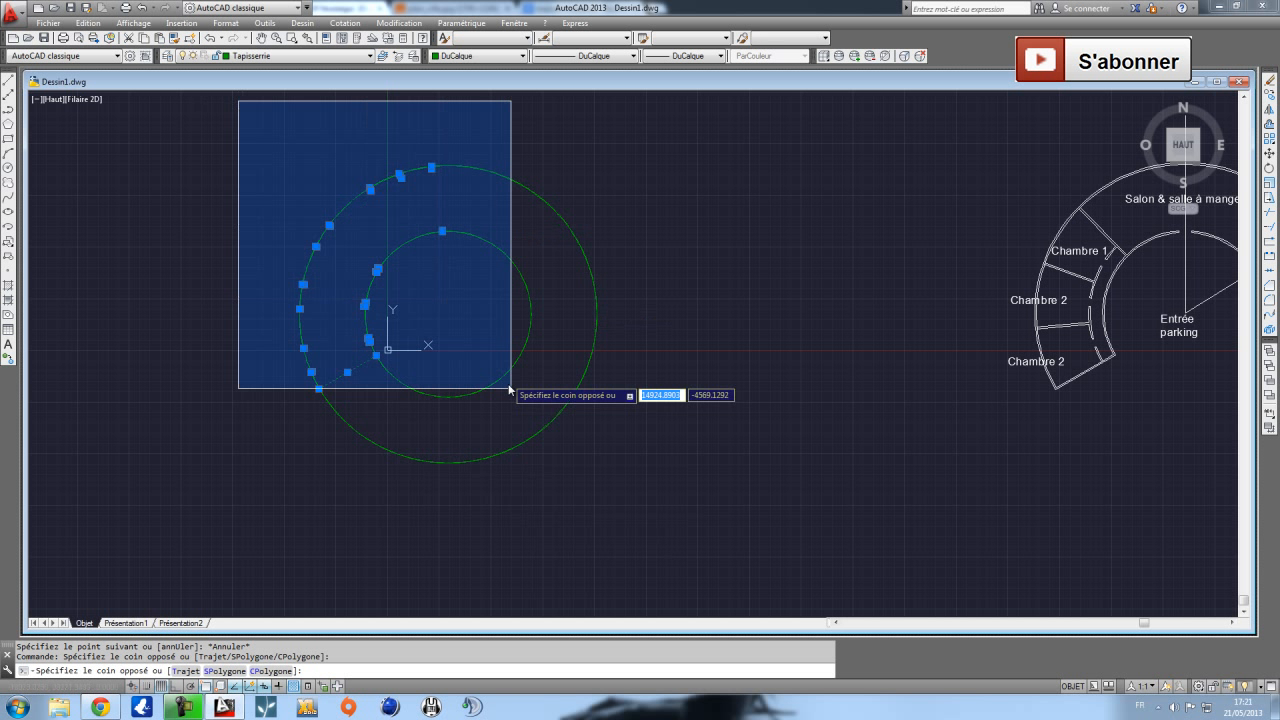
{"action": "left_click", "coordinate": [509, 530]}
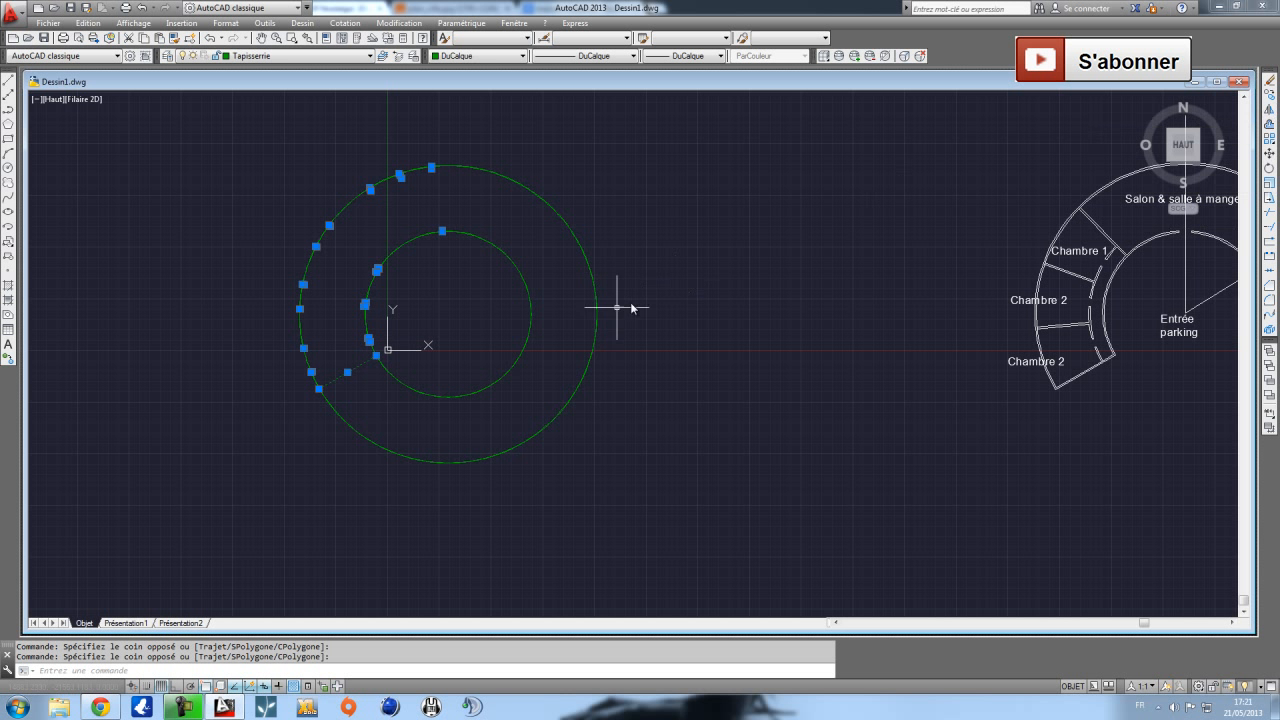
{"action": "left_click", "coordinate": [1270, 109]}
{"action": "left_click", "coordinate": [448, 315]}
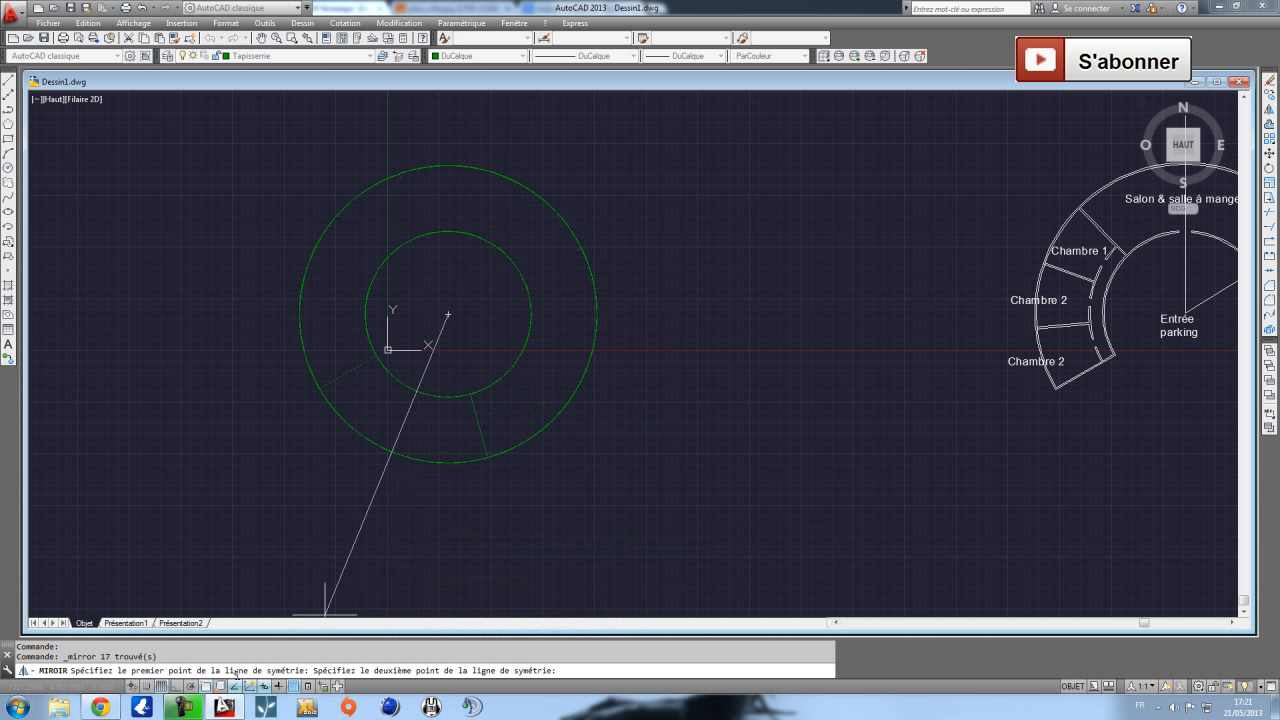
{"action": "left_click", "coordinate": [441, 115]}
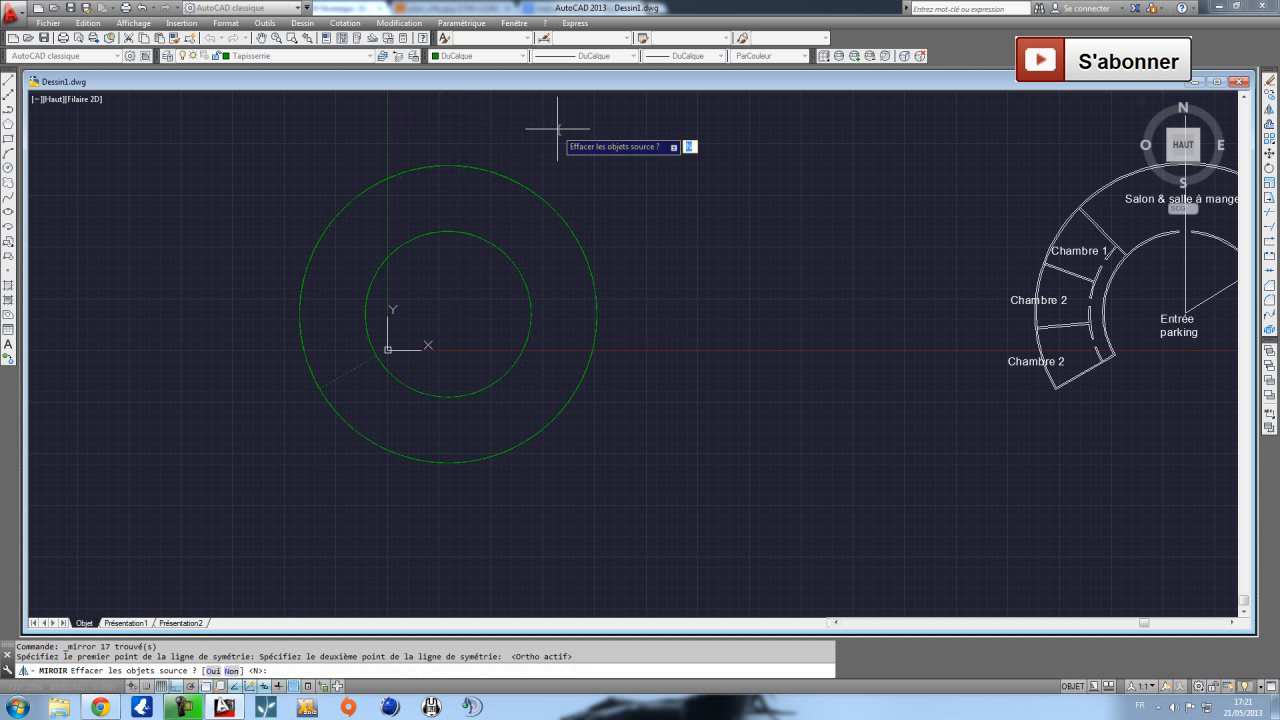
{"action": "key", "text": "Return"}
Using all Tapisserie objects as cutting edges, trim away the lower parts of the wallpaper circles between the two slanted end lines.
{"action": "scroll", "coordinate": [497, 177], "scroll_direction": "up", "scroll_amount": 5}
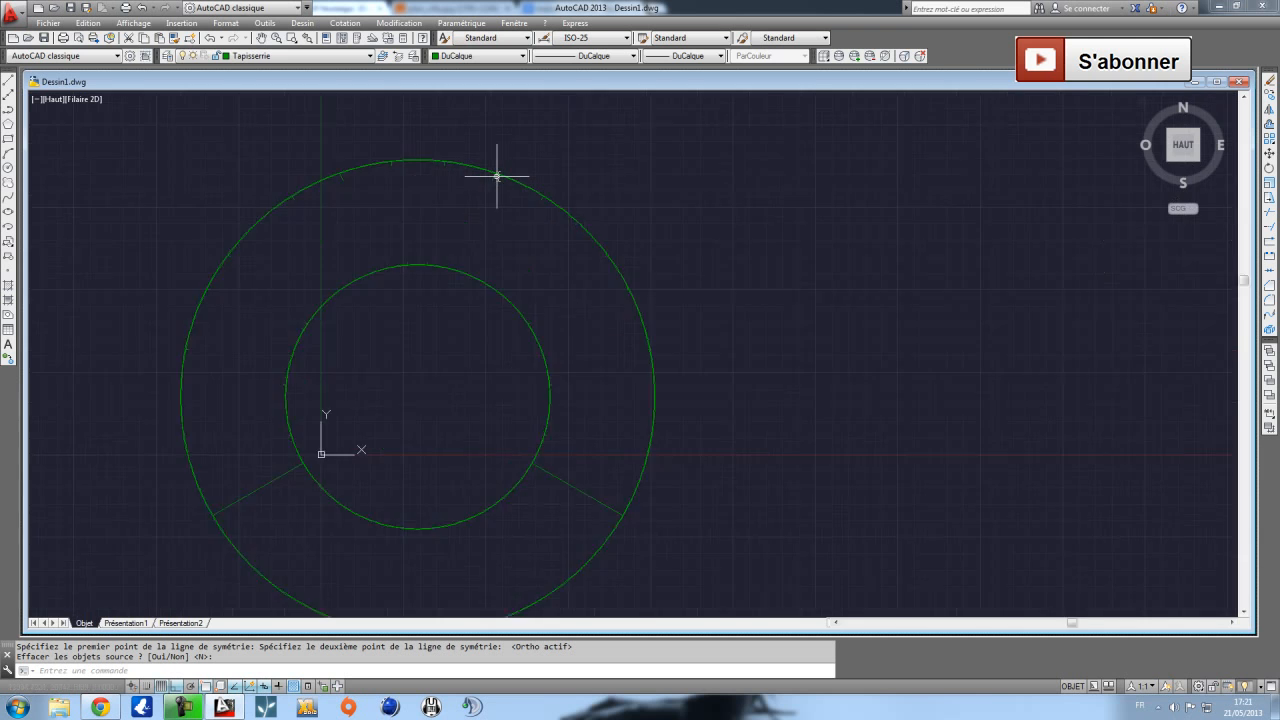
{"action": "scroll", "coordinate": [497, 177], "scroll_direction": "down", "scroll_amount": 5}
{"action": "middle_click_drag", "start_coordinate": [567, 393], "coordinate": [587, 316]}
{"action": "key", "text": "Escape"}
{"action": "left_click", "coordinate": [737, 491]}
{"action": "left_click", "coordinate": [297, 125]}
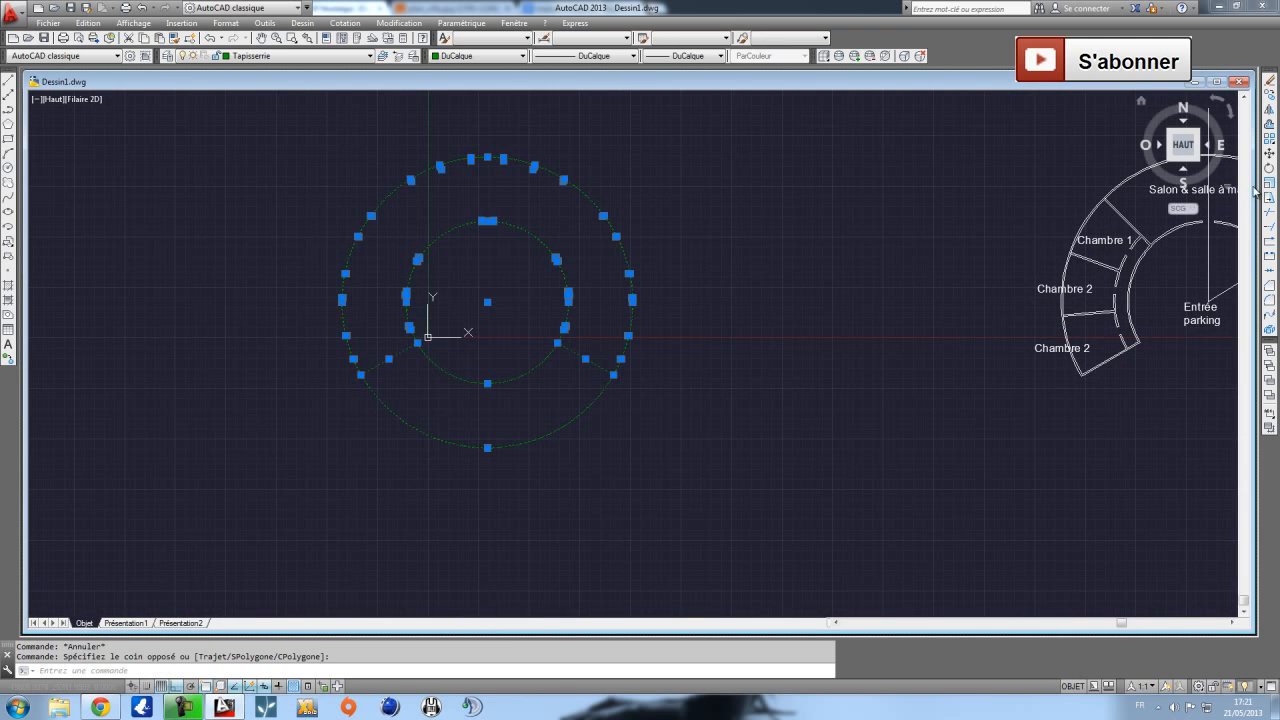
{"action": "left_click", "coordinate": [1270, 213]}
{"action": "left_click", "coordinate": [491, 486]}
{"action": "left_click", "coordinate": [471, 337]}
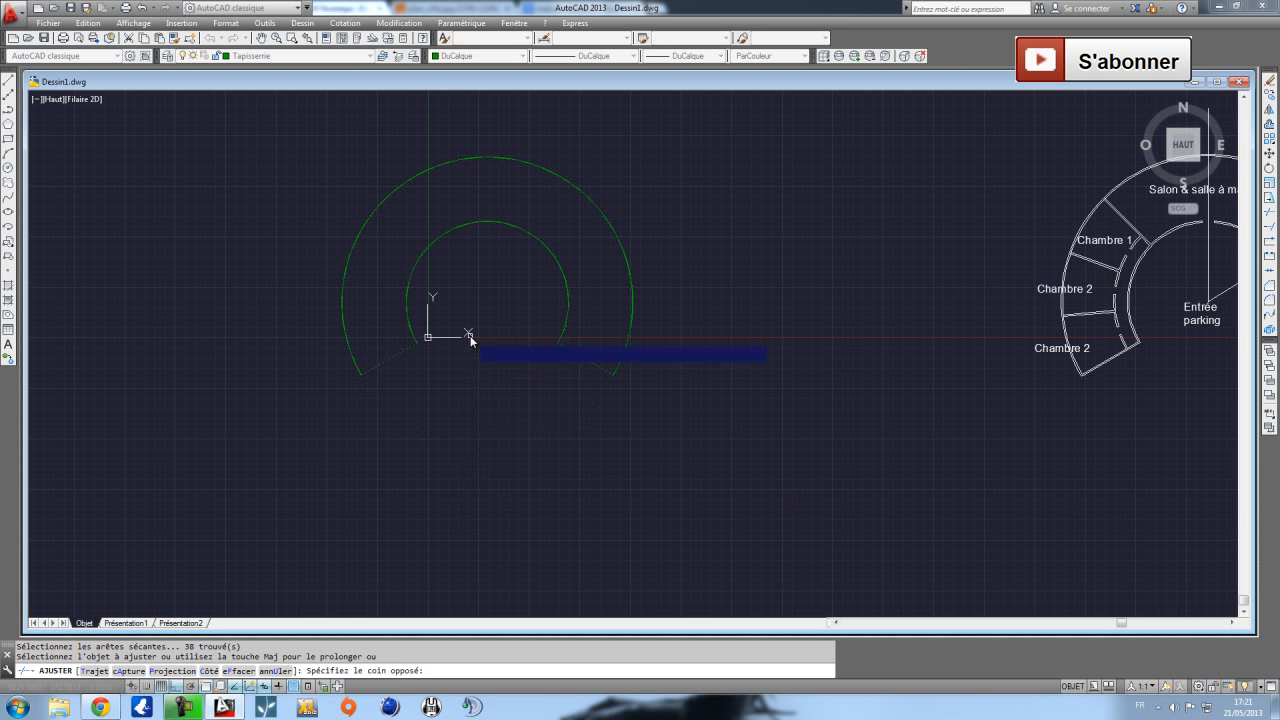
Trim the inner ring's wallpaper arcs between the jamb lines at the left-side doorways.
{"action": "scroll", "coordinate": [440, 300], "scroll_direction": "up", "scroll_amount": 6}
{"action": "scroll", "coordinate": [309, 420], "scroll_direction": "up", "scroll_amount": 3}
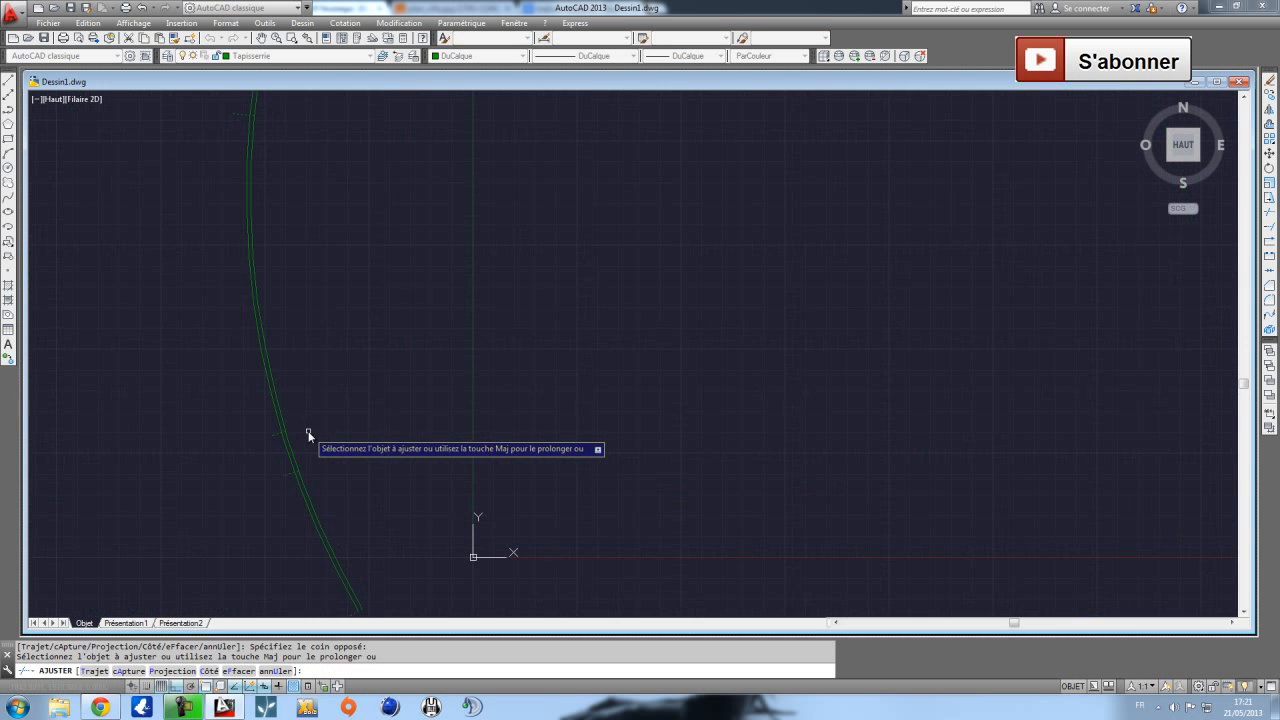
{"action": "middle_click_drag", "start_coordinate": [281, 370], "coordinate": [387, 571]}
{"action": "left_click", "coordinate": [363, 296]}
{"action": "middle_click_drag", "start_coordinate": [380, 251], "coordinate": [379, 557]}
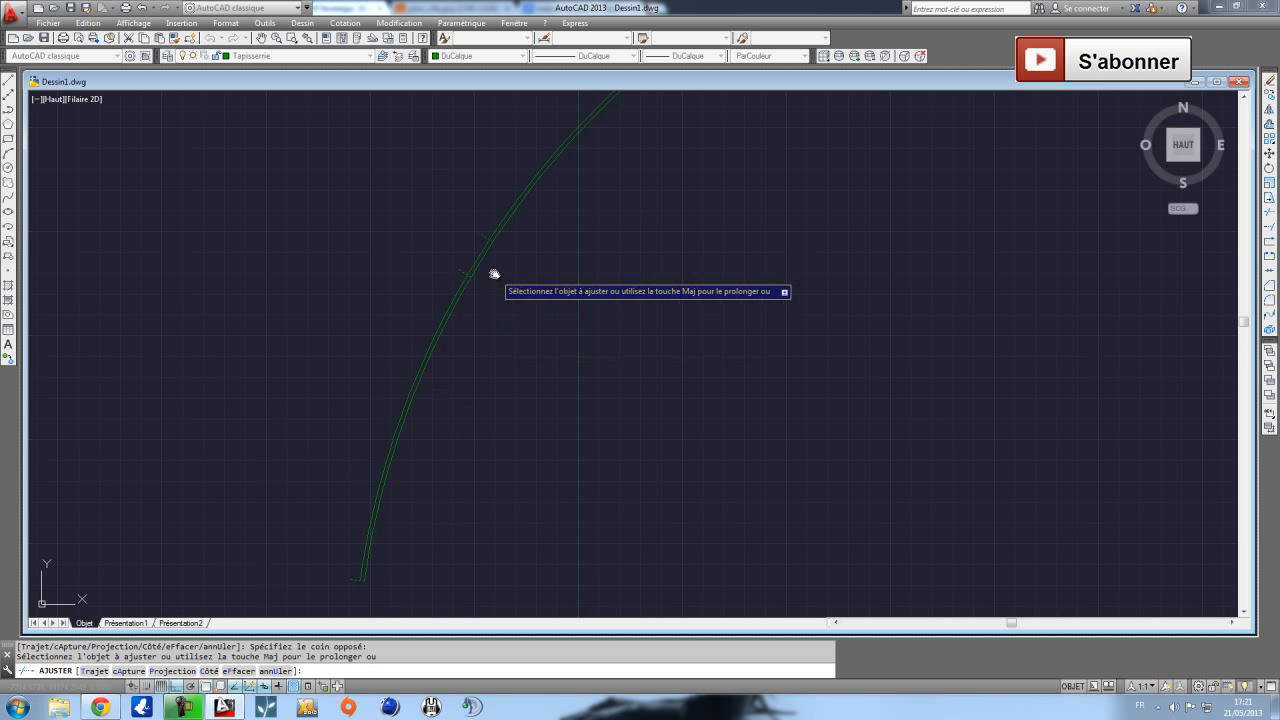
{"action": "left_click", "coordinate": [560, 217]}
Undo the faulty cut at the inner ring's upper-right doorway and trim both wallpaper arcs between its jamb lines.
{"action": "scroll", "coordinate": [463, 420], "scroll_direction": "down", "scroll_amount": 3}
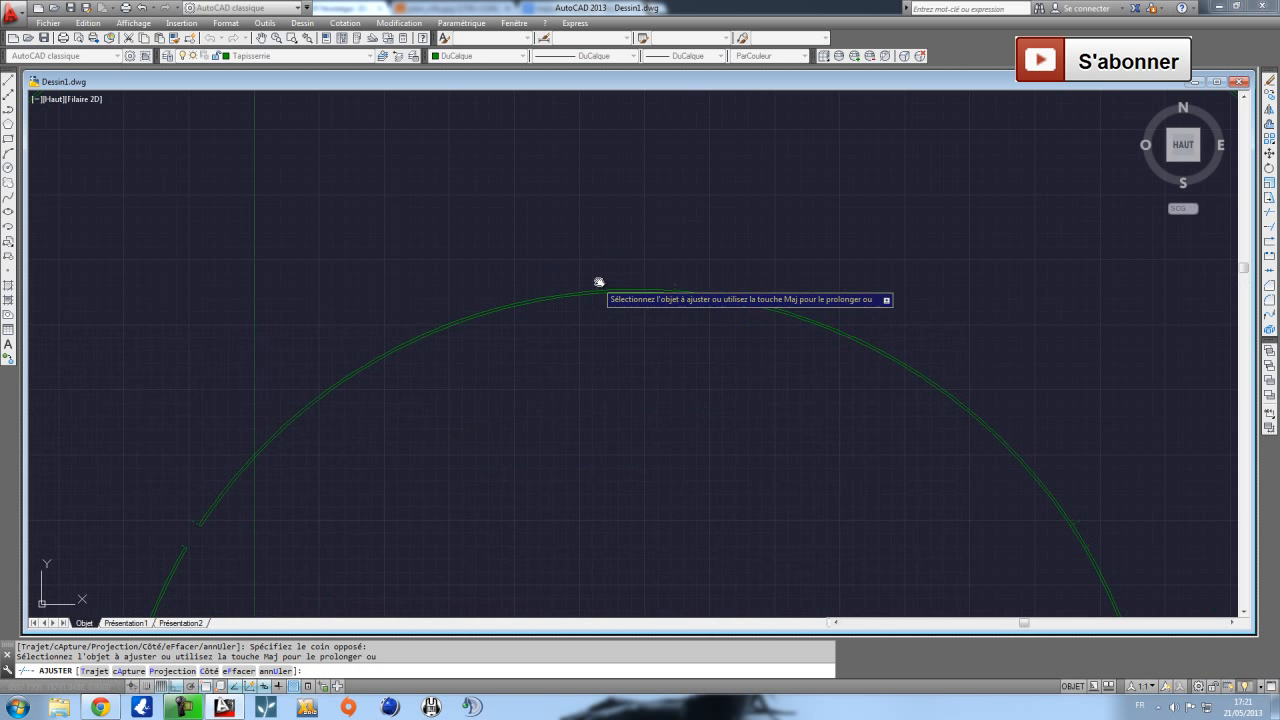
{"action": "scroll", "coordinate": [700, 340], "scroll_direction": "down", "scroll_amount": 3}
{"action": "scroll", "coordinate": [600, 360], "scroll_direction": "up", "scroll_amount": 5}
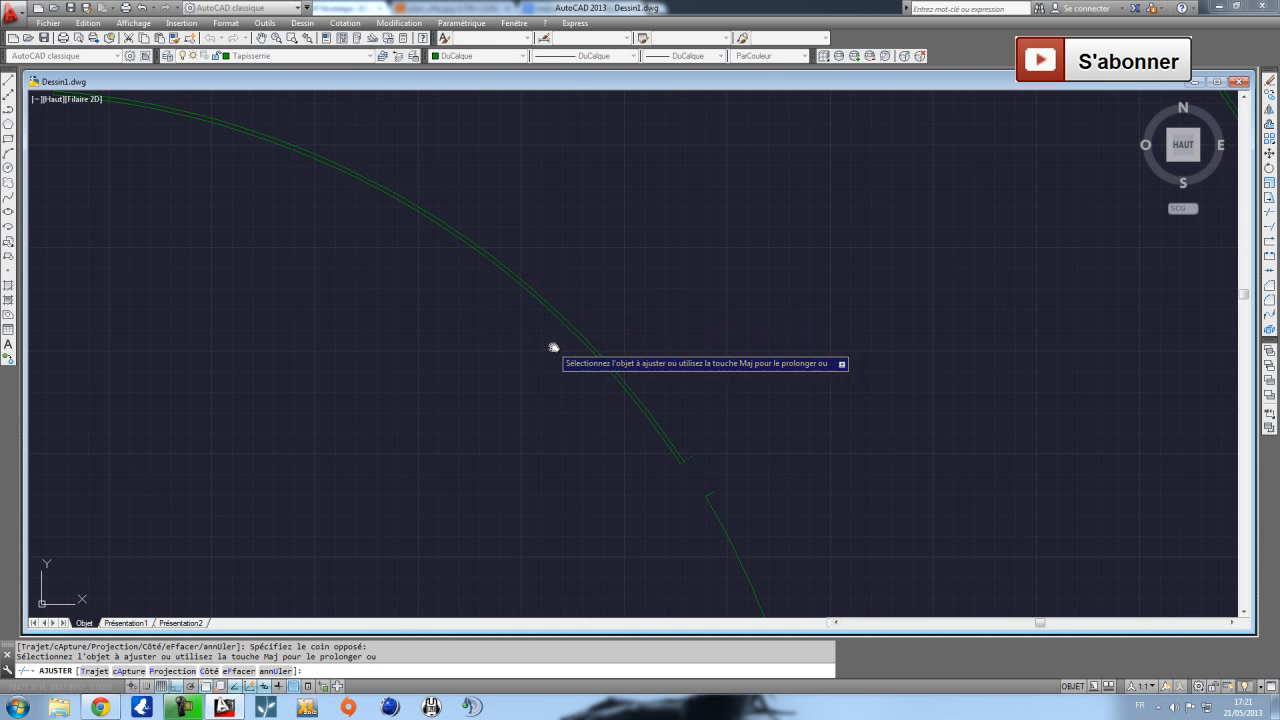
{"action": "key", "text": "ctrl+z"}
{"action": "scroll", "coordinate": [694, 377], "scroll_direction": "down", "scroll_amount": 3}
{"action": "scroll", "coordinate": [720, 417], "scroll_direction": "up", "scroll_amount": 5}
{"action": "scroll", "coordinate": [506, 437], "scroll_direction": "down", "scroll_amount": 3}
{"action": "scroll", "coordinate": [526, 331], "scroll_direction": "up", "scroll_amount": 5}
{"action": "middle_click_drag", "start_coordinate": [496, 341], "coordinate": [86, 291]}
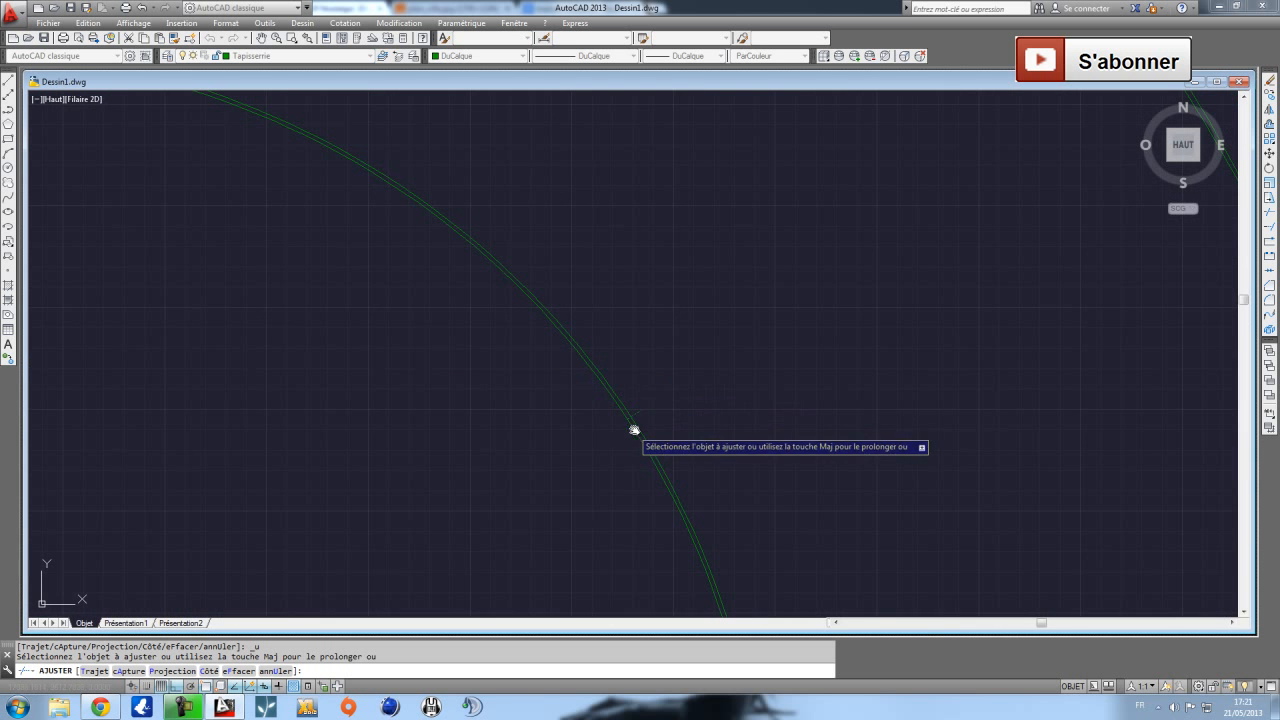
{"action": "middle_click_drag", "start_coordinate": [636, 439], "coordinate": [446, 203]}
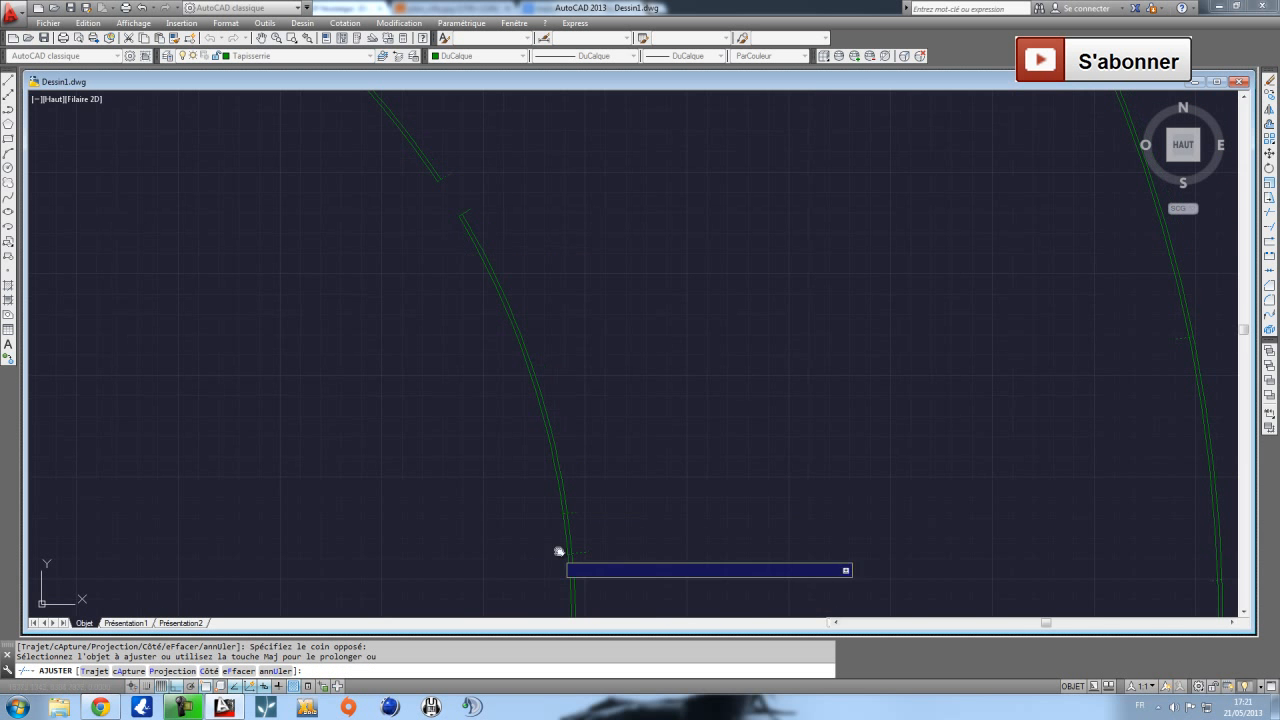
Trim the inner ring's wallpaper arcs at the remaining doorways further down the right side.
{"action": "scroll", "coordinate": [578, 559], "scroll_direction": "down", "scroll_amount": 1}
{"action": "middle_click_drag", "start_coordinate": [578, 559], "coordinate": [429, 246]}
{"action": "scroll", "coordinate": [394, 423], "scroll_direction": "up", "scroll_amount": 3}
{"action": "left_click", "coordinate": [402, 421]}
{"action": "left_click", "coordinate": [379, 405]}
Trim the outer ring's wallpaper arcs between the jamb lines of its lower-right opening.
{"action": "scroll", "coordinate": [380, 434], "scroll_direction": "down", "scroll_amount": 2}
{"action": "scroll", "coordinate": [709, 363], "scroll_direction": "down", "scroll_amount": 2}
{"action": "middle_click_drag", "start_coordinate": [709, 363], "coordinate": [503, 274]}
{"action": "scroll", "coordinate": [437, 293], "scroll_direction": "up", "scroll_amount": 2}
{"action": "left_click", "coordinate": [462, 296]}
{"action": "left_click", "coordinate": [352, 232]}
Trim the outer ring's wallpaper arcs at the remaining right-side openings and the top opening.
{"action": "scroll", "coordinate": [436, 197], "scroll_direction": "down", "scroll_amount": 3}
{"action": "middle_click_drag", "start_coordinate": [436, 197], "coordinate": [403, 506]}
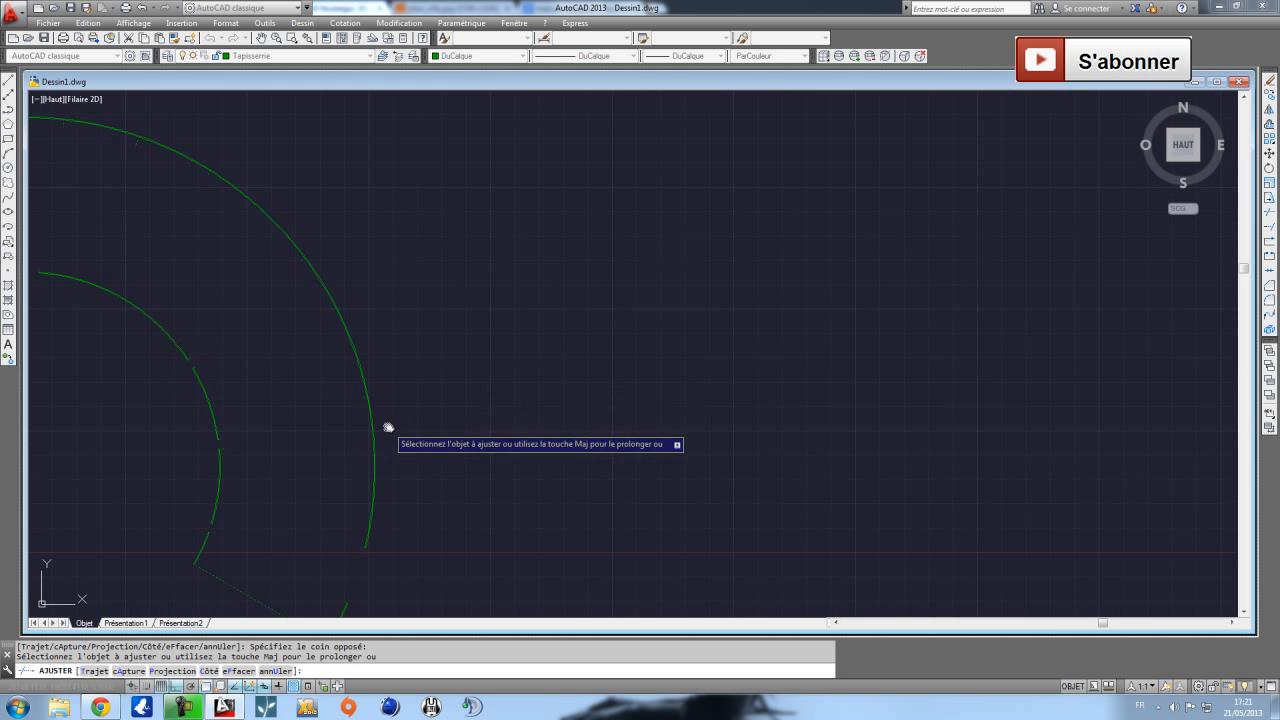
{"action": "mouse_move", "coordinate": [307, 273]}
{"action": "middle_mouse_down"}
{"action": "mouse_move", "coordinate": [383, 406]}
{"action": "mouse_move", "coordinate": [442, 468]}
{"action": "middle_mouse_up"}
{"action": "left_click", "coordinate": [279, 388]}
{"action": "left_click", "coordinate": [250, 427]}
{"action": "middle_click_drag", "start_coordinate": [323, 421], "coordinate": [449, 383]}
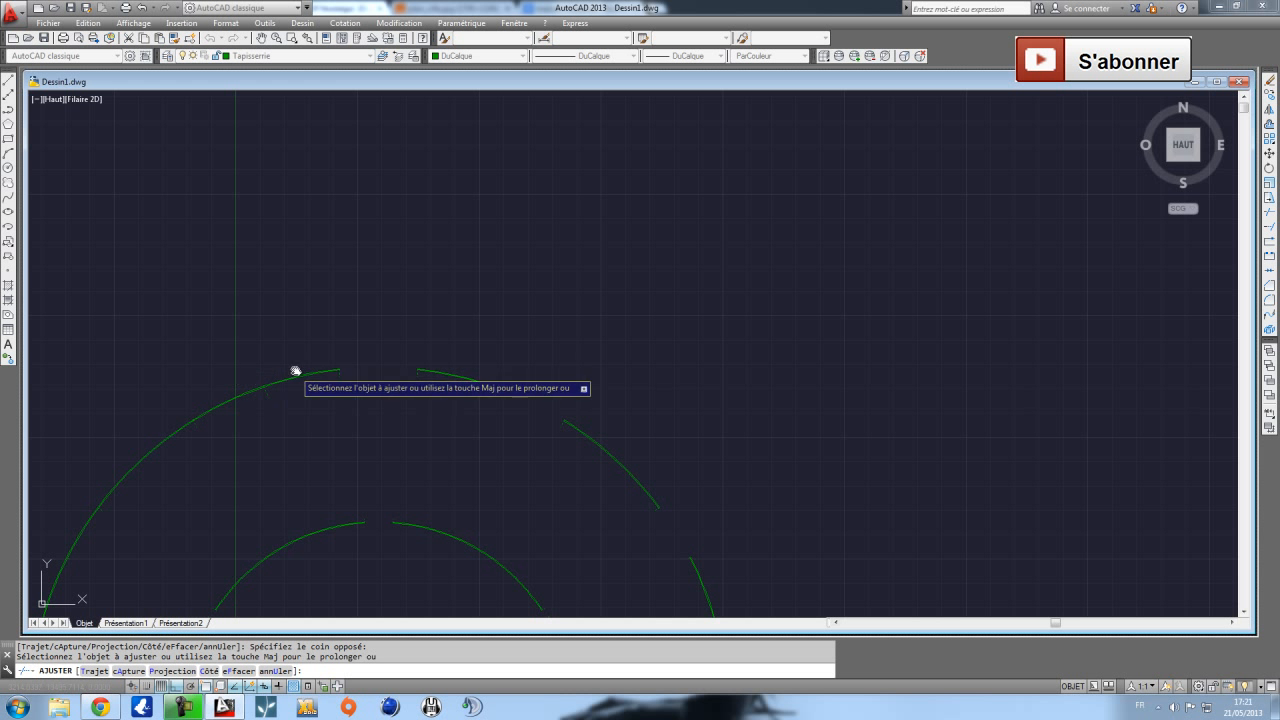
Trim the outer ring's wallpaper arcs between the jamb lines at the left-side openings.
{"action": "middle_click_drag", "start_coordinate": [220, 431], "coordinate": [329, 263]}
{"action": "left_click", "coordinate": [278, 252]}
{"action": "left_click", "coordinate": [258, 402]}
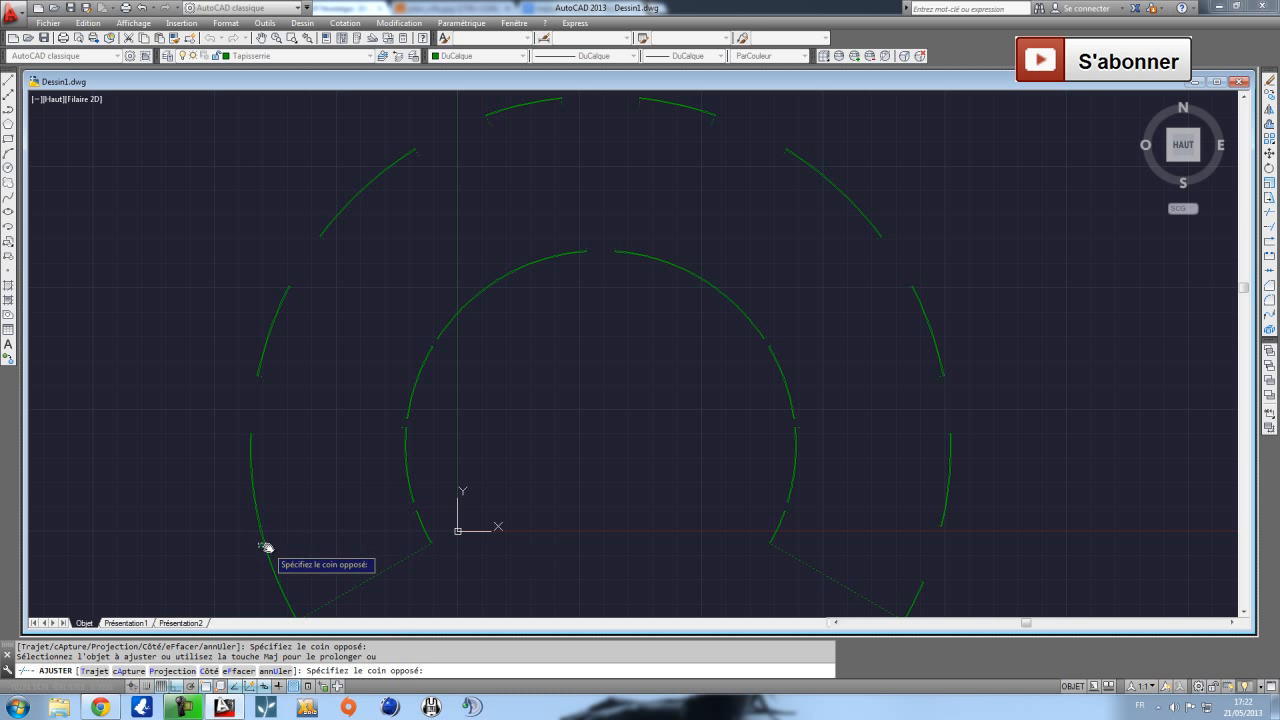
Trim the leftover jamb stubs at the inner ring's left-side doorways.
{"action": "scroll", "coordinate": [371, 451], "scroll_direction": "down", "scroll_amount": 4}
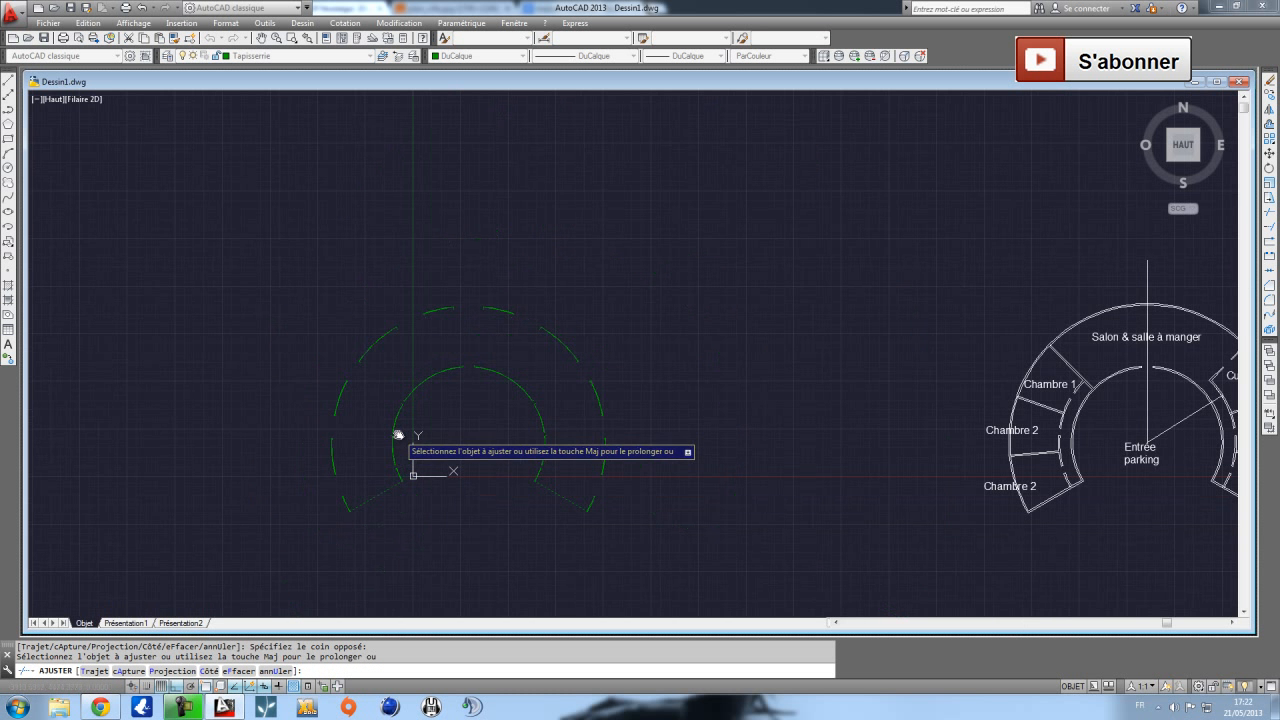
{"action": "scroll", "coordinate": [409, 431], "scroll_direction": "up", "scroll_amount": 6}
{"action": "left_click", "coordinate": [345, 433]}
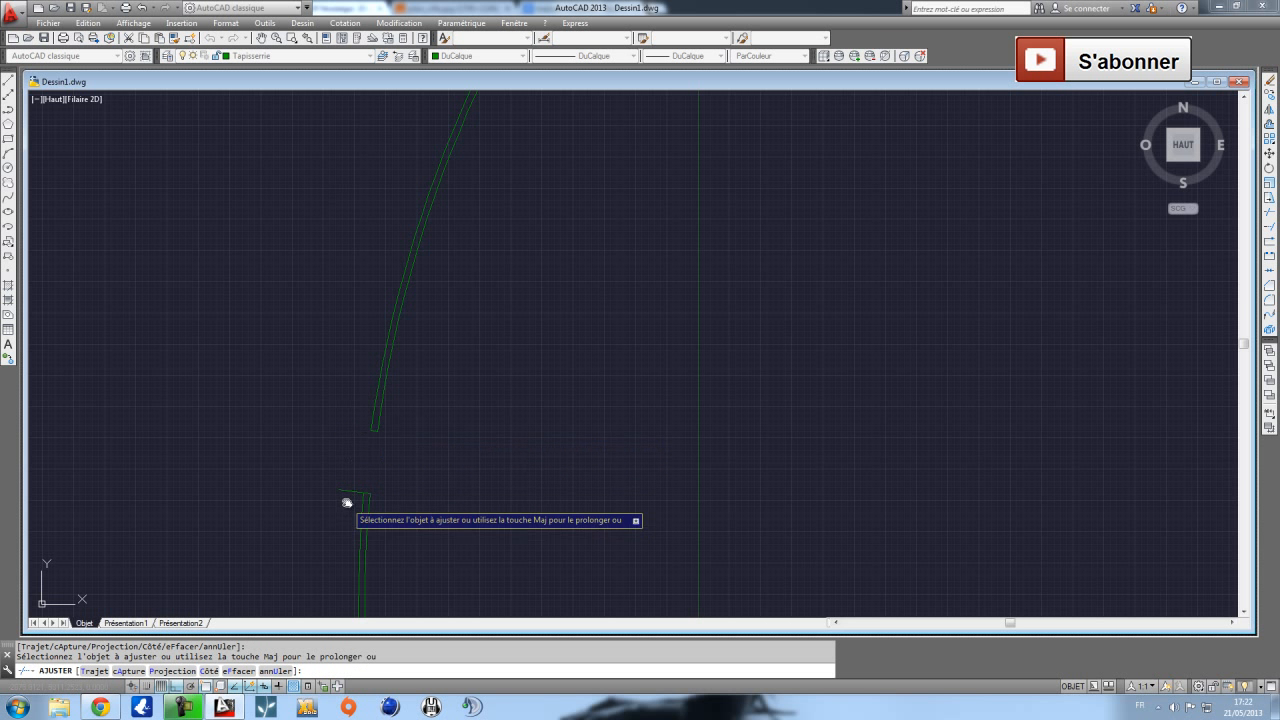
{"action": "scroll", "coordinate": [443, 369], "scroll_direction": "down", "scroll_amount": 4}
{"action": "scroll", "coordinate": [362, 407], "scroll_direction": "up", "scroll_amount": 4}
{"action": "middle_click_drag", "start_coordinate": [248, 490], "coordinate": [552, 316]}
{"action": "left_click", "coordinate": [431, 415]}
{"action": "left_click", "coordinate": [418, 443]}
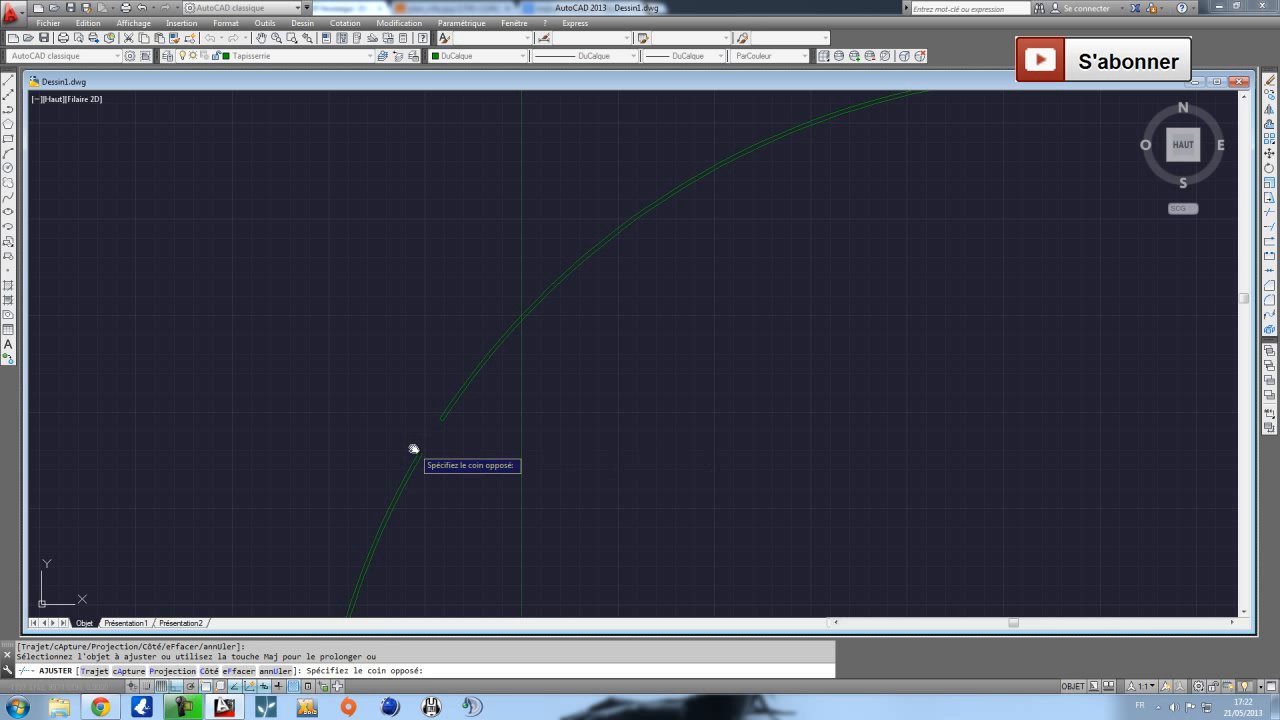
Trim the jamb stubs at the inner ring's top opening and upper-right doorways.
{"action": "scroll", "coordinate": [666, 323], "scroll_direction": "down", "scroll_amount": 4}
{"action": "scroll", "coordinate": [509, 340], "scroll_direction": "up", "scroll_amount": 4}
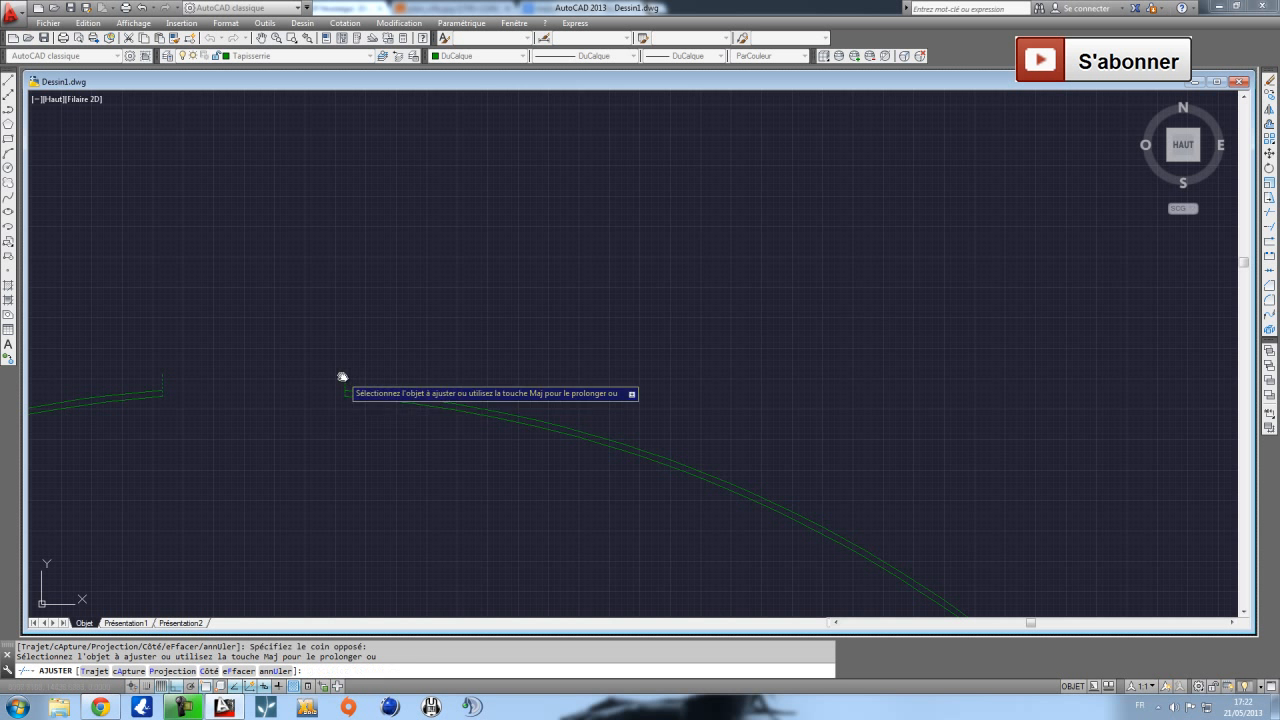
{"action": "scroll", "coordinate": [283, 363], "scroll_direction": "down", "scroll_amount": 1}
{"action": "middle_click_drag", "start_coordinate": [641, 459], "coordinate": [417, 250]}
{"action": "middle_click_drag", "start_coordinate": [712, 489], "coordinate": [526, 330]}
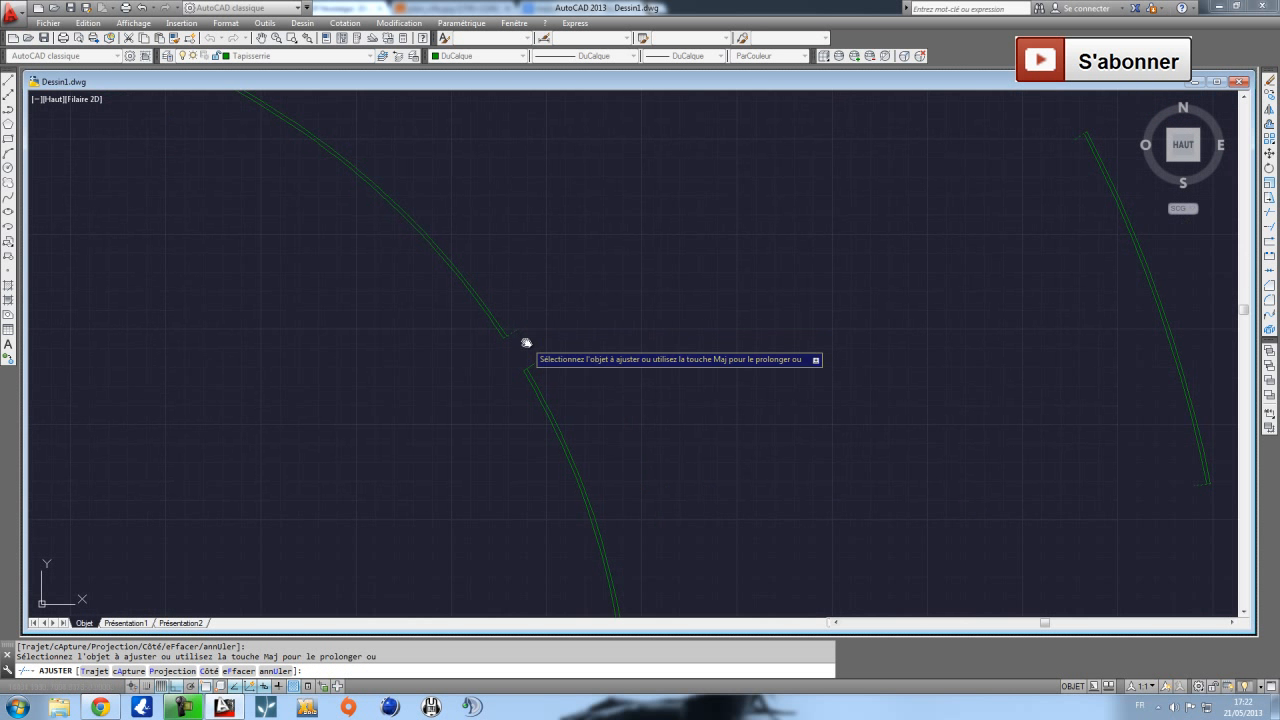
{"action": "scroll", "coordinate": [604, 379], "scroll_direction": "down", "scroll_amount": 2}
{"action": "middle_click_drag", "start_coordinate": [726, 454], "coordinate": [554, 302]}
{"action": "scroll", "coordinate": [492, 342], "scroll_direction": "up", "scroll_amount": 1}
{"action": "scroll", "coordinate": [466, 340], "scroll_direction": "up", "scroll_amount": 2}
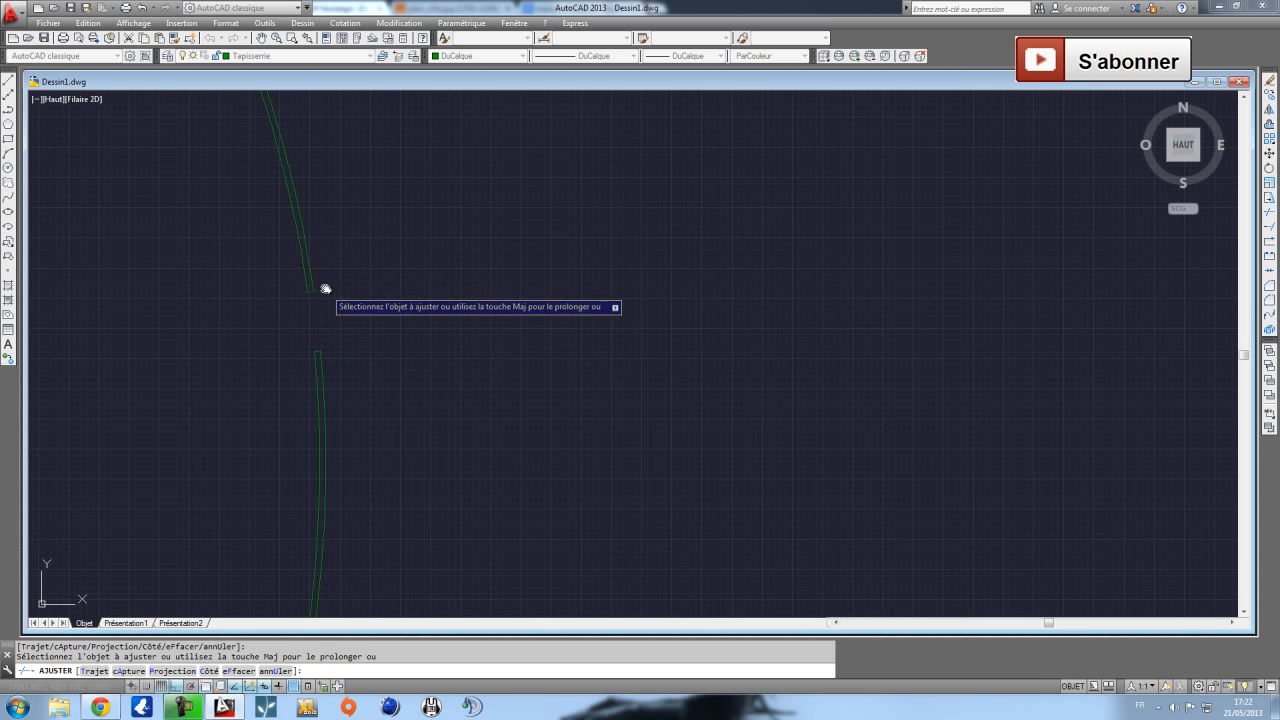
Trim the jamb stubs at the inner ring's lowest right-side doorway.
{"action": "scroll", "coordinate": [330, 313], "scroll_direction": "down", "scroll_amount": 3}
{"action": "middle_click_drag", "start_coordinate": [323, 464], "coordinate": [337, 366]}
{"action": "scroll", "coordinate": [337, 366], "scroll_direction": "up", "scroll_amount": 1}
{"action": "scroll", "coordinate": [334, 360], "scroll_direction": "up", "scroll_amount": 2}
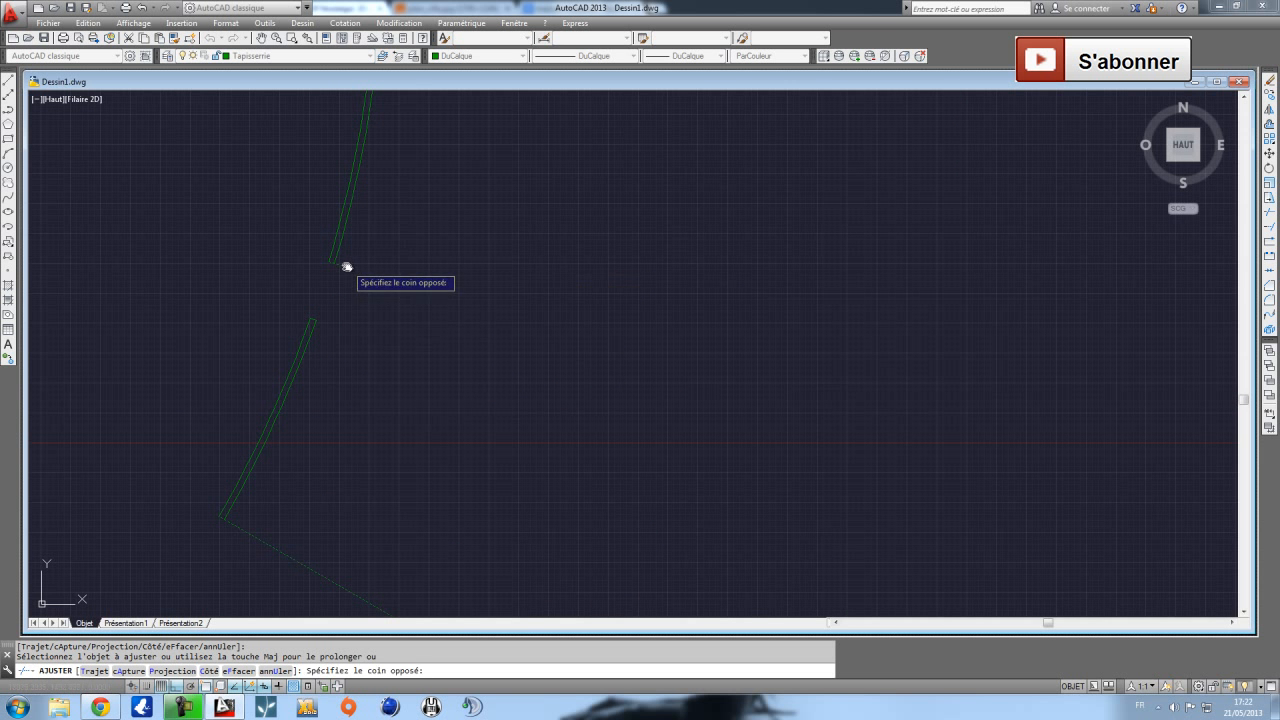
Trim the jamb stubs at the outer ring's lower-right window opening.
{"action": "scroll", "coordinate": [390, 300], "scroll_direction": "down", "scroll_amount": 7}
{"action": "middle_click_drag", "start_coordinate": [611, 408], "coordinate": [529, 368]}
{"action": "scroll", "coordinate": [529, 368], "scroll_direction": "up", "scroll_amount": 9}
{"action": "scroll", "coordinate": [484, 415], "scroll_direction": "down", "scroll_amount": 3}
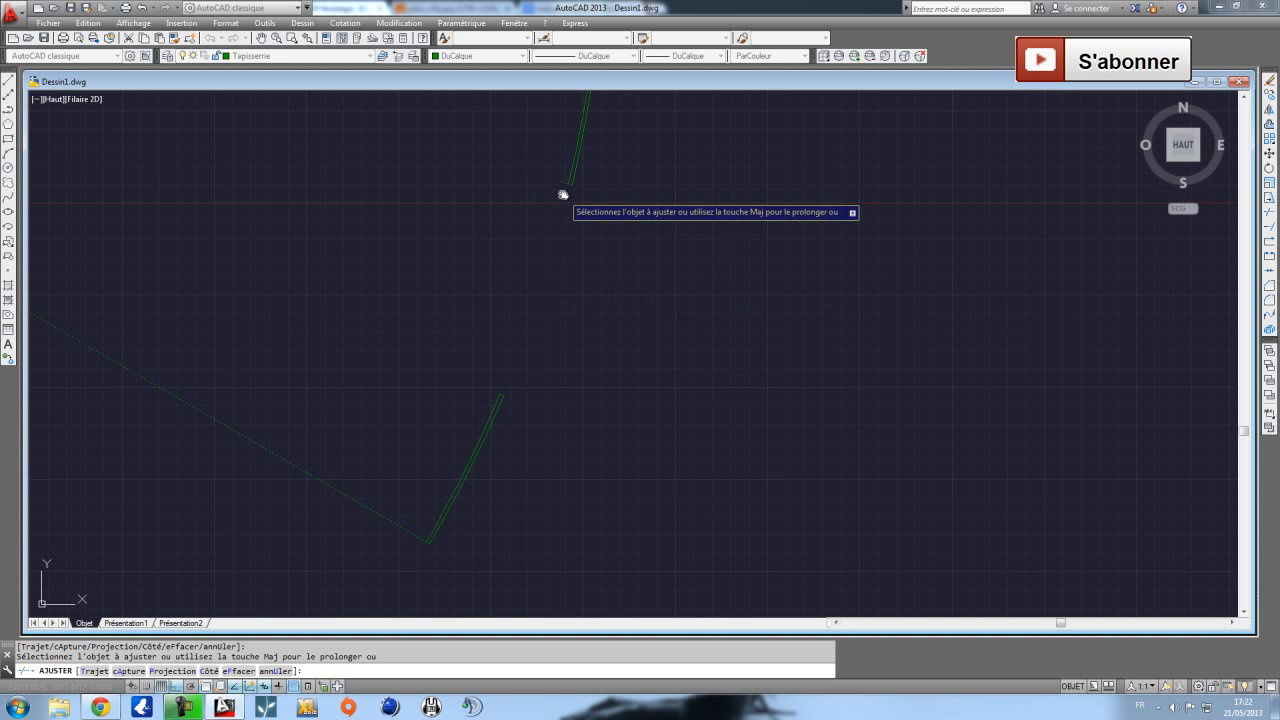
Trim the jamb stubs on both sides of the outer ring's middle right opening.
{"action": "scroll", "coordinate": [523, 317], "scroll_direction": "up", "scroll_amount": 4}
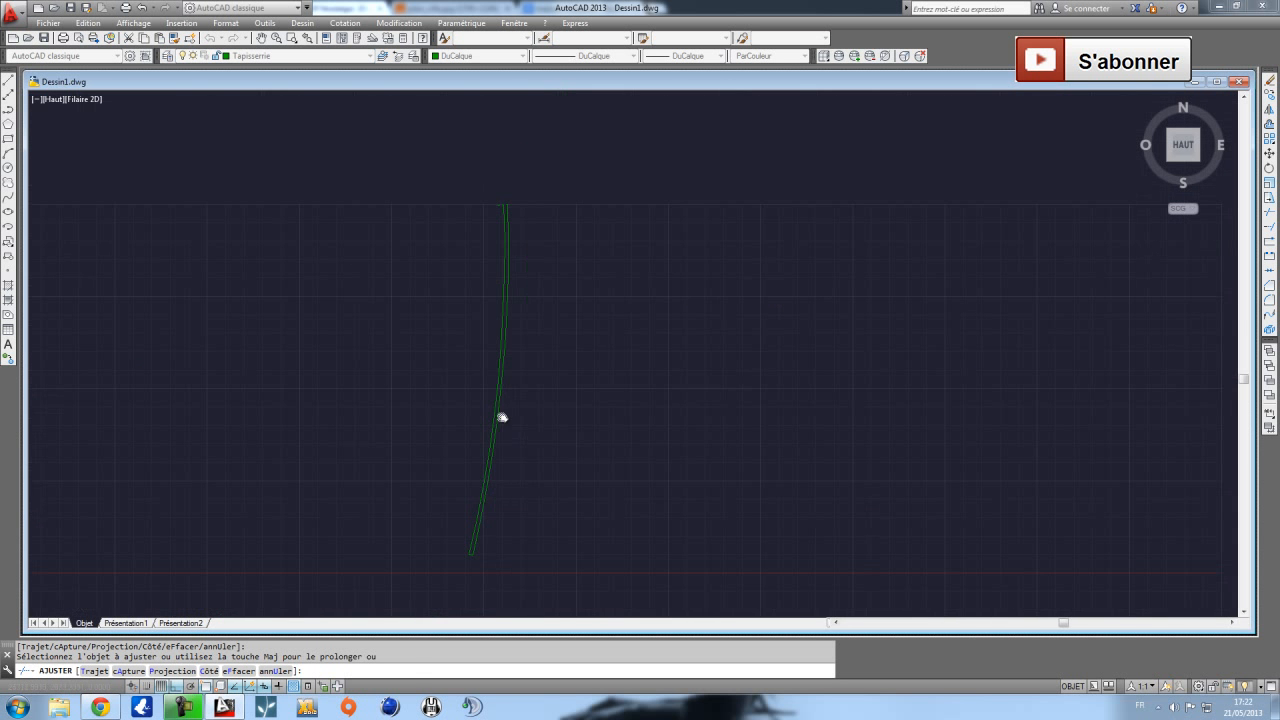
{"action": "scroll", "coordinate": [494, 230], "scroll_direction": "up", "scroll_amount": 3}
{"action": "left_click", "coordinate": [491, 229]}
{"action": "left_click", "coordinate": [491, 226]}
{"action": "left_click", "coordinate": [490, 226]}
{"action": "scroll", "coordinate": [485, 219], "scroll_direction": "down", "scroll_amount": 7}
{"action": "middle_click_drag", "start_coordinate": [476, 192], "coordinate": [491, 474]}
{"action": "scroll", "coordinate": [476, 376], "scroll_direction": "up", "scroll_amount": 4}
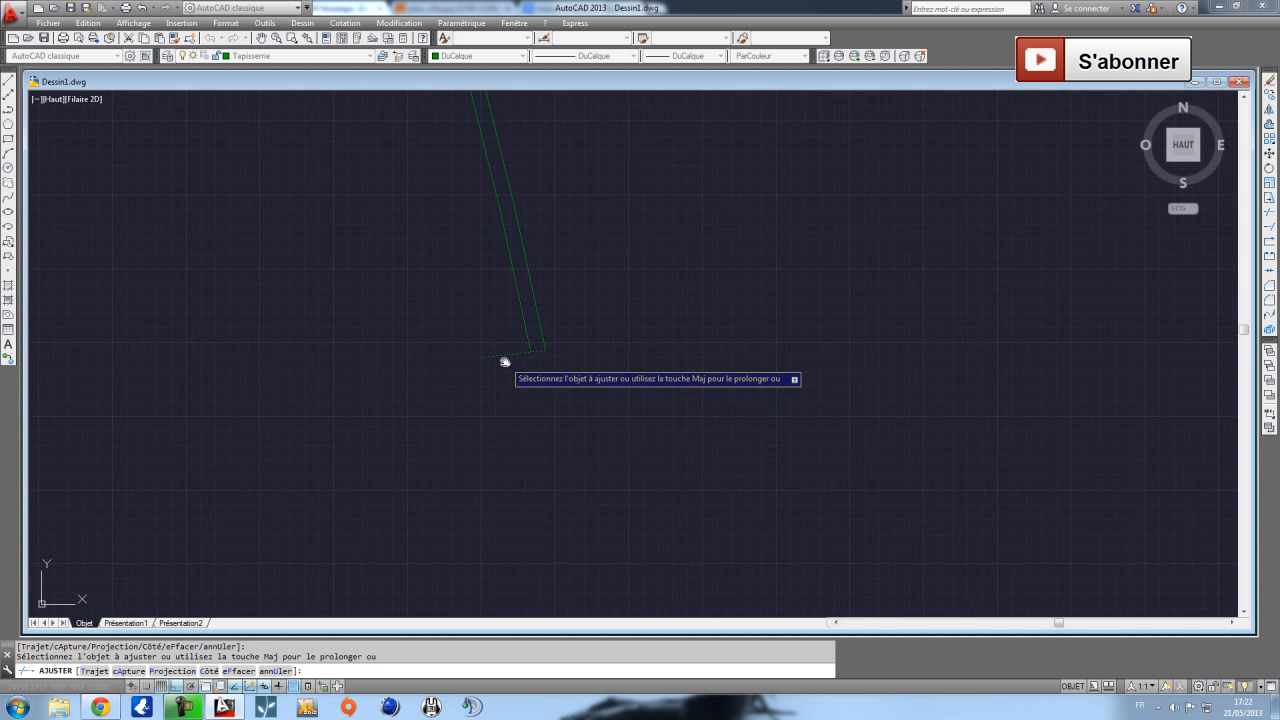
Trim the jamb stubs at the outer ring's upper-right openings, working up towards the top of the ring.
{"action": "scroll", "coordinate": [497, 345], "scroll_direction": "down", "scroll_amount": 7}
{"action": "middle_click_drag", "start_coordinate": [437, 197], "coordinate": [486, 371]}
{"action": "scroll", "coordinate": [486, 371], "scroll_direction": "up", "scroll_amount": 5}
{"action": "scroll", "coordinate": [436, 178], "scroll_direction": "down", "scroll_amount": 3}
{"action": "middle_click_drag", "start_coordinate": [394, 180], "coordinate": [522, 452]}
{"action": "scroll", "coordinate": [455, 271], "scroll_direction": "up", "scroll_amount": 5}
{"action": "scroll", "coordinate": [429, 289], "scroll_direction": "down", "scroll_amount": 7}
{"action": "middle_click_drag", "start_coordinate": [329, 234], "coordinate": [446, 300]}
{"action": "scroll", "coordinate": [466, 286], "scroll_direction": "up", "scroll_amount": 5}
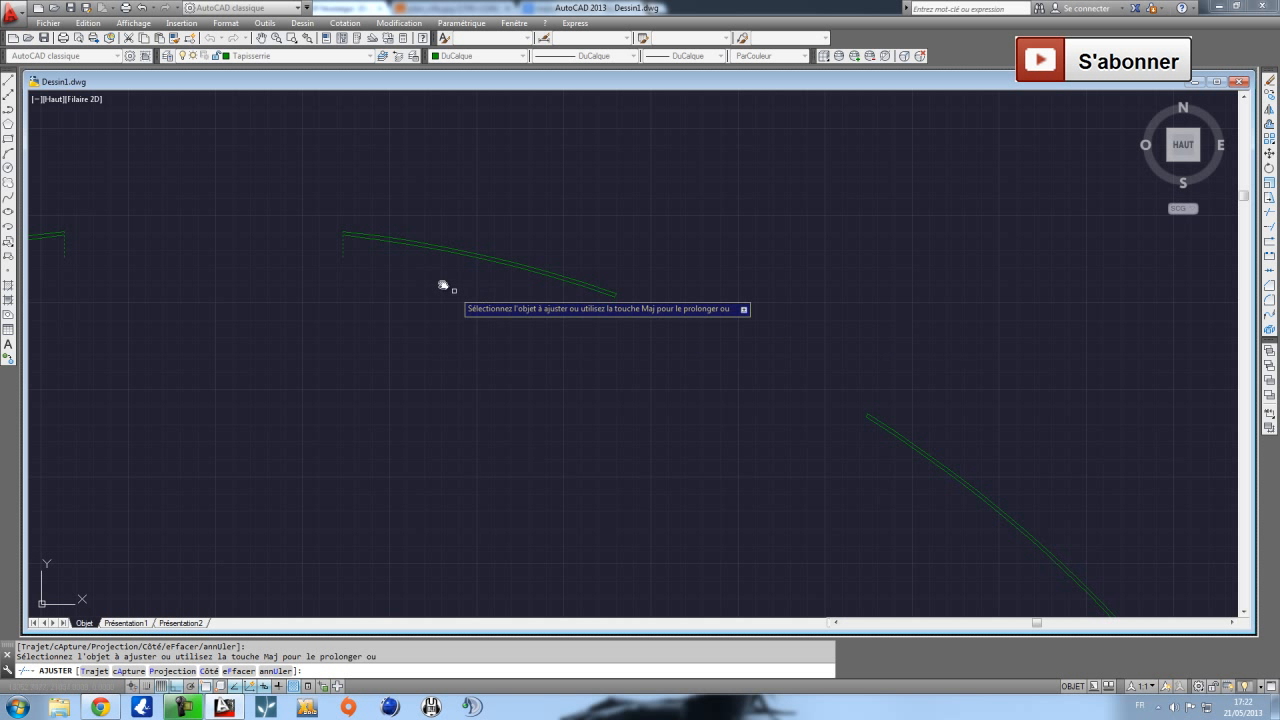
Trim the jamb stubs at the outer ring's top opening and the adjacent upper-left opening.
{"action": "scroll", "coordinate": [341, 250], "scroll_direction": "down", "scroll_amount": 1}
{"action": "middle_click_drag", "start_coordinate": [298, 294], "coordinate": [686, 338]}
{"action": "scroll", "coordinate": [565, 293], "scroll_direction": "up", "scroll_amount": 3}
{"action": "middle_click_drag", "start_coordinate": [492, 383], "coordinate": [916, 270]}
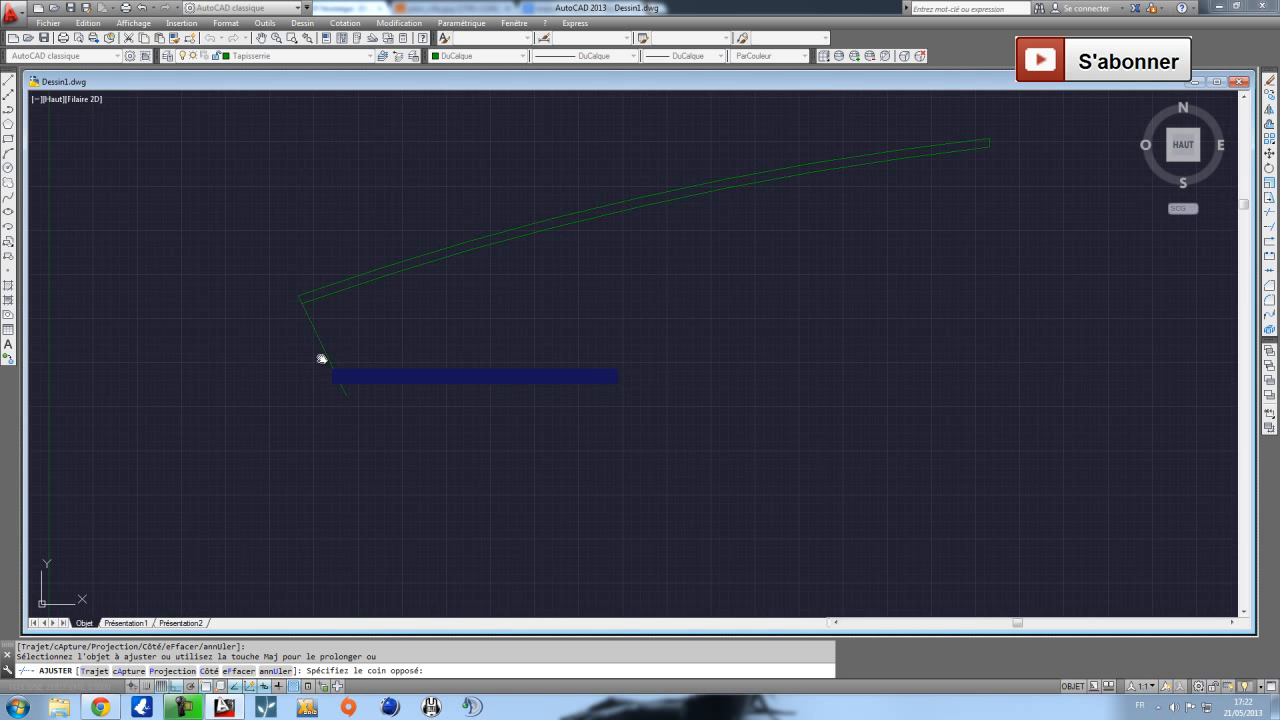
{"action": "scroll", "coordinate": [325, 355], "scroll_direction": "down", "scroll_amount": 4}
{"action": "scroll", "coordinate": [491, 303], "scroll_direction": "up", "scroll_amount": 2}
{"action": "middle_click_drag", "start_coordinate": [297, 395], "coordinate": [995, 300]}
{"action": "scroll", "coordinate": [455, 290], "scroll_direction": "up", "scroll_amount": 2}
Trim the jamb stubs at the ends of the outer ring's upper-left wall segments.
{"action": "scroll", "coordinate": [681, 342], "scroll_direction": "down", "scroll_amount": 6}
{"action": "middle_click_drag", "start_coordinate": [671, 377], "coordinate": [662, 226]}
{"action": "scroll", "coordinate": [437, 392], "scroll_direction": "up", "scroll_amount": 8}
{"action": "scroll", "coordinate": [549, 309], "scroll_direction": "down", "scroll_amount": 2}
{"action": "scroll", "coordinate": [452, 377], "scroll_direction": "up", "scroll_amount": 3}
{"action": "scroll", "coordinate": [423, 466], "scroll_direction": "down", "scroll_amount": 3}
{"action": "scroll", "coordinate": [403, 343], "scroll_direction": "up", "scroll_amount": 2}
{"action": "scroll", "coordinate": [283, 306], "scroll_direction": "up", "scroll_amount": 3}
{"action": "left_click", "coordinate": [180, 277]}
{"action": "scroll", "coordinate": [252, 360], "scroll_direction": "down", "scroll_amount": 3}
{"action": "scroll", "coordinate": [244, 377], "scroll_direction": "up", "scroll_amount": 4}
{"action": "left_click", "coordinate": [200, 398]}
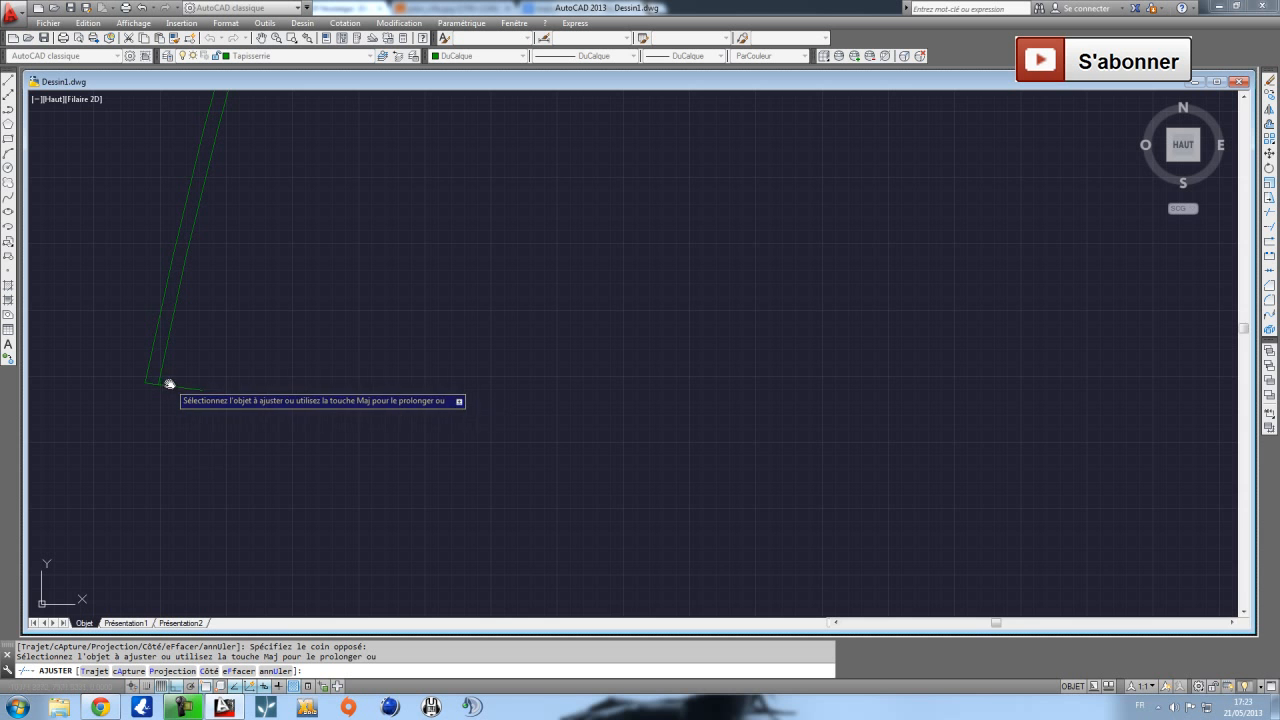
Trim the jamb stubs at the outer ring's middle-left and lower-left openings.
{"action": "scroll", "coordinate": [222, 420], "scroll_direction": "down", "scroll_amount": 3}
{"action": "scroll", "coordinate": [166, 251], "scroll_direction": "up", "scroll_amount": 3}
{"action": "scroll", "coordinate": [269, 360], "scroll_direction": "up", "scroll_amount": 3}
{"action": "scroll", "coordinate": [317, 489], "scroll_direction": "up", "scroll_amount": 2}
{"action": "scroll", "coordinate": [271, 437], "scroll_direction": "down", "scroll_amount": 4}
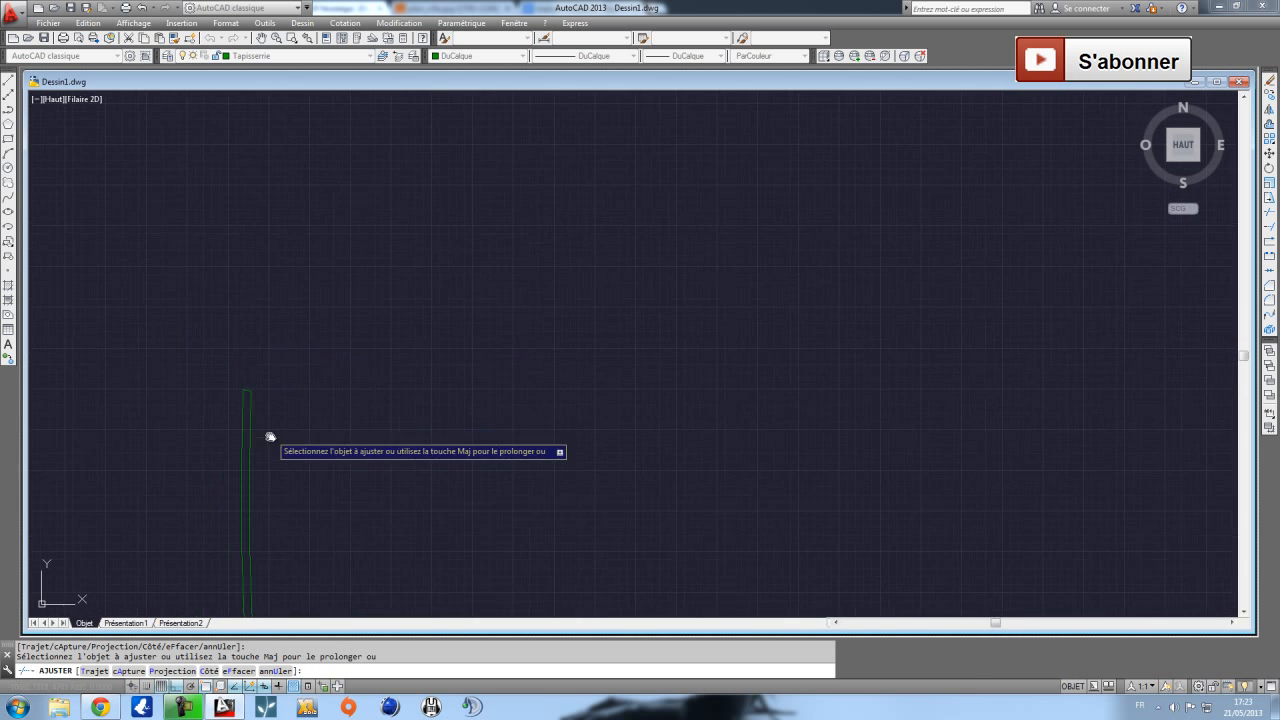
{"action": "middle_click_drag", "start_coordinate": [333, 529], "coordinate": [309, 220]}
{"action": "scroll", "coordinate": [284, 316], "scroll_direction": "up", "scroll_amount": 5}
{"action": "scroll", "coordinate": [282, 330], "scroll_direction": "down", "scroll_amount": 7}
{"action": "middle_click_drag", "start_coordinate": [355, 461], "coordinate": [325, 316]}
{"action": "scroll", "coordinate": [300, 376], "scroll_direction": "up", "scroll_amount": 5}
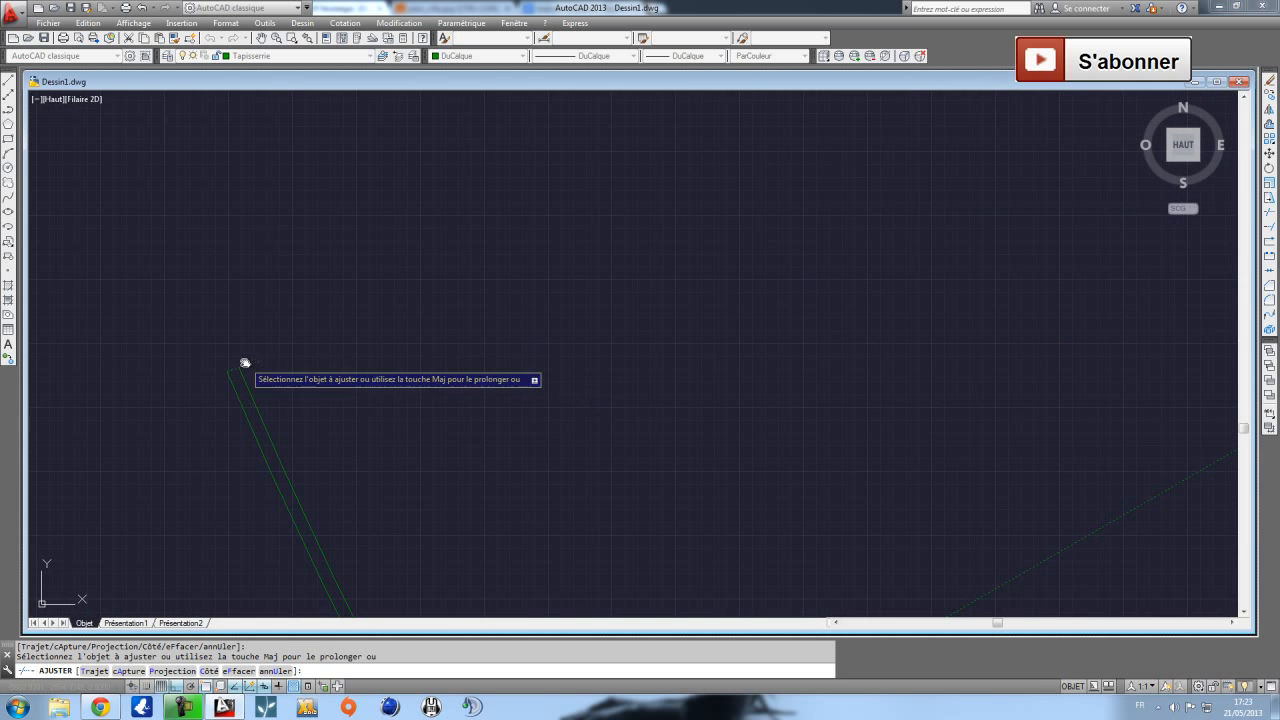
Trim the last jamb stubs at the inner ring's lower-left doorway and finish the Trim command.
{"action": "scroll", "coordinate": [330, 405], "scroll_direction": "down", "scroll_amount": 4}
{"action": "scroll", "coordinate": [555, 250], "scroll_direction": "up", "scroll_amount": 4}
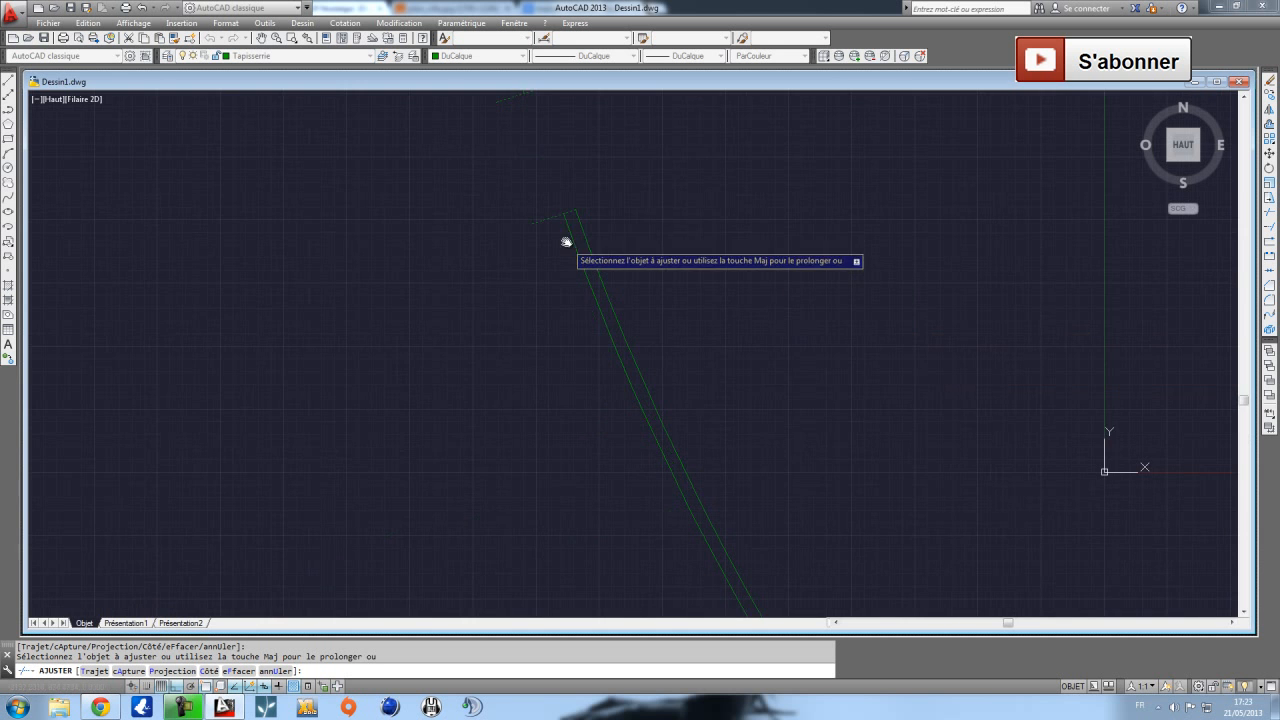
{"action": "scroll", "coordinate": [506, 374], "scroll_direction": "down", "scroll_amount": 4}
{"action": "scroll", "coordinate": [517, 191], "scroll_direction": "down", "scroll_amount": 2}
{"action": "scroll", "coordinate": [517, 191], "scroll_direction": "down", "scroll_amount": 2}
{"action": "key", "text": "Escape"}
{"action": "scroll", "coordinate": [920, 214], "scroll_direction": "down", "scroll_amount": 2}
{"action": "scroll", "coordinate": [1000, 314], "scroll_direction": "up", "scroll_amount": 2}
{"action": "middle_click_drag", "start_coordinate": [777, 374], "coordinate": [768, 375]}
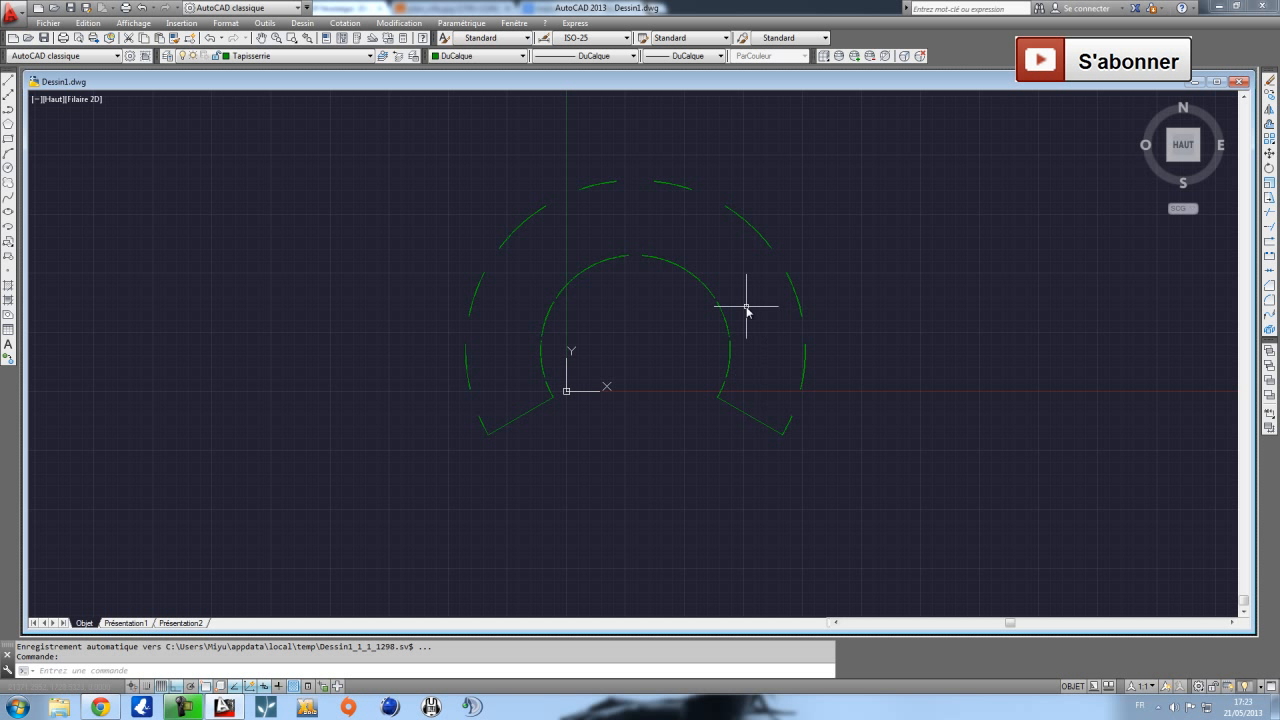
Copy all the green wallpaper outlines to the empty area above the labelled floor plan.
{"action": "left_click", "coordinate": [904, 463]}
{"action": "left_click", "coordinate": [339, 137]}
{"action": "middle_click_drag", "start_coordinate": [554, 225], "coordinate": [343, 231]}
{"action": "scroll", "coordinate": [480, 228], "scroll_direction": "down", "scroll_amount": 2}
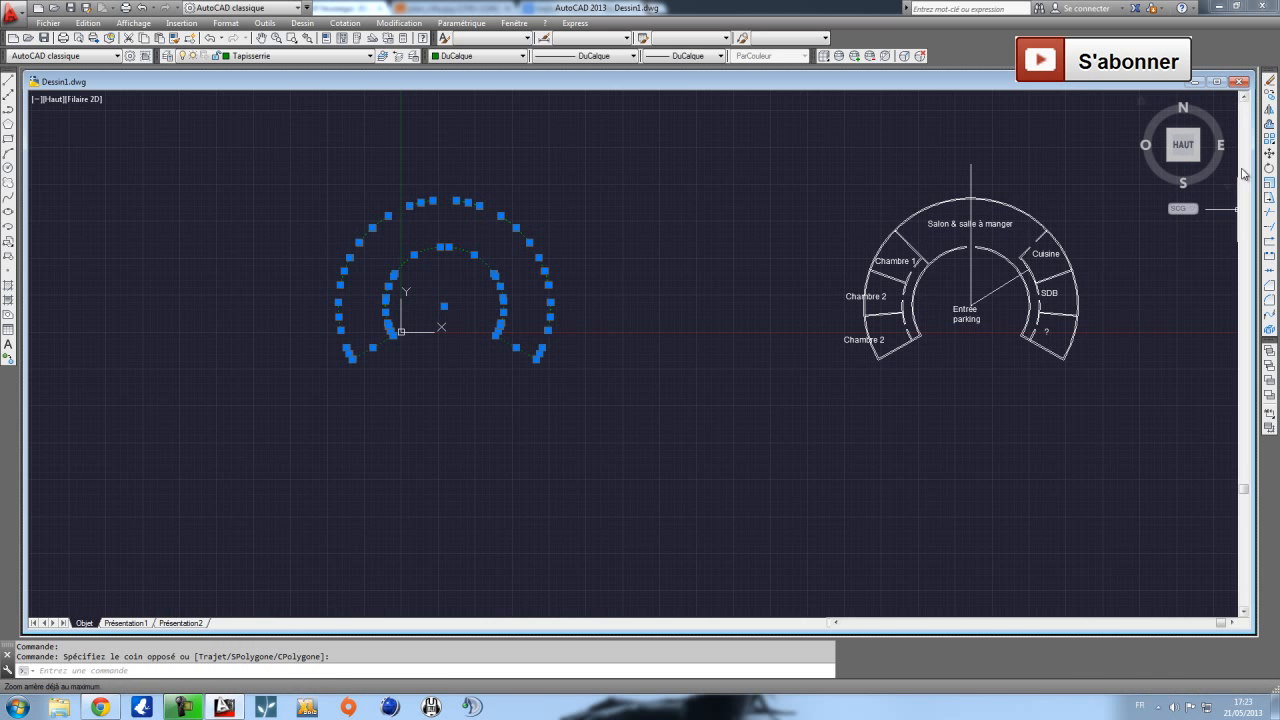
{"action": "left_click", "coordinate": [1270, 94]}
{"action": "left_click", "coordinate": [715, 293]}
{"action": "middle_click_drag", "start_coordinate": [870, 231], "coordinate": [789, 343]}
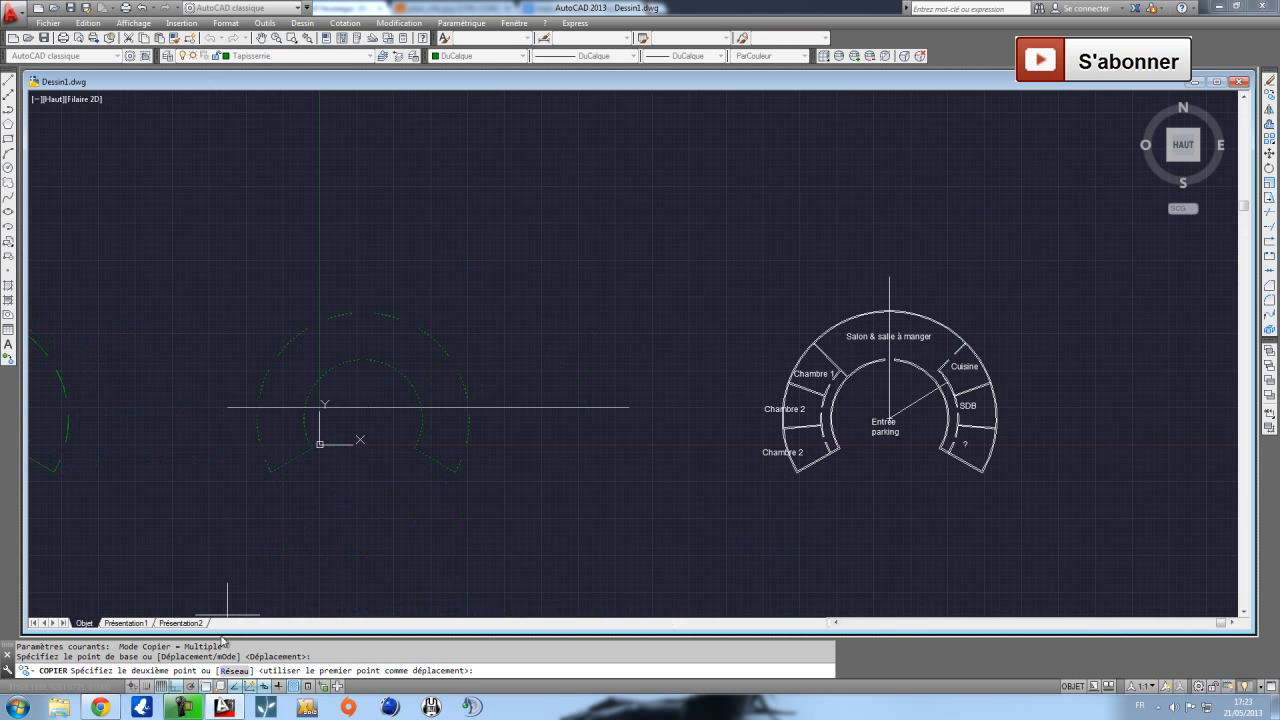
{"action": "left_click", "coordinate": [1155, 214]}
{"action": "key", "text": "Escape"}
Convert all the original wallpaper outlines at the origin into regions.
{"action": "middle_click_drag", "start_coordinate": [546, 313], "coordinate": [646, 245]}
{"action": "left_click", "coordinate": [607, 445]}
{"action": "left_click", "coordinate": [344, 201]}
{"action": "left_click", "coordinate": [310, 23]}
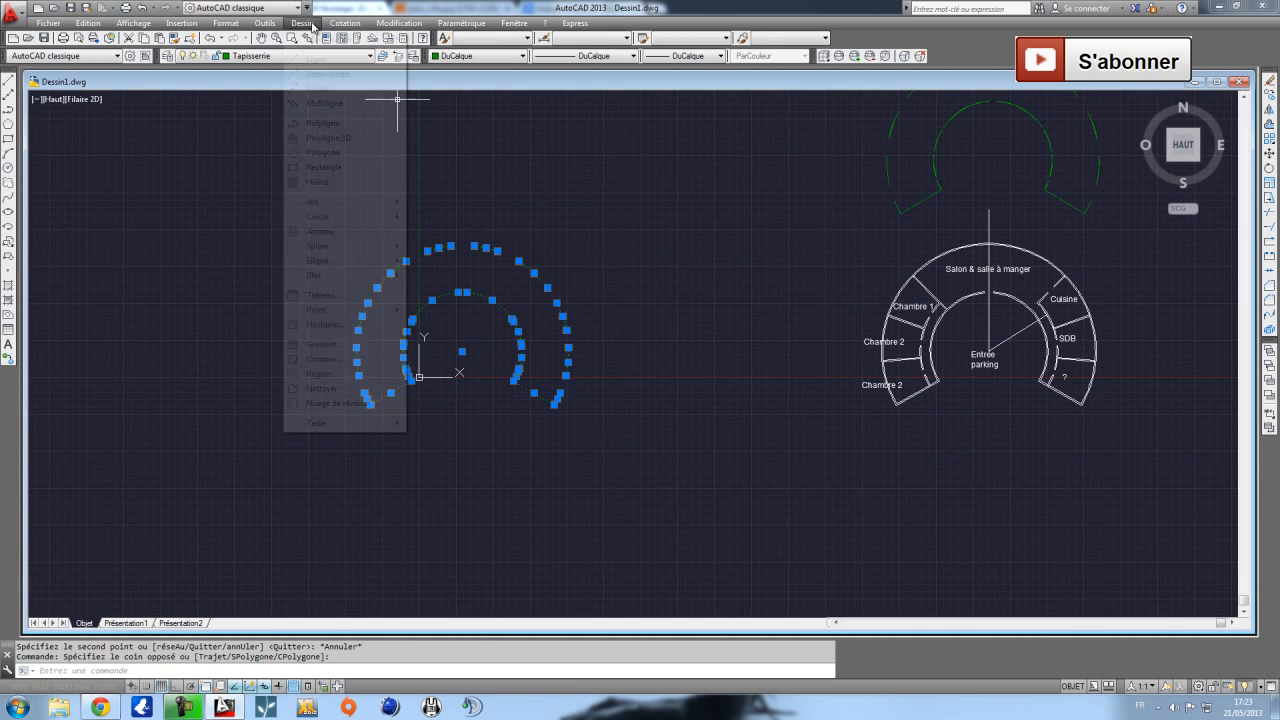
{"action": "left_click", "coordinate": [334, 377]}
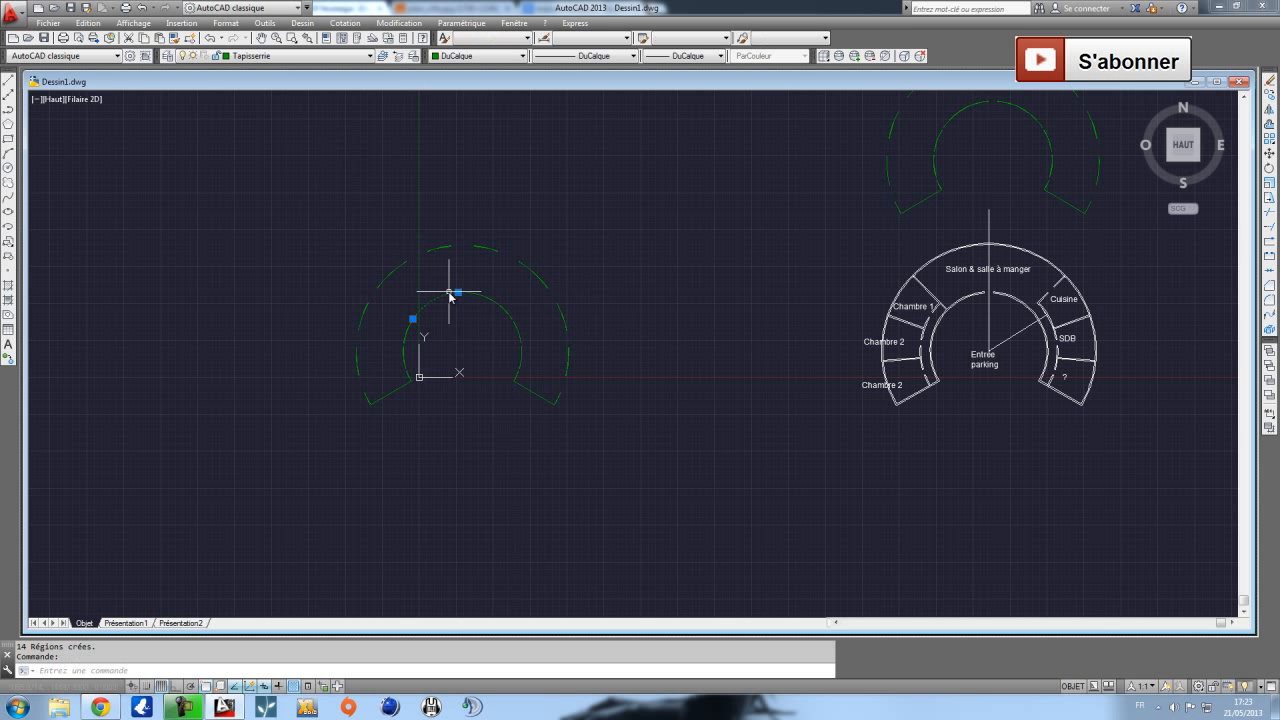
{"action": "key", "text": "Escape"}
{"action": "scroll", "coordinate": [447, 297], "scroll_direction": "up", "scroll_amount": 2}
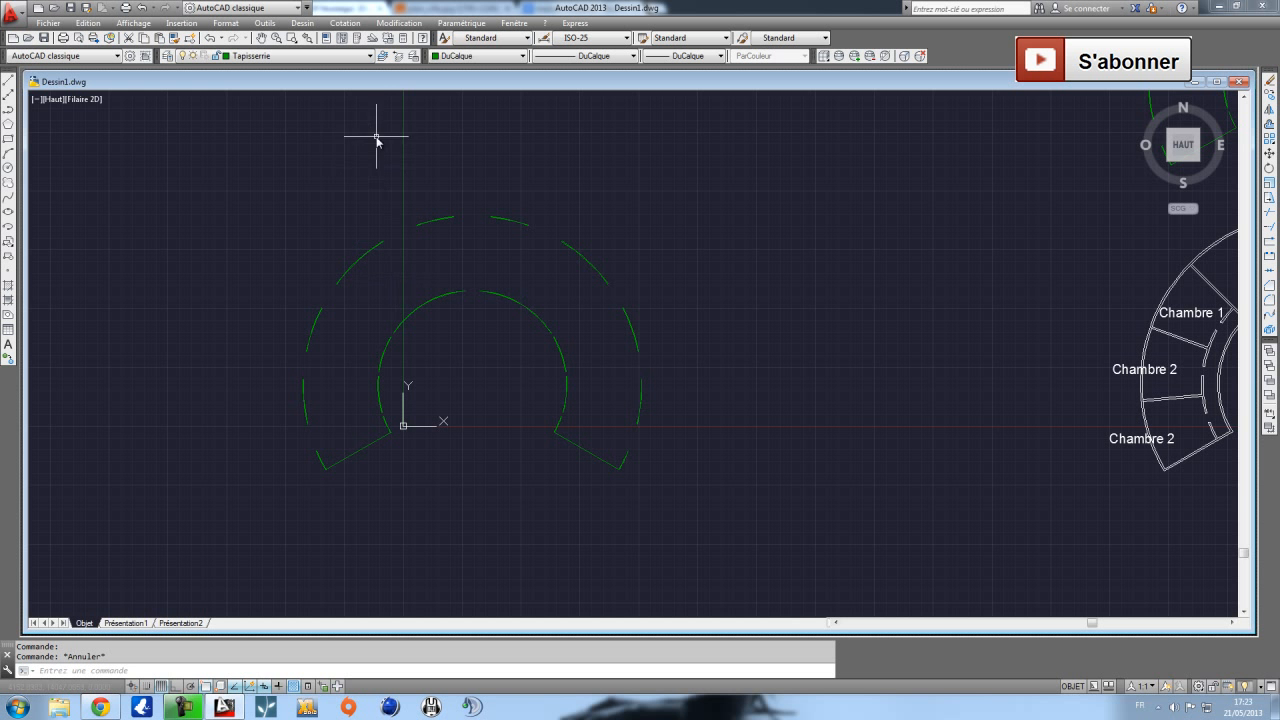
Turn on the MURS layer to show the walls together with the wallpaper.
{"action": "left_click", "coordinate": [313, 57]}
{"action": "left_click", "coordinate": [183, 111]}
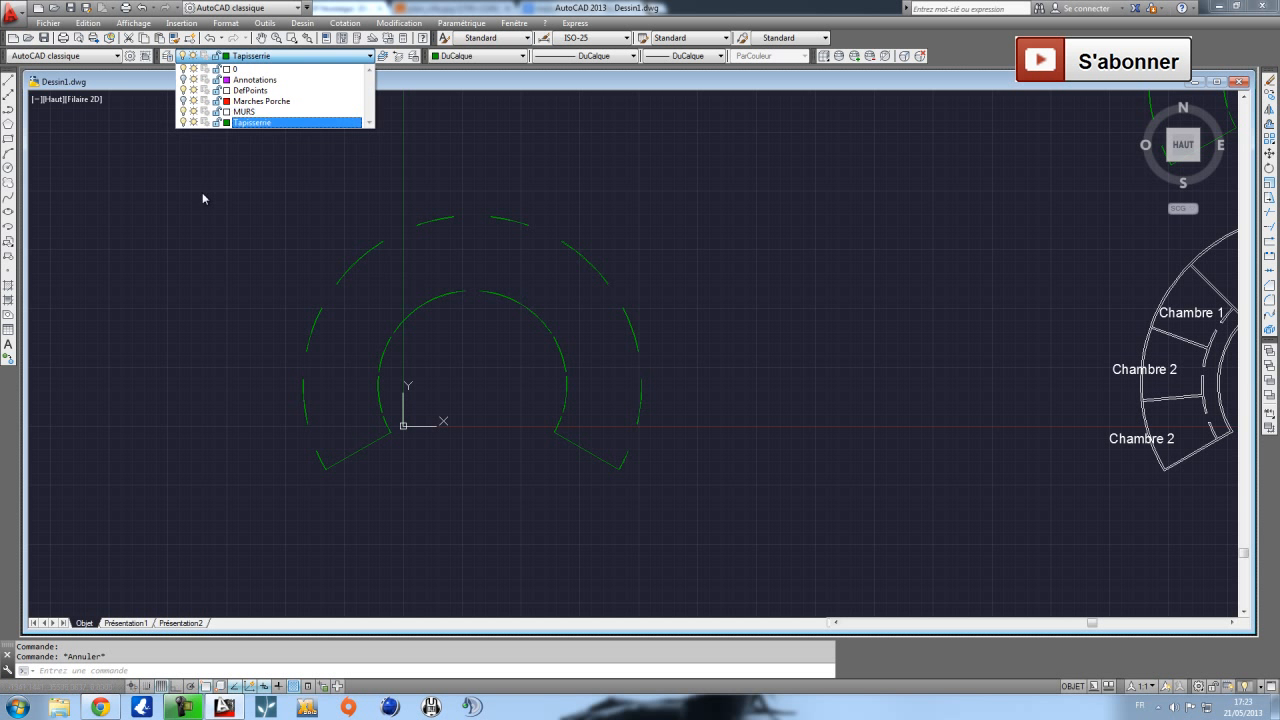
{"action": "left_click", "coordinate": [203, 197]}
{"action": "scroll", "coordinate": [440, 340], "scroll_direction": "up", "scroll_amount": 5}
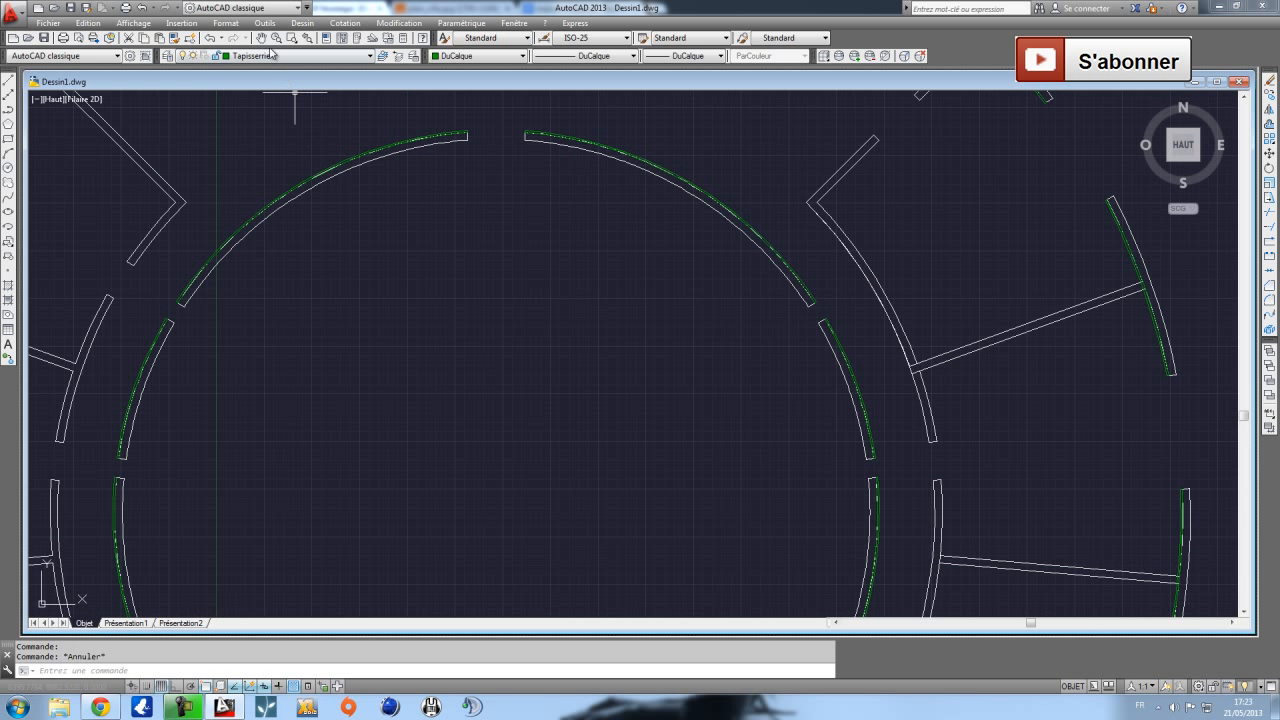
Turn off the current Tapisserie layer so only the walls are displayed.
{"action": "left_click", "coordinate": [270, 55]}
{"action": "left_click", "coordinate": [182, 122]}
{"action": "left_click", "coordinate": [394, 317]}
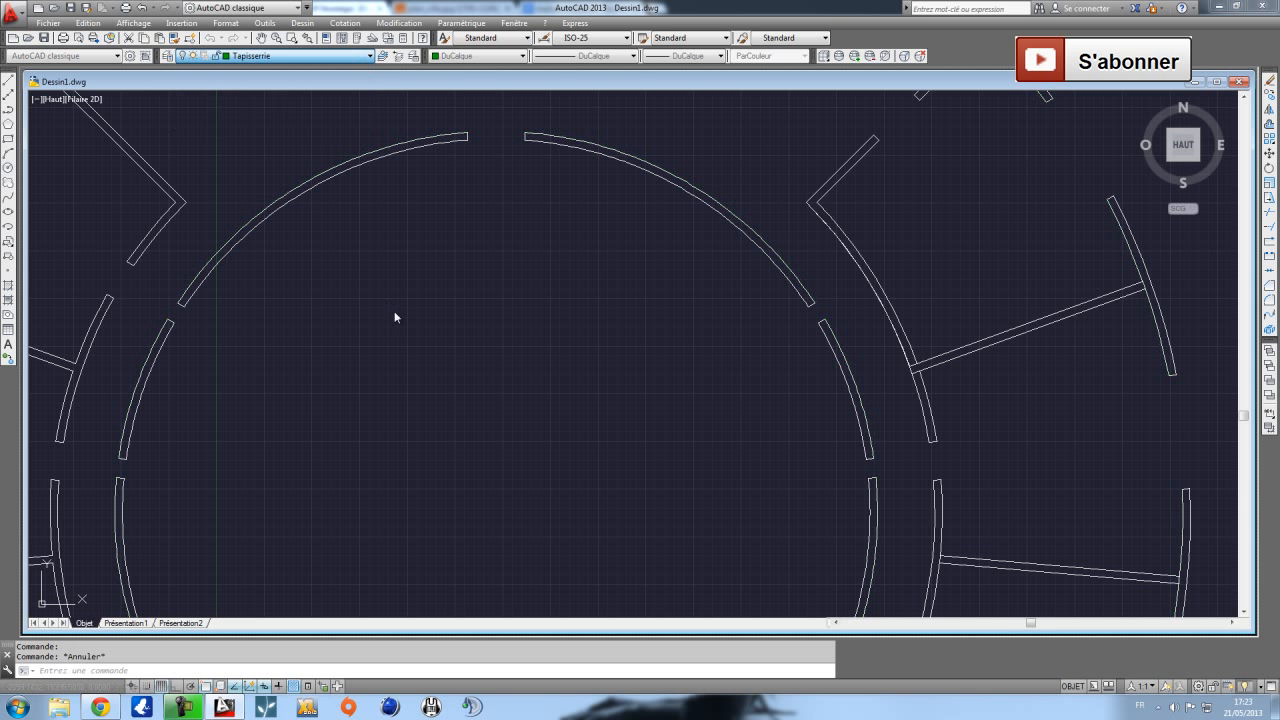
{"action": "left_click", "coordinate": [706, 383]}
{"action": "scroll", "coordinate": [600, 332], "scroll_direction": "down", "scroll_amount": 5}
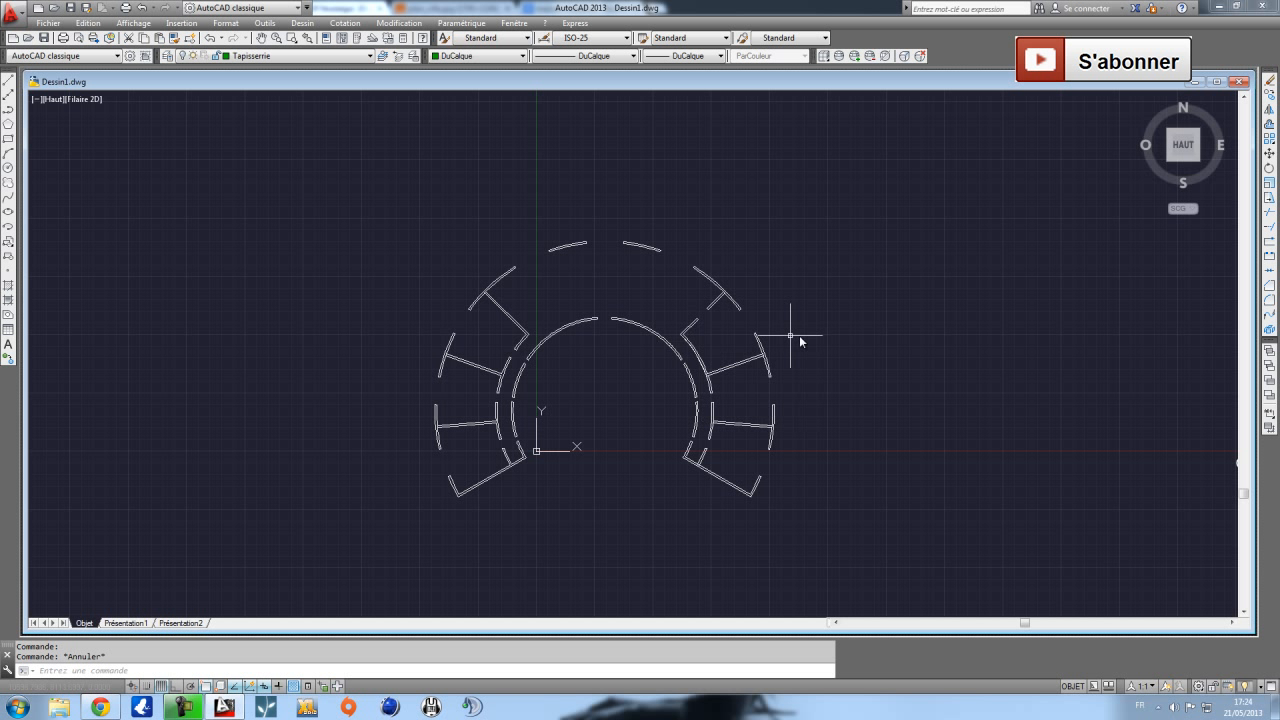
Create a new layer named Lintaux in the layer properties manager.
{"action": "left_click", "coordinate": [166, 55]}
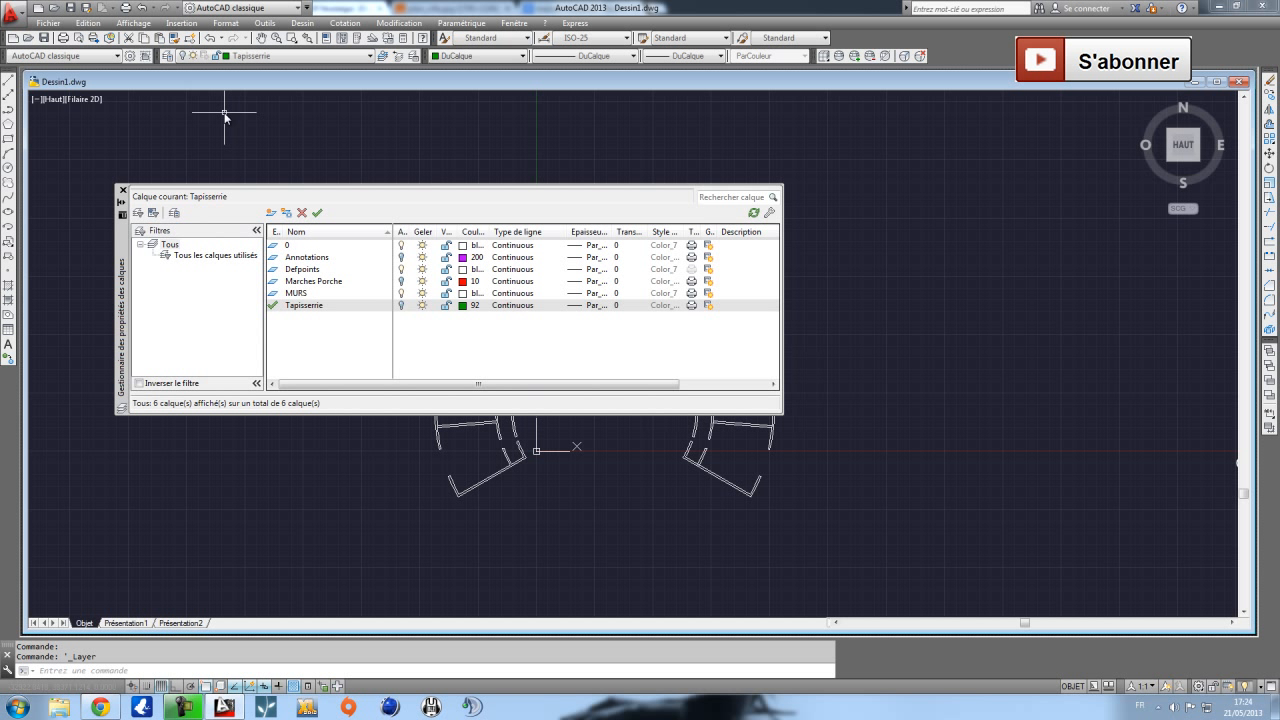
{"action": "left_click", "coordinate": [271, 212]}
{"action": "type", "text": "LINTAUX"}
{"action": "key", "text": "BackSpace"}
{"action": "key", "text": "BackSpace"}
{"action": "key", "text": "BackSpace"}
{"action": "key", "text": "BackSpace"}
{"action": "key", "text": "BackSpace"}
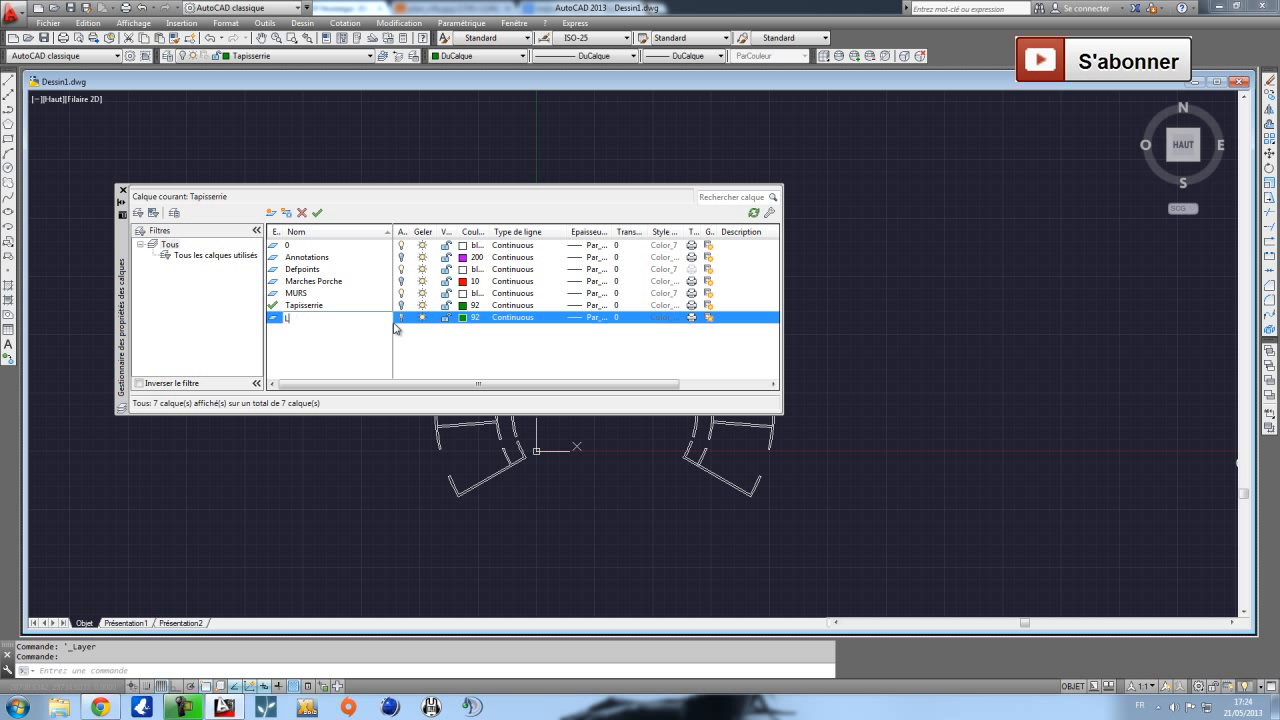
{"action": "type", "text": "intaux"}
Make the Lintaux layer current, choose to leave the current layer on, and close the layer manager.
{"action": "left_click", "coordinate": [317, 212]}
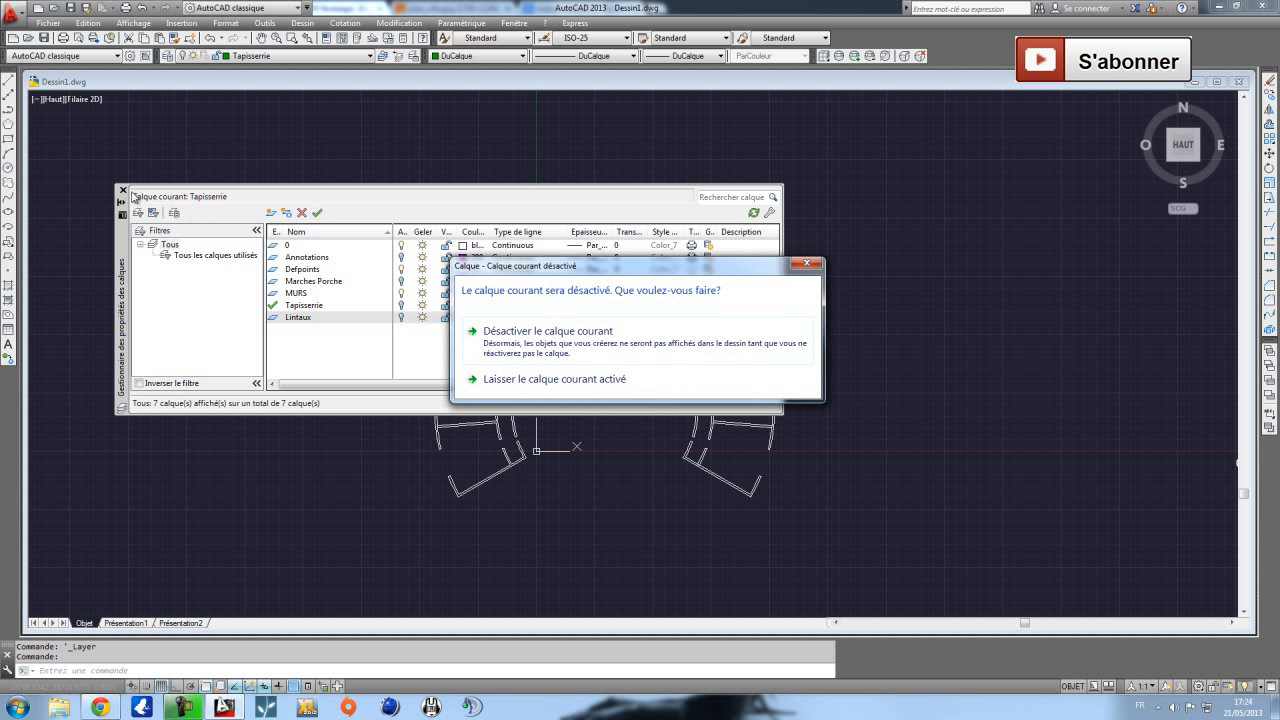
{"action": "left_click", "coordinate": [580, 379]}
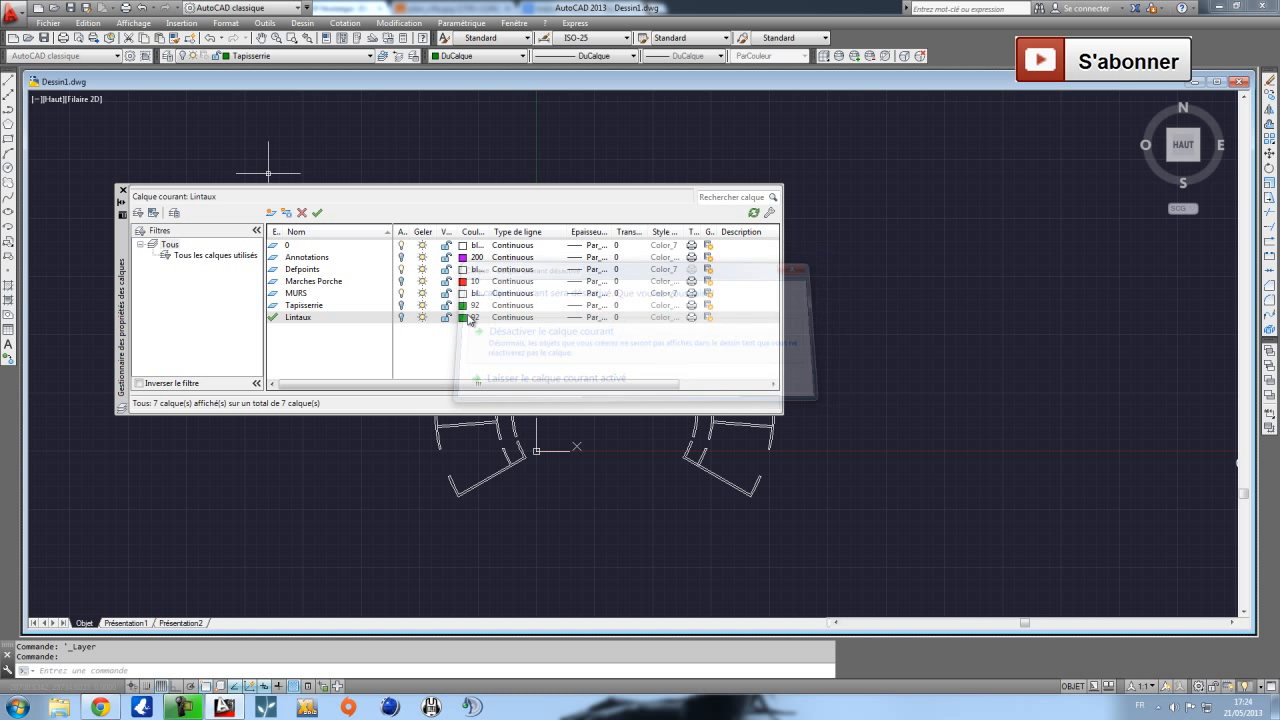
{"action": "left_click", "coordinate": [123, 190]}
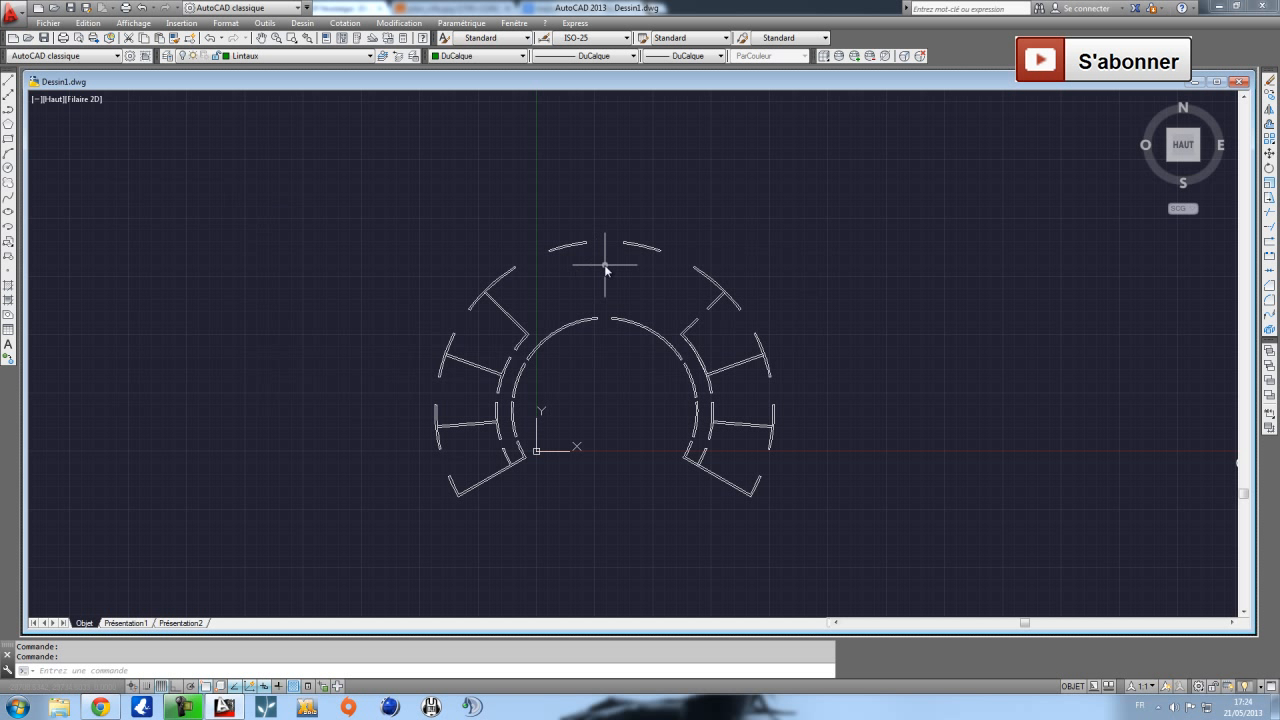